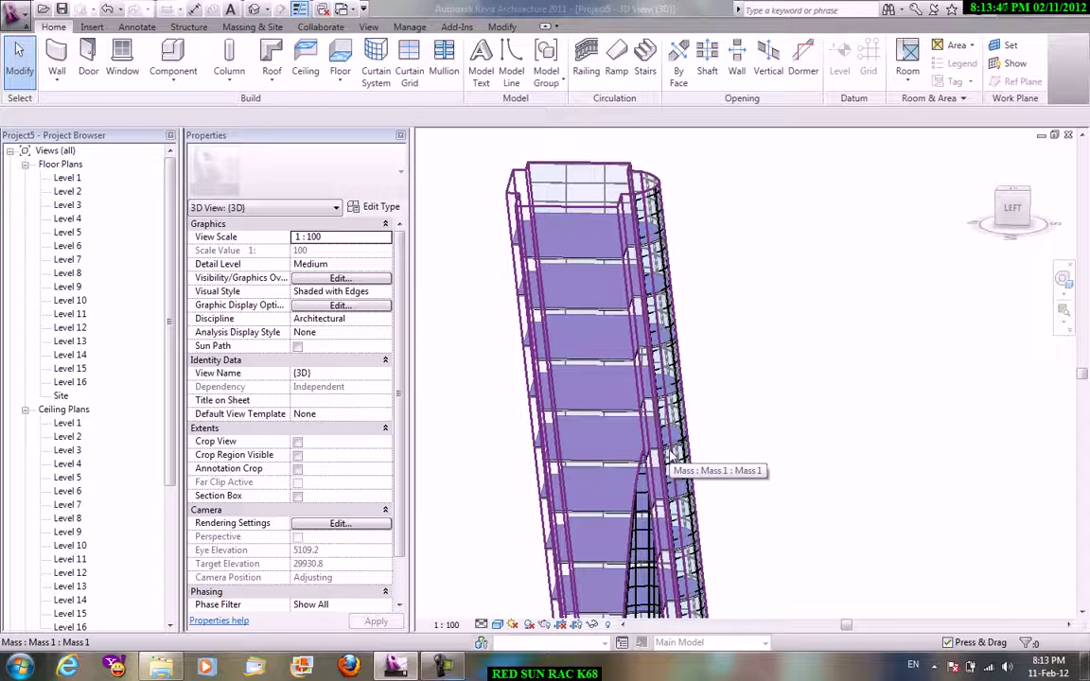
Close Project5, discarding its unsaved changes.
click(17, 19)
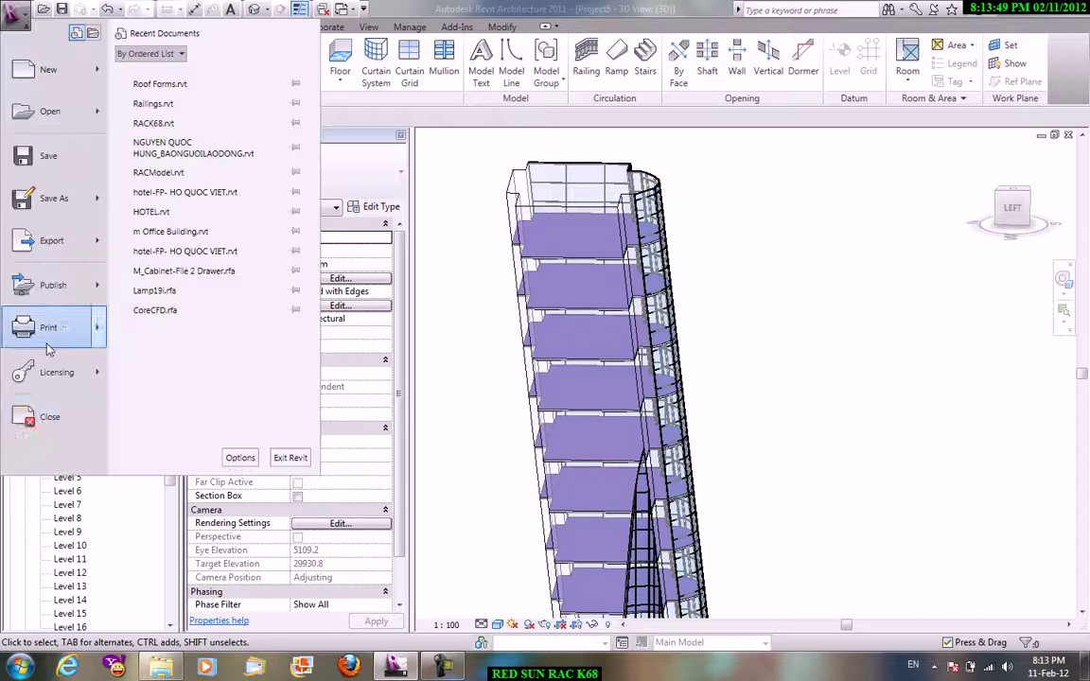
click(47, 417)
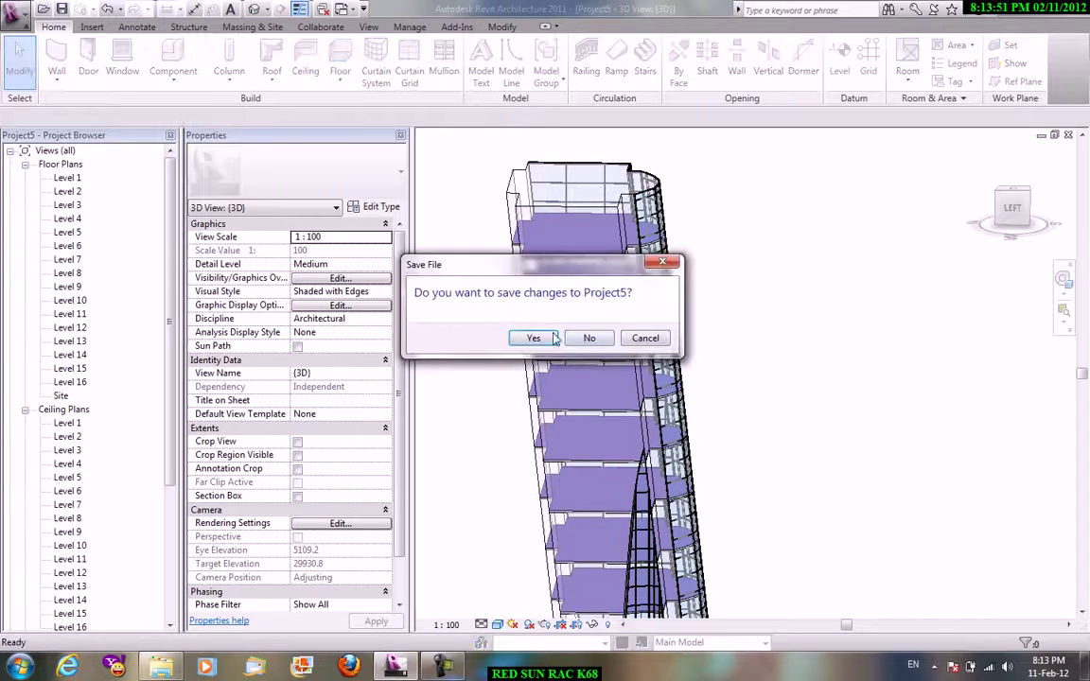
click(599, 343)
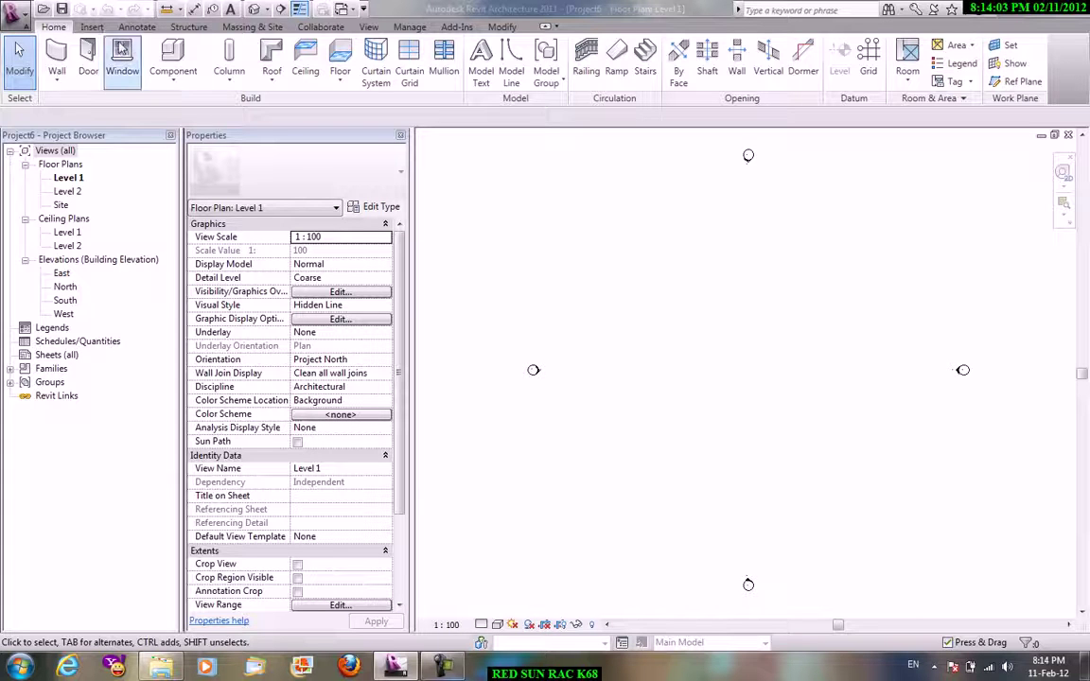
Create a new conceptual mass family from the Metric Mass.rft template.
click(270, 28)
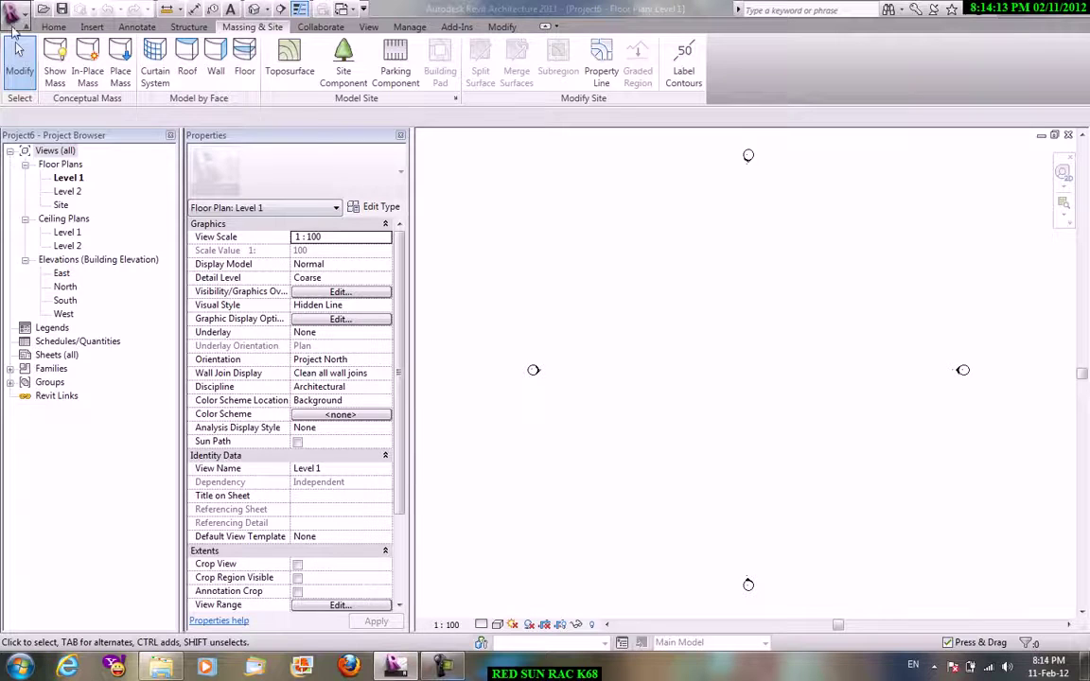
click(15, 17)
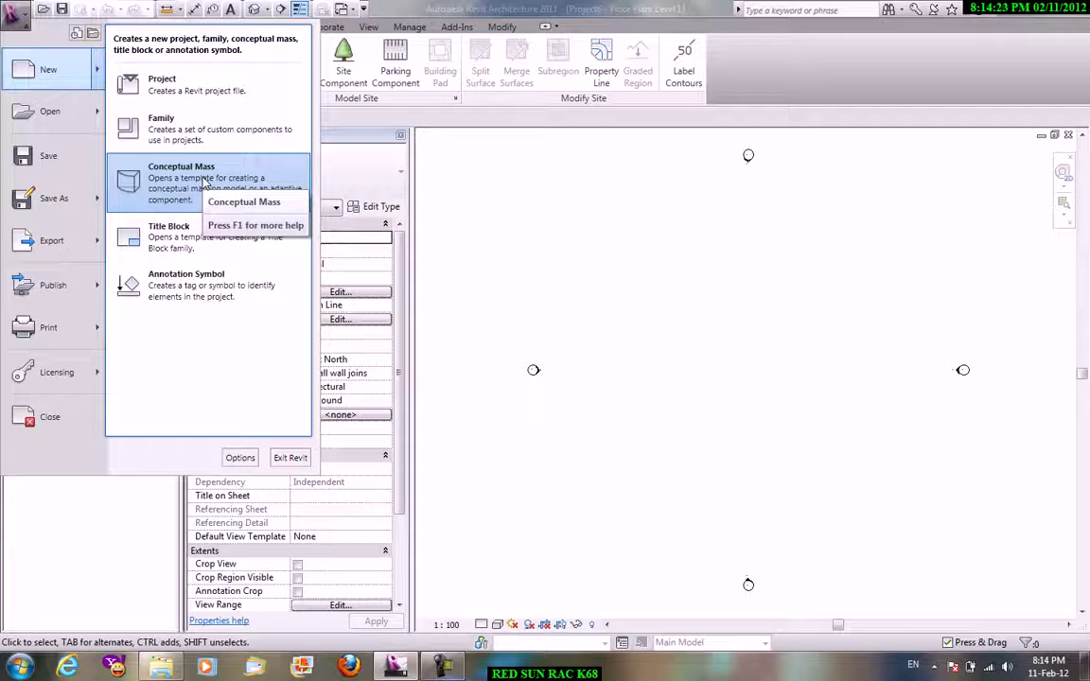
click(203, 180)
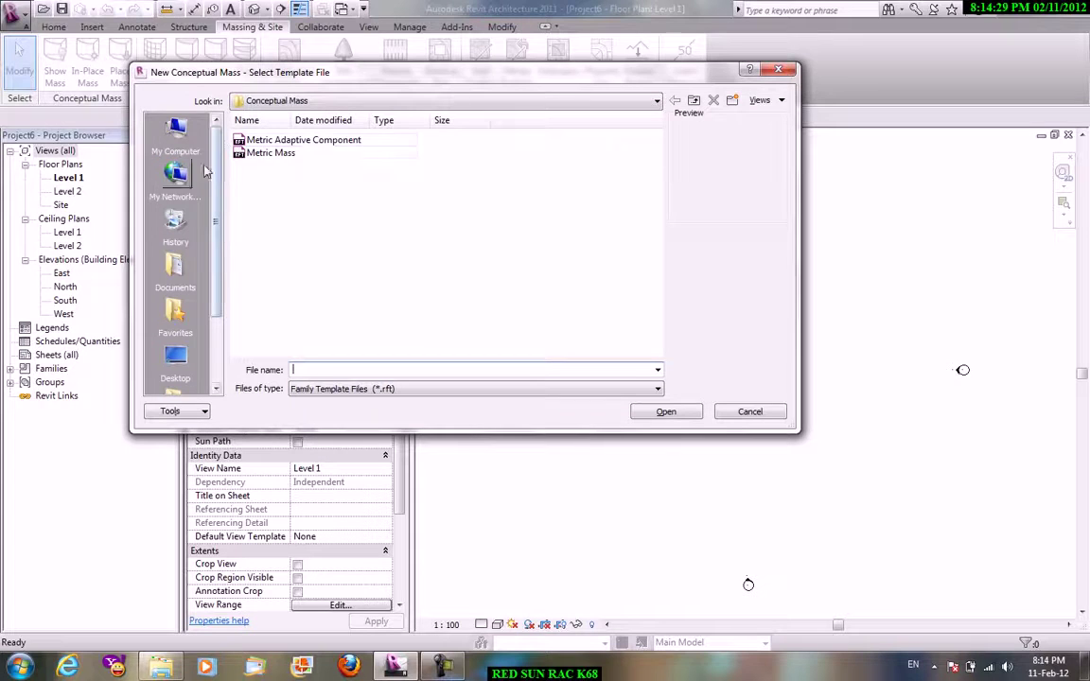
click(262, 155)
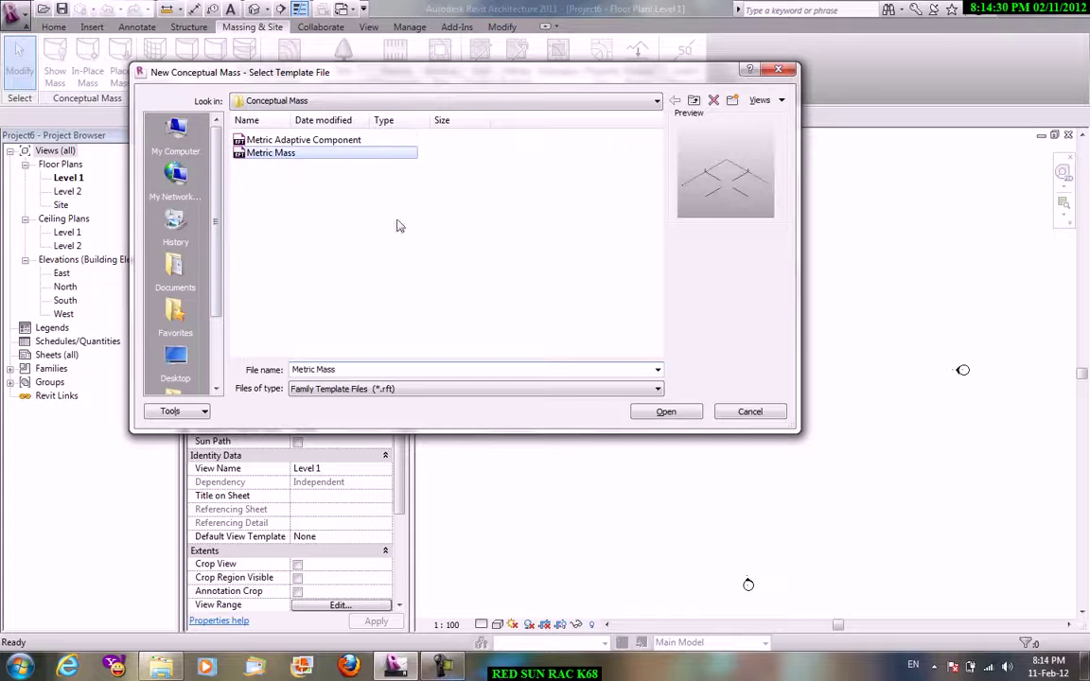
click(318, 141)
click(292, 156)
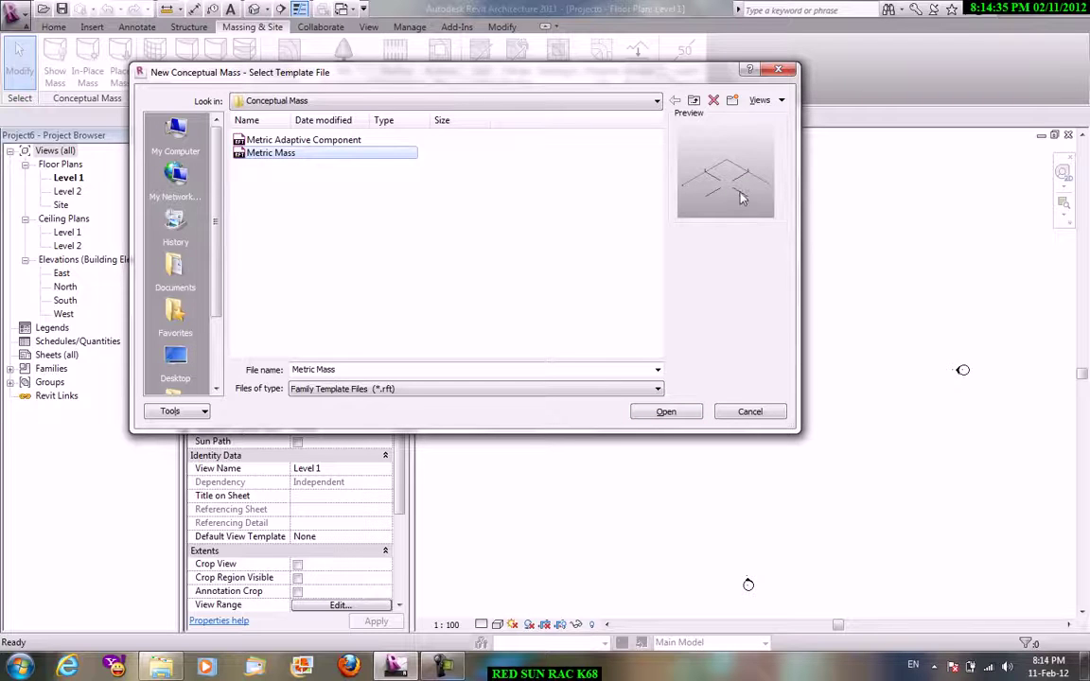
click(665, 412)
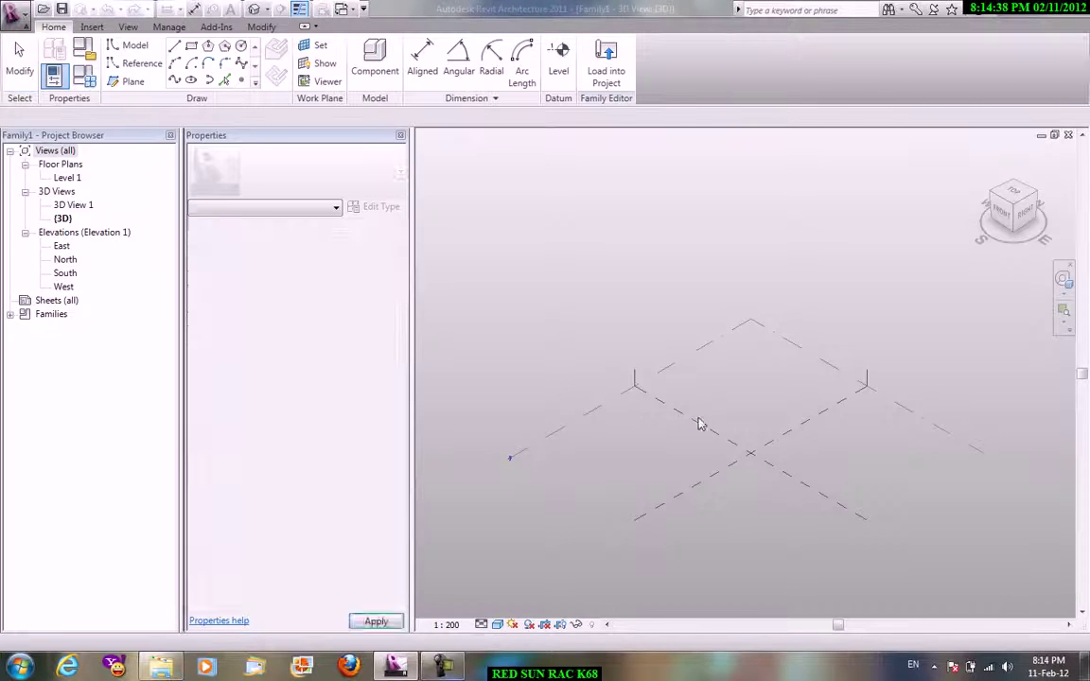
Draw a rectangle of about 31000 x 18000 on Level 1 and select its four lines.
middle_drag(700, 421, 574, 379)
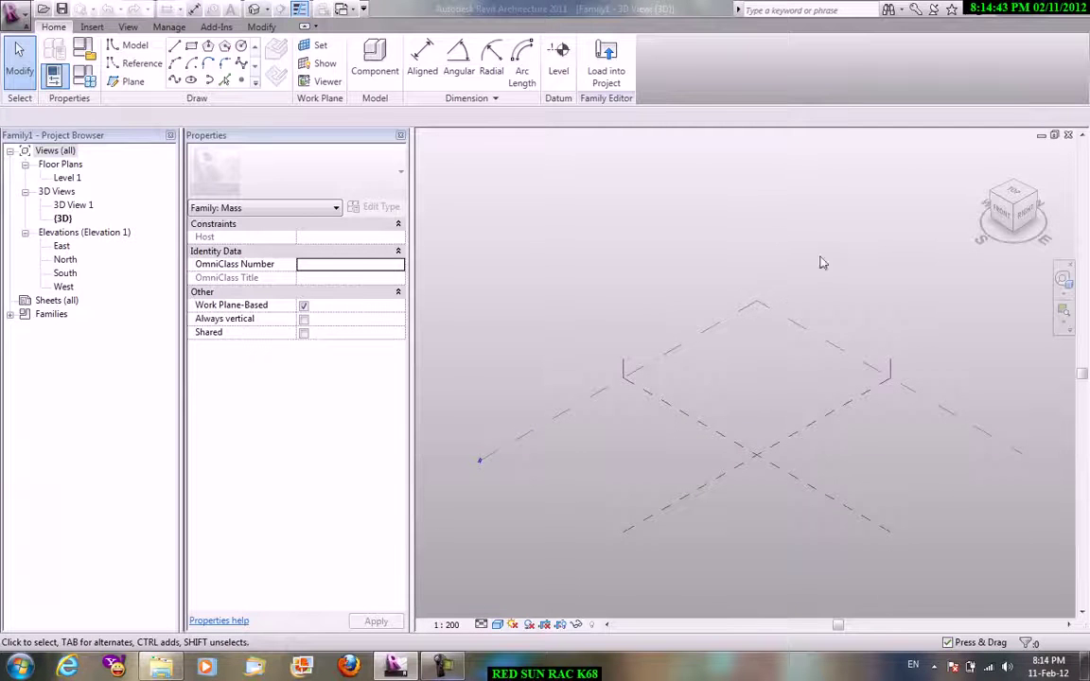
scroll(668, 274, up, 1)
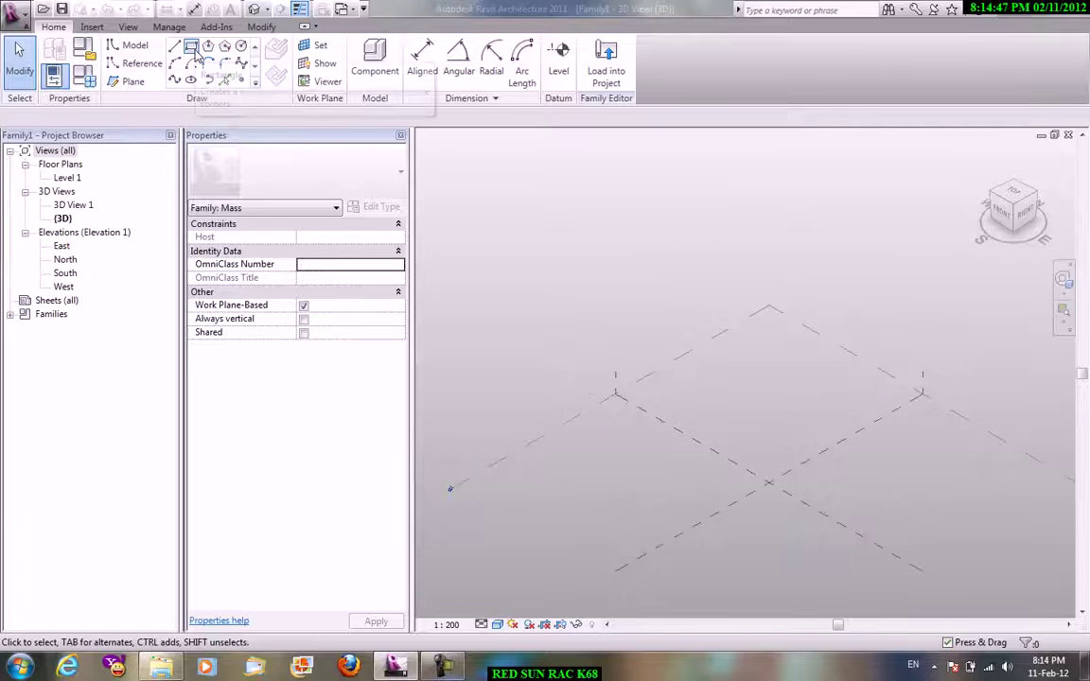
click(771, 347)
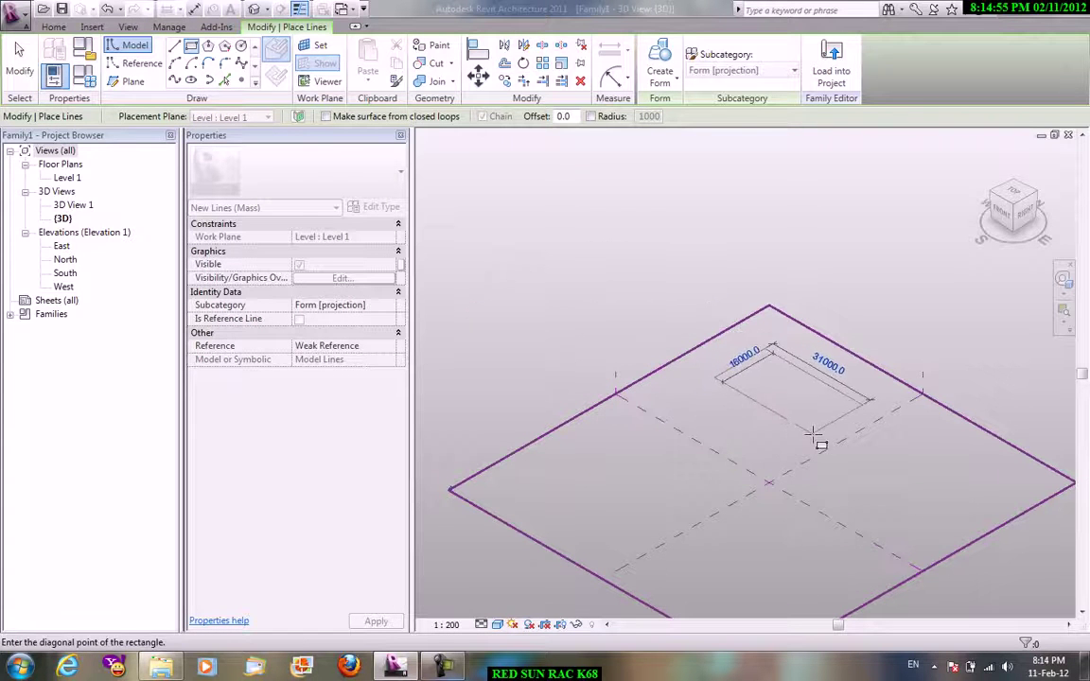
click(811, 435)
right_click(851, 210)
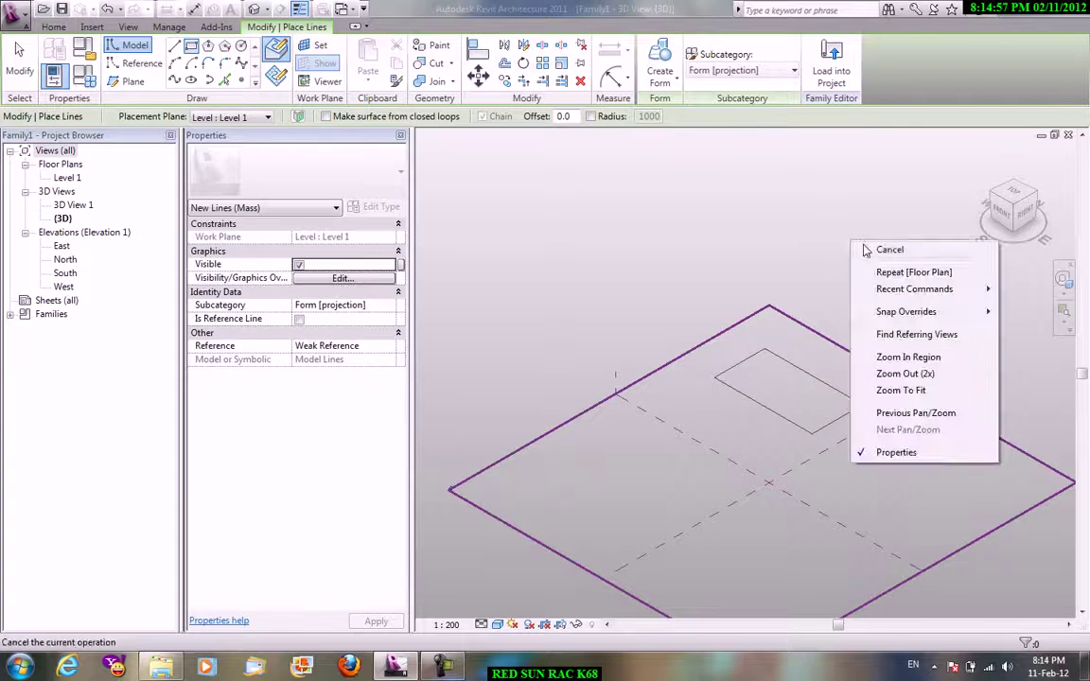
click(890, 248)
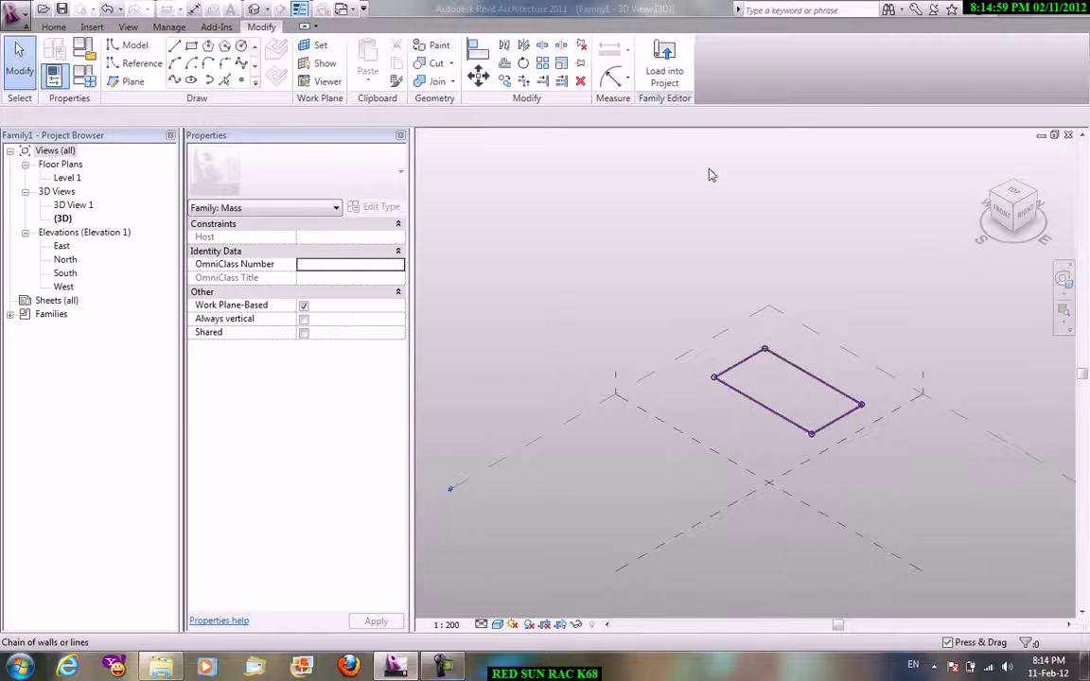
click(738, 363)
click(659, 75)
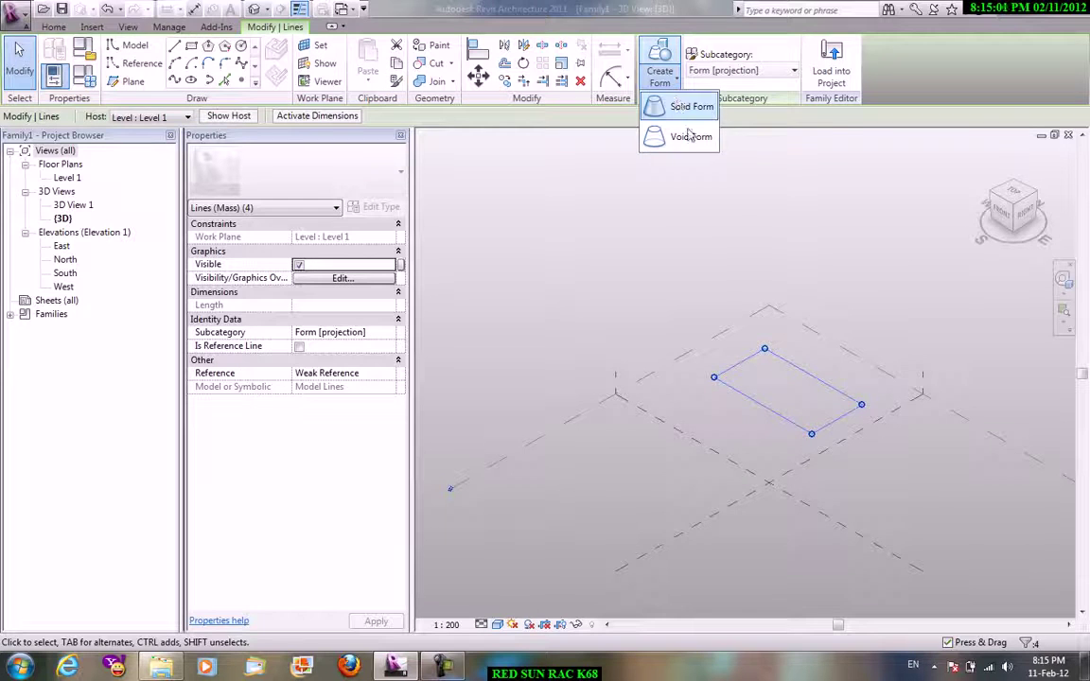
Extrude the rectangle into a solid form 50000 tall.
click(689, 106)
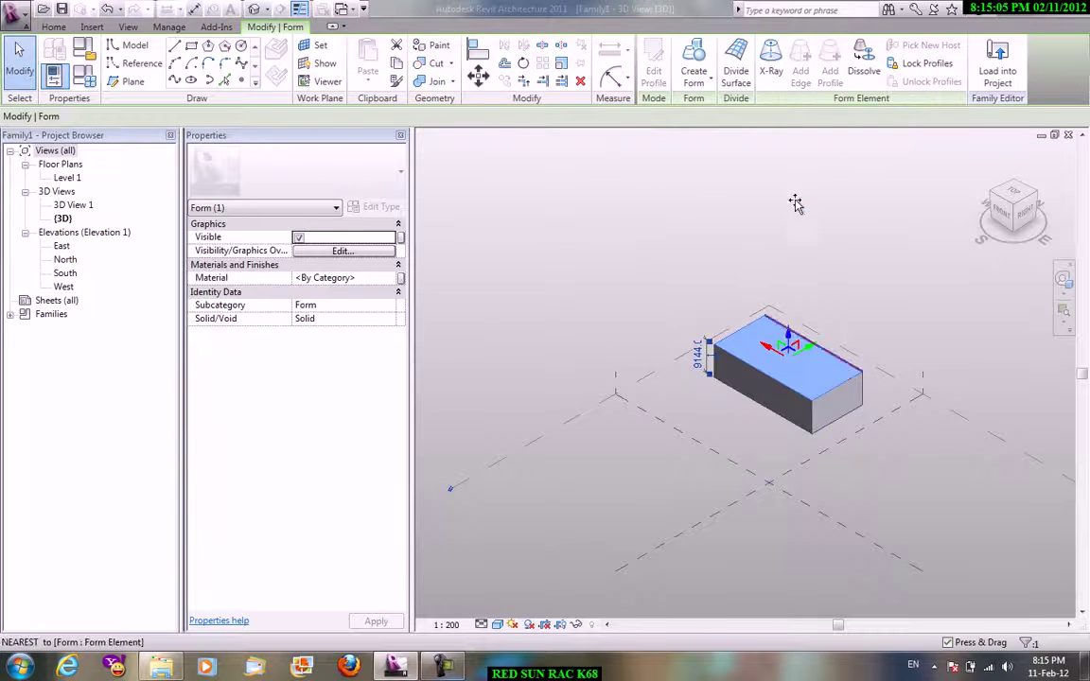
click(697, 284)
text(50000)
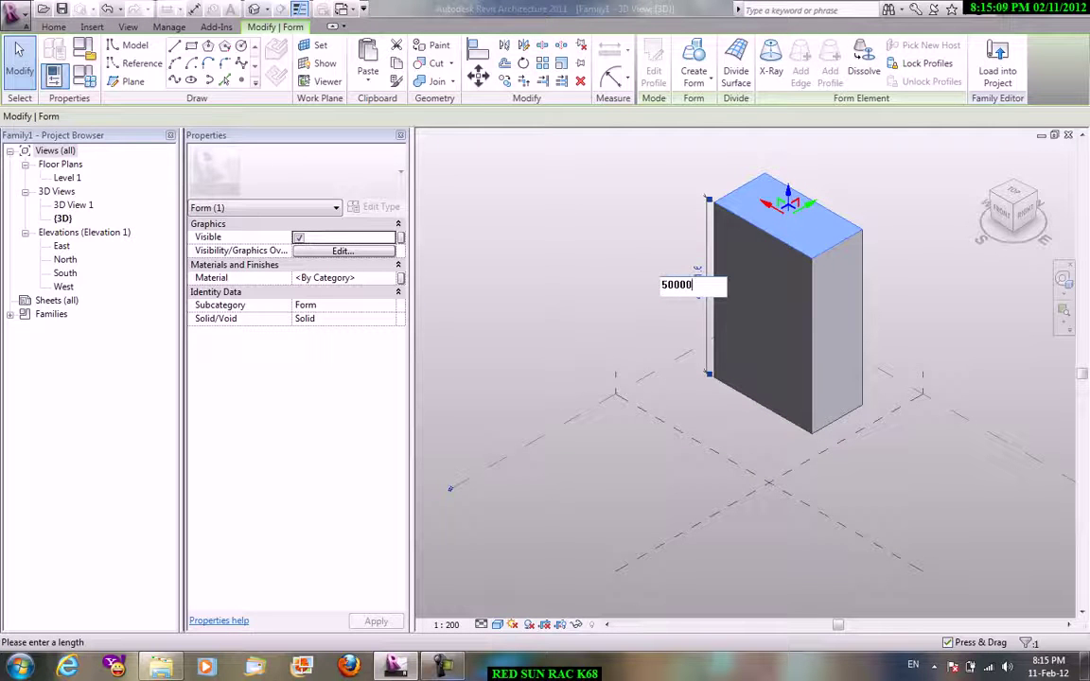
key(Return)
click(528, 242)
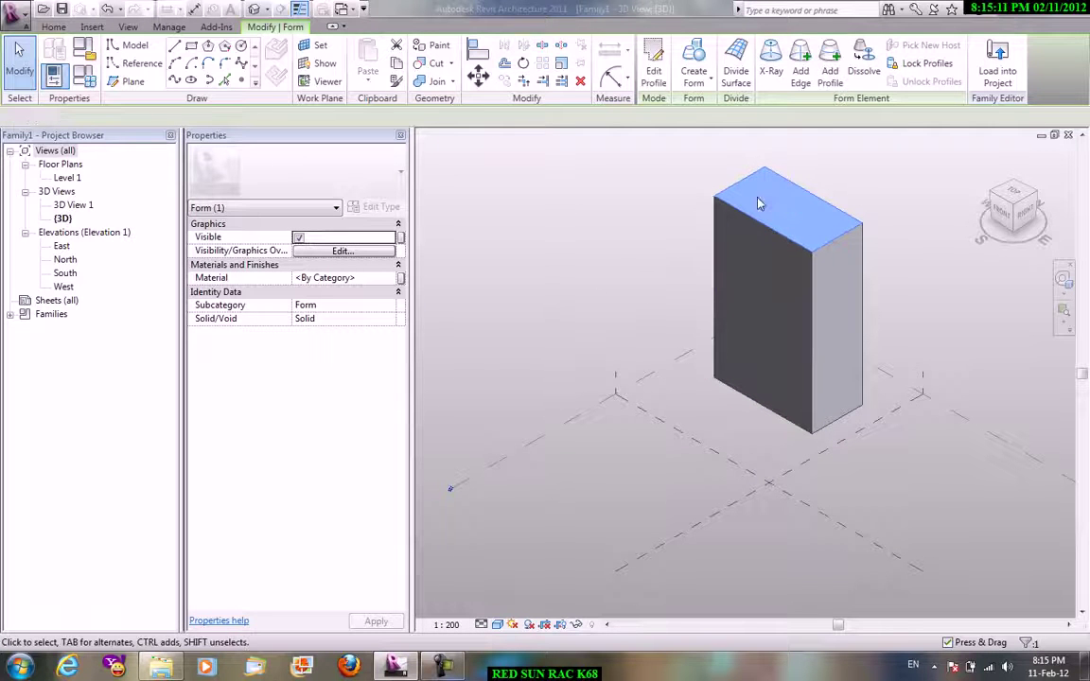
Drag the box's top face sideways so the mass leans.
click(832, 227)
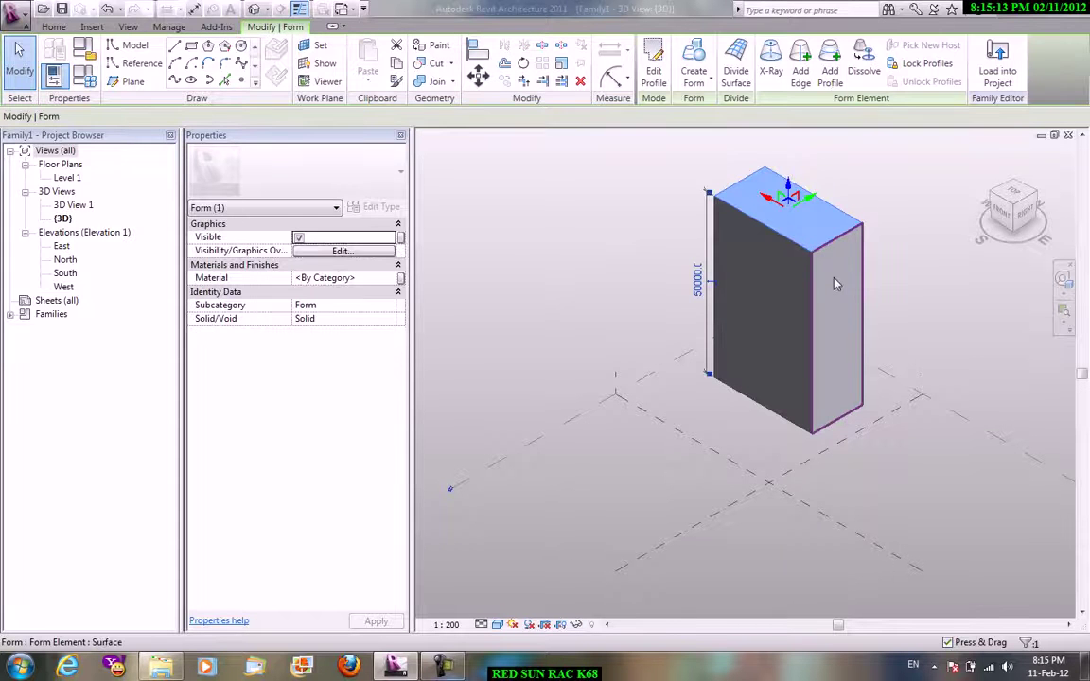
click(835, 284)
mouse_move(838, 314)
mouse_down()
mouse_move(838, 261)
mouse_move(844, 308)
mouse_up()
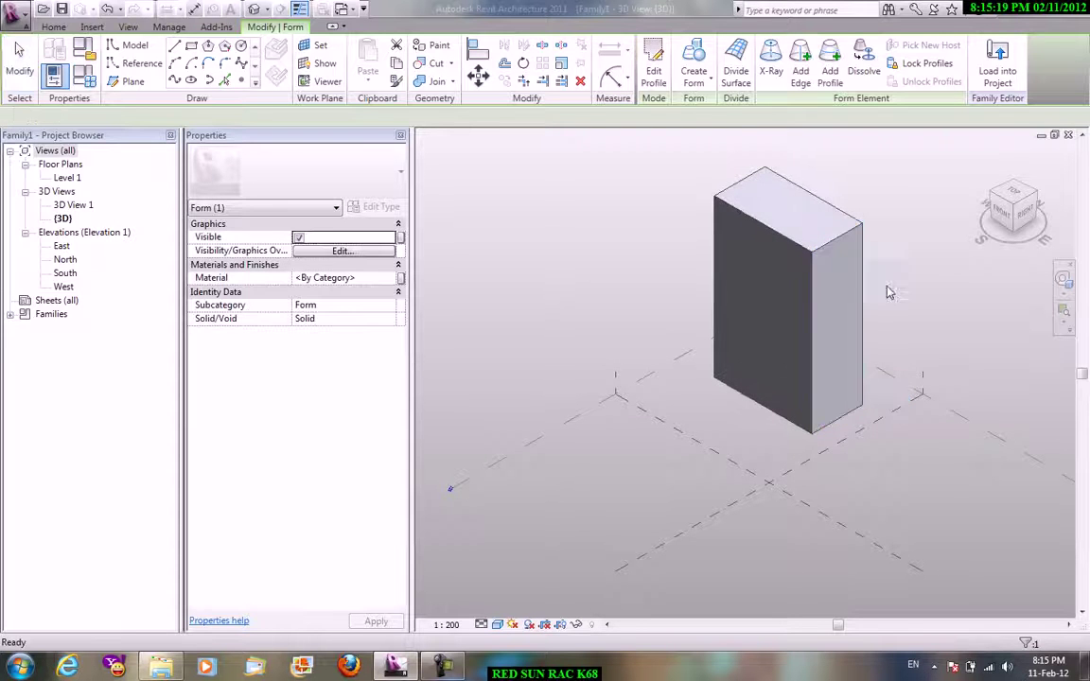
click(885, 290)
click(817, 236)
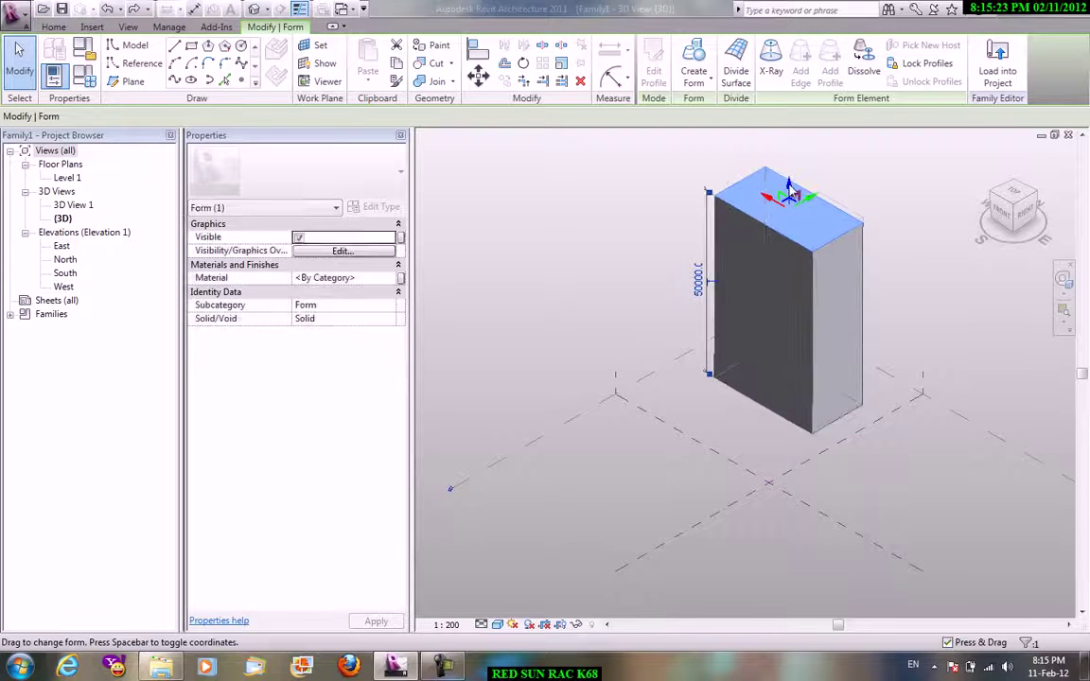
drag(785, 187, 793, 196)
key(ctrl+z)
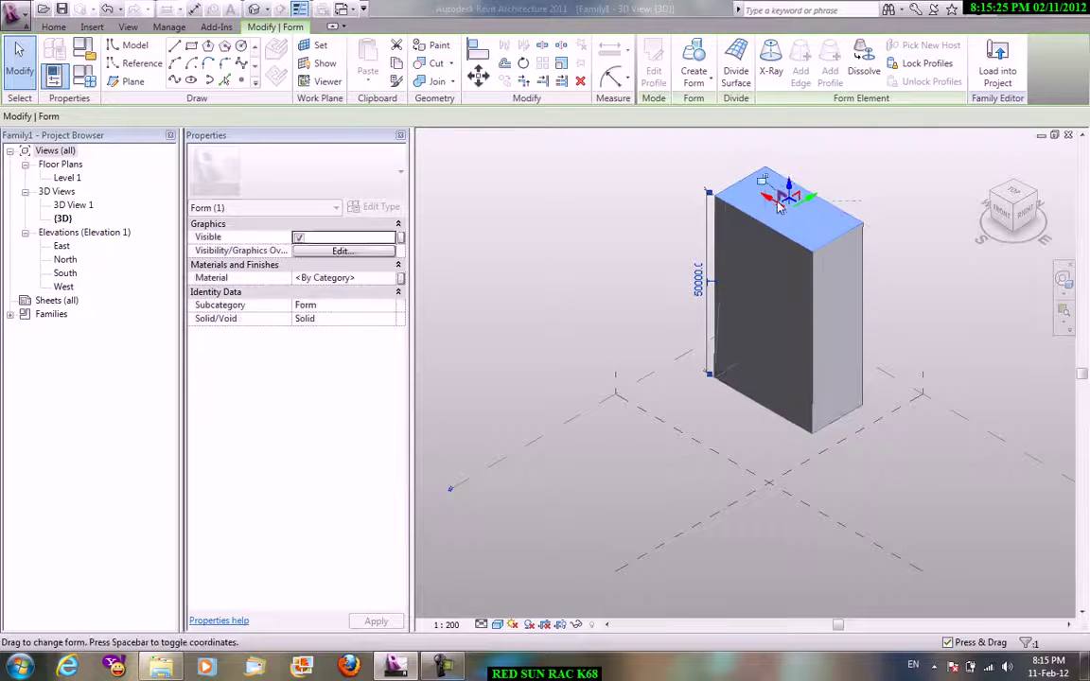
drag(778, 199, 802, 220)
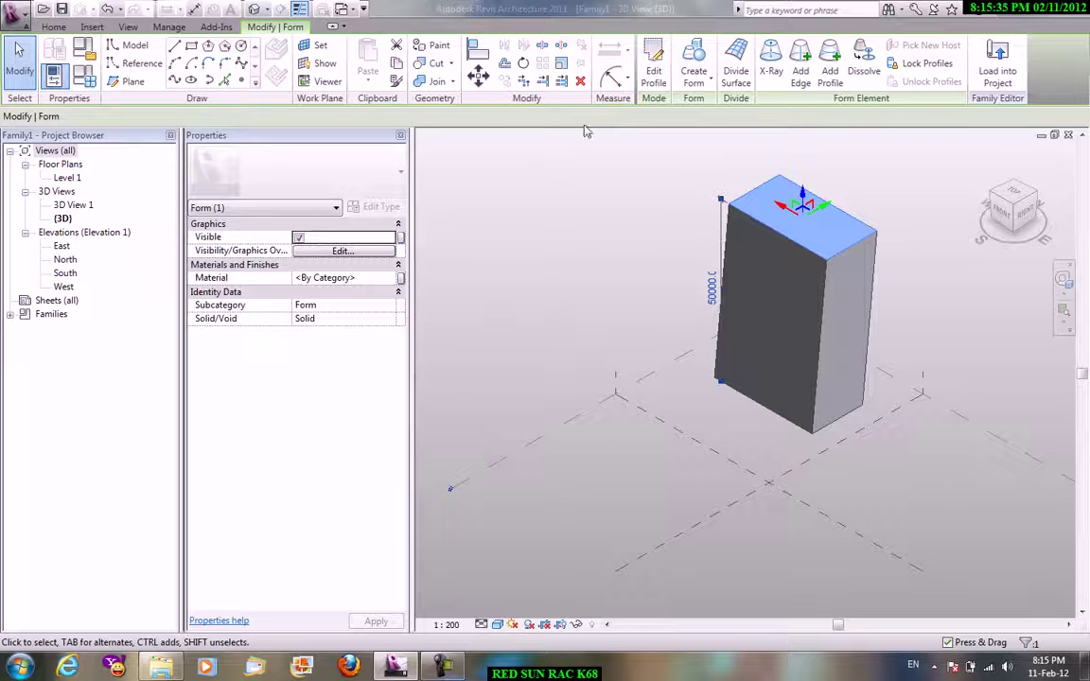
Rotate the mass's top face by about 45 degrees.
click(526, 70)
click(912, 194)
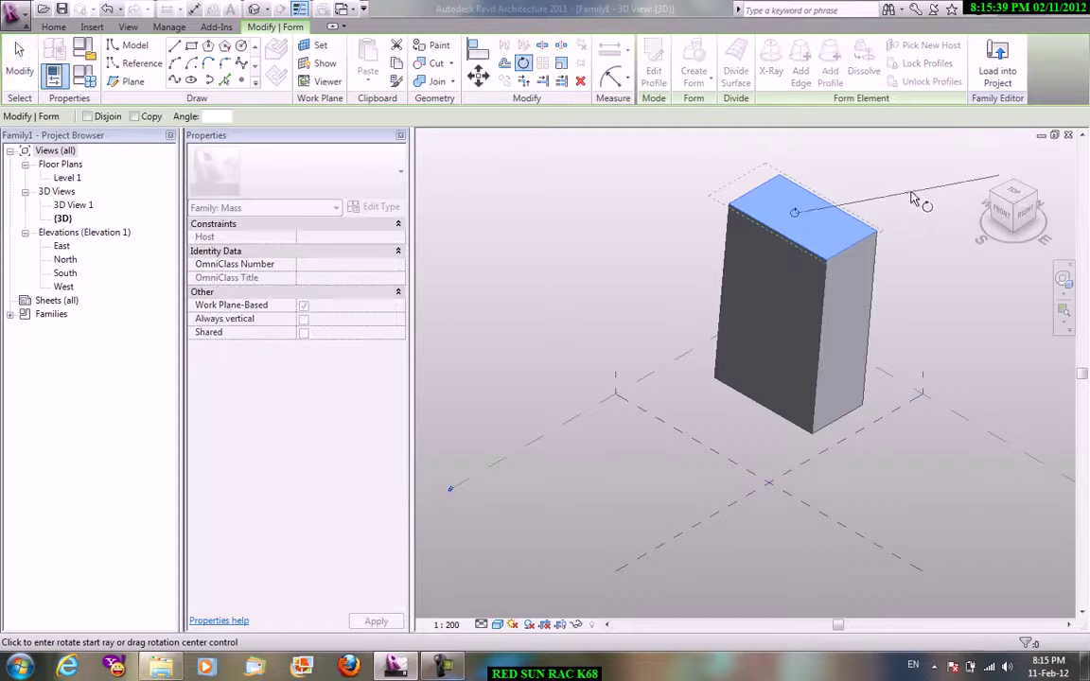
click(923, 251)
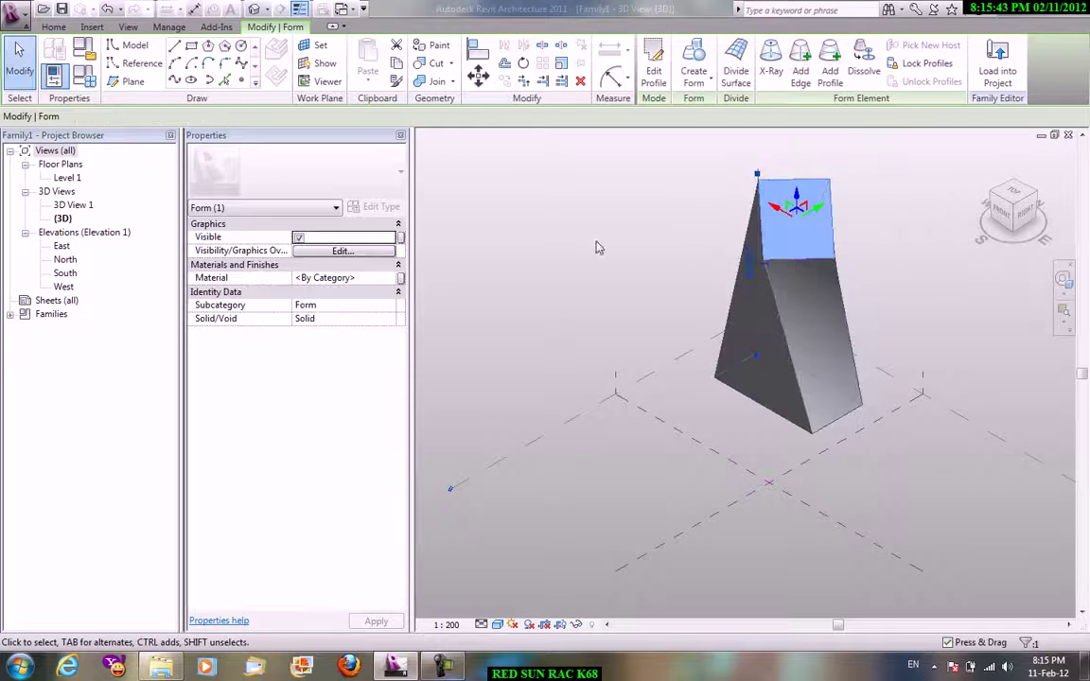
click(558, 201)
right_click(559, 199)
click(575, 207)
mouse_move(596, 302)
shift+middle_down()
mouse_move(697, 232)
mouse_move(801, 240)
mouse_move(725, 212)
shift+middle_up()
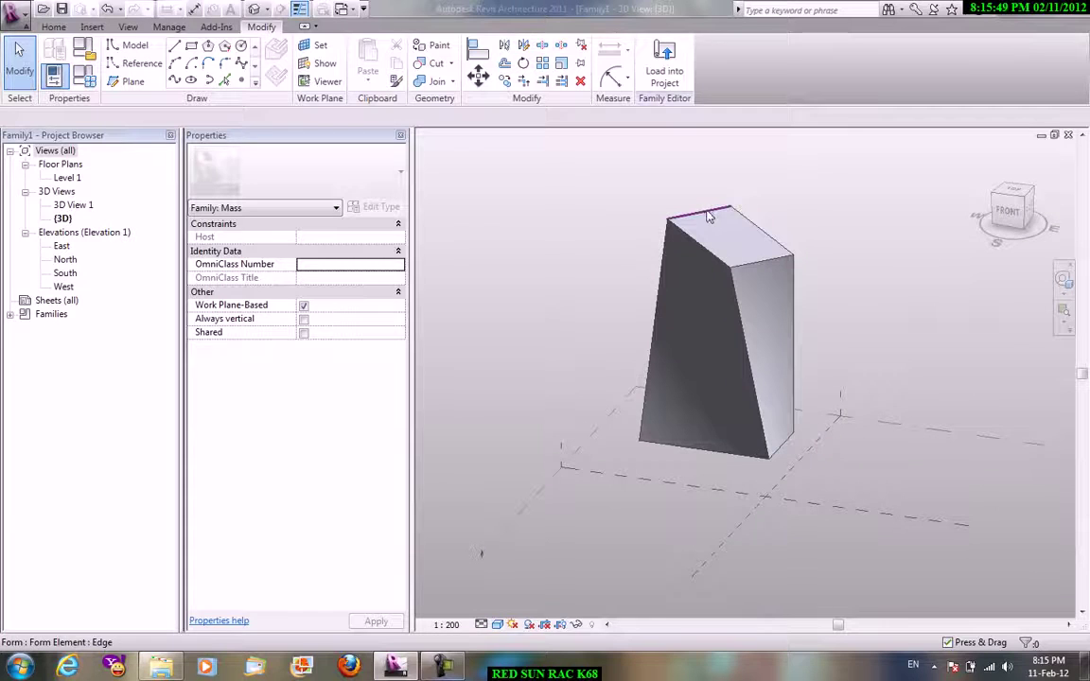
Raise the top edge and a top corner to stretch and steepen the mass.
click(714, 248)
mouse_move(696, 194)
mouse_down()
mouse_move(692, 170)
mouse_move(705, 165)
mouse_up()
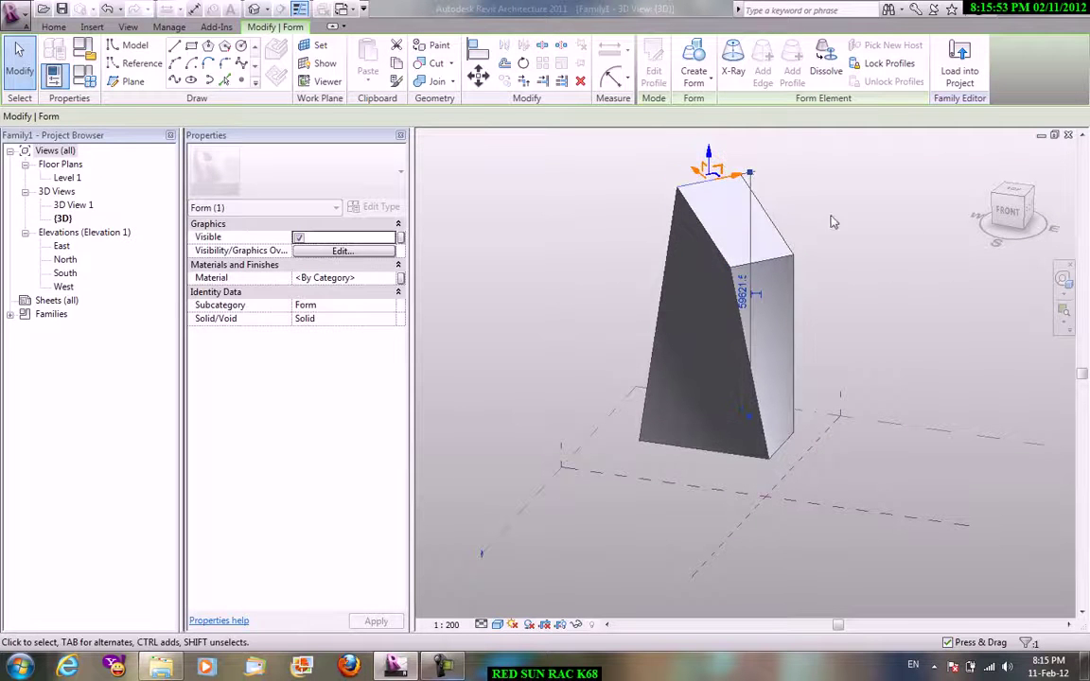
key(Escape)
mouse_move(672, 299)
shift+middle_down()
mouse_move(774, 284)
mouse_move(797, 240)
mouse_move(637, 281)
shift+middle_up()
click(634, 202)
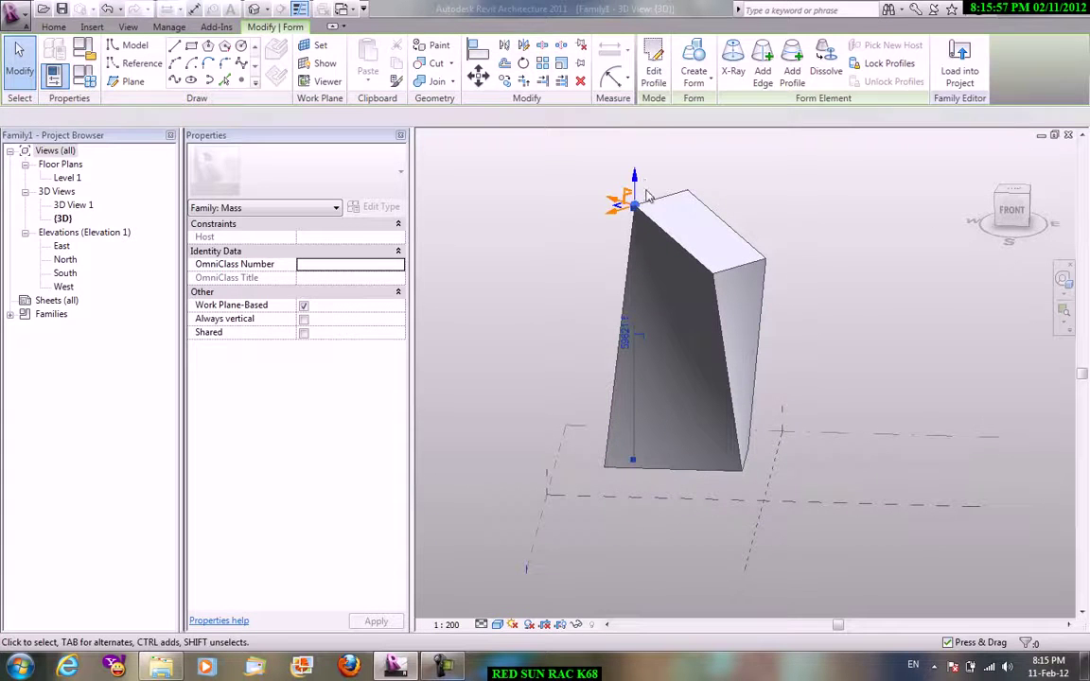
drag(635, 201, 668, 142)
Pull a top-edge vertex slightly up and to the left to reshape the form.
mouse_move(771, 194)
shift+middle_down()
mouse_move(881, 224)
mouse_move(908, 189)
mouse_move(1045, 348)
mouse_move(666, 245)
mouse_move(634, 213)
shift+middle_up()
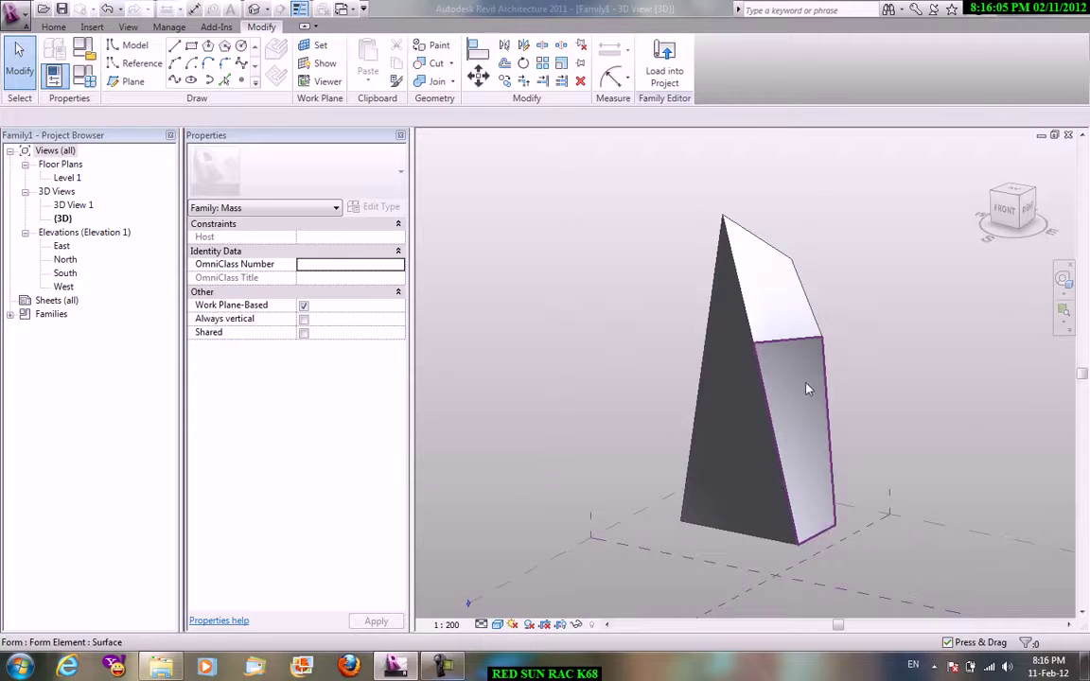
click(756, 355)
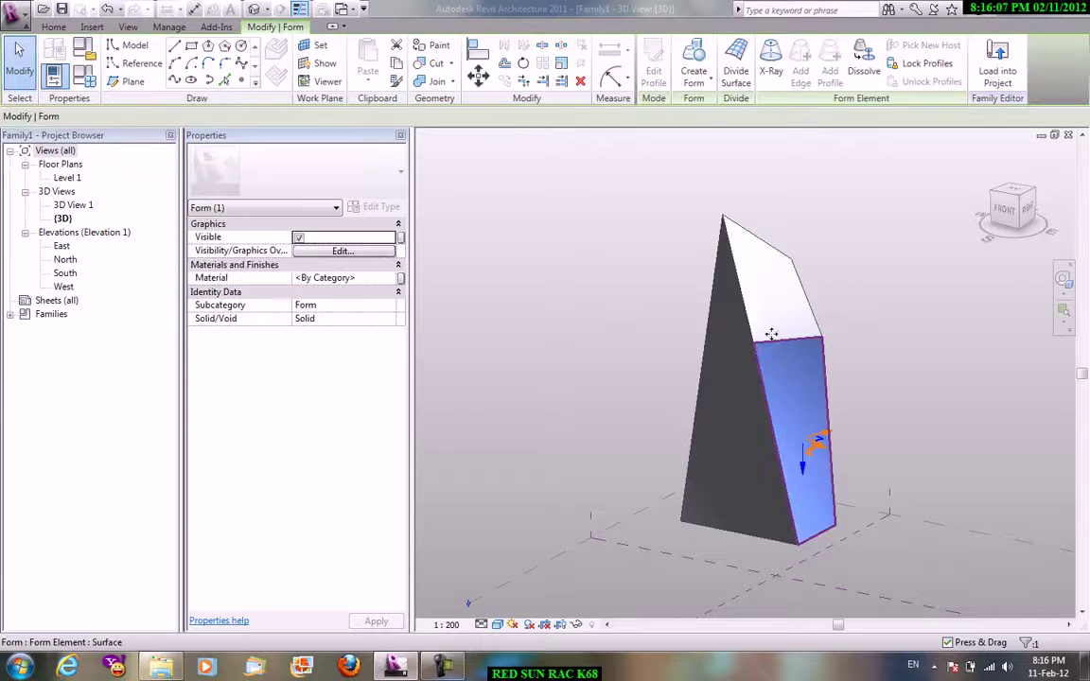
click(752, 342)
click(900, 303)
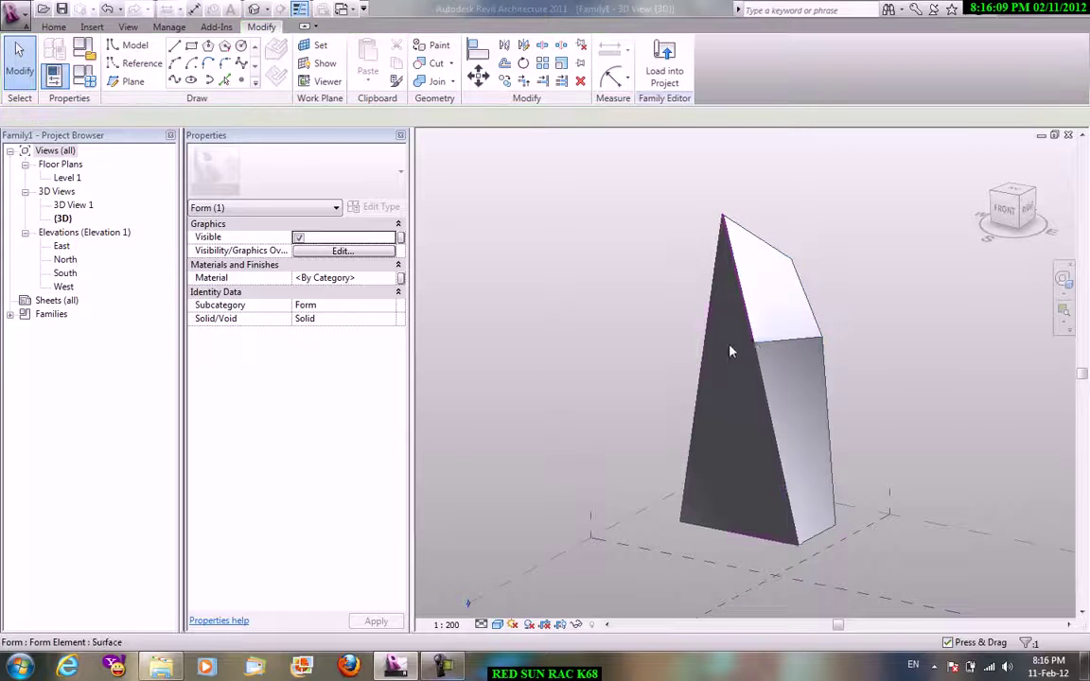
click(754, 345)
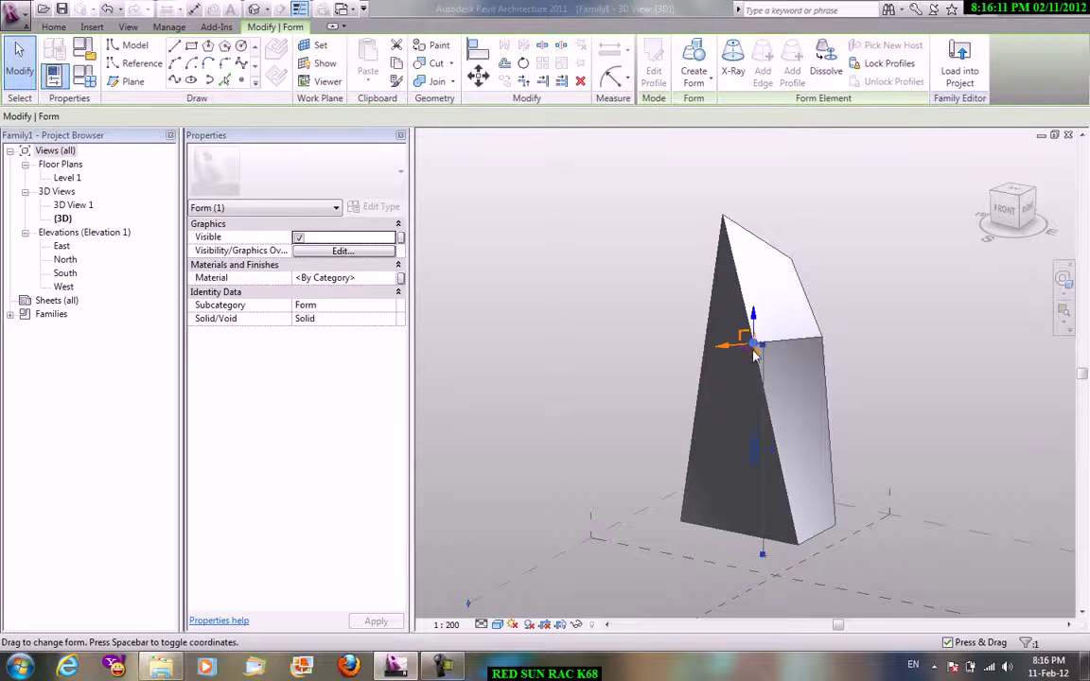
mouse_move(755, 356)
mouse_down()
mouse_move(747, 336)
mouse_move(757, 329)
mouse_up()
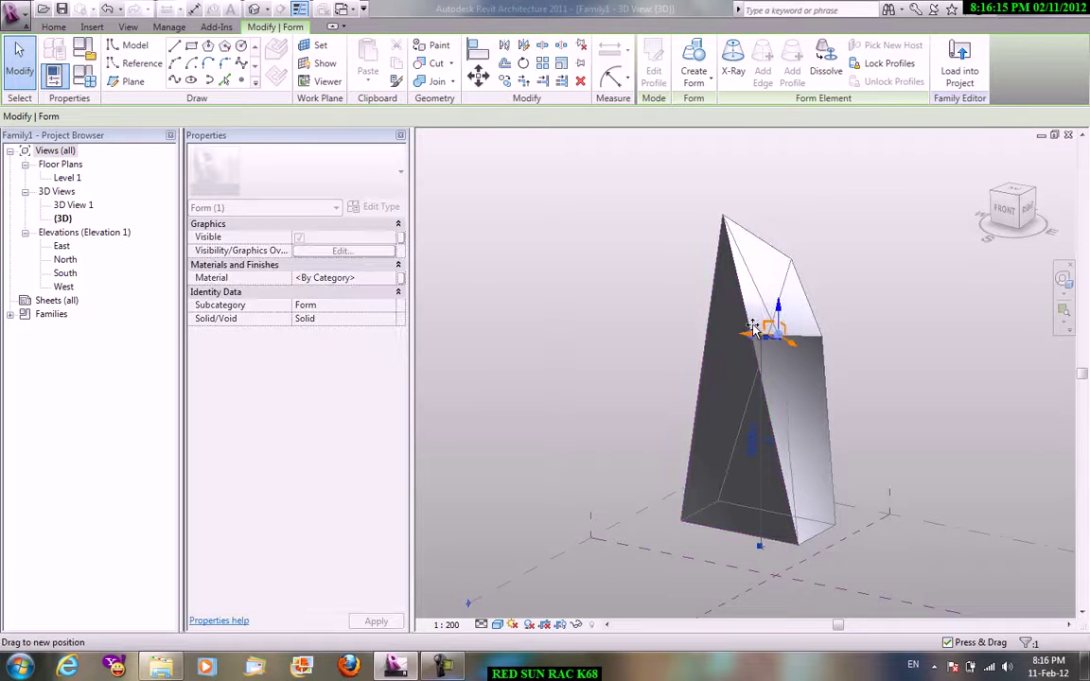
click(875, 353)
mouse_move(875, 353)
shift+middle_down()
mouse_move(768, 296)
mouse_move(616, 299)
mouse_move(935, 339)
mouse_move(961, 380)
mouse_move(711, 294)
shift+middle_up()
Save the mass family under the name Mass1.
click(63, 9)
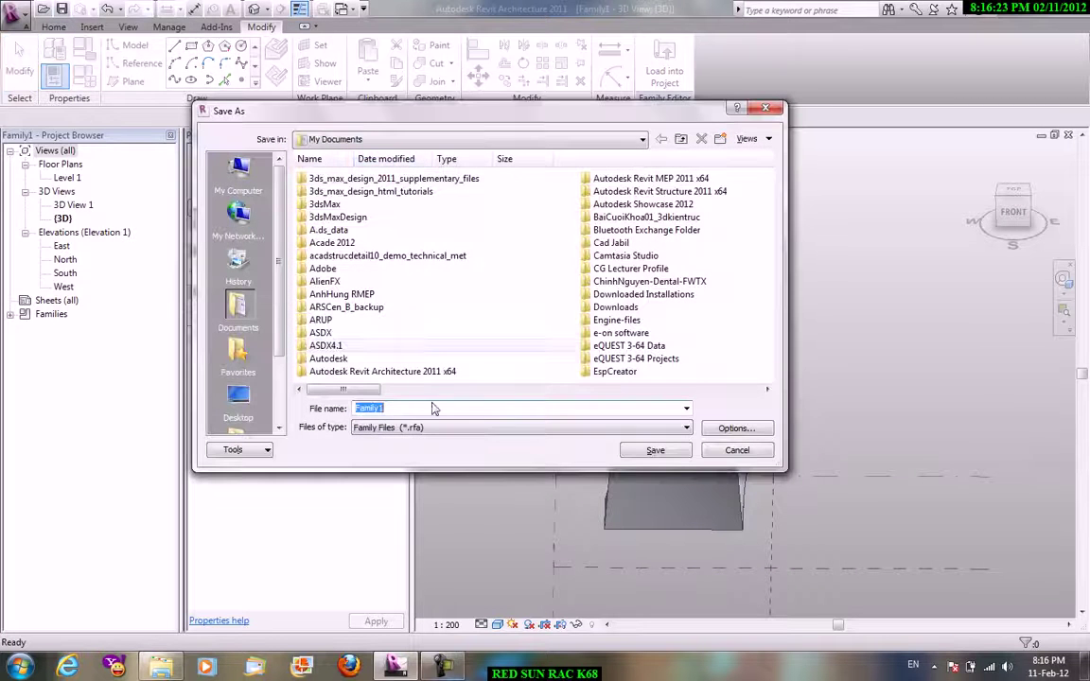
text(ass)
key(Return)
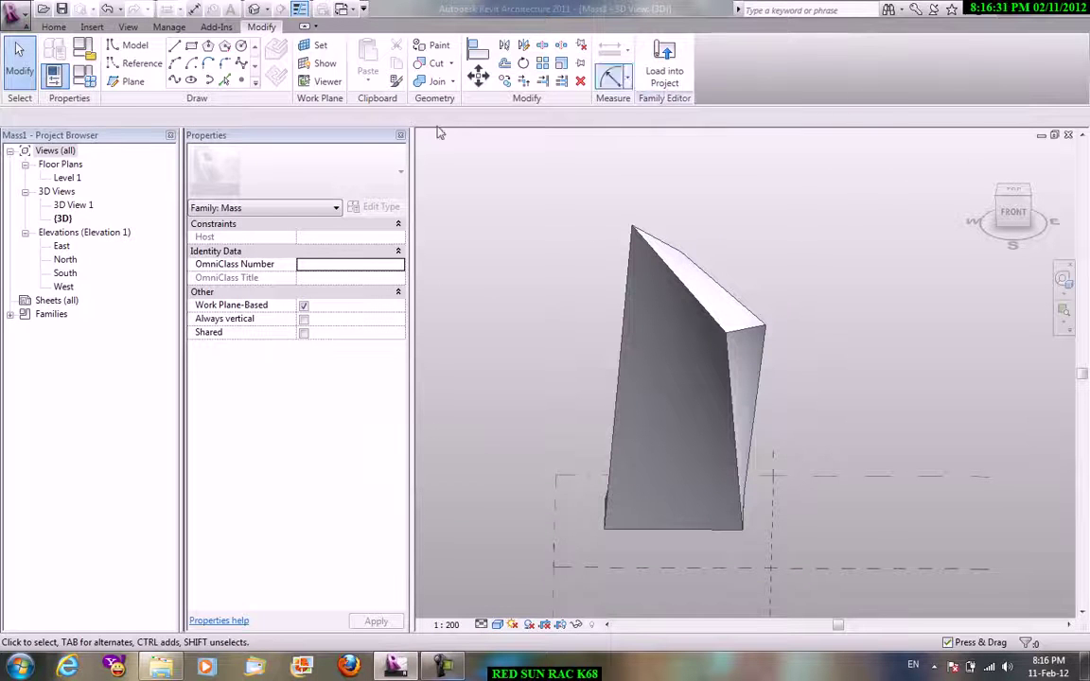
click(92, 26)
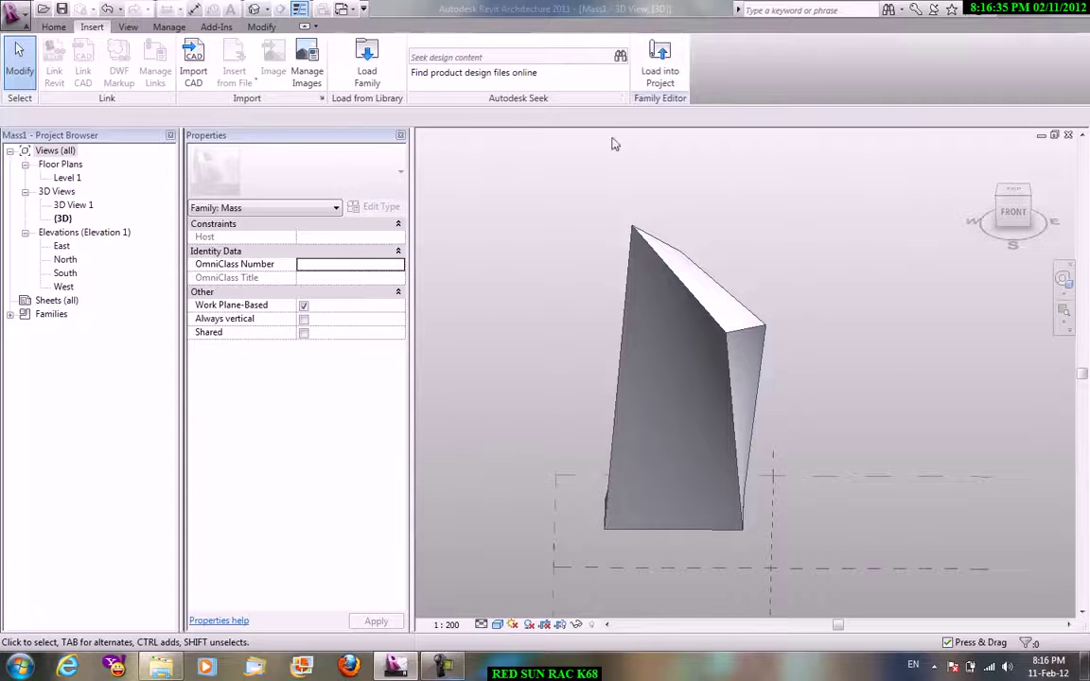
Load Mass1 into Project6 and place one instance on the Level 1 work plane.
click(659, 61)
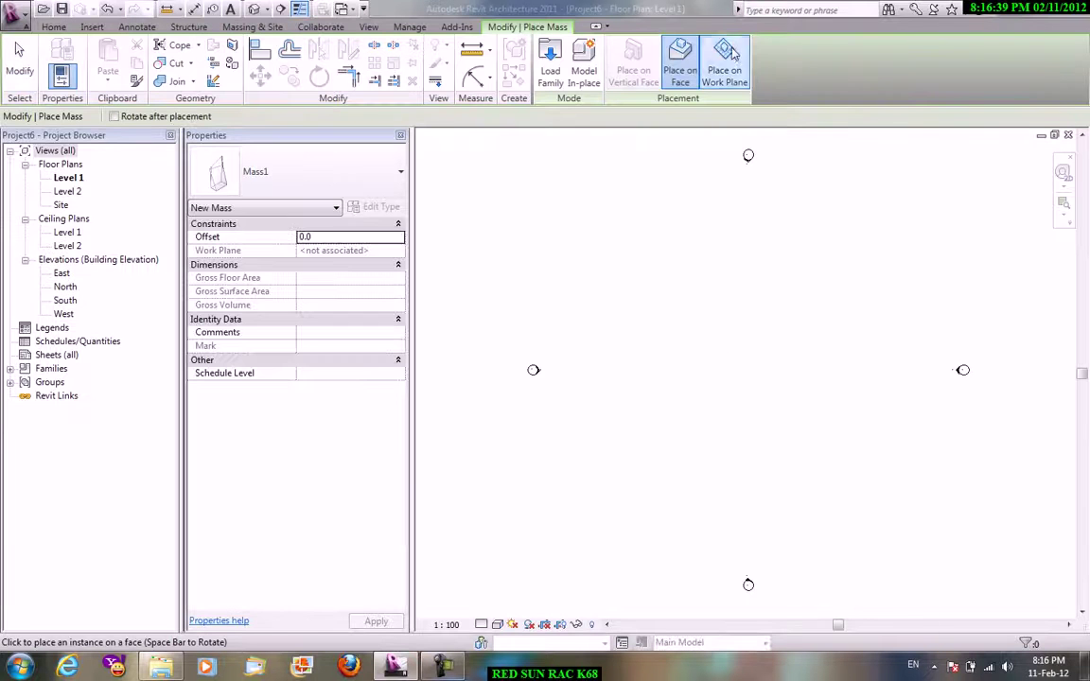
click(730, 56)
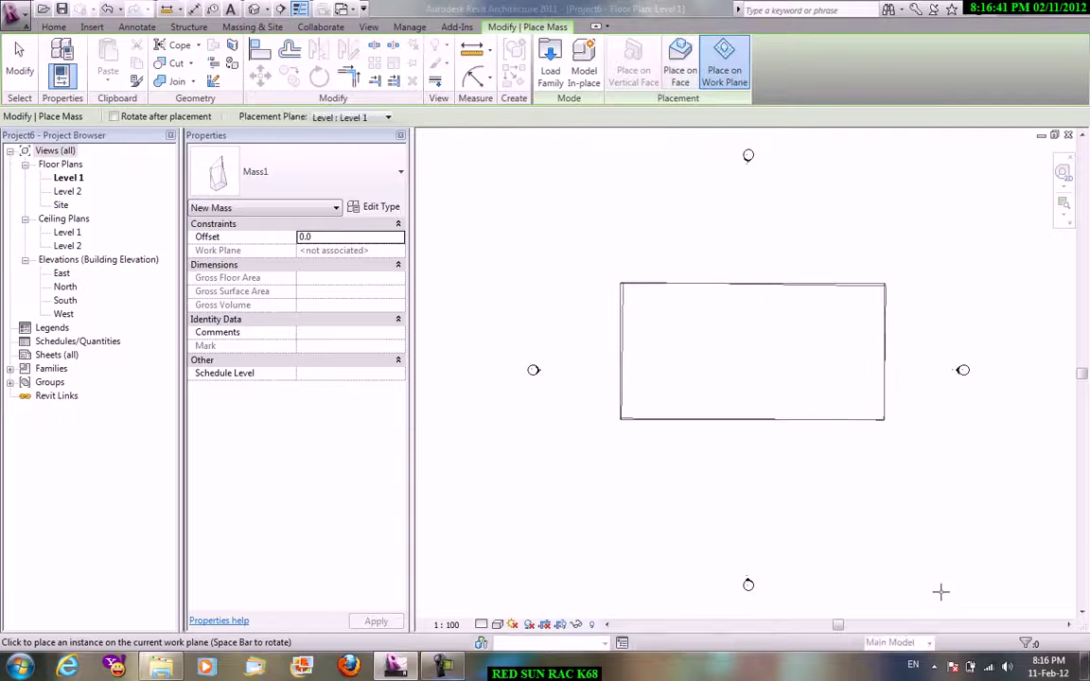
right_click(730, 389)
click(757, 401)
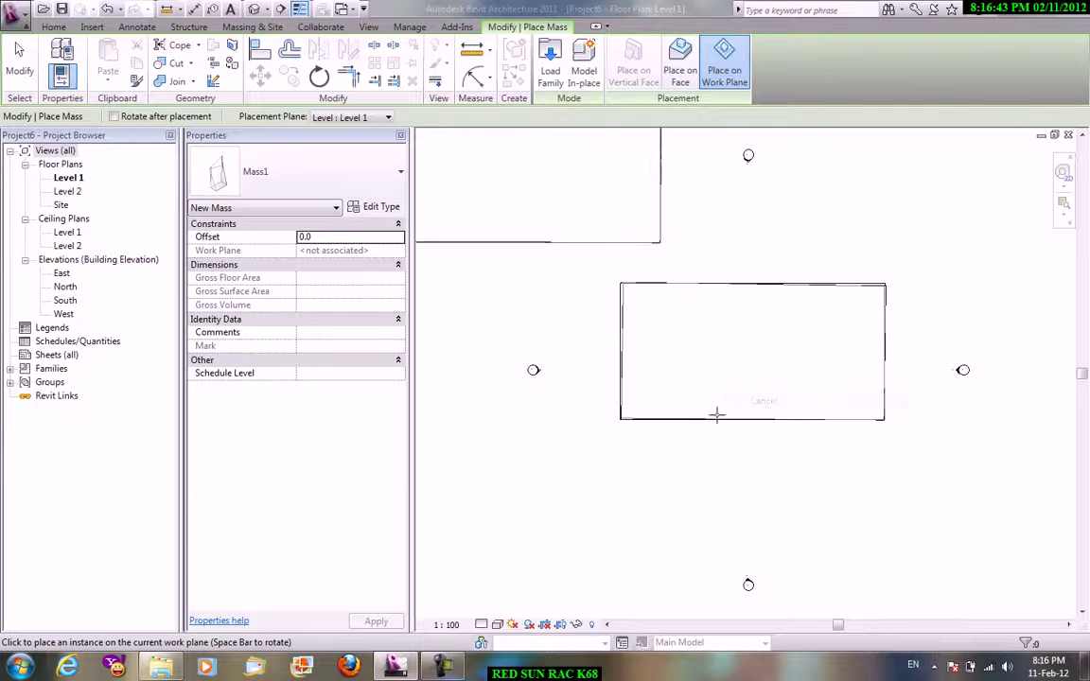
right_click(528, 207)
click(539, 216)
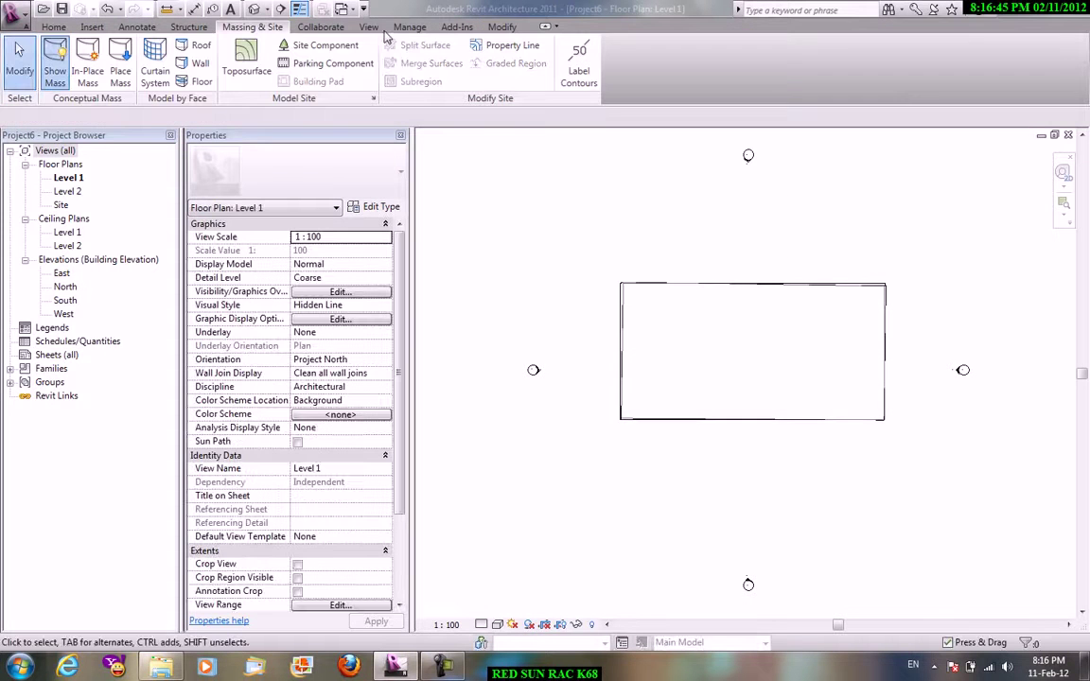
Switch to the Default 3D View of the project.
click(368, 27)
click(365, 78)
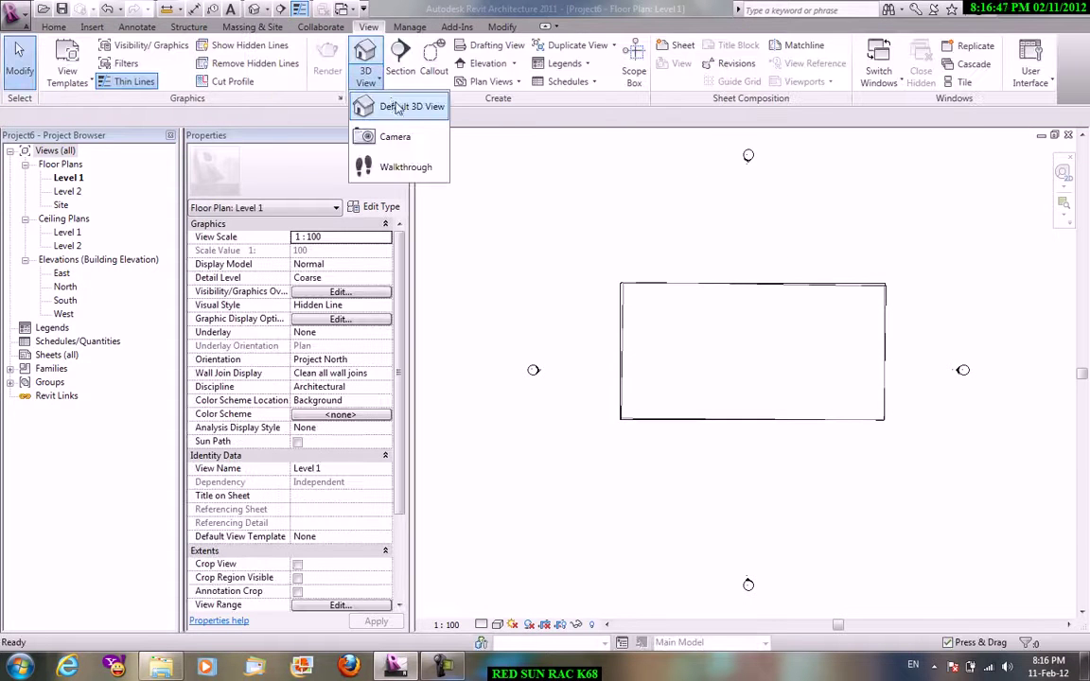
click(379, 105)
Open the South elevation view of the mass.
mouse_move(605, 359)
shift+middle_down()
mouse_move(737, 336)
mouse_move(751, 260)
shift+middle_up()
click(704, 331)
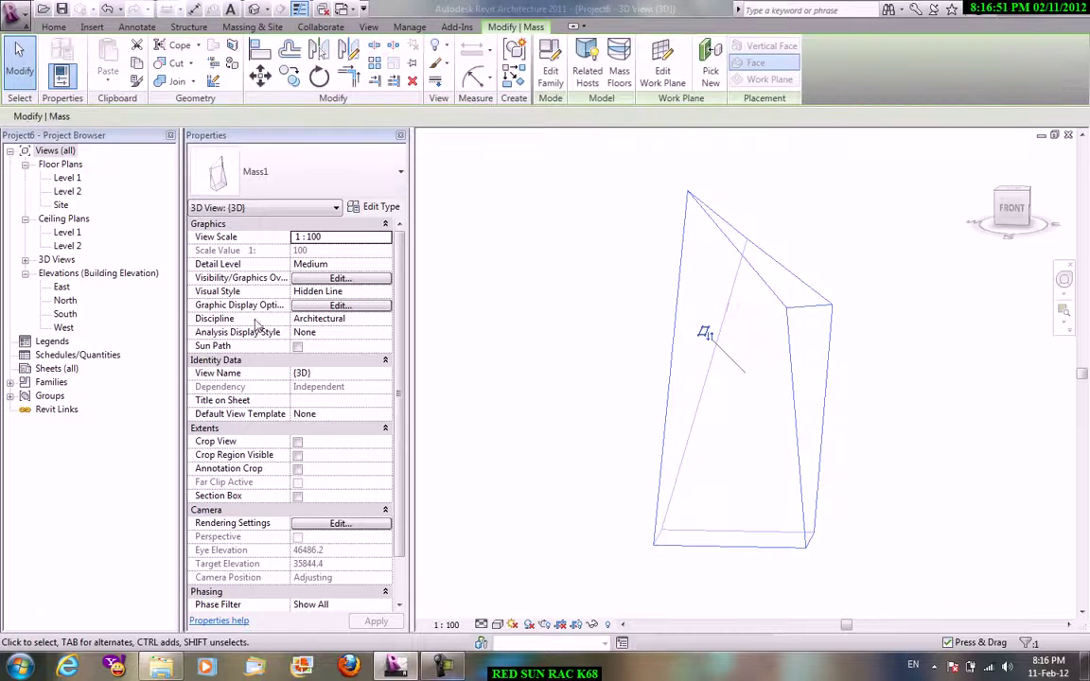
double_click(66, 315)
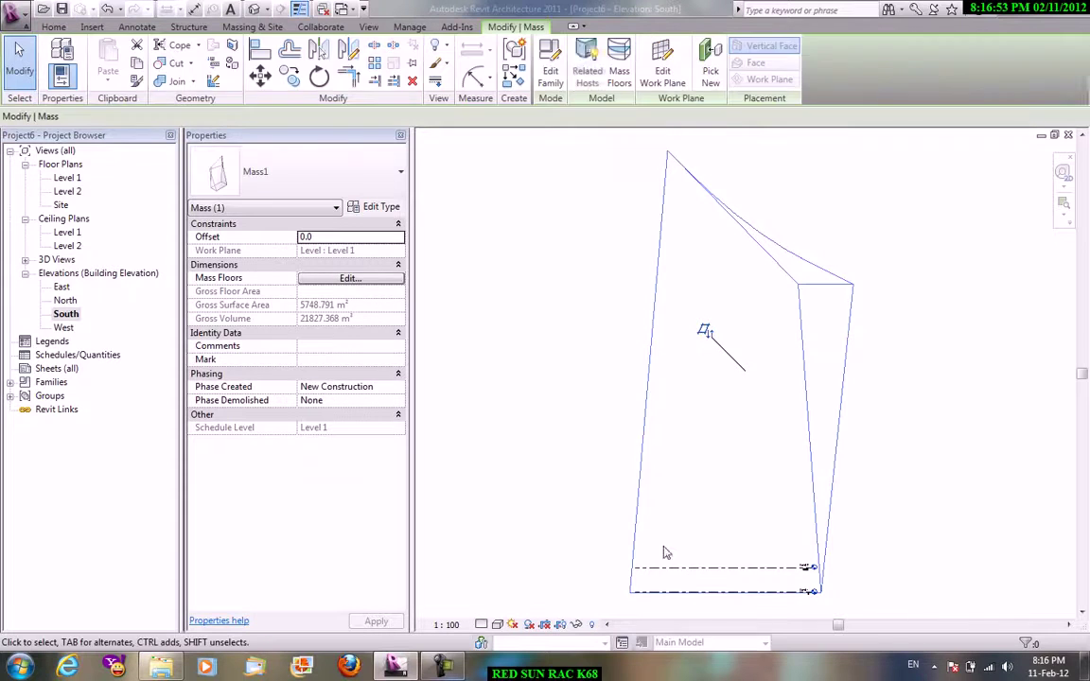
Array Level 2 into 15 levels spaced 4000 apart using AR.
click(671, 569)
click(673, 570)
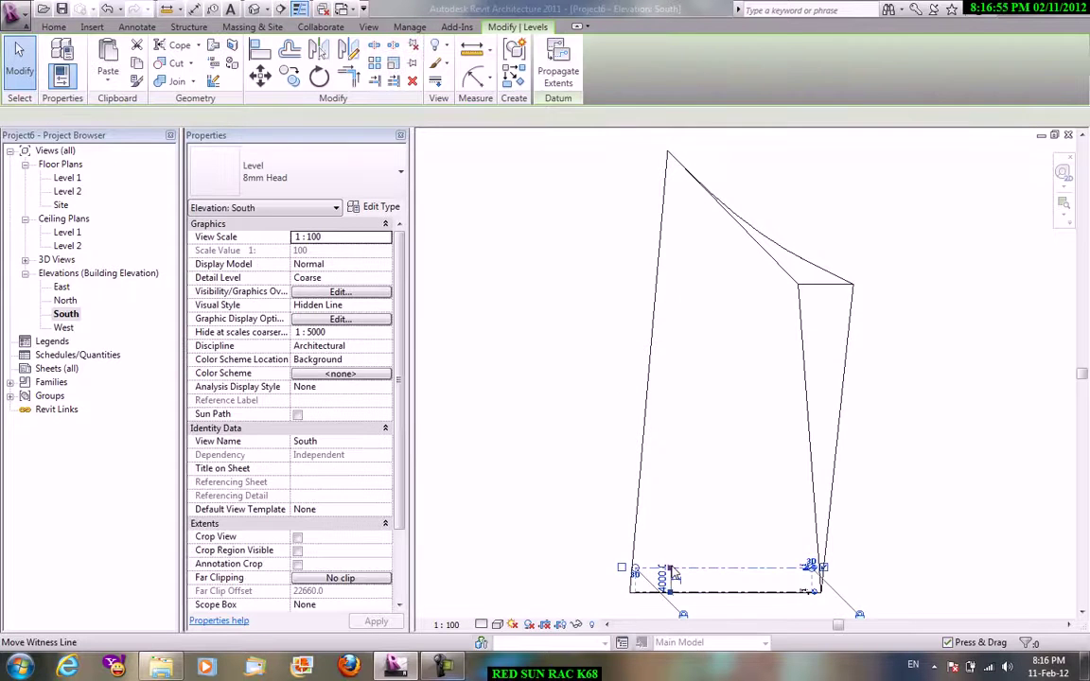
key(a)
key(r)
click(673, 568)
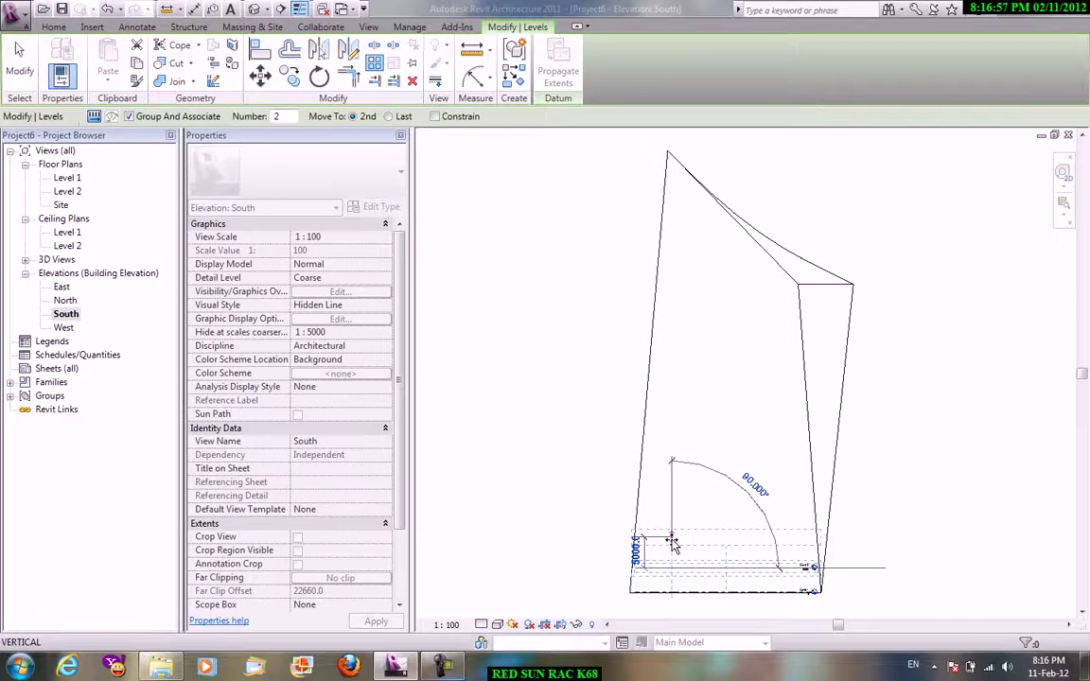
text(4)
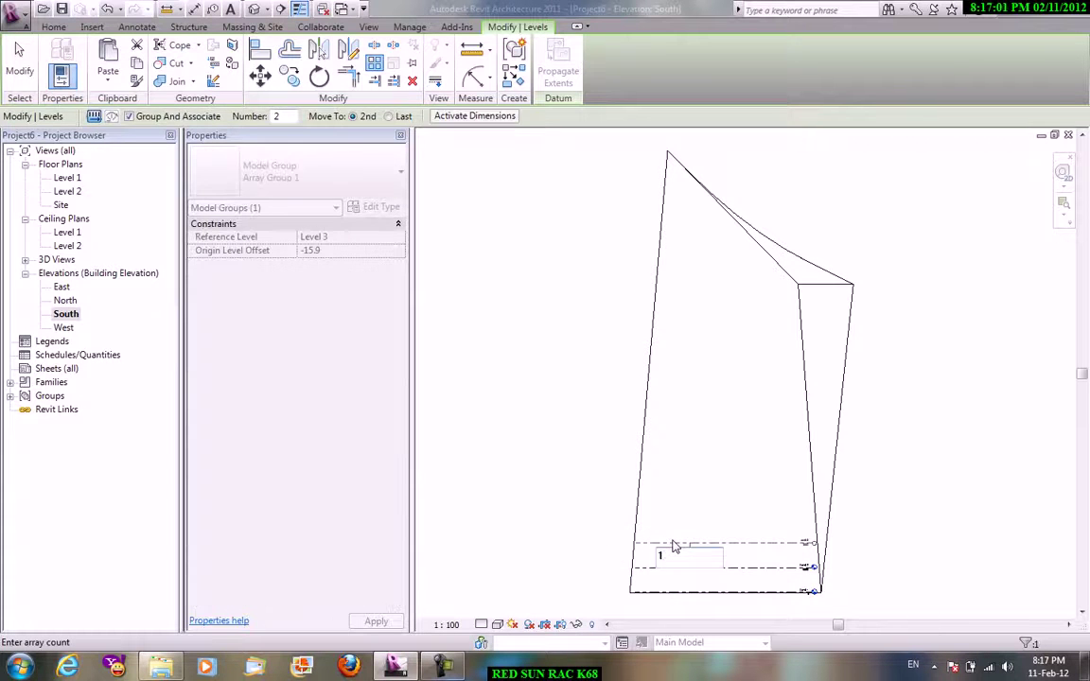
text(15)
key(Return)
click(572, 212)
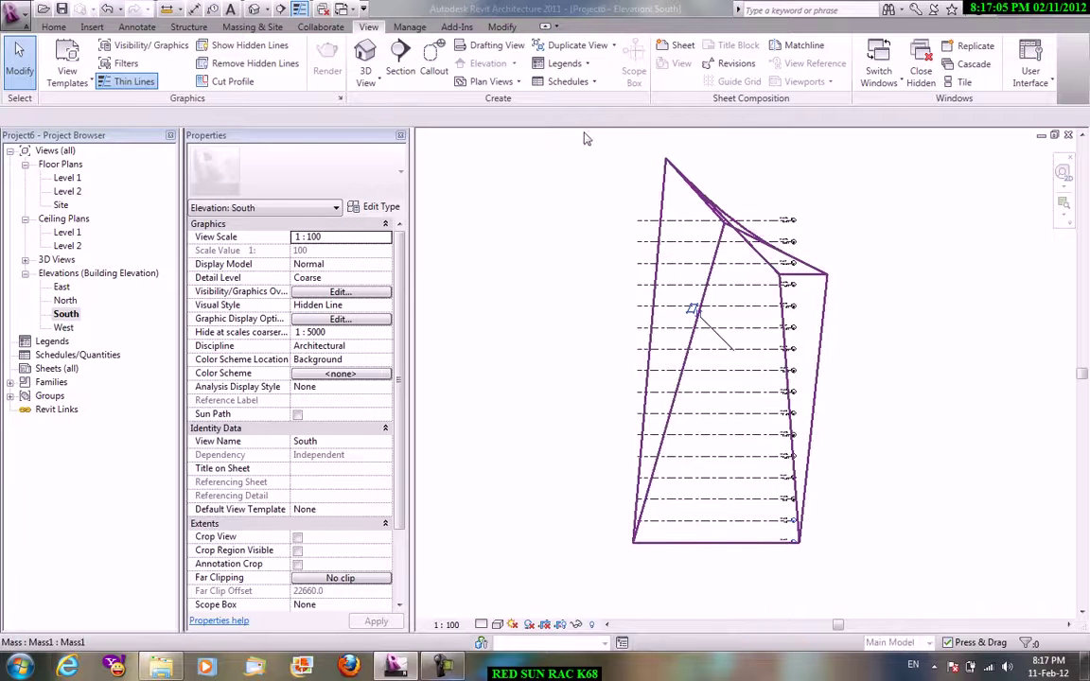
click(663, 179)
Create mass floors on Levels 1 through 15.
click(618, 71)
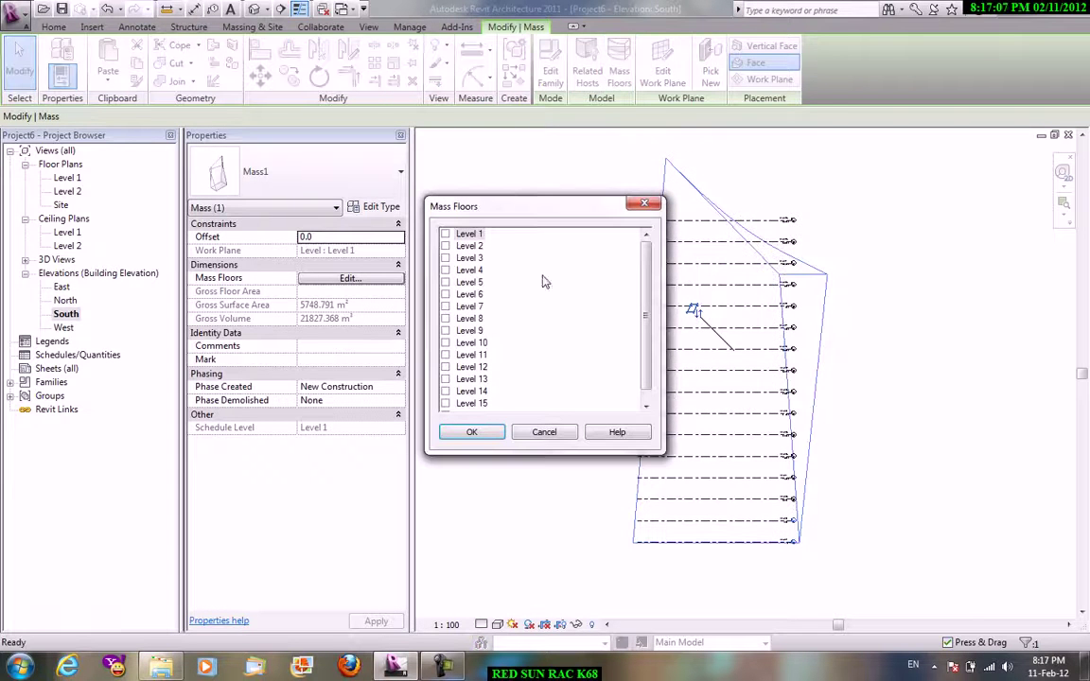
shift+click(482, 414)
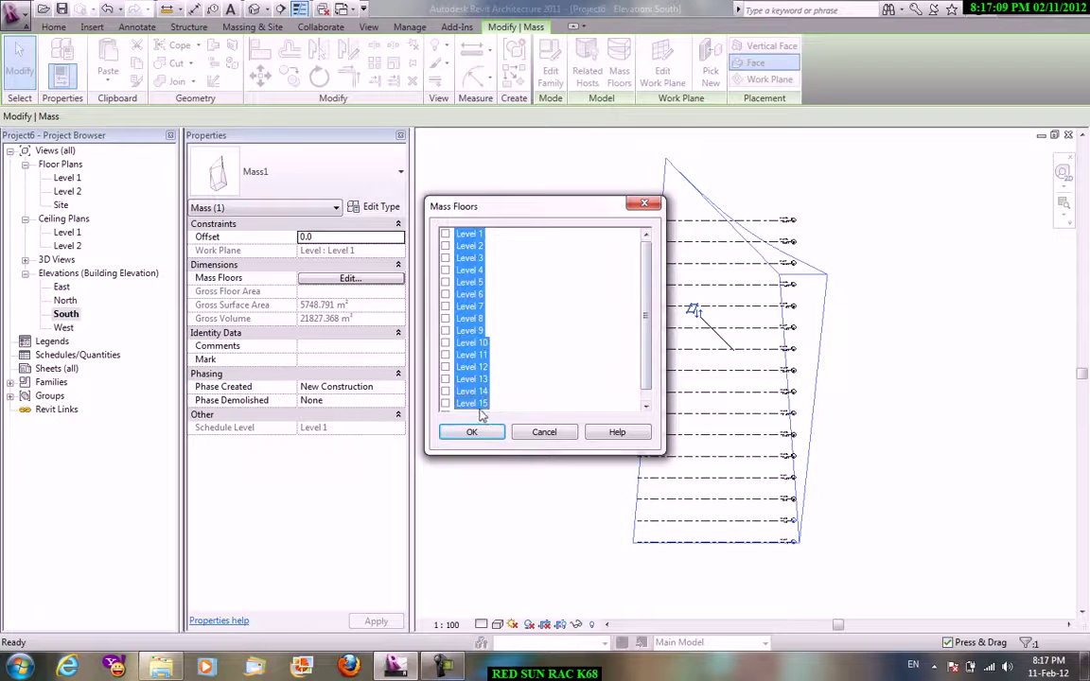
click(647, 406)
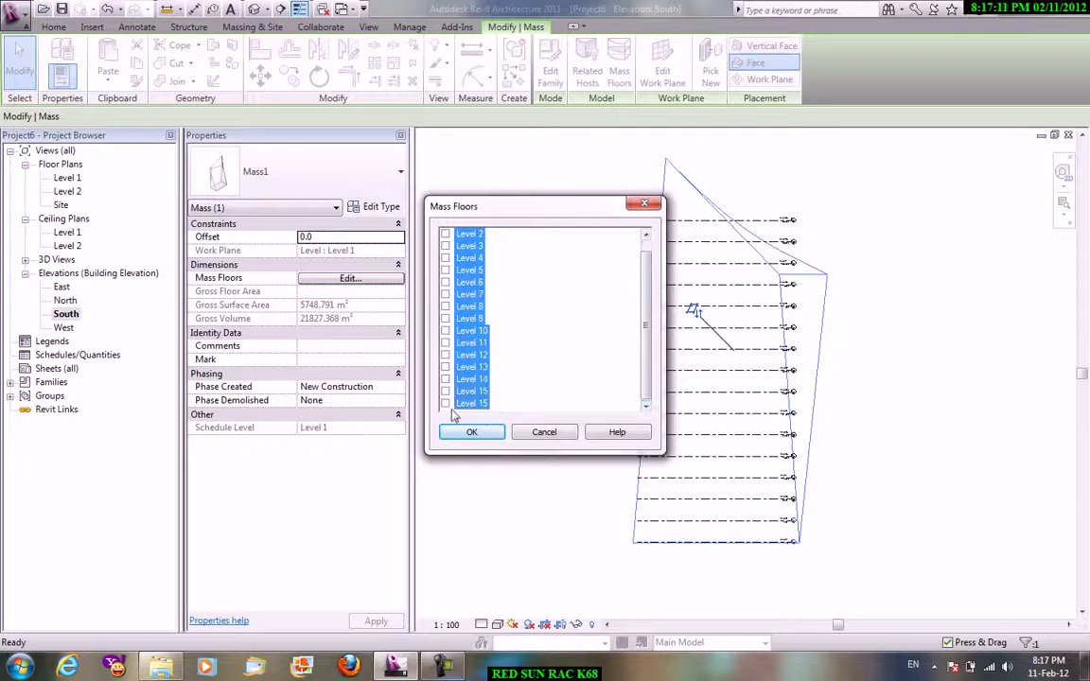
click(473, 432)
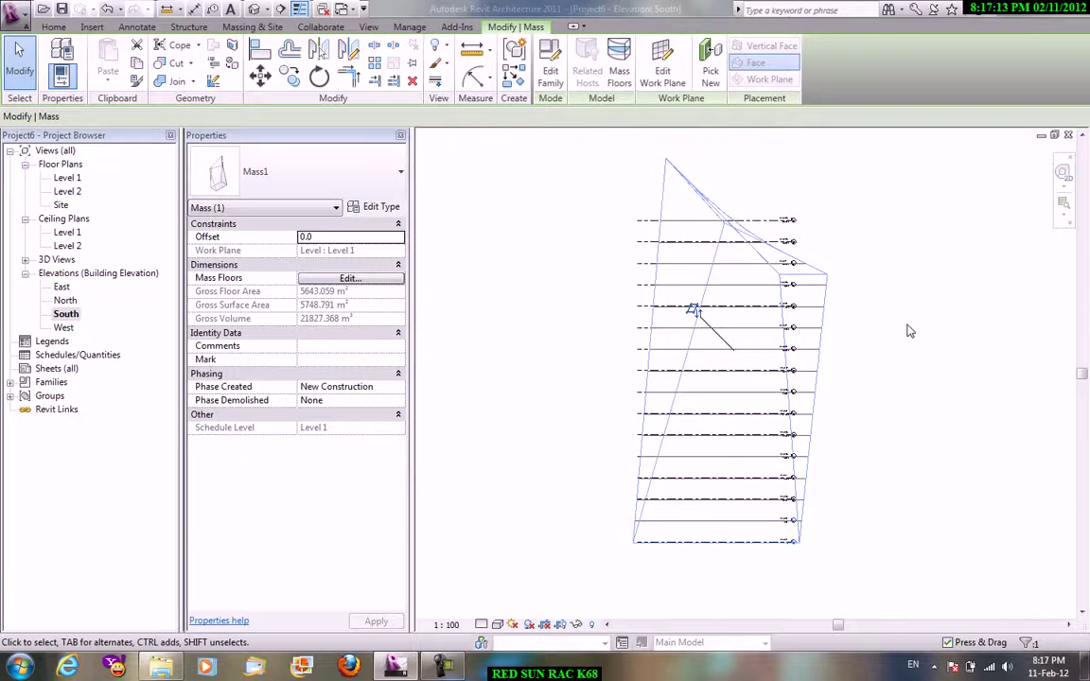
Show the Default 3D View in the Shaded with Edges visual style.
click(906, 331)
click(368, 26)
click(365, 81)
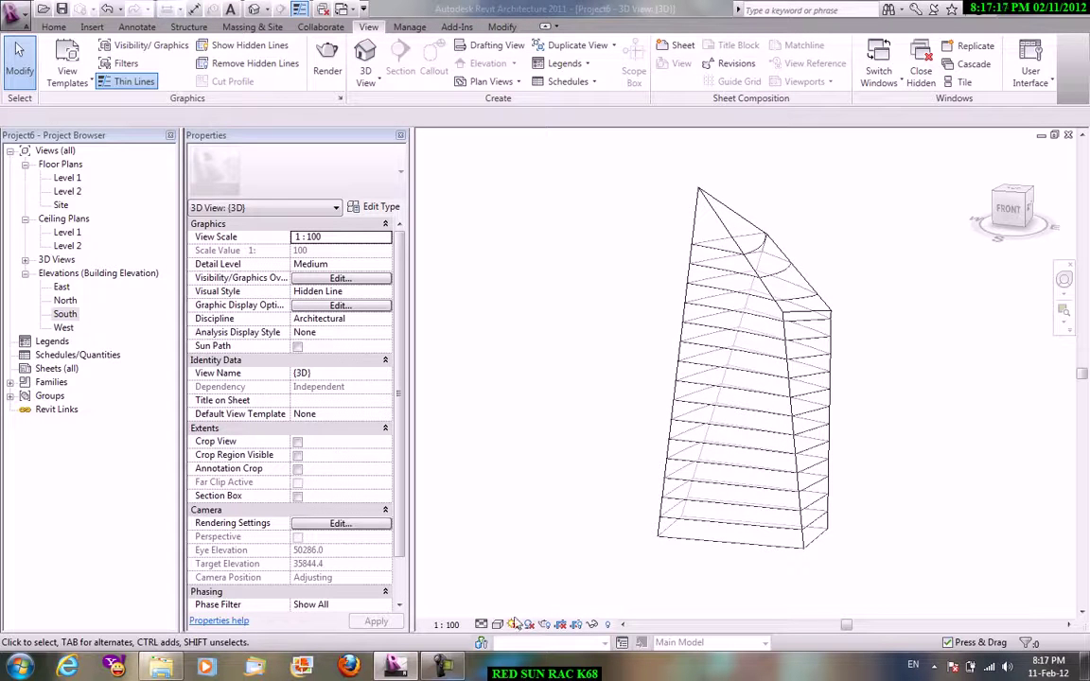
click(498, 625)
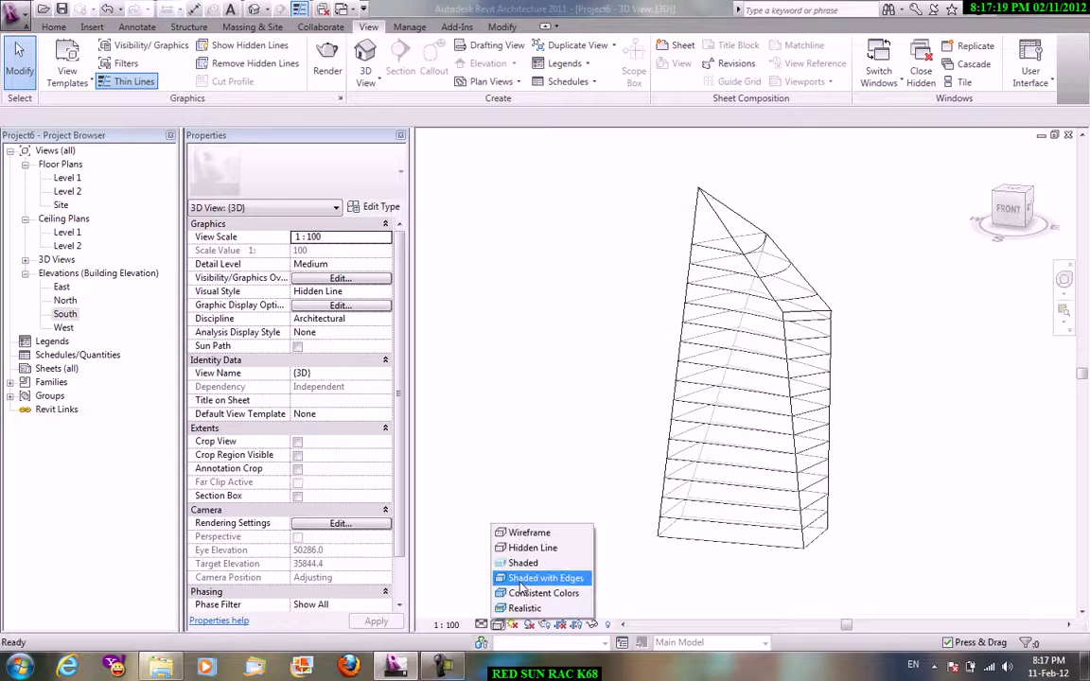
click(520, 580)
mouse_move(776, 426)
shift+middle_down()
mouse_move(788, 418)
mouse_move(678, 365)
mouse_move(746, 345)
mouse_move(915, 413)
mouse_move(899, 480)
mouse_move(880, 444)
shift+middle_up()
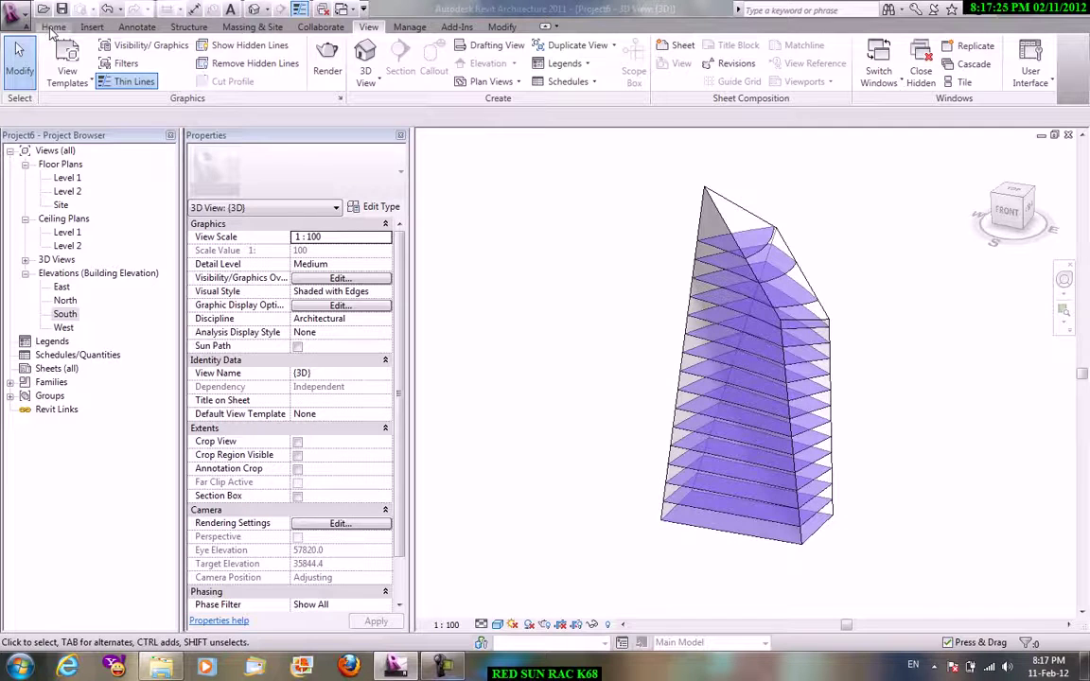
Reopen the tower's Mass Floors list to verify Levels 1–15 are ticked.
click(54, 28)
click(700, 312)
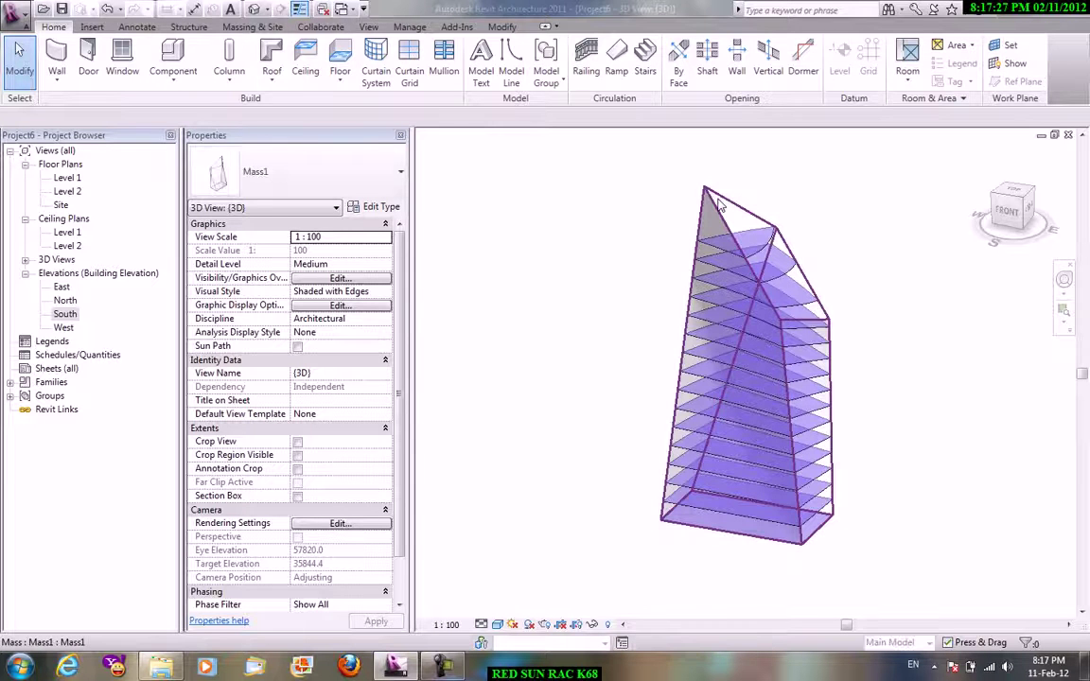
click(621, 76)
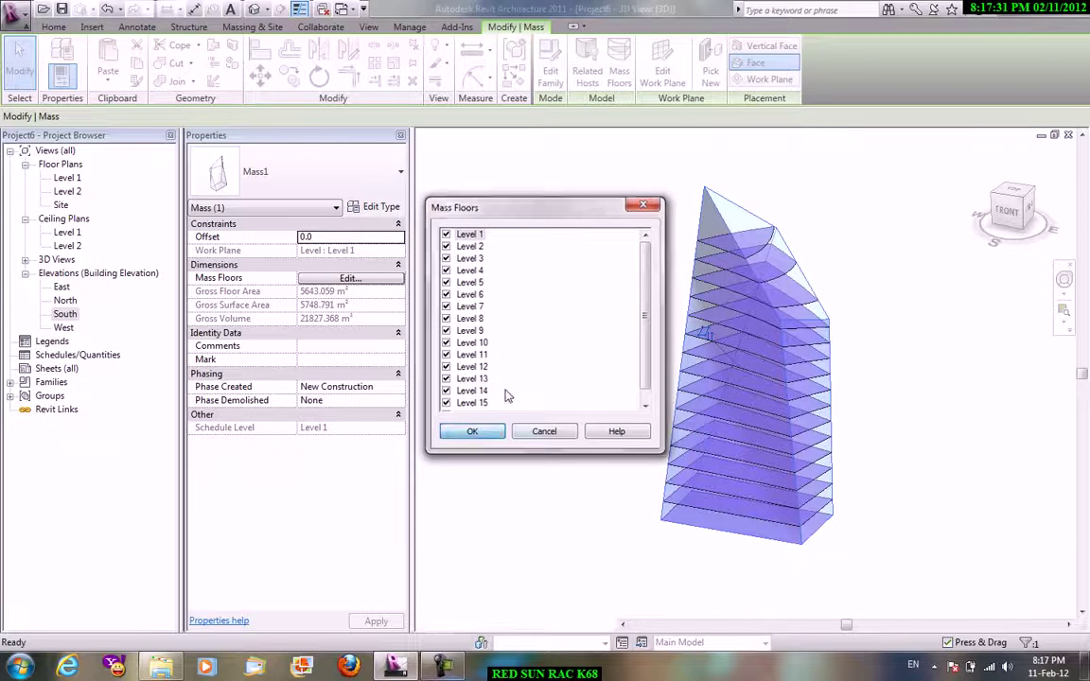
click(487, 437)
Create Generic 150mm floors on all of the tower's mass floors.
click(227, 28)
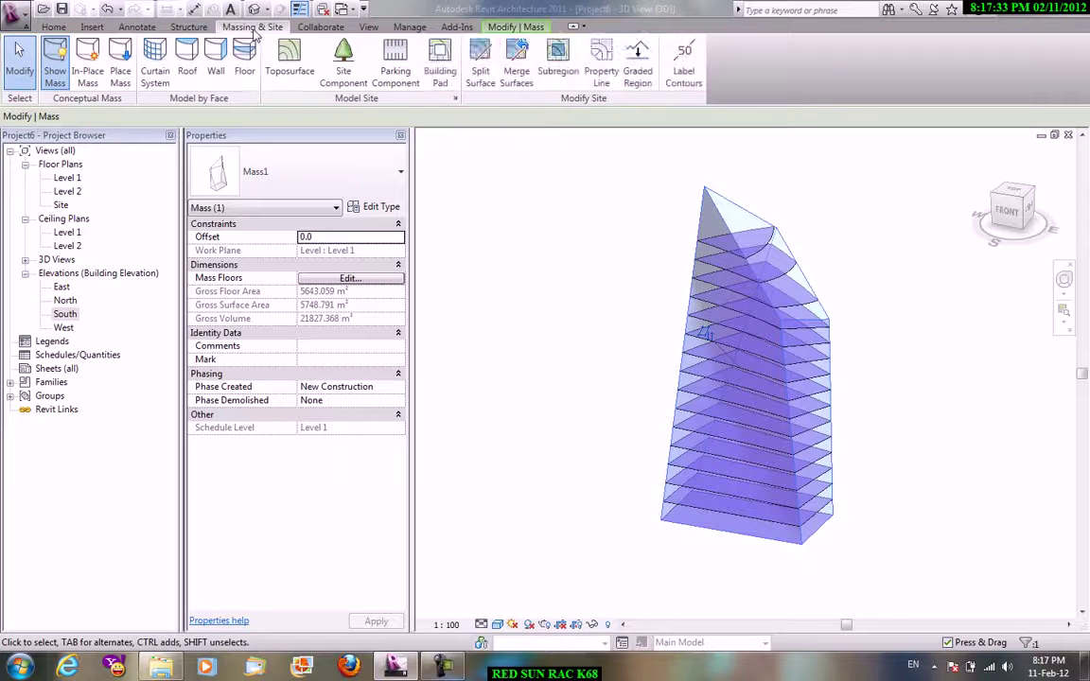
click(245, 76)
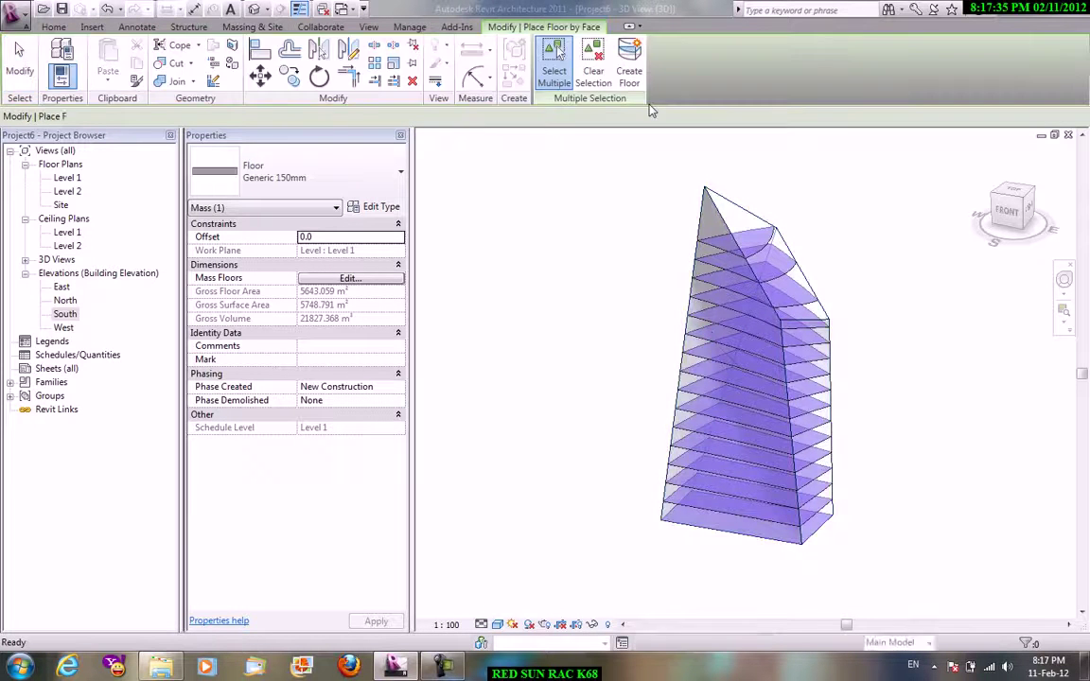
drag(636, 148, 914, 570)
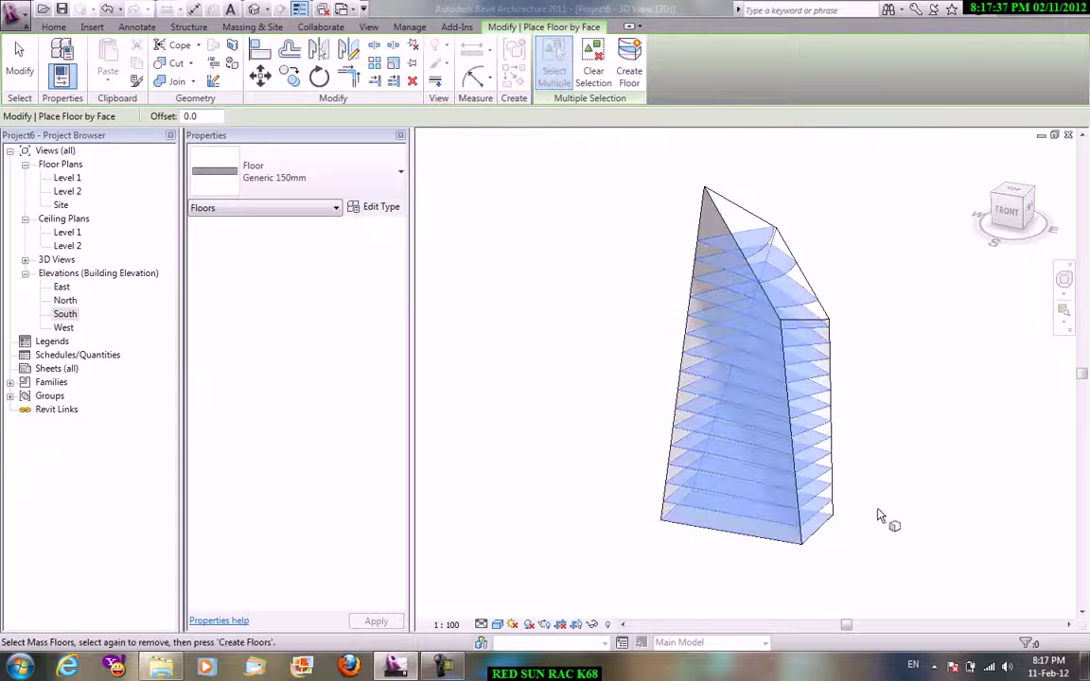
click(320, 180)
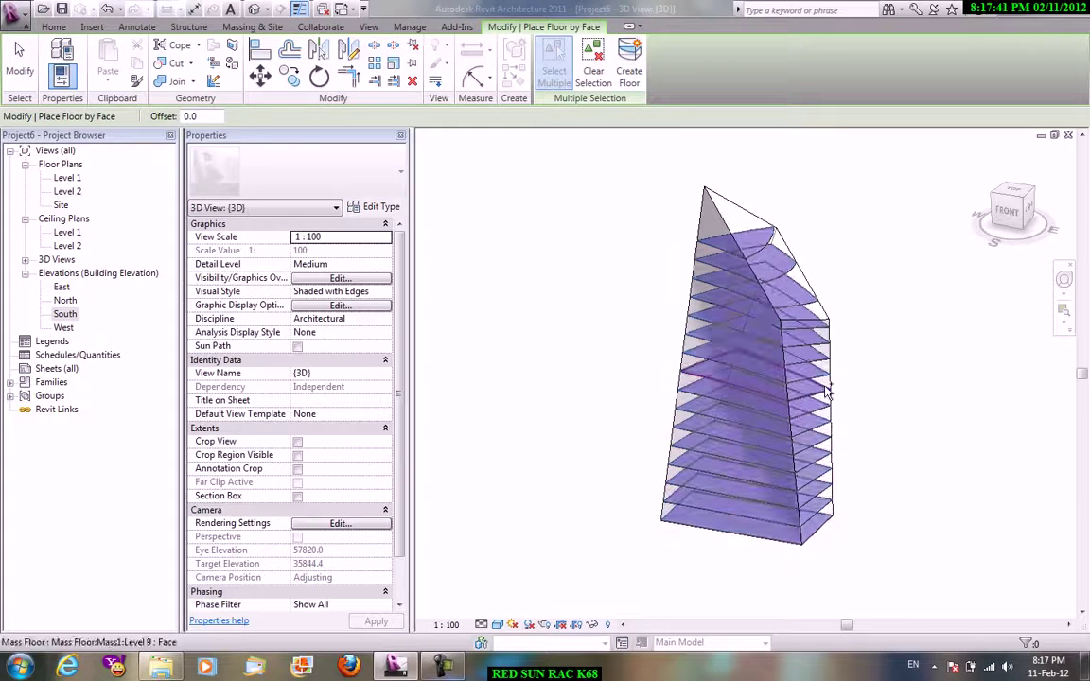
right_click(560, 333)
click(585, 343)
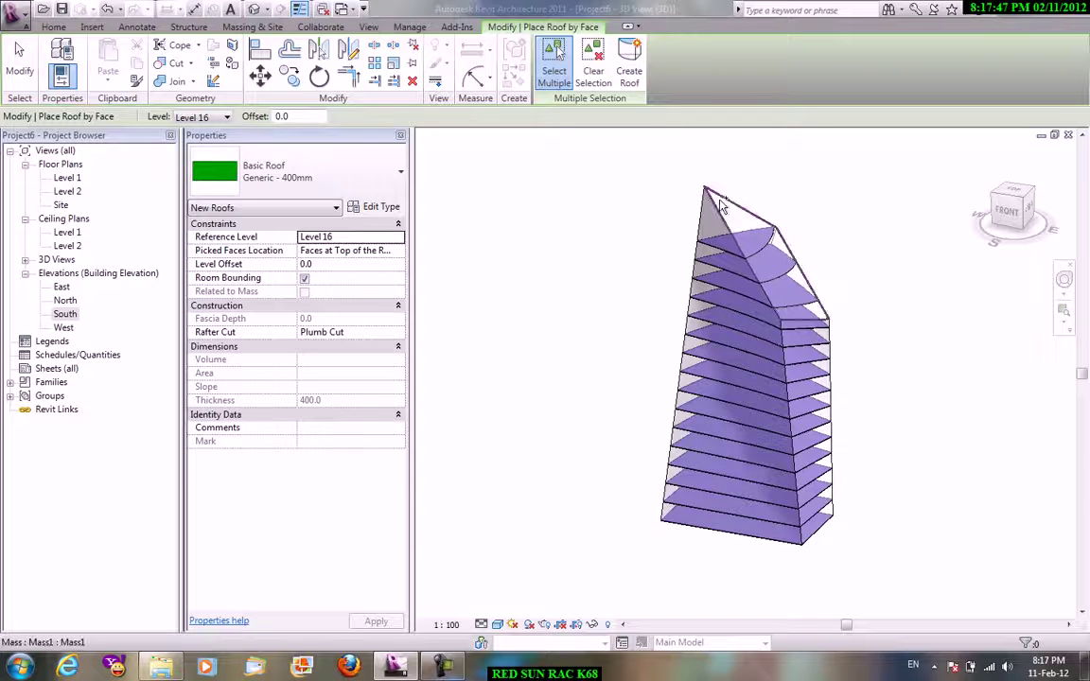
Create a roof by face on the tower mass's sloping top face at Level 16.
click(398, 252)
click(380, 277)
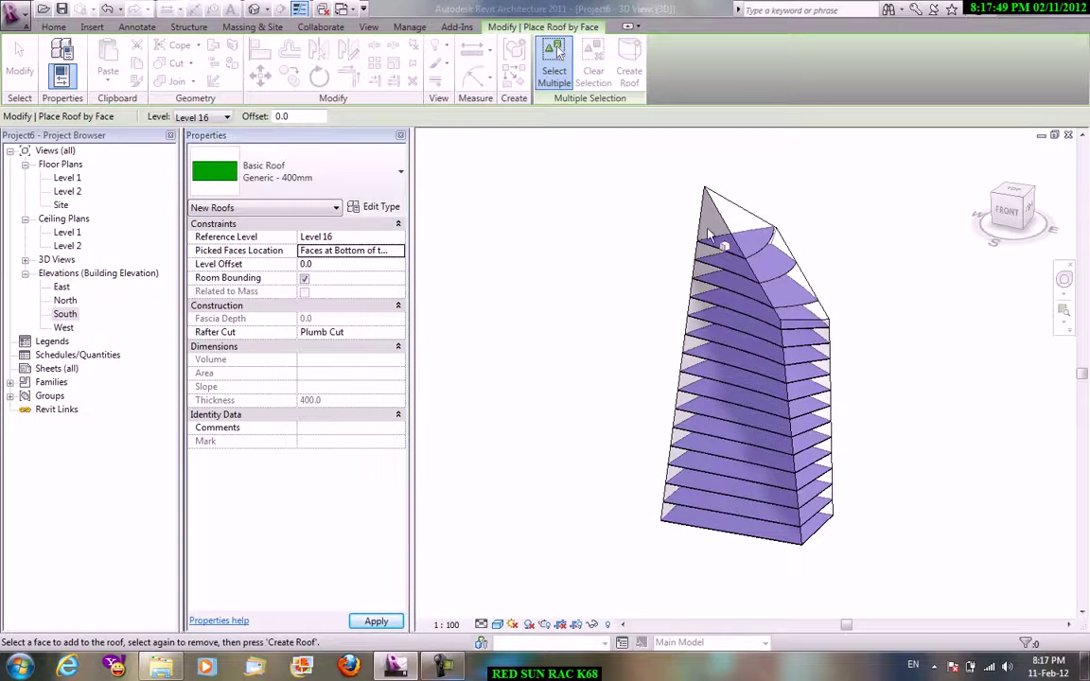
click(365, 181)
click(365, 181)
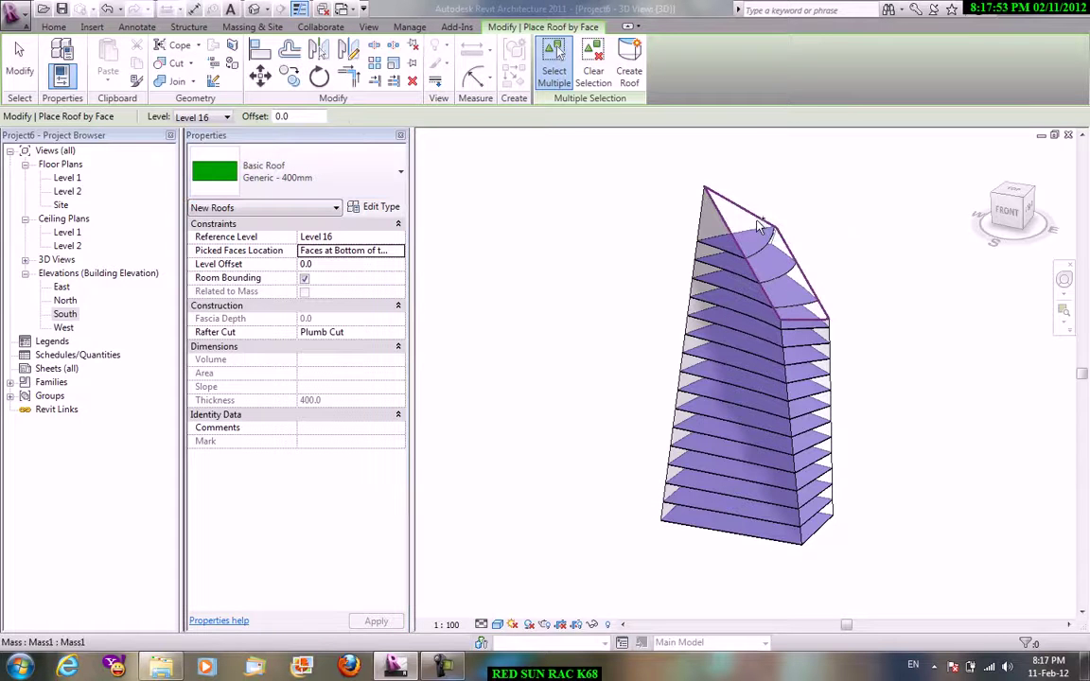
click(723, 213)
click(639, 83)
right_click(560, 228)
click(575, 235)
Orbit to the new roof, select it and pick a roof type from the type list.
right_click(586, 219)
mouse_move(608, 239)
shift+middle_down()
mouse_move(867, 267)
mouse_move(780, 263)
shift+middle_up()
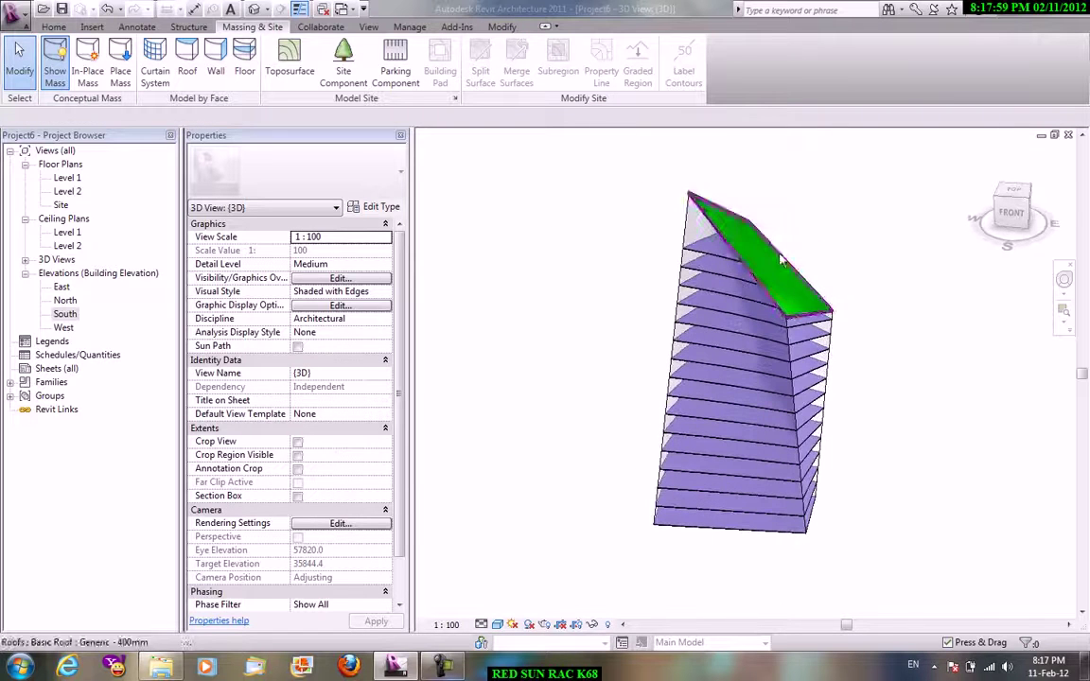
click(727, 219)
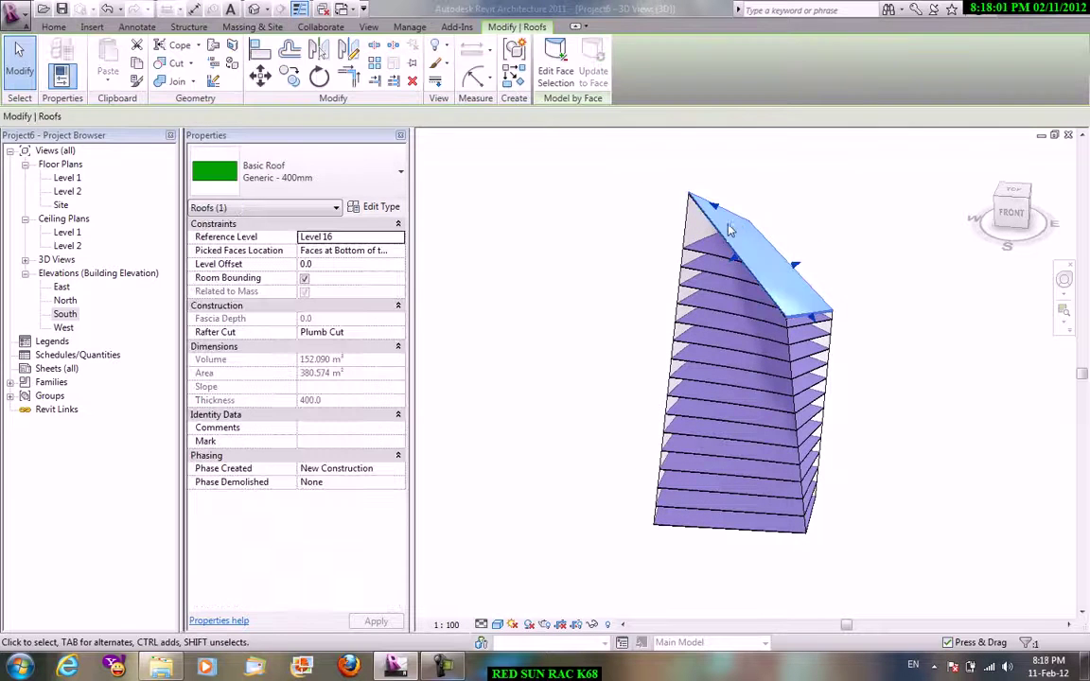
click(341, 175)
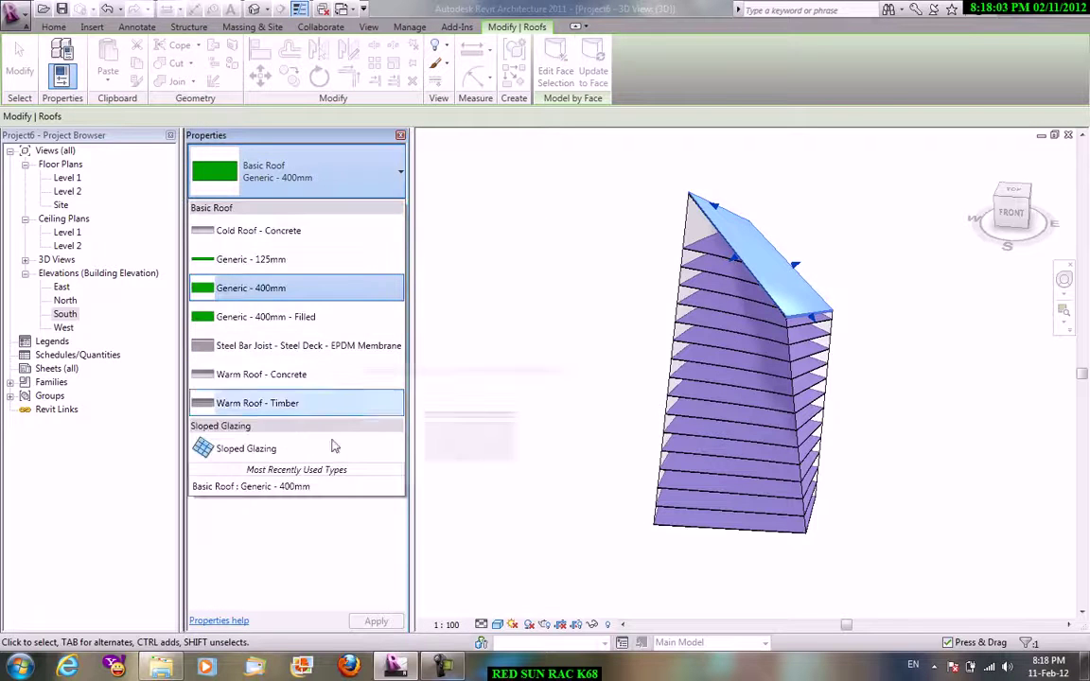
click(268, 450)
click(564, 287)
mouse_move(564, 287)
shift+middle_down()
mouse_move(793, 280)
mouse_move(856, 230)
mouse_move(950, 204)
shift+middle_up()
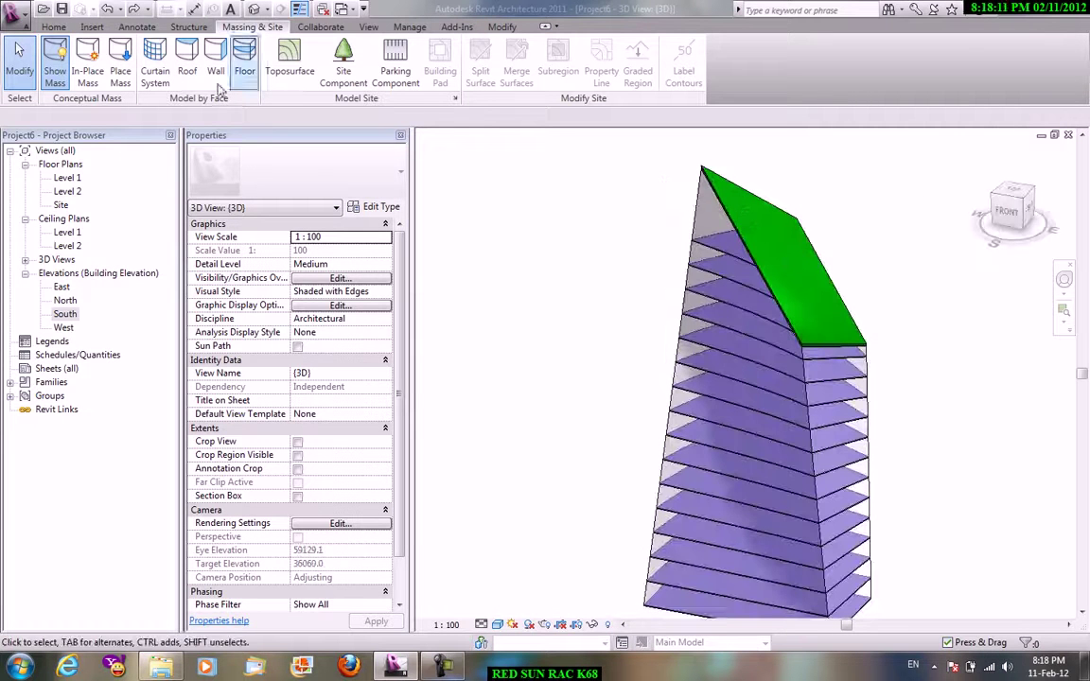
Clad the tower's side faces with 1500 x 3000mm curtain systems, then orbit to inspect them.
click(157, 71)
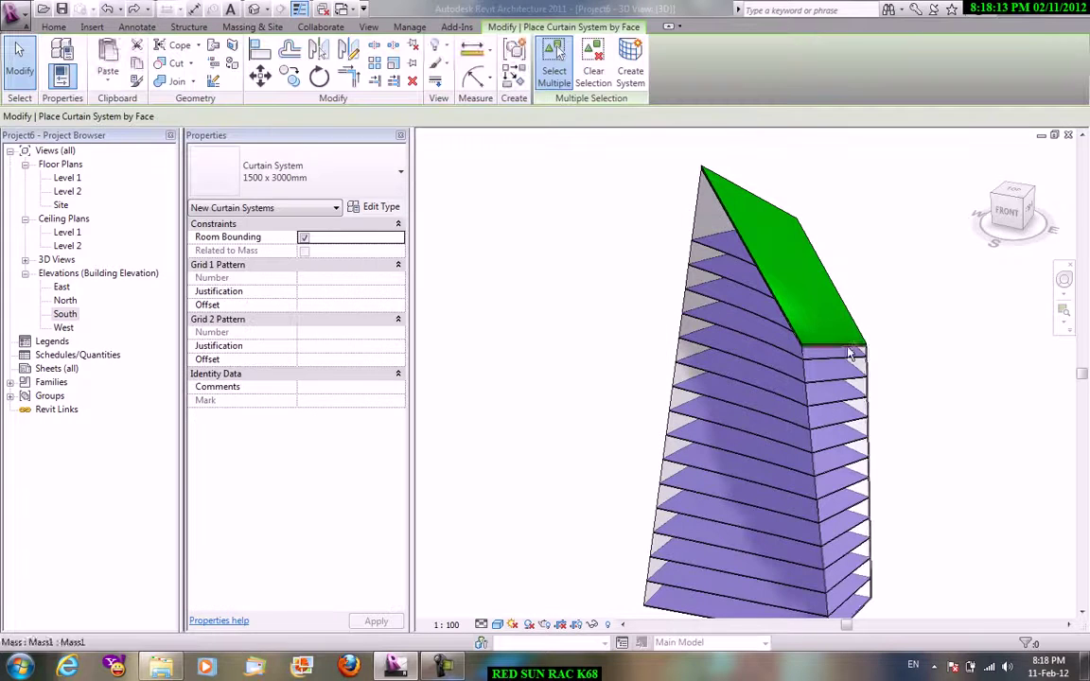
click(808, 369)
click(639, 87)
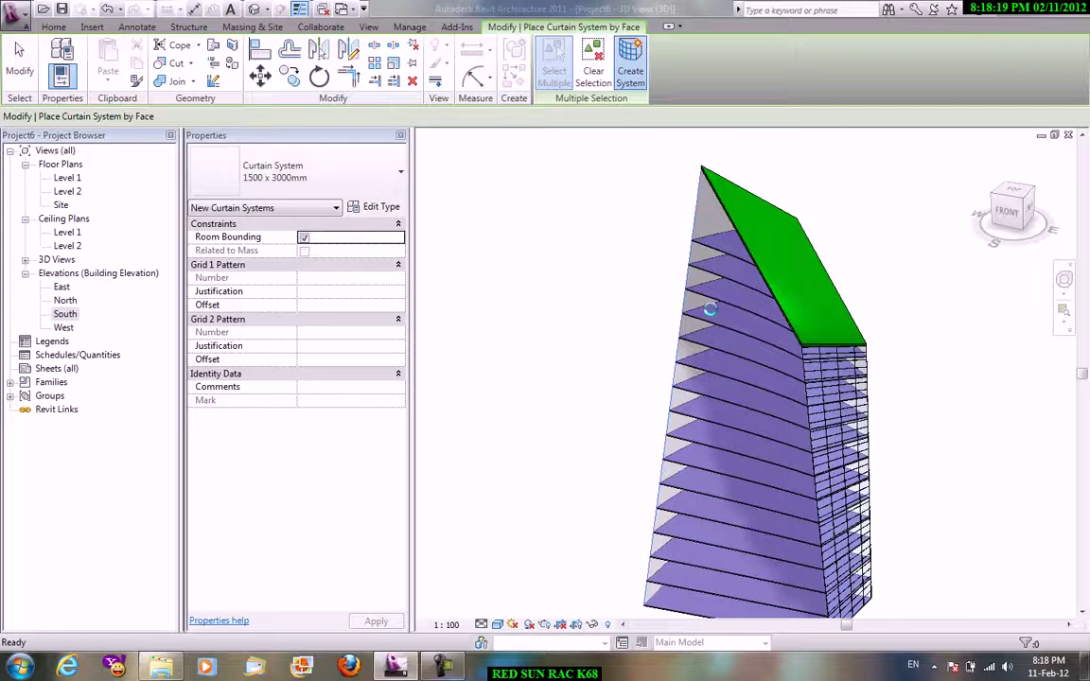
right_click(556, 227)
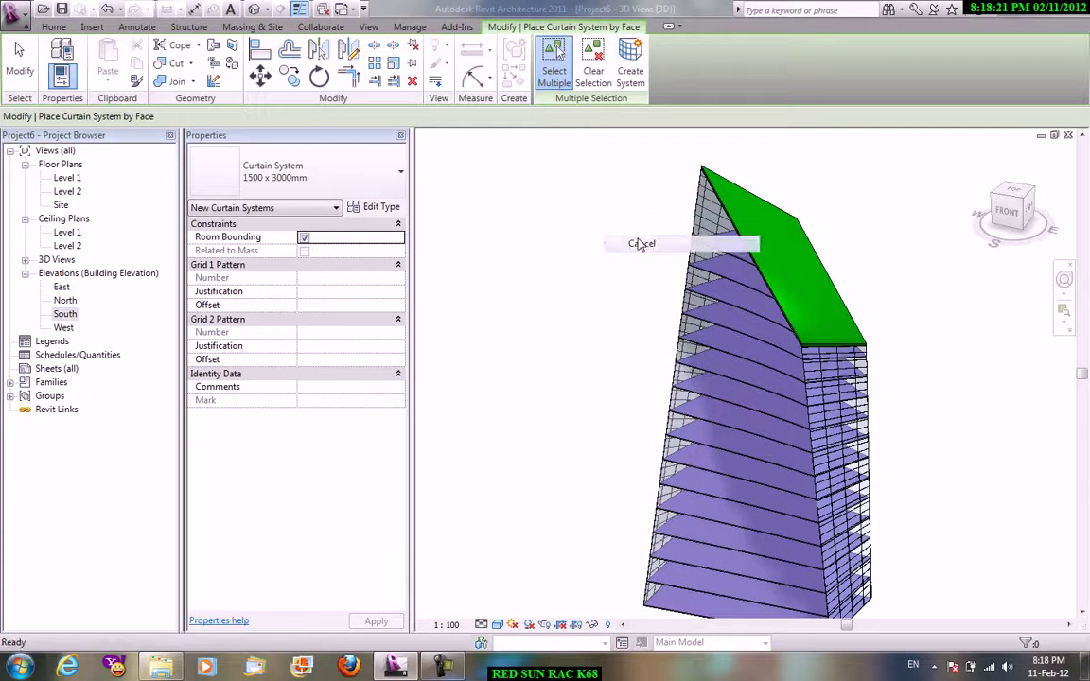
click(574, 239)
right_click(632, 234)
click(663, 243)
mouse_move(571, 297)
shift+middle_down()
mouse_move(809, 305)
mouse_move(830, 241)
shift+middle_up()
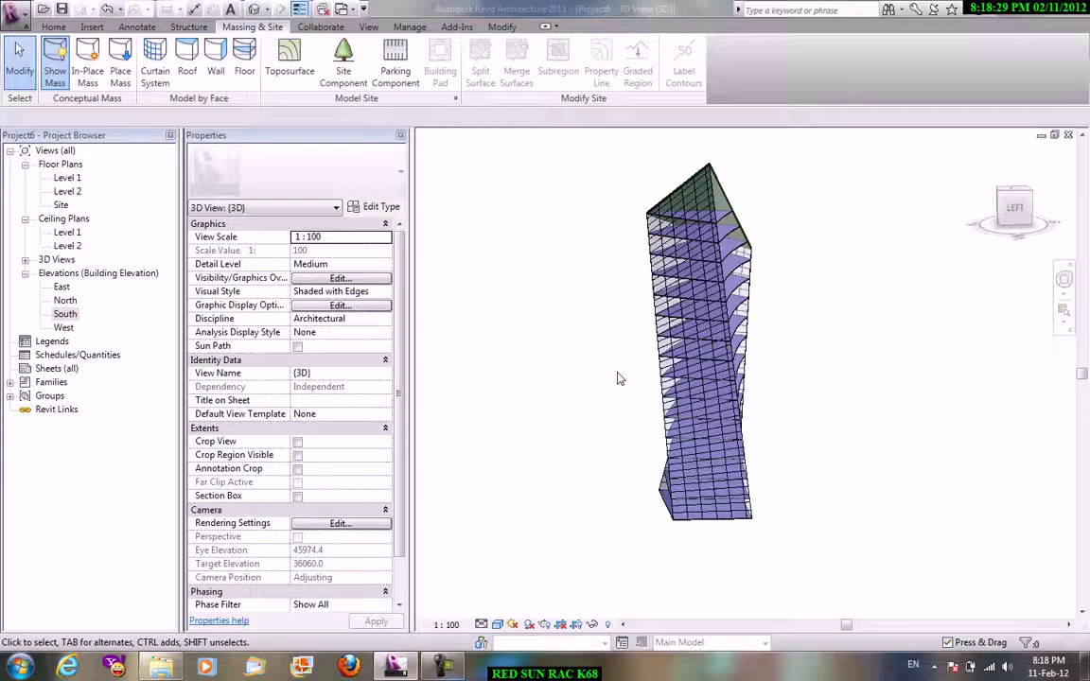
Start a new conceptual mass family from the Metric Mass template.
key(alt)
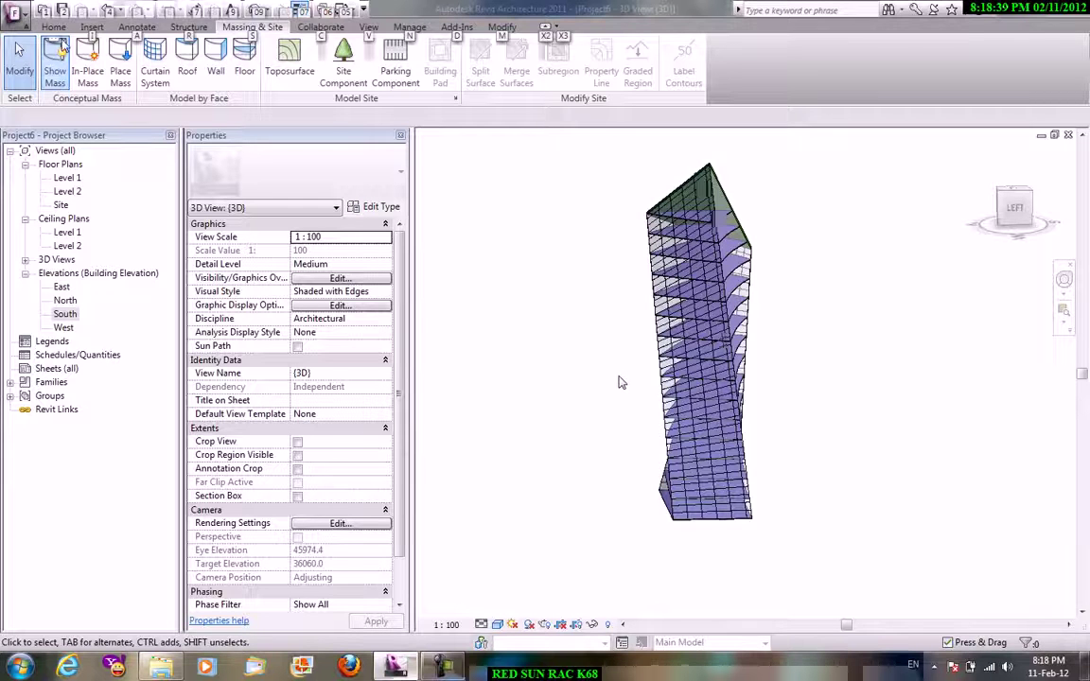
click(19, 14)
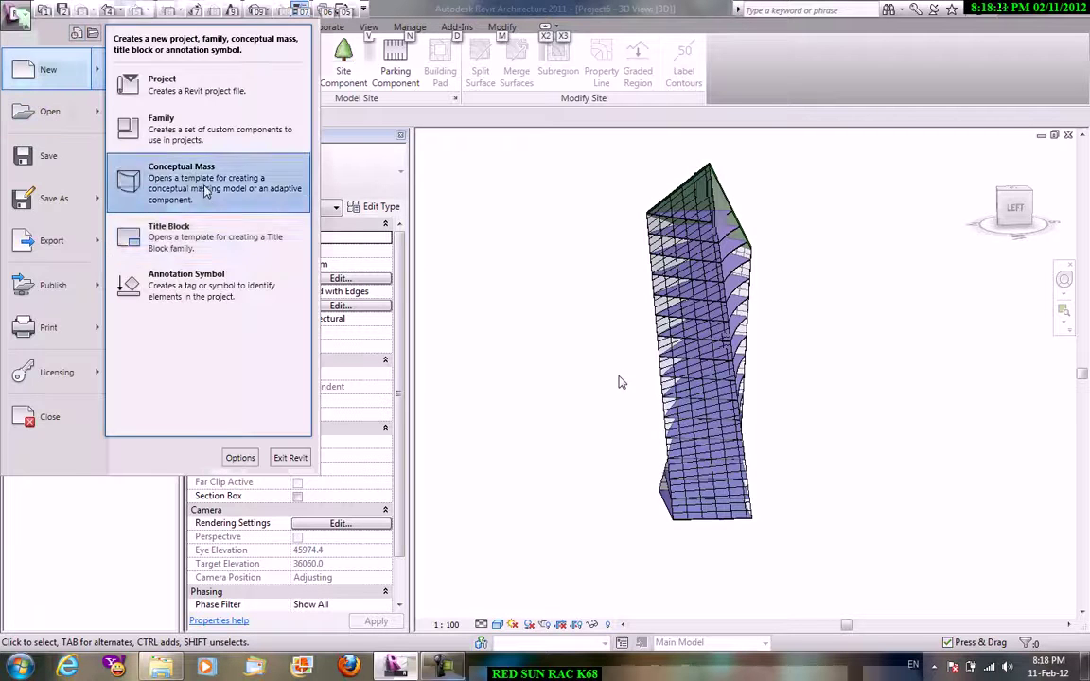
click(745, 355)
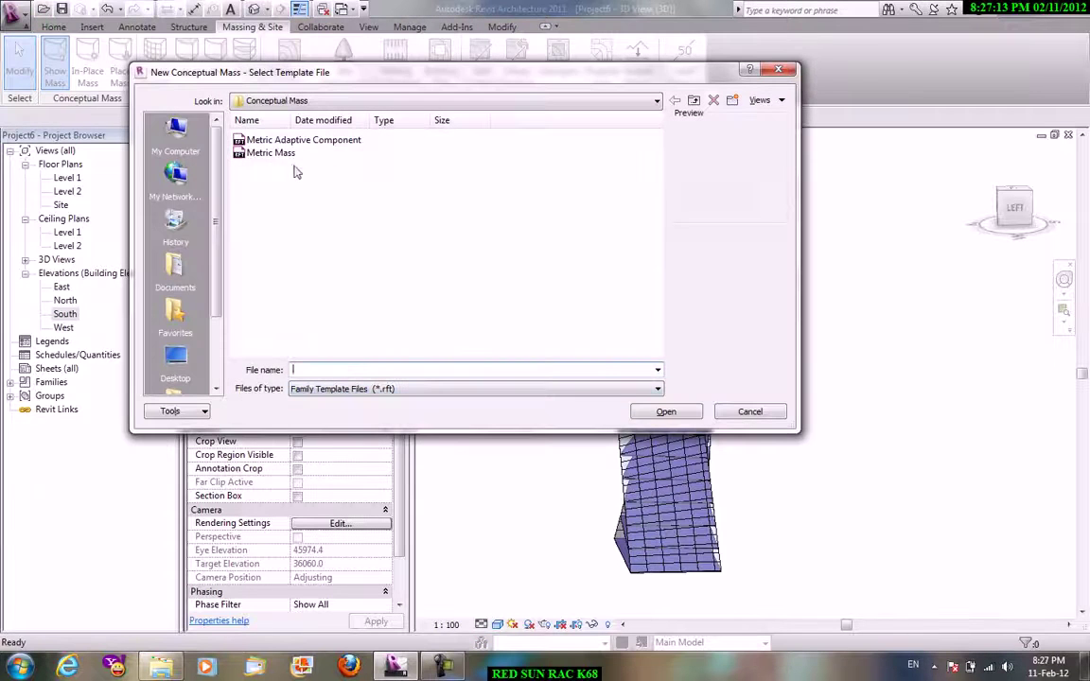
click(275, 152)
click(665, 411)
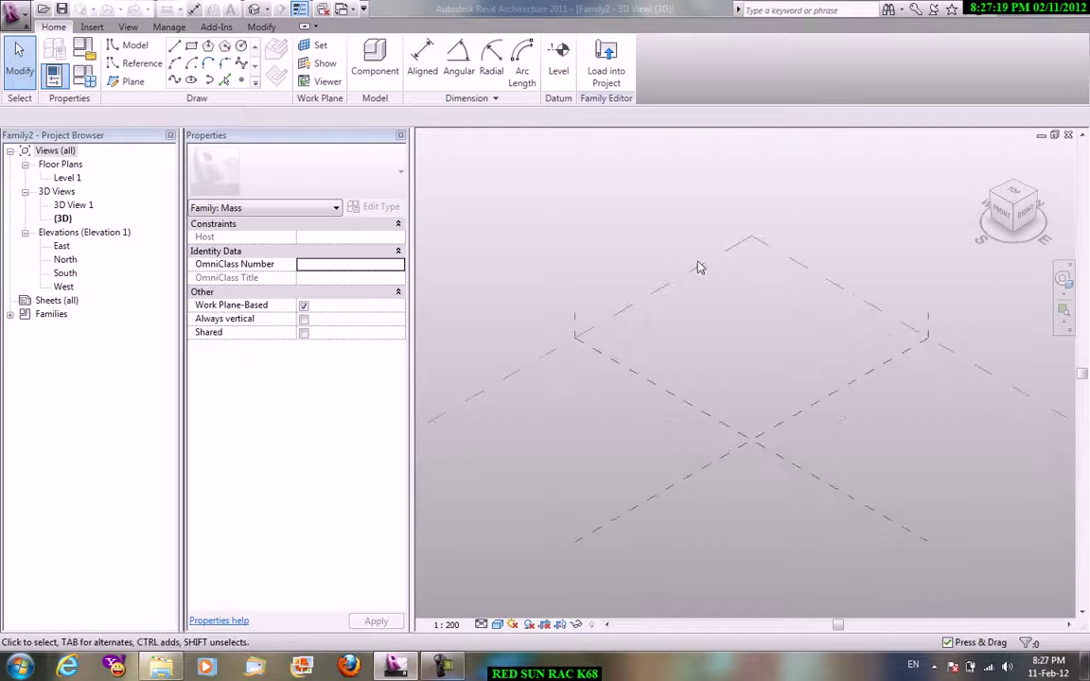
Sketch a rectangle and turn it into a solid form.
click(192, 47)
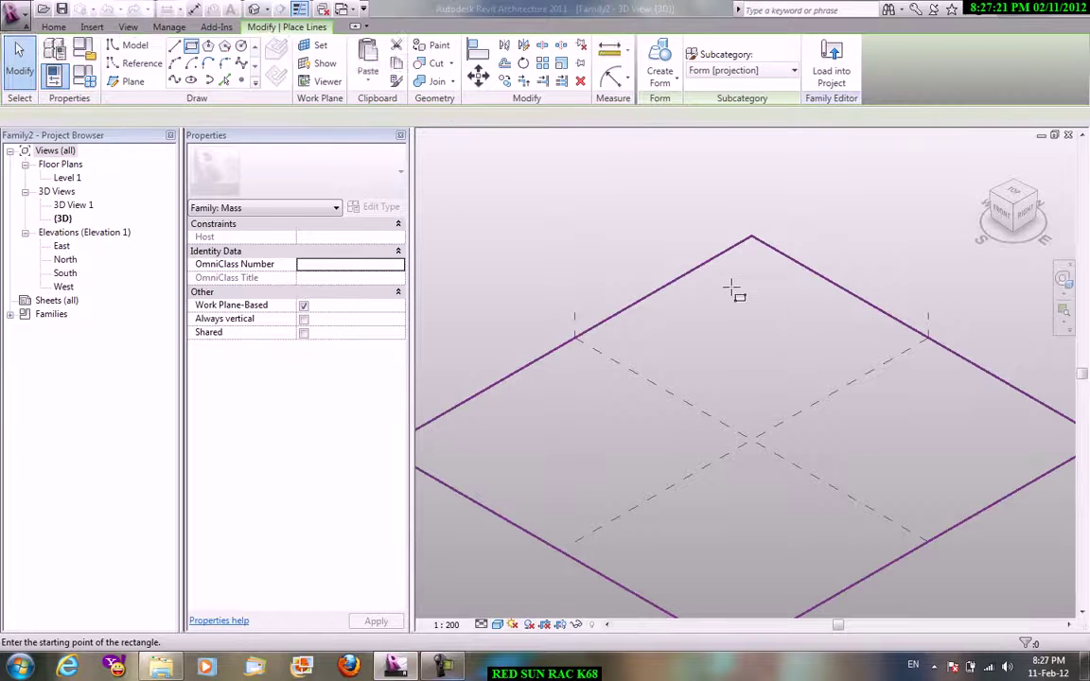
click(811, 327)
click(793, 383)
right_click(840, 240)
click(876, 246)
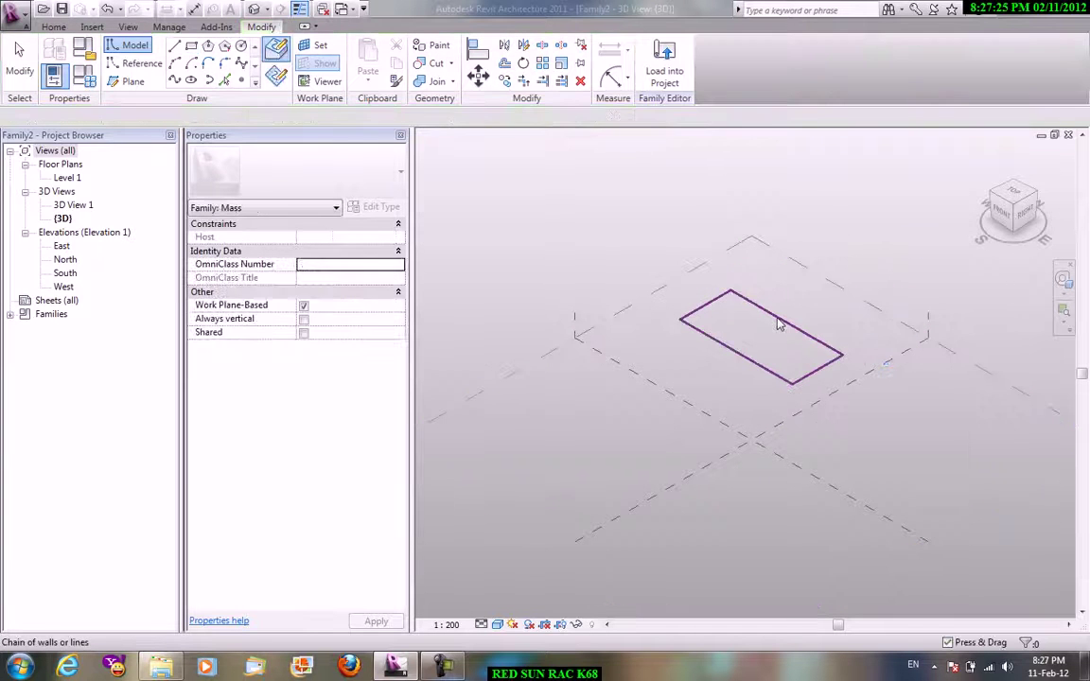
click(778, 321)
click(659, 76)
click(687, 104)
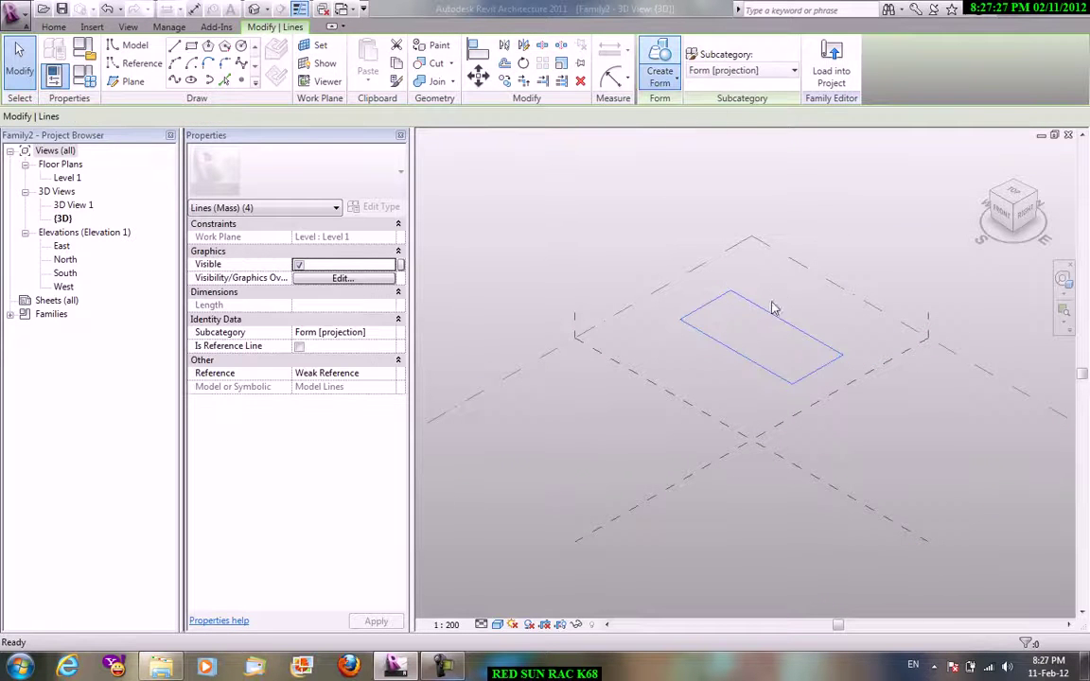
Raise the block's top face to about 35569 and rotate it into a twisted wedge.
click(762, 288)
drag(762, 284, 761, 178)
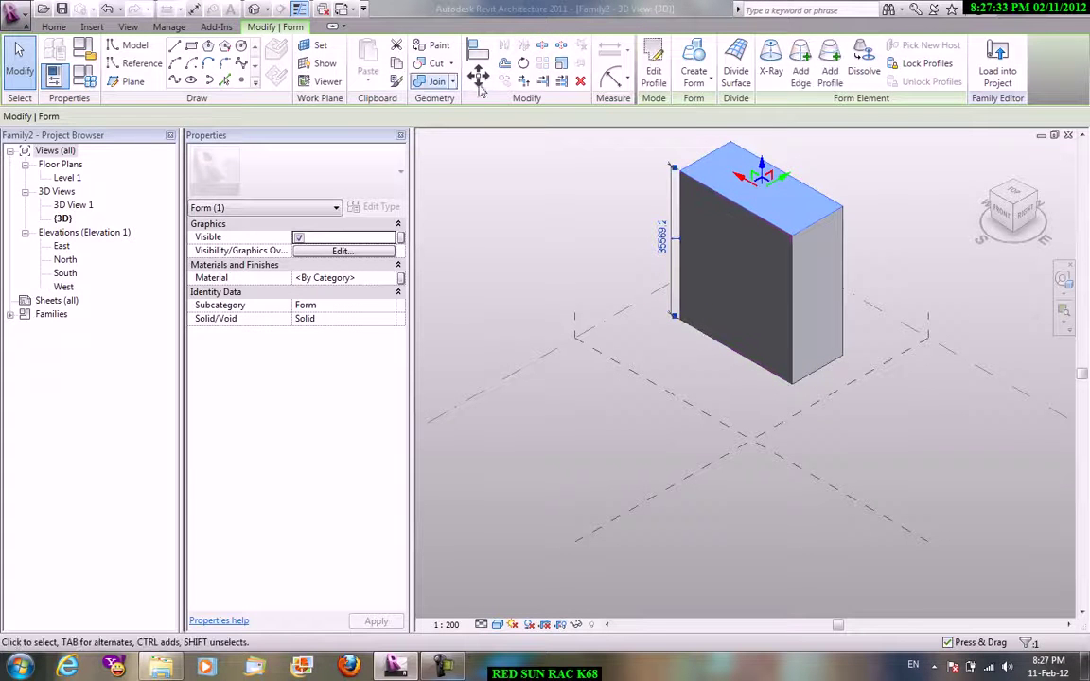
click(522, 65)
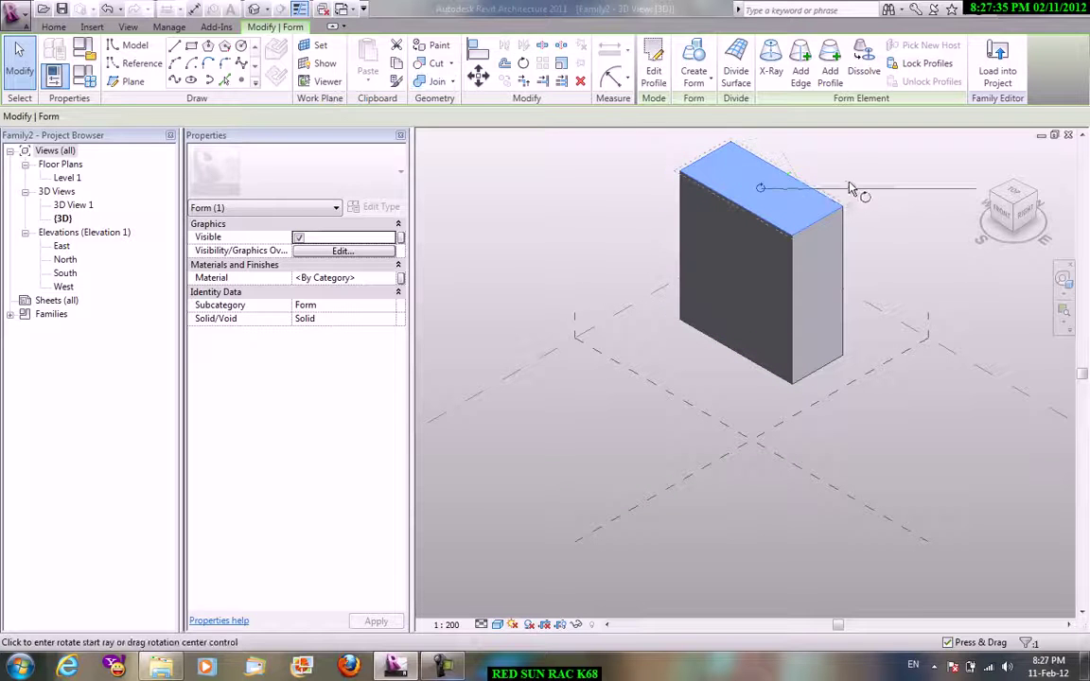
click(854, 186)
click(735, 365)
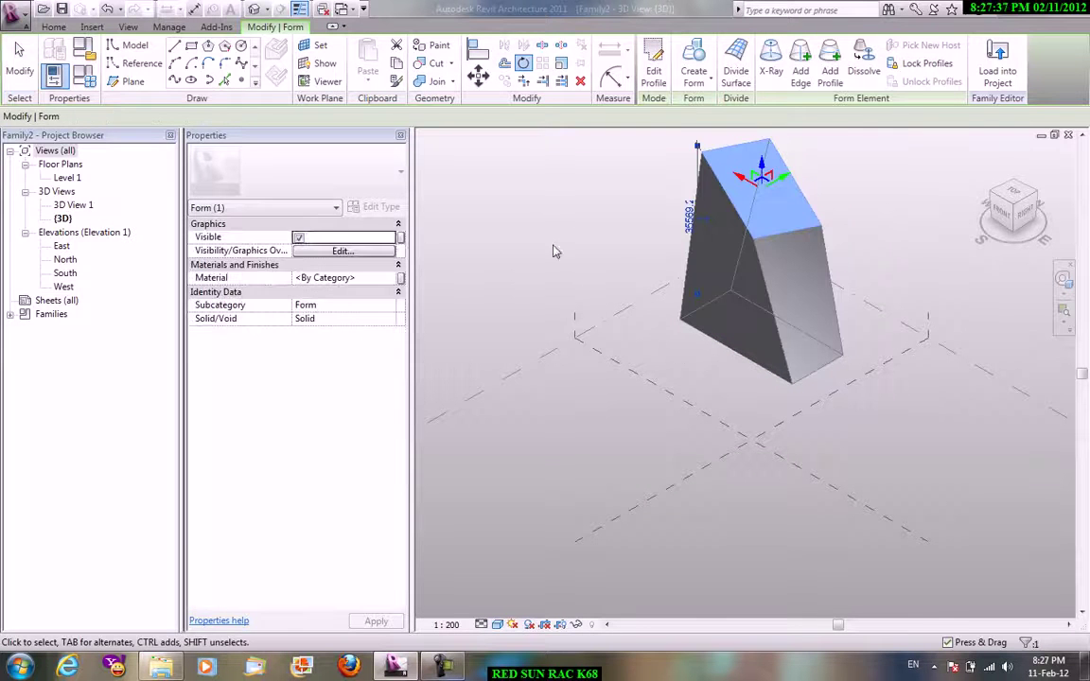
right_click(556, 242)
click(588, 248)
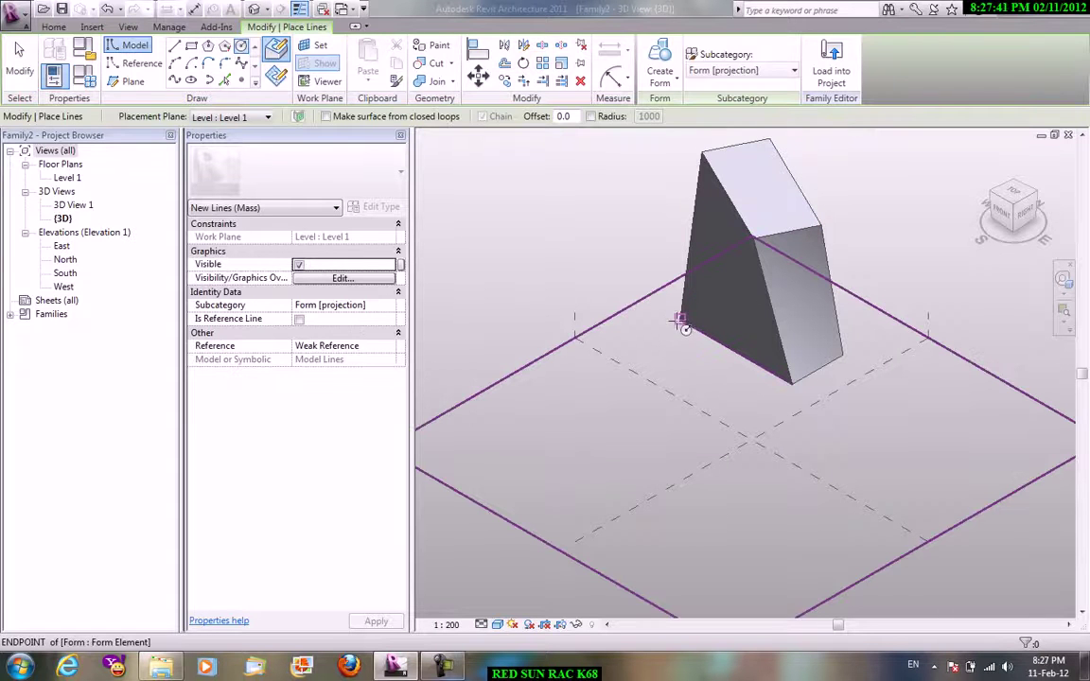
Sketch a circle centred on the wedge's corner.
click(681, 321)
right_click(586, 212)
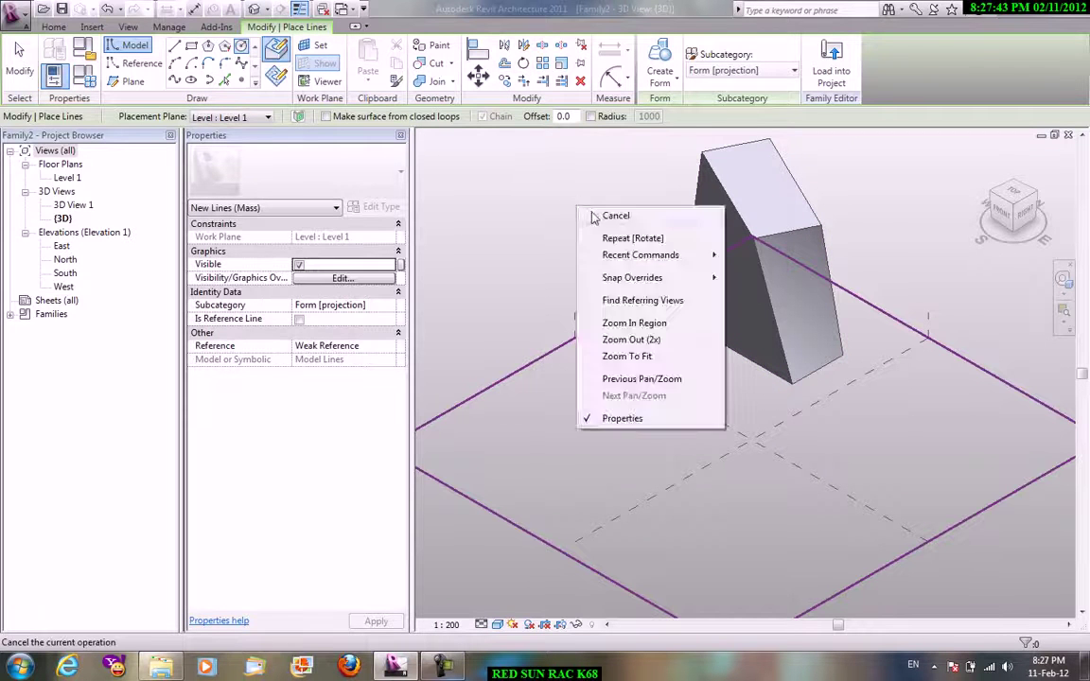
click(629, 218)
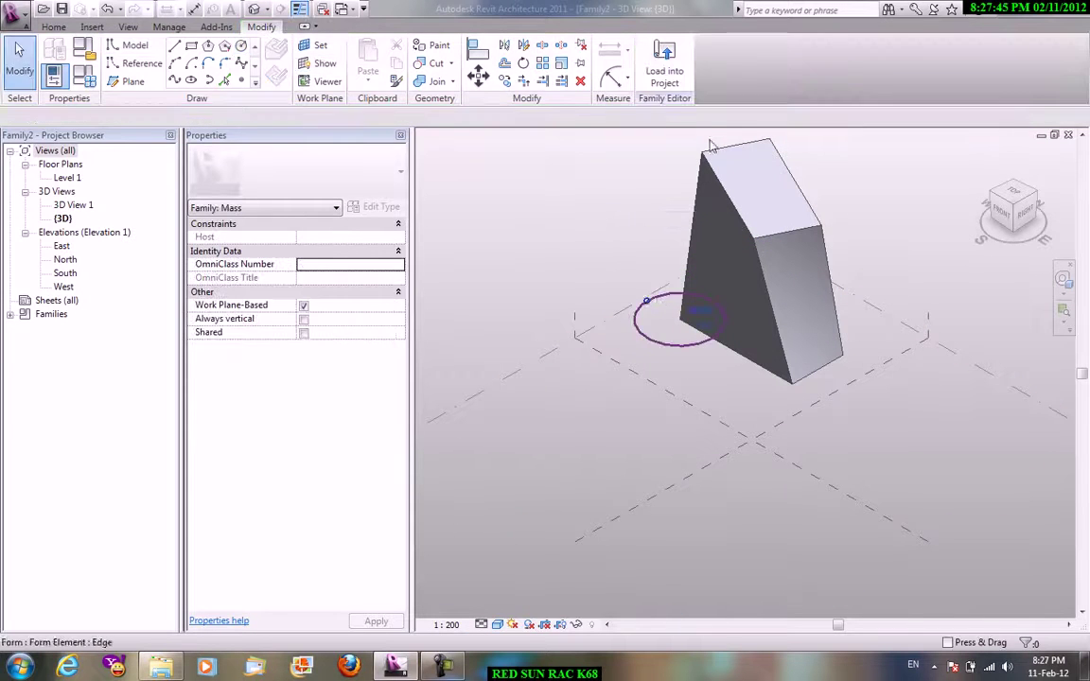
Turn the circle into a solid cylinder and raise its top face.
click(639, 307)
click(660, 76)
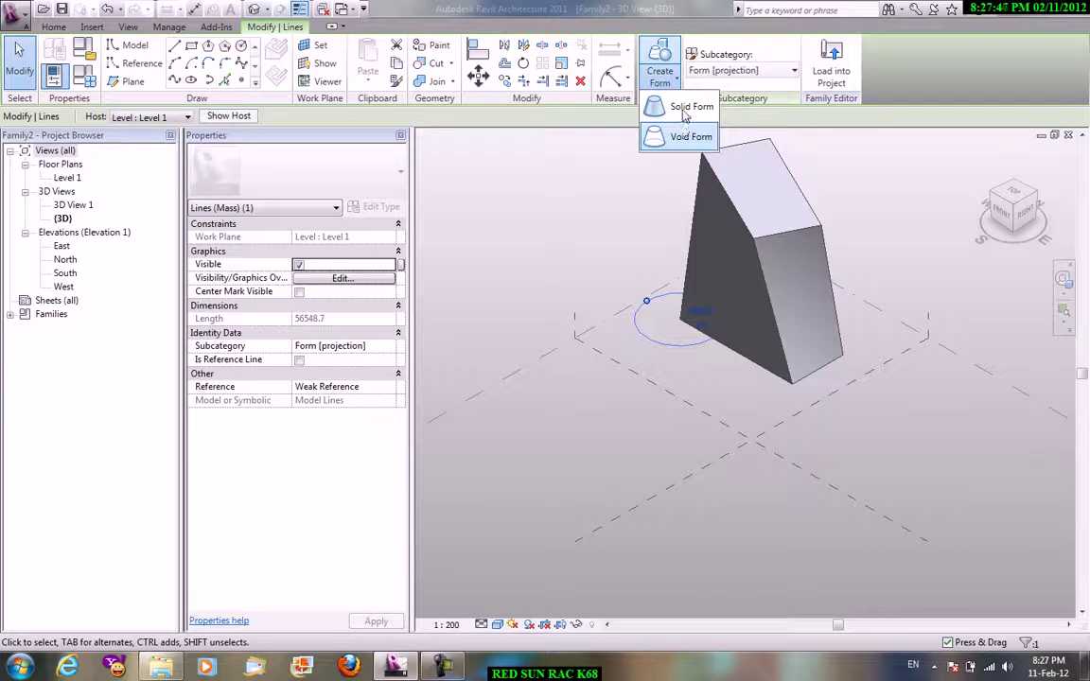
click(653, 136)
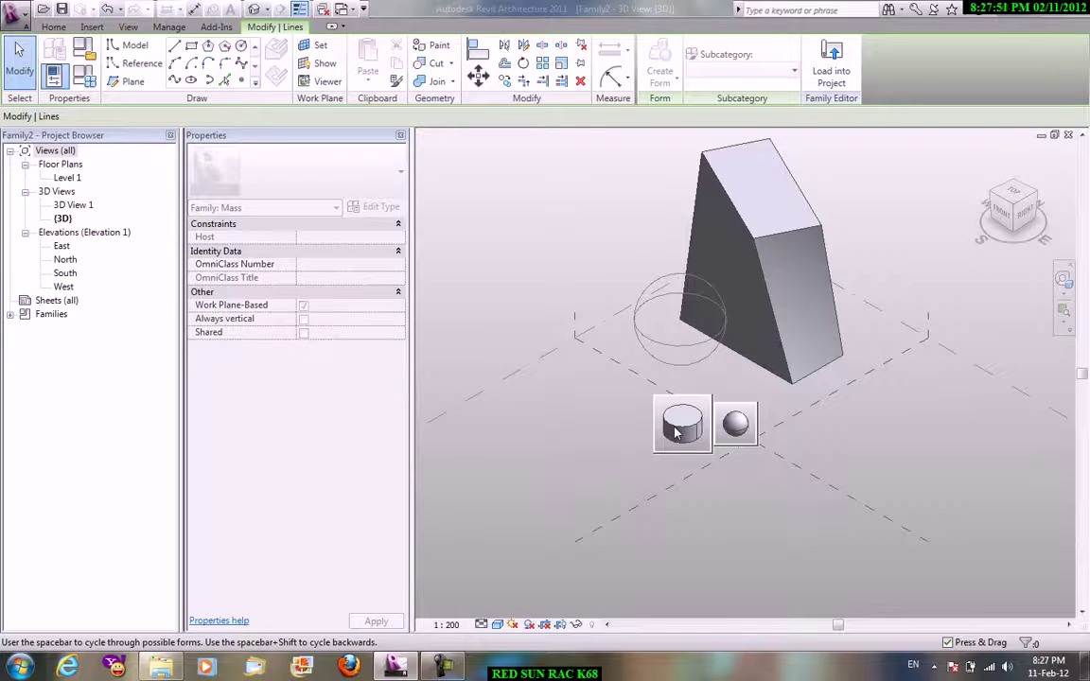
click(676, 432)
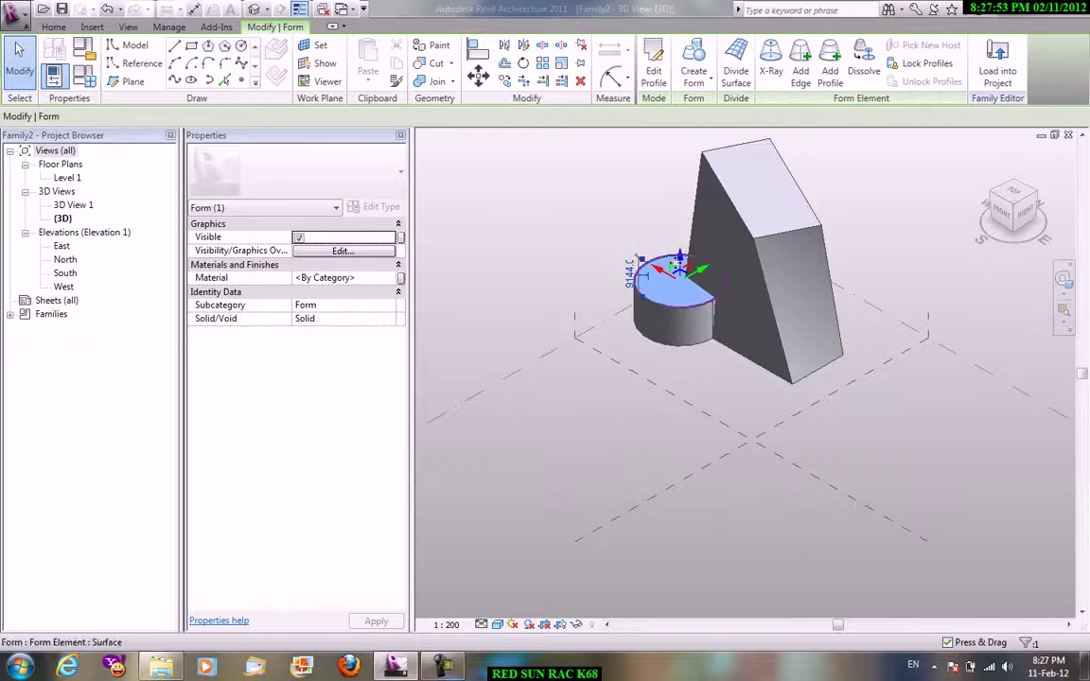
drag(680, 270, 680, 244)
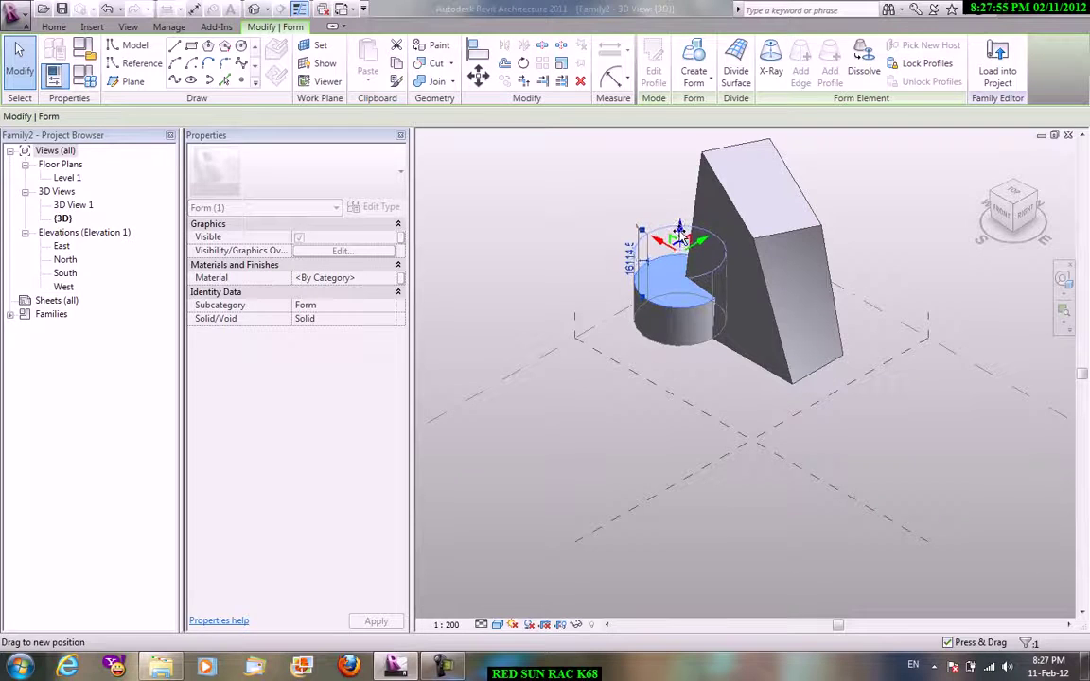
click(554, 214)
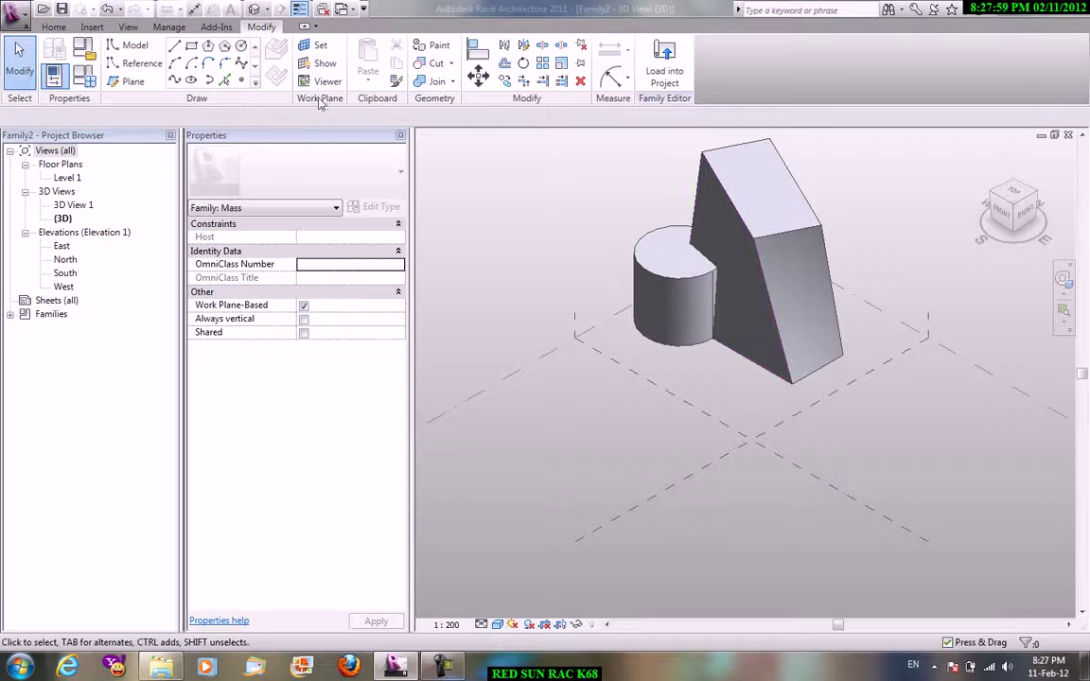
Join the cylinder to the wedge with Join Geometry.
click(438, 83)
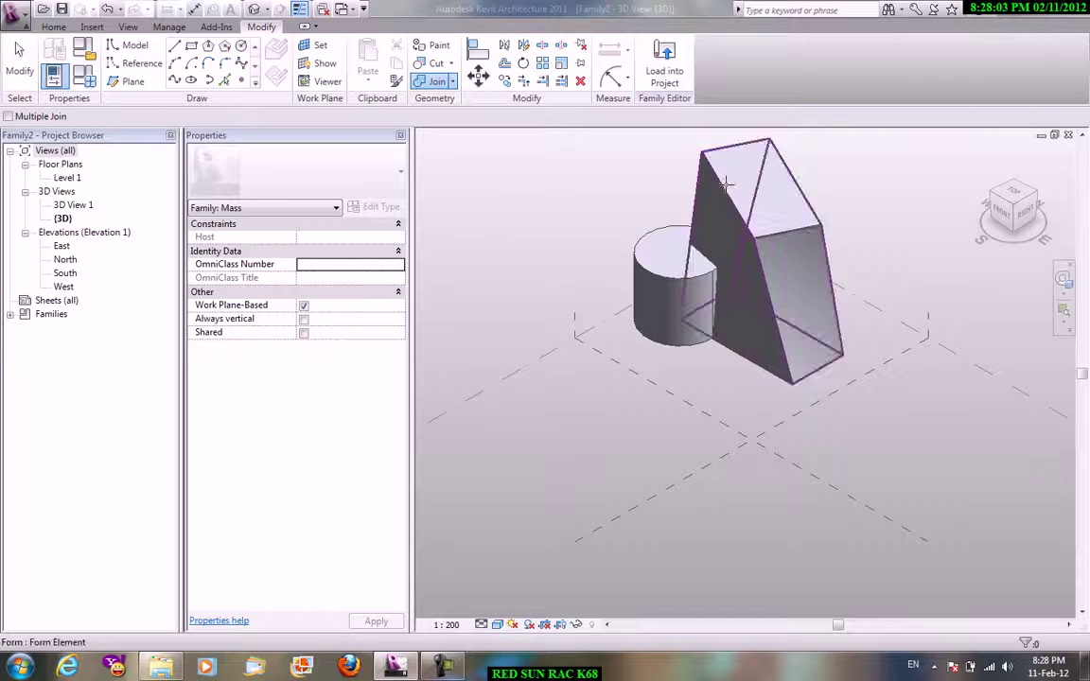
click(723, 178)
click(672, 230)
right_click(562, 210)
click(582, 221)
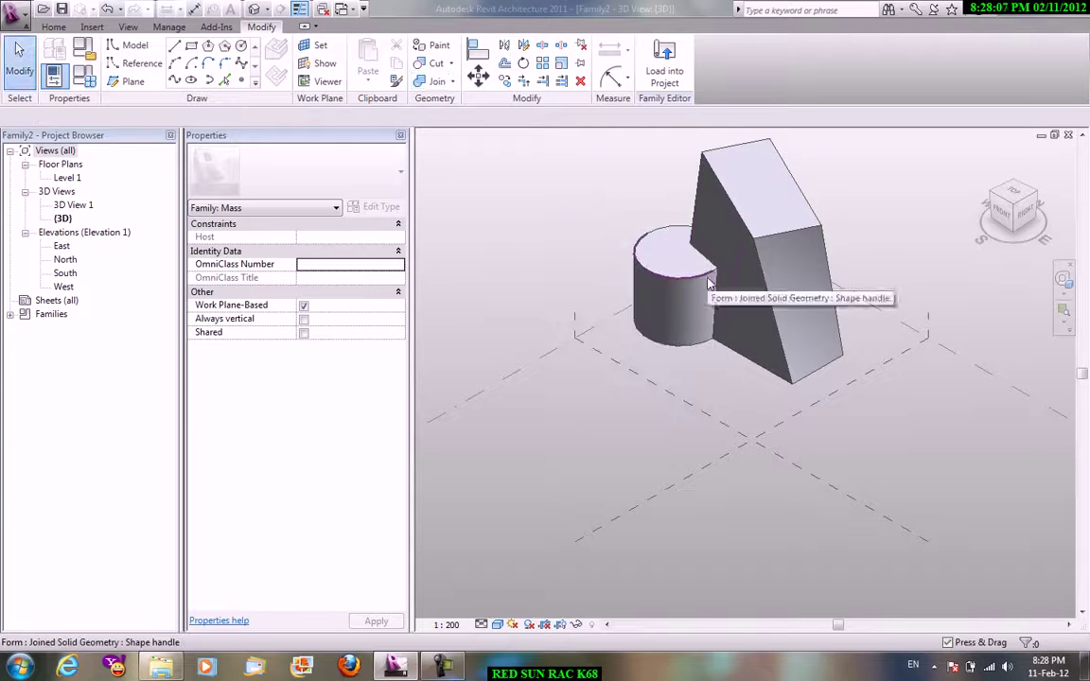
click(652, 247)
click(579, 195)
right_click(583, 190)
click(605, 185)
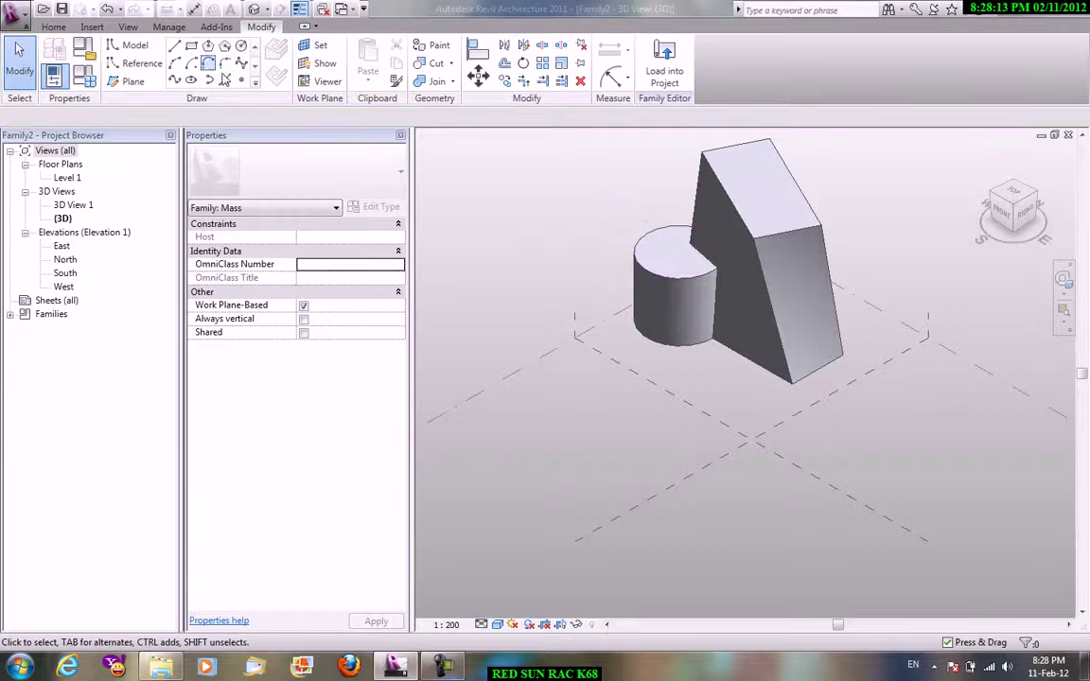
Sketch a model-line ellipse at the block's corner.
key(l)
key(i)
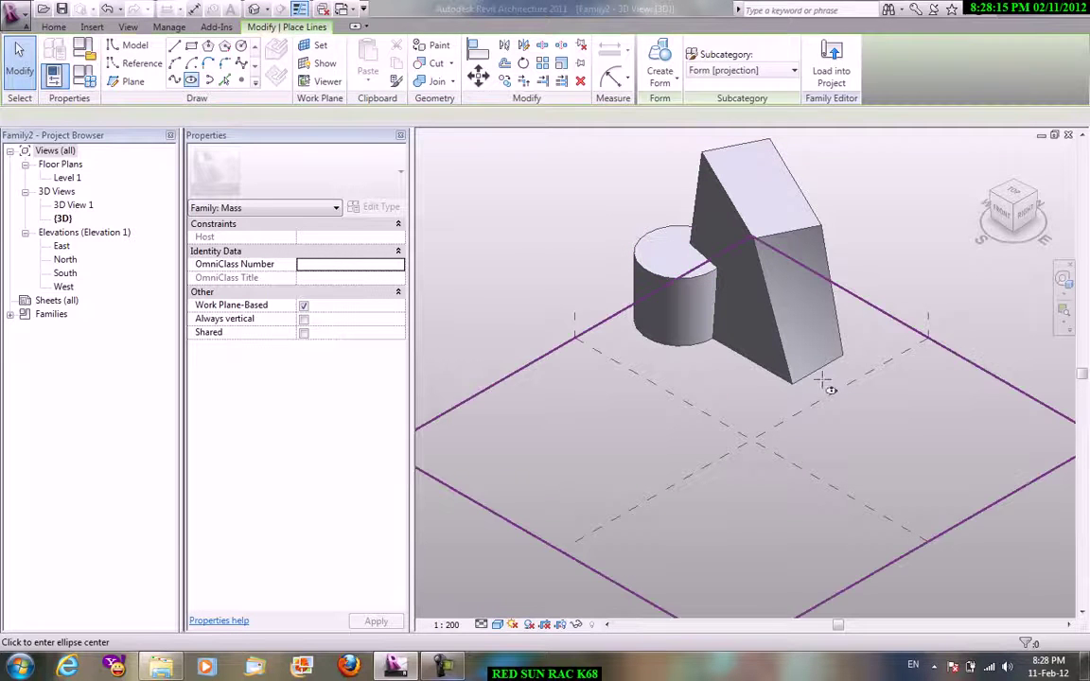
click(793, 383)
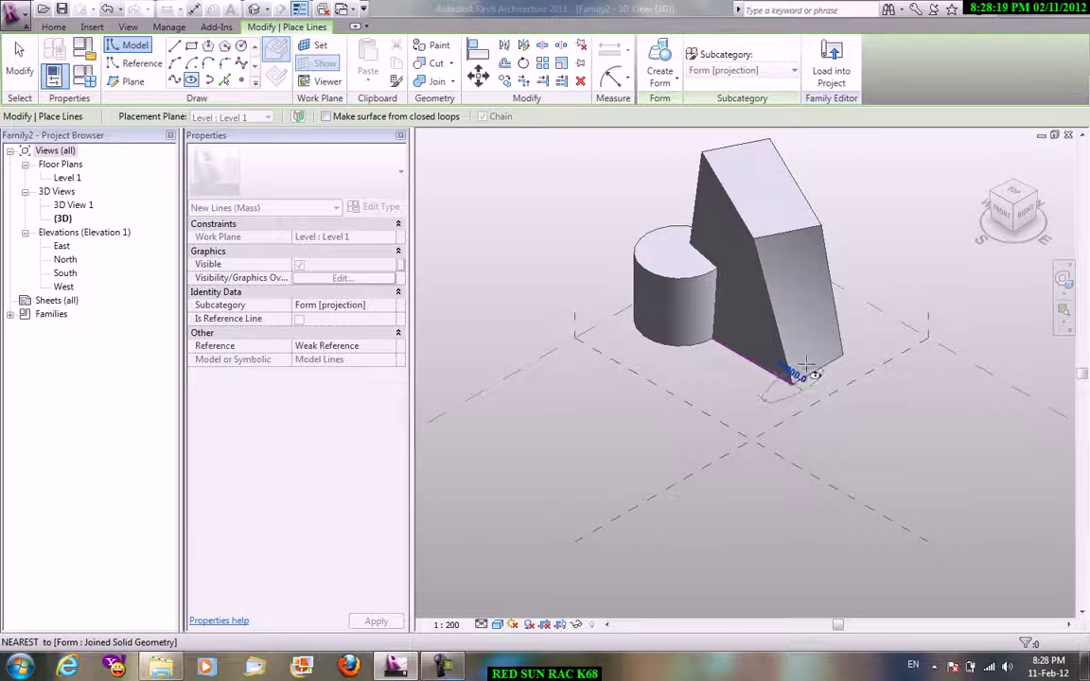
click(805, 365)
right_click(556, 222)
click(583, 229)
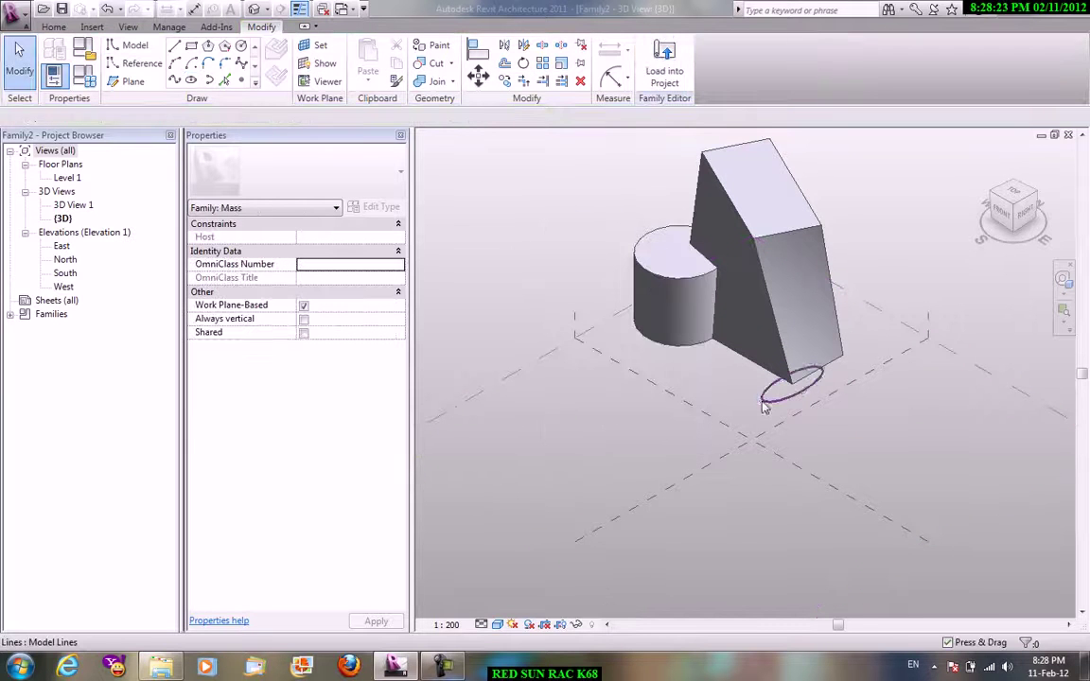
Make the ellipse a void form and raise its top above the block, then orbit.
click(700, 181)
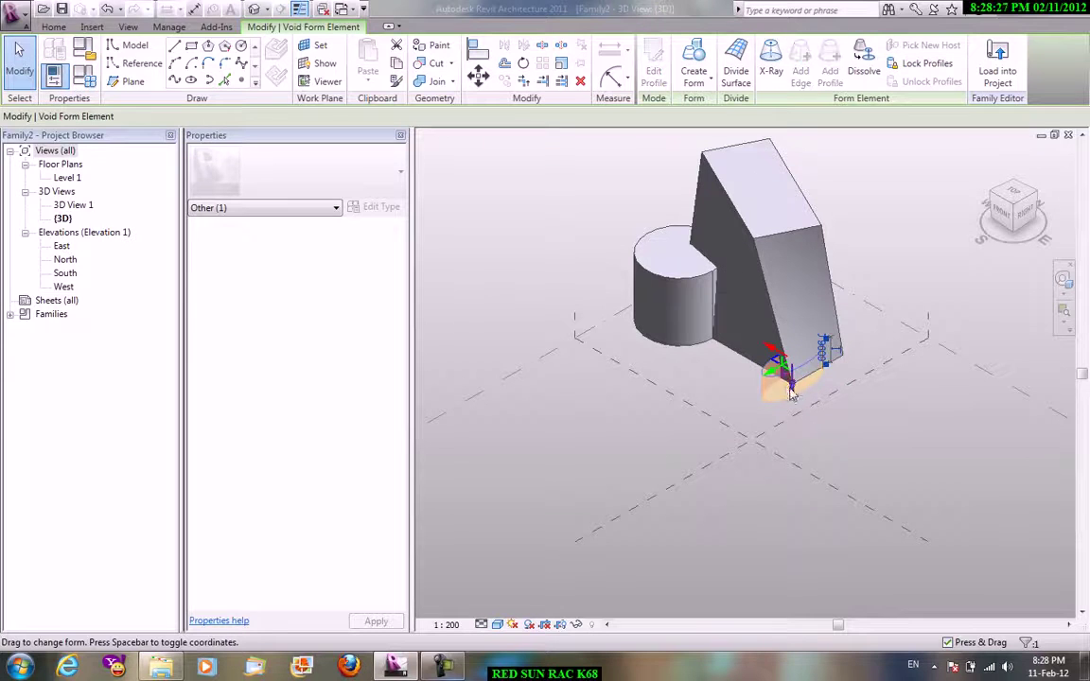
click(789, 251)
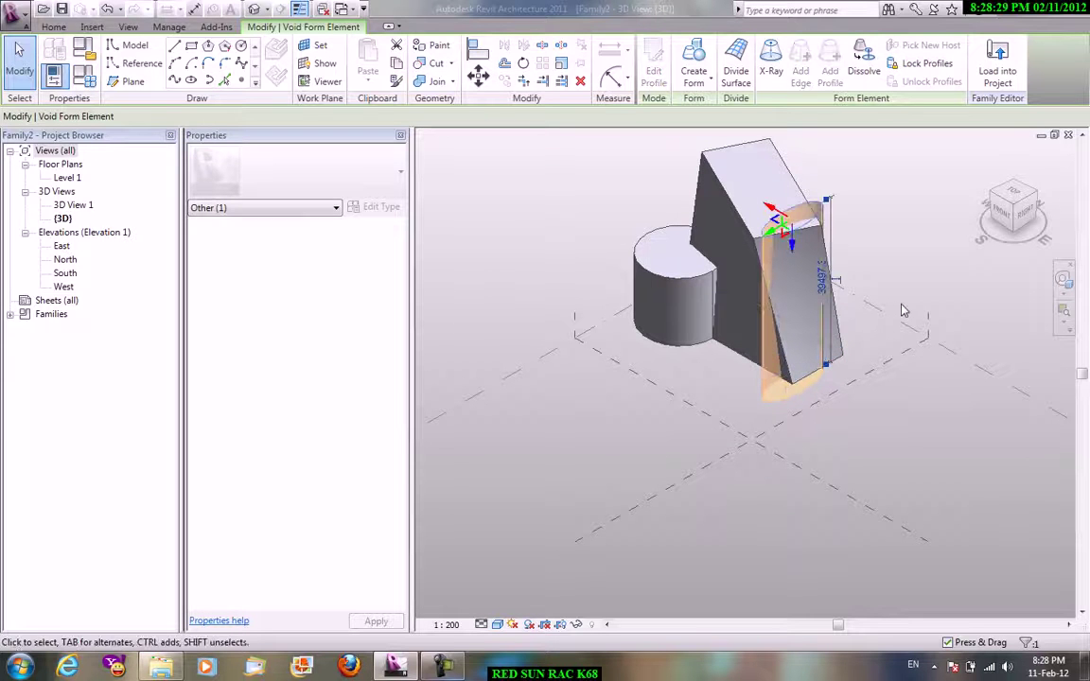
drag(794, 250, 795, 210)
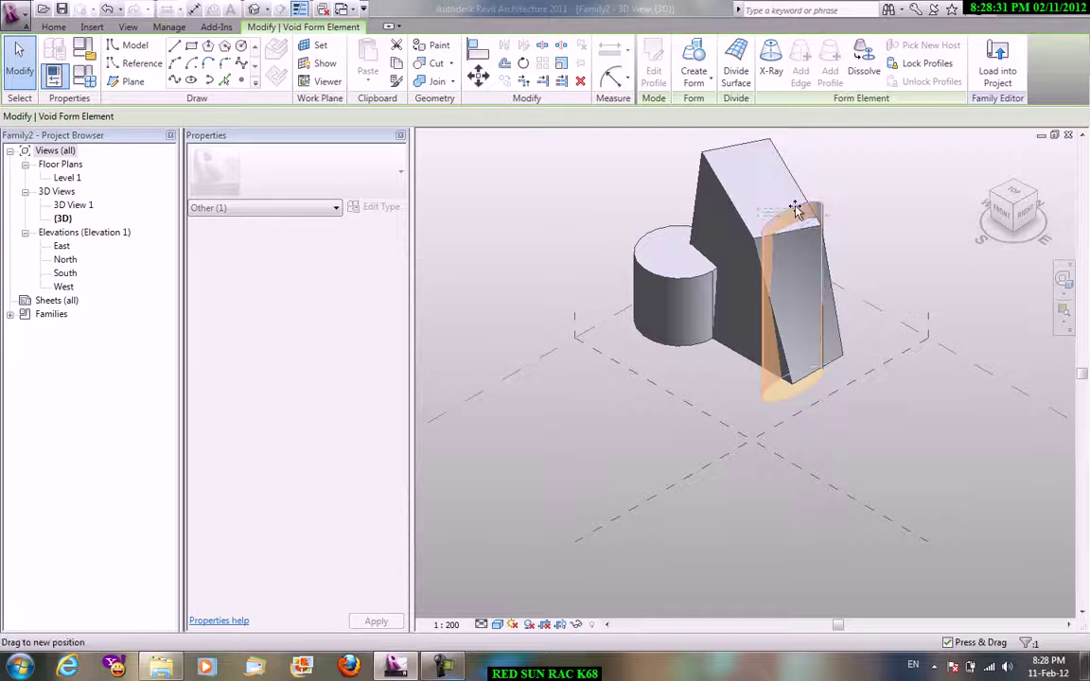
click(886, 175)
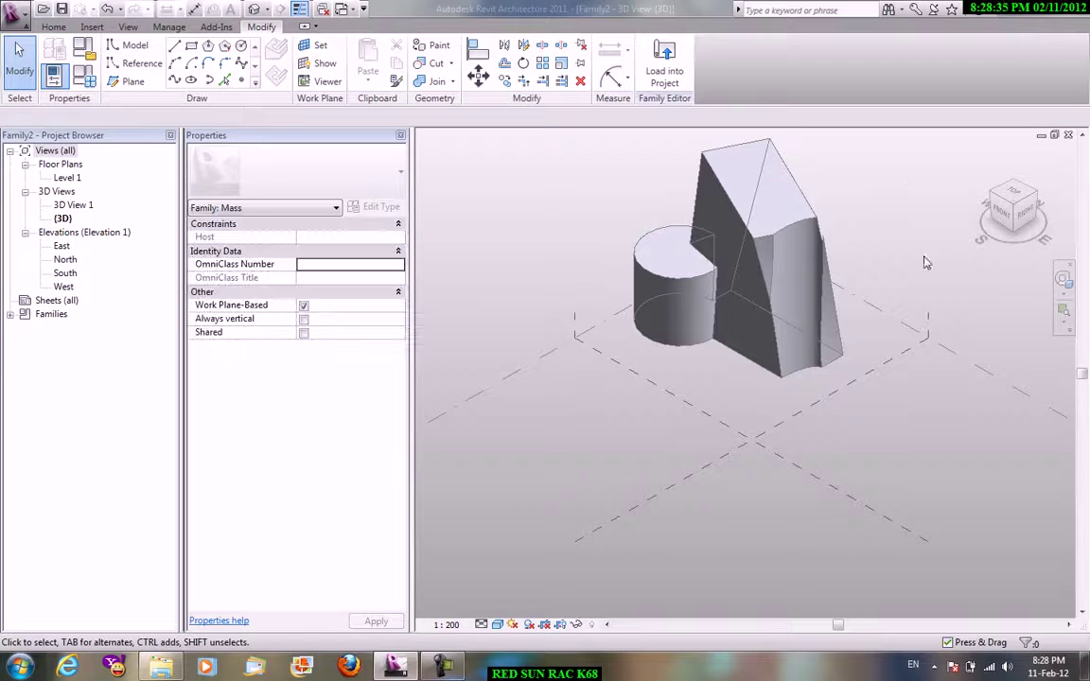
scroll(889, 284, up, 1)
mouse_move(889, 284)
shift+middle_down()
mouse_move(749, 290)
mouse_move(895, 246)
shift+middle_up()
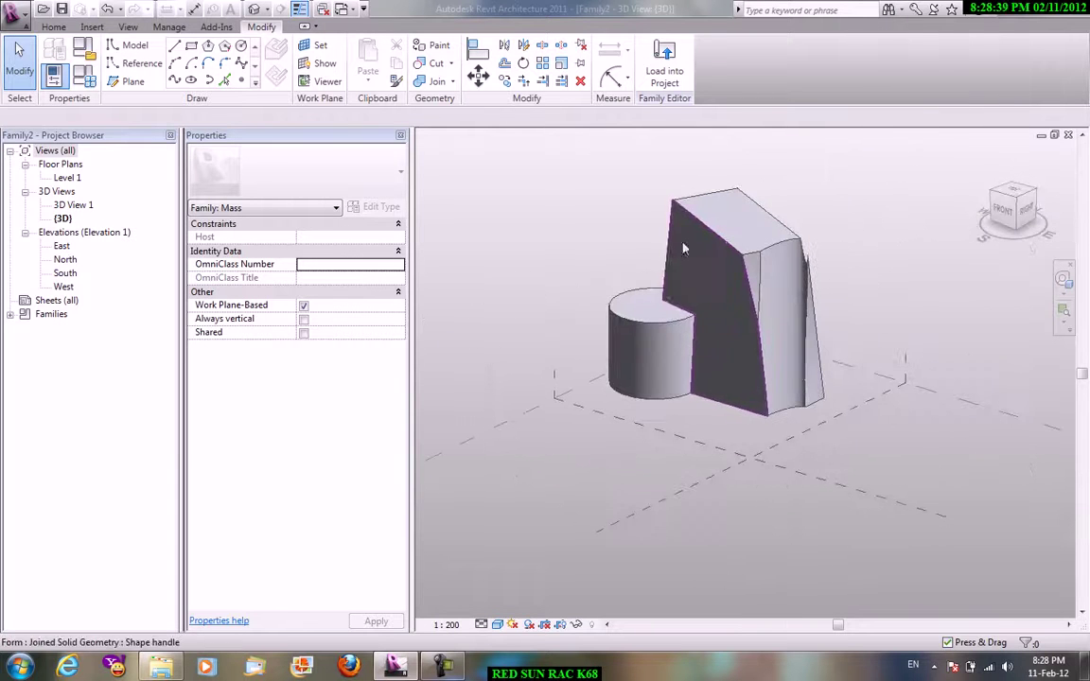
Load Family2 into Project6 and place one instance on Level 1.
click(674, 83)
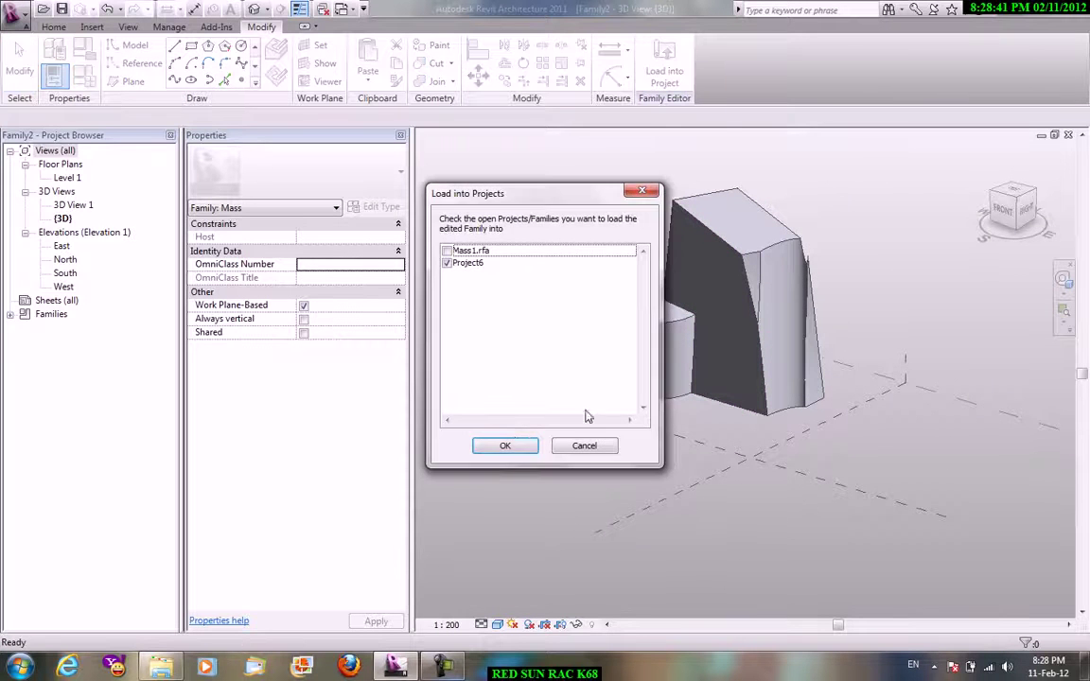
click(514, 445)
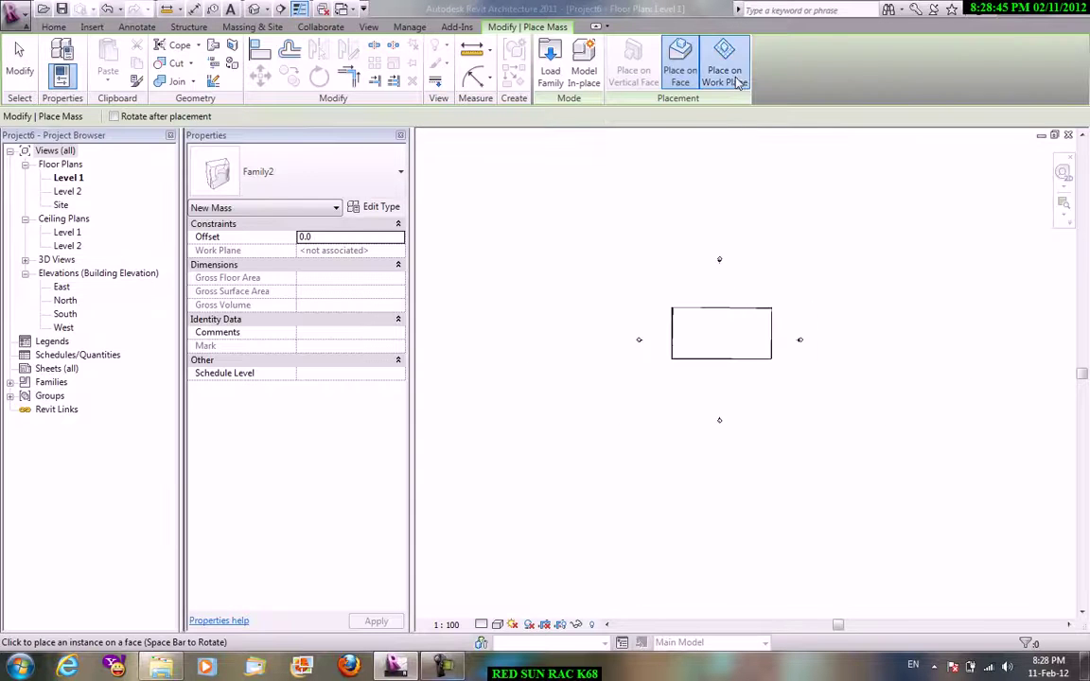
click(966, 380)
right_click(681, 261)
click(719, 268)
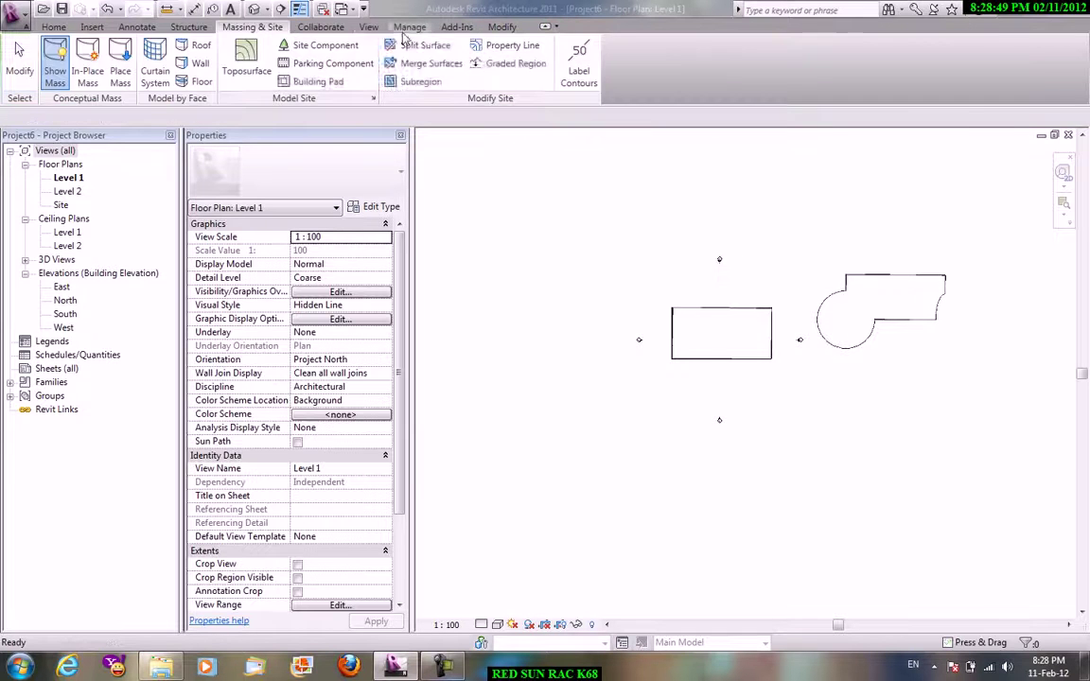
Open the Default 3D View and orbit to show the new mass beside the tower.
click(368, 26)
click(371, 80)
click(371, 107)
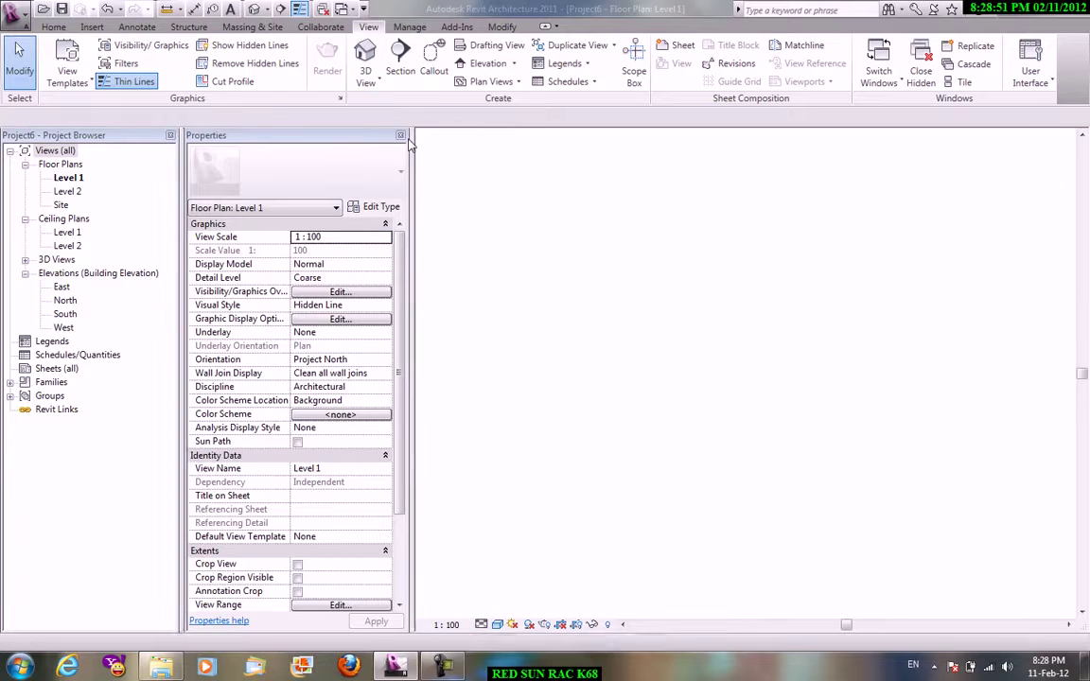
shift+middle_drag(624, 431, 703, 472)
scroll(698, 475, up, 3)
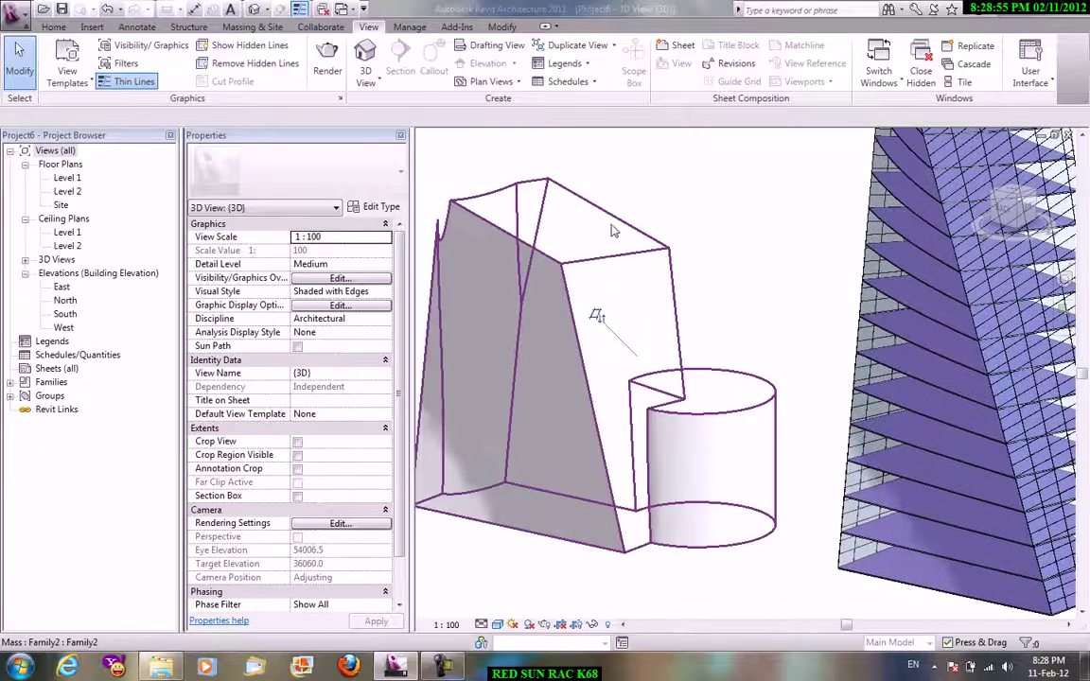
Add mass floors at Levels 1–15 to Family2, giving 4627.489 m² gross floor area.
click(610, 232)
click(619, 70)
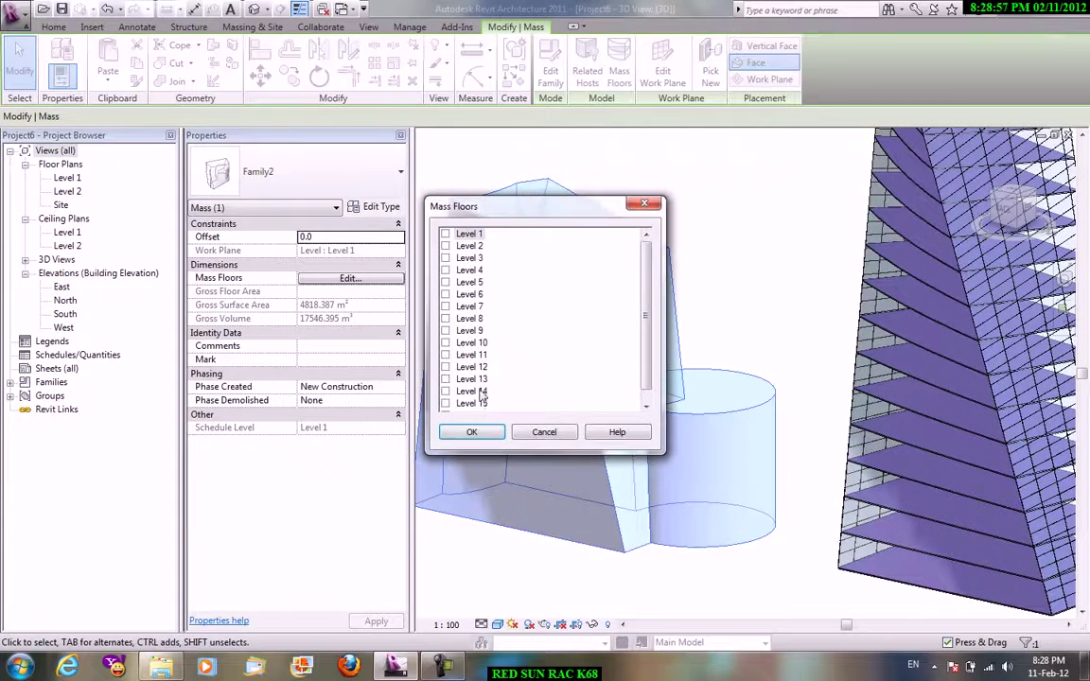
shift+click(477, 404)
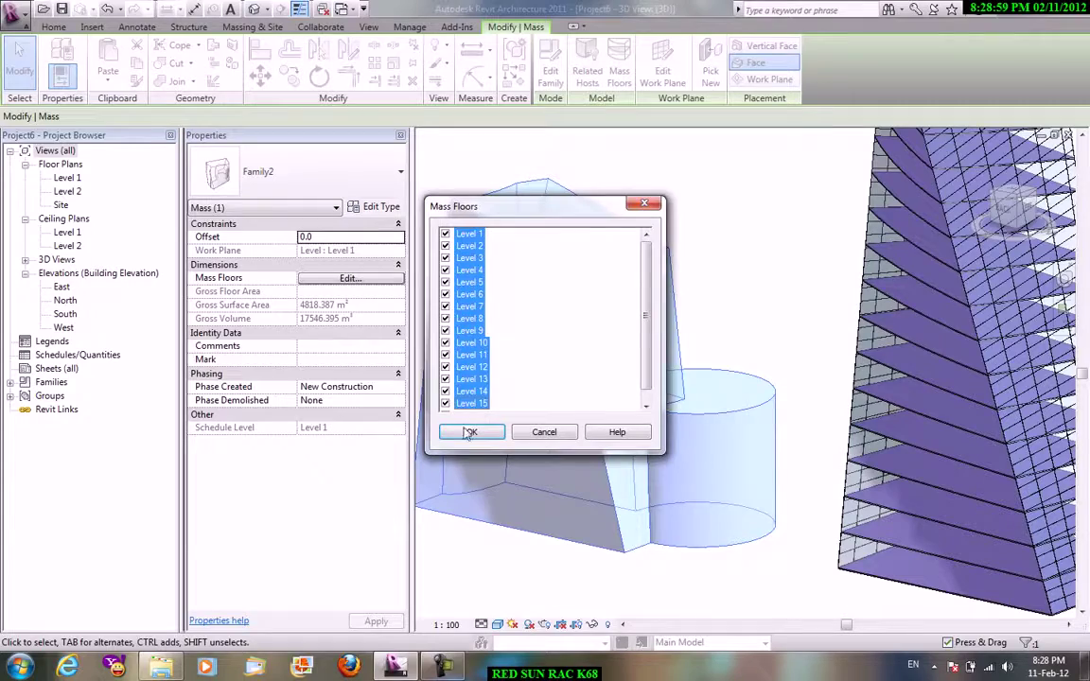
click(471, 431)
click(774, 304)
mouse_move(508, 386)
shift+middle_down()
mouse_move(562, 370)
mouse_move(889, 392)
mouse_move(716, 386)
mouse_move(800, 356)
mouse_move(646, 352)
mouse_move(785, 369)
shift+middle_up()
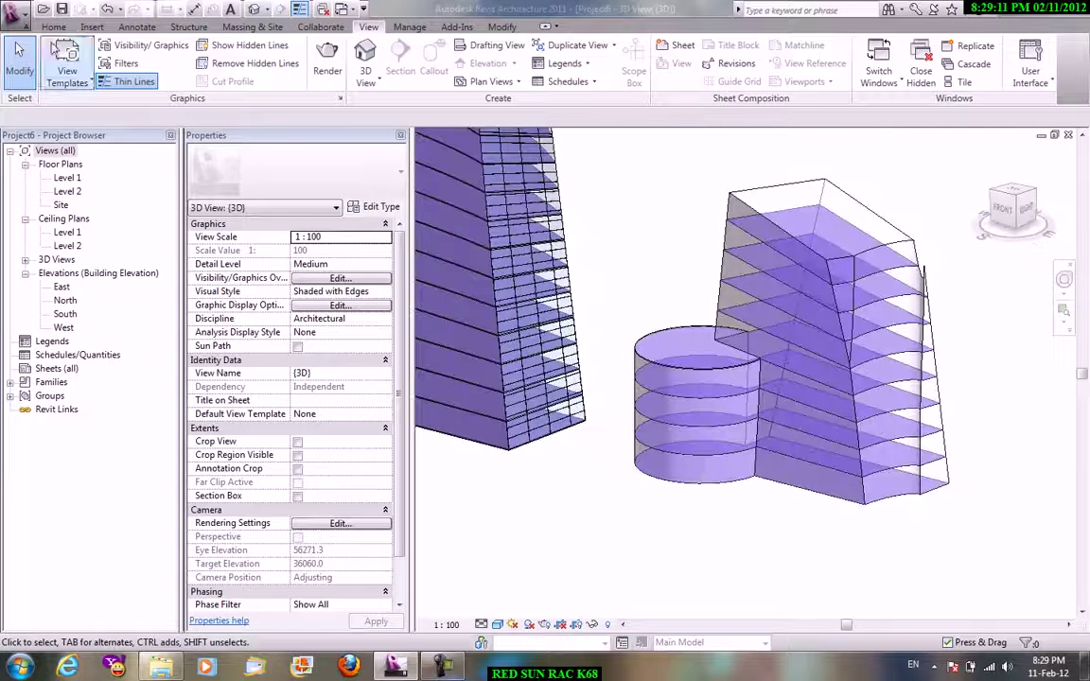
Create Family3 from the Metric Mass template and centre the levels in view.
click(17, 21)
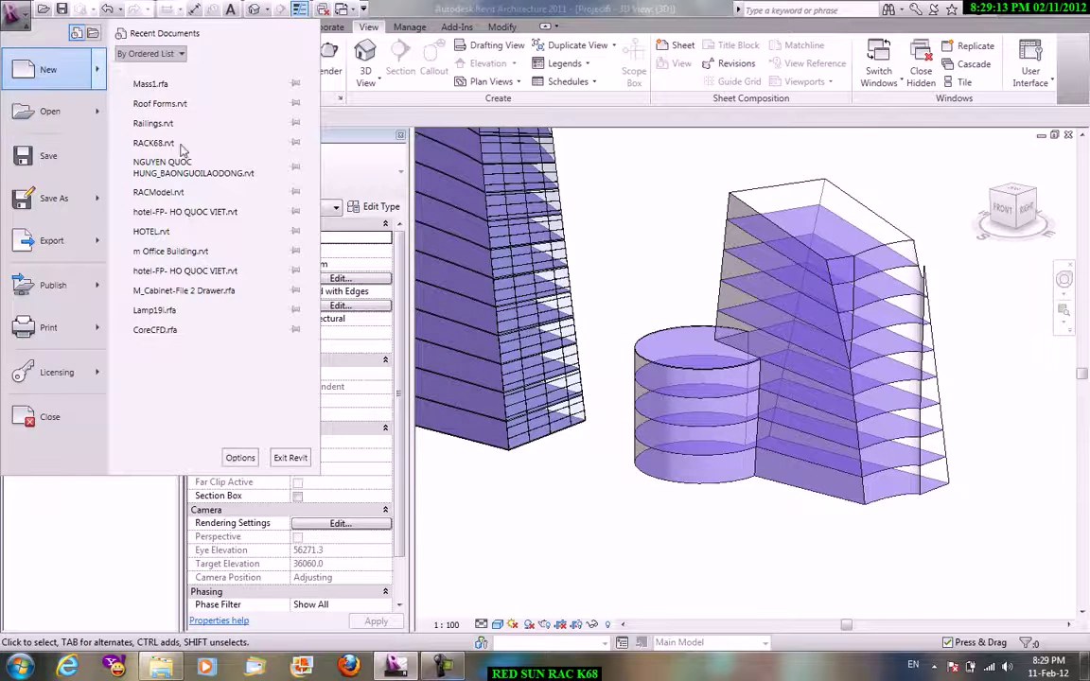
click(181, 180)
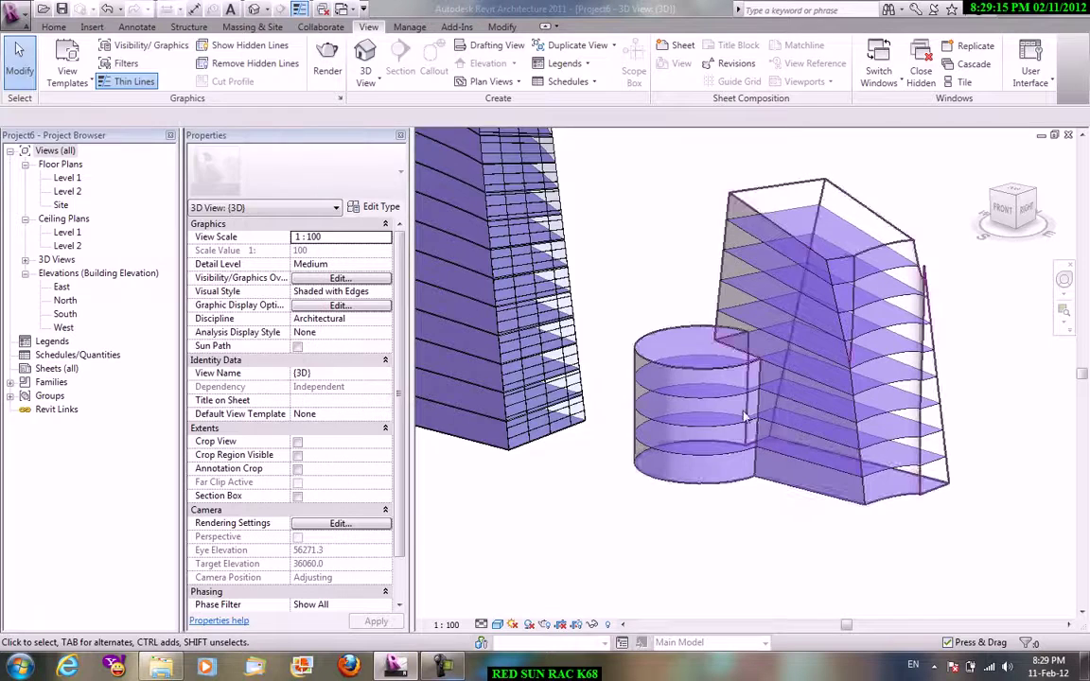
click(283, 154)
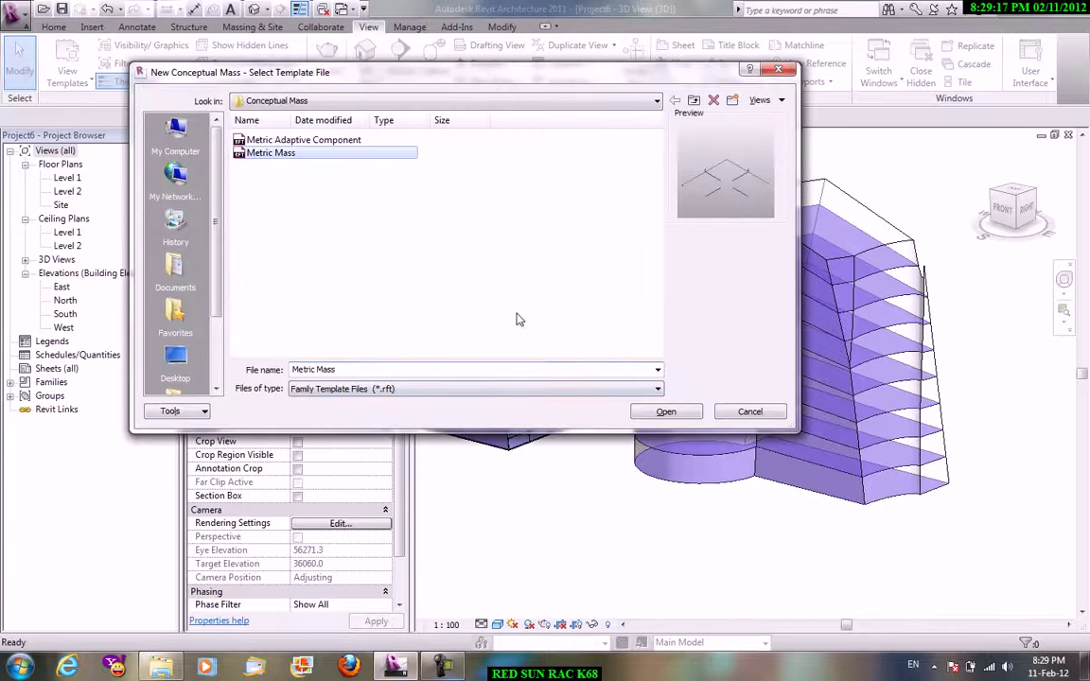
click(663, 413)
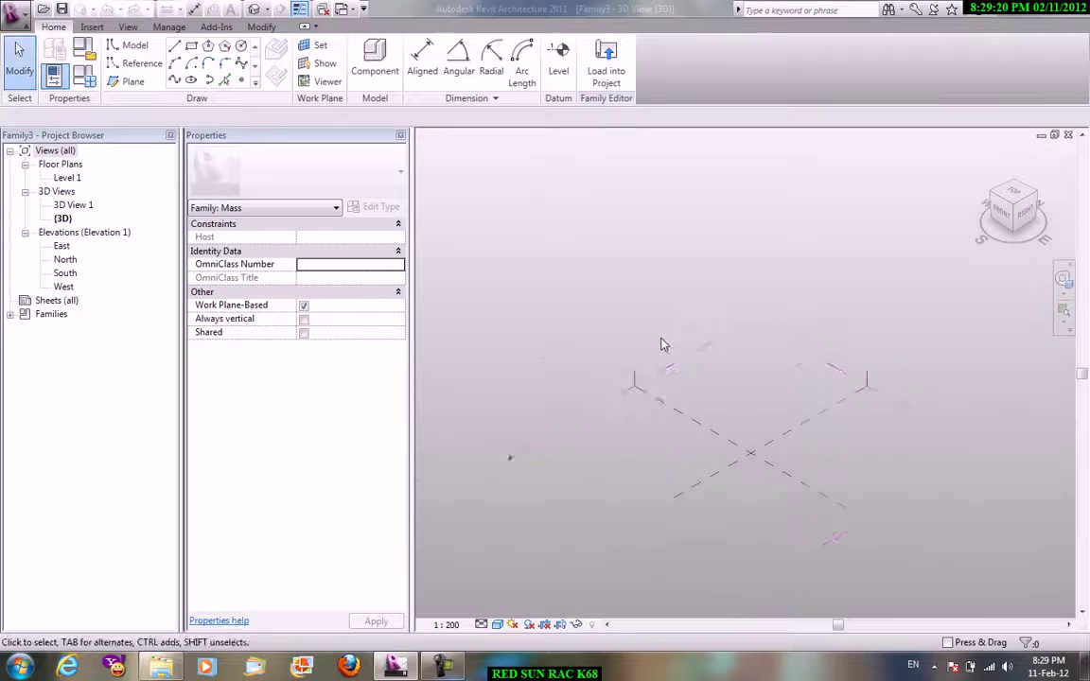
middle_drag(662, 344, 652, 282)
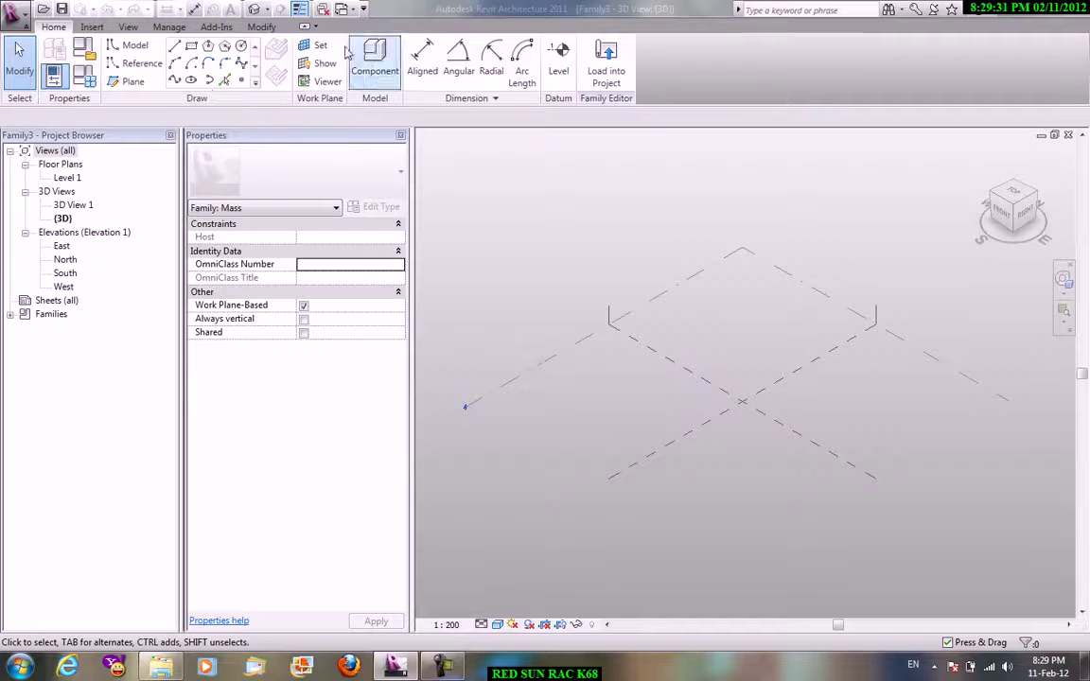
Set the vertical reference plane as the work plane and display it.
click(315, 45)
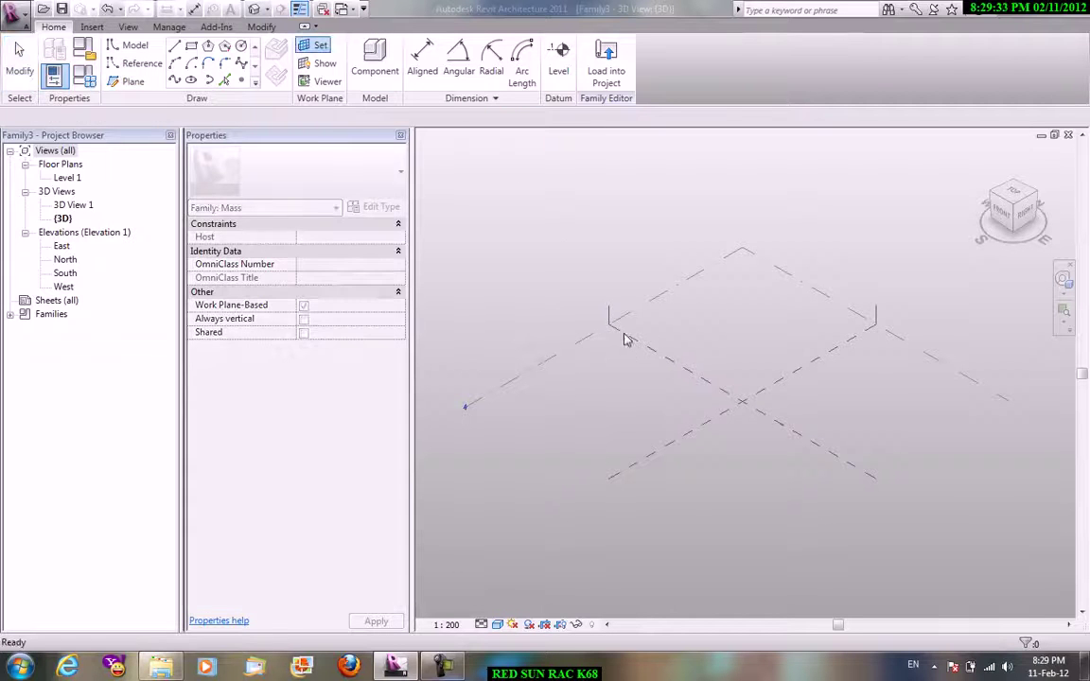
click(623, 331)
click(324, 62)
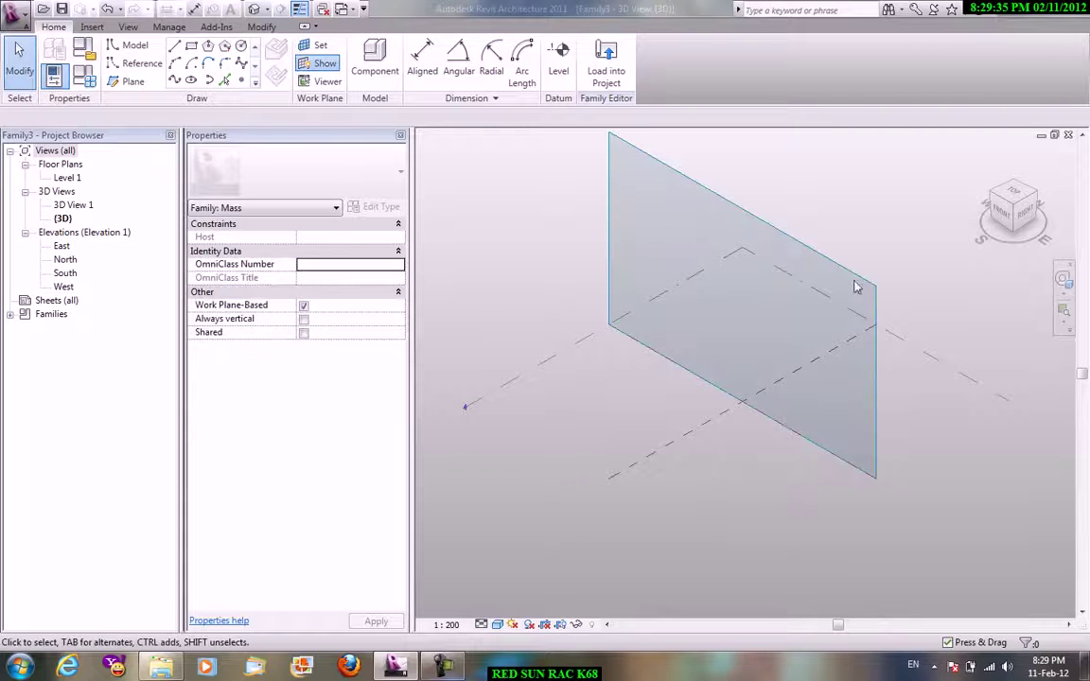
Draw a reference plane along the top edge of the vertical plane.
click(133, 82)
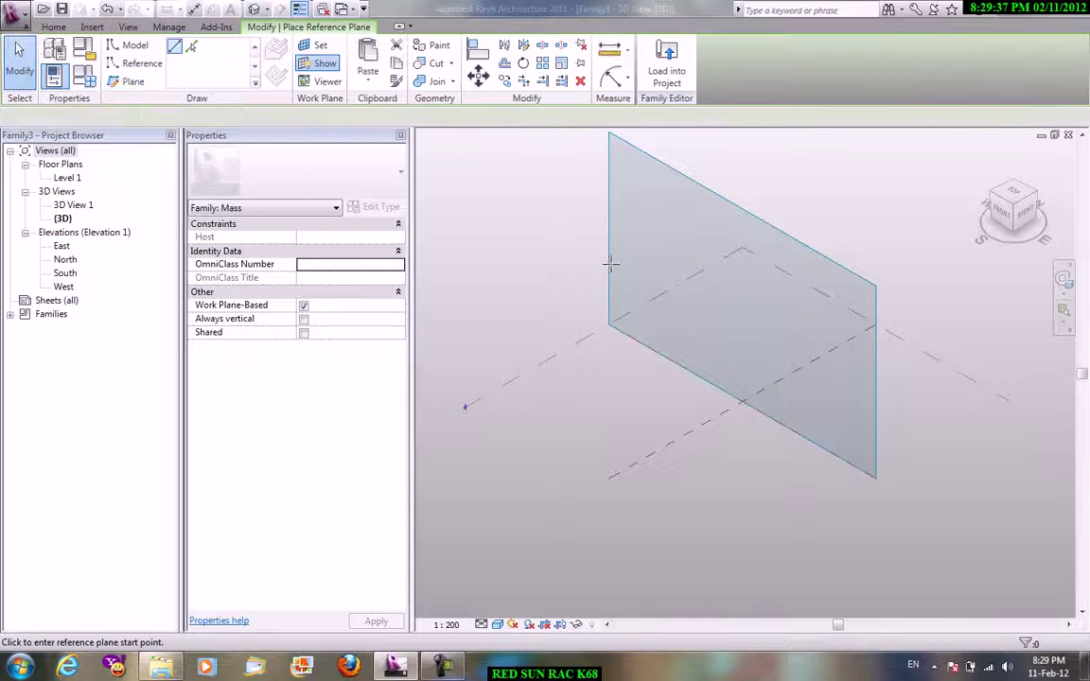
click(610, 266)
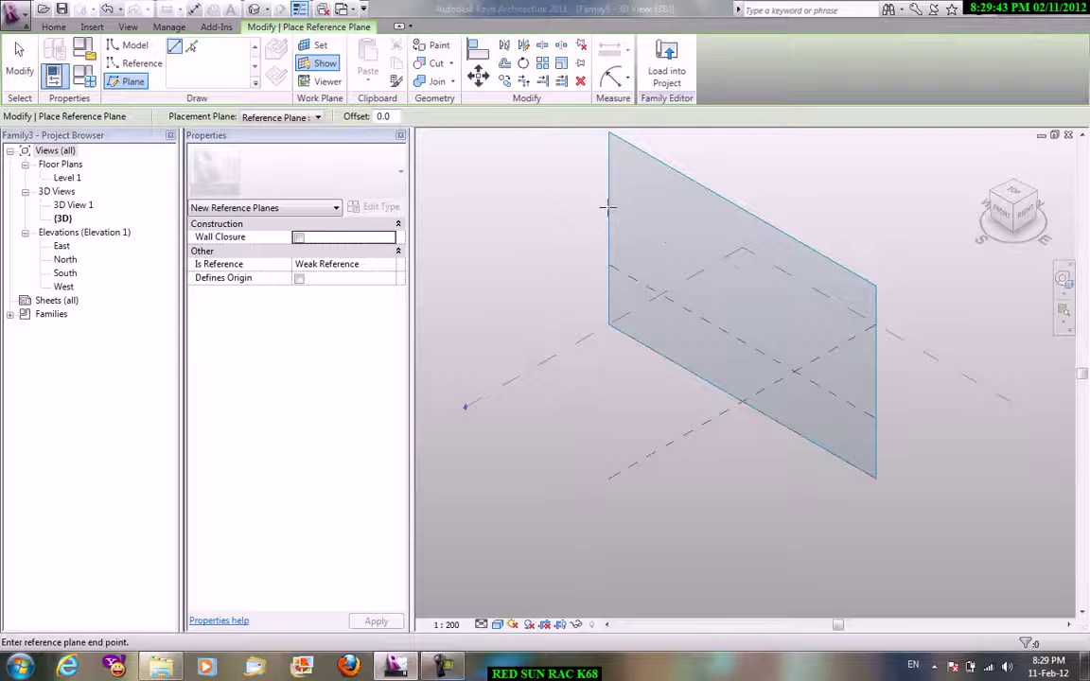
click(619, 219)
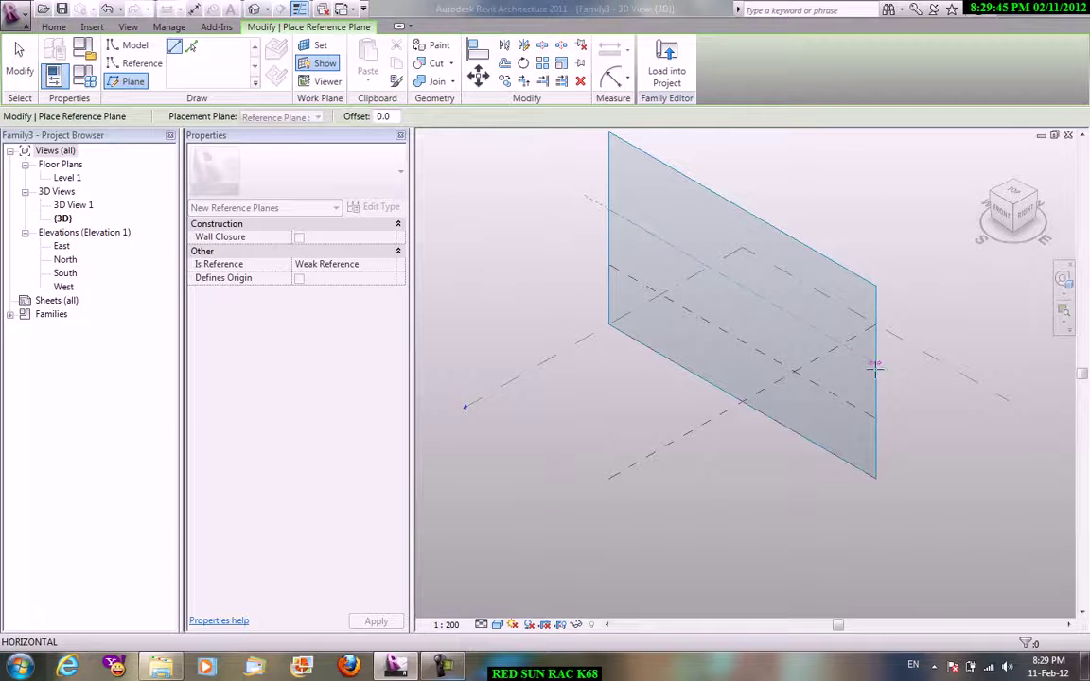
click(608, 161)
click(879, 313)
right_click(874, 213)
click(894, 222)
right_click(819, 195)
click(838, 205)
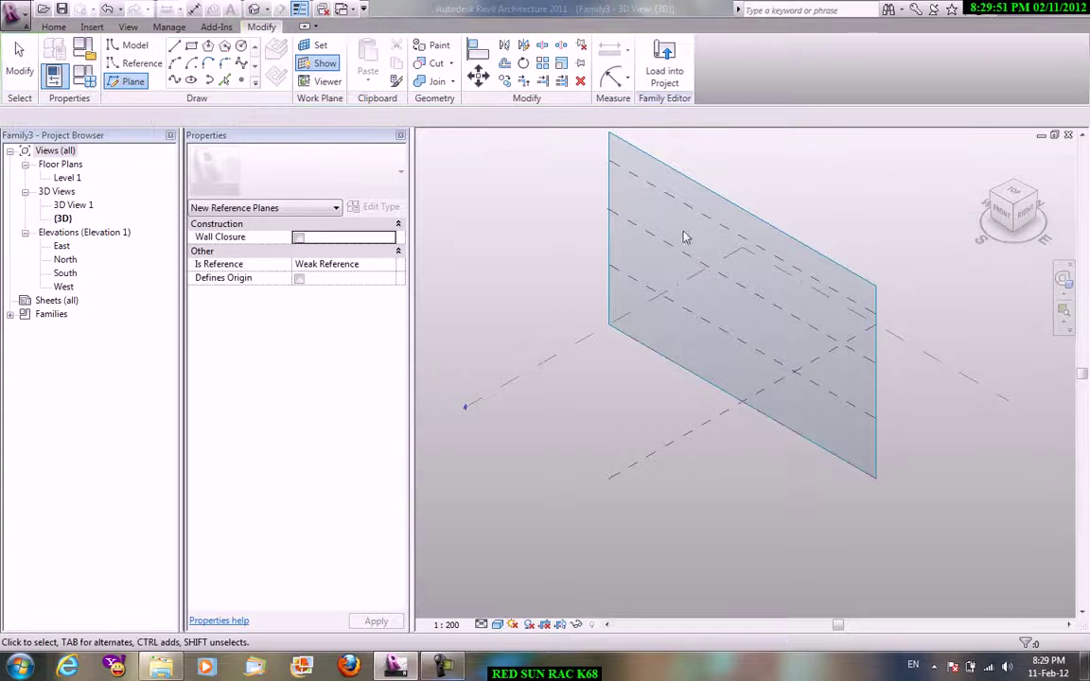
key(Escape)
Make Level 1 the active work plane.
click(318, 50)
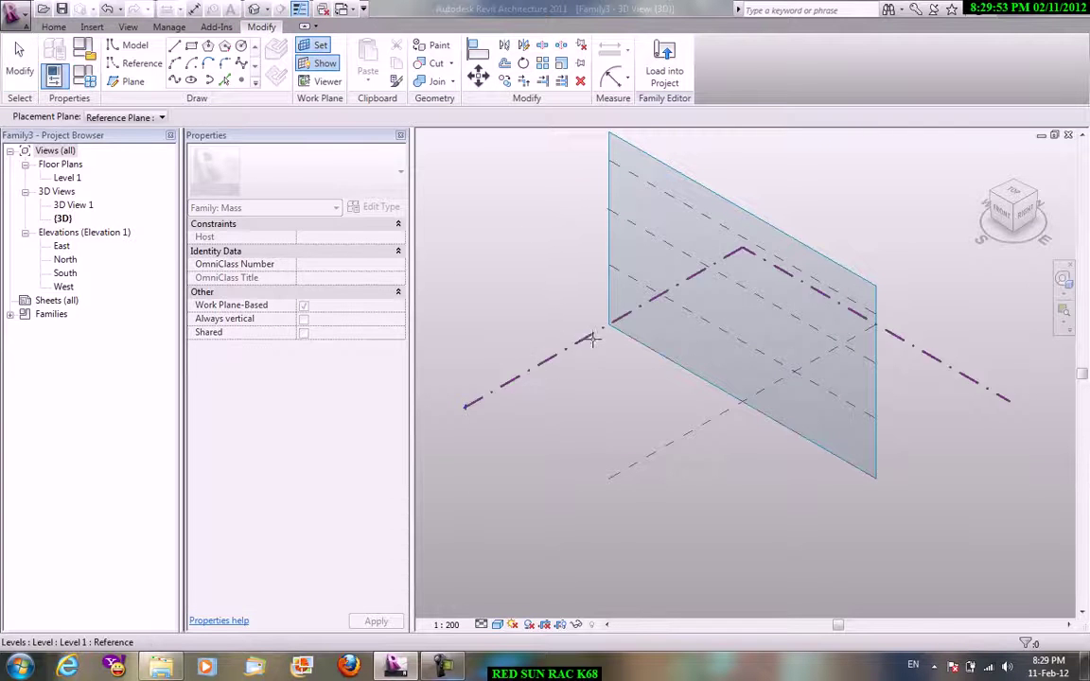
click(529, 306)
right_click(494, 252)
click(522, 262)
From the top view, sketch a circle of radius about 24000 at the reference-plane intersection.
click(1010, 199)
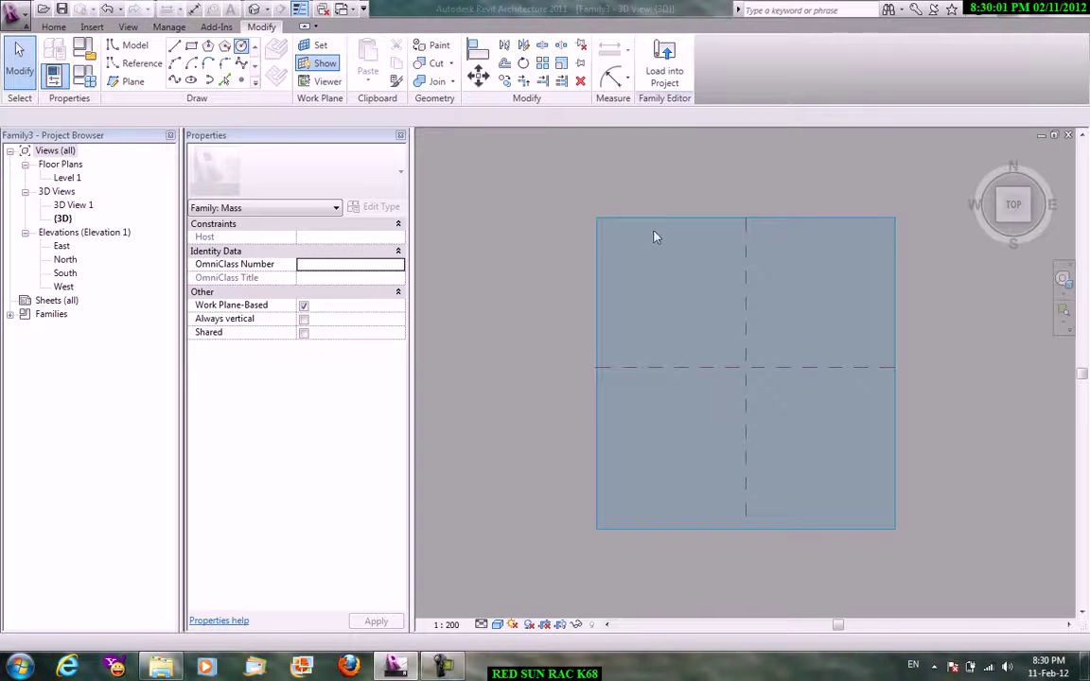
click(242, 46)
click(746, 367)
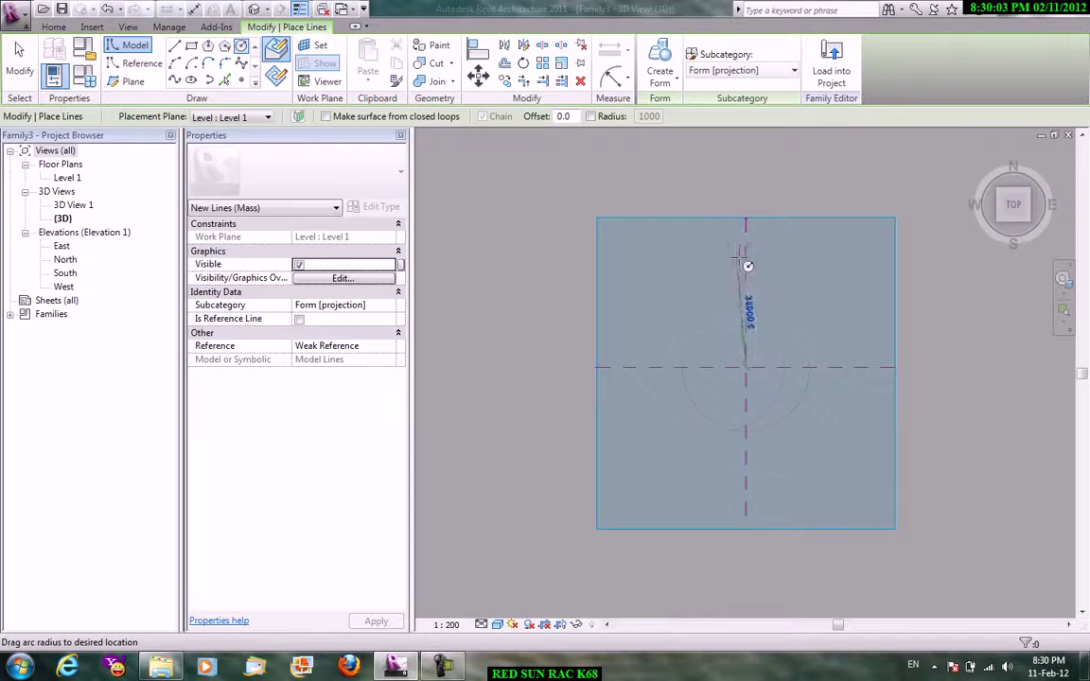
click(747, 257)
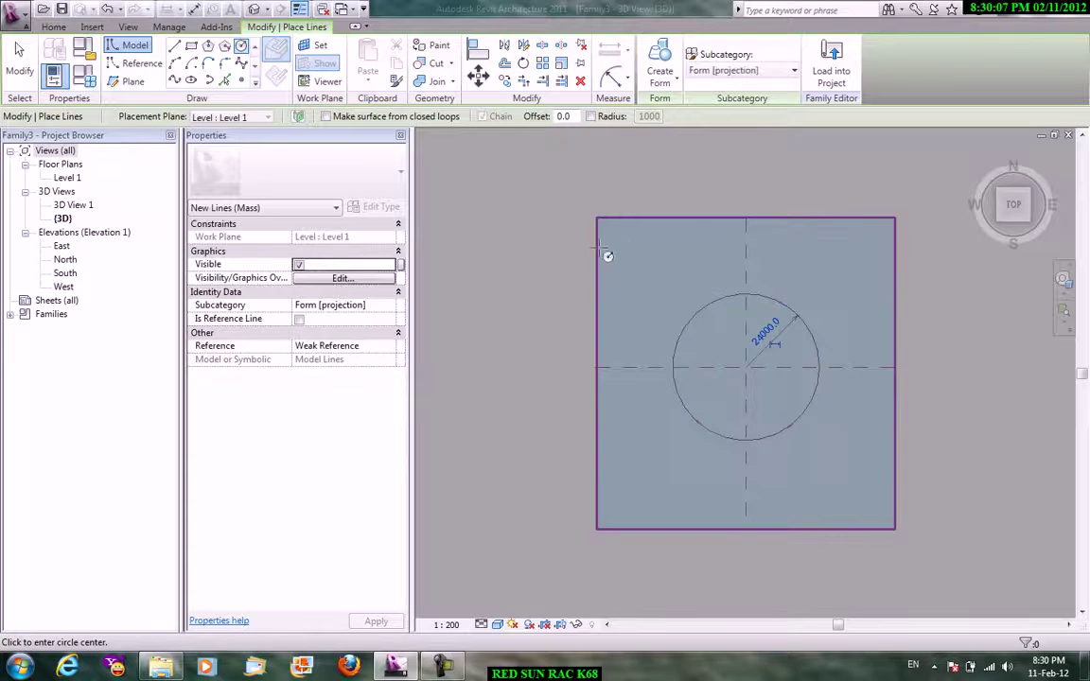
right_click(530, 184)
click(566, 190)
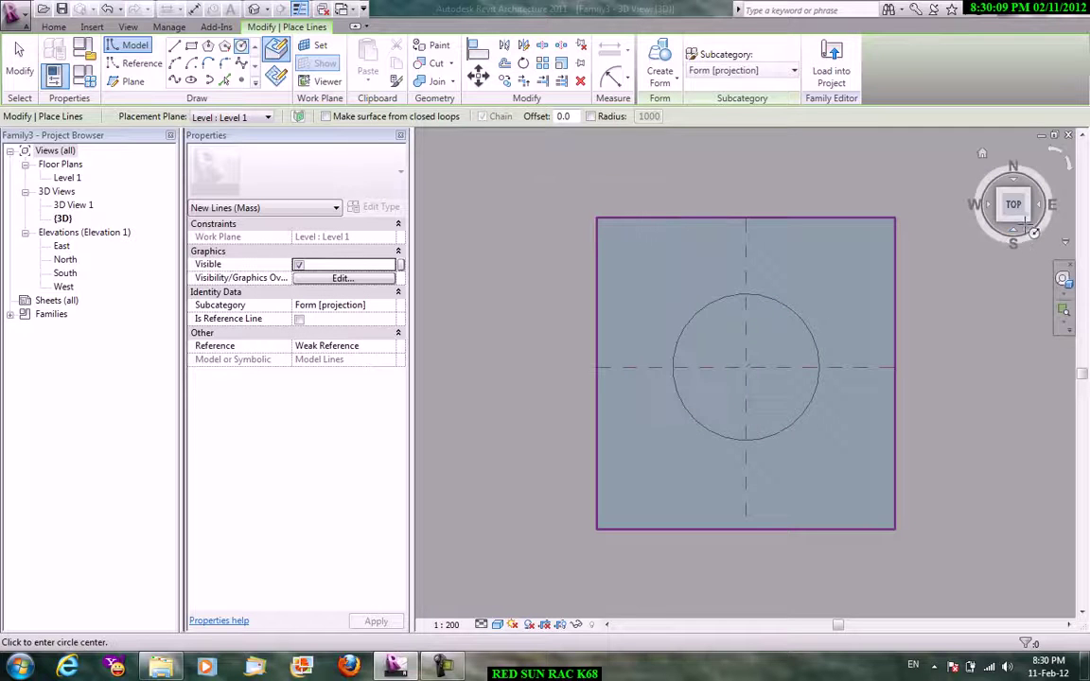
right_click(788, 170)
click(814, 176)
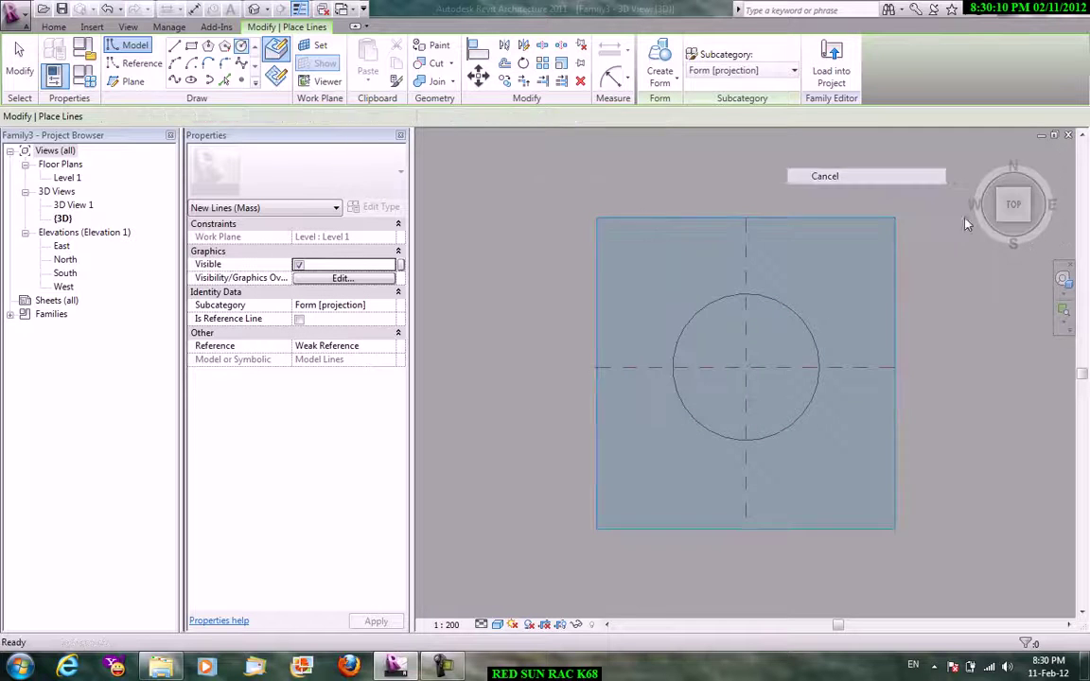
From an isometric view, set the raised reference plane as the work plane.
click(1033, 227)
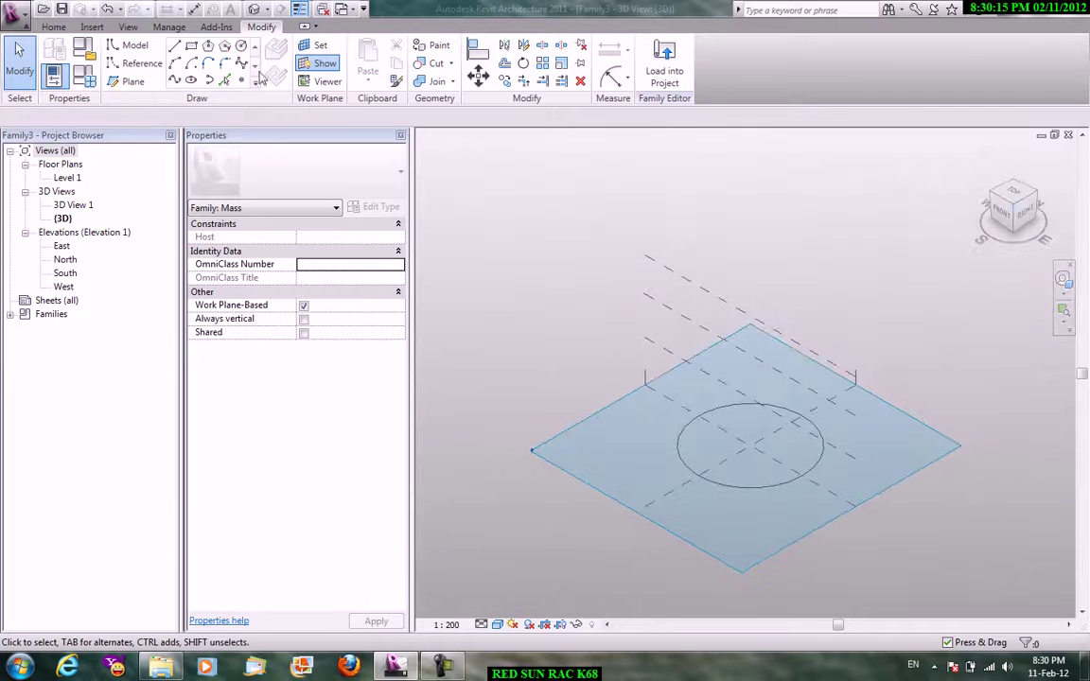
click(318, 48)
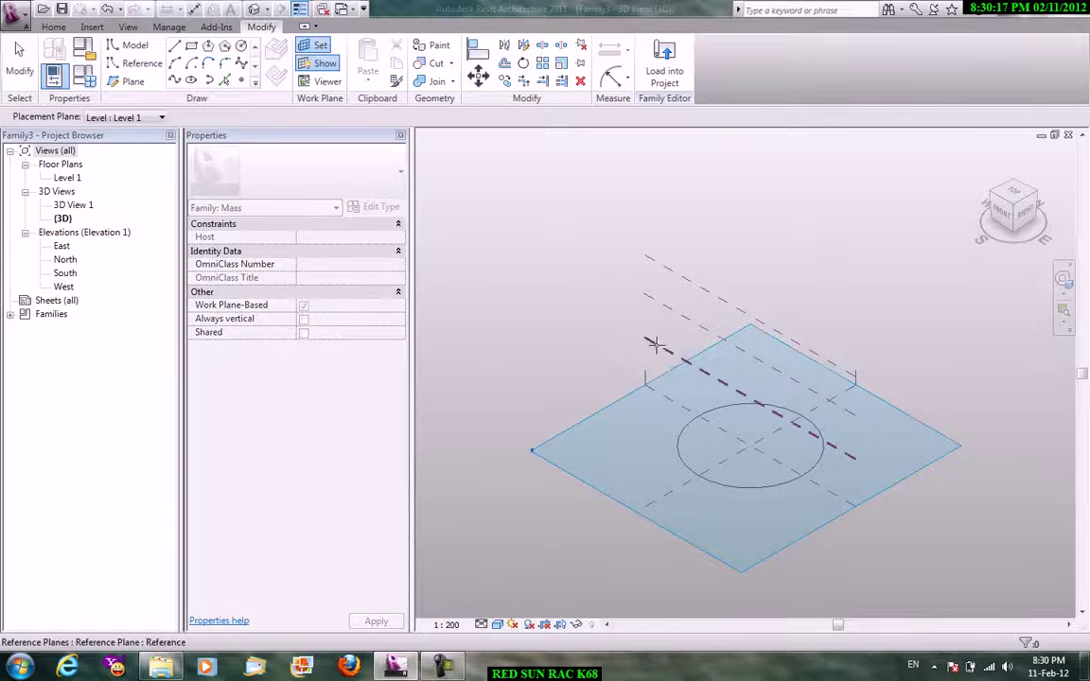
click(667, 352)
click(743, 330)
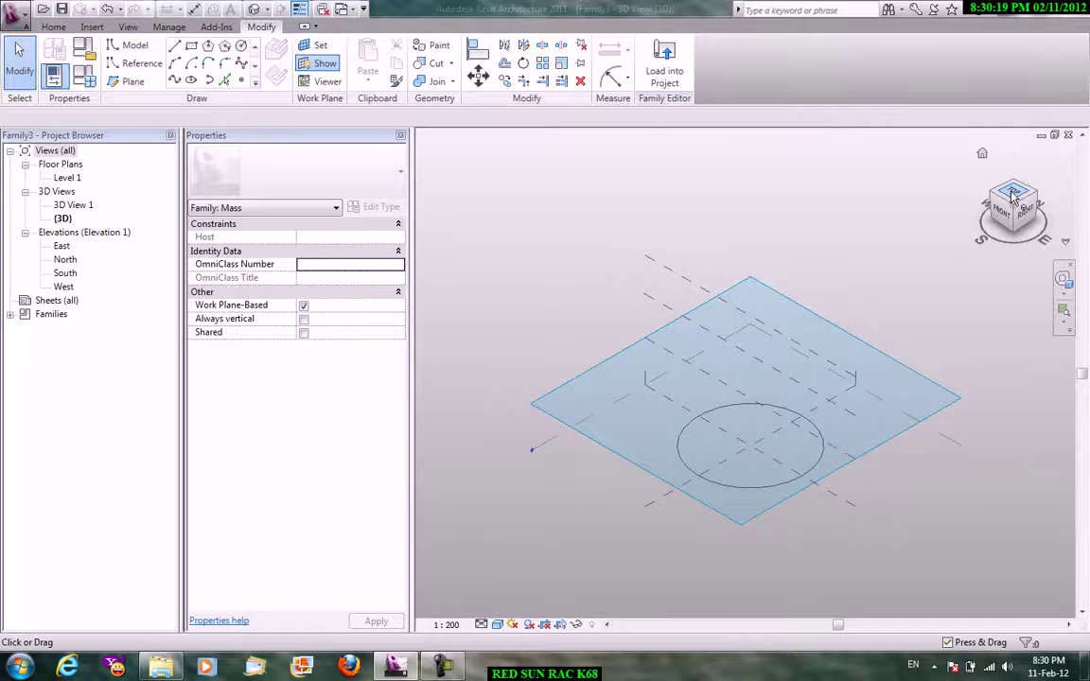
In the top view, draw a trial circle at the plane crossing, then delete it as misplaced.
click(1014, 194)
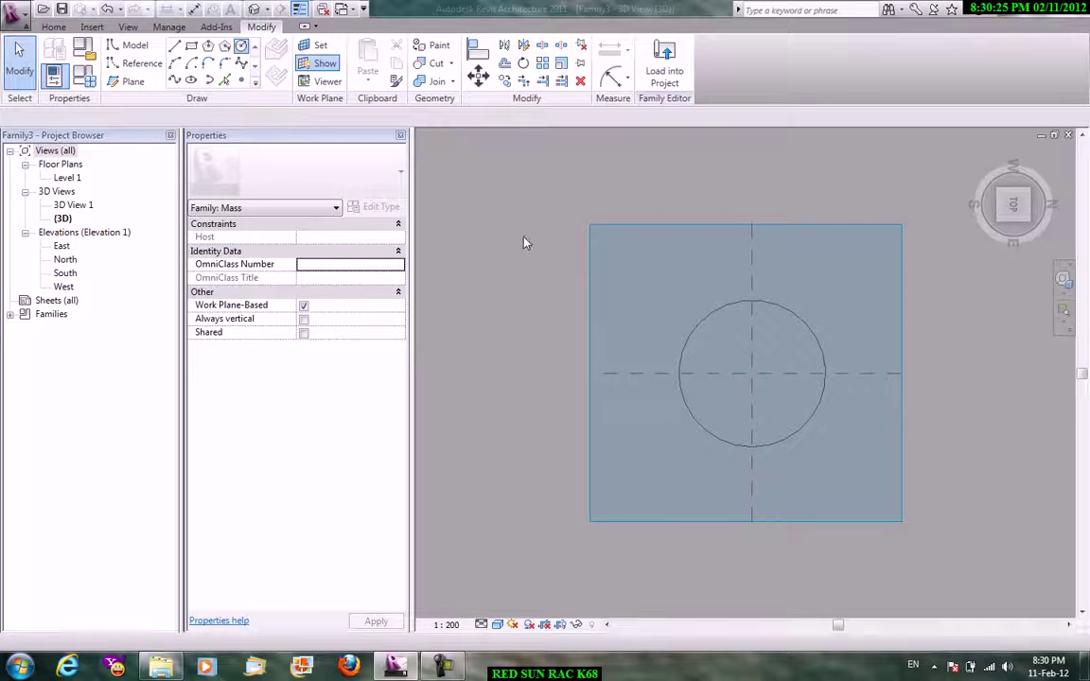
click(752, 373)
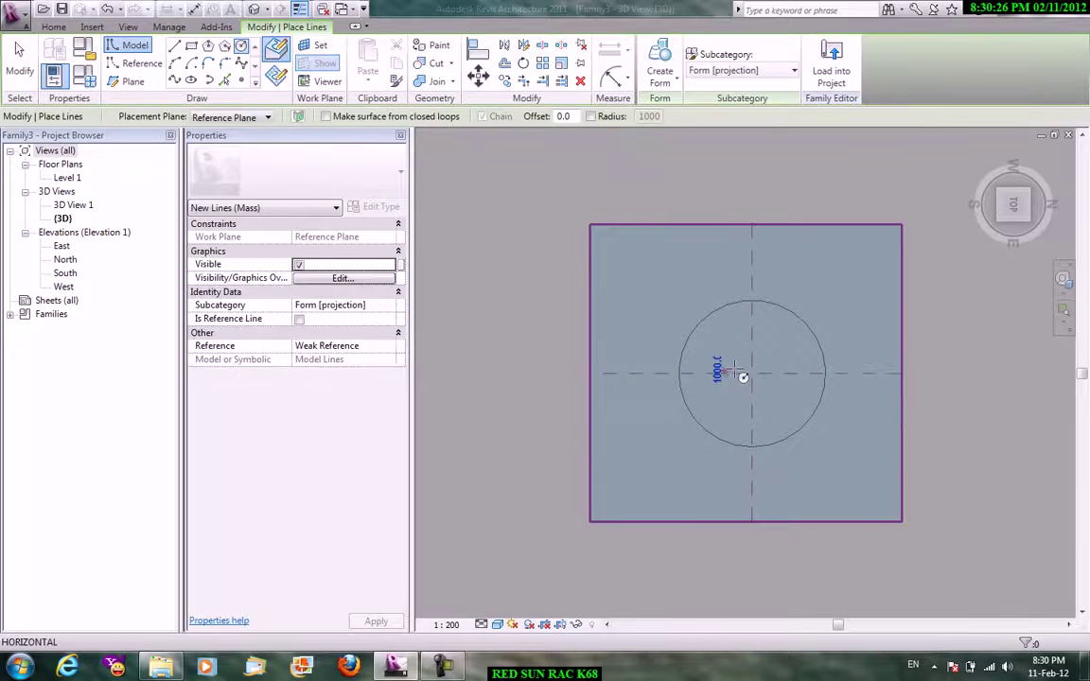
click(784, 374)
right_click(603, 283)
click(629, 293)
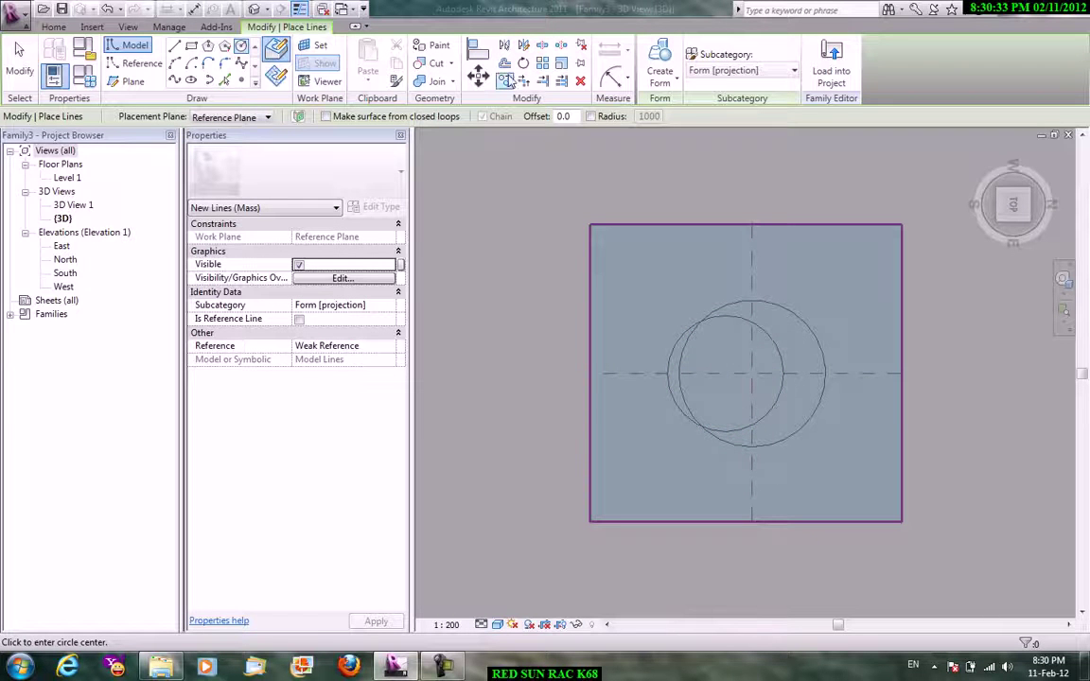
click(483, 87)
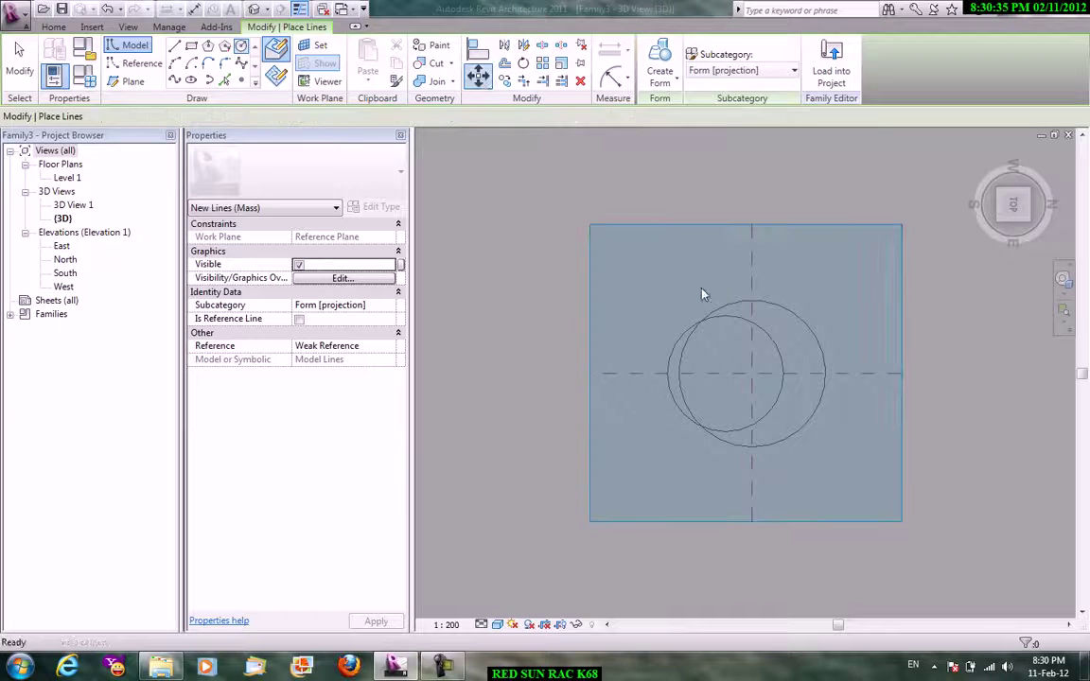
click(780, 354)
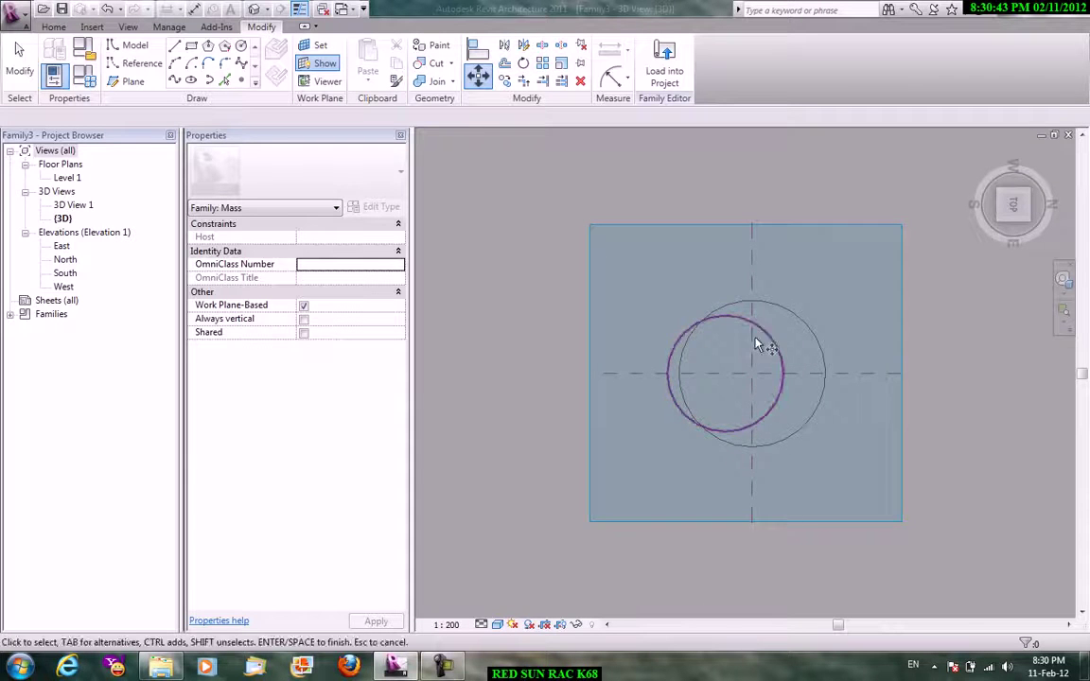
right_click(640, 243)
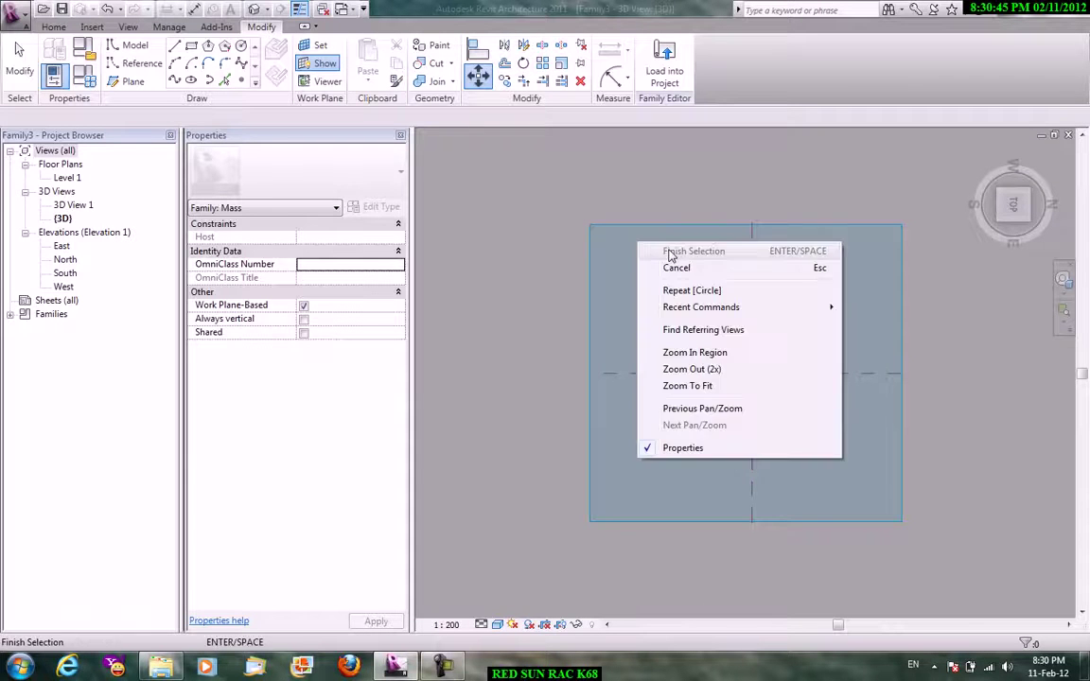
click(679, 267)
click(746, 322)
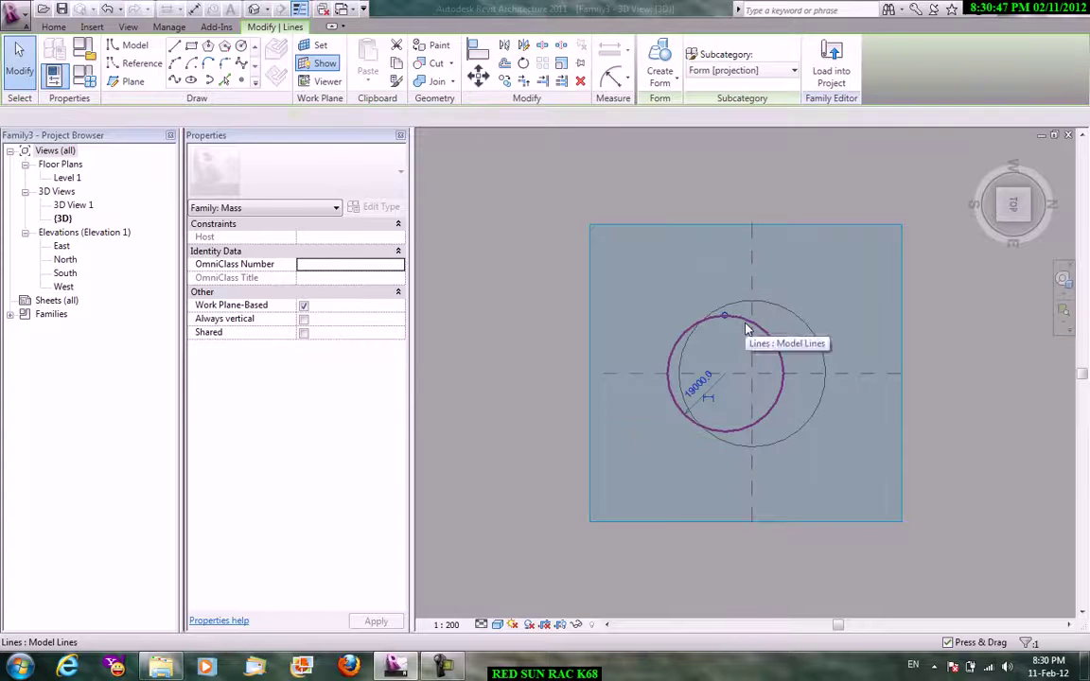
key(Delete)
Draw an ellipse of about 19000 by 13000 centred on the plane crossing, then return to Home view.
click(190, 80)
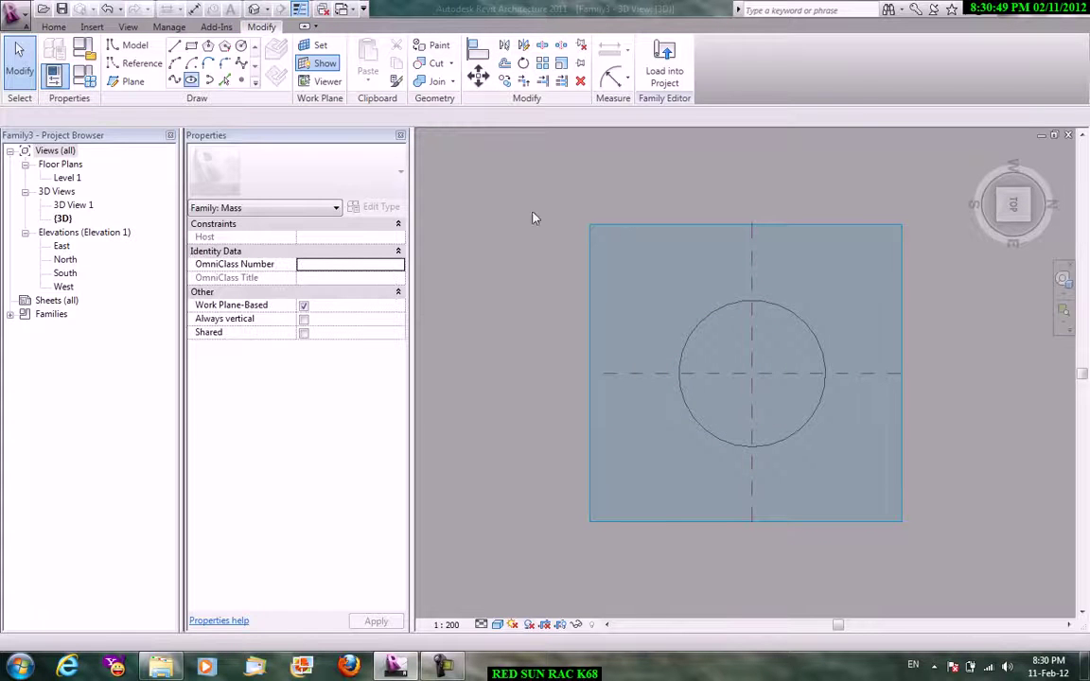
click(739, 377)
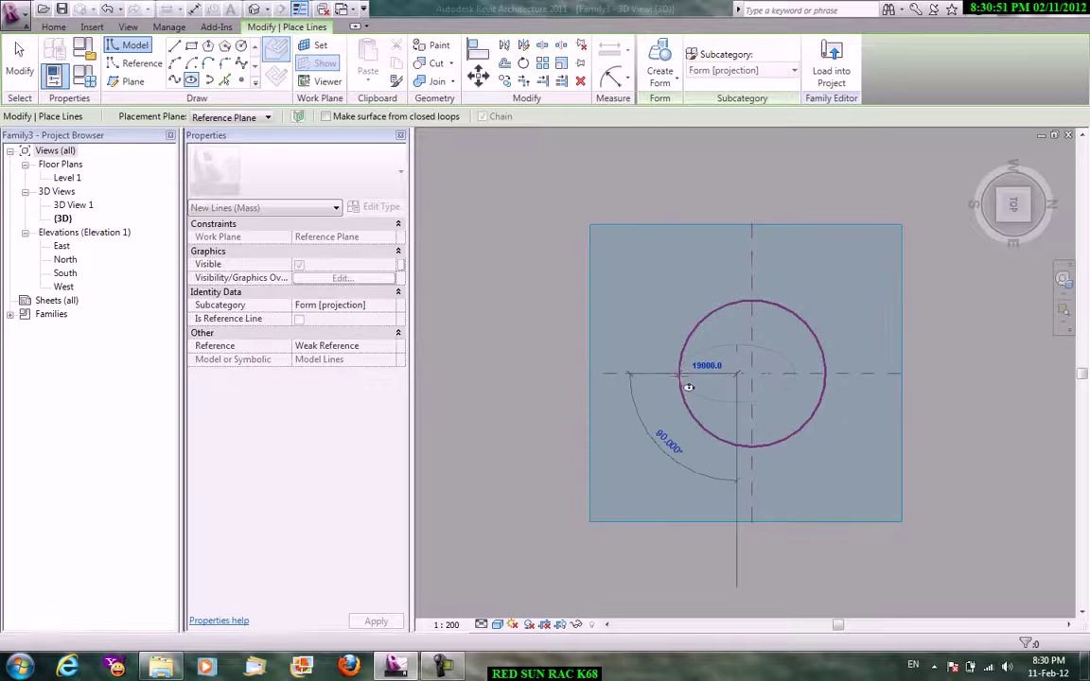
click(733, 336)
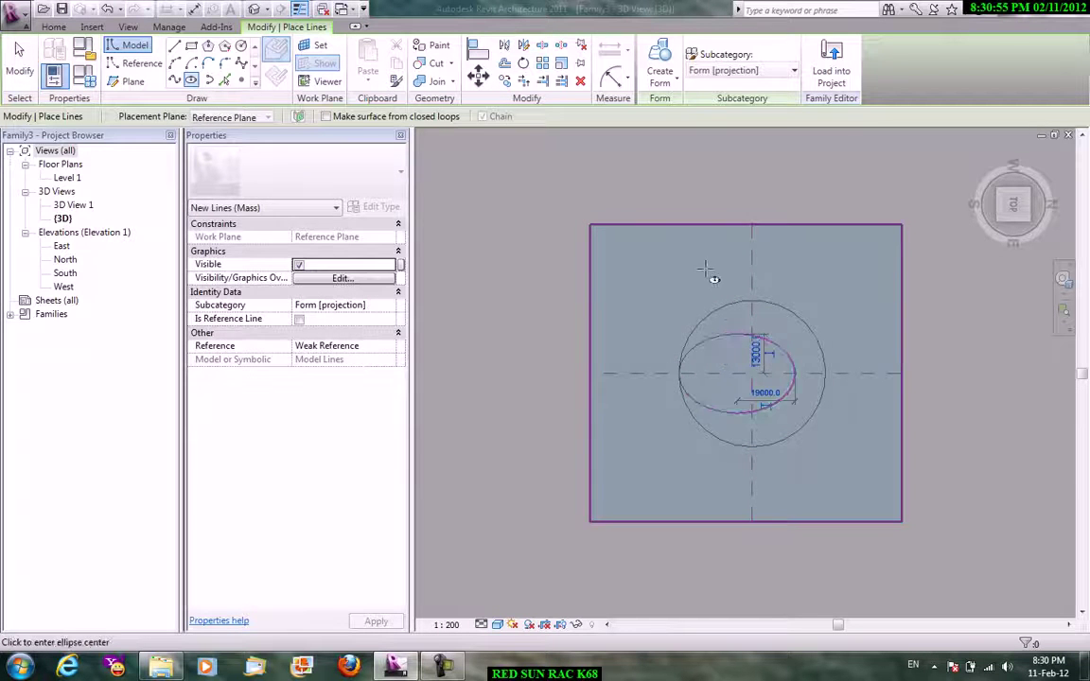
right_click(726, 270)
click(735, 282)
key(Escape)
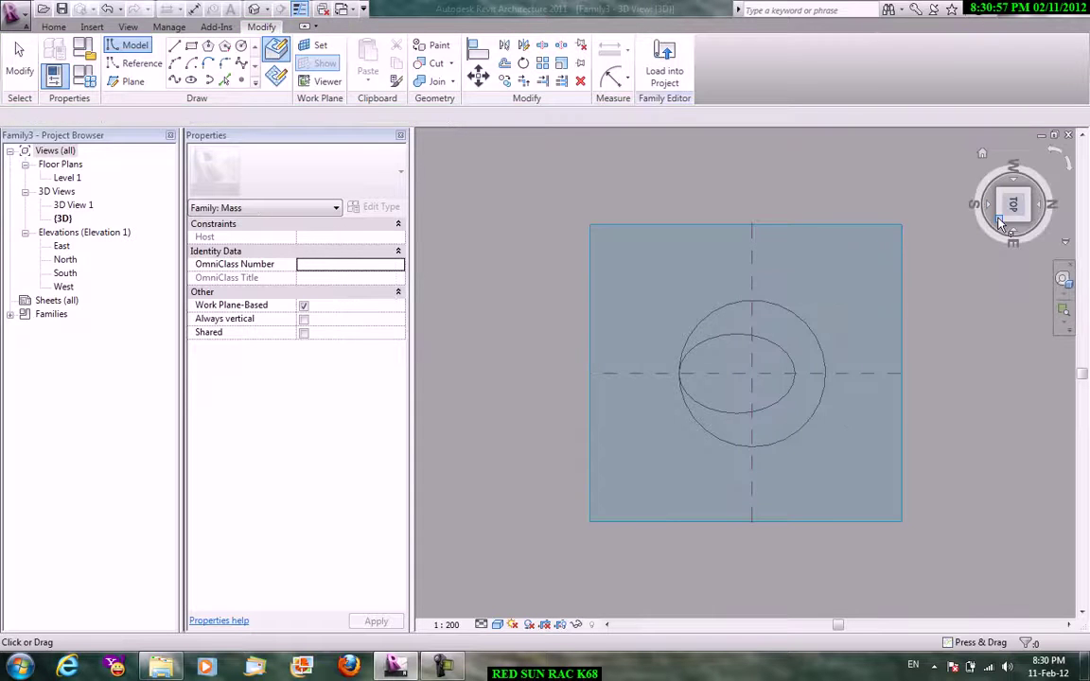
click(982, 154)
scroll(707, 463, up, 2)
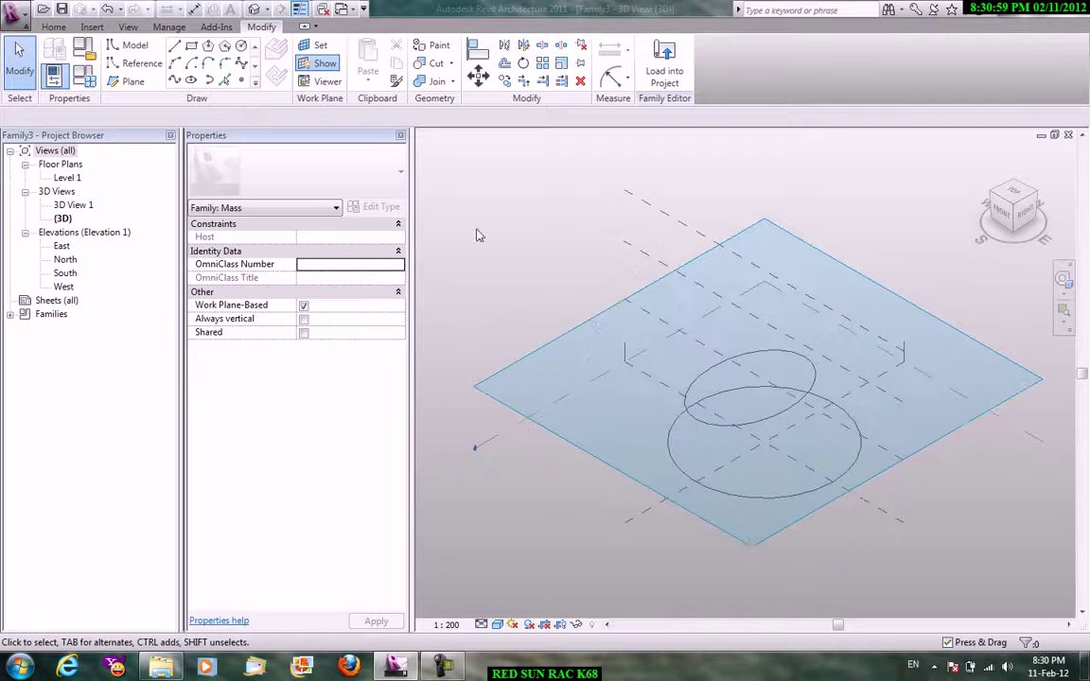
Make a higher reference plane the work plane, viewed from the top.
click(320, 48)
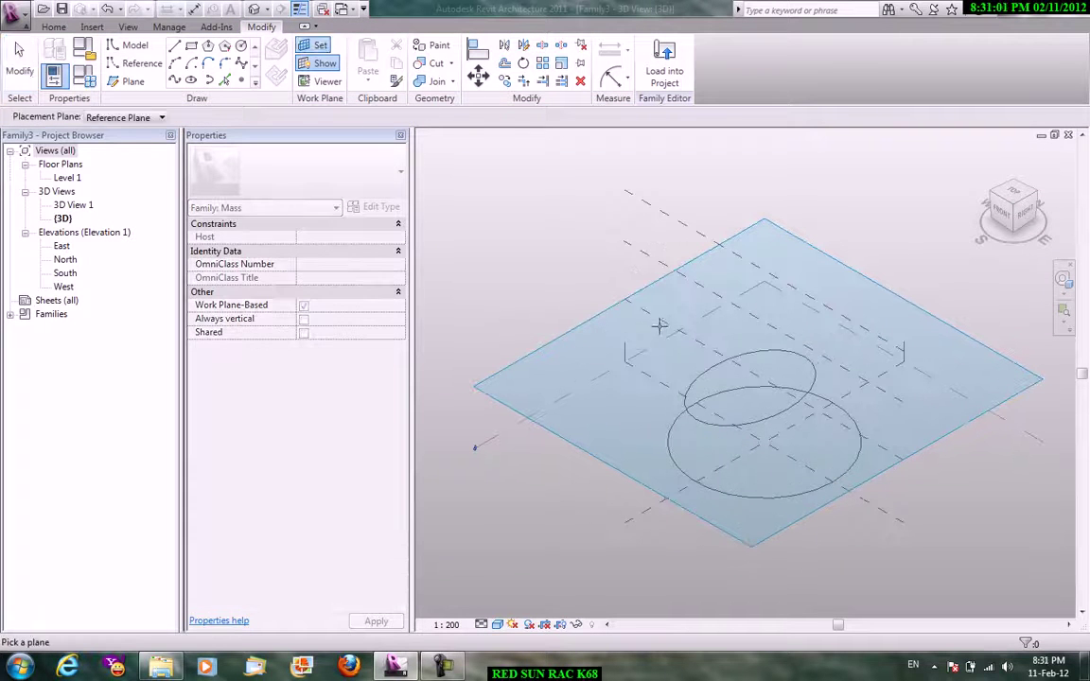
click(625, 284)
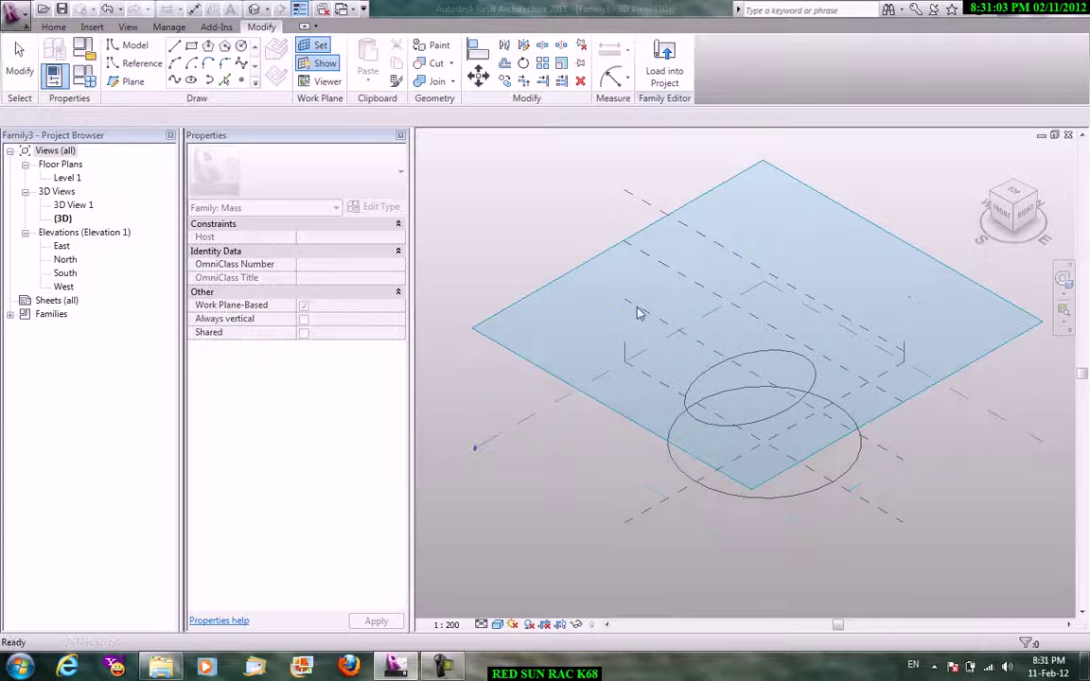
click(1014, 193)
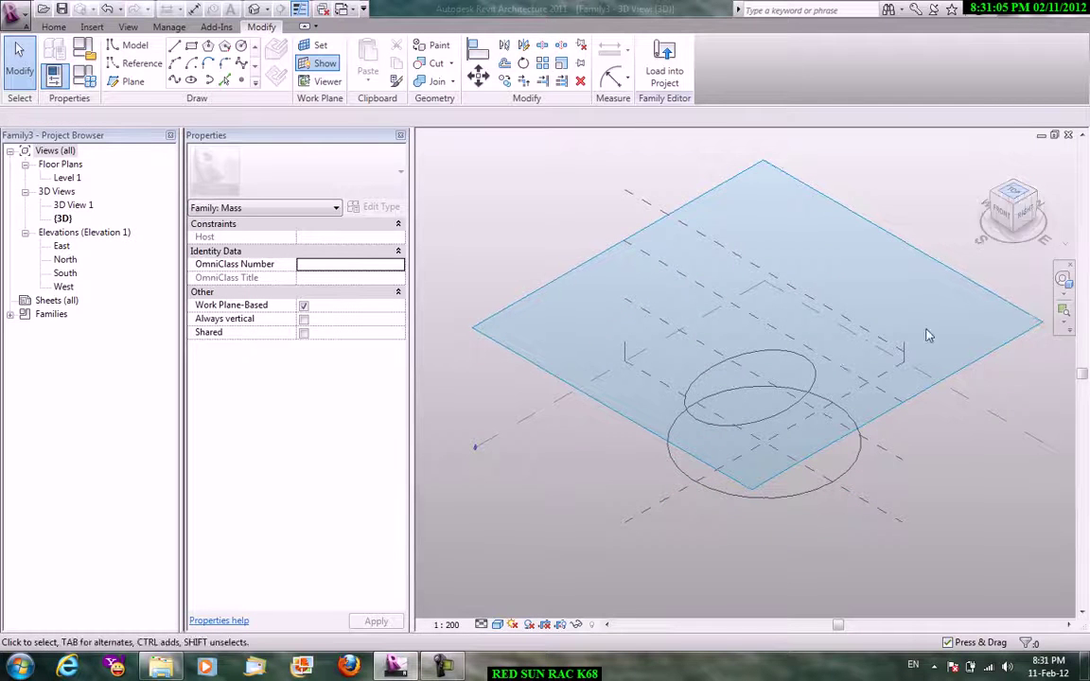
Draw a flatter ellipse centred on the plane crossing, then turn to an isometric view.
click(192, 81)
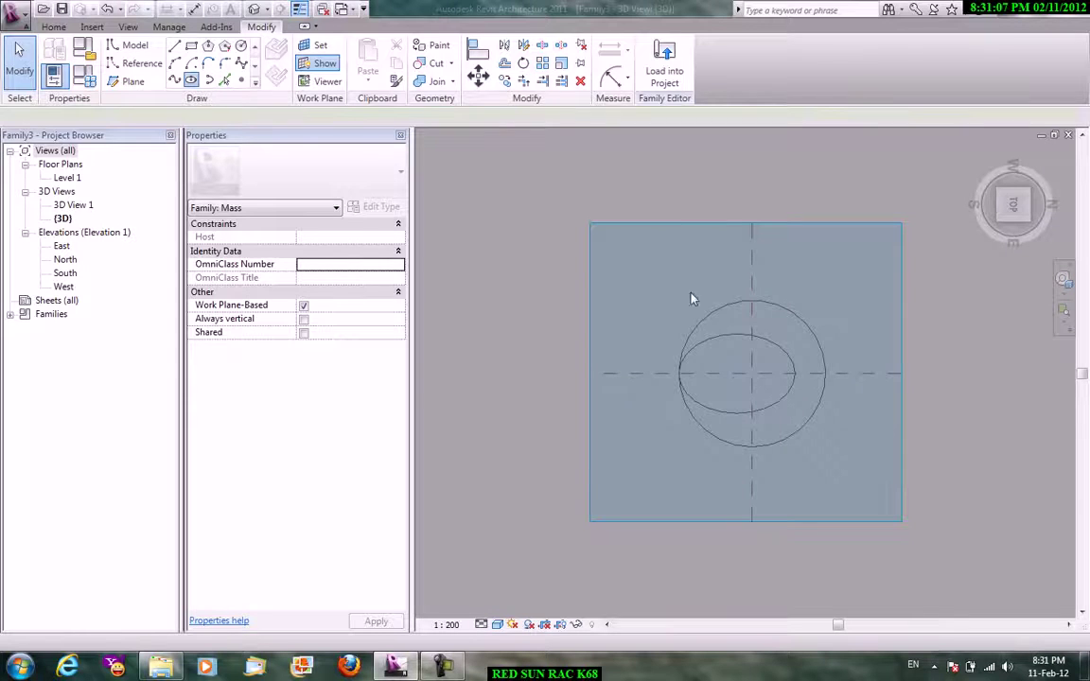
click(741, 373)
click(691, 380)
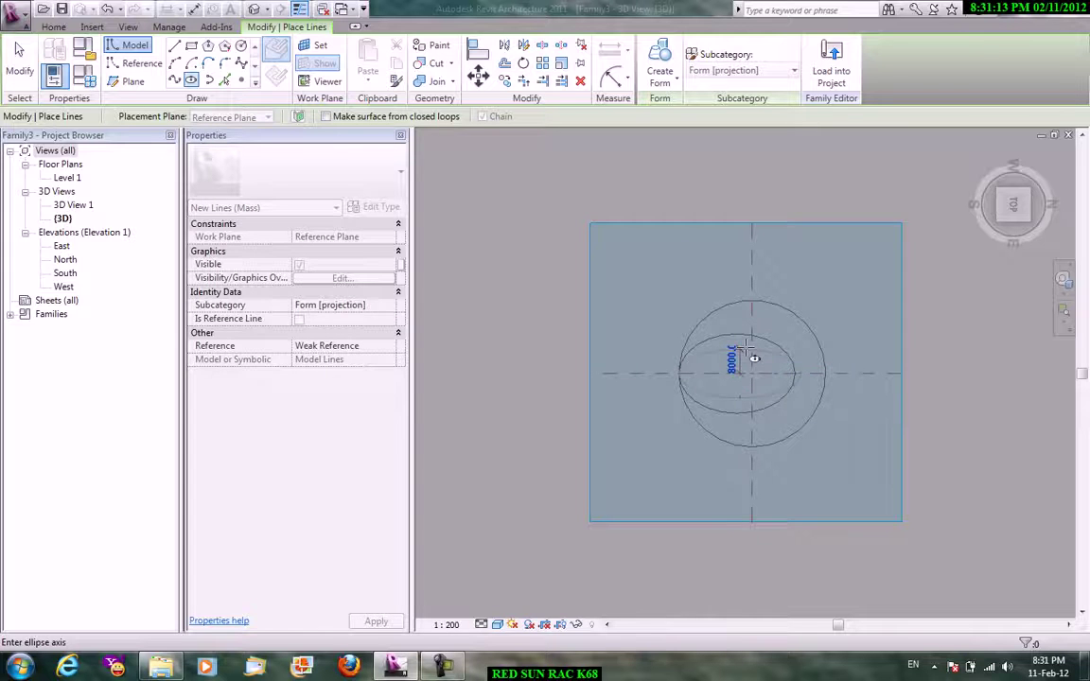
click(754, 358)
right_click(718, 258)
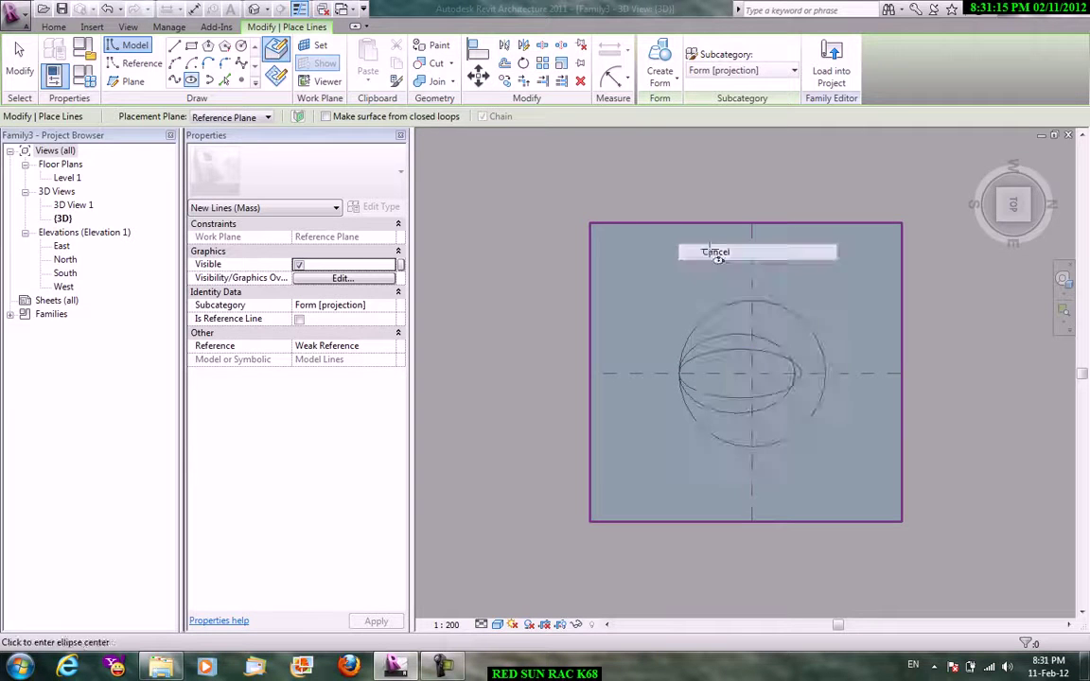
click(725, 256)
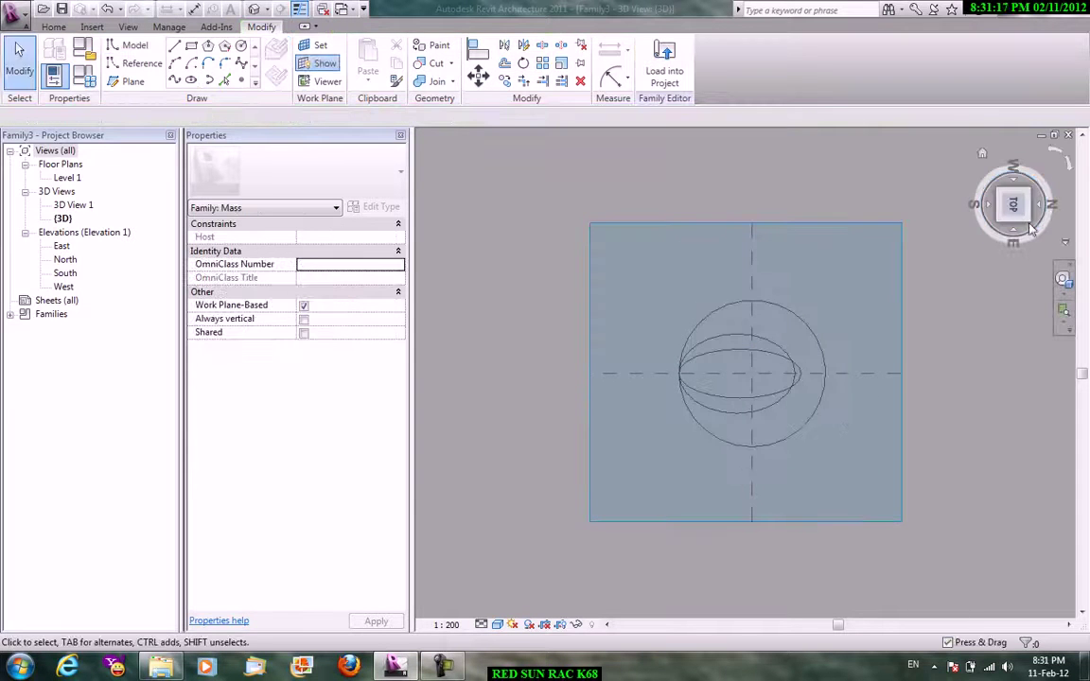
click(1033, 228)
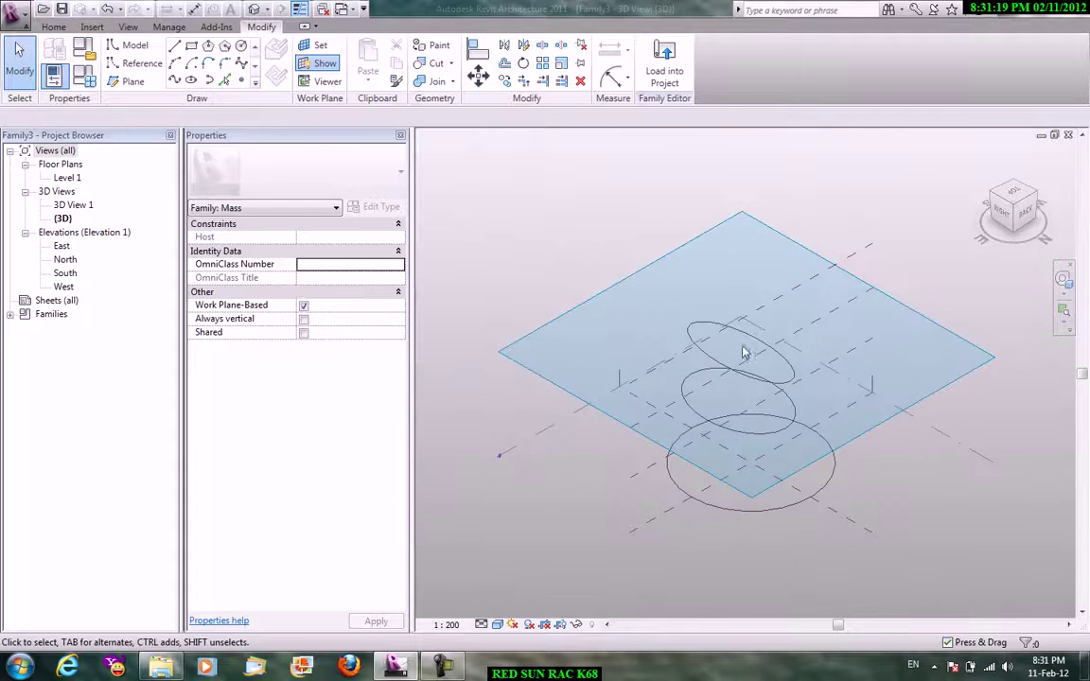
Make an even higher reference plane the work plane, viewed from the top.
click(320, 49)
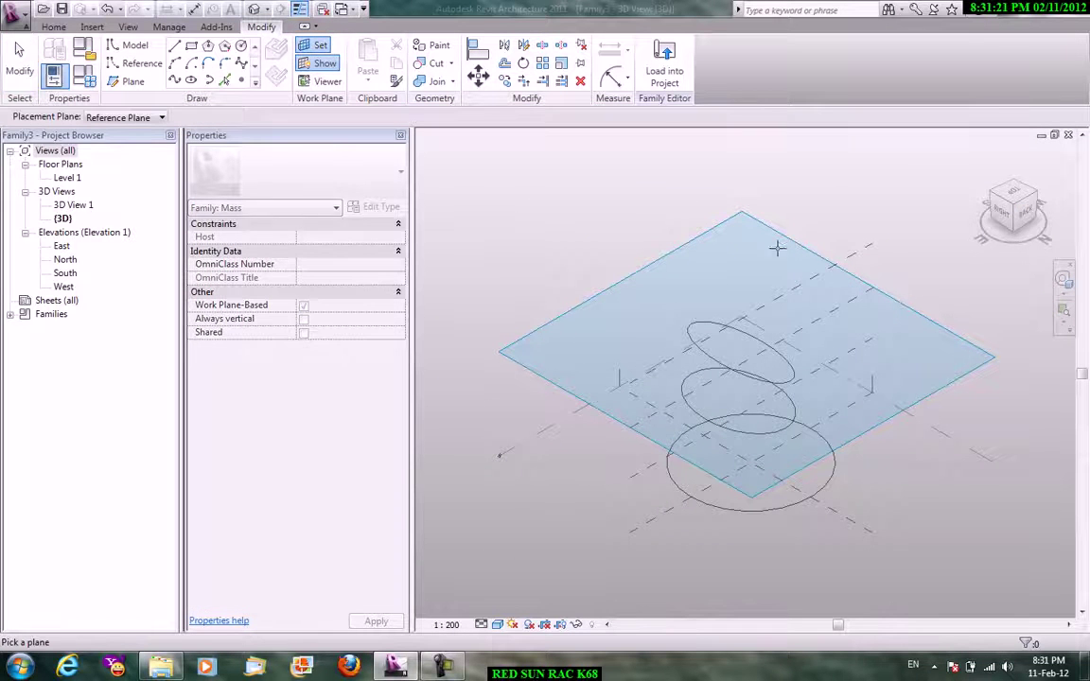
click(794, 321)
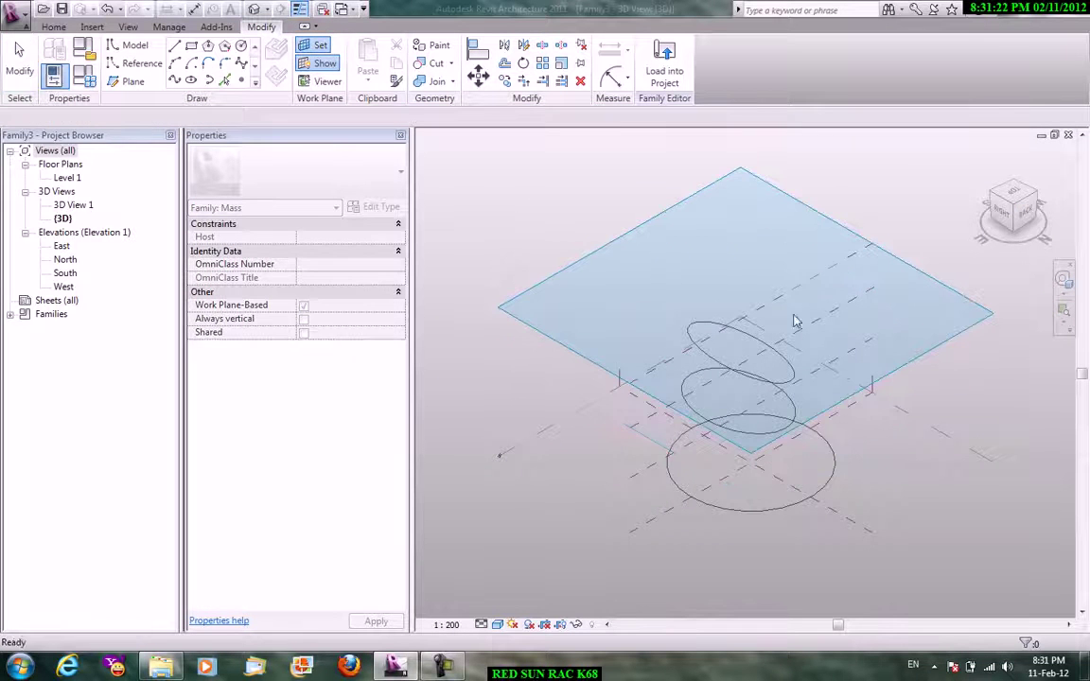
click(1016, 198)
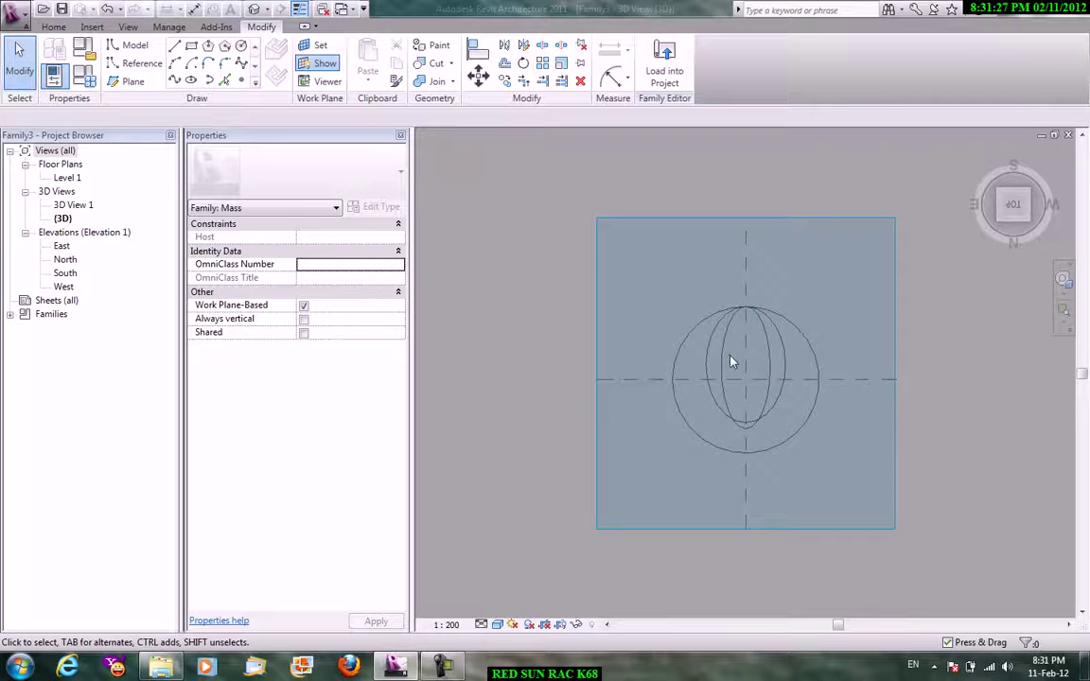
Sketch a narrower ellipse about 17000 by 5000 at the plane crossing, then cancel the tool.
click(191, 81)
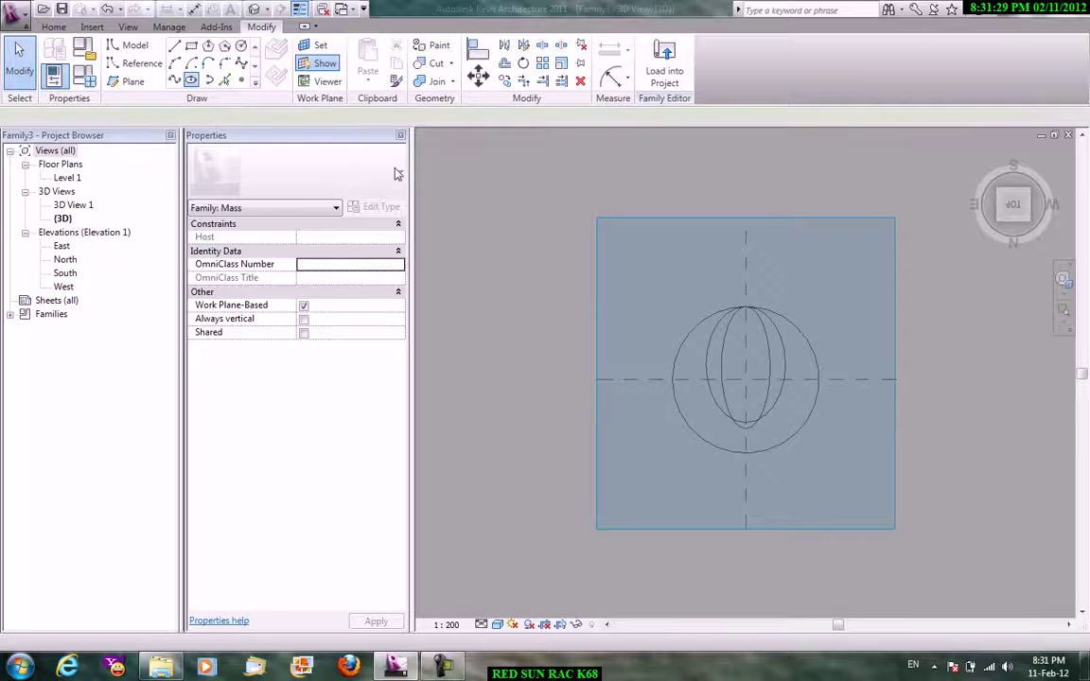
click(748, 364)
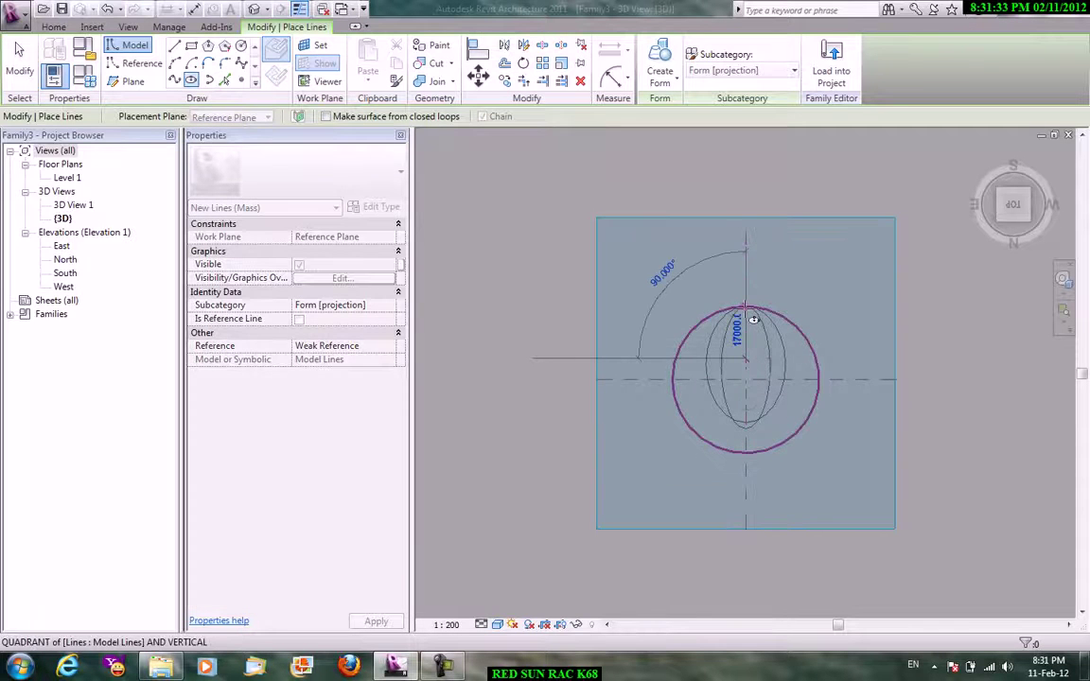
click(753, 319)
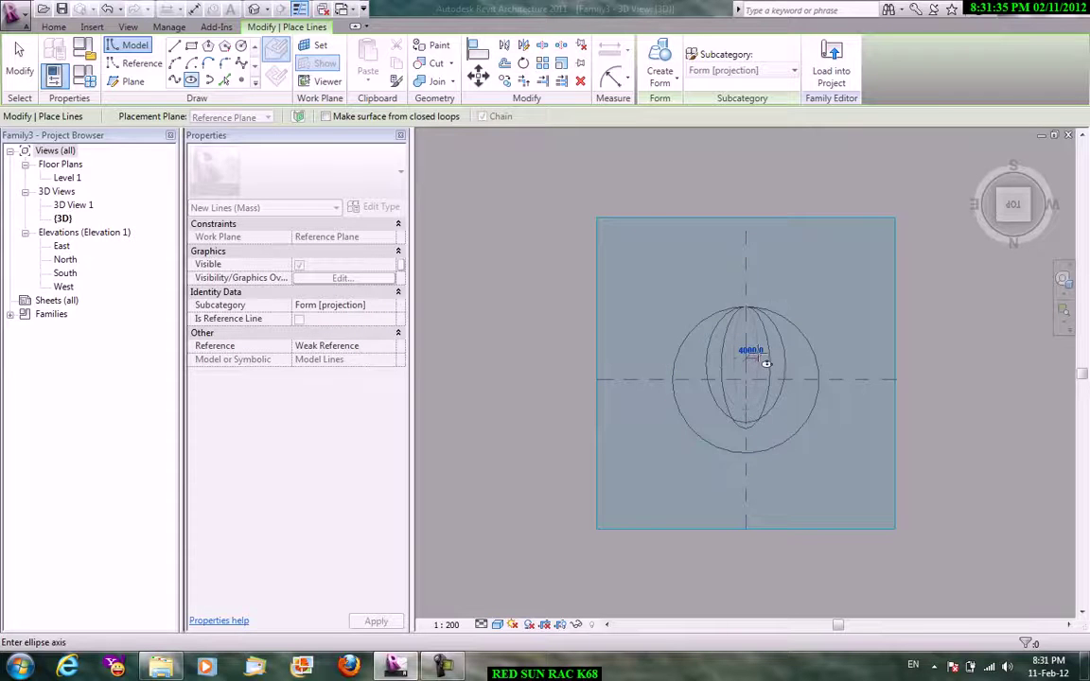
right_click(762, 285)
click(804, 285)
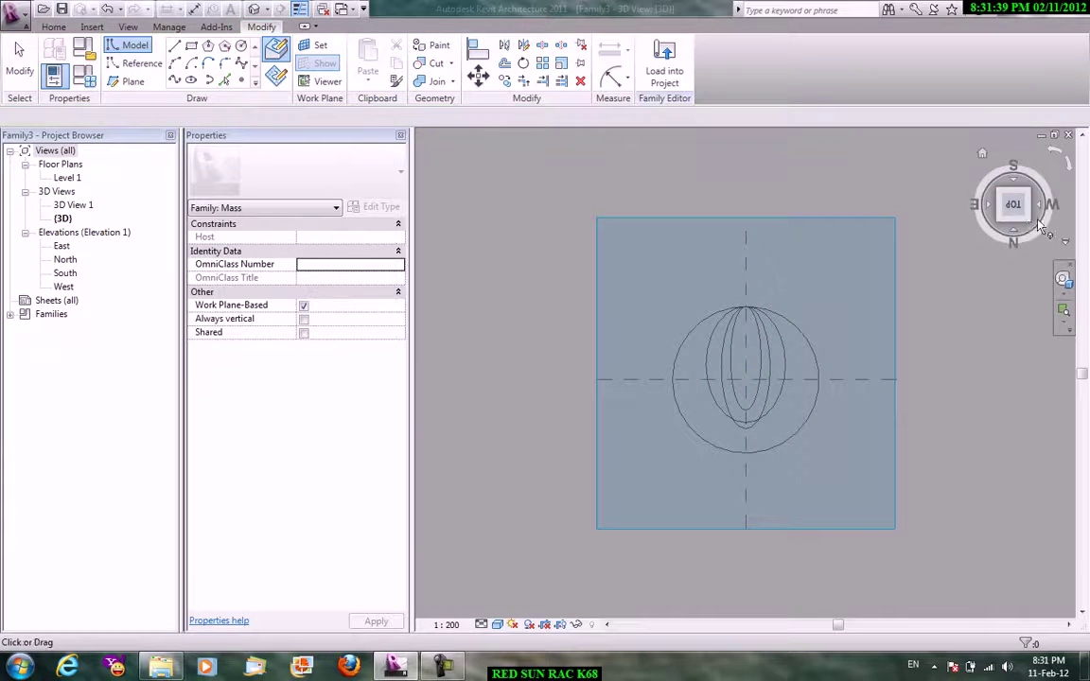
Hide the work plane and orbit to see the stacked ellipses from the side.
click(998, 218)
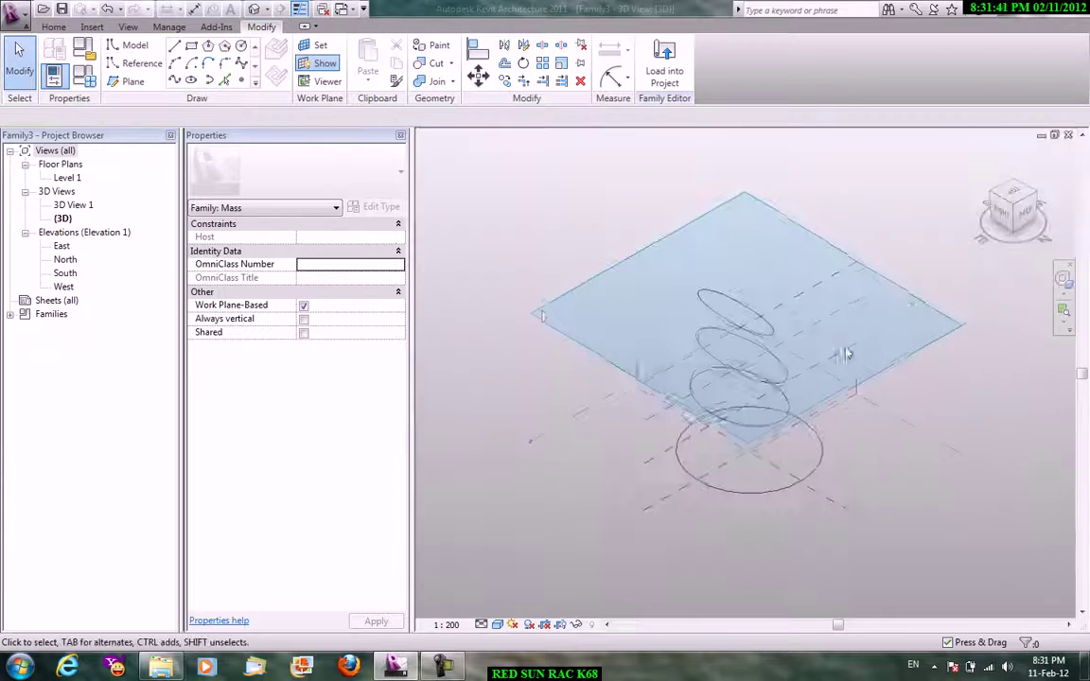
click(333, 67)
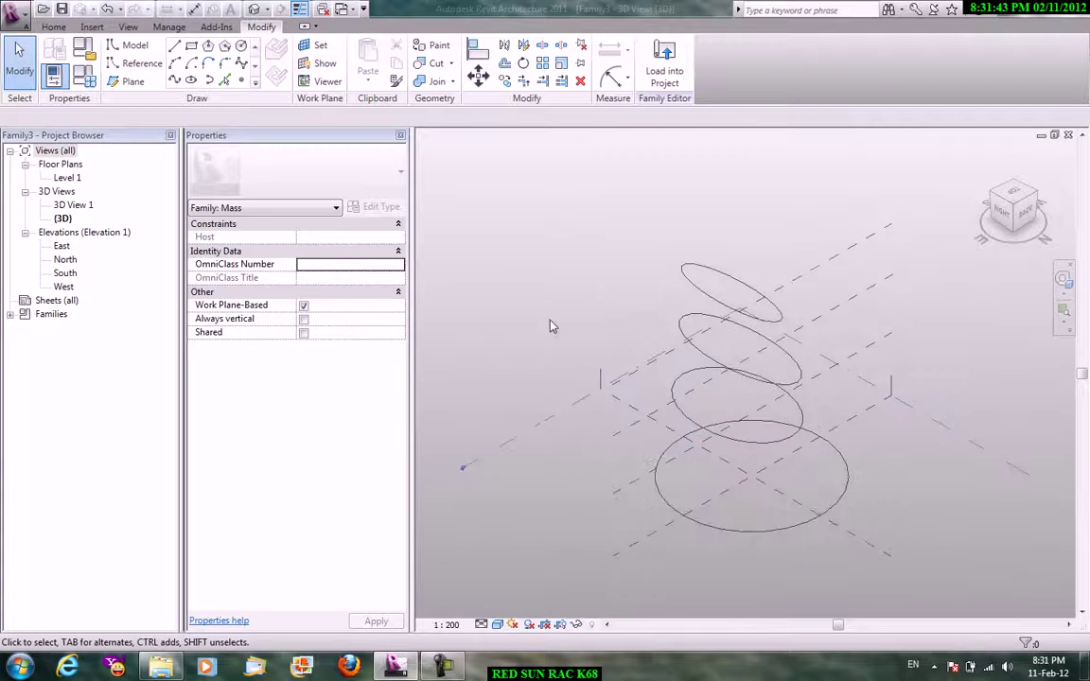
mouse_move(559, 380)
shift+middle_down()
mouse_move(681, 351)
mouse_move(622, 355)
mouse_move(581, 248)
shift+middle_up()
right_click(584, 215)
click(597, 219)
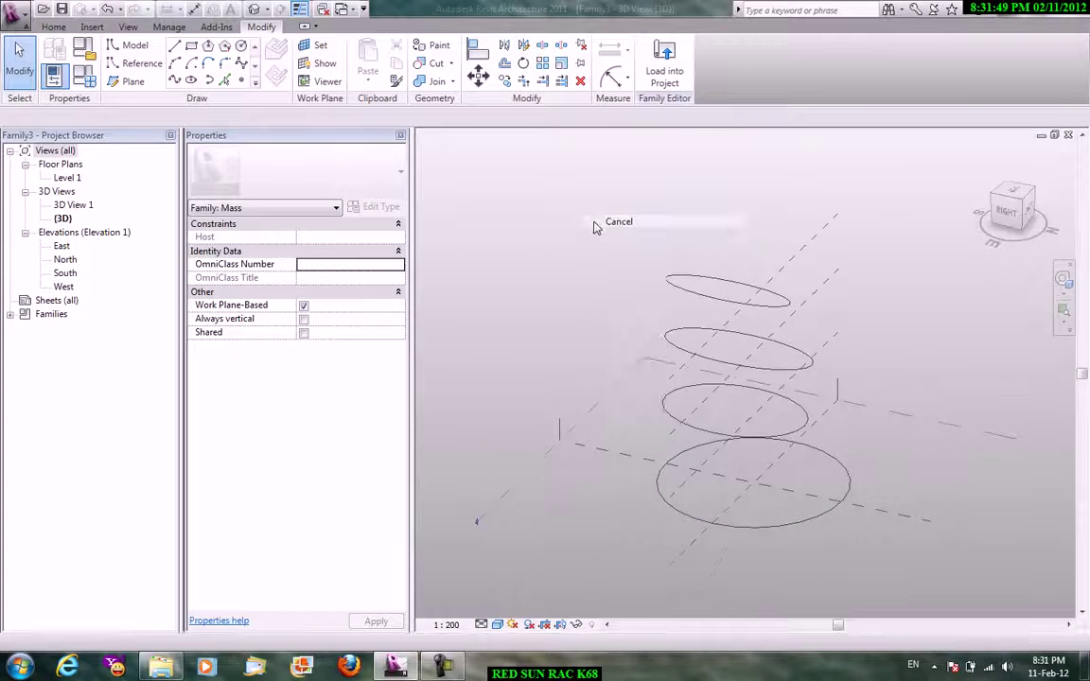
Select all four ellipses, loft them into a solid form, and orbit to view it.
click(657, 484)
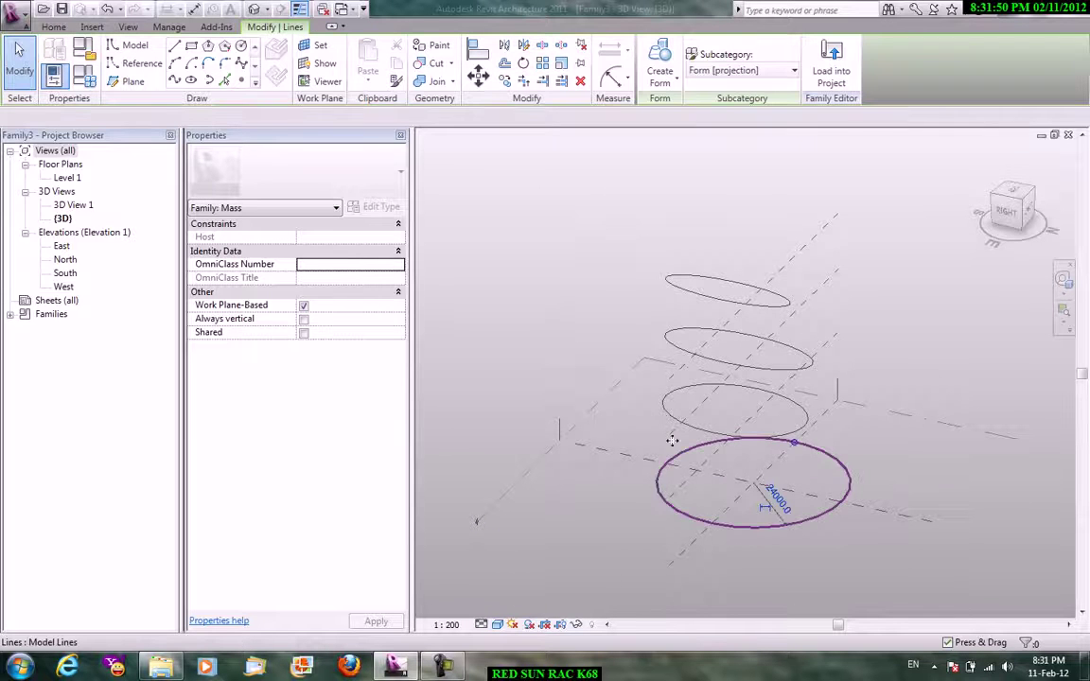
ctrl+click(671, 382)
ctrl+click(678, 333)
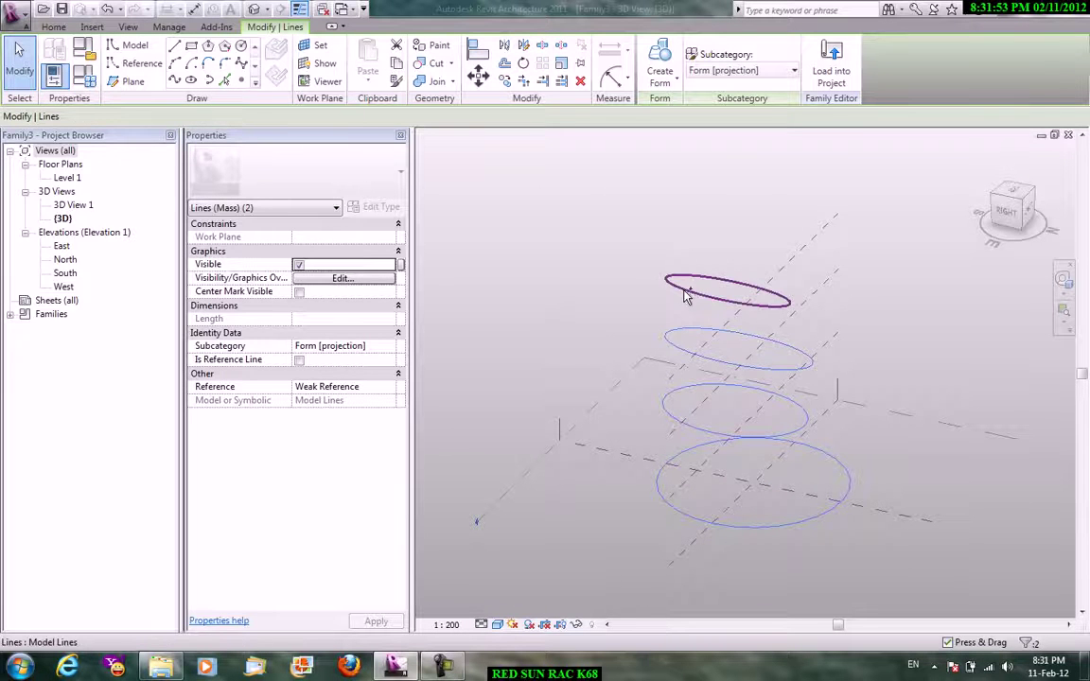
ctrl+click(688, 295)
click(660, 71)
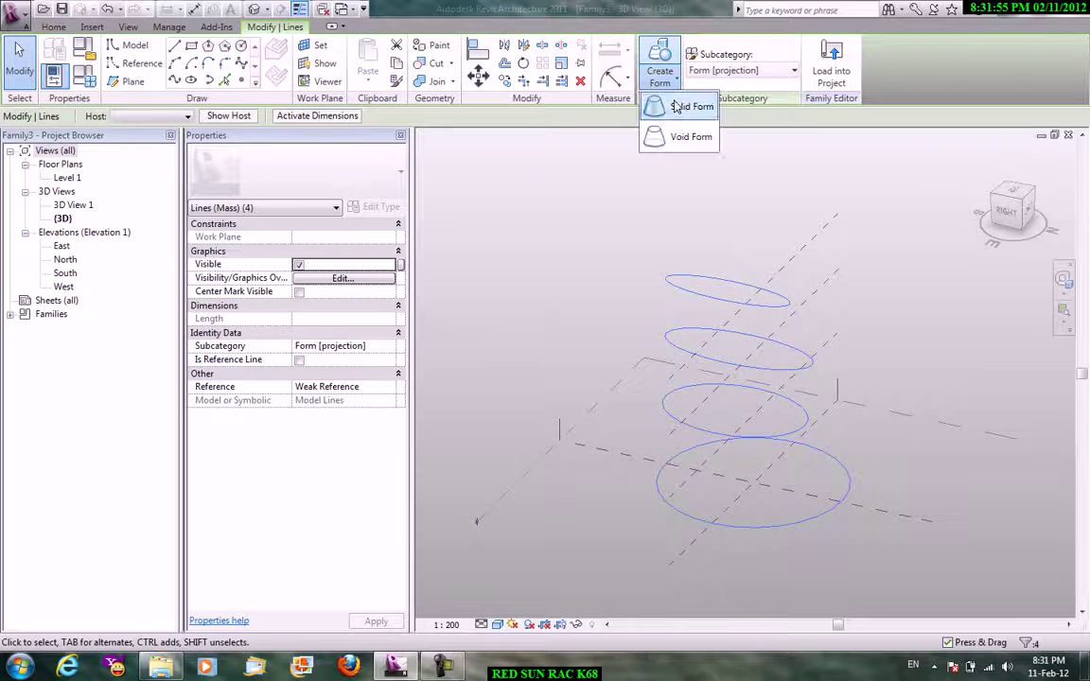
click(686, 105)
click(556, 422)
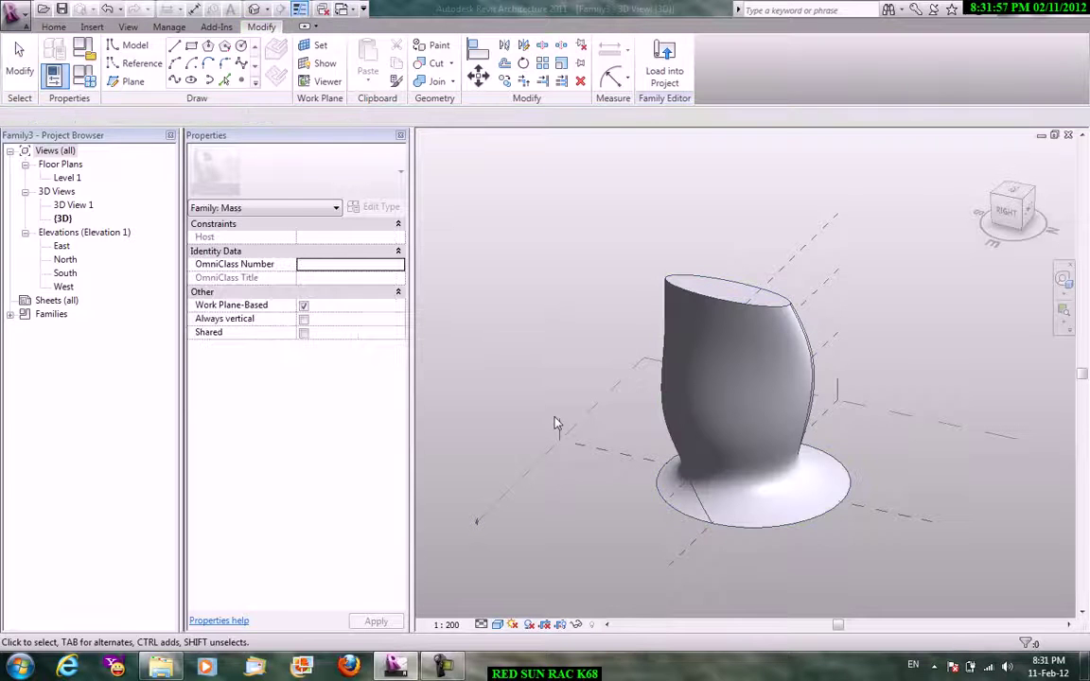
right_click(542, 276)
click(565, 281)
mouse_move(530, 377)
shift+middle_down()
mouse_move(849, 367)
mouse_move(924, 224)
mouse_move(664, 329)
shift+middle_up()
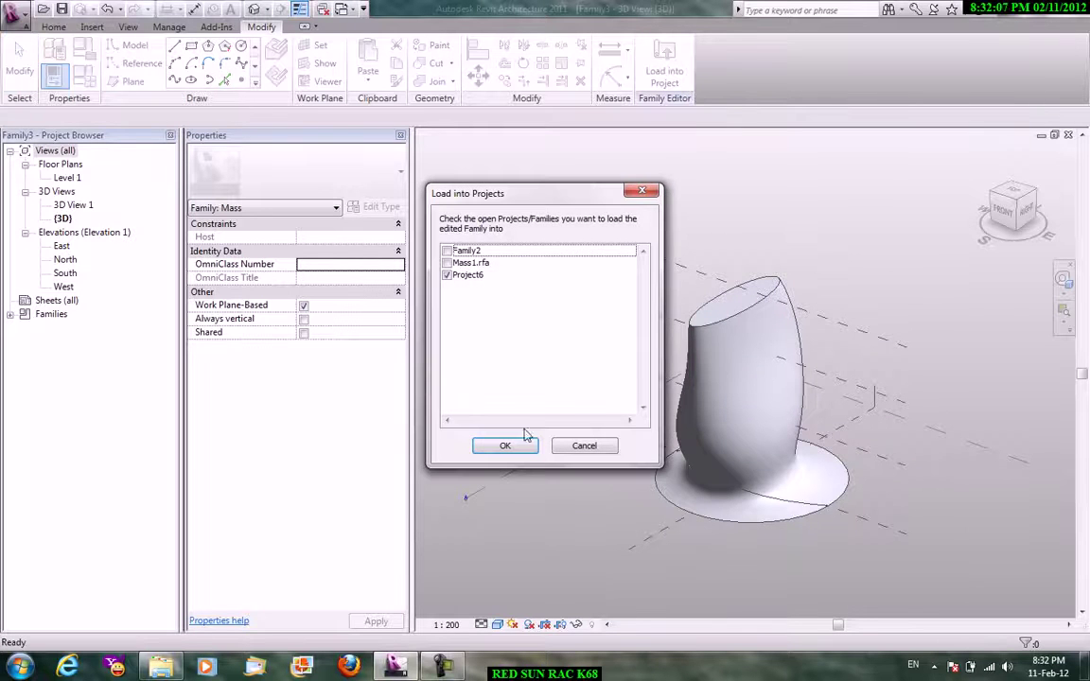
Load the mass family into Project6 and place it on the work plane.
click(505, 446)
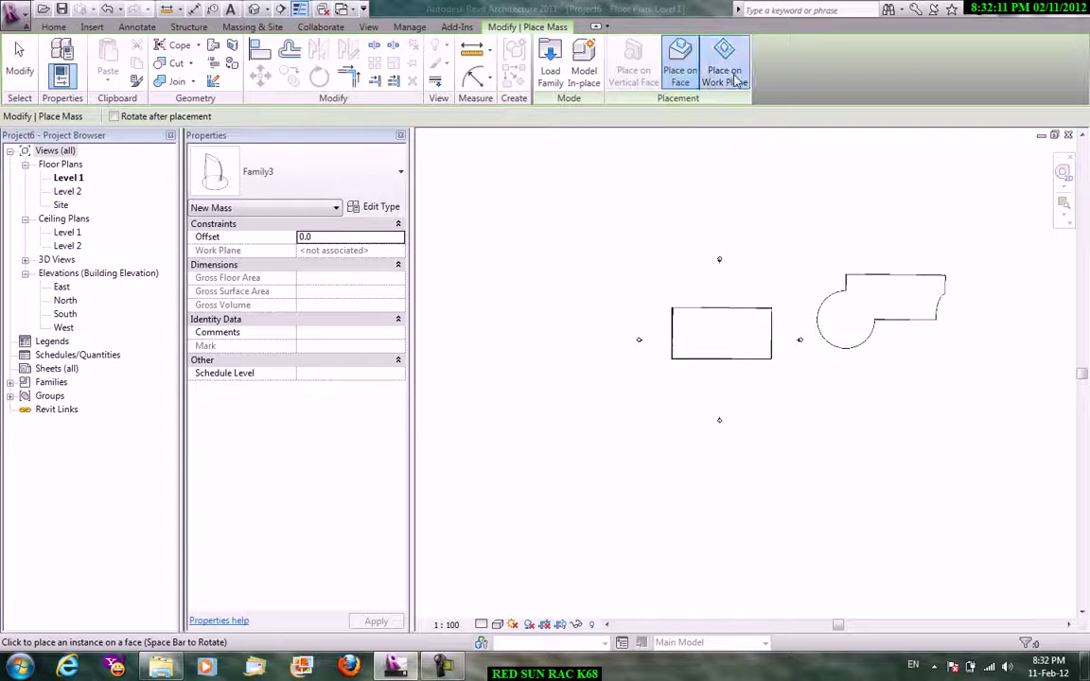
click(735, 81)
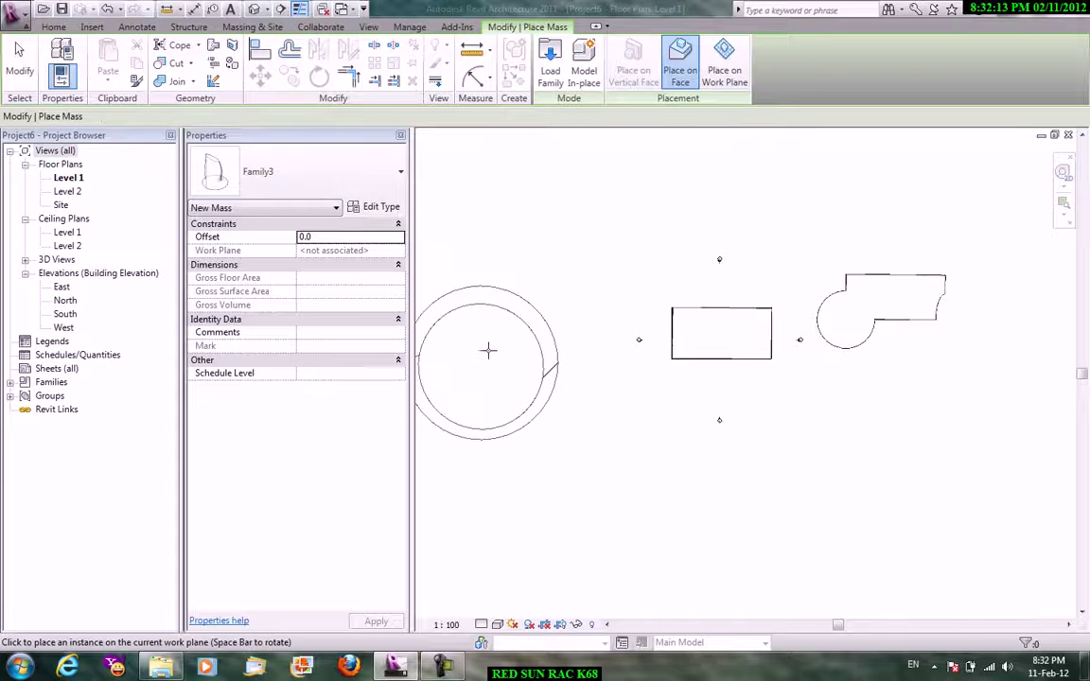
right_click(672, 255)
click(711, 266)
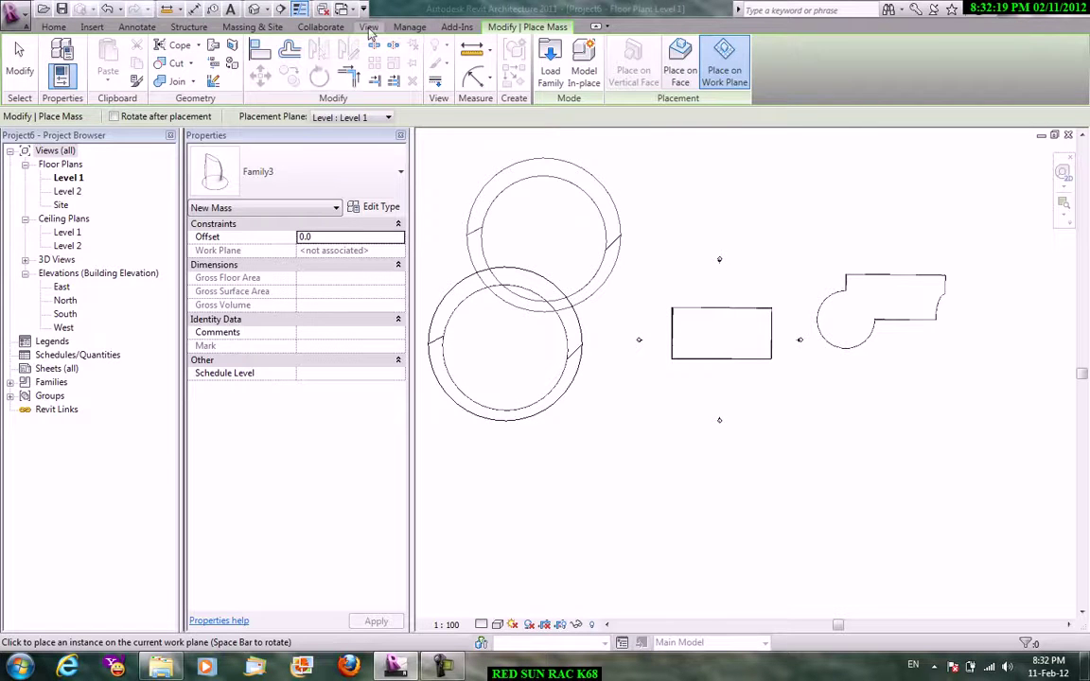
Open the default 3D view, end mass placement, and orbit toward the front of the masses.
click(368, 26)
click(365, 76)
click(382, 106)
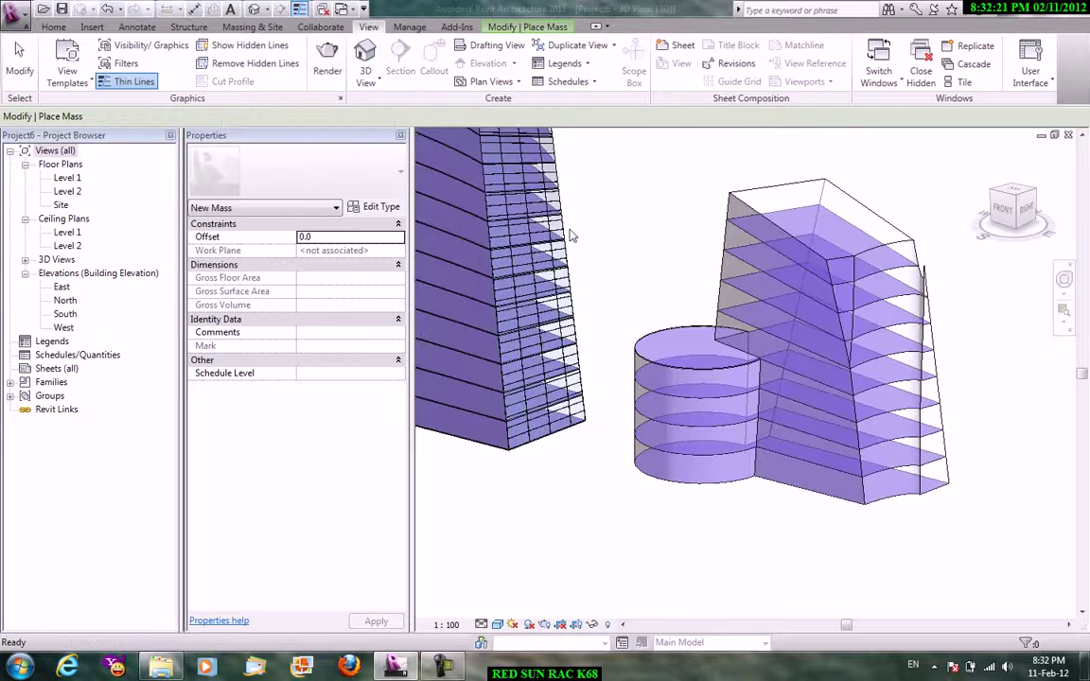
right_click(693, 261)
click(704, 264)
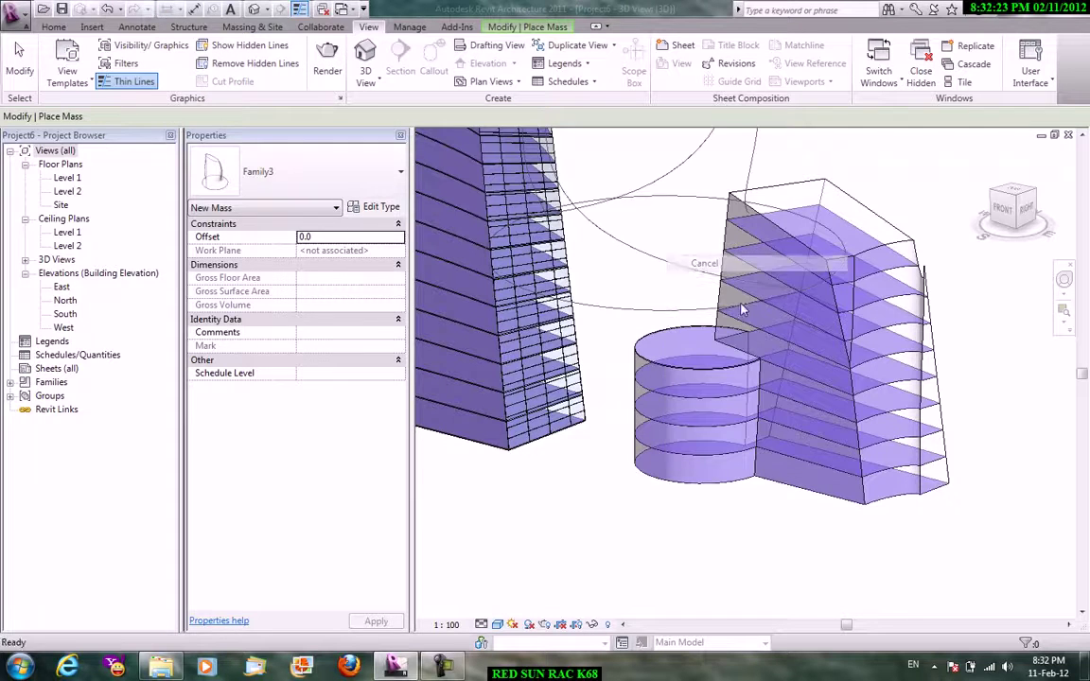
scroll(700, 315, down, 4)
scroll(705, 315, down, 2)
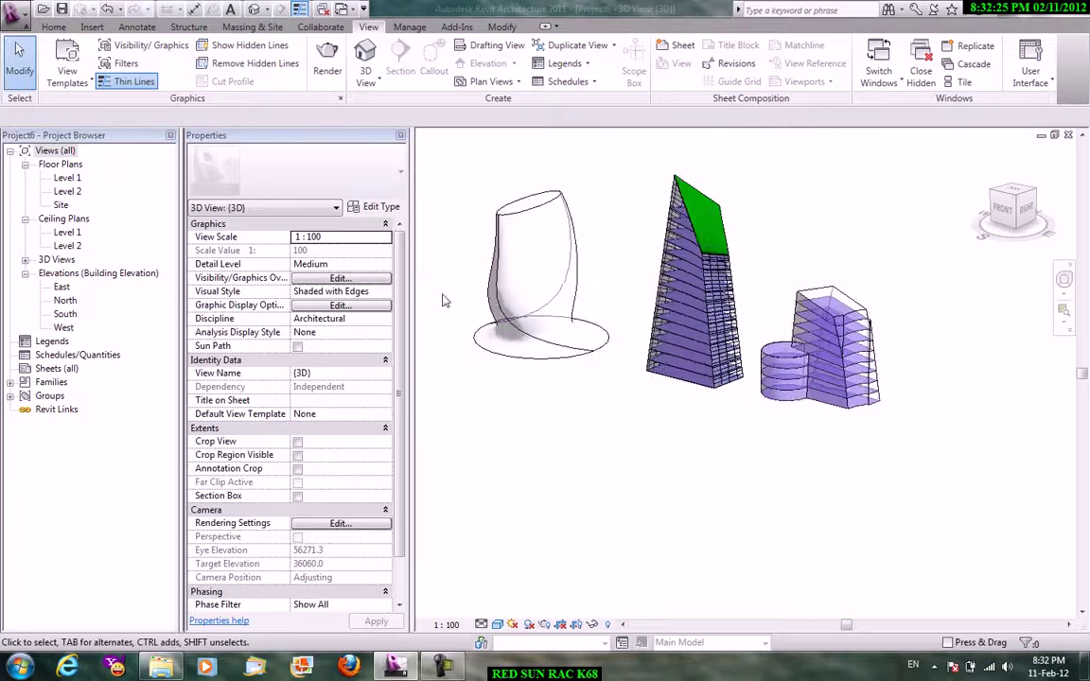
shift+middle_drag(445, 302, 523, 311)
scroll(498, 274, up, 2)
scroll(499, 275, up, 2)
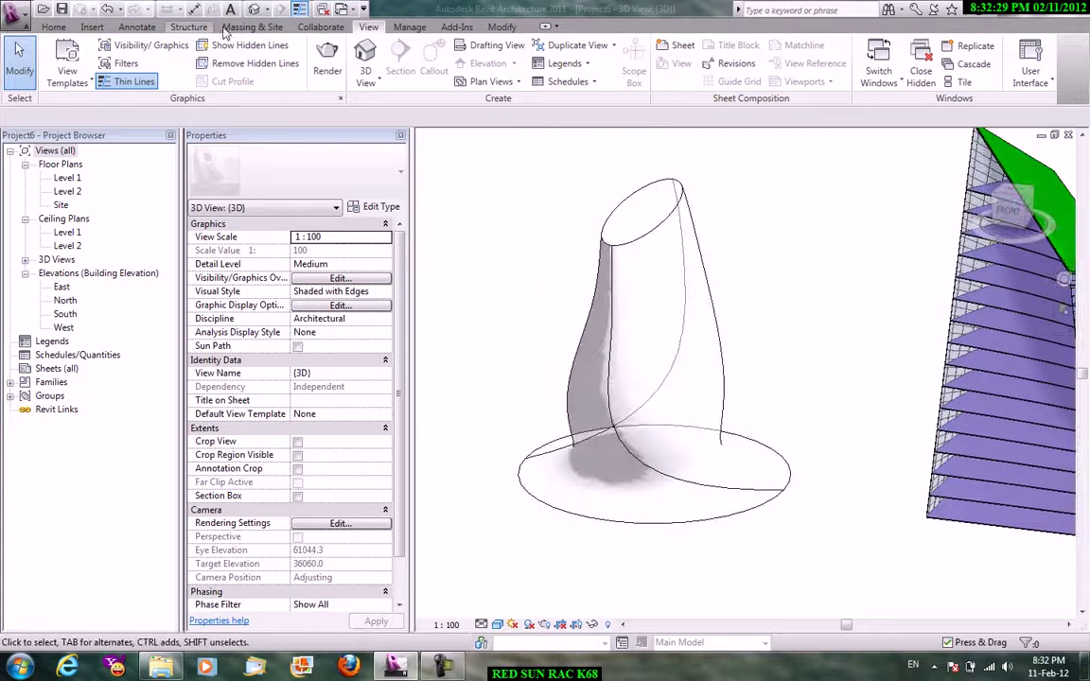
click(252, 27)
Apply a 1500 x 3000mm curtain system to each curved face of the vase mass.
click(155, 64)
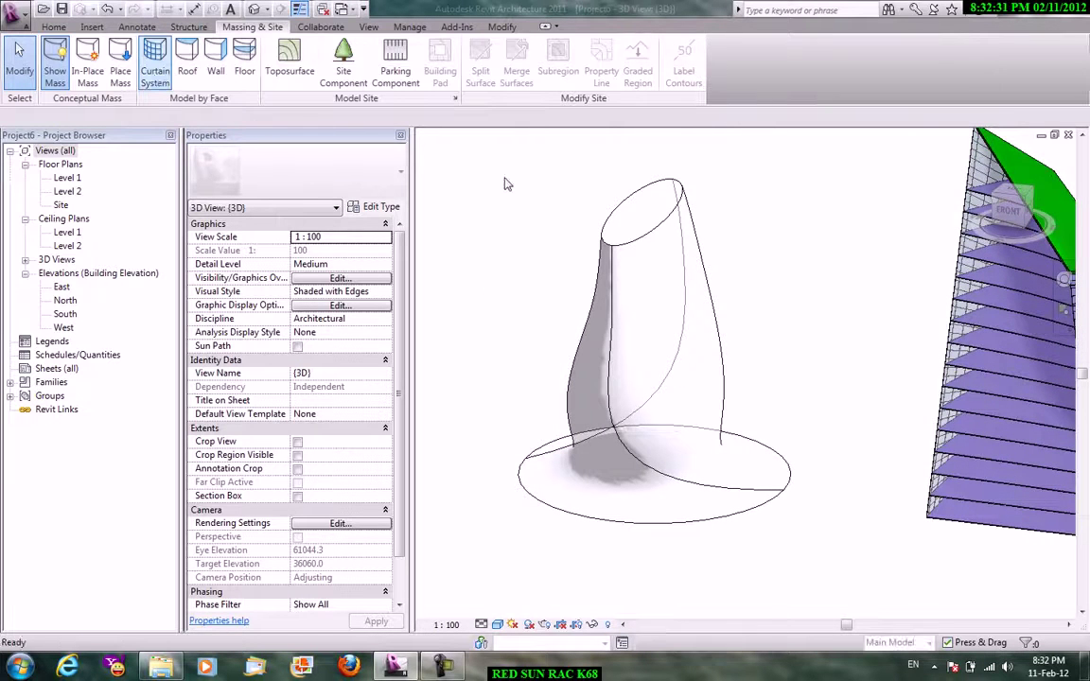
click(669, 225)
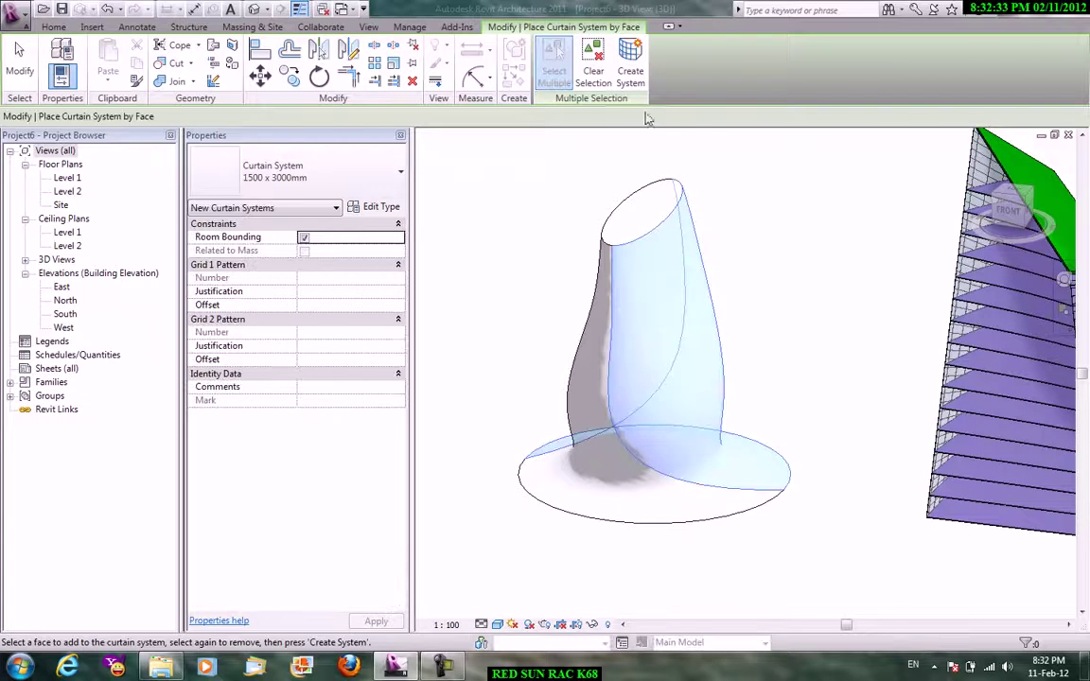
click(634, 80)
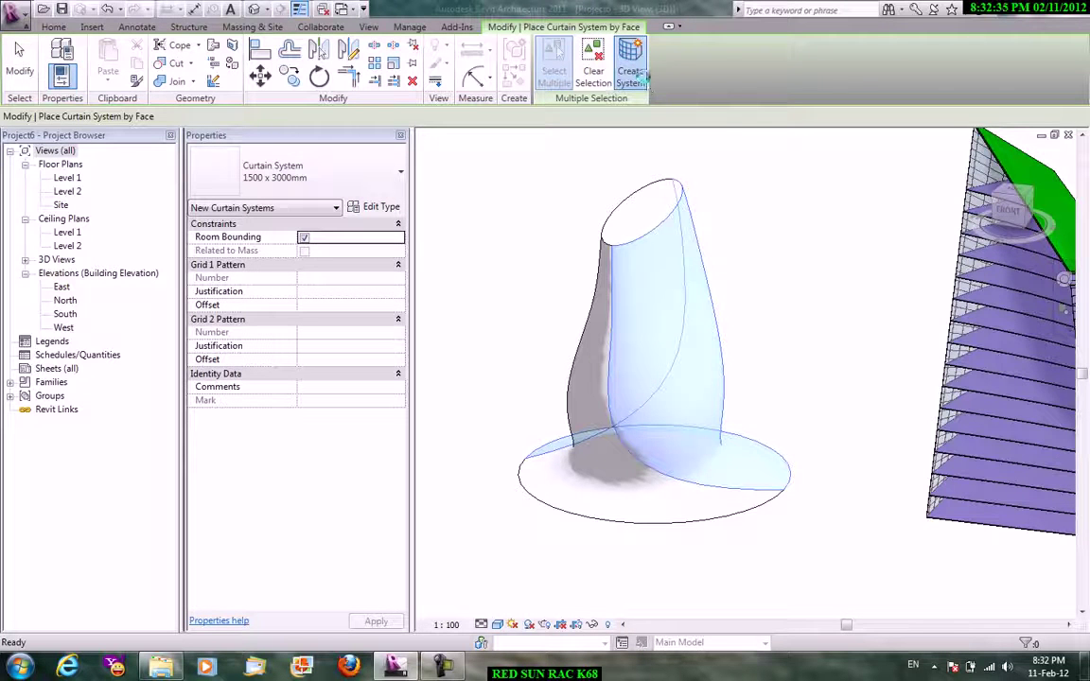
click(645, 80)
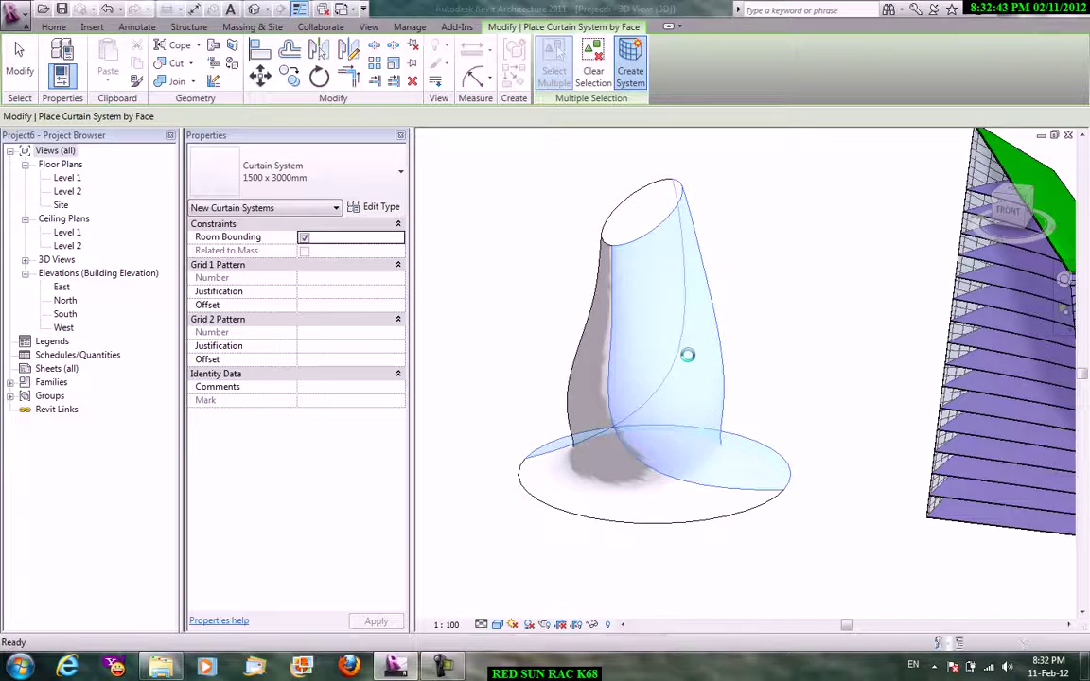
click(690, 361)
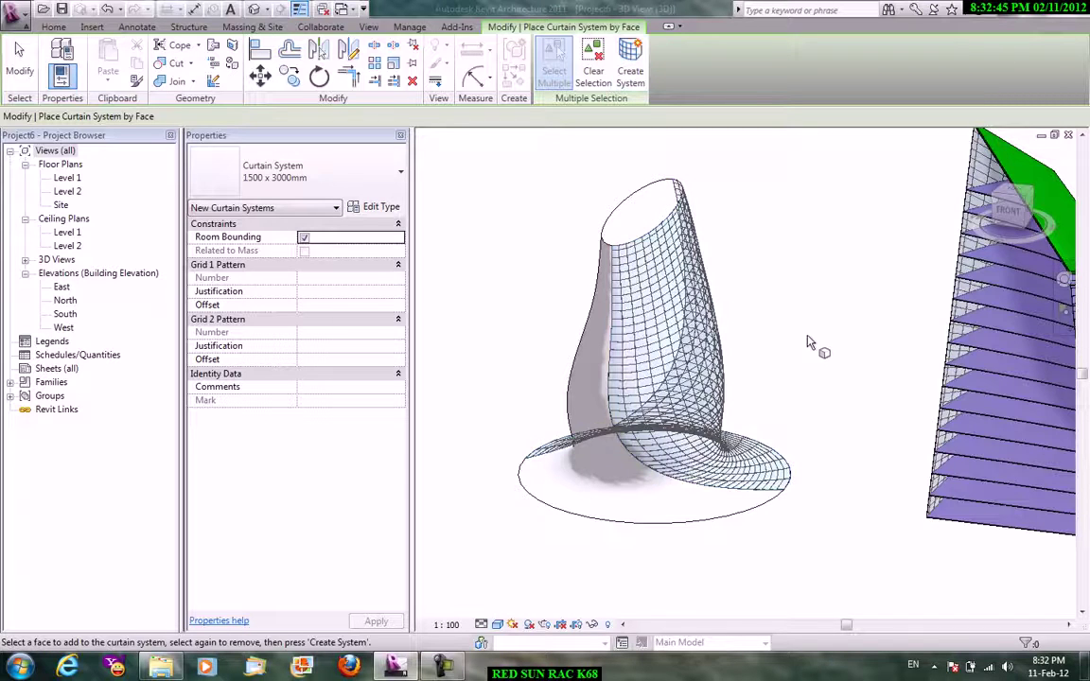
mouse_move(796, 353)
shift+middle_down()
mouse_move(851, 394)
mouse_move(766, 382)
mouse_move(565, 394)
mouse_move(608, 431)
mouse_move(639, 419)
mouse_move(656, 333)
mouse_move(612, 366)
shift+middle_up()
scroll(657, 333, up, 3)
click(612, 366)
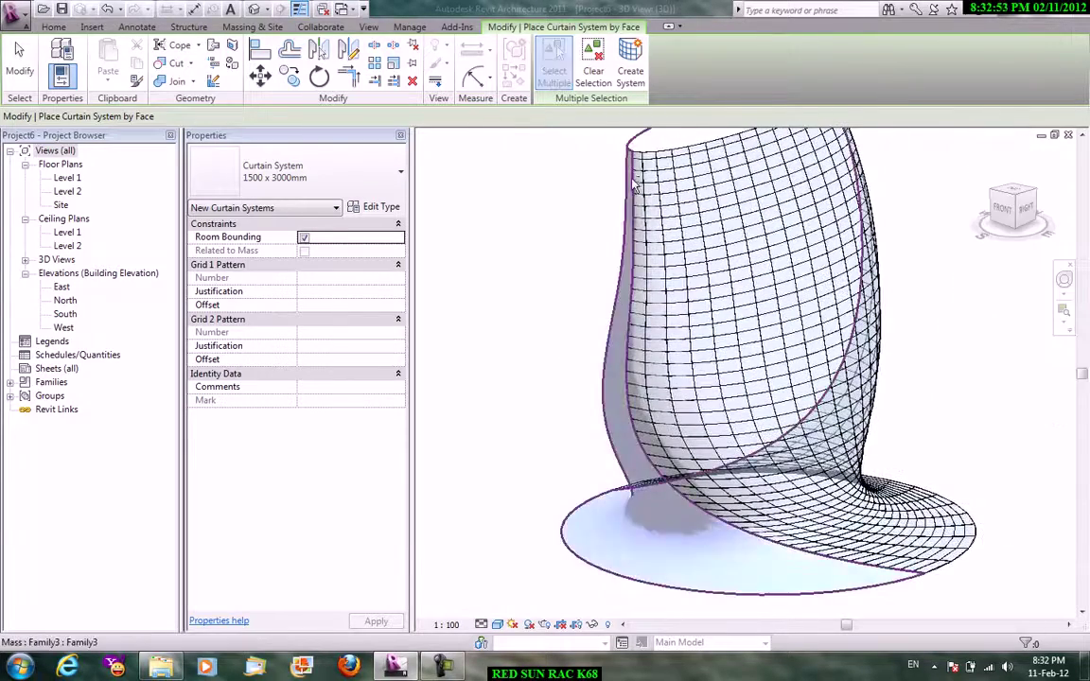
click(633, 76)
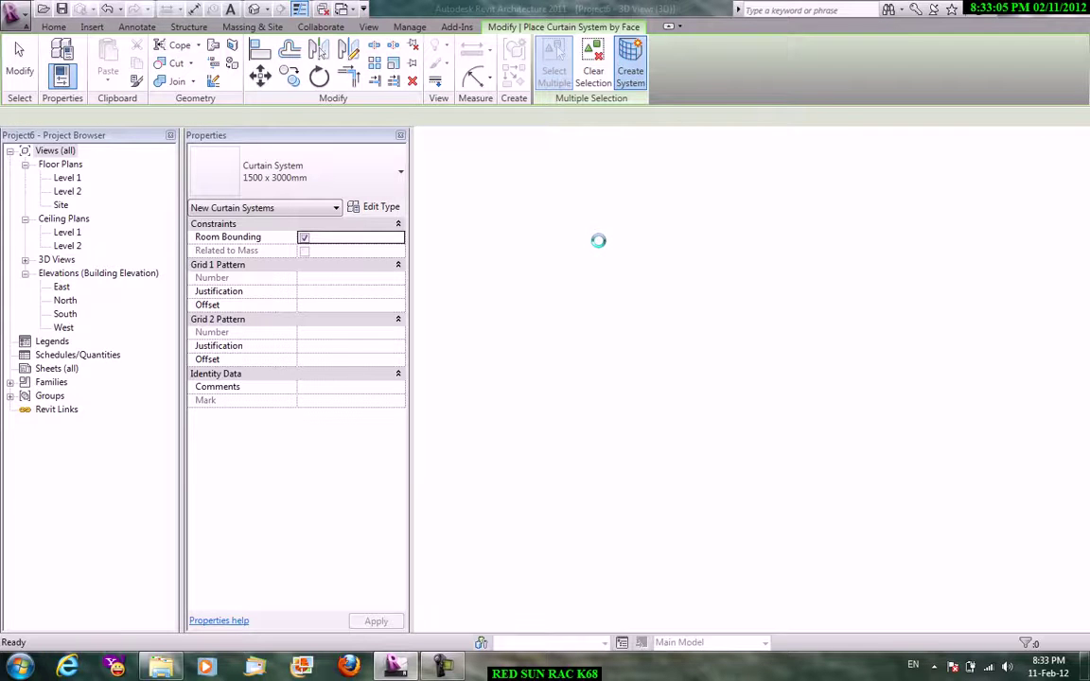
End curtain-system placement, orbit, and window-select the clad vase mass.
right_click(523, 240)
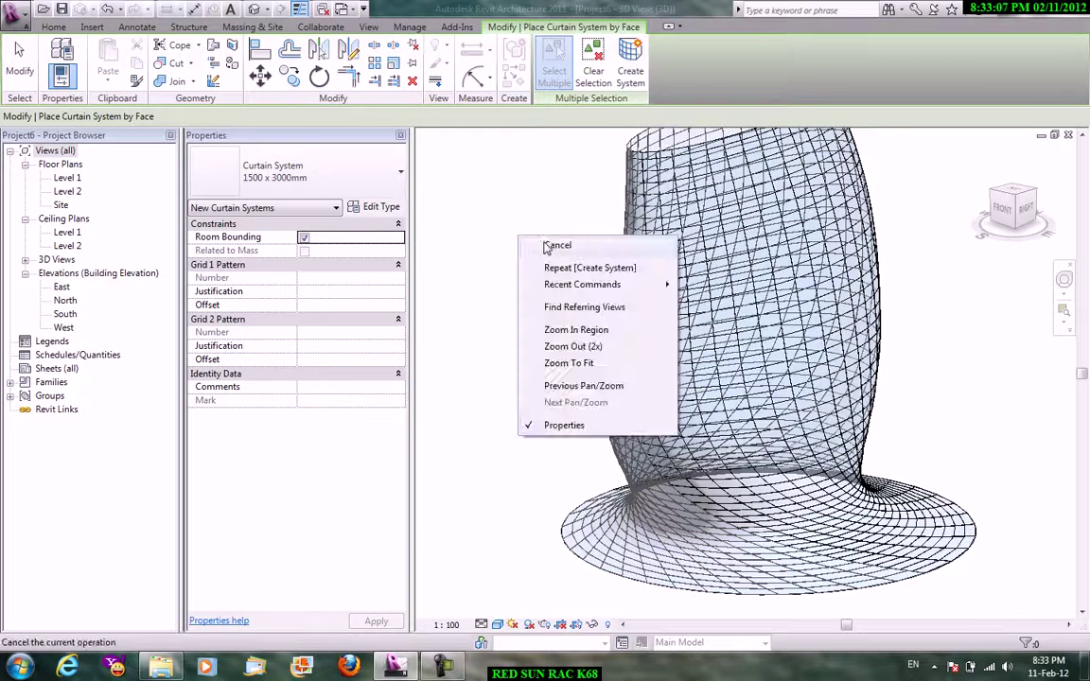
click(557, 245)
right_click(548, 244)
key(Escape)
shift+middle_drag(558, 248, 702, 185)
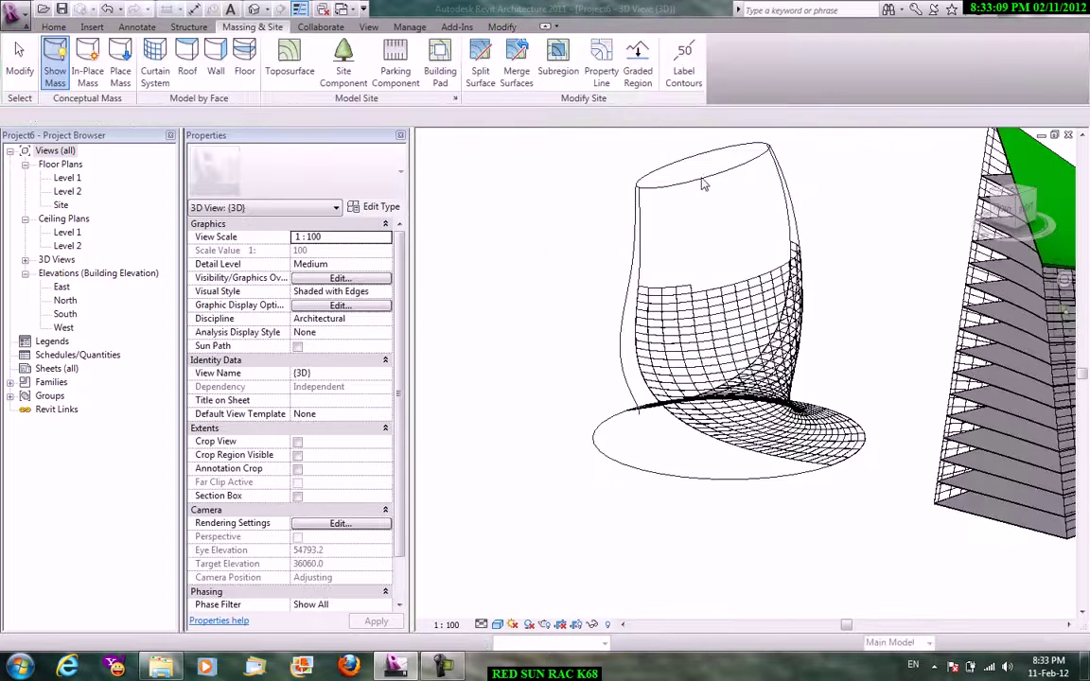
mouse_move(508, 147)
mouse_down()
mouse_move(847, 475)
mouse_move(754, 449)
mouse_up()
Filter the selection so only the Mass category stays selected.
click(553, 78)
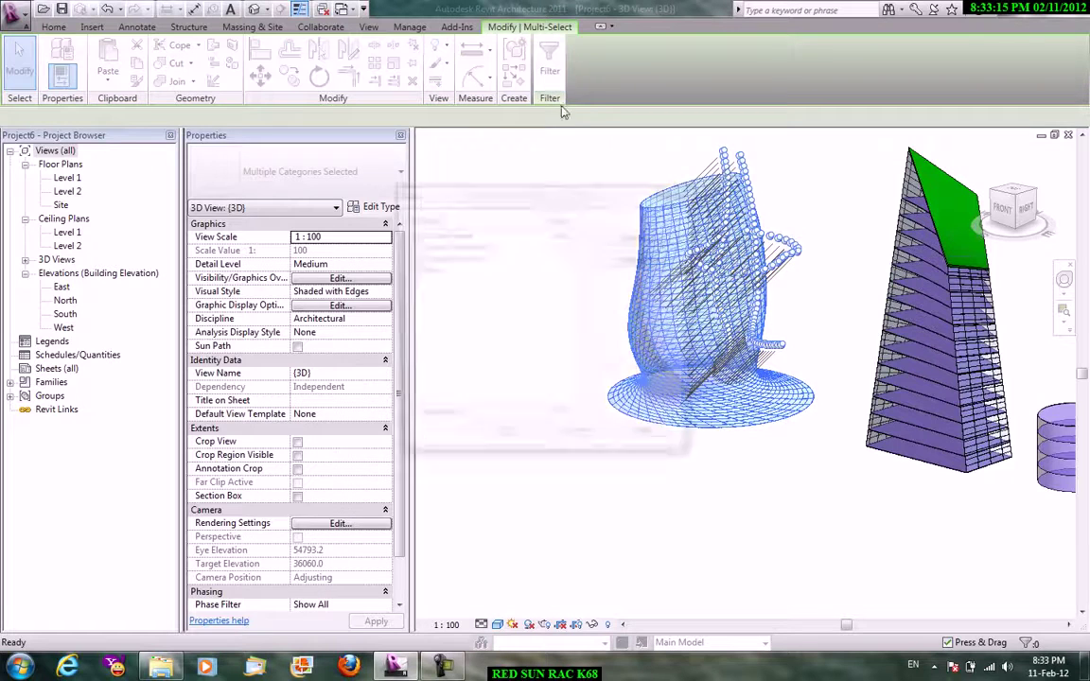
click(624, 258)
click(410, 271)
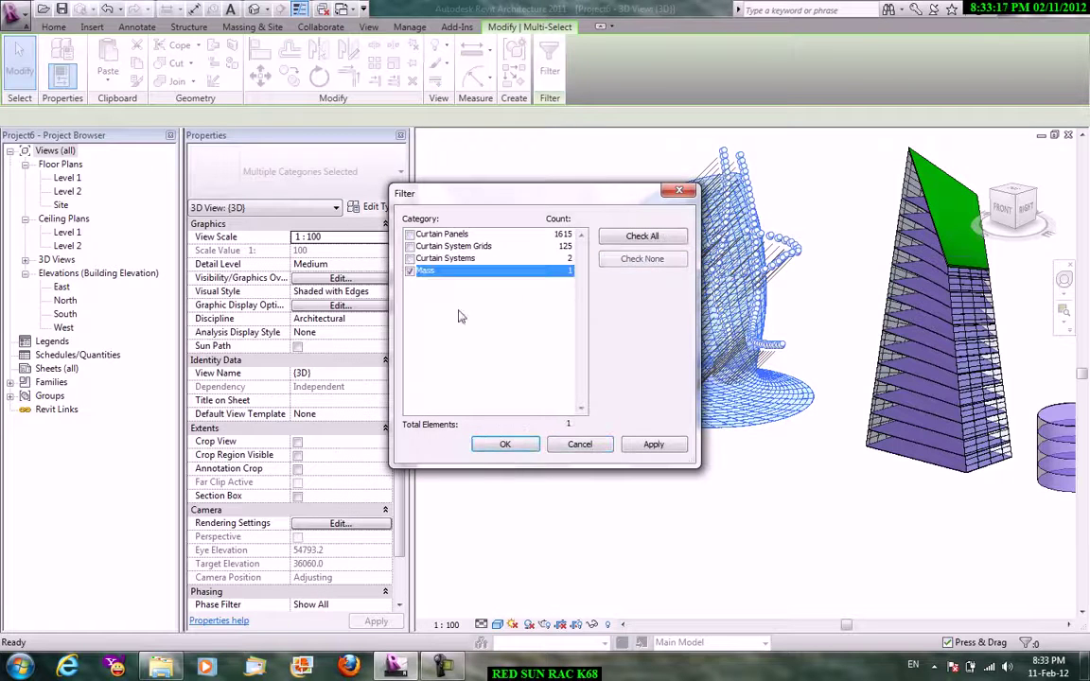
click(504, 443)
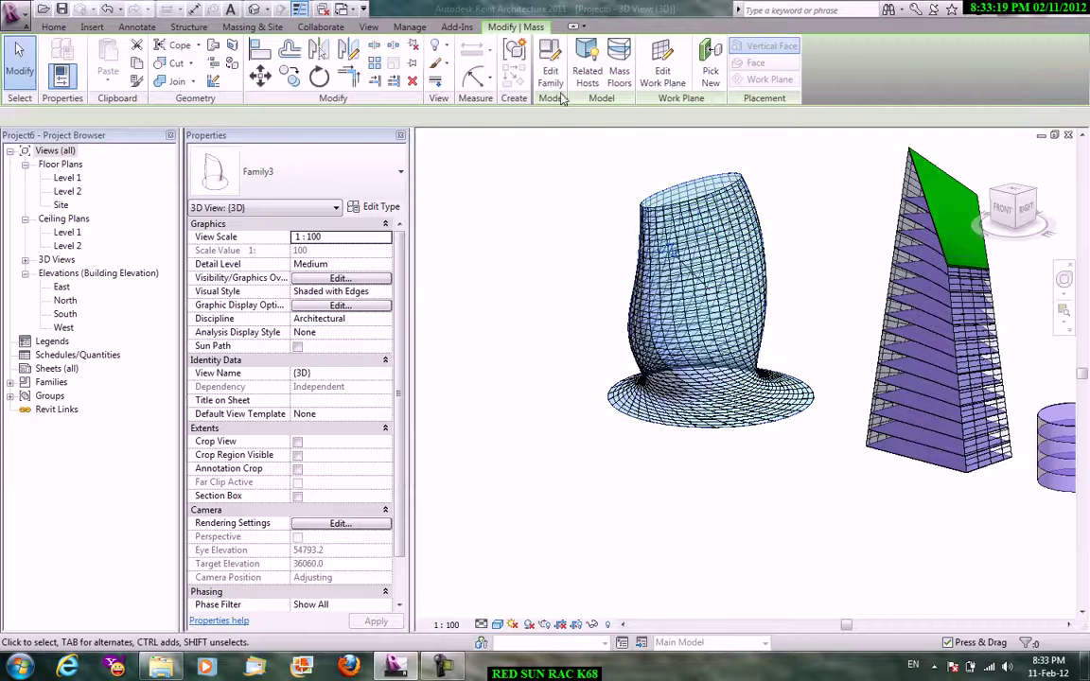
Add mass floors at Level 1 through Level 15, then deselect and orbit to view them.
click(619, 71)
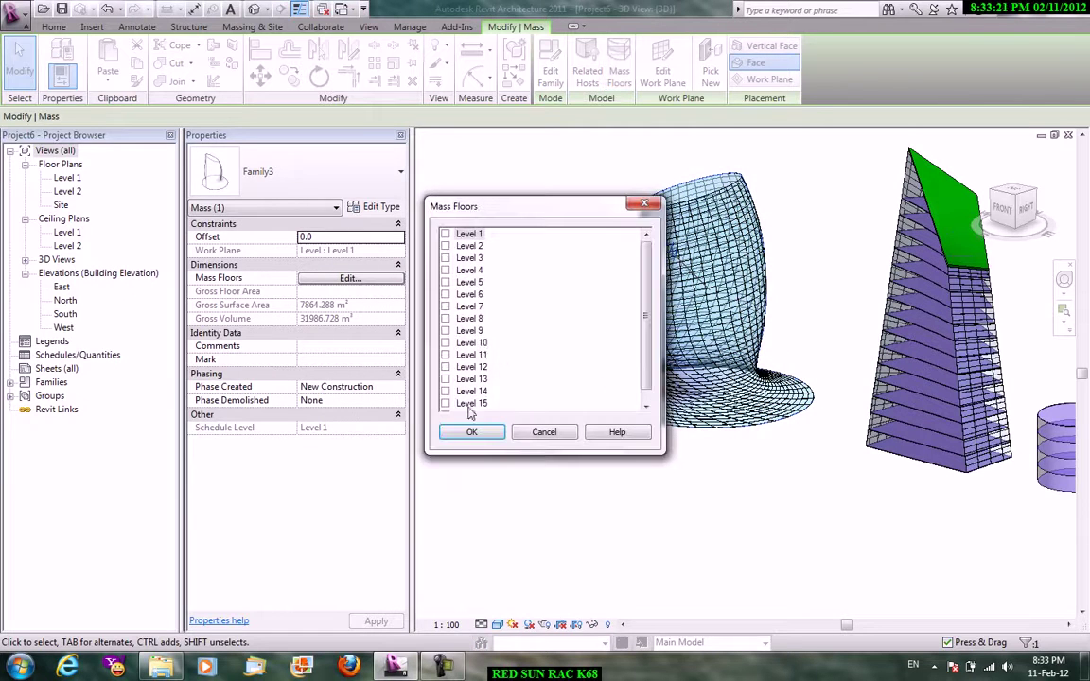
shift+click(469, 405)
click(472, 431)
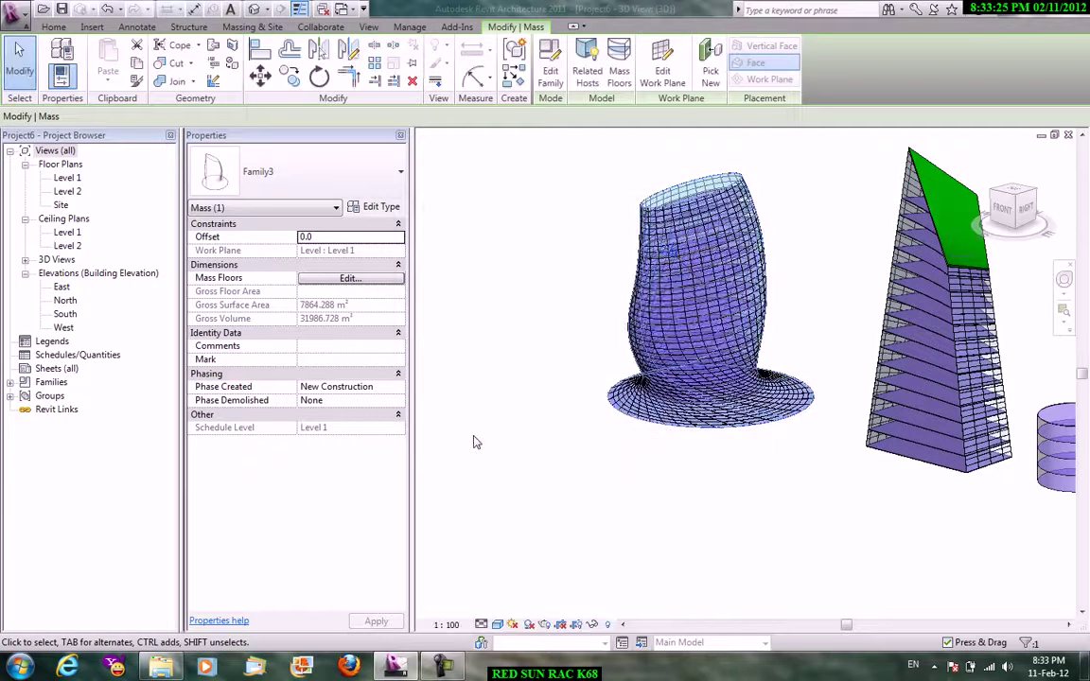
click(516, 329)
scroll(560, 307, up, 2)
click(560, 307)
mouse_move(579, 314)
shift+middle_down()
mouse_move(824, 326)
mouse_move(781, 427)
shift+middle_up()
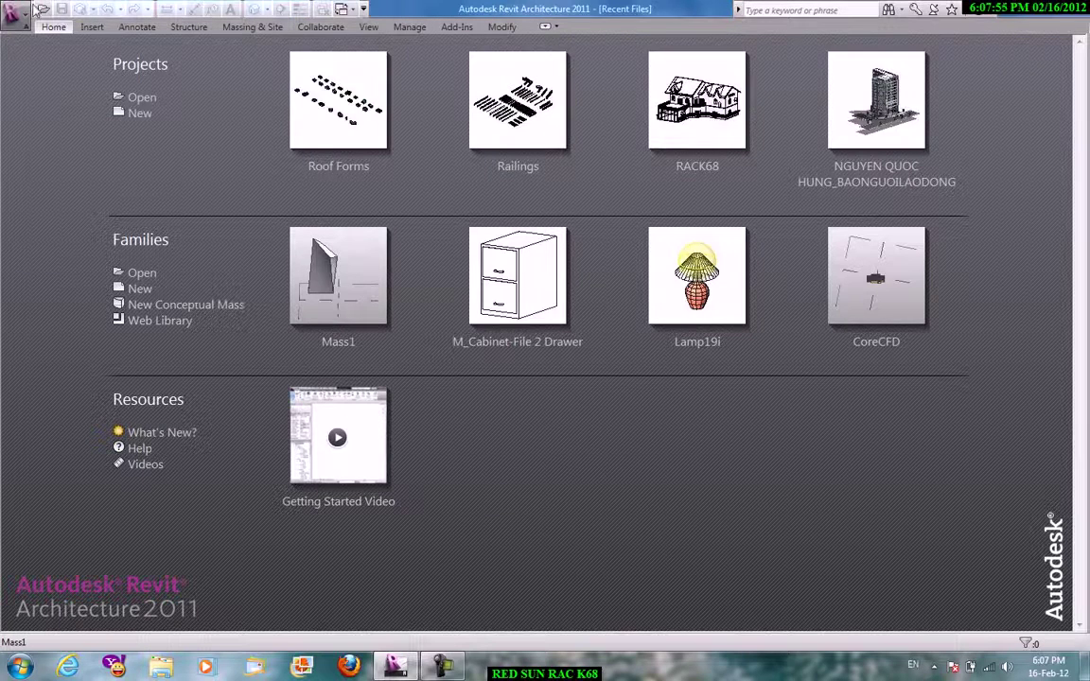
Create a new conceptual mass family from the Metric Mass template.
click(29, 11)
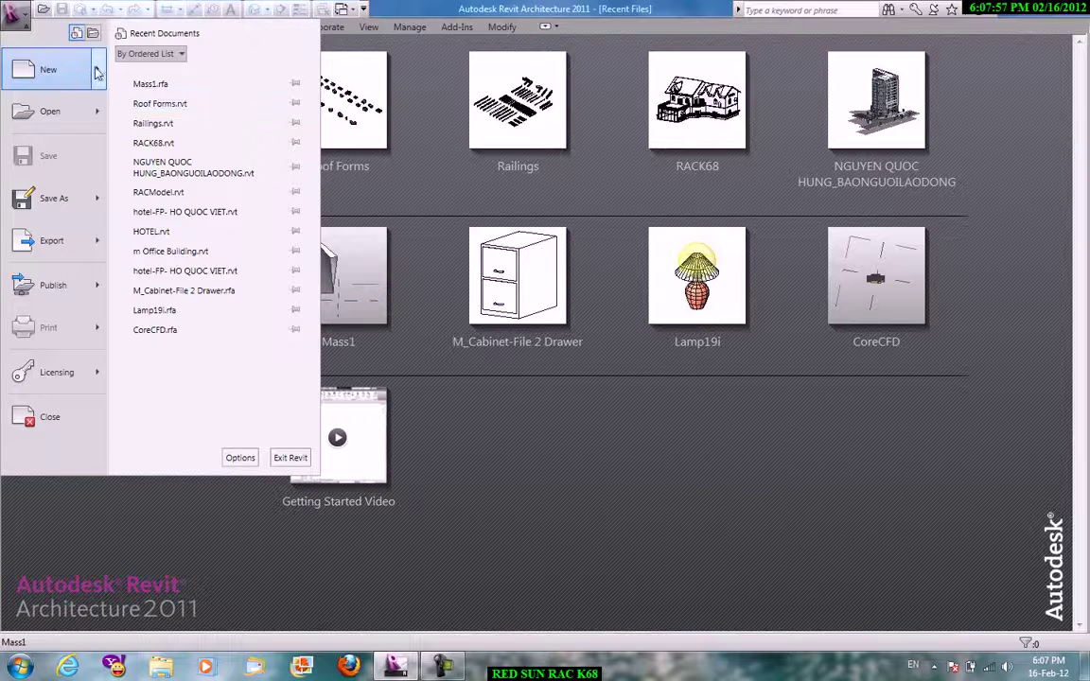
mouse_move(96, 70)
key(Escape)
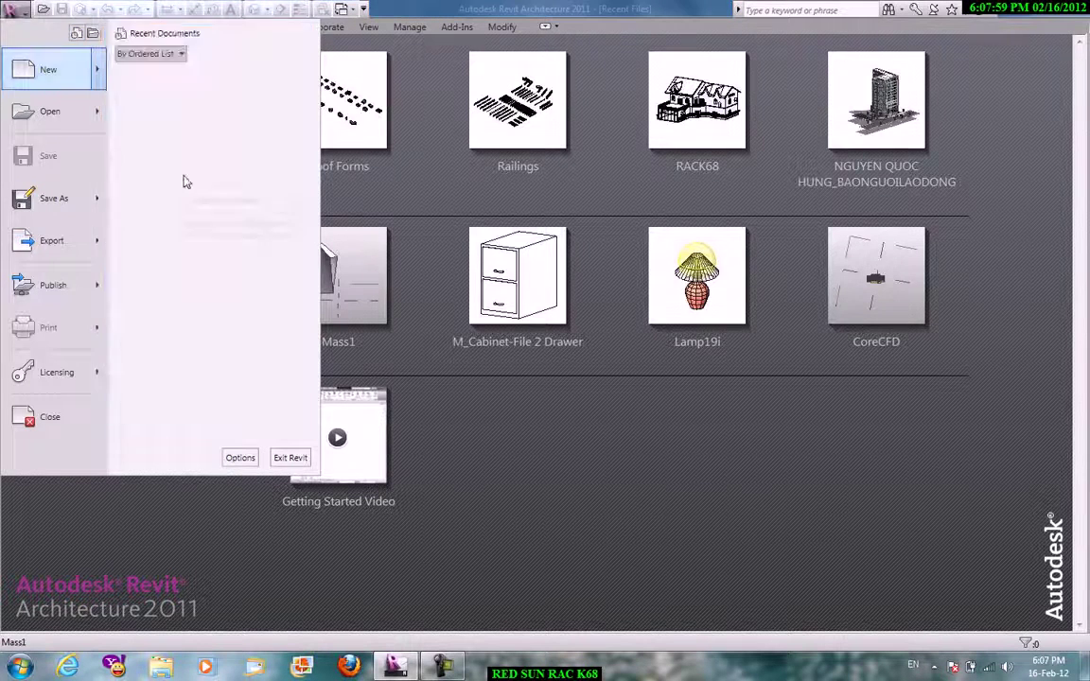
key(Escape)
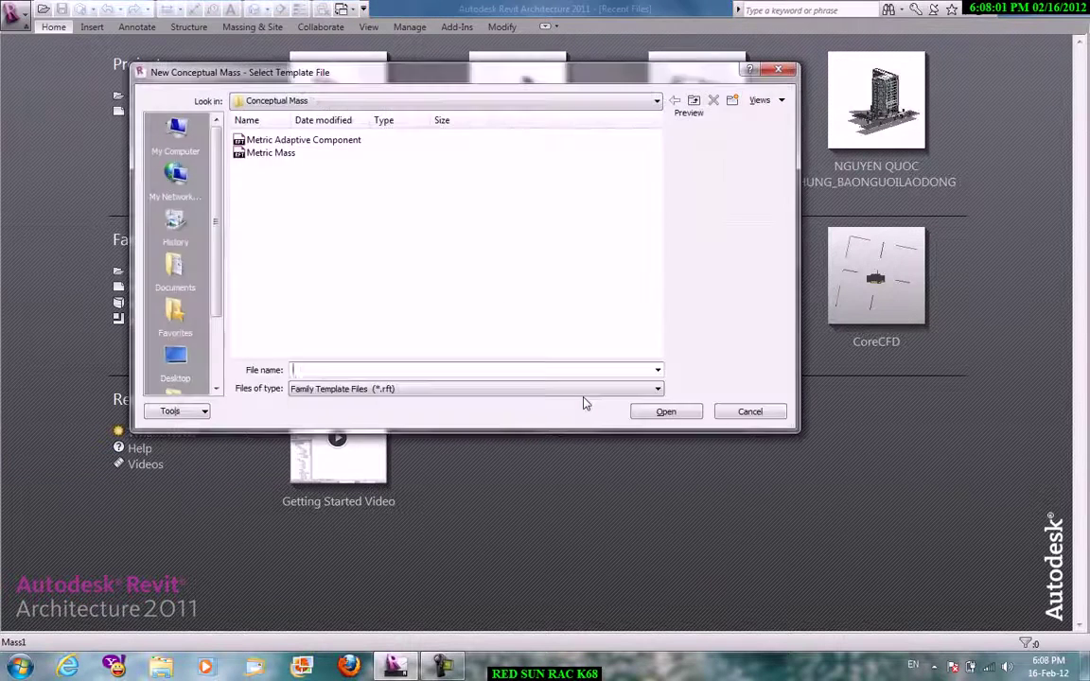
click(276, 152)
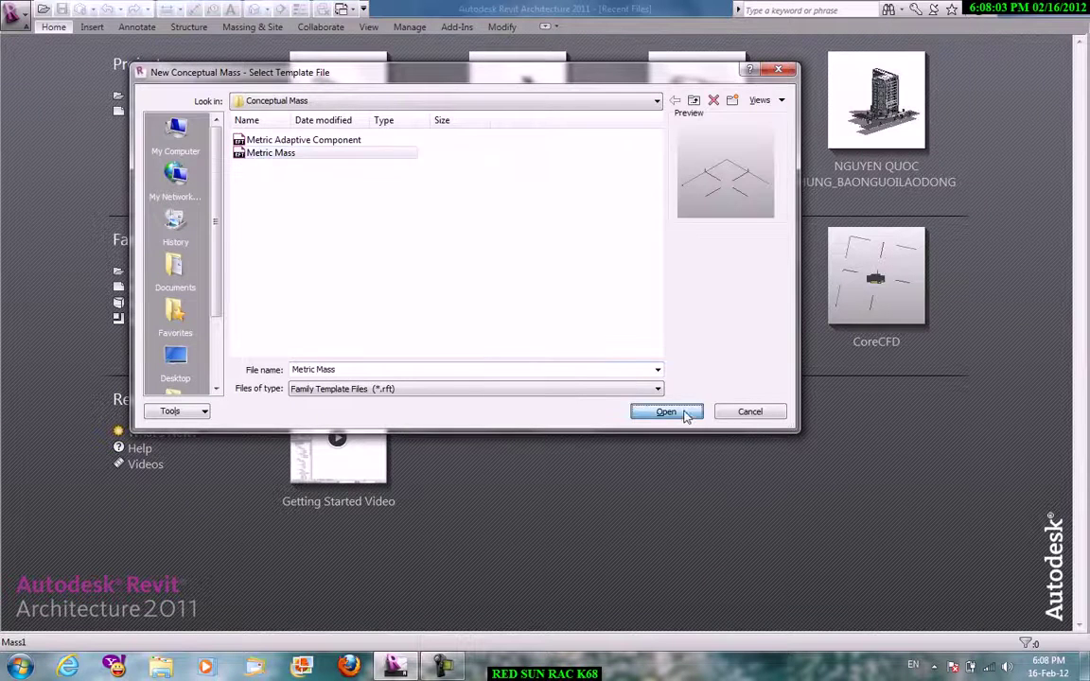
click(667, 411)
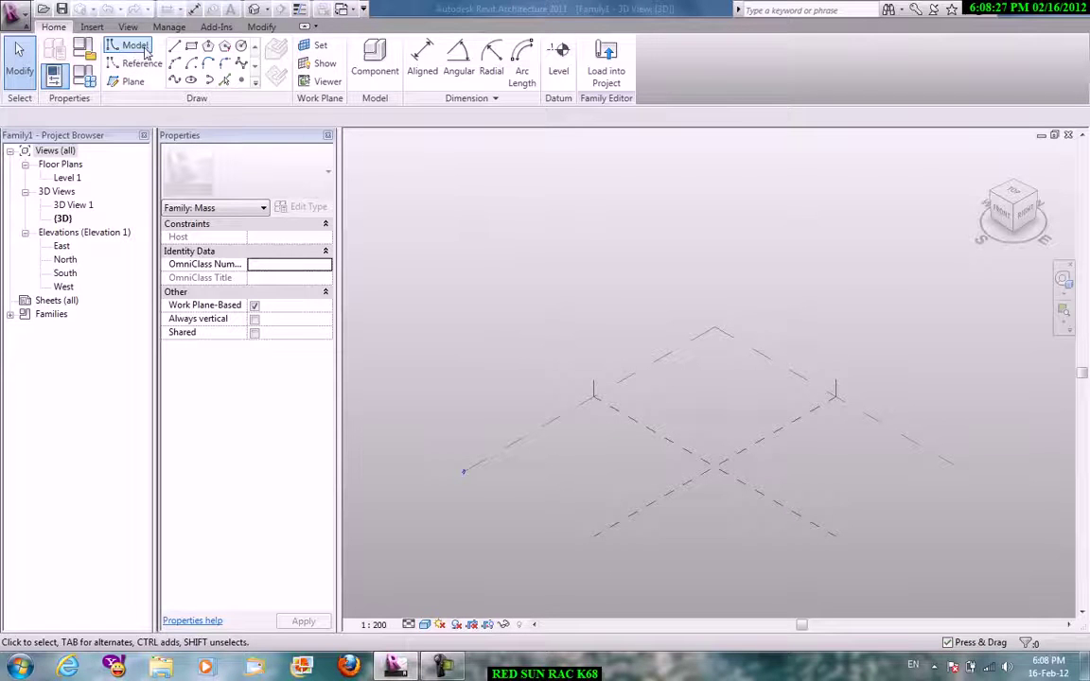
Set the vertical reference plane as the work plane and show it, then pan and orbit.
click(320, 45)
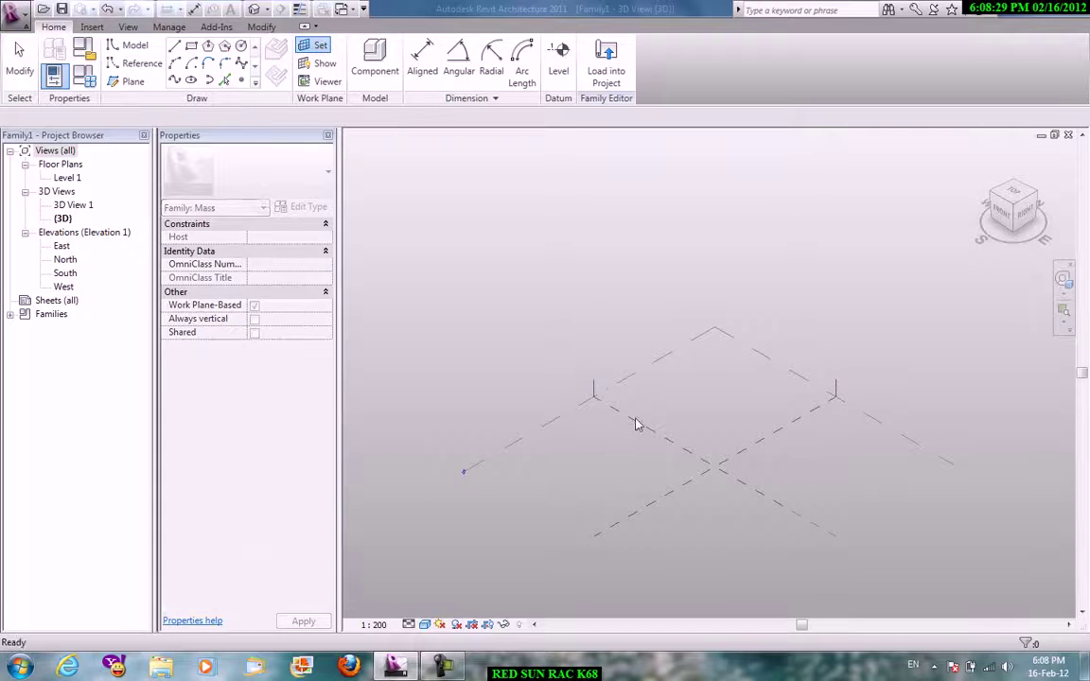
click(635, 425)
click(324, 63)
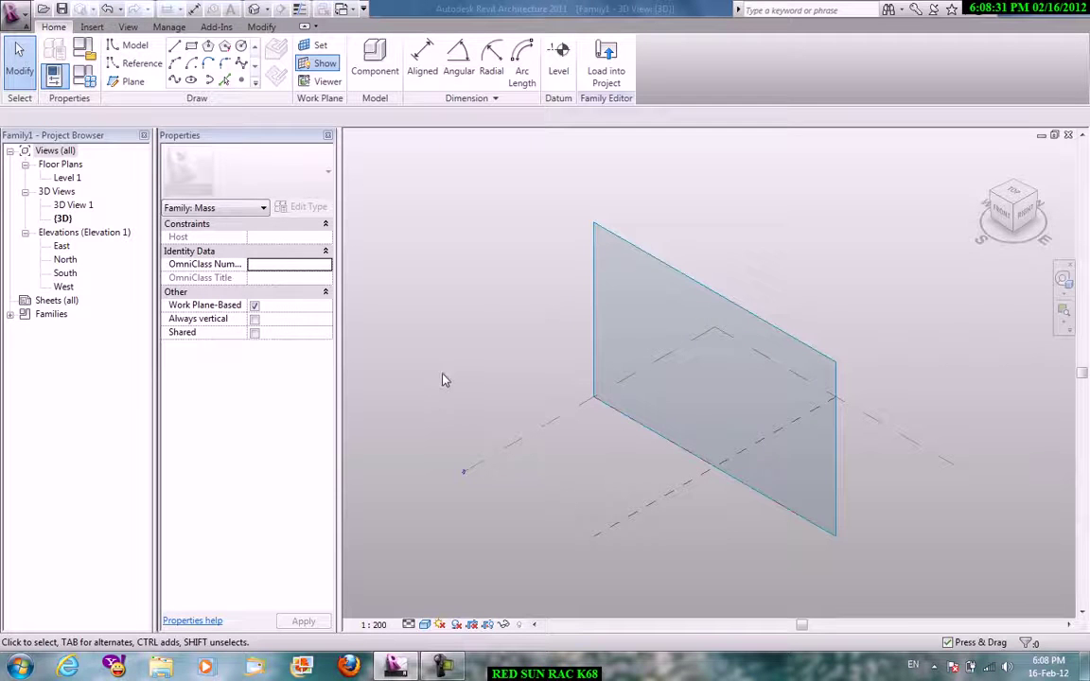
middle_drag(571, 334, 579, 268)
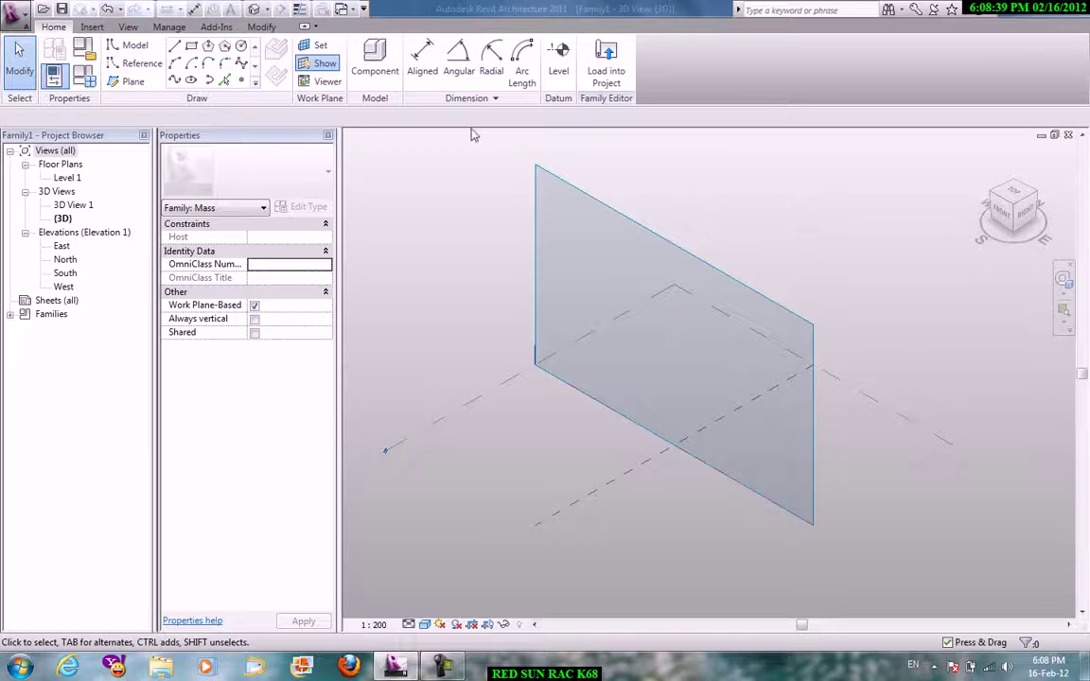
drag(903, 194, 915, 401)
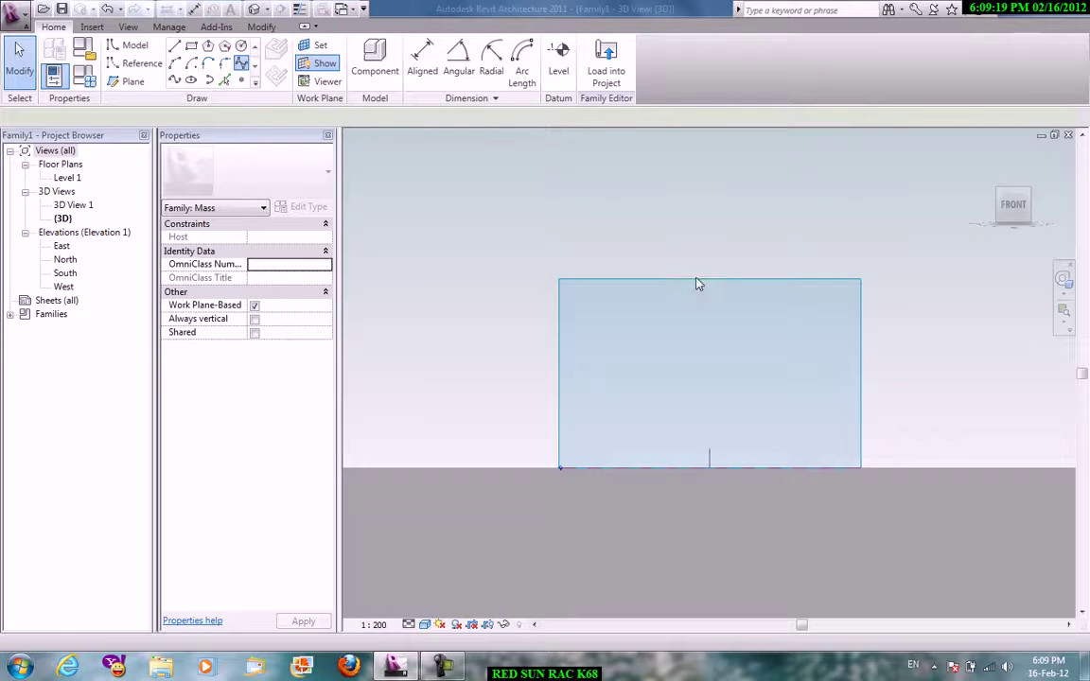
Draw a three-point wavy spline on the work plane ending on Level 1, then return to isometric 3D.
click(683, 324)
click(720, 390)
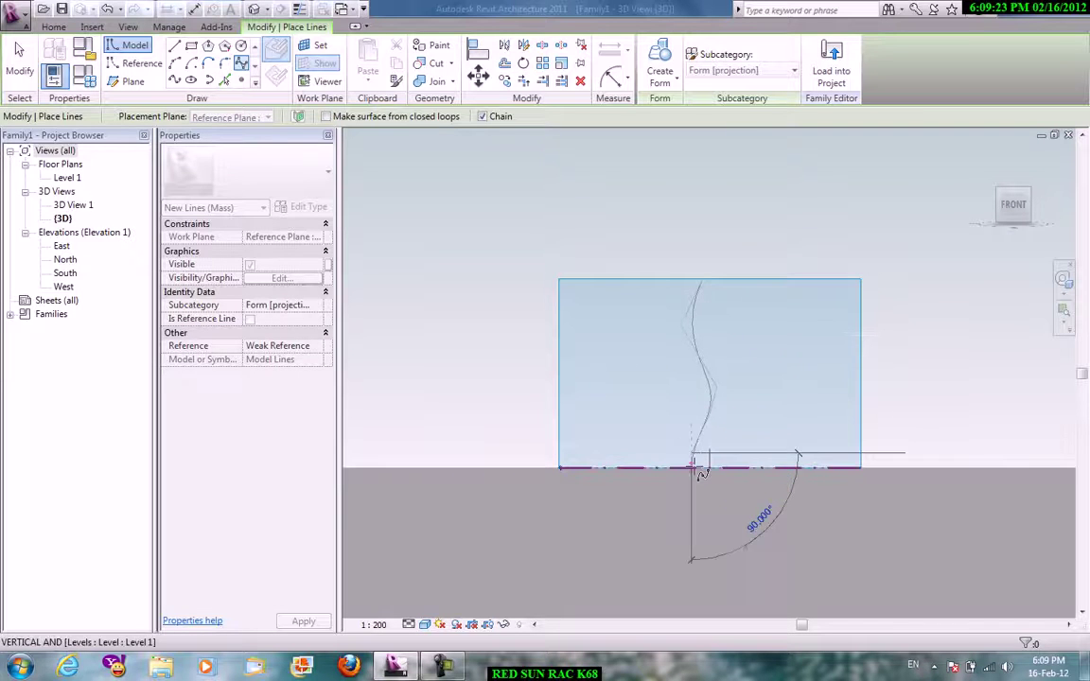
click(691, 467)
right_click(759, 396)
click(793, 401)
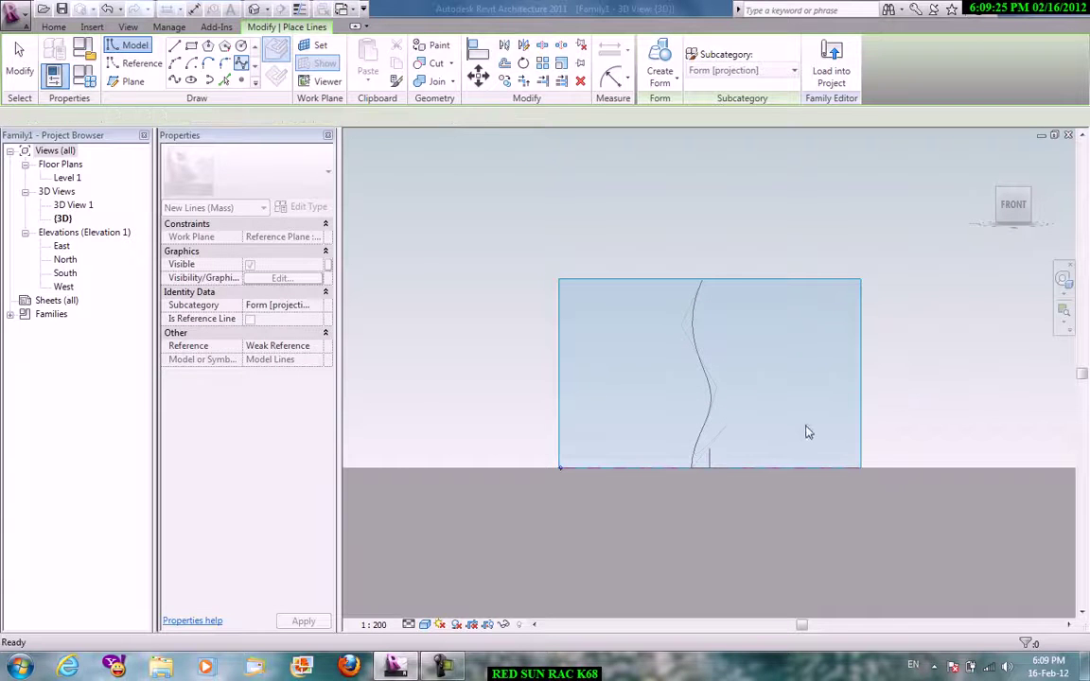
right_click(694, 211)
click(714, 221)
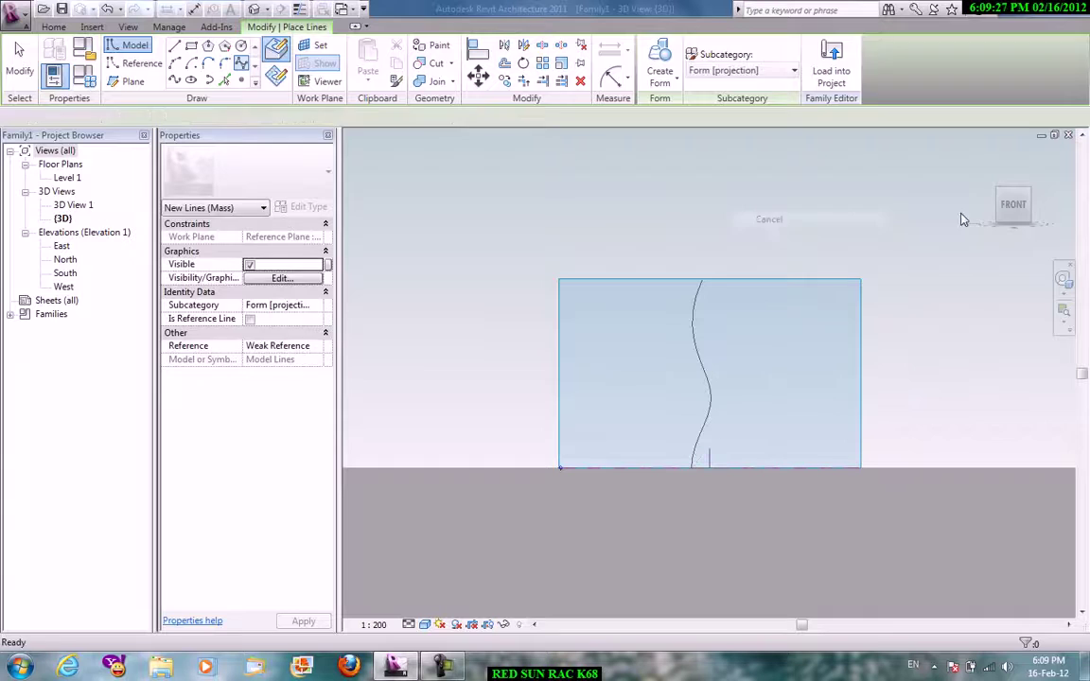
click(1031, 204)
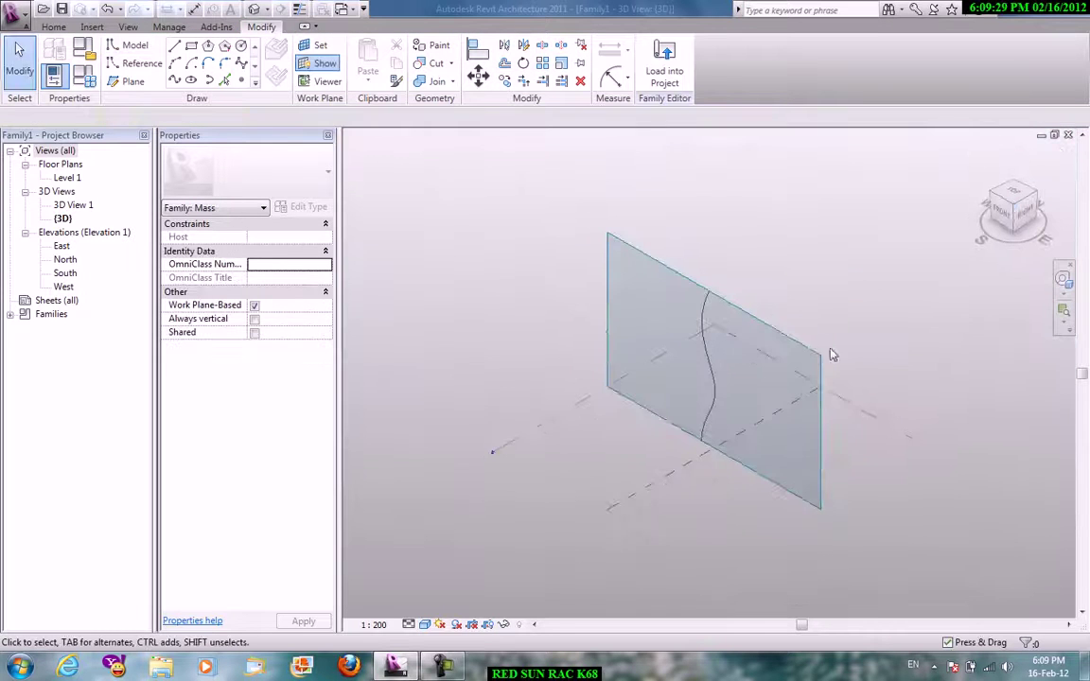
Set the work plane at the spline's lower end.
click(315, 45)
scroll(731, 503, up, 1)
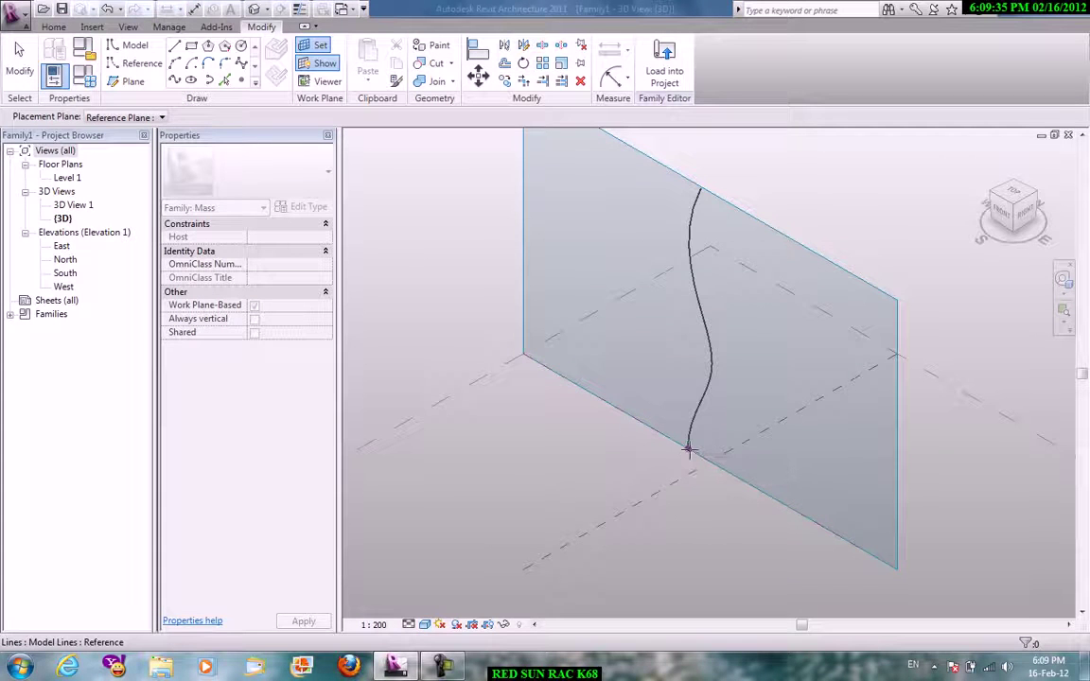
click(688, 451)
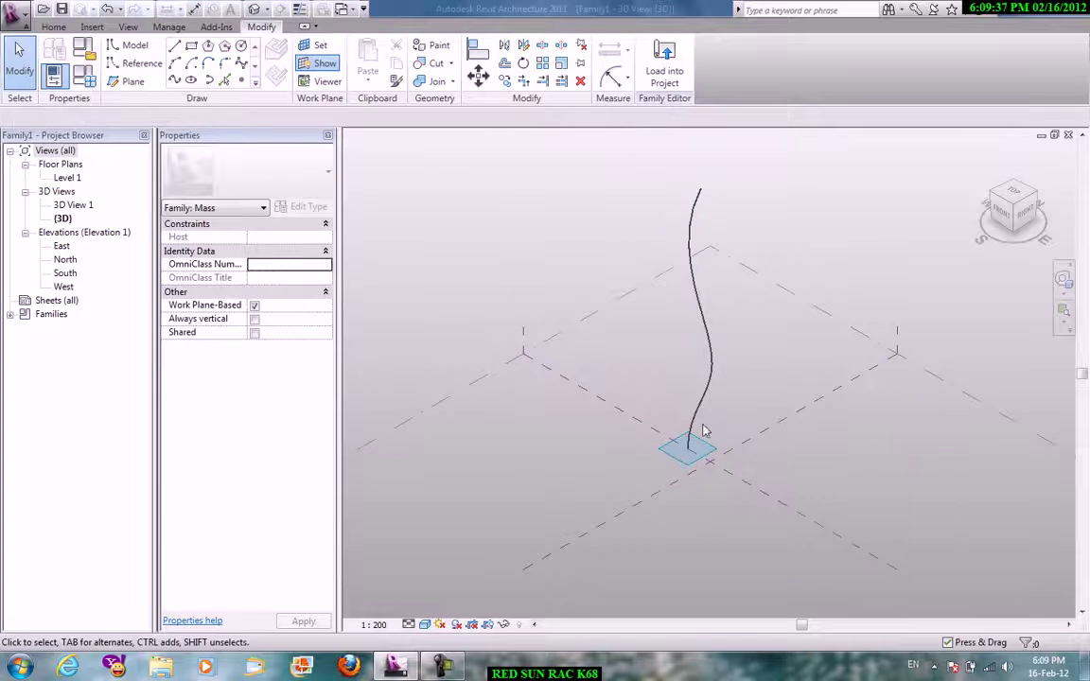
Add a control point on the spline's upper part and drag it to reshape the curve.
right_click(409, 192)
click(435, 187)
click(701, 284)
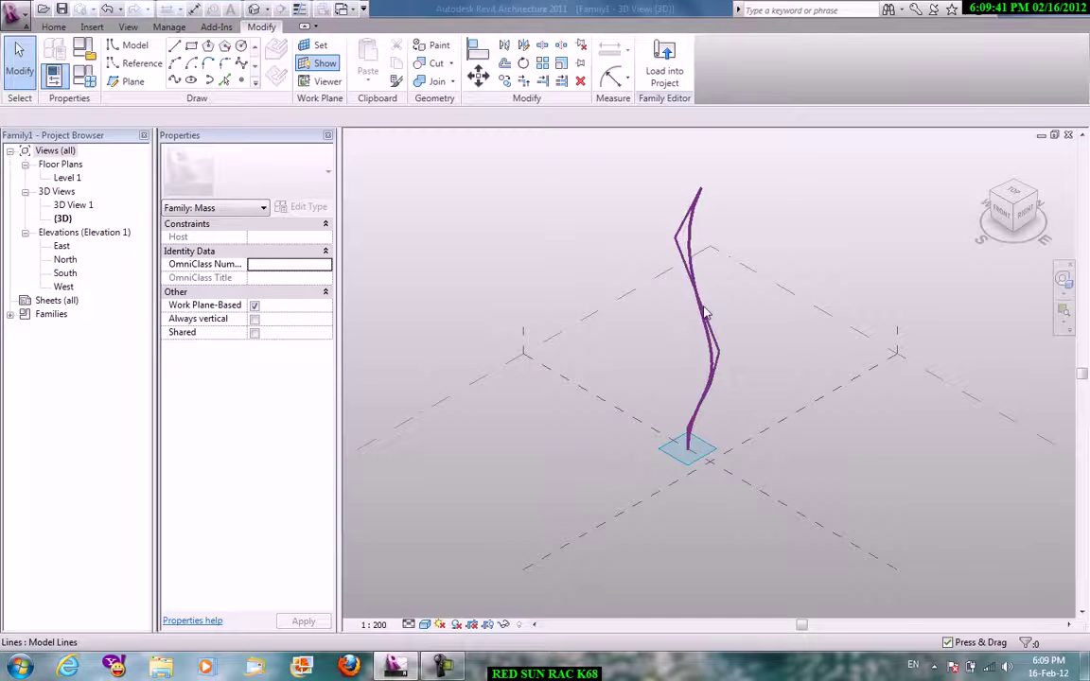
click(689, 237)
right_click(682, 229)
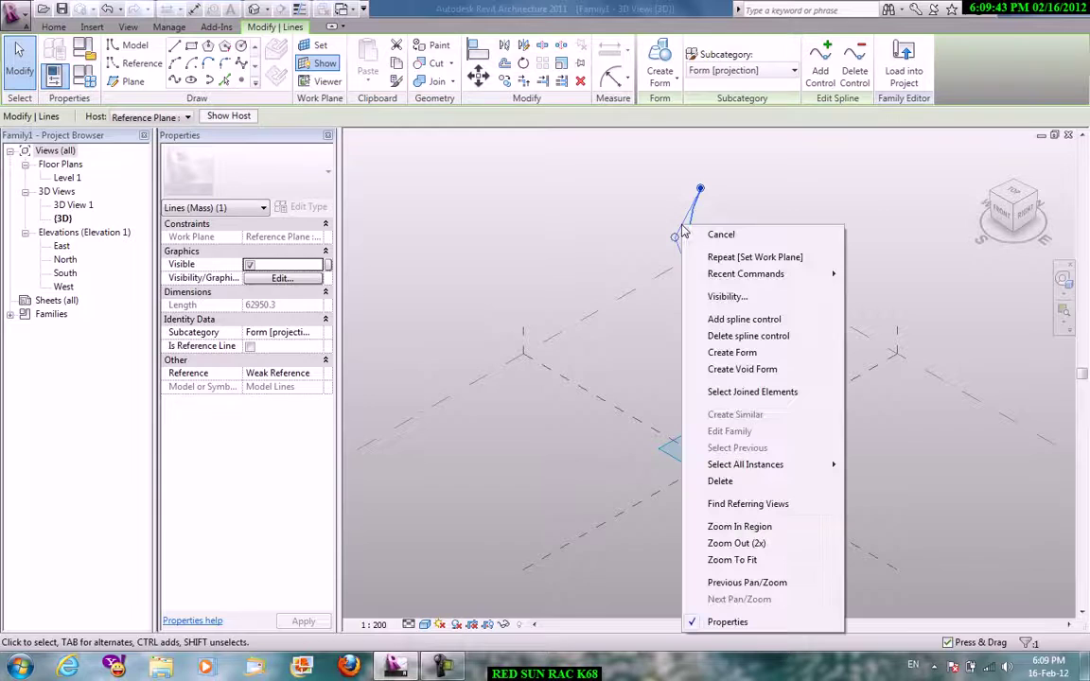
click(752, 318)
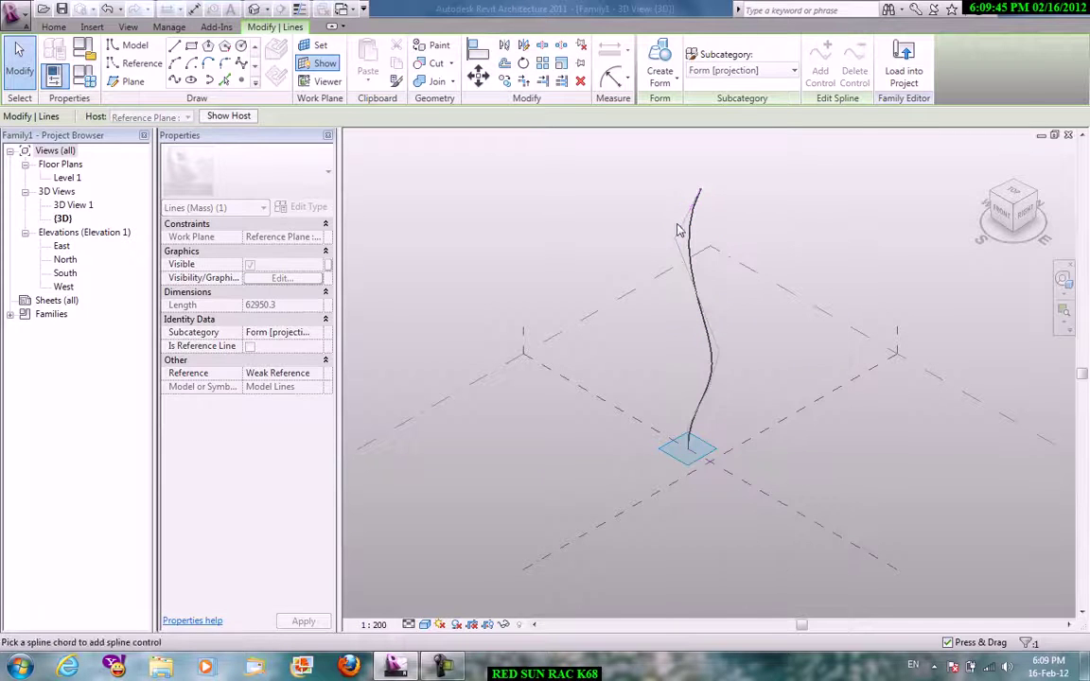
click(688, 238)
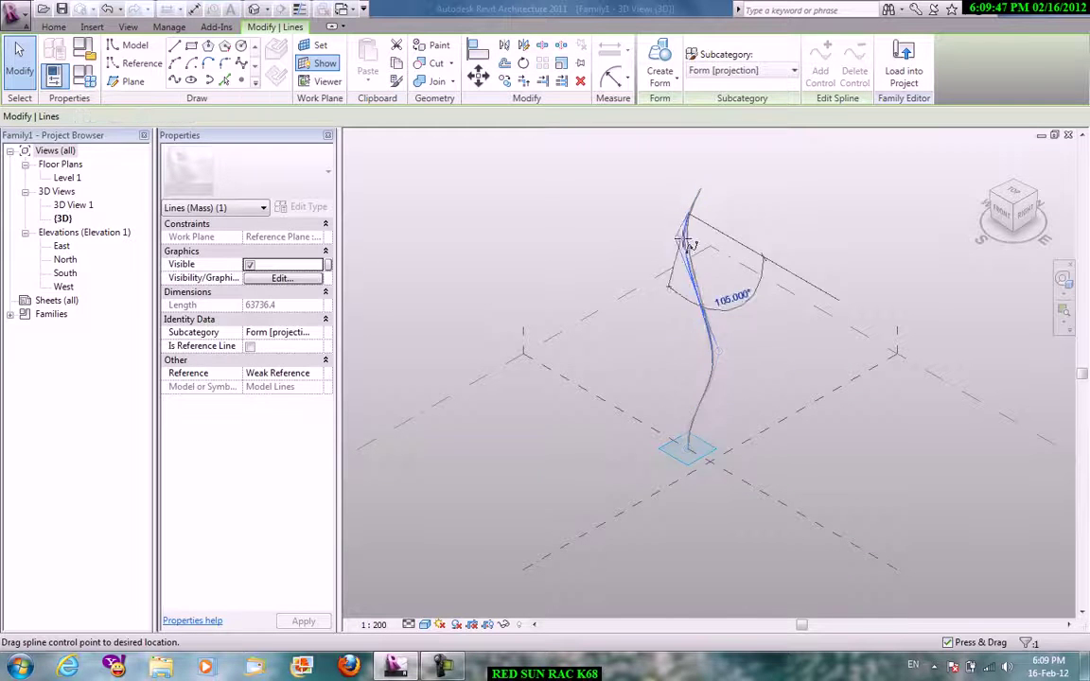
drag(687, 244, 709, 349)
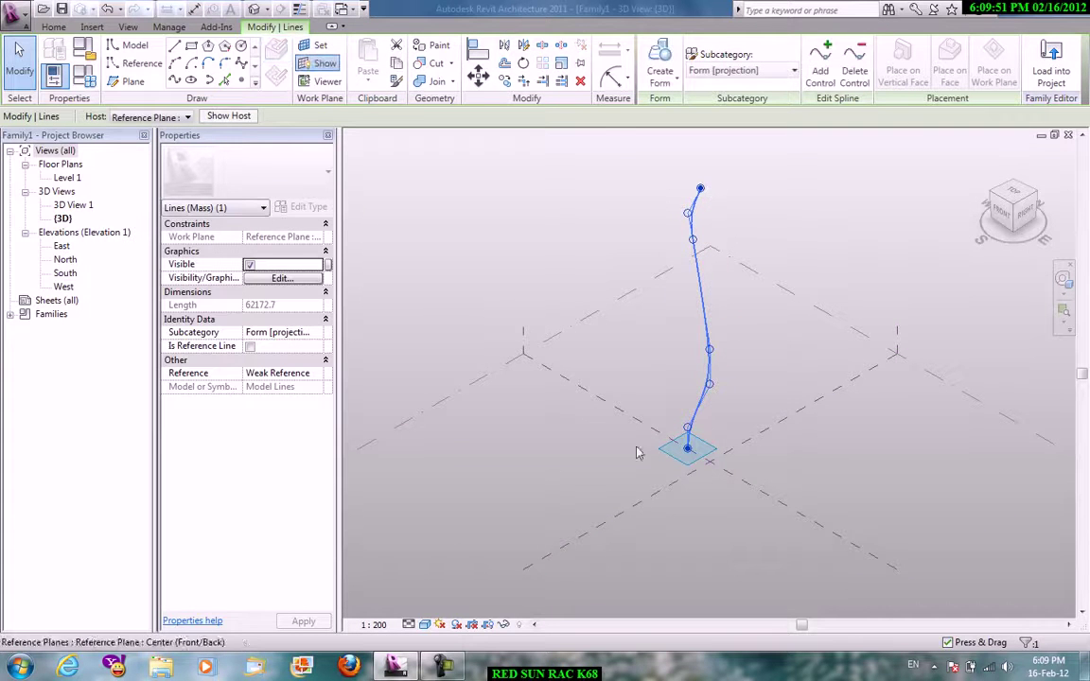
right_click(563, 205)
click(570, 207)
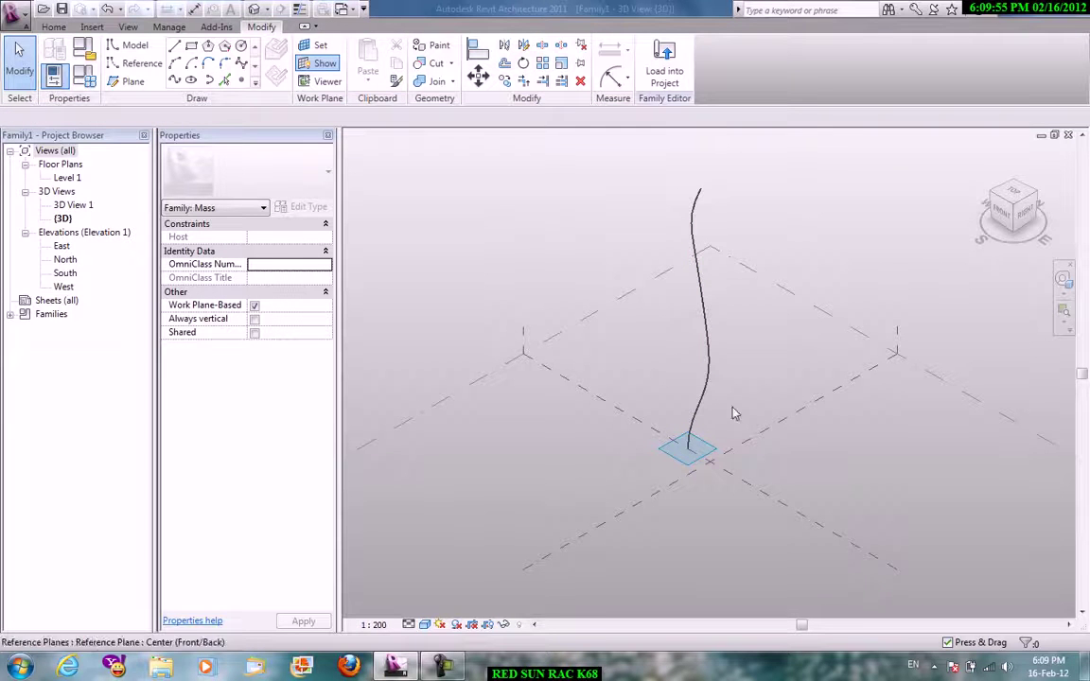
Start a circle at the spline's base, then cancel it.
scroll(677, 448, up, 2)
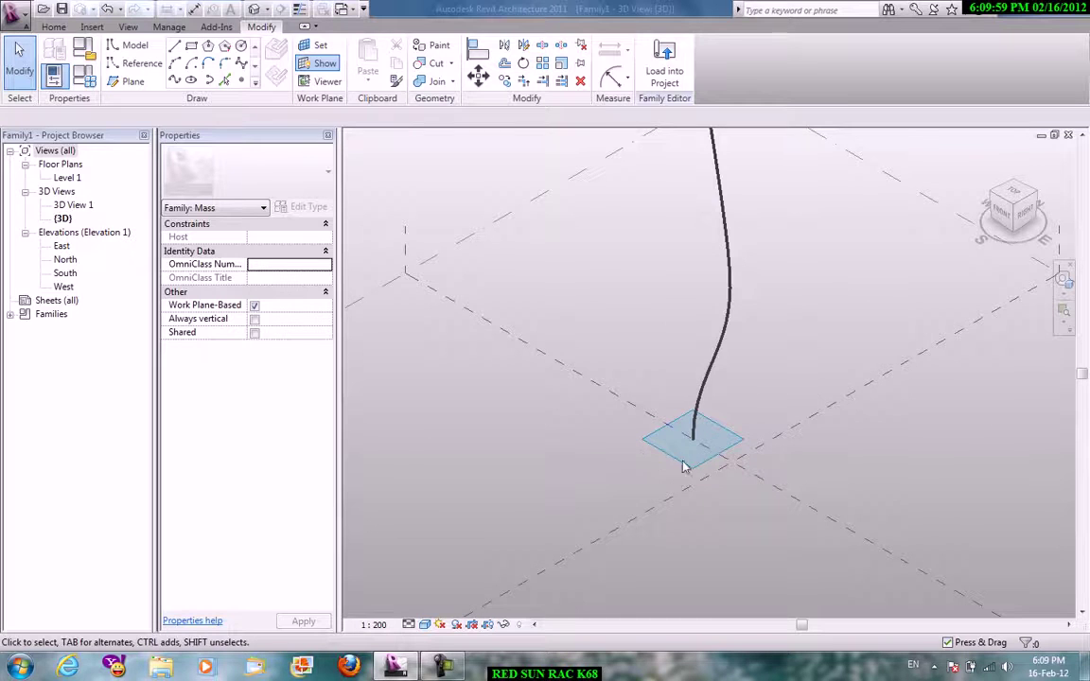
click(241, 45)
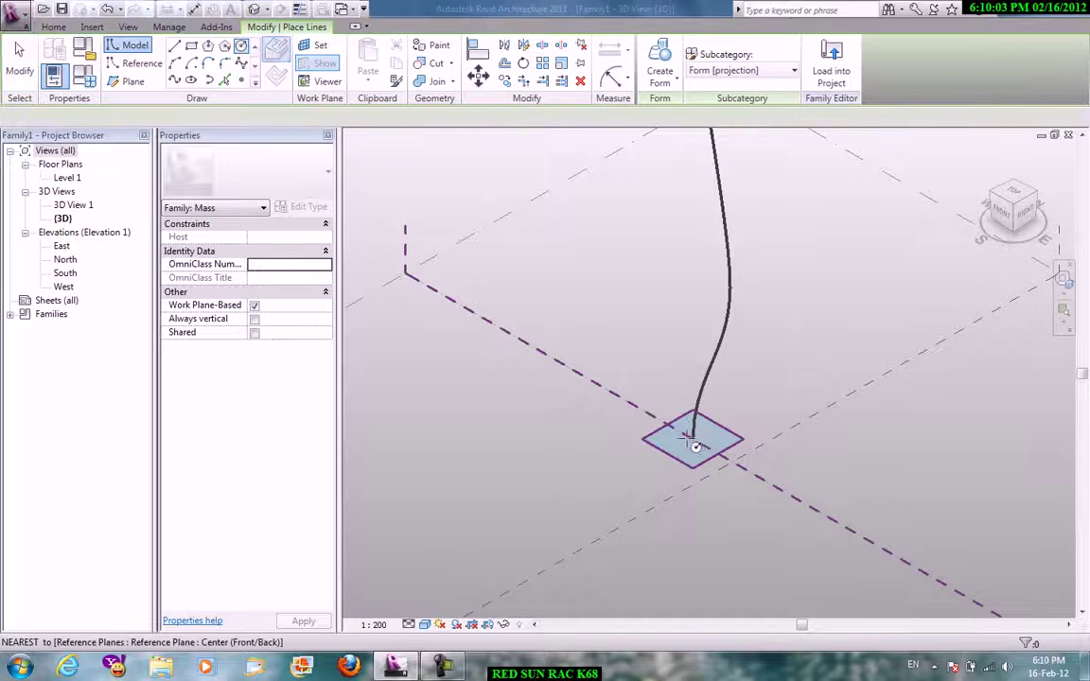
click(695, 437)
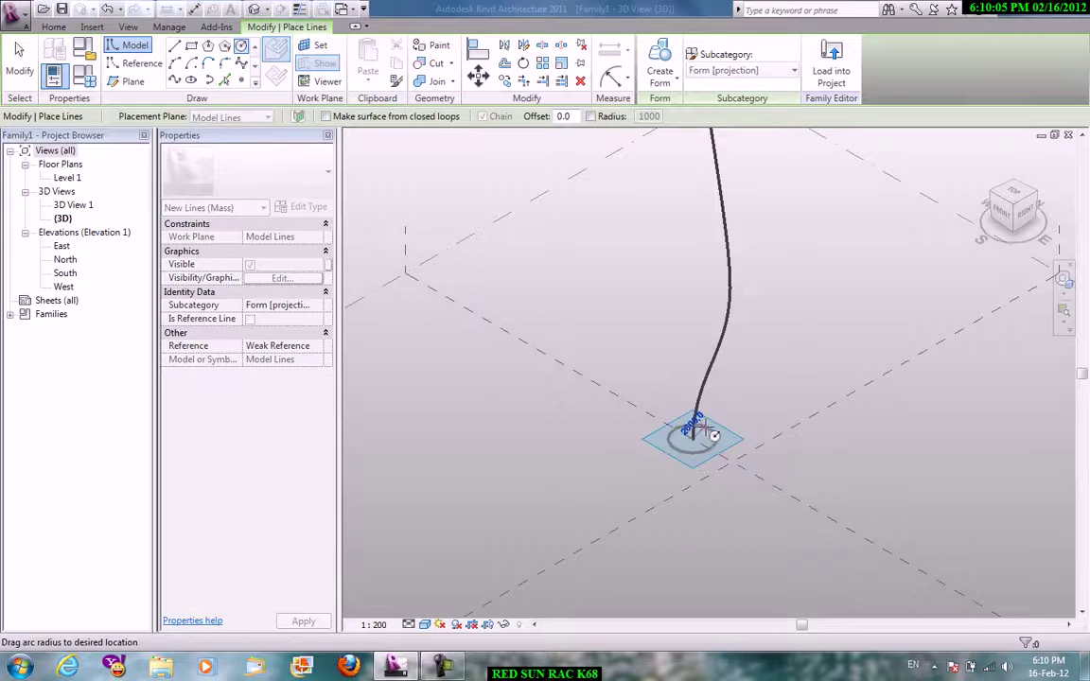
right_click(563, 333)
click(581, 334)
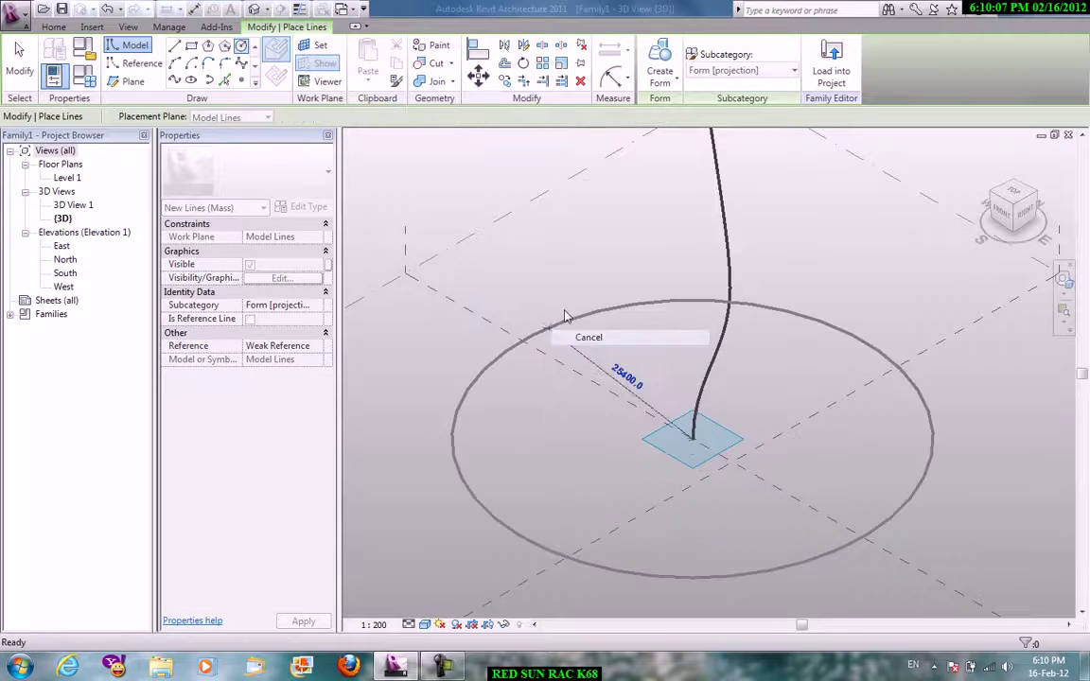
Draw an ellipse centred at the spline's base and orbit to check it against the spline.
click(193, 80)
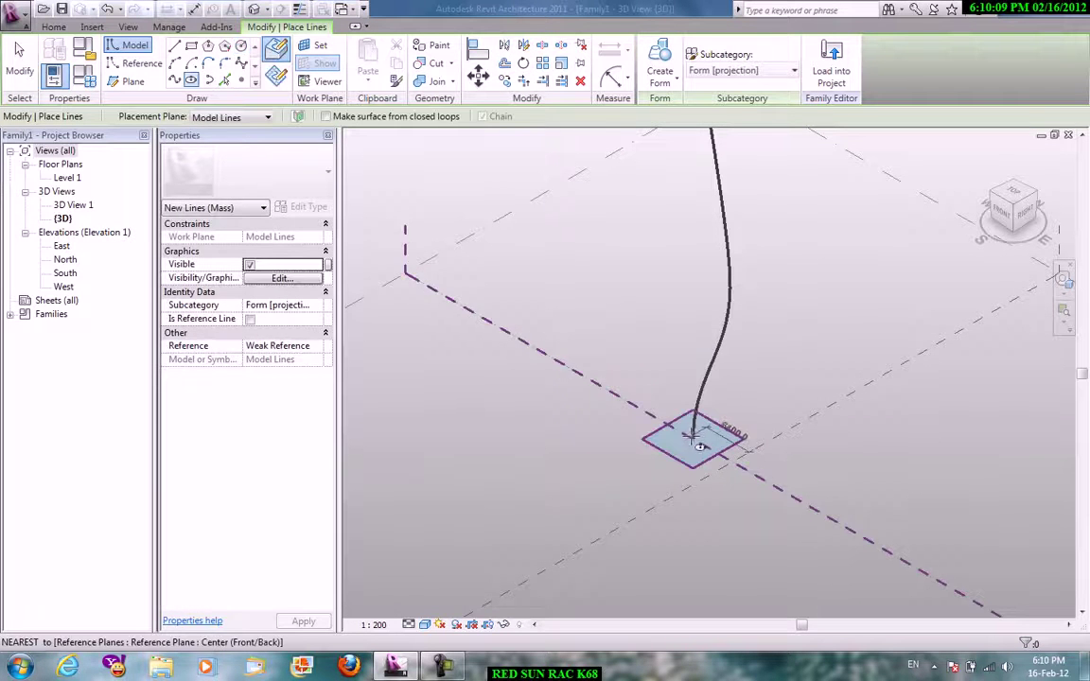
click(700, 443)
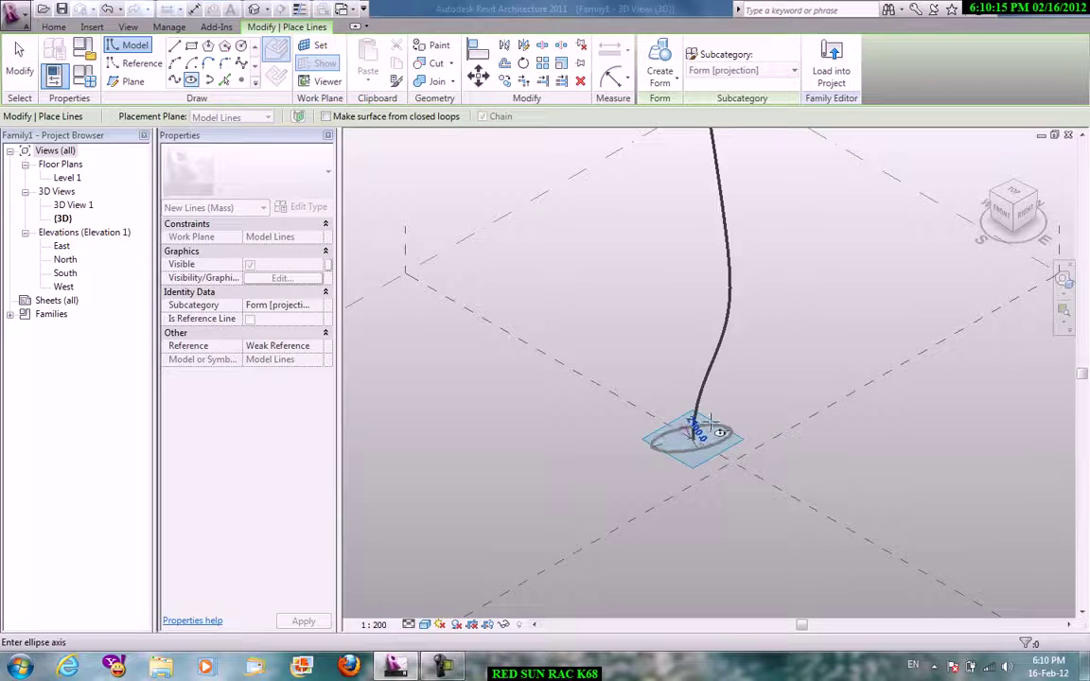
right_click(657, 327)
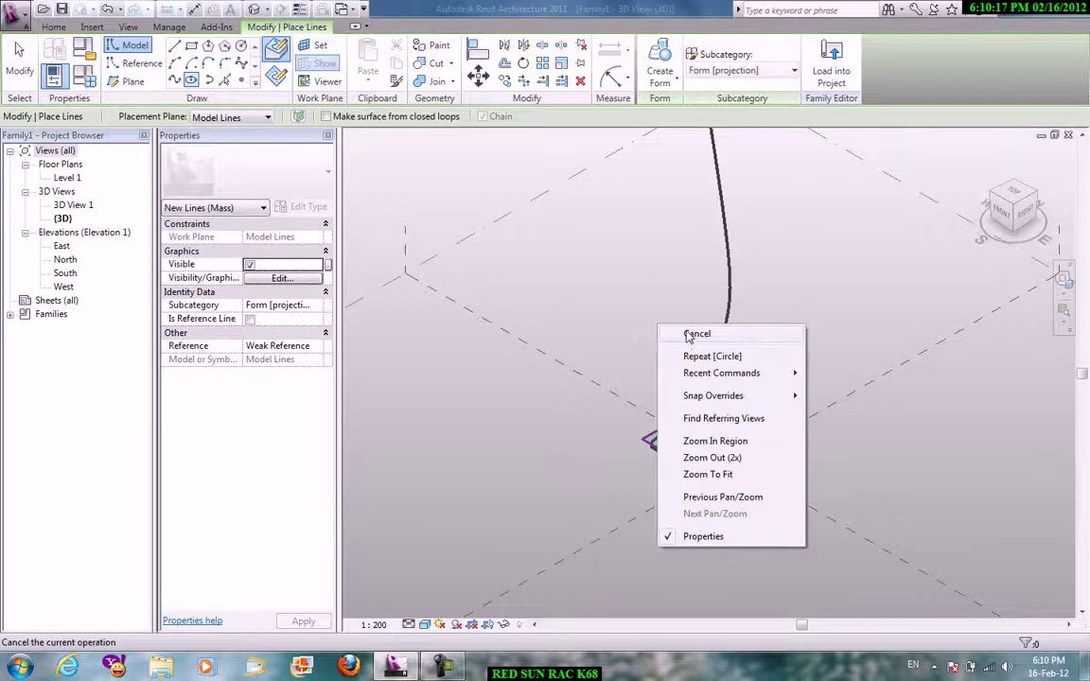
click(696, 334)
mouse_move(684, 186)
shift+middle_down()
mouse_move(666, 275)
mouse_move(652, 278)
shift+middle_up()
right_click(435, 177)
click(468, 186)
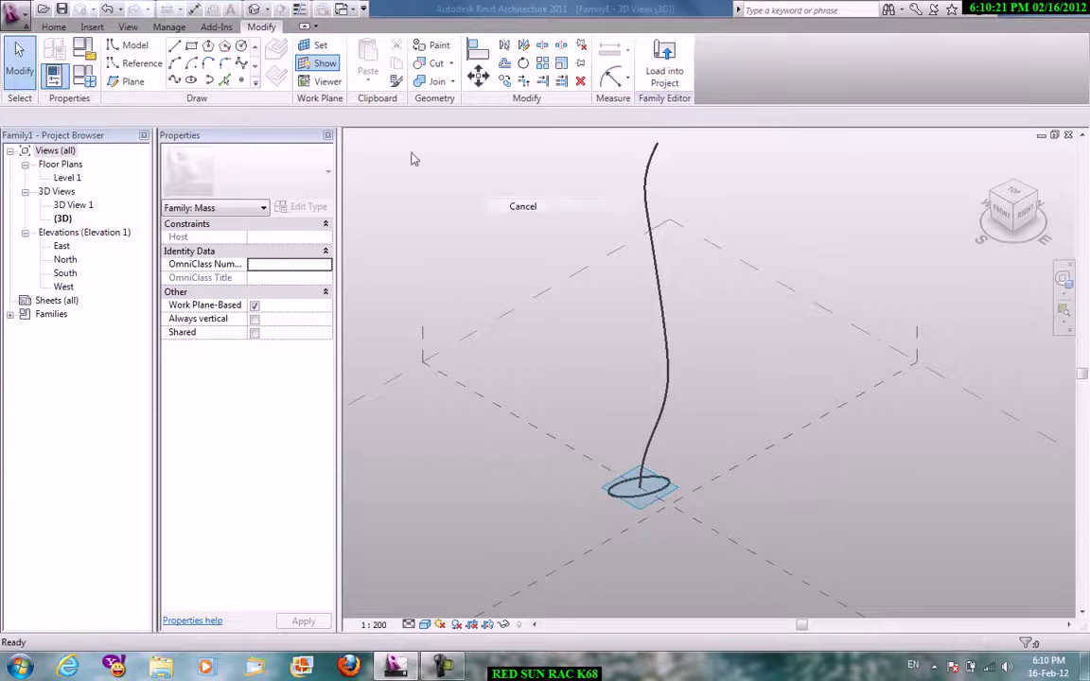
click(49, 26)
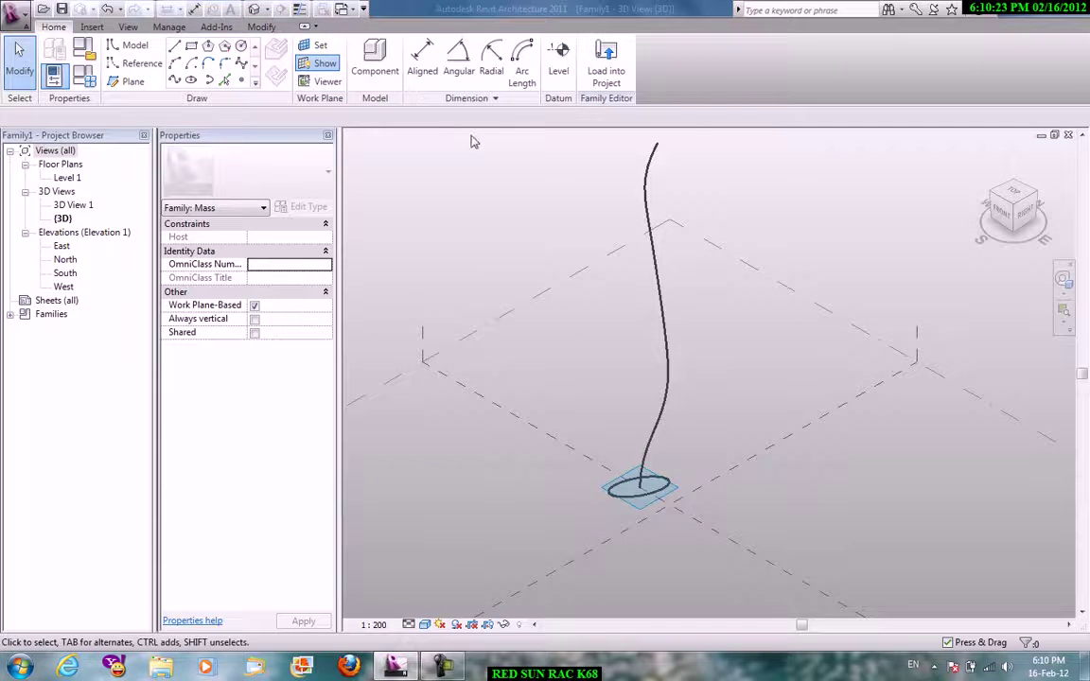
Select the ellipse and spline, create a solid form from them, and orbit around the resulting tube.
click(632, 487)
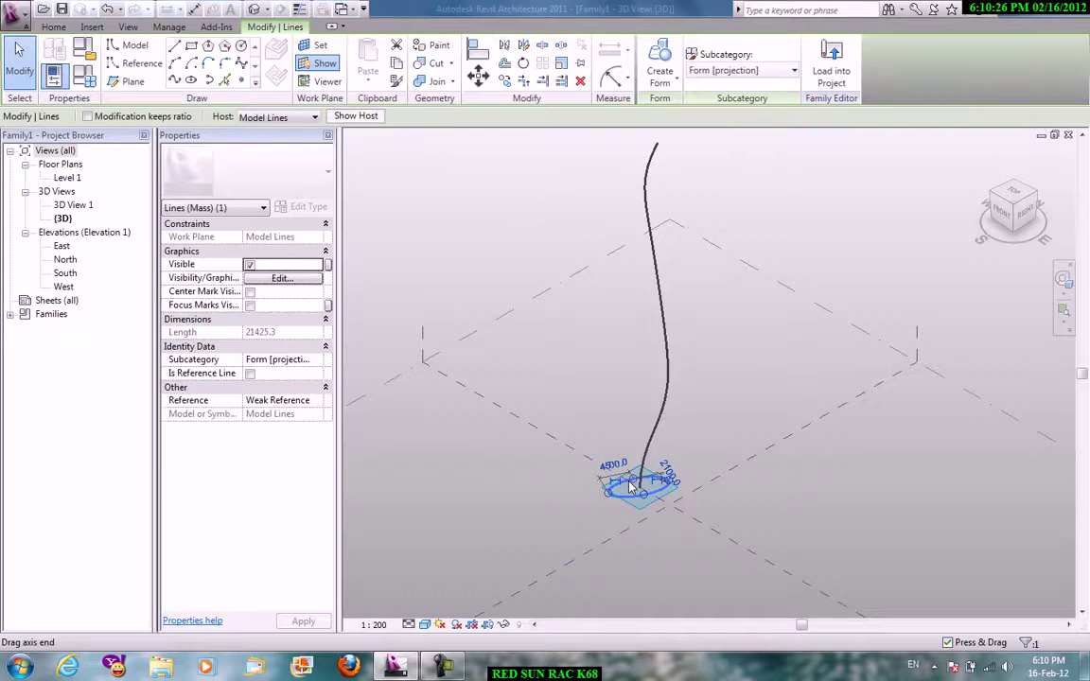
ctrl+click(666, 345)
click(659, 71)
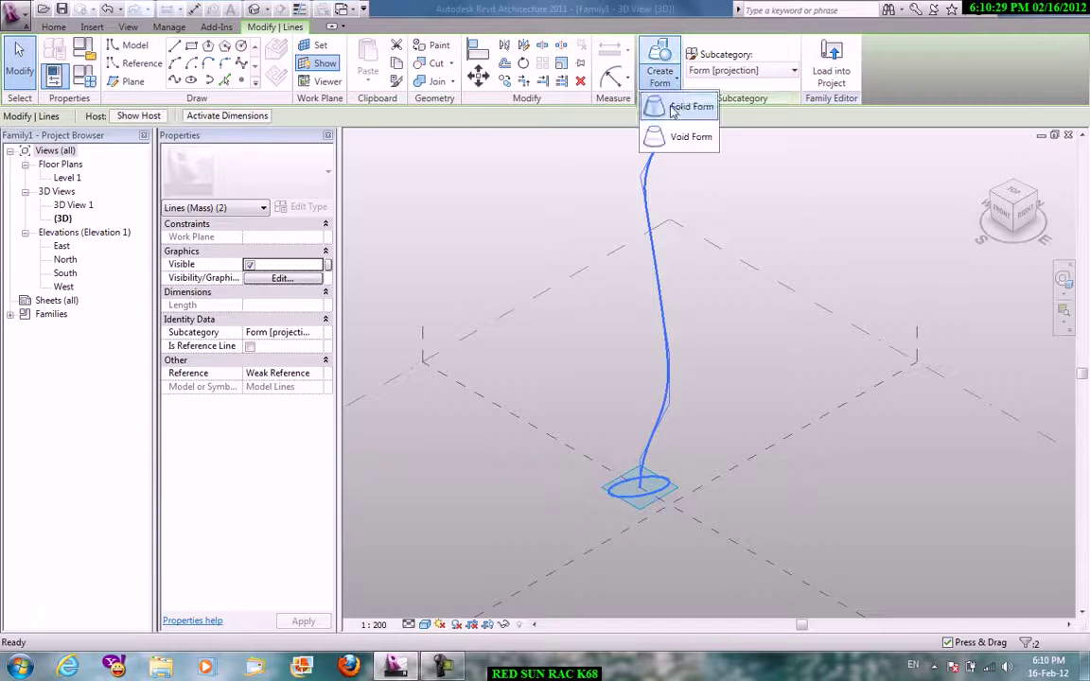
click(673, 109)
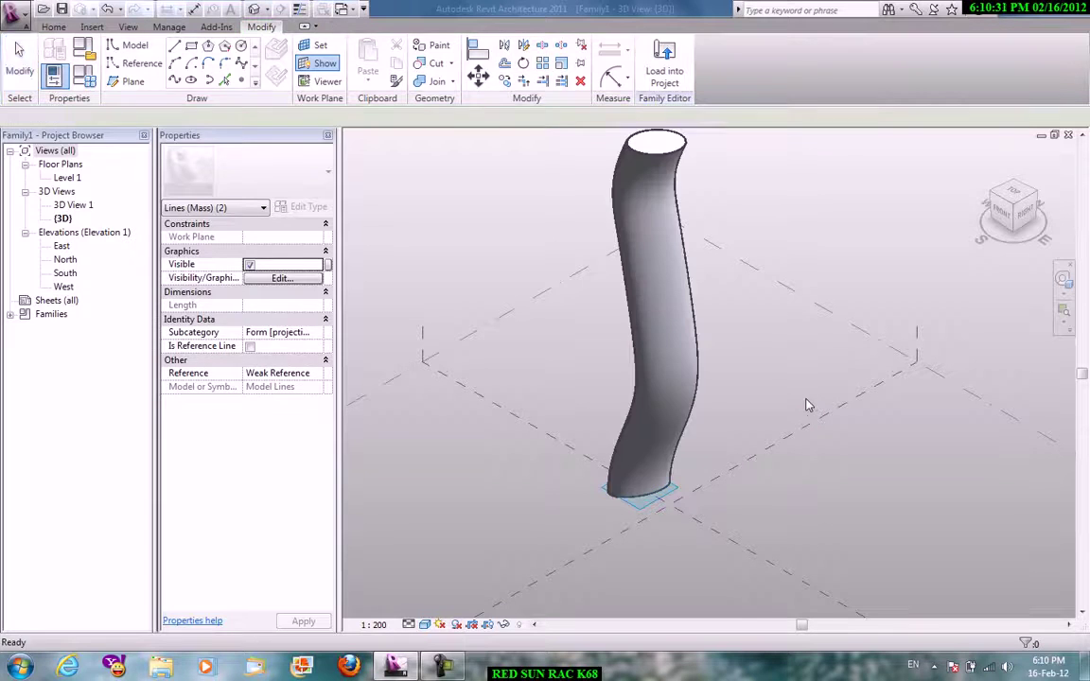
right_click(501, 211)
click(526, 215)
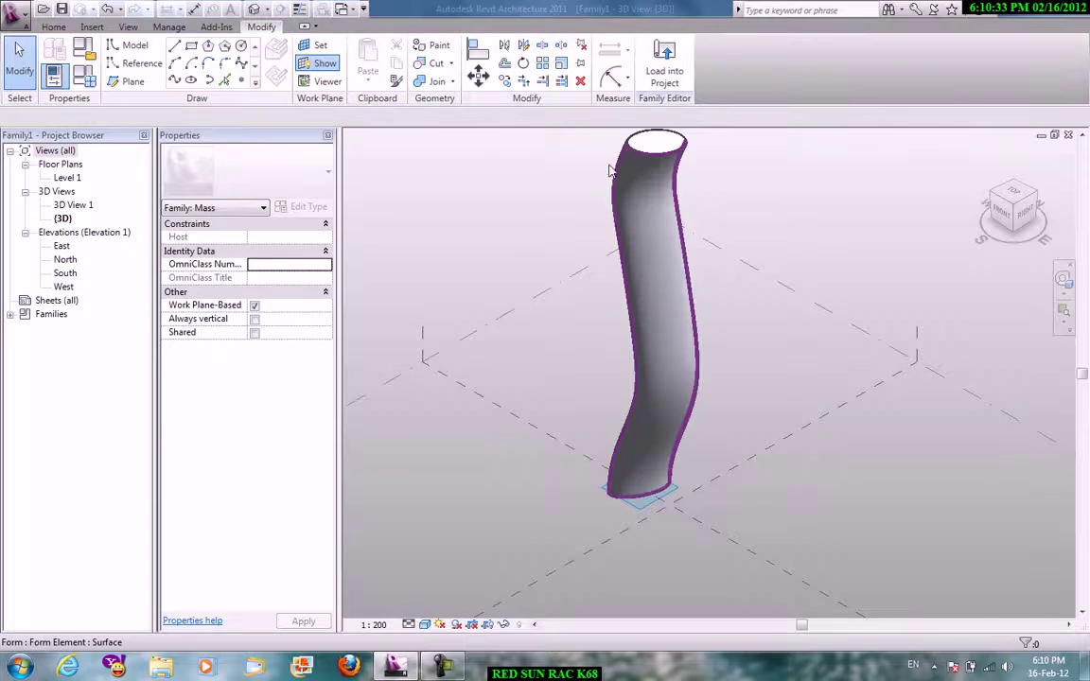
scroll(541, 336, up, 3)
scroll(749, 358, down, 3)
mouse_move(525, 344)
shift+middle_down()
mouse_move(762, 318)
mouse_move(881, 285)
mouse_move(653, 385)
mouse_move(632, 287)
mouse_move(574, 253)
mouse_move(622, 260)
mouse_move(605, 274)
shift+middle_up()
Create a new project, Project1, from the default template.
click(19, 21)
mouse_move(50, 69)
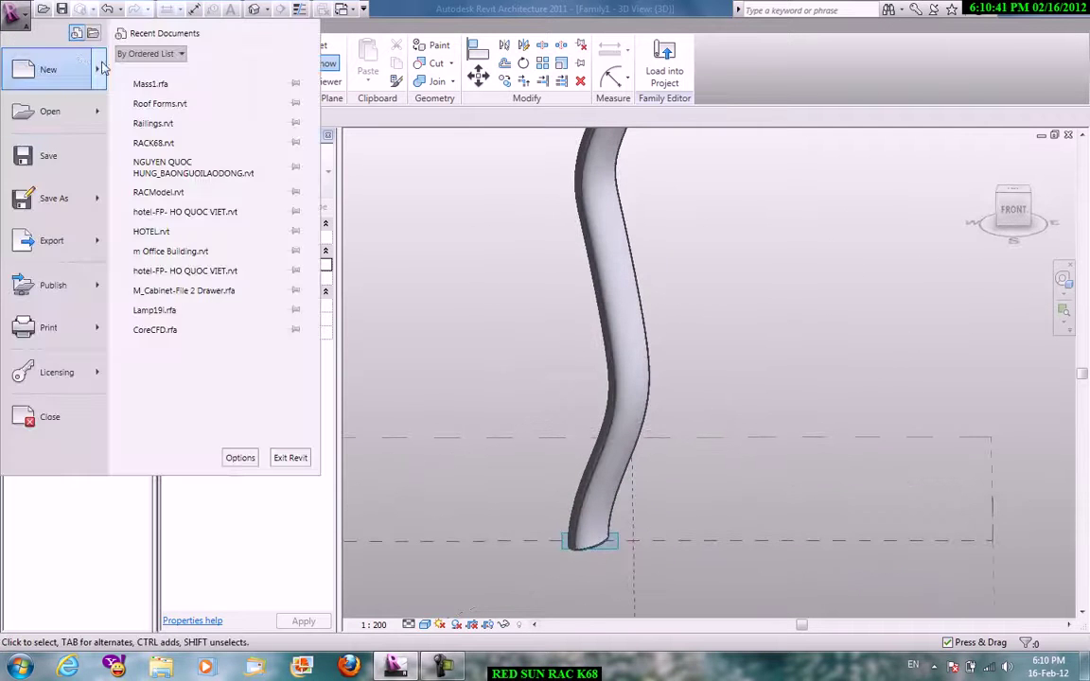
click(161, 90)
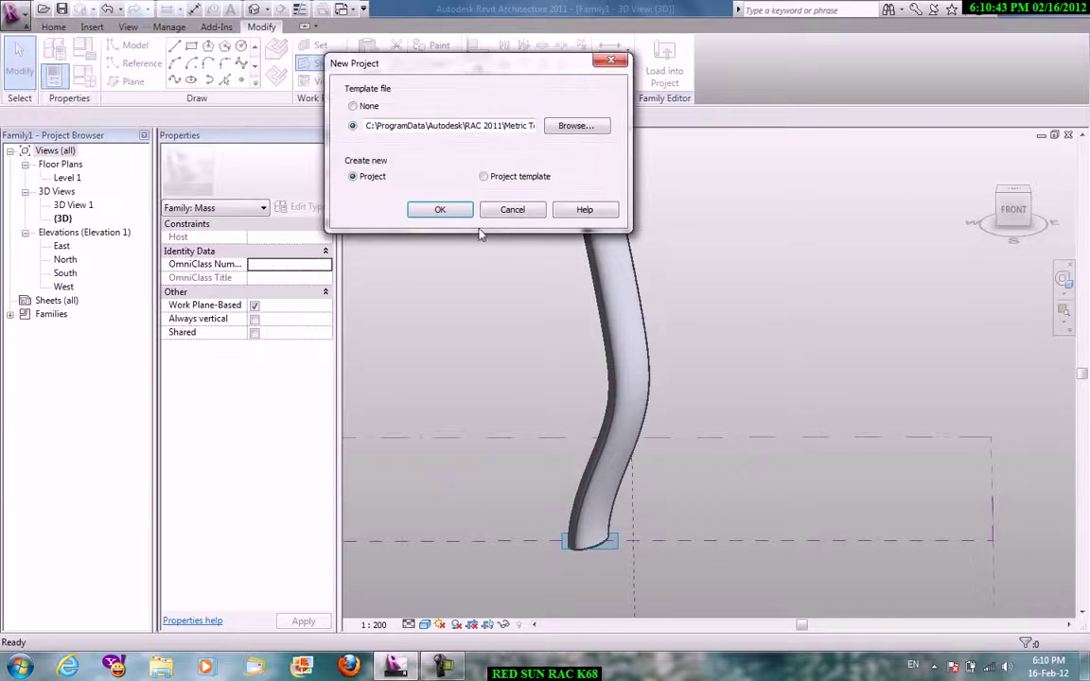
click(435, 207)
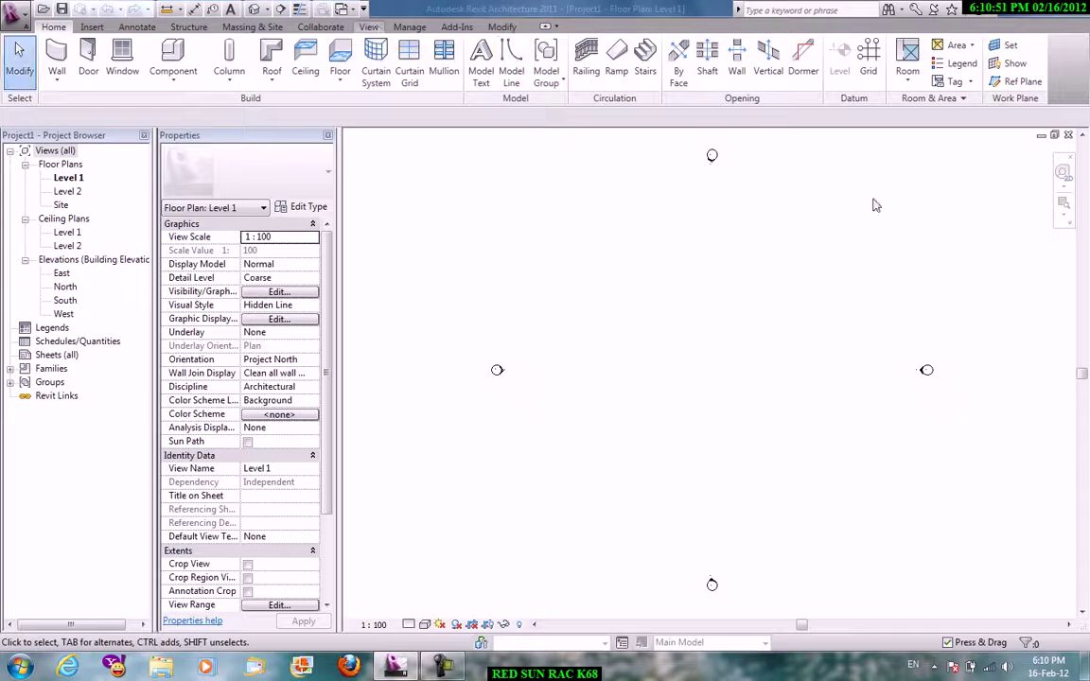
Switch back to the Family1 3D view and load the tube mass into the project.
click(882, 85)
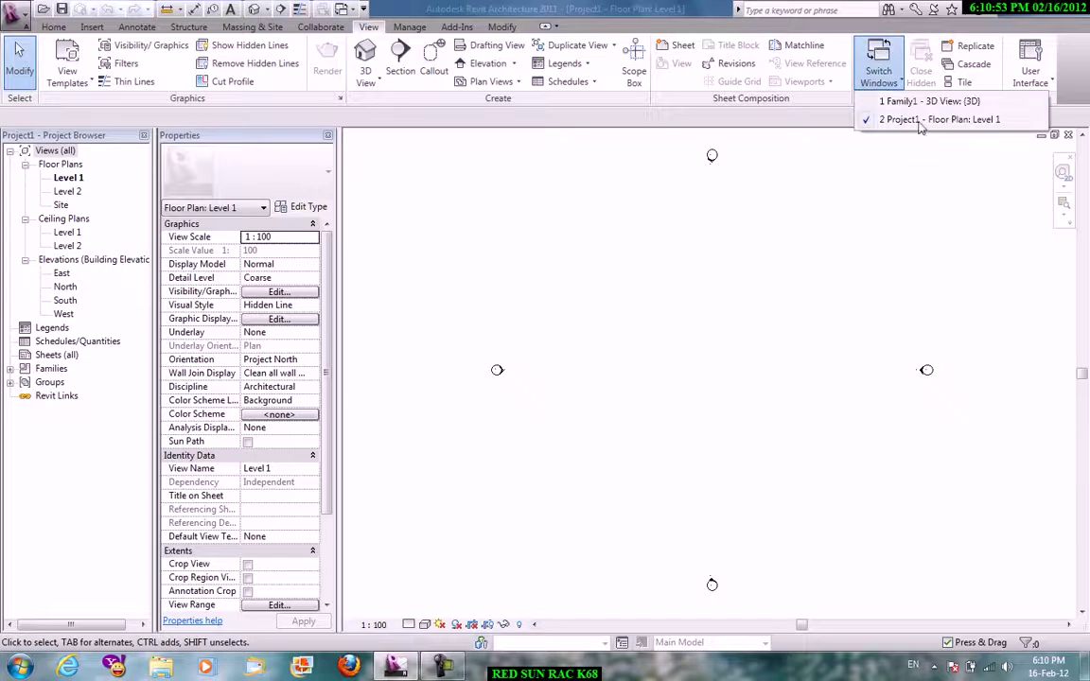
click(927, 102)
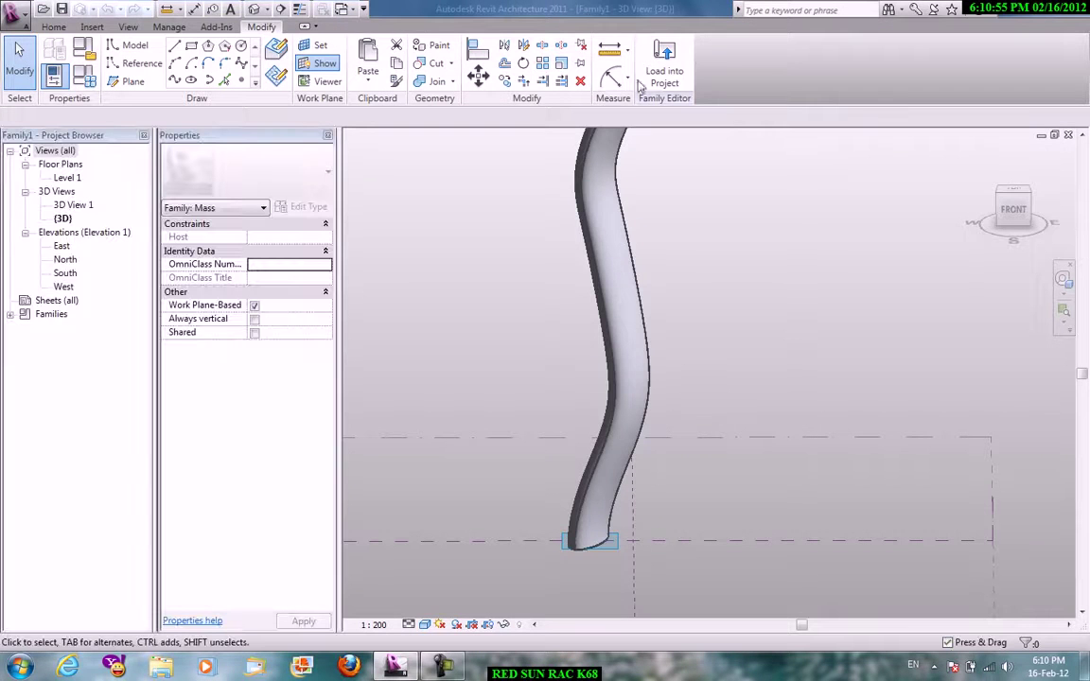
click(663, 70)
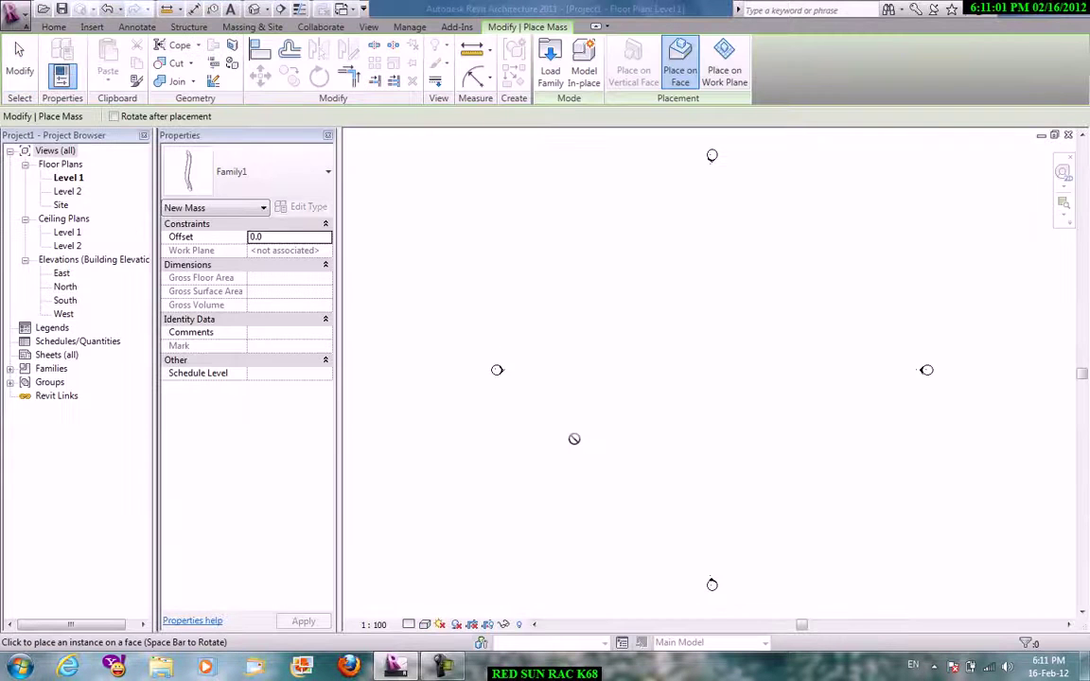
Place one tube mass instance on Level 1 by work plane, then open the default 3D view.
click(723, 66)
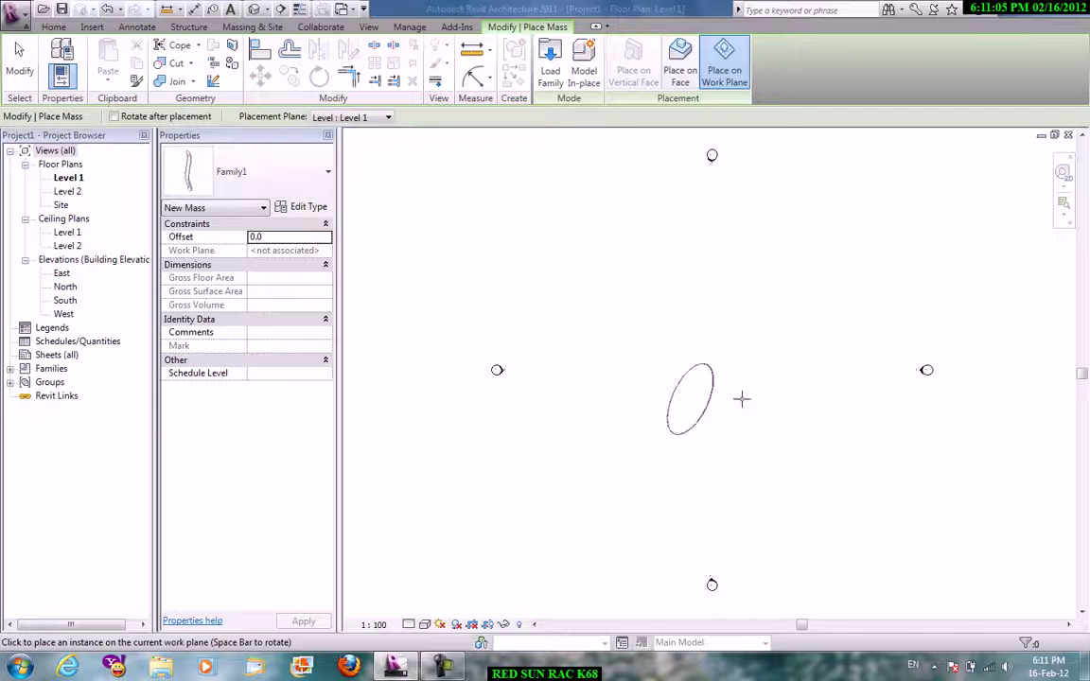
click(742, 398)
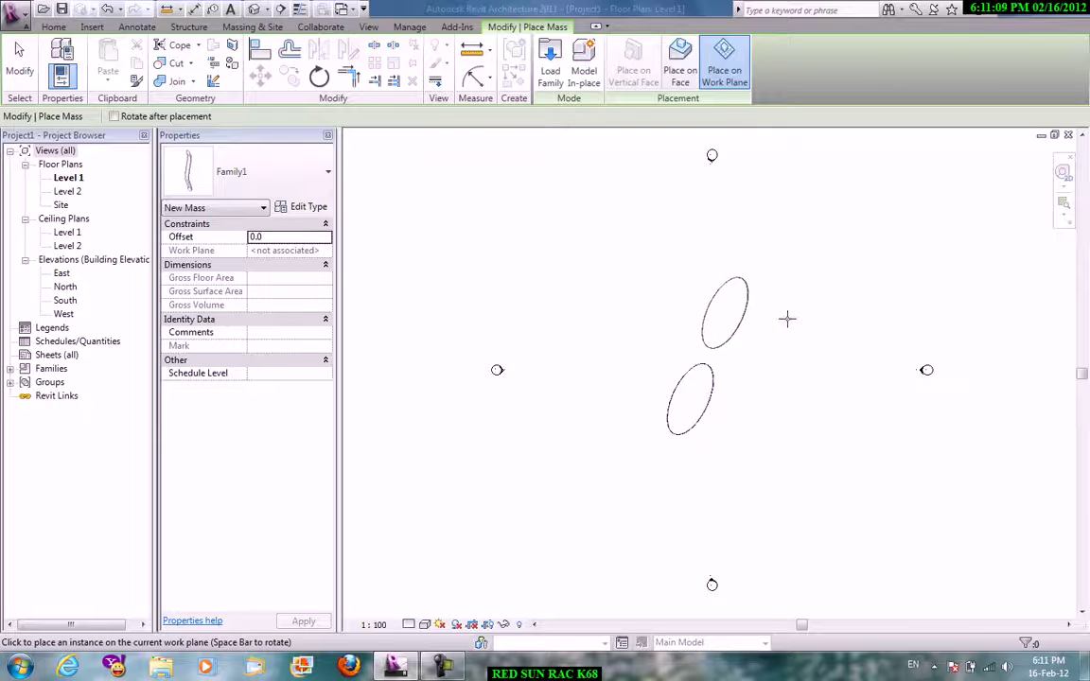
right_click(778, 315)
click(814, 323)
key(Escape)
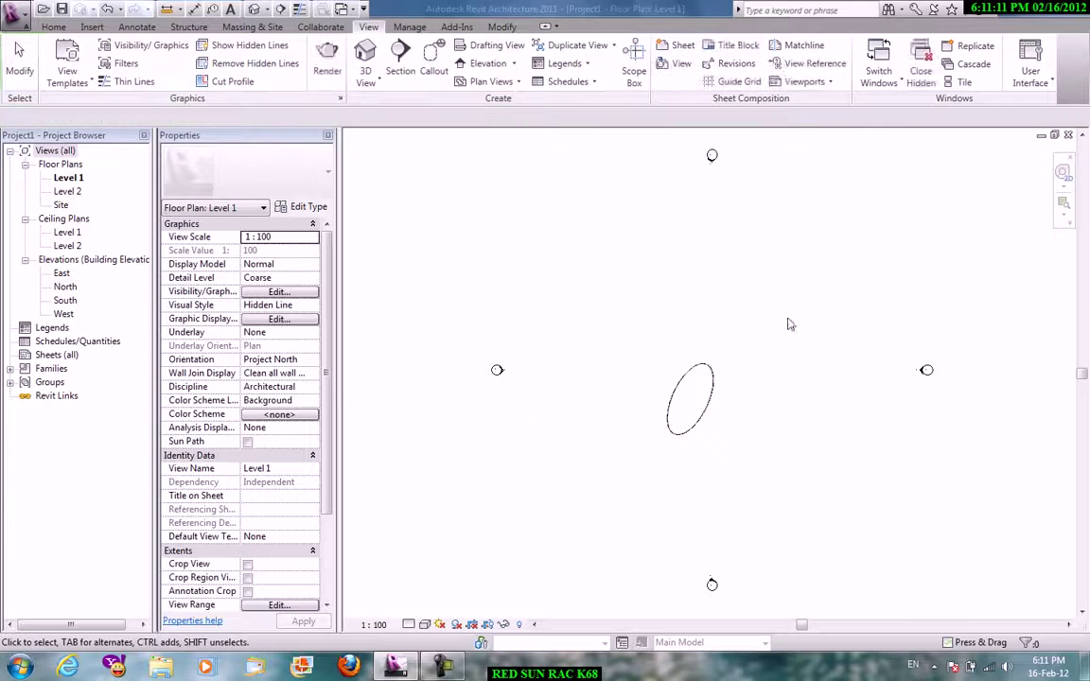
click(381, 76)
click(397, 110)
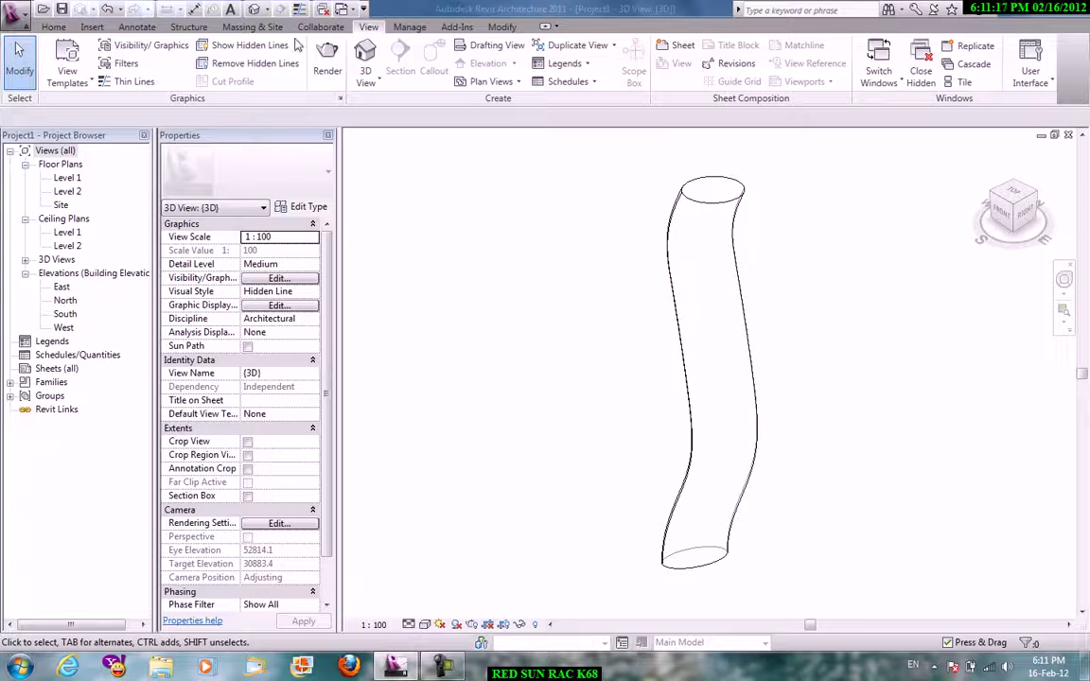
Apply a curtain system to the tube mass's curved face, then open the mass family for editing.
click(251, 27)
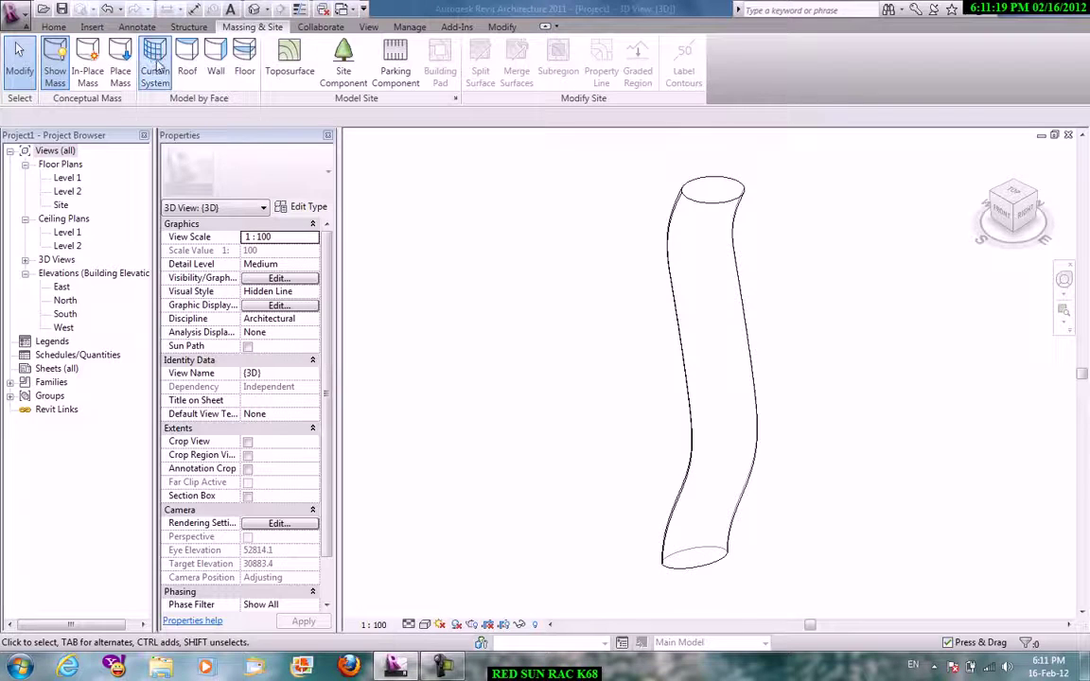
click(155, 66)
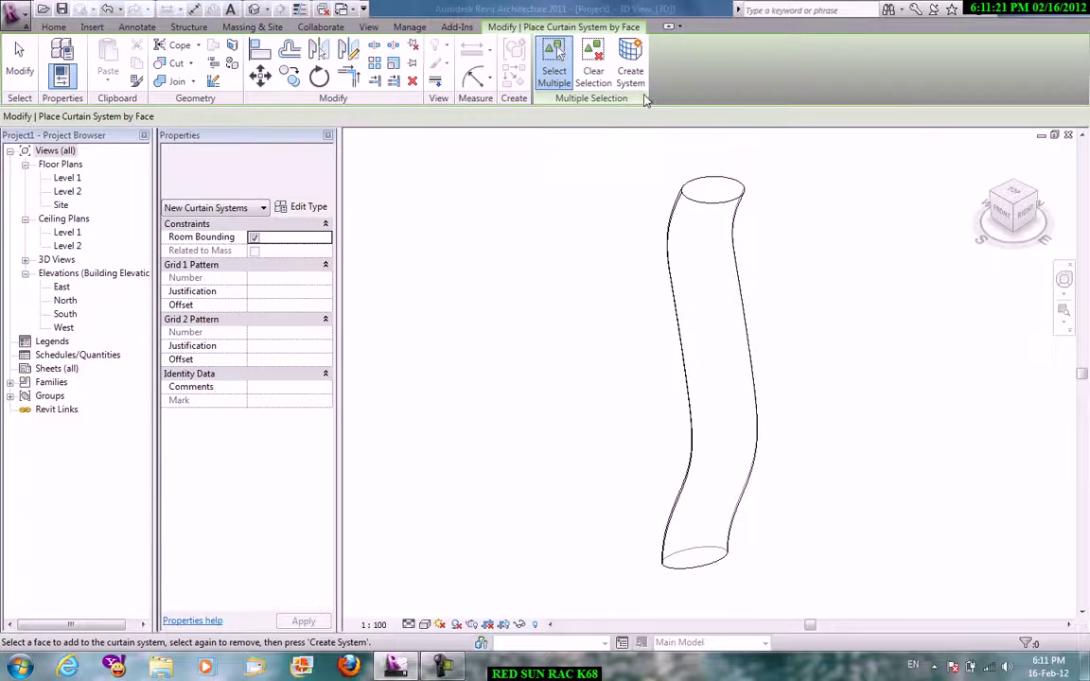
click(733, 325)
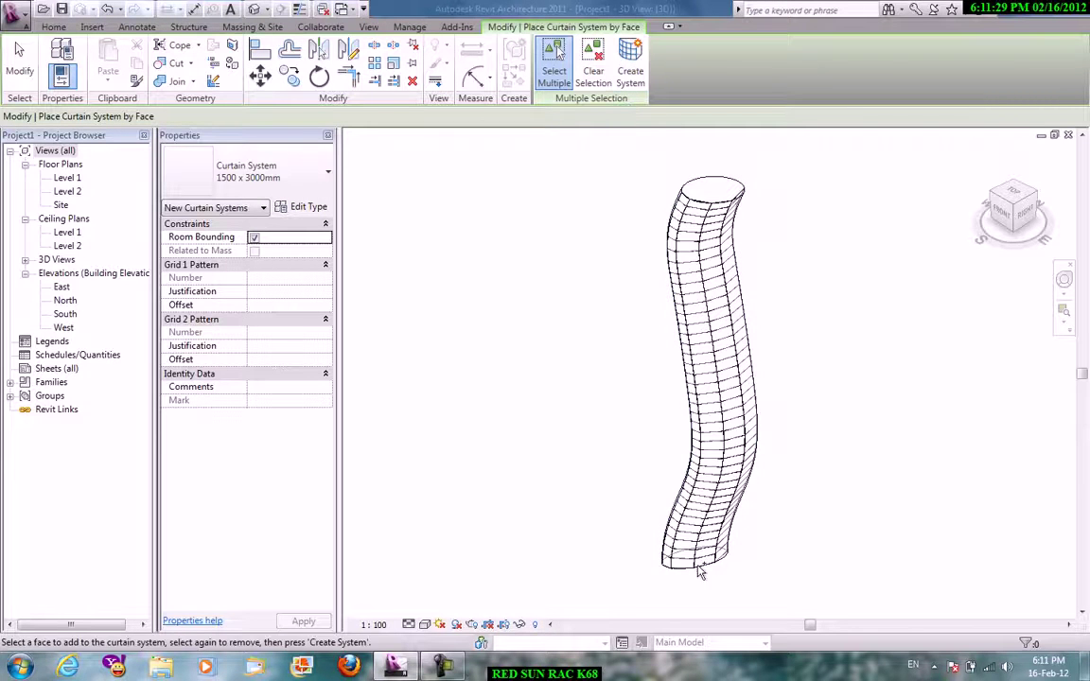
right_click(619, 315)
click(639, 325)
right_click(566, 282)
click(587, 292)
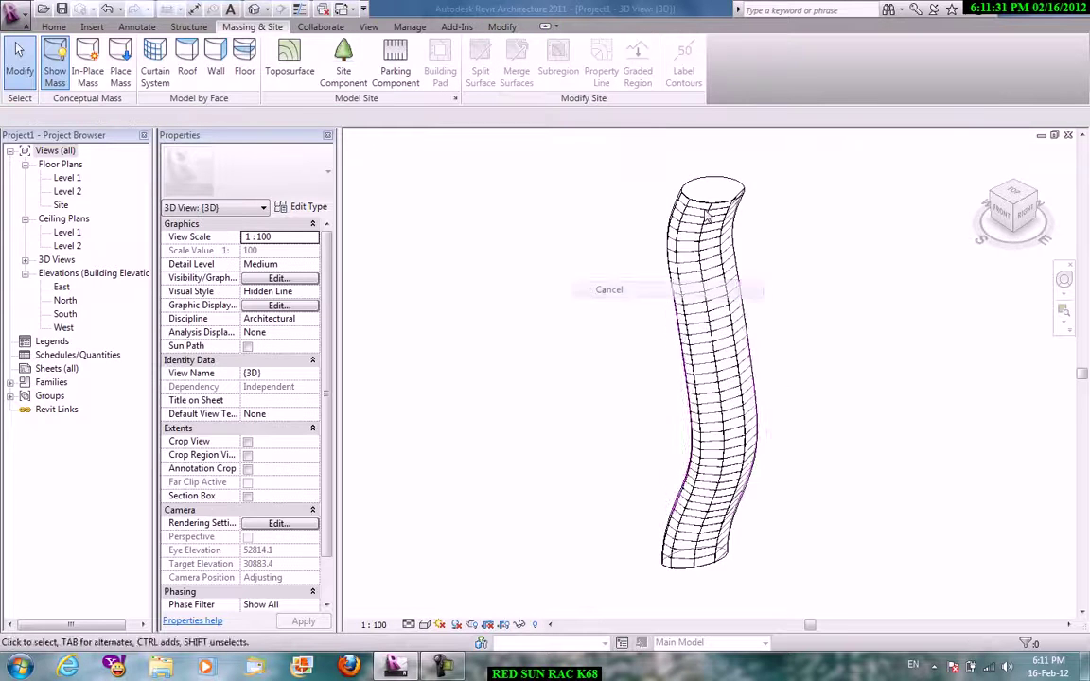
click(641, 356)
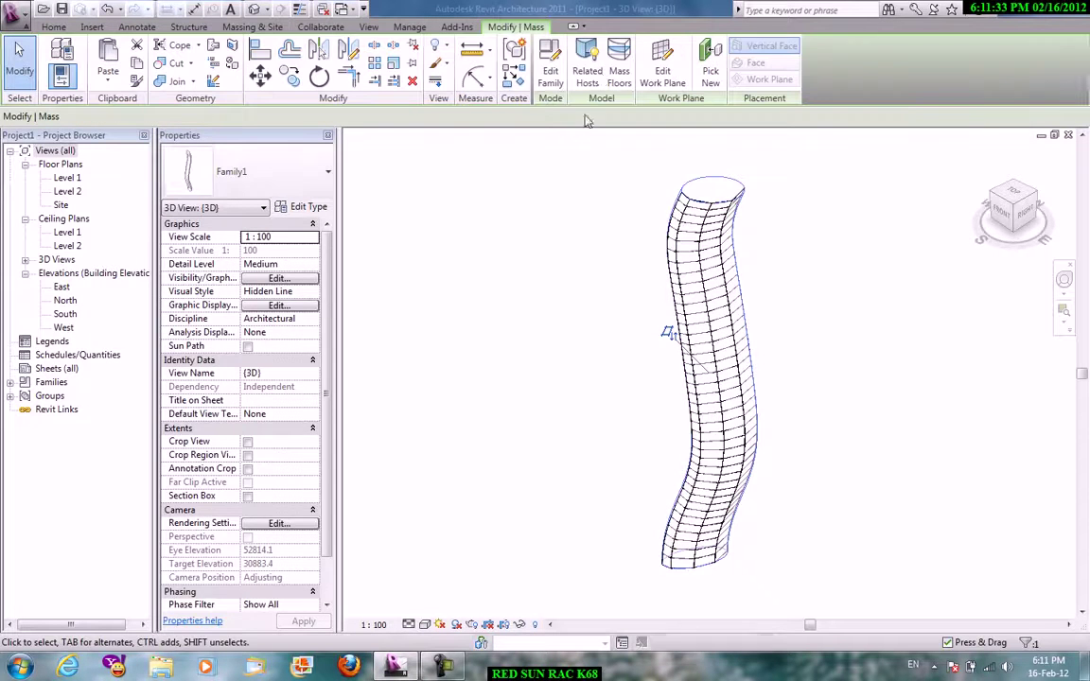
click(543, 61)
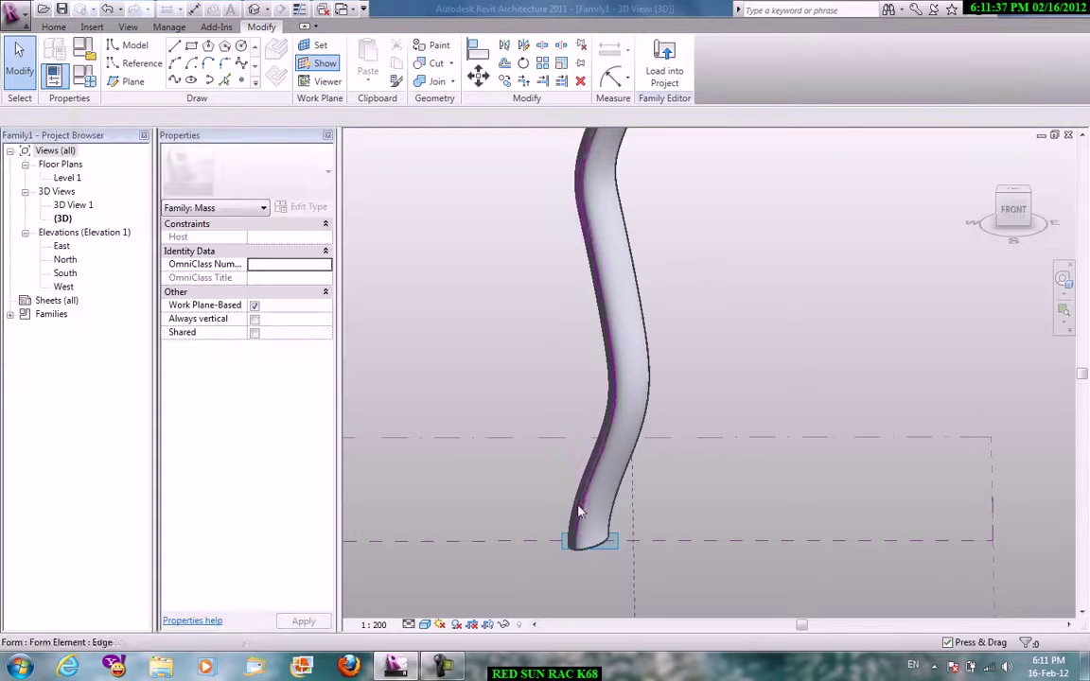
Create a new conceptual mass family from the Metric Mass template.
right_click(447, 258)
click(481, 263)
click(15, 13)
mouse_move(50, 70)
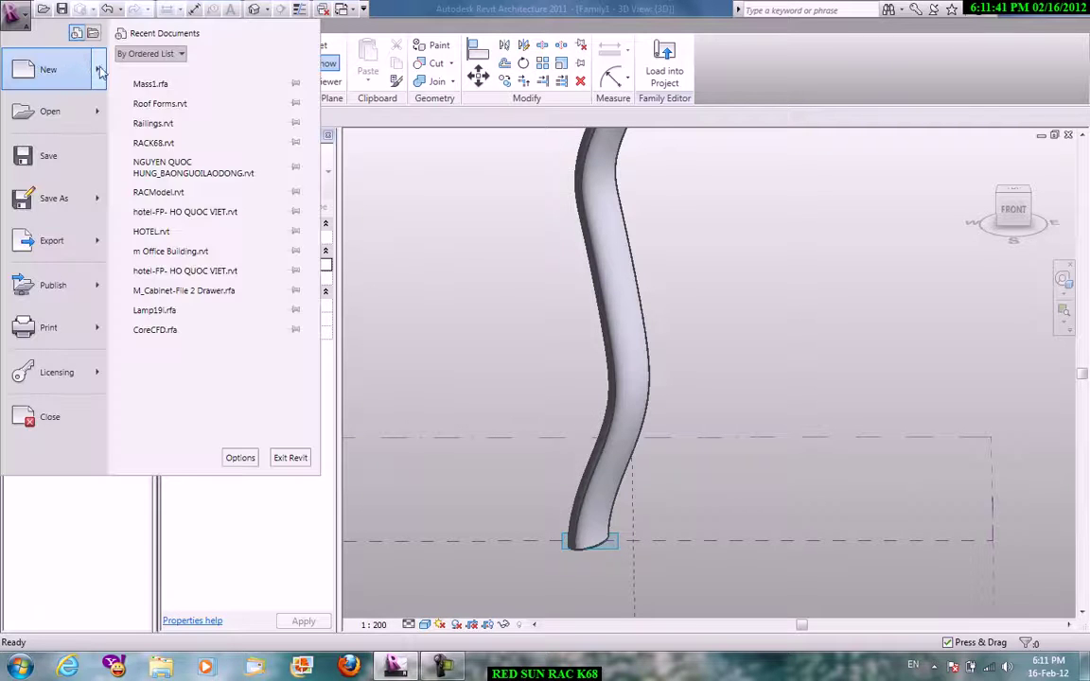
click(175, 179)
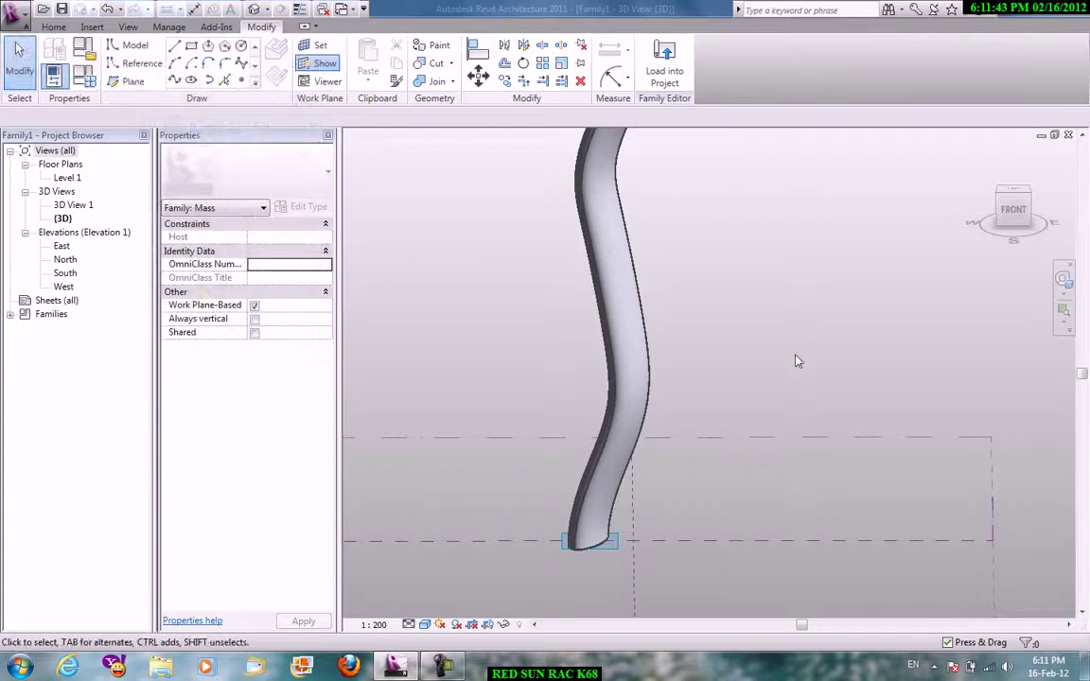
click(271, 152)
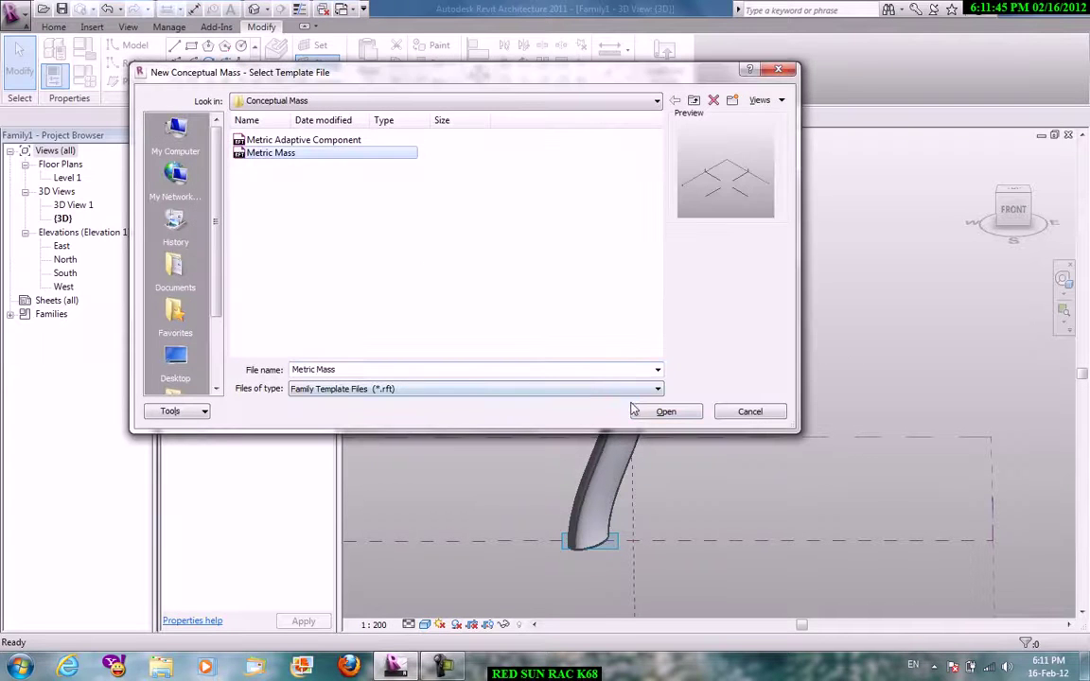
click(664, 411)
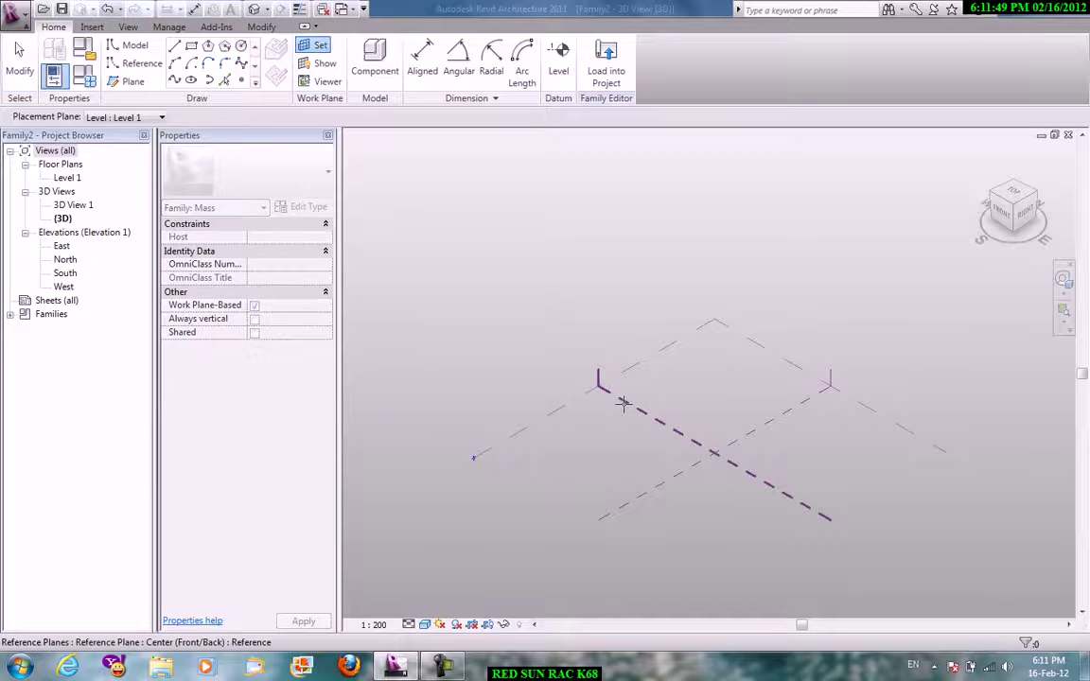
Show the work plane, view from the front, and draw a wavy spline rising upward.
click(324, 62)
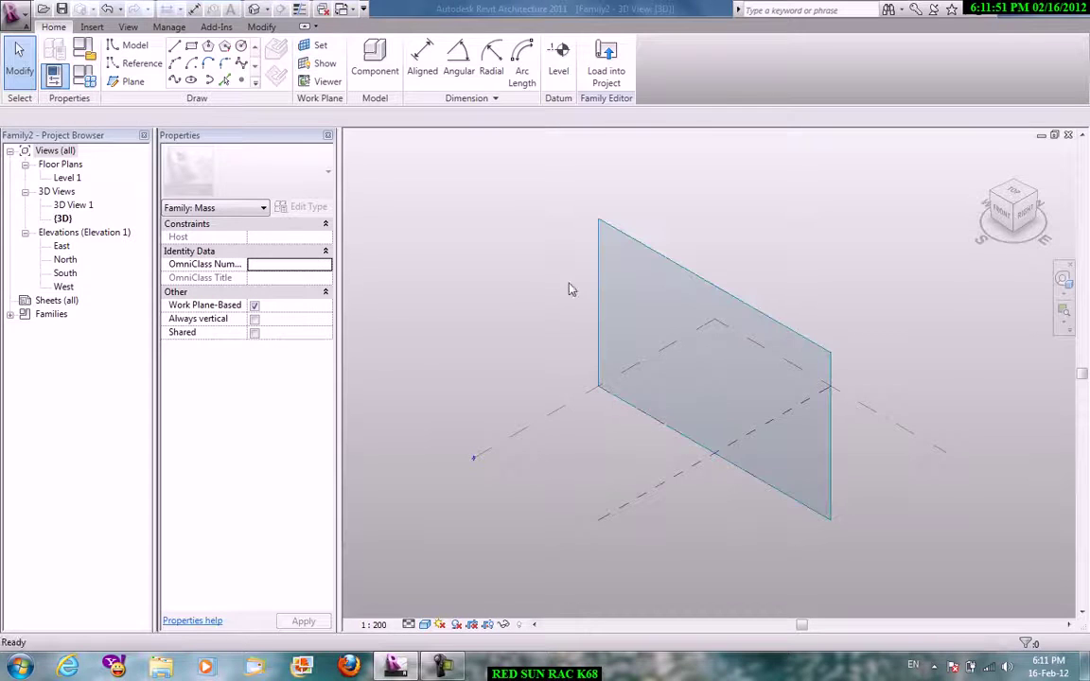
click(1000, 212)
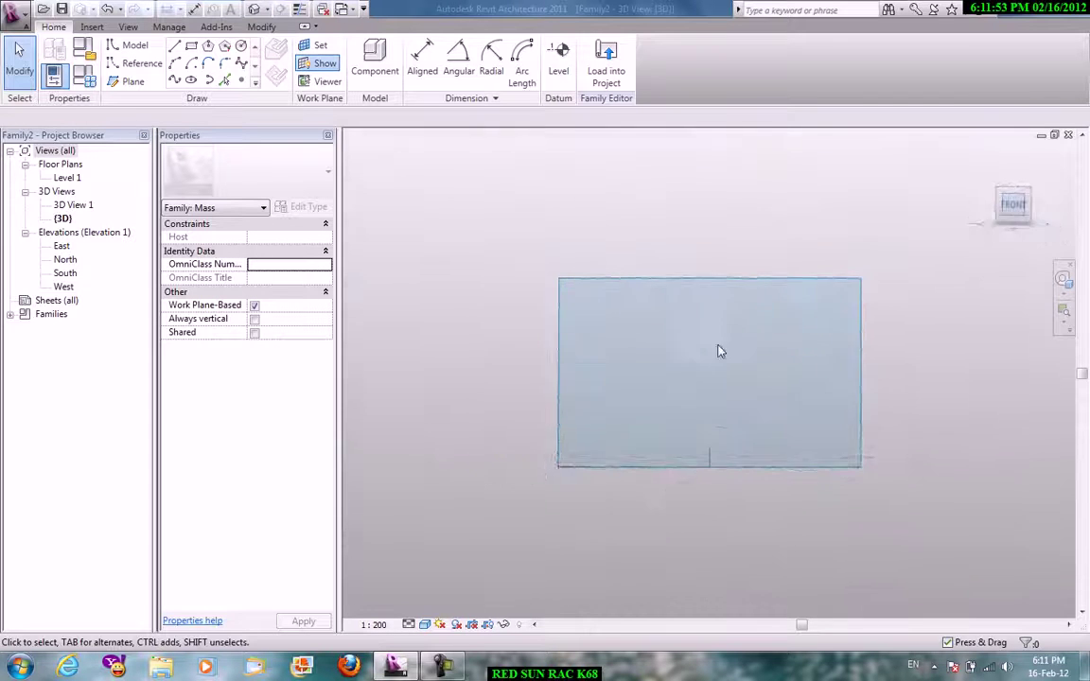
click(243, 63)
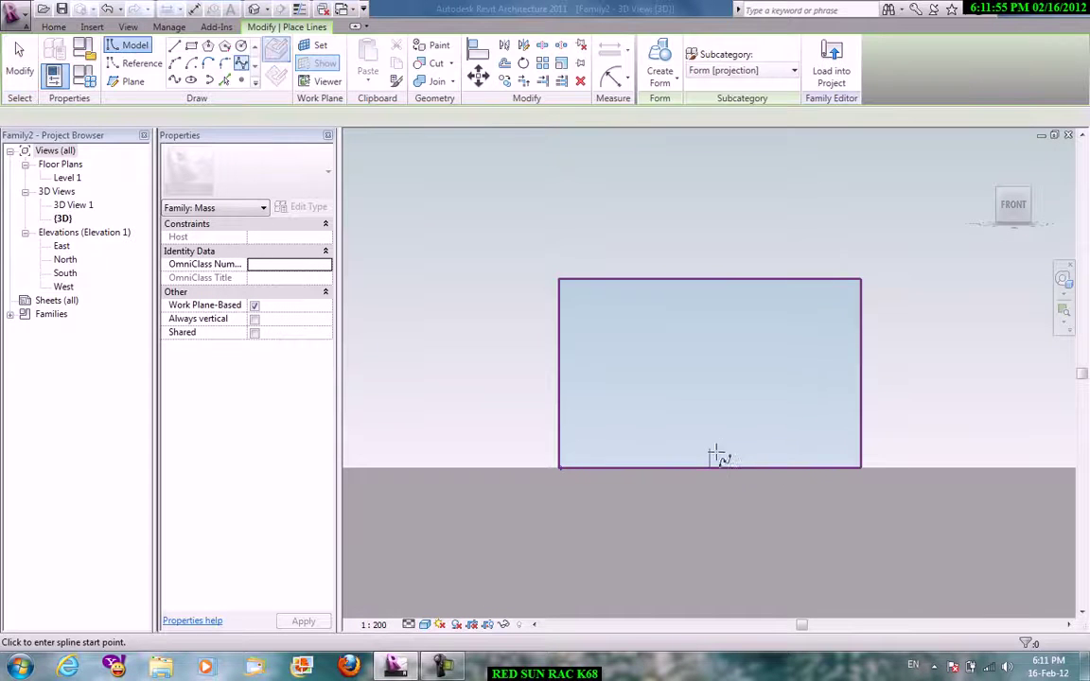
click(692, 396)
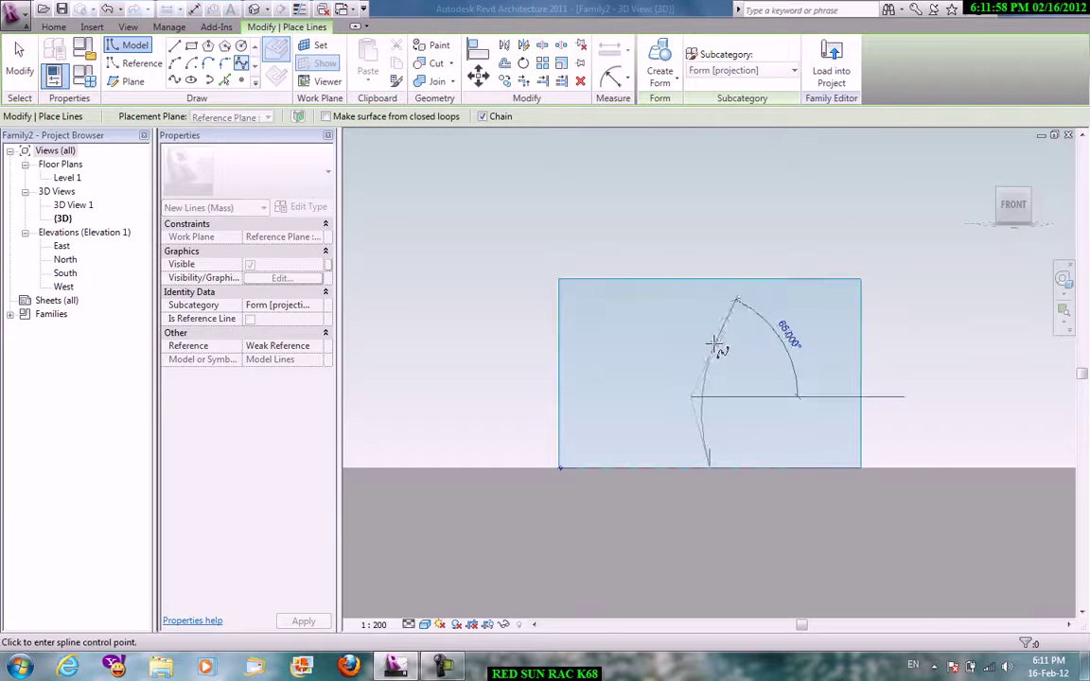
click(709, 233)
click(709, 191)
right_click(712, 192)
click(724, 205)
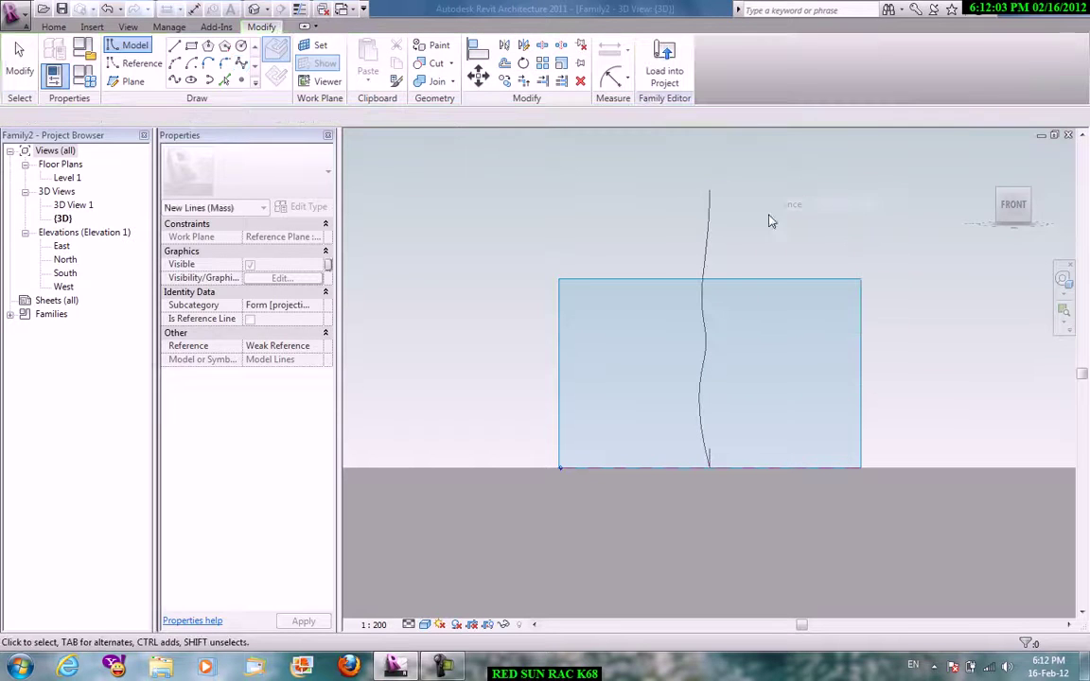
key(Escape)
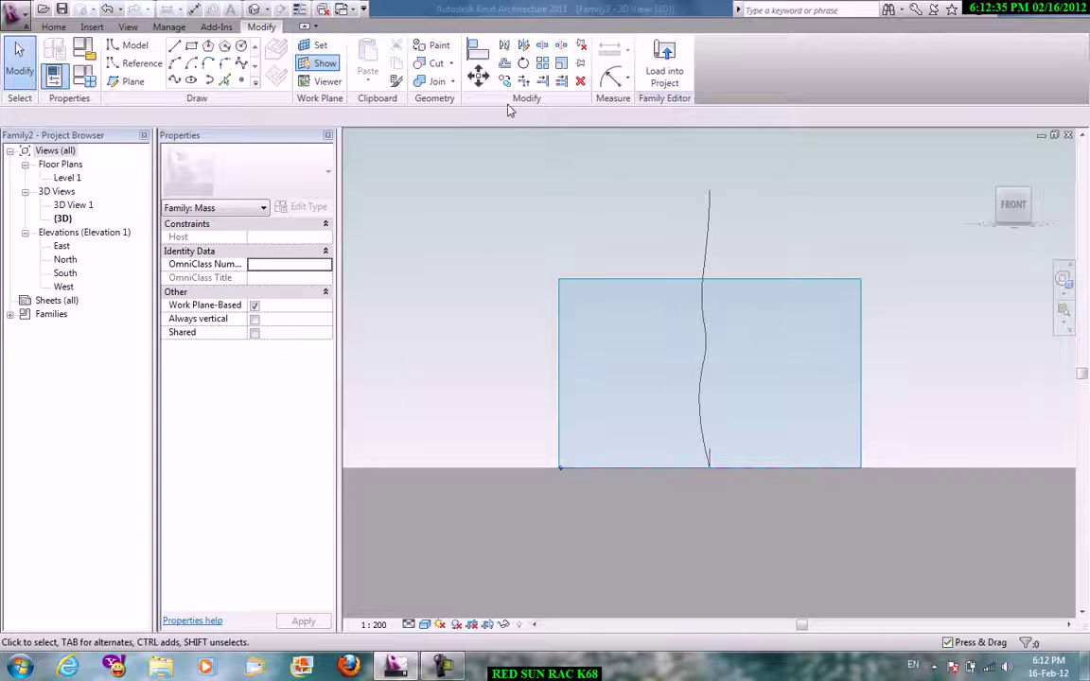
Orbit to a corner view and set the work plane at the wavy line's bottom end.
click(53, 27)
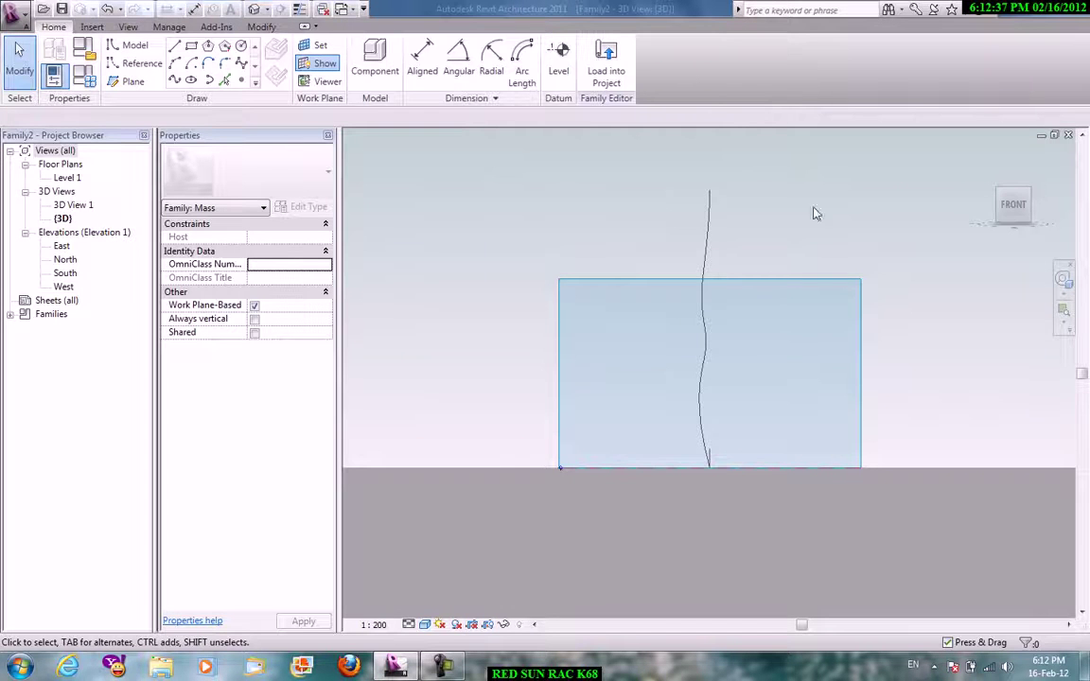
click(1029, 192)
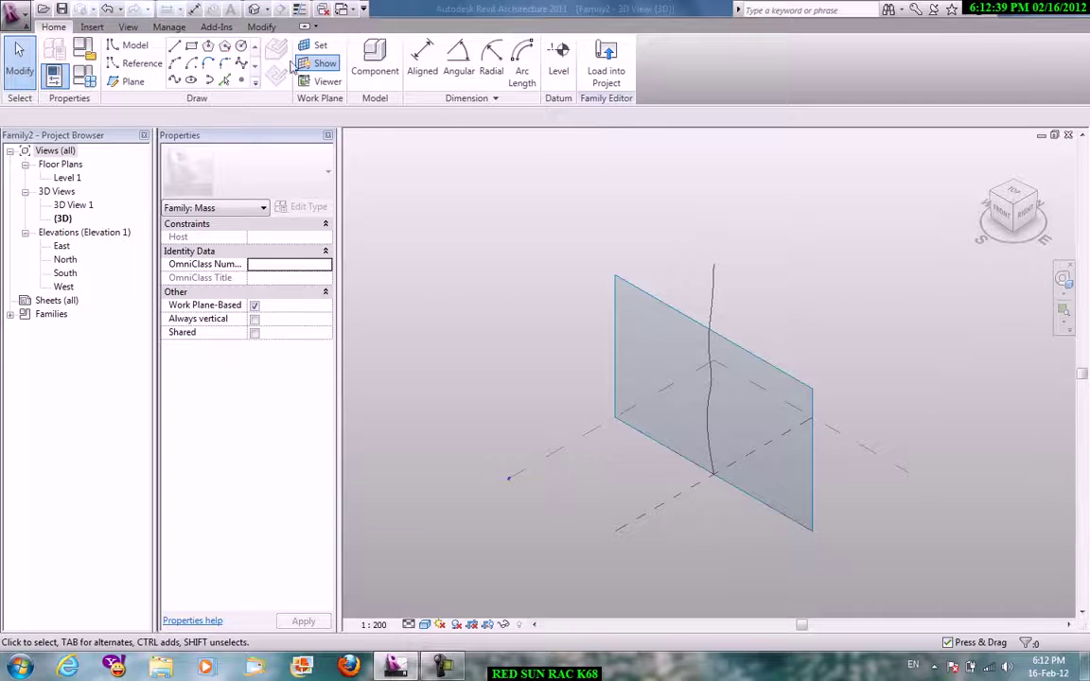
key(l)
key(i)
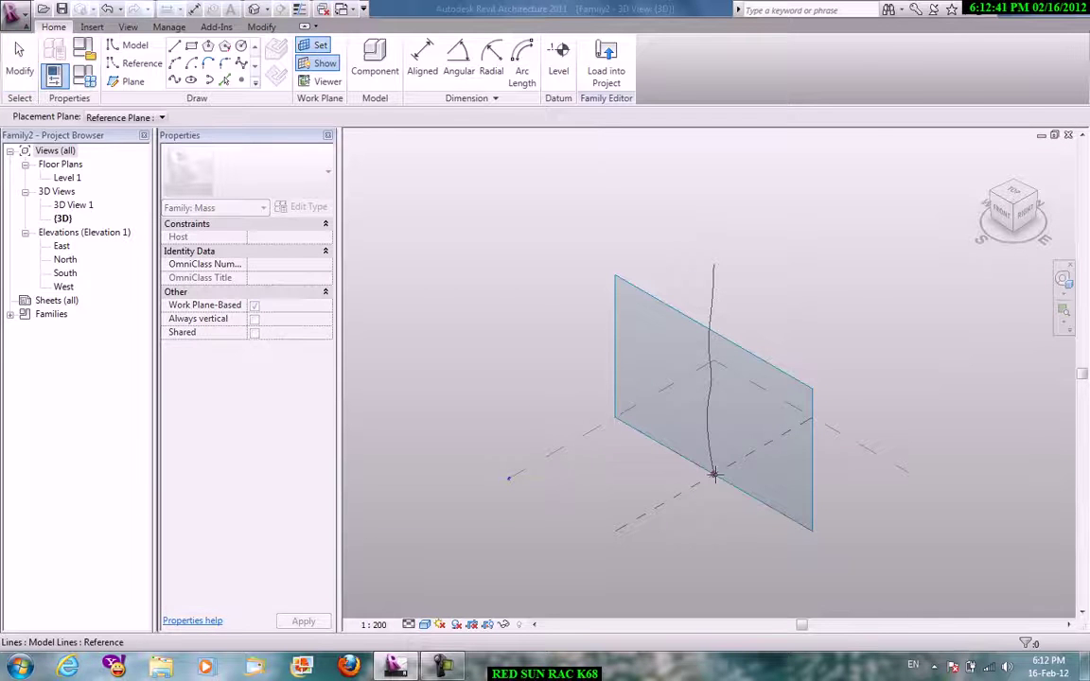
key(Escape)
key(Escape)
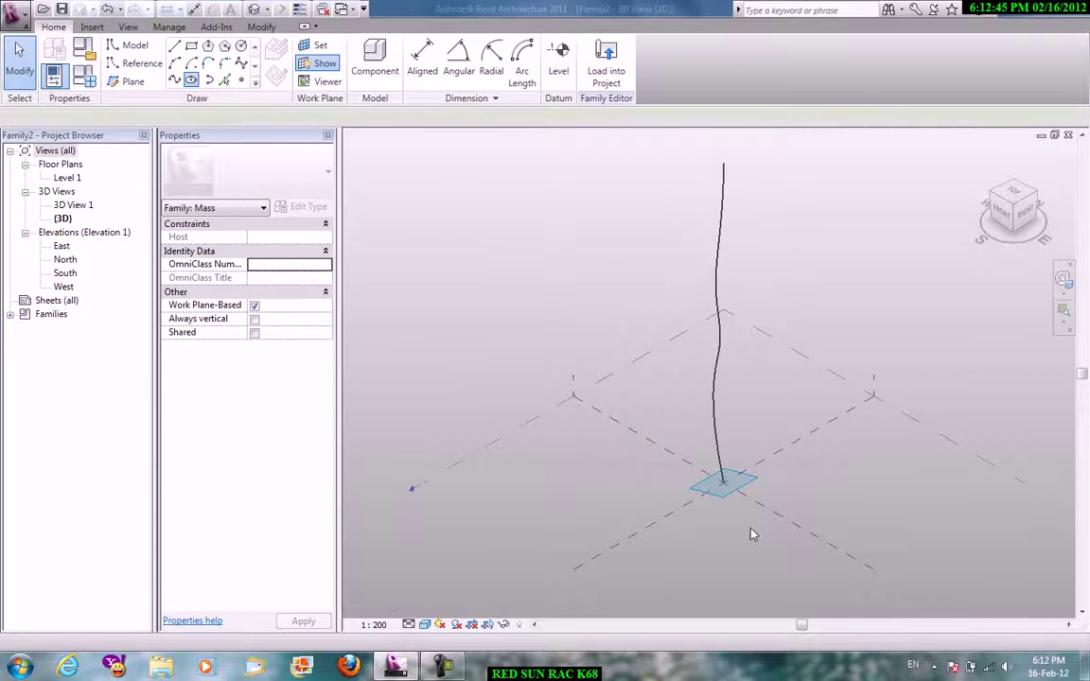
scroll(751, 535, up, 3)
scroll(700, 445, up, 2)
Draw an ellipse centred on the base of the wavy line, then cancel drawing.
click(689, 422)
click(793, 413)
click(726, 396)
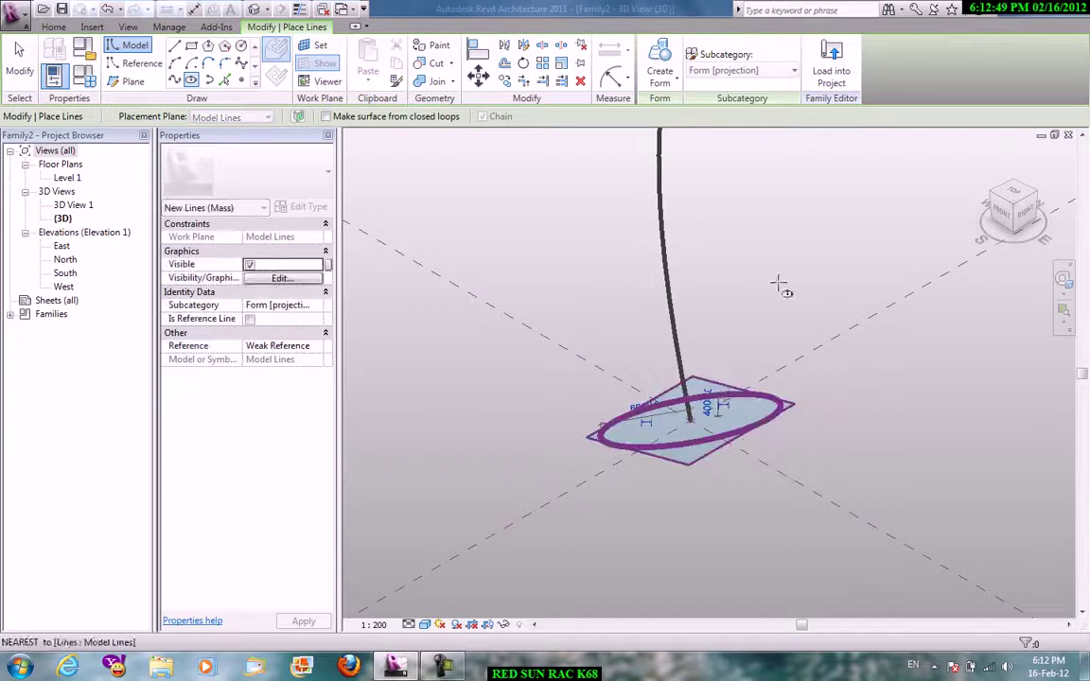
right_click(780, 282)
click(802, 287)
right_click(768, 282)
click(789, 286)
scroll(768, 264, down, 2)
middle_drag(768, 263, 642, 530)
scroll(621, 310, down, 3)
scroll(635, 348, down, 2)
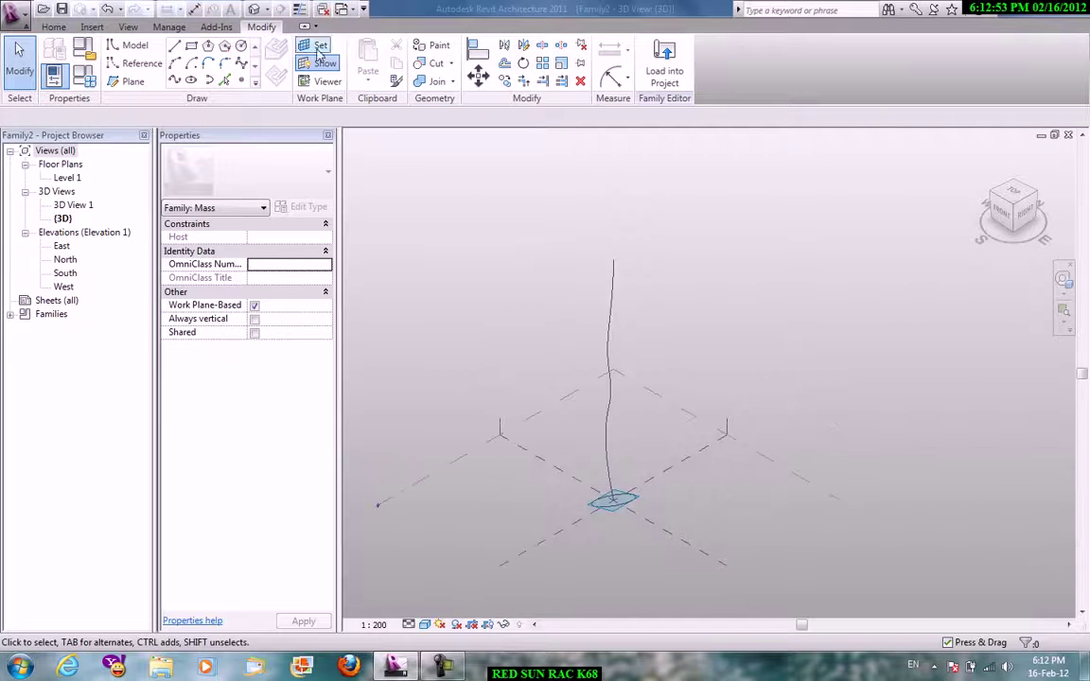
Set the work plane at the wavy line's top endpoint.
click(320, 54)
click(611, 258)
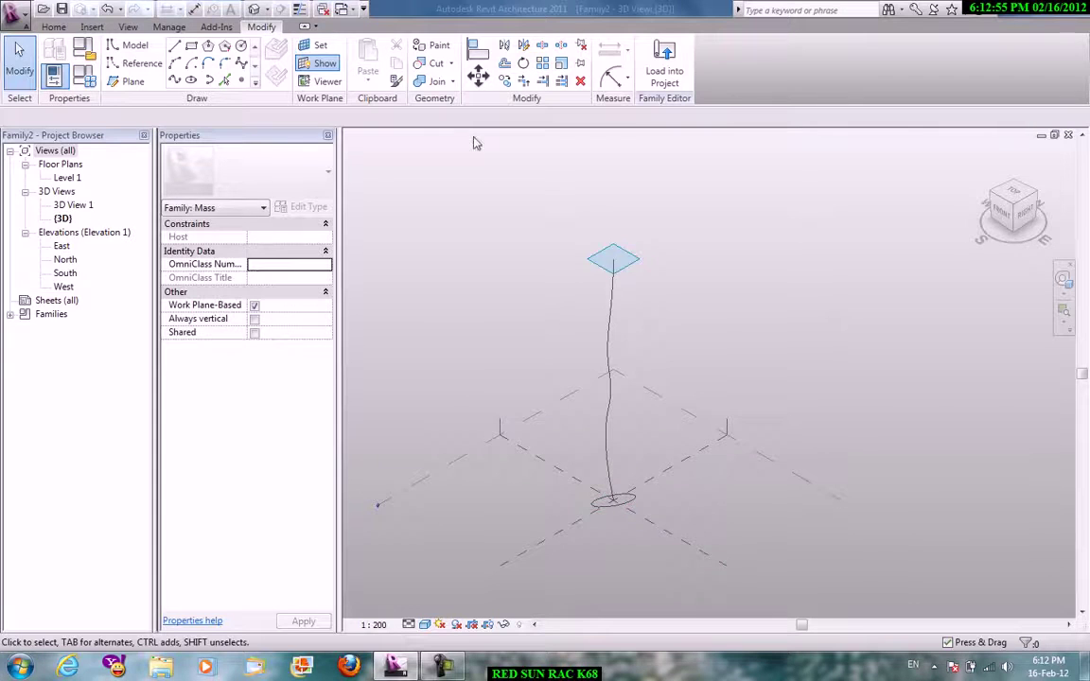
scroll(476, 142, up, 2)
Draw a six-sided inscribed polygon centred on the line's top, then cancel drawing.
click(208, 45)
scroll(662, 289, up, 2)
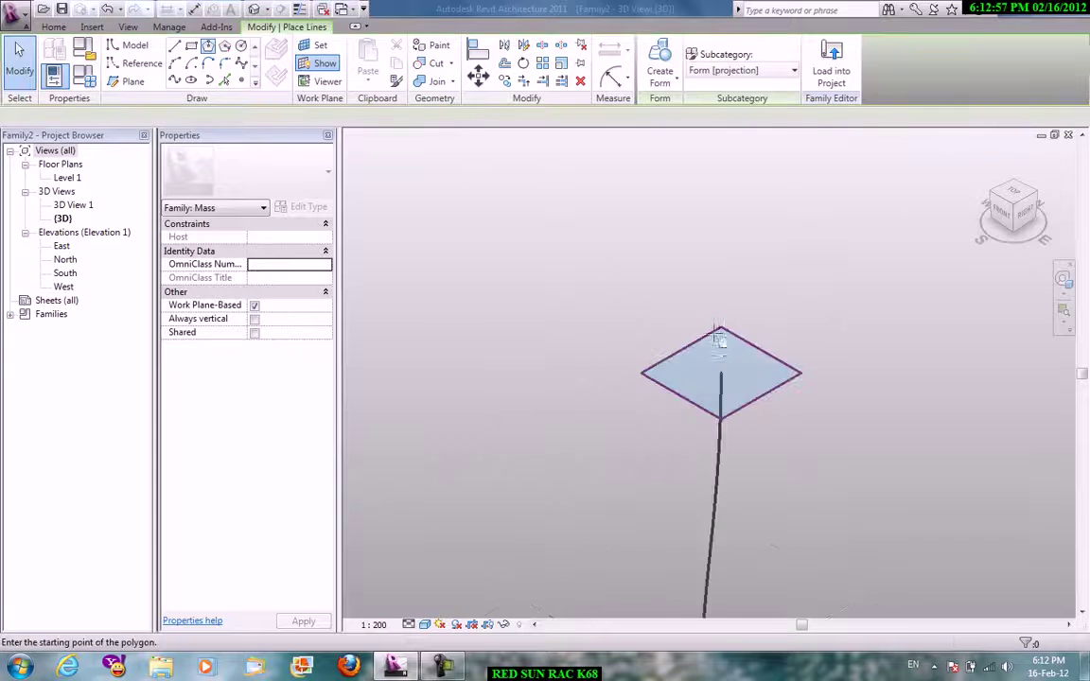
click(722, 372)
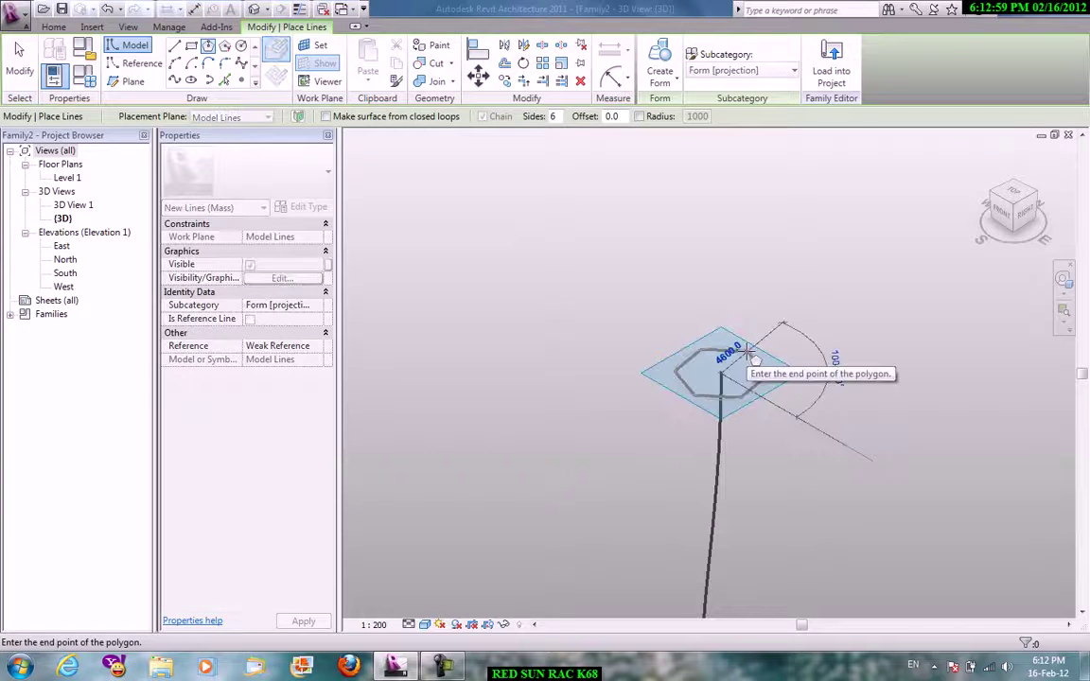
click(750, 353)
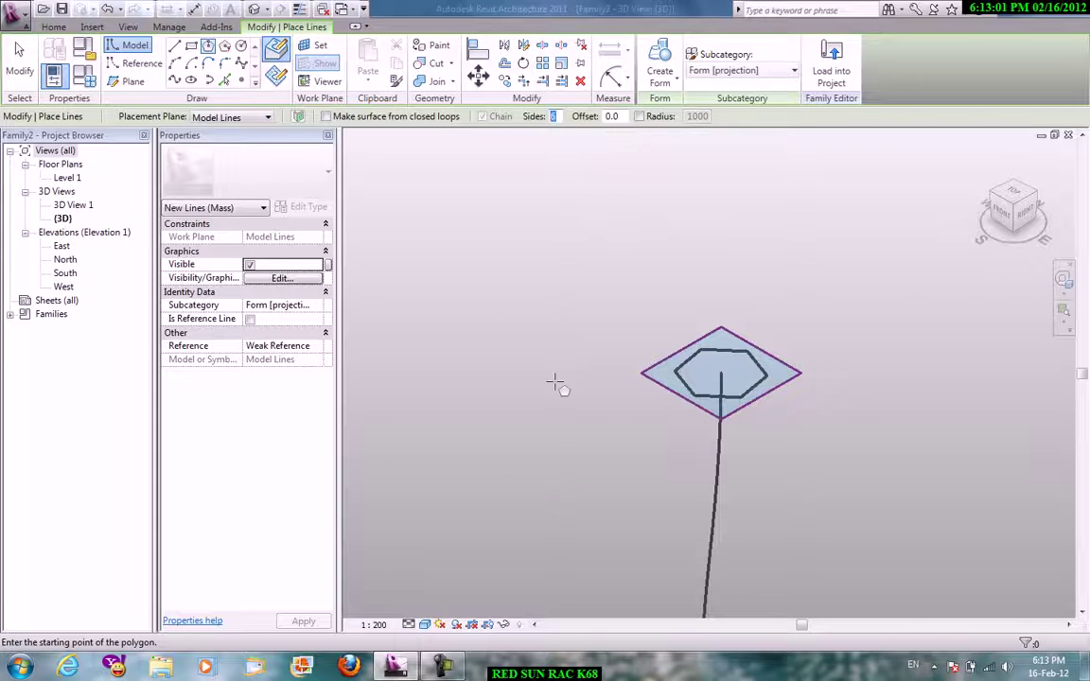
right_click(556, 259)
click(586, 255)
right_click(557, 244)
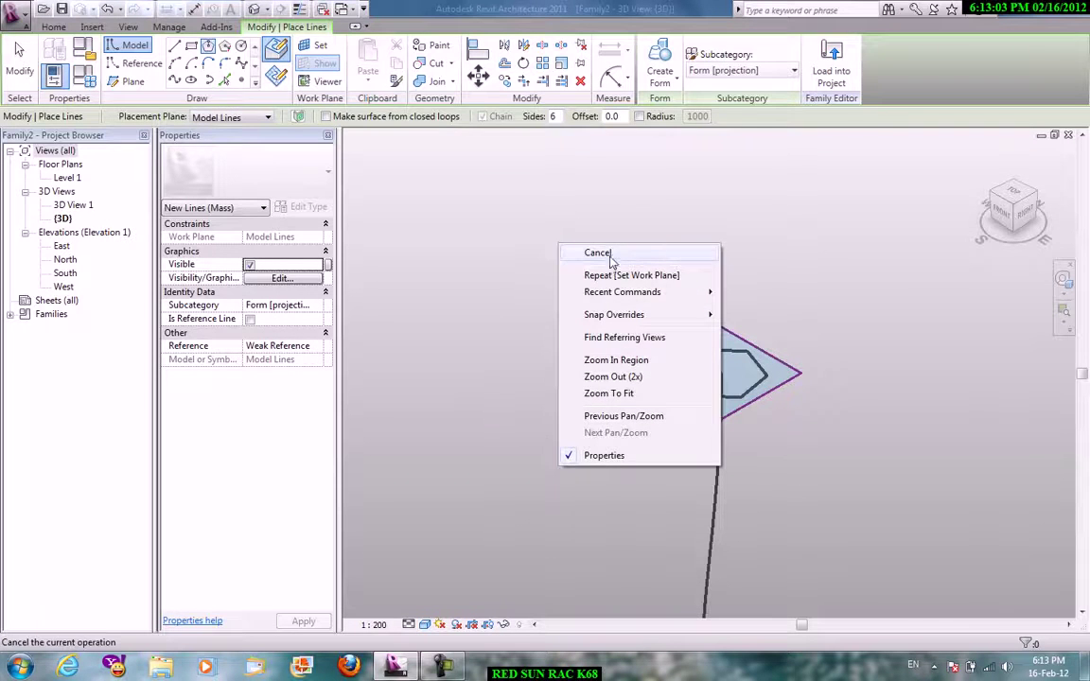
click(598, 252)
scroll(761, 295, down, 3)
scroll(757, 326, down, 1)
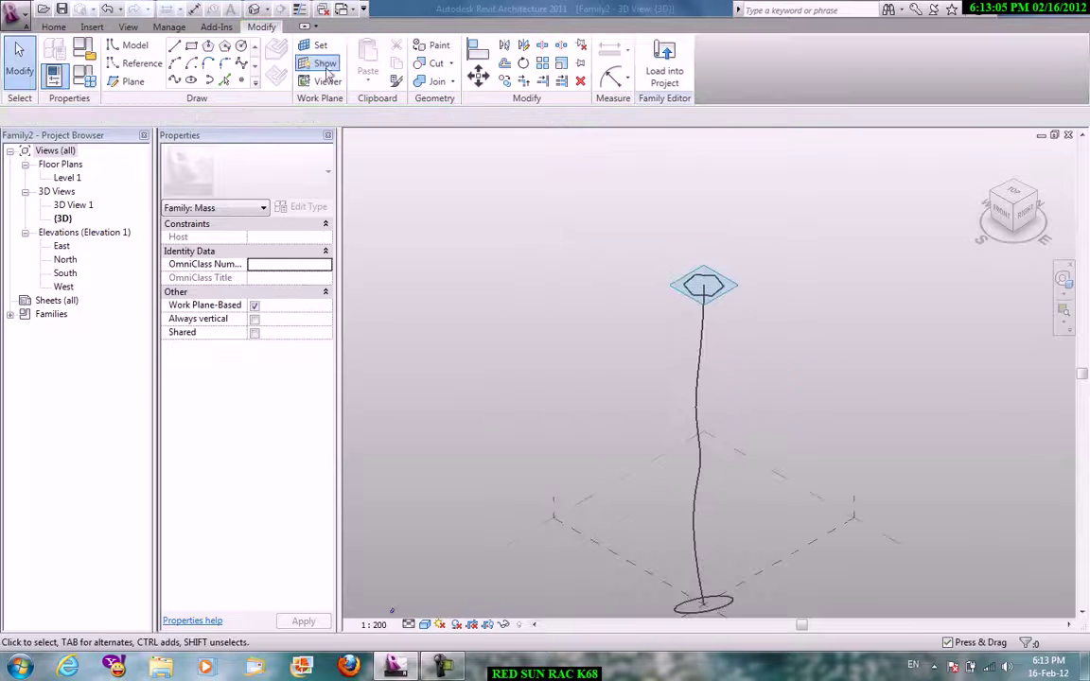
scroll(764, 352, up, 3)
scroll(747, 416, down, 4)
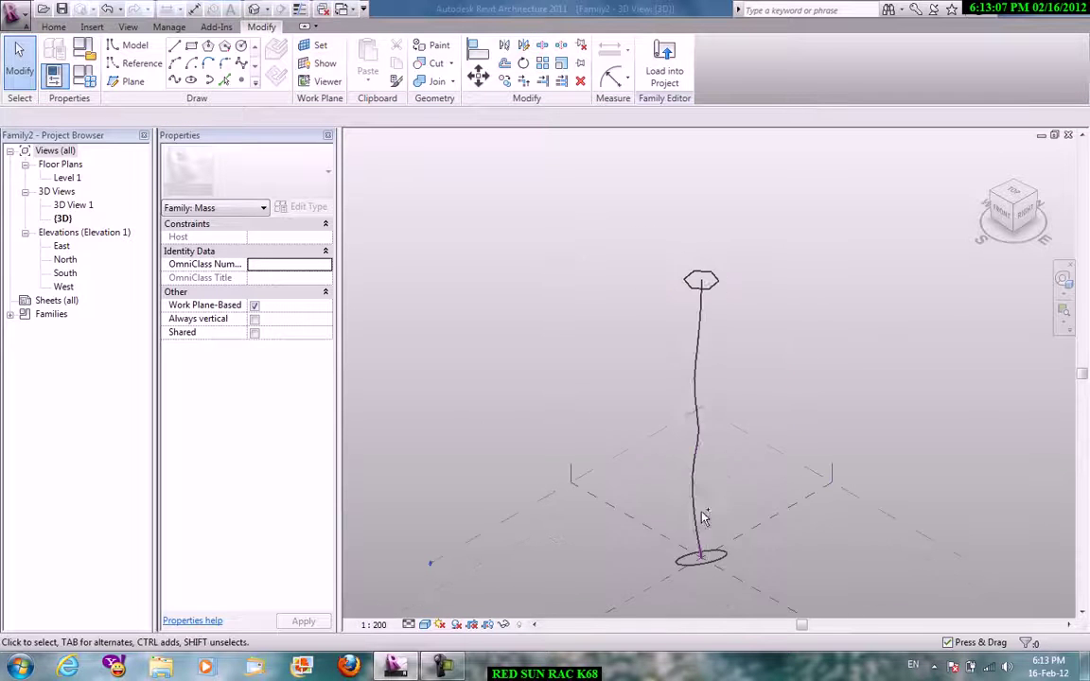
Make a solid form from the ellipse, path and hexagon, and load Family2 into Project1.
click(719, 556)
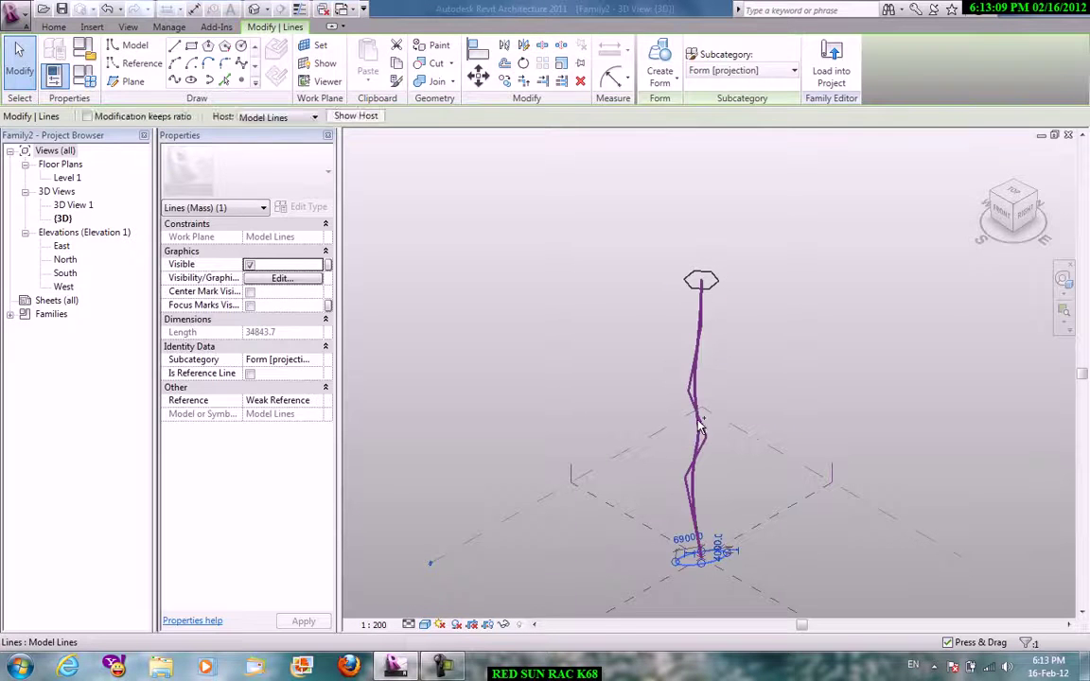
ctrl+click(711, 294)
click(659, 74)
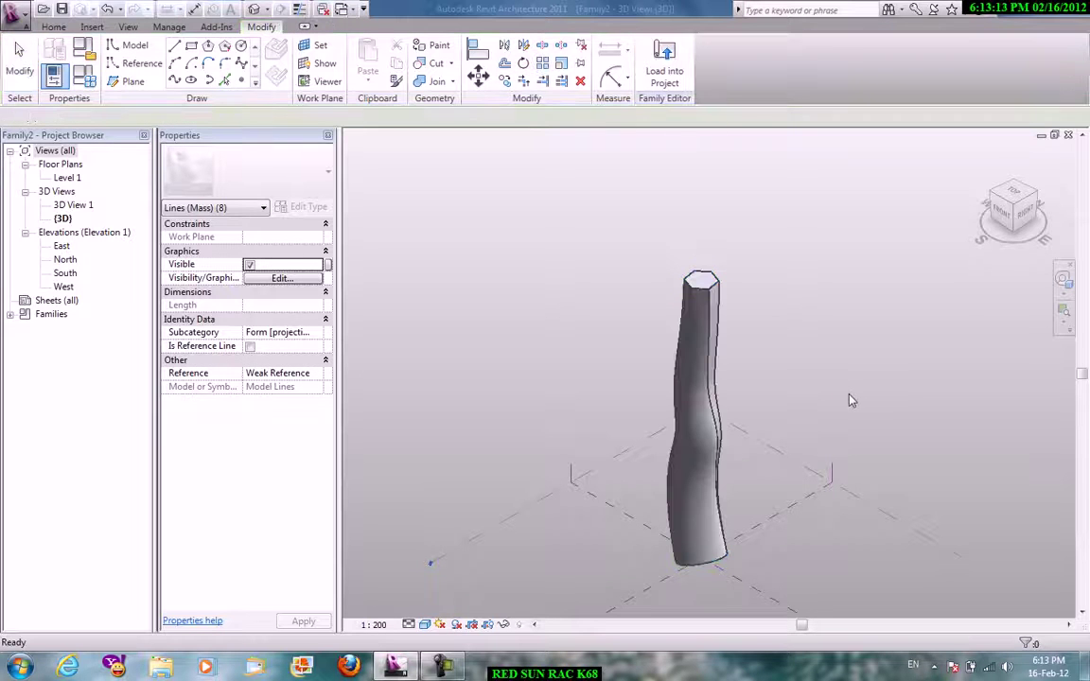
click(664, 66)
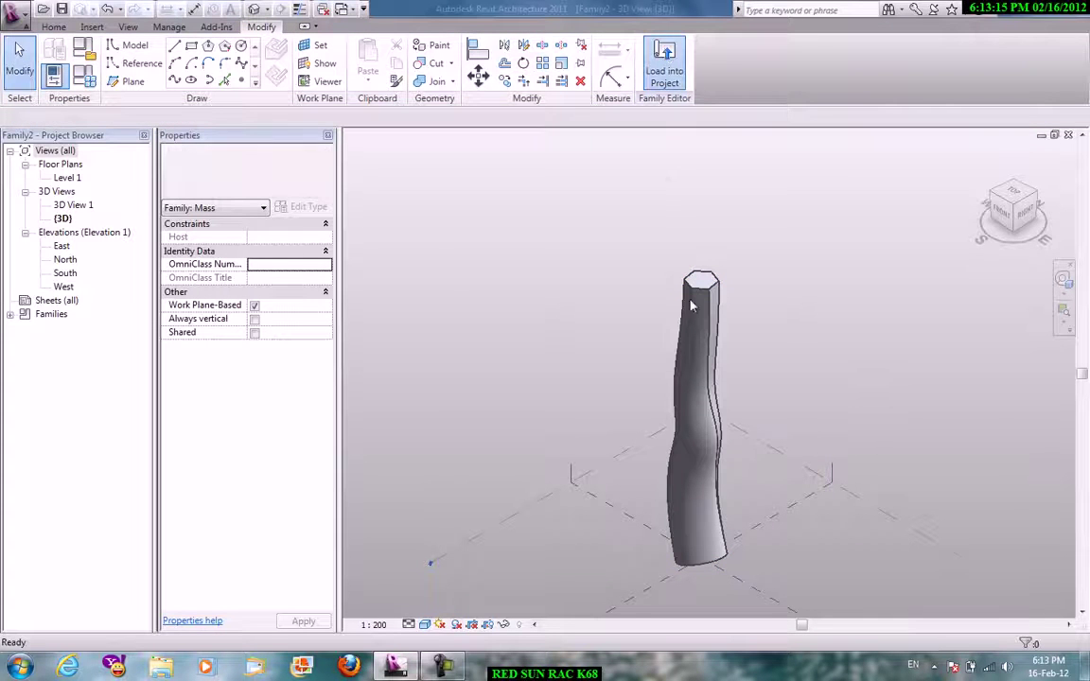
click(531, 450)
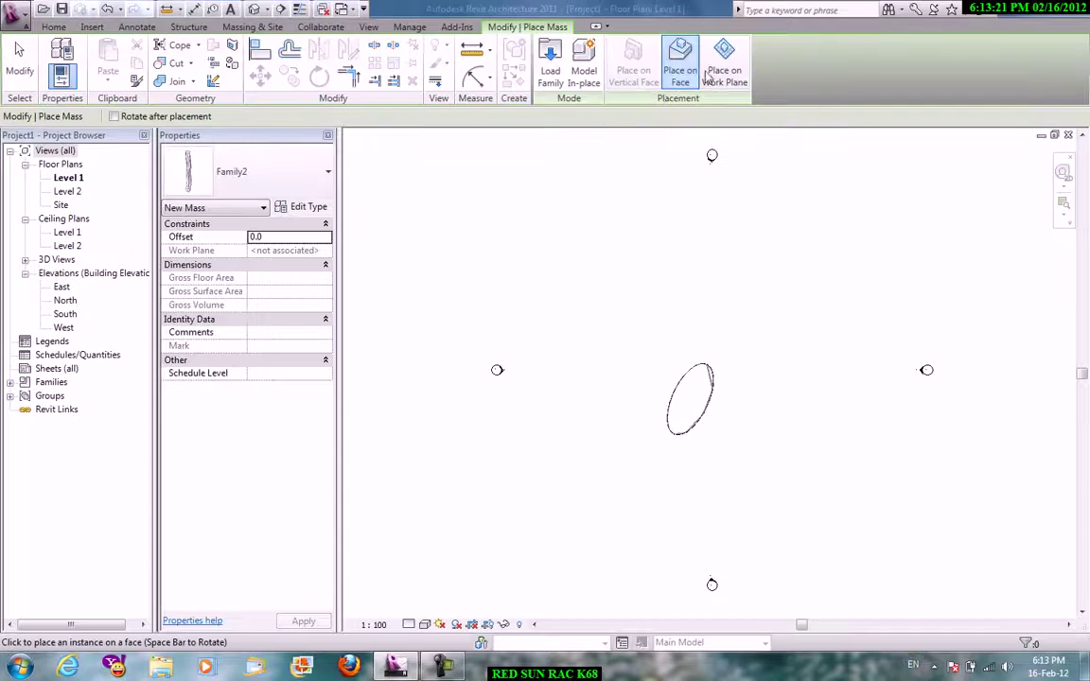
Place one Family2 mass on the Level 1 work plane beside the gridded mass.
click(710, 76)
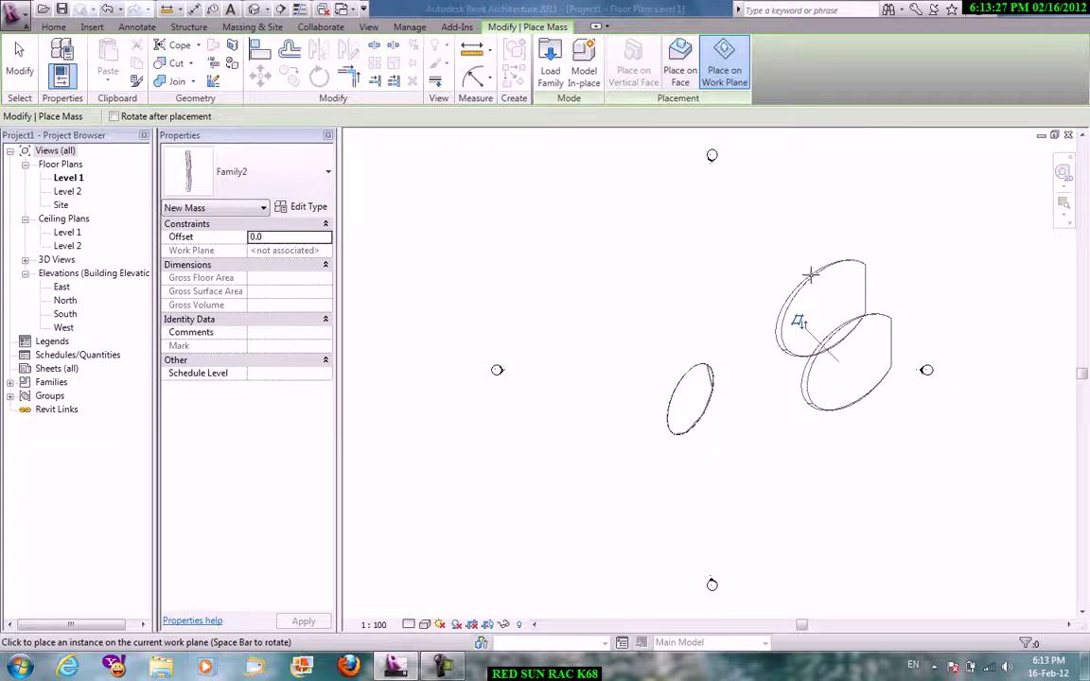
right_click(811, 281)
key(Escape)
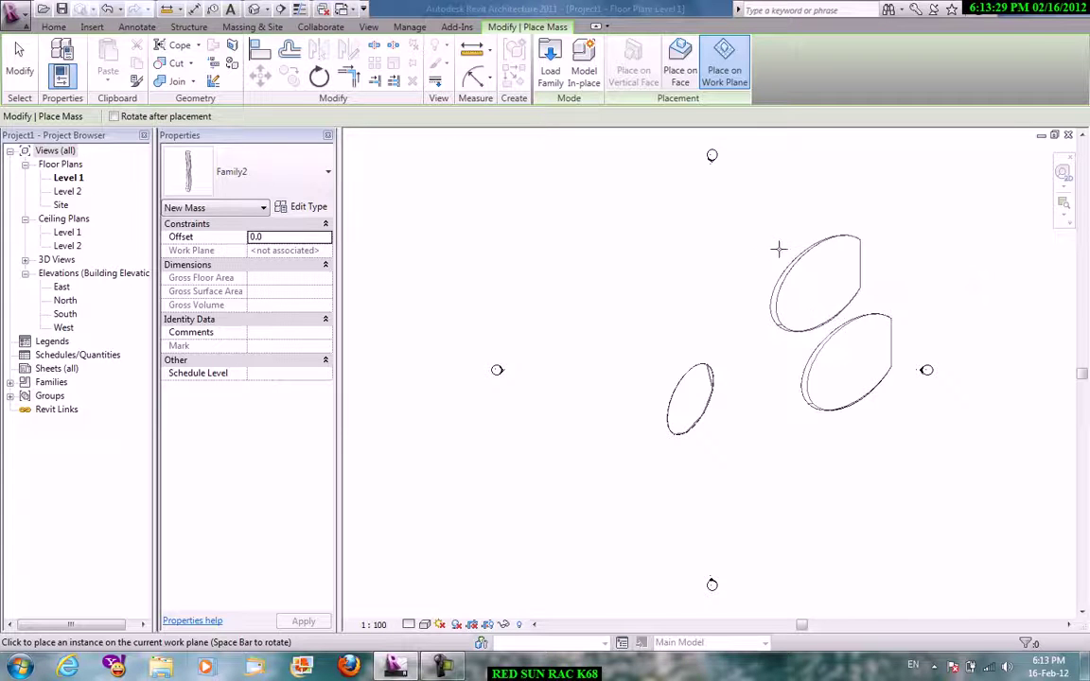
right_click(782, 257)
click(804, 259)
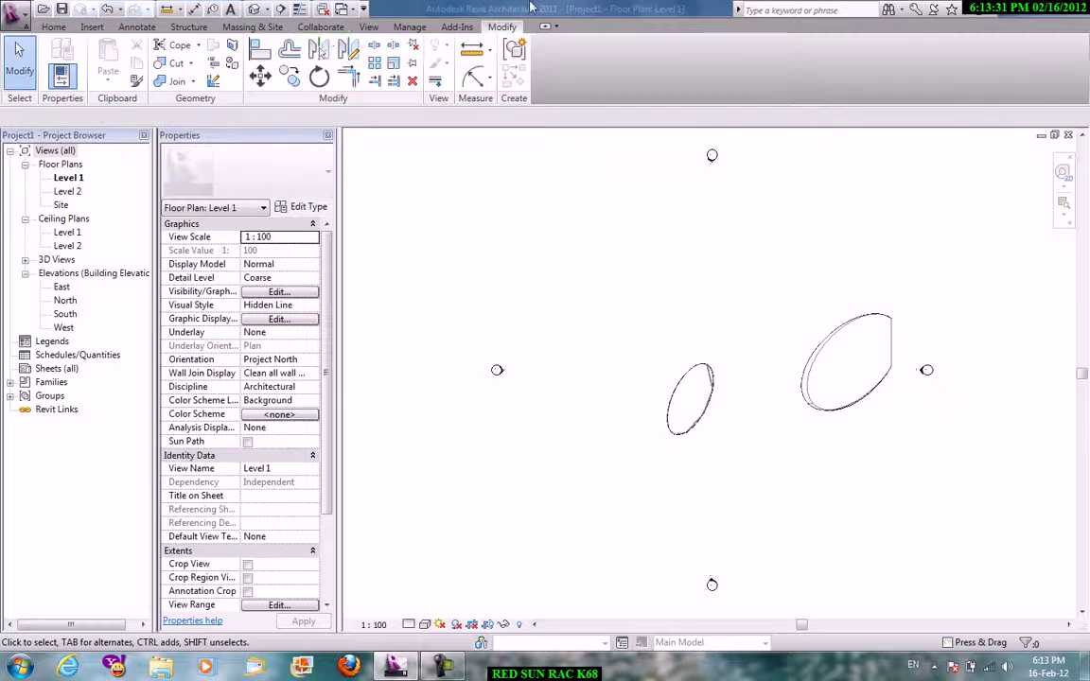
Open the default 3D view, orbit to show both masses, and select the new tall one.
click(368, 26)
click(365, 71)
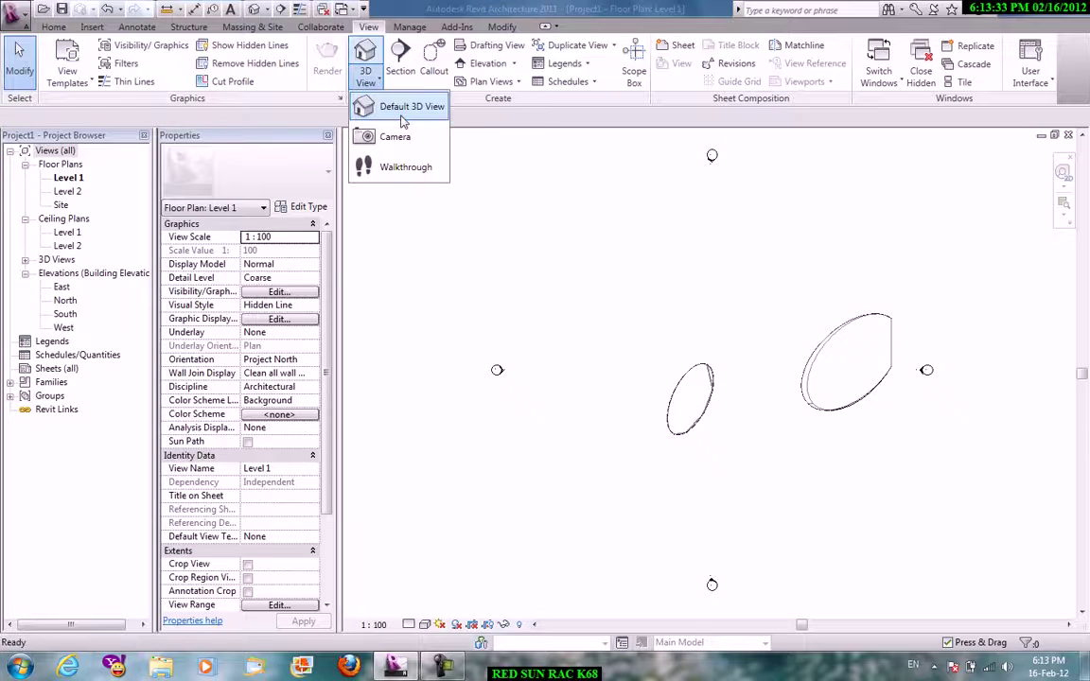
click(390, 105)
shift+middle_drag(625, 297, 576, 319)
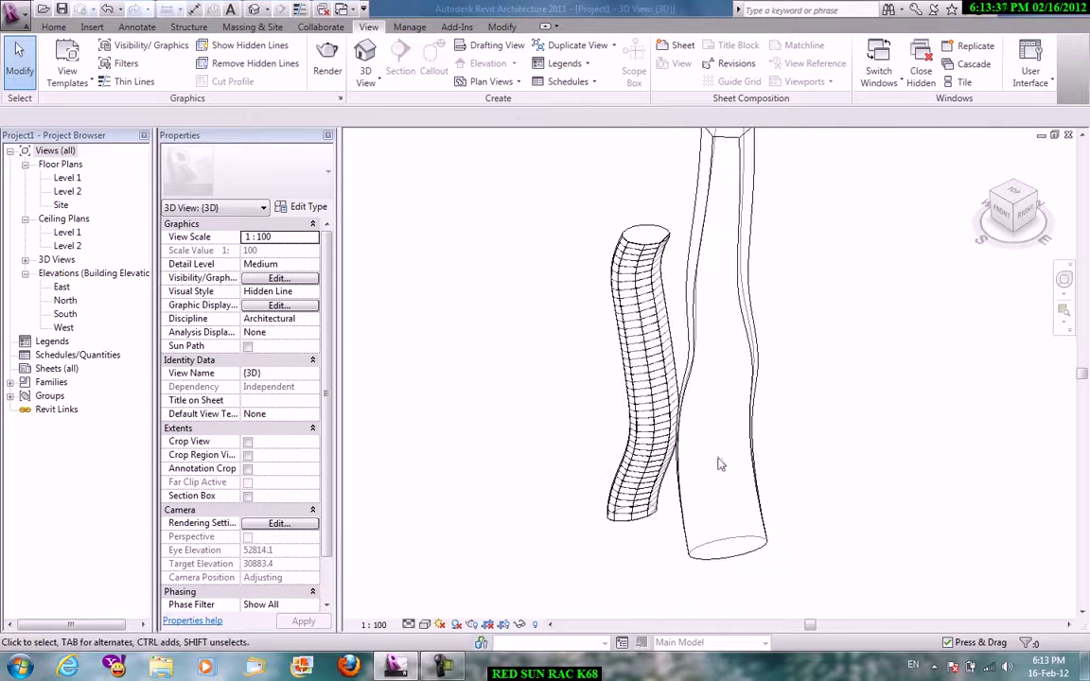
click(741, 559)
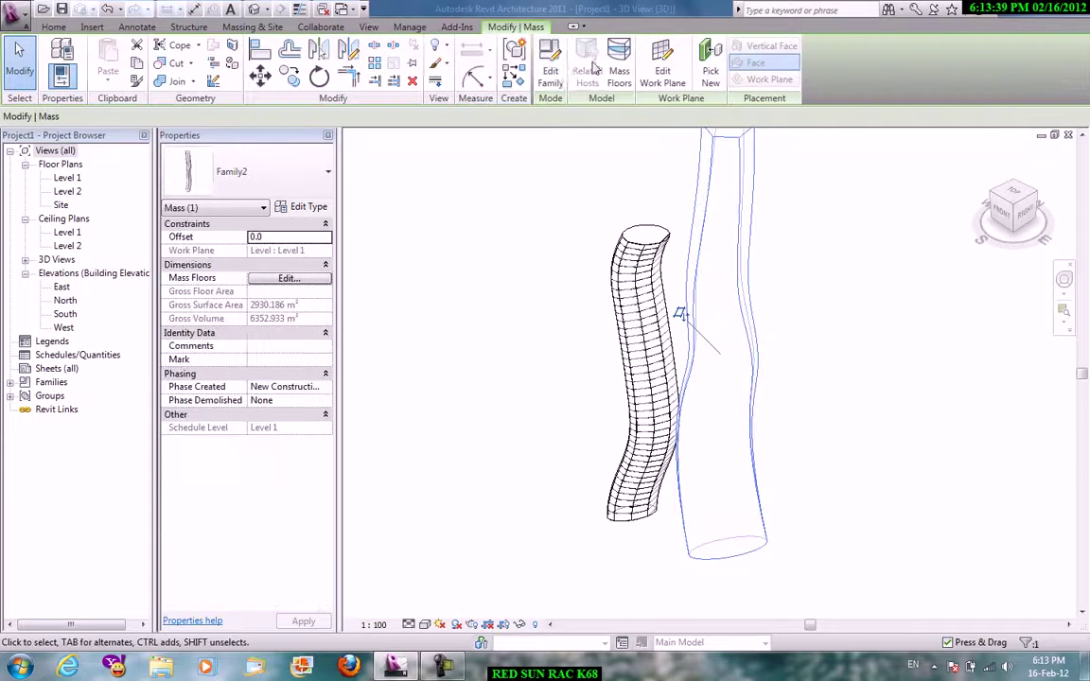
Apply a 1500 x 3000mm curtain system to the face of the tall Family2 mass.
click(529, 246)
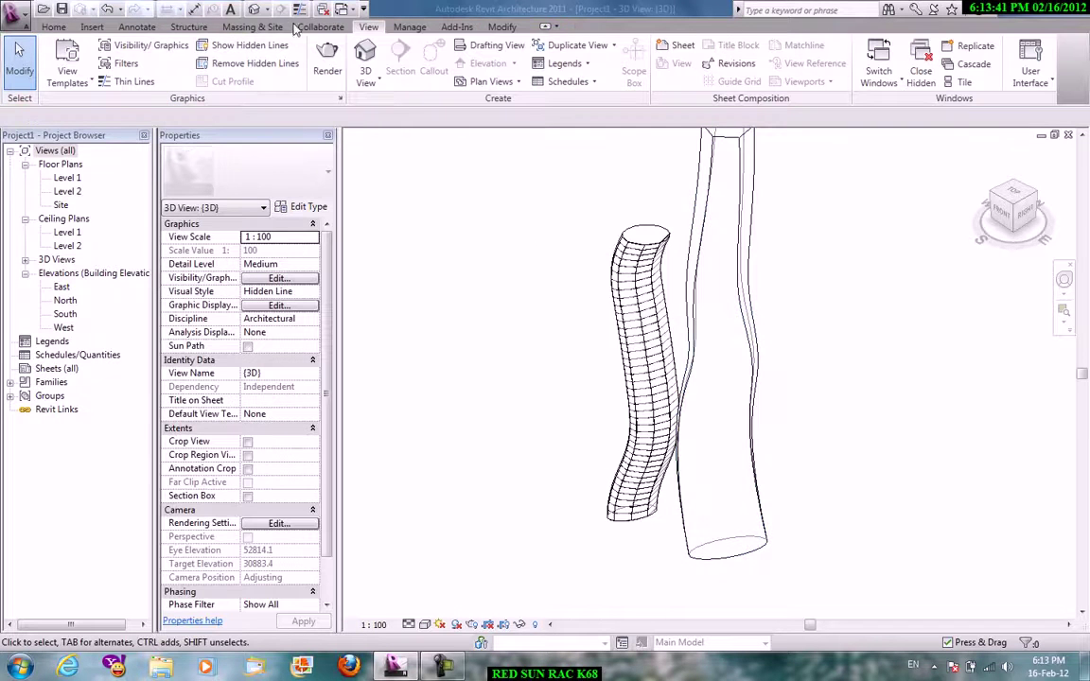
click(296, 28)
click(253, 26)
click(158, 56)
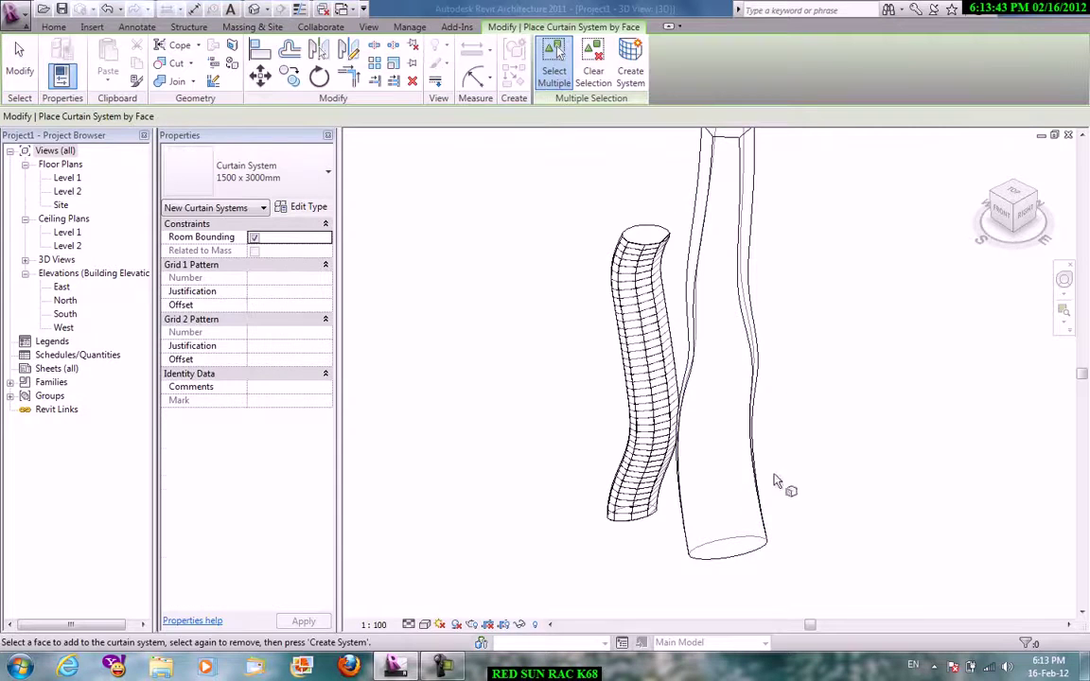
click(767, 523)
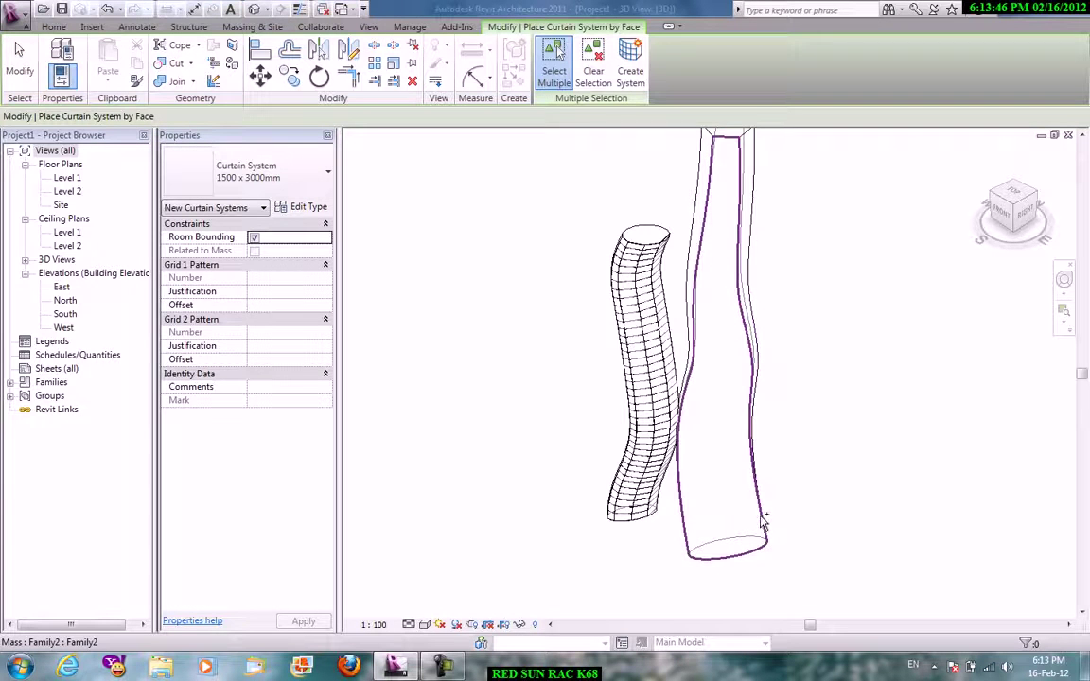
click(626, 73)
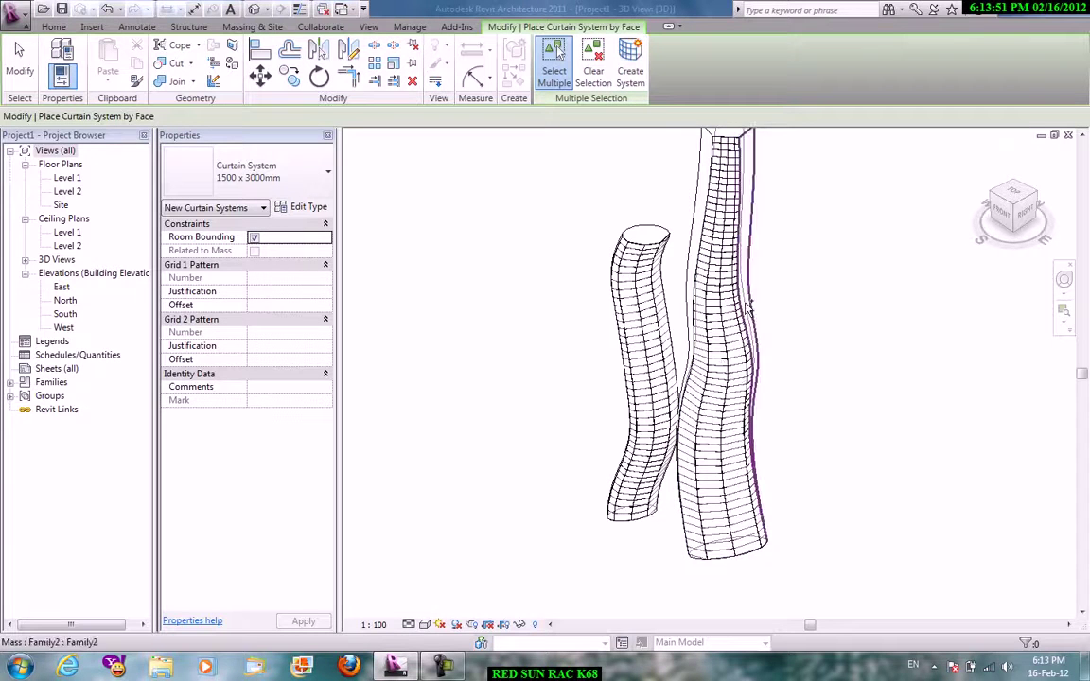
right_click(463, 268)
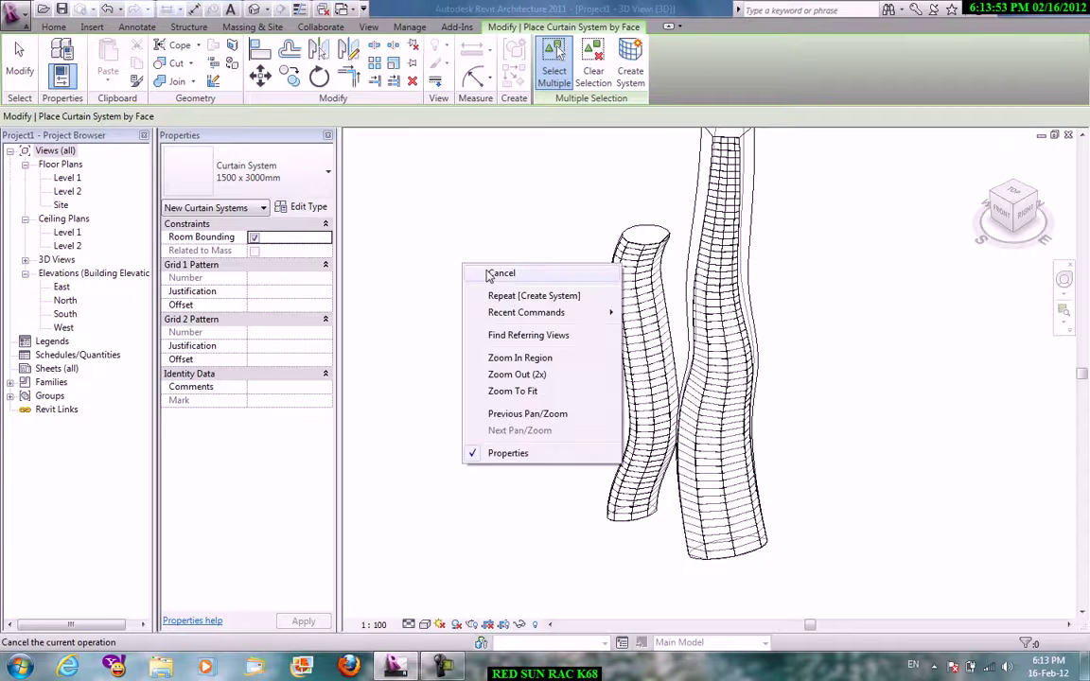
click(489, 273)
right_click(487, 271)
click(515, 280)
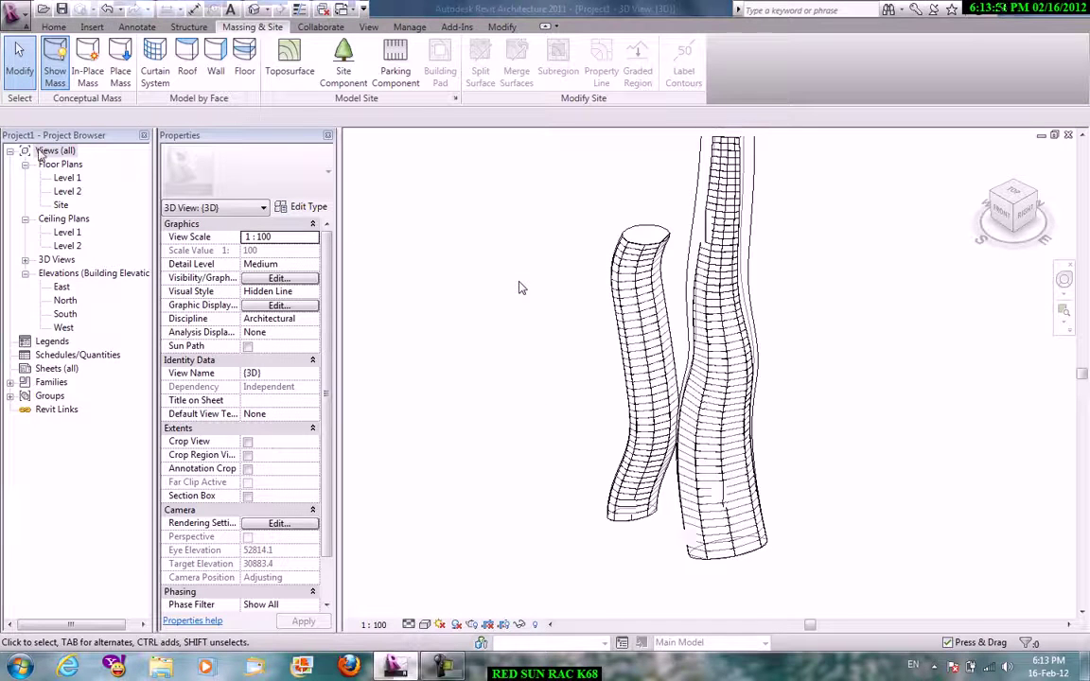
Create a new conceptual mass family, Family3, from the Metric Mass template.
click(17, 13)
mouse_move(49, 69)
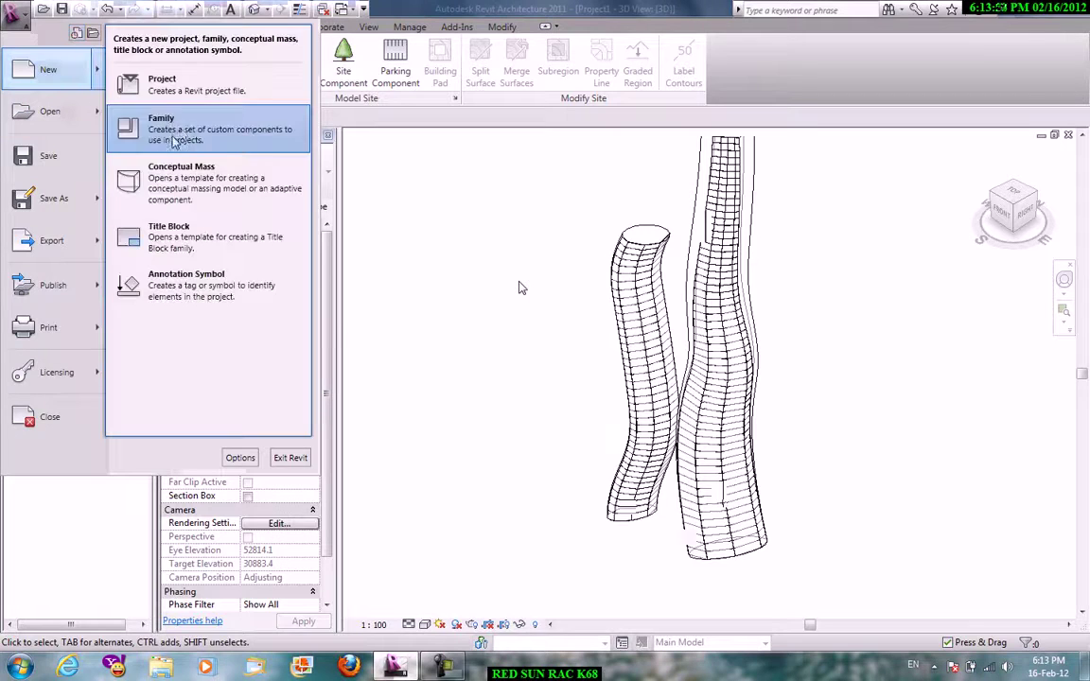
click(185, 167)
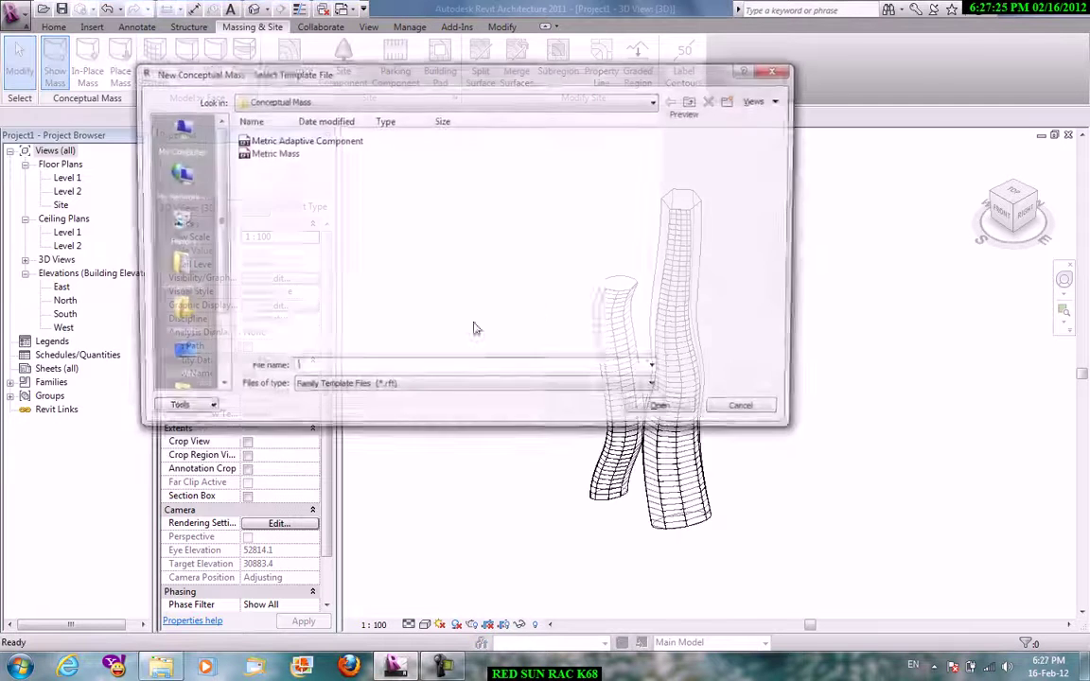
click(274, 152)
click(653, 416)
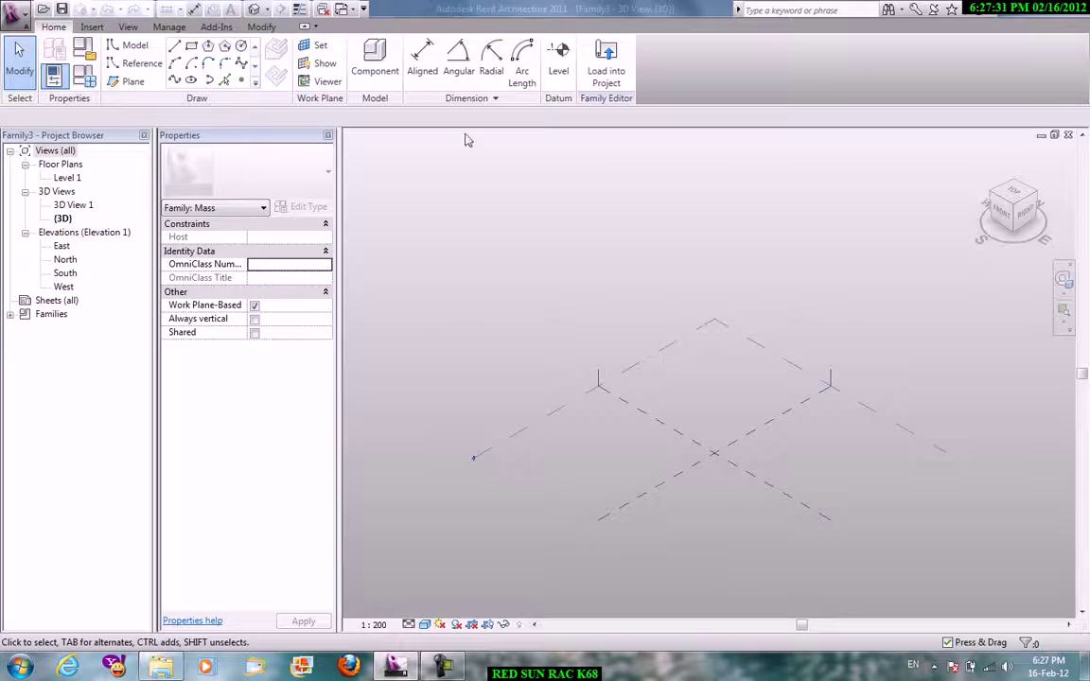
Set the vertical reference plane as the displayed work plane and view it from the front.
click(320, 47)
click(638, 415)
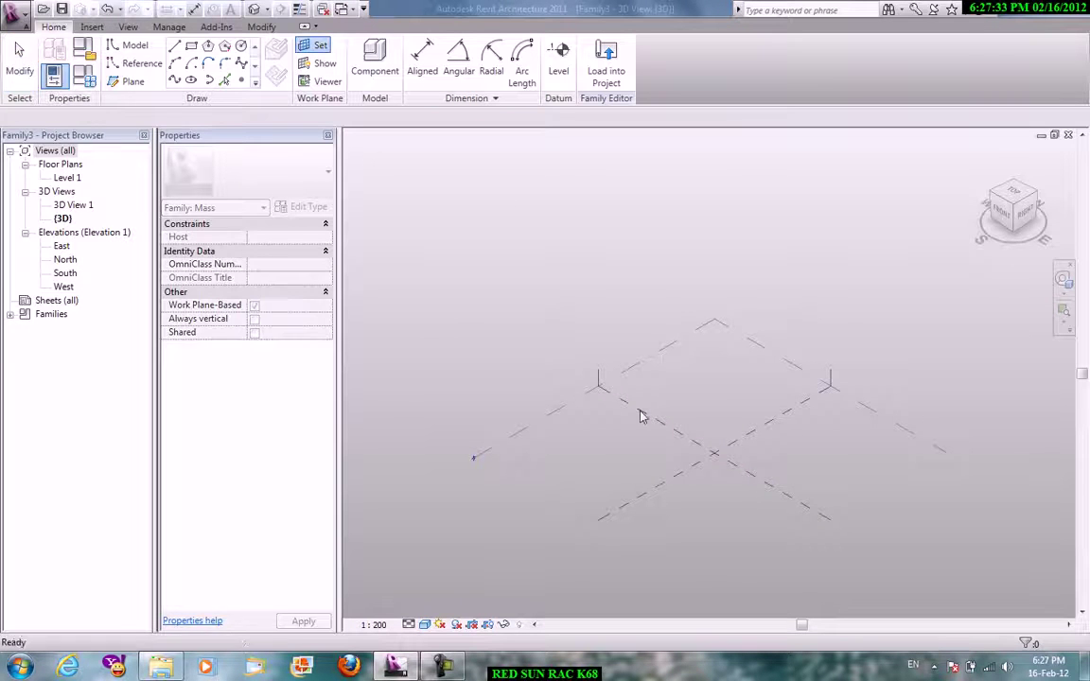
click(324, 64)
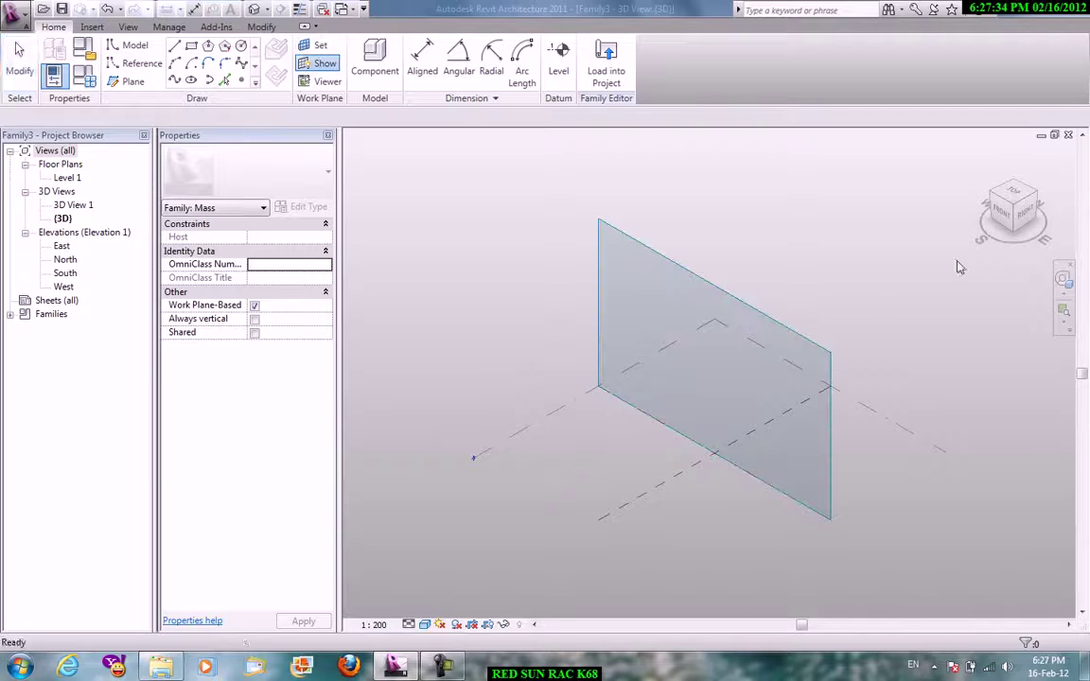
click(1004, 215)
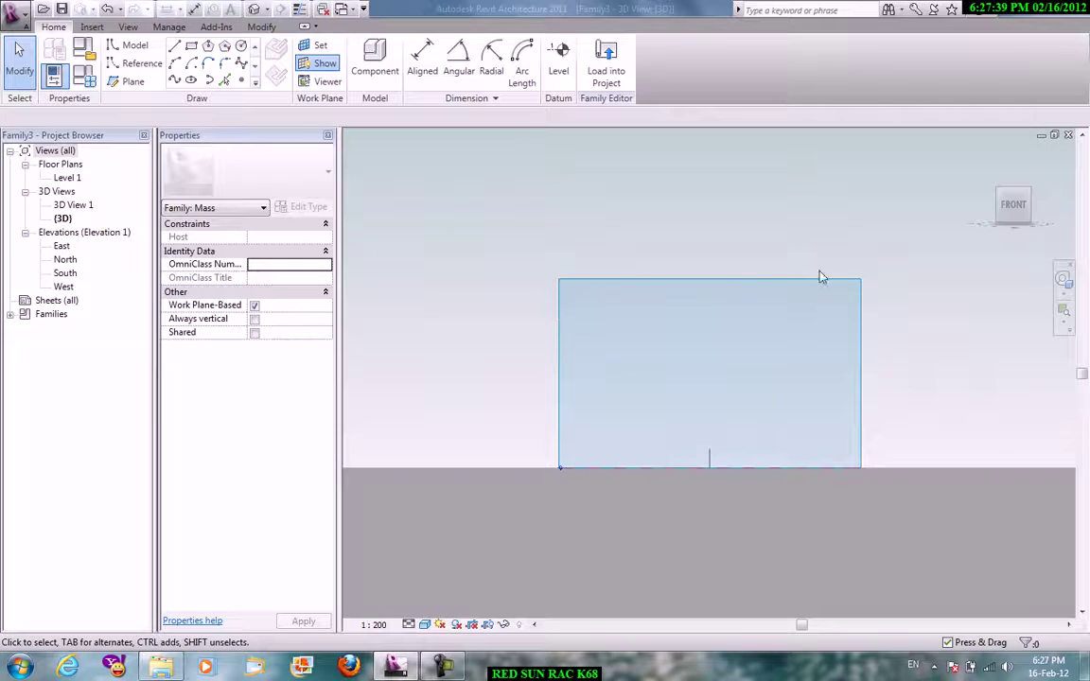
right_click(555, 201)
click(594, 210)
Sketch an S-shaped spline from top to bottom on the front work plane.
click(241, 63)
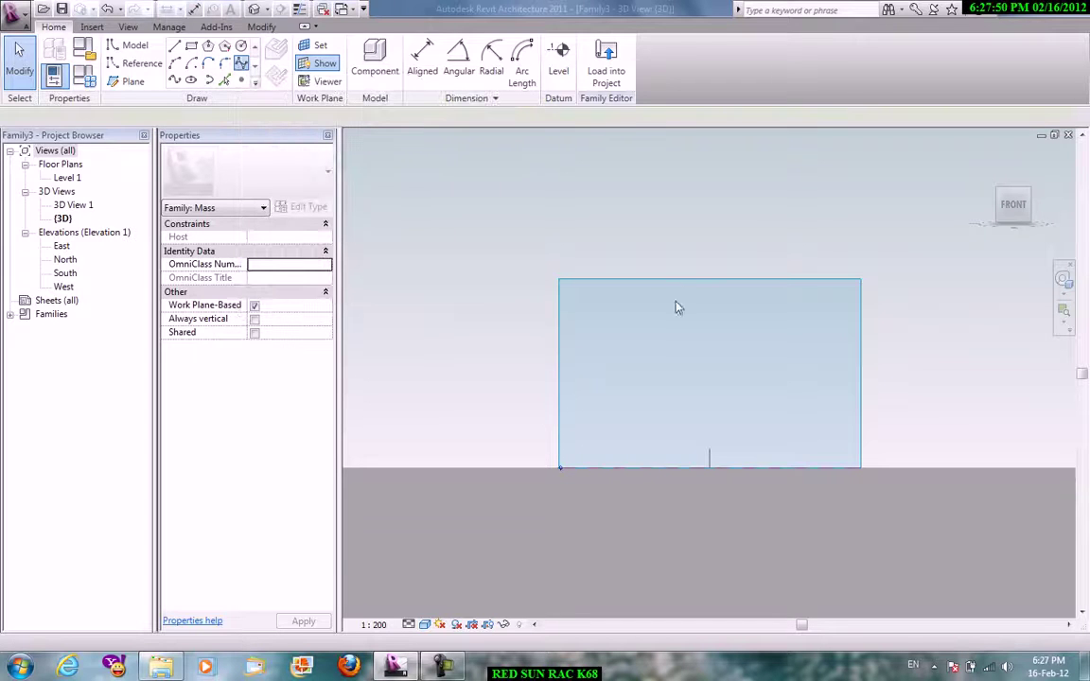
click(688, 290)
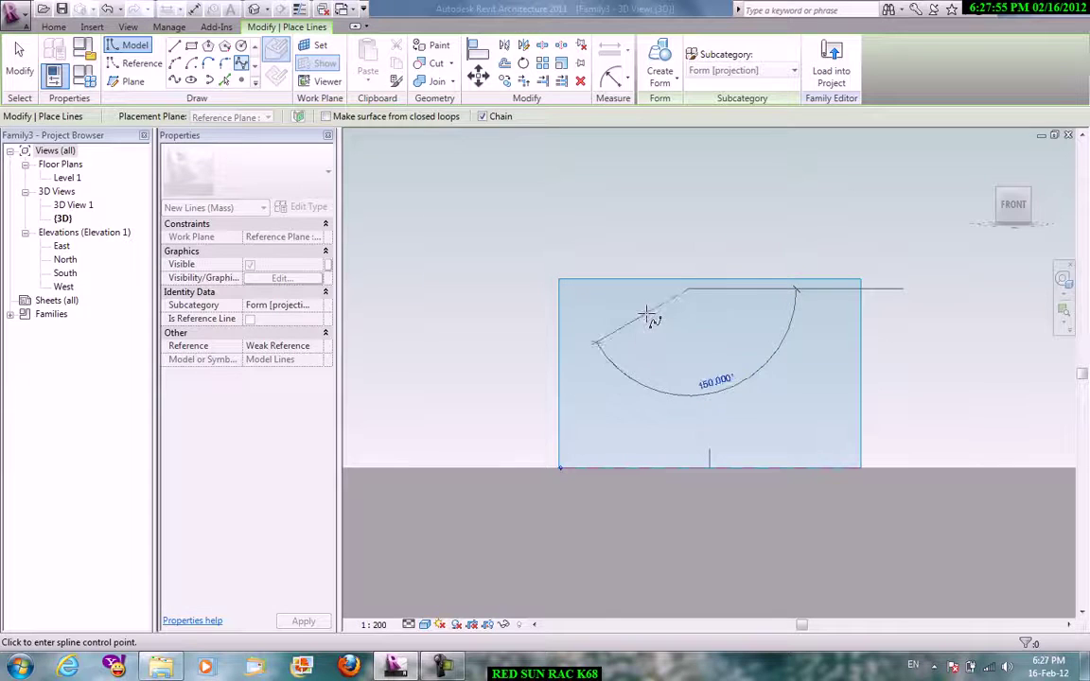
click(633, 398)
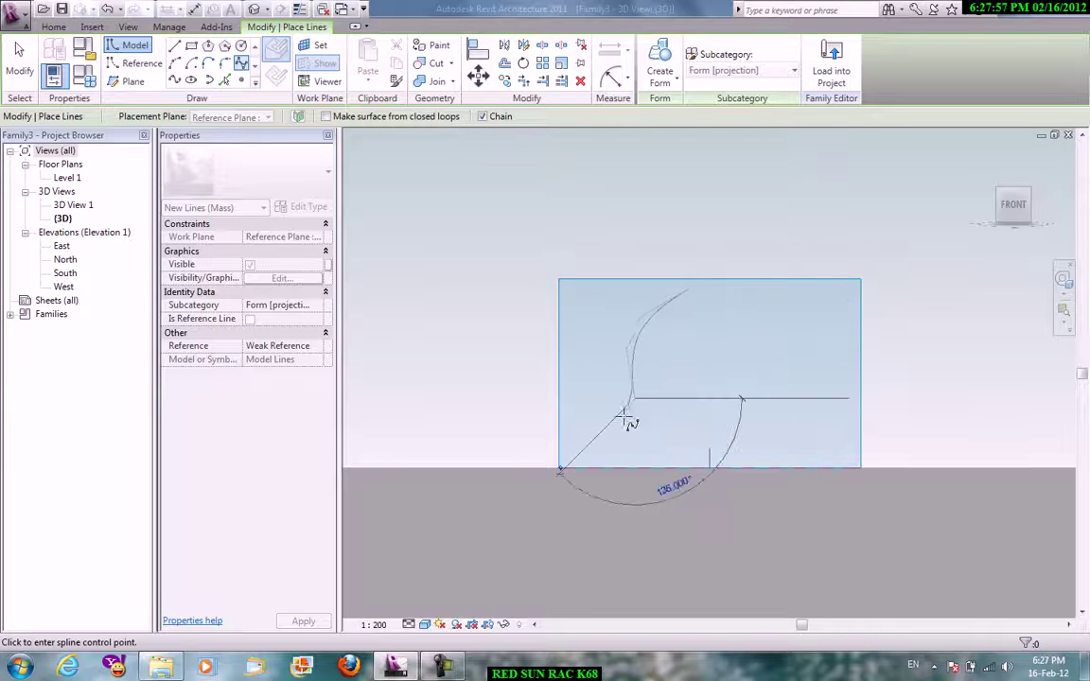
click(621, 425)
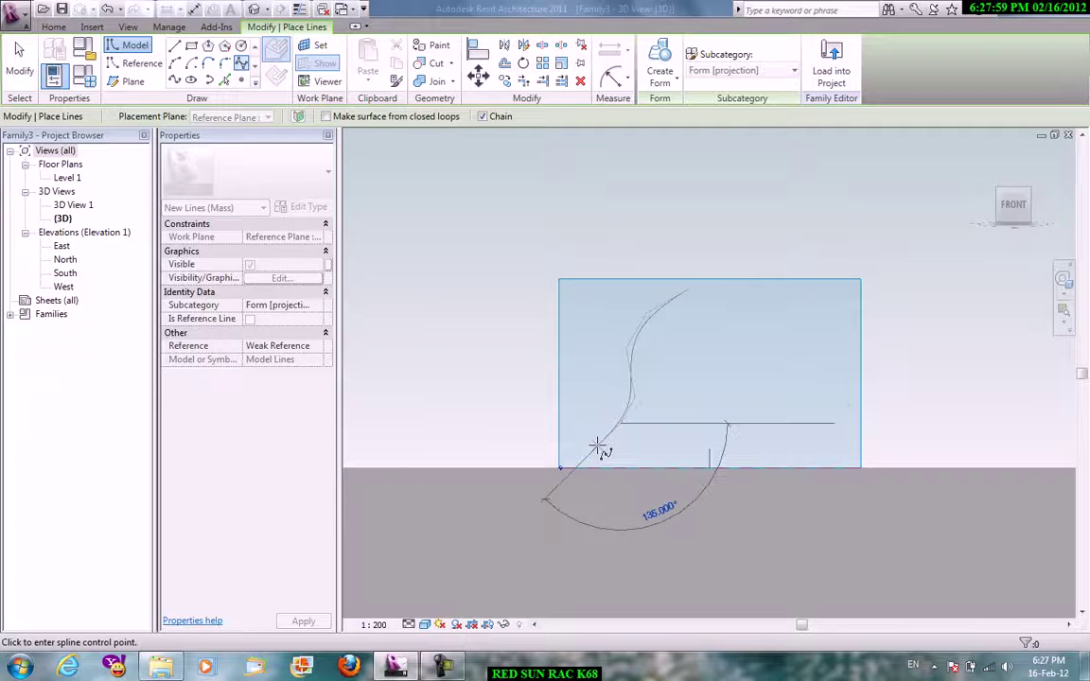
right_click(556, 417)
click(588, 427)
right_click(590, 396)
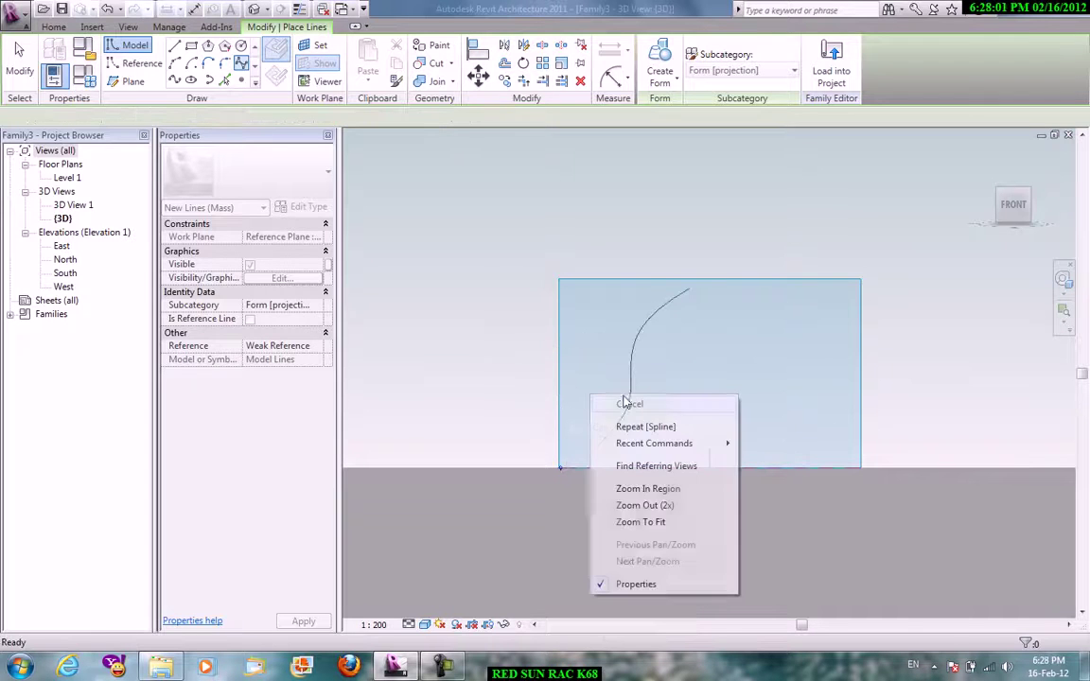
click(629, 405)
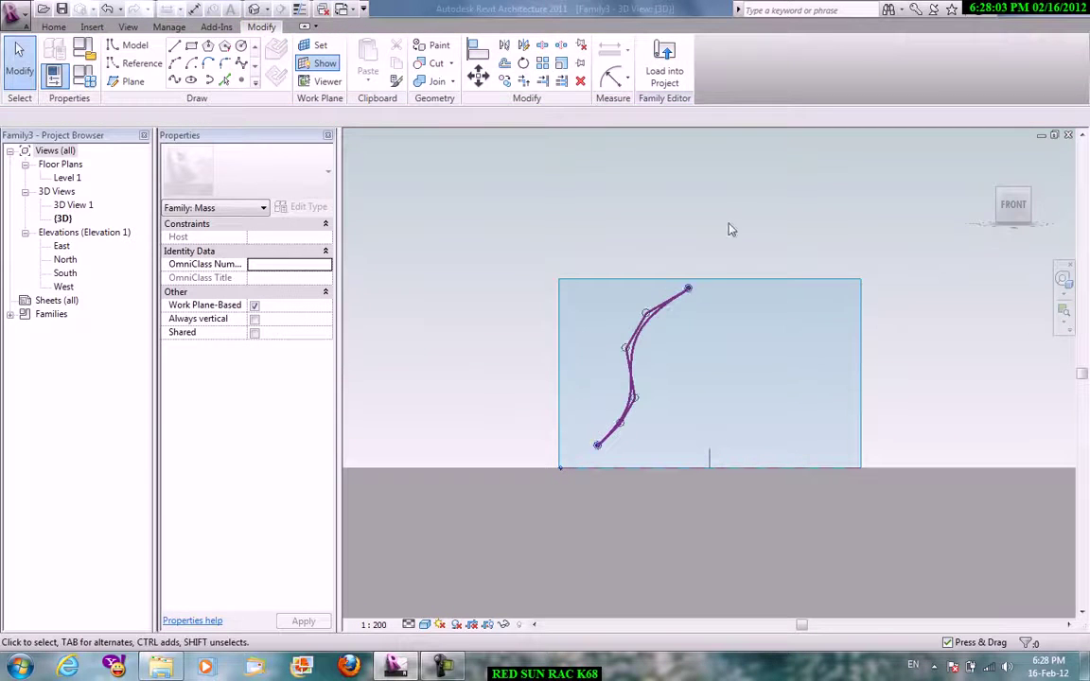
scroll(728, 229, up, 3)
scroll(699, 230, up, 2)
middle_drag(700, 231, 639, 211)
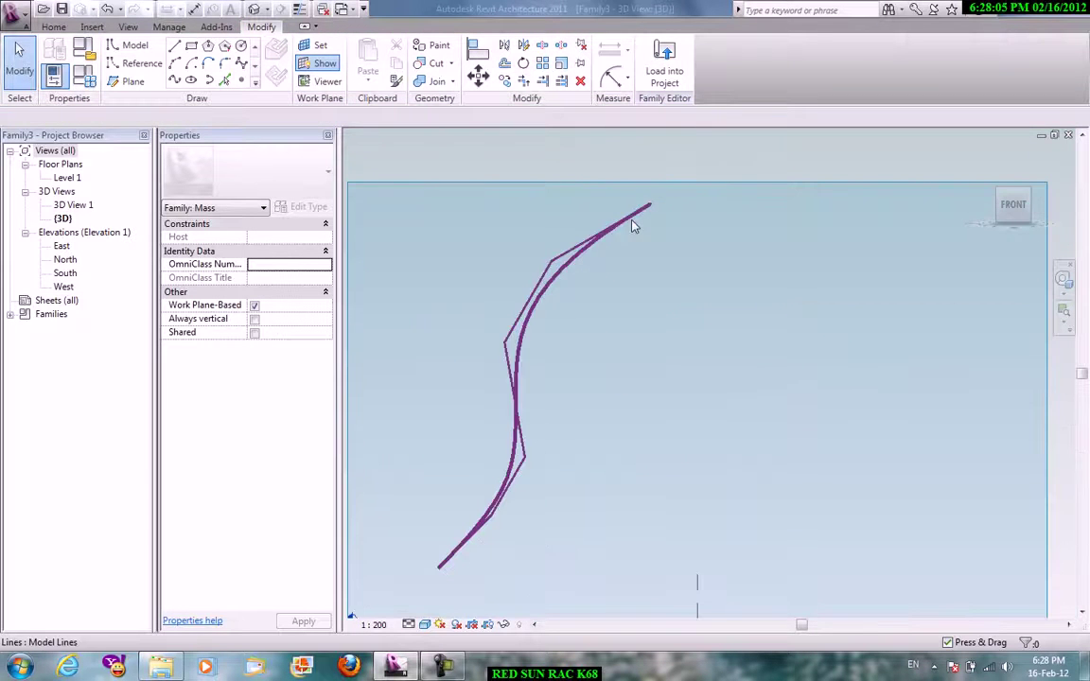
scroll(610, 289, down, 2)
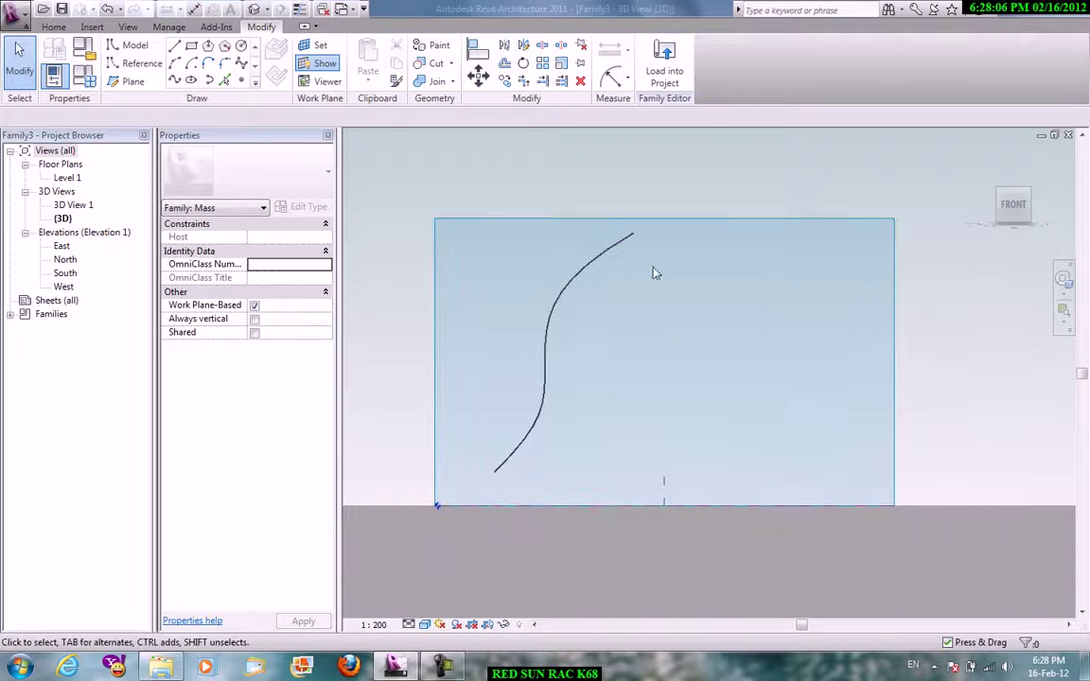
Draw a vertical straight line to the right of the S-curve as the axis.
click(174, 47)
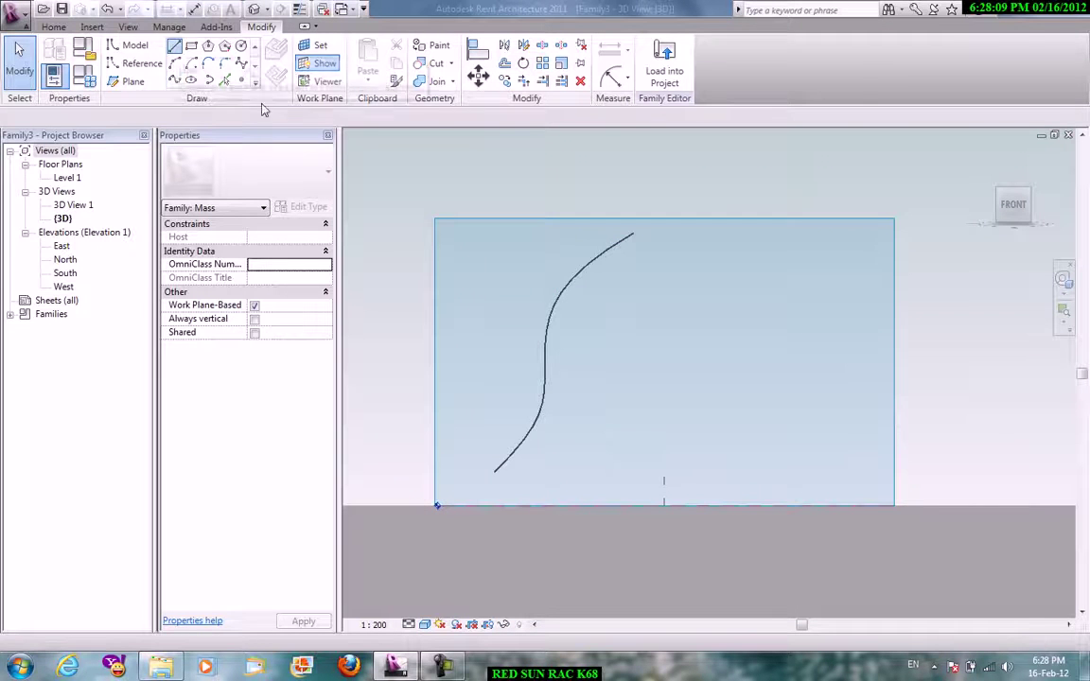
click(665, 483)
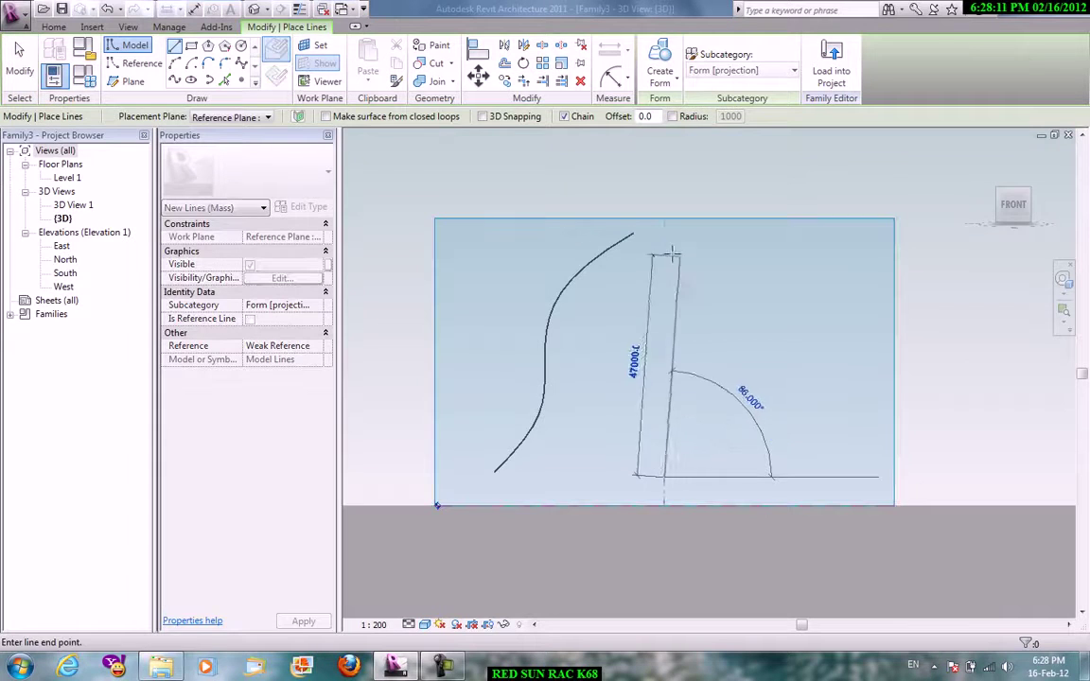
click(664, 251)
right_click(719, 213)
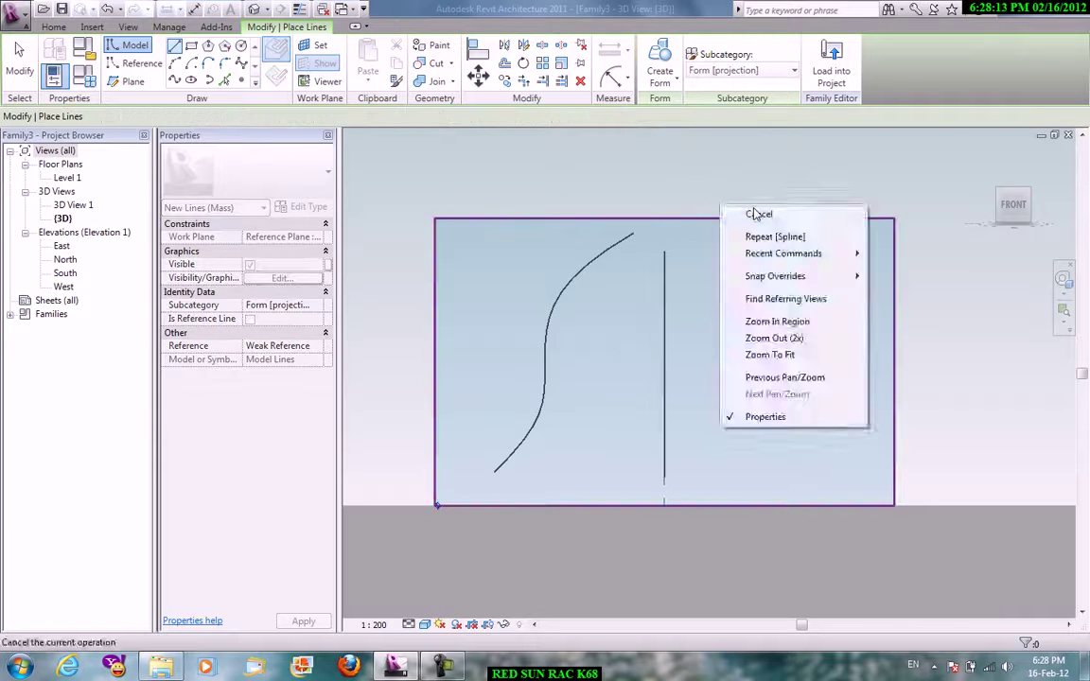
click(726, 214)
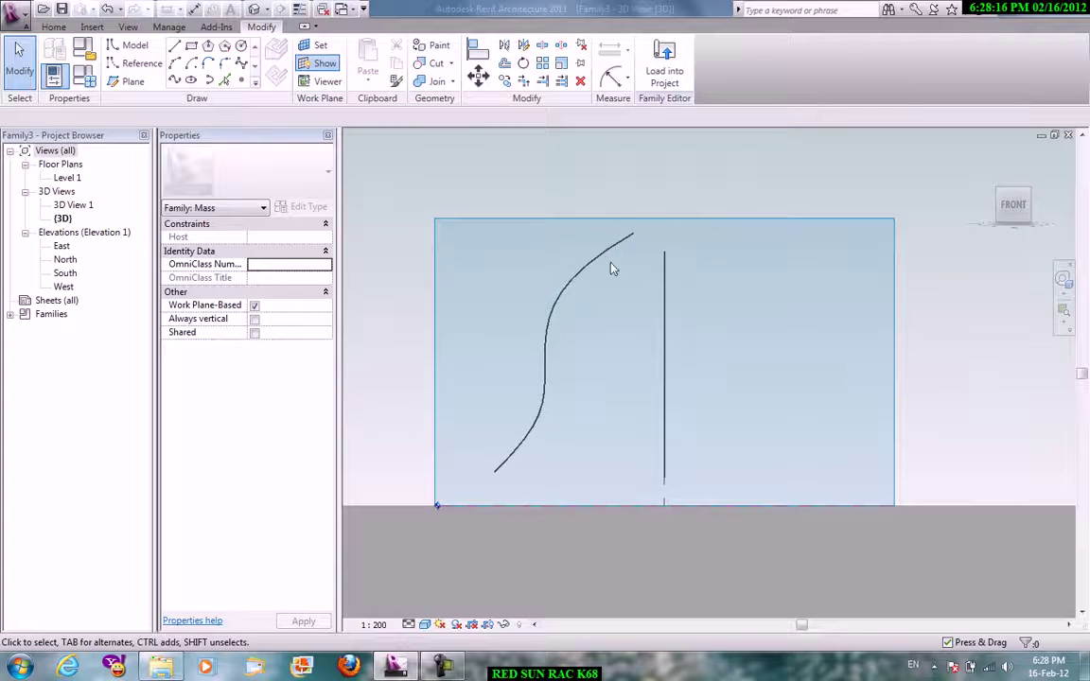
Revolve the S-curve around the vertical line into a full bell-shaped solid, viewed isometrically.
click(602, 257)
ctrl+click(665, 280)
click(659, 74)
click(675, 106)
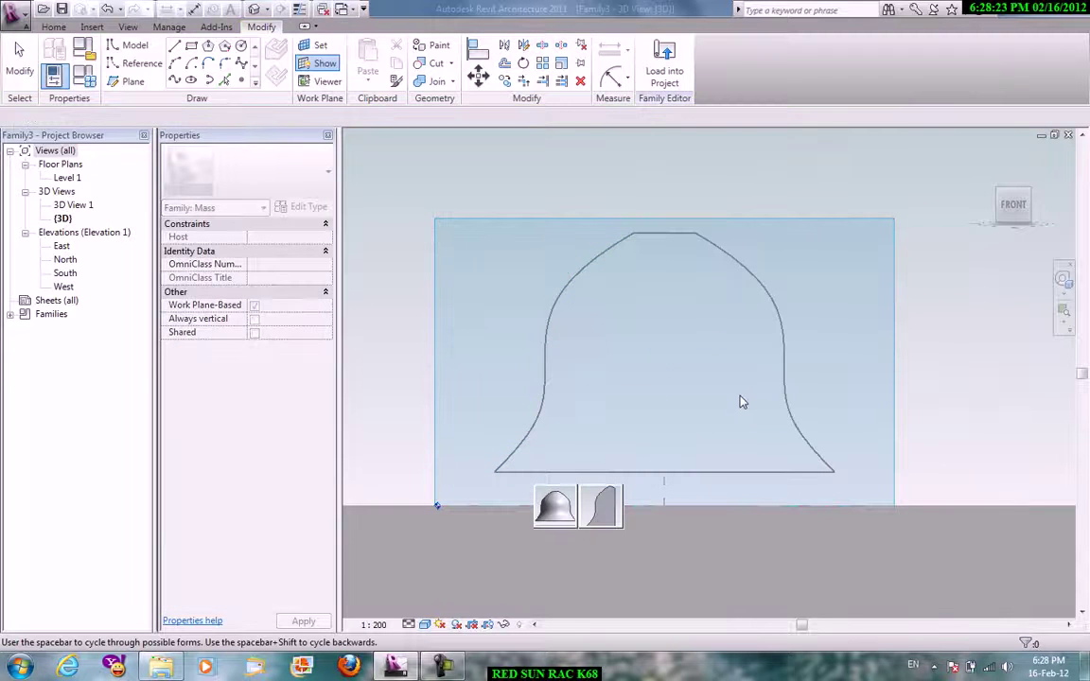
key(space)
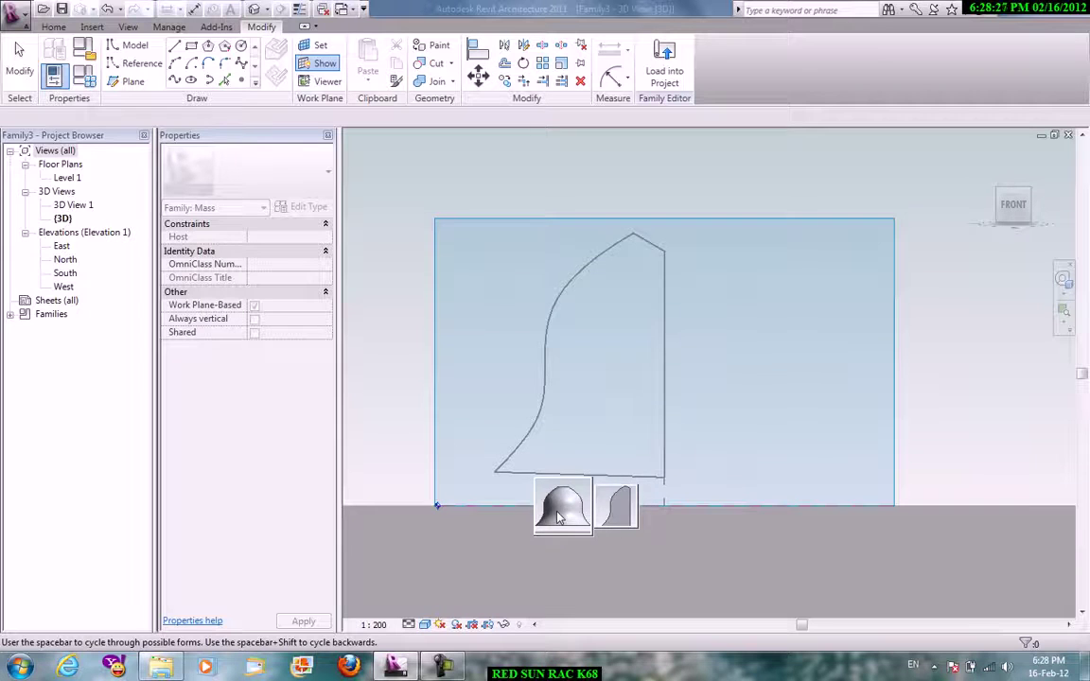
click(558, 517)
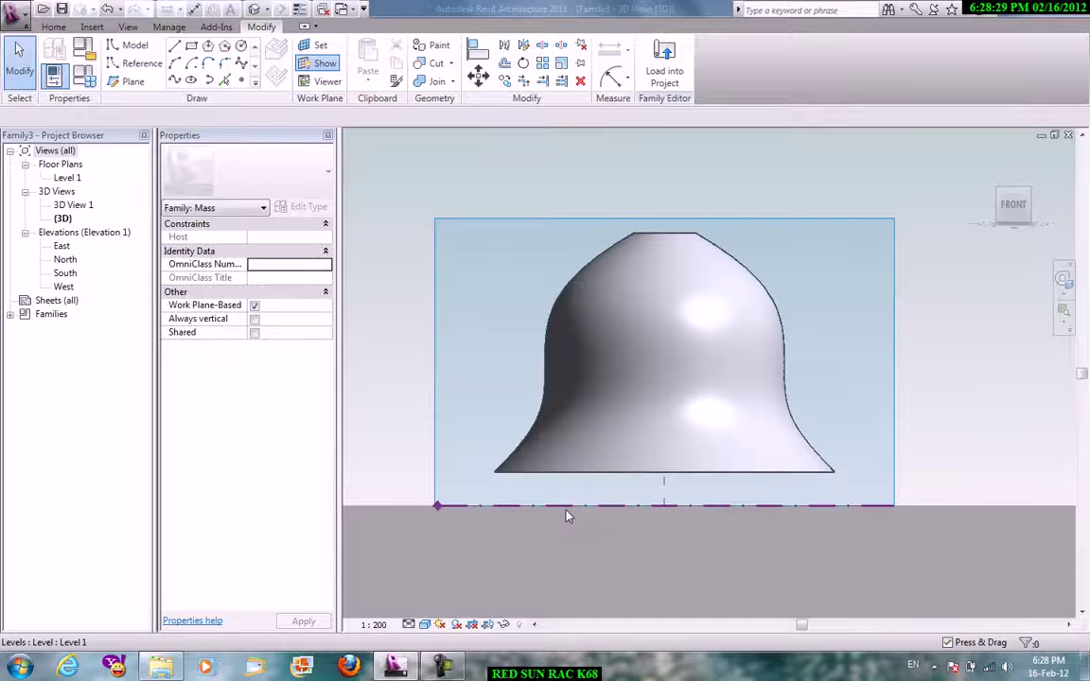
mouse_move(1013, 204)
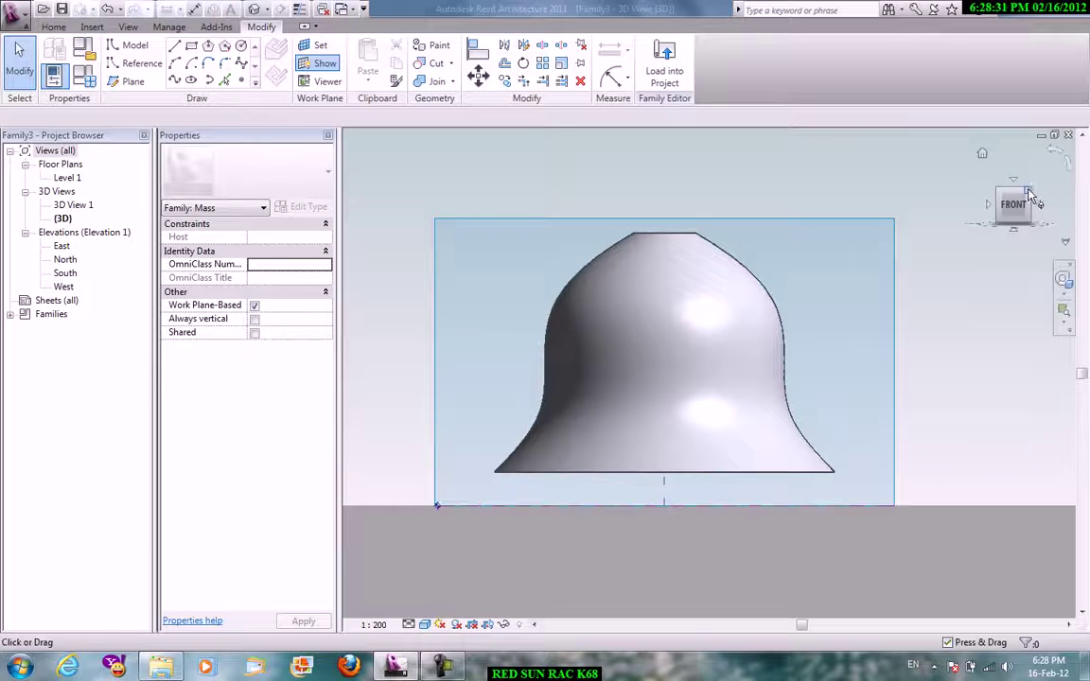
click(1032, 195)
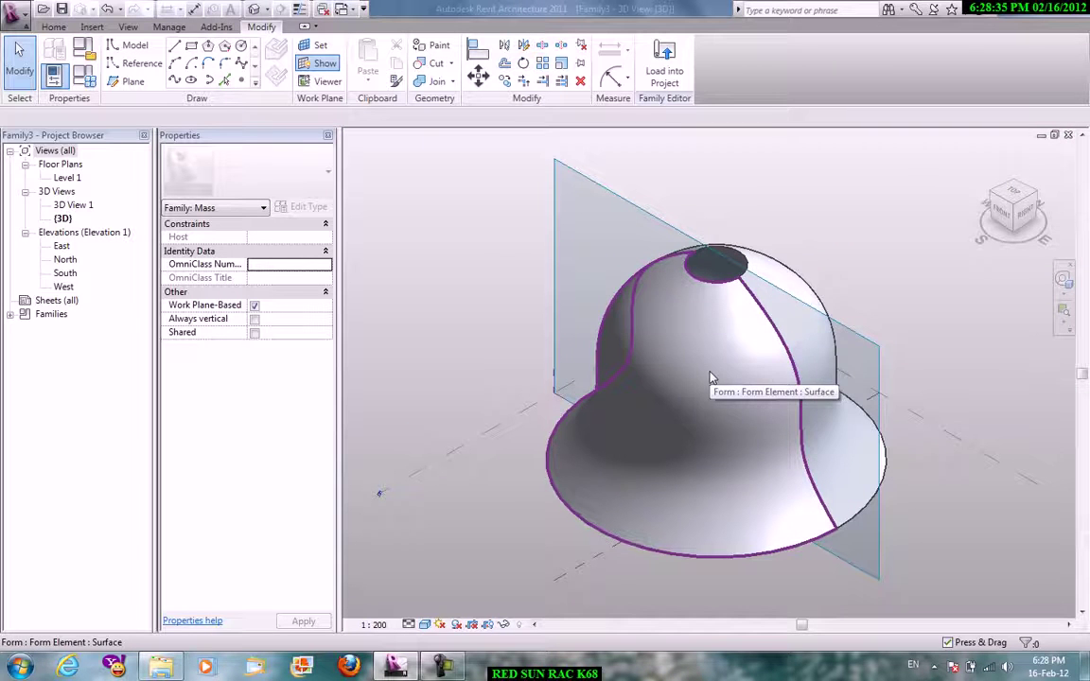
right_click(651, 170)
click(666, 180)
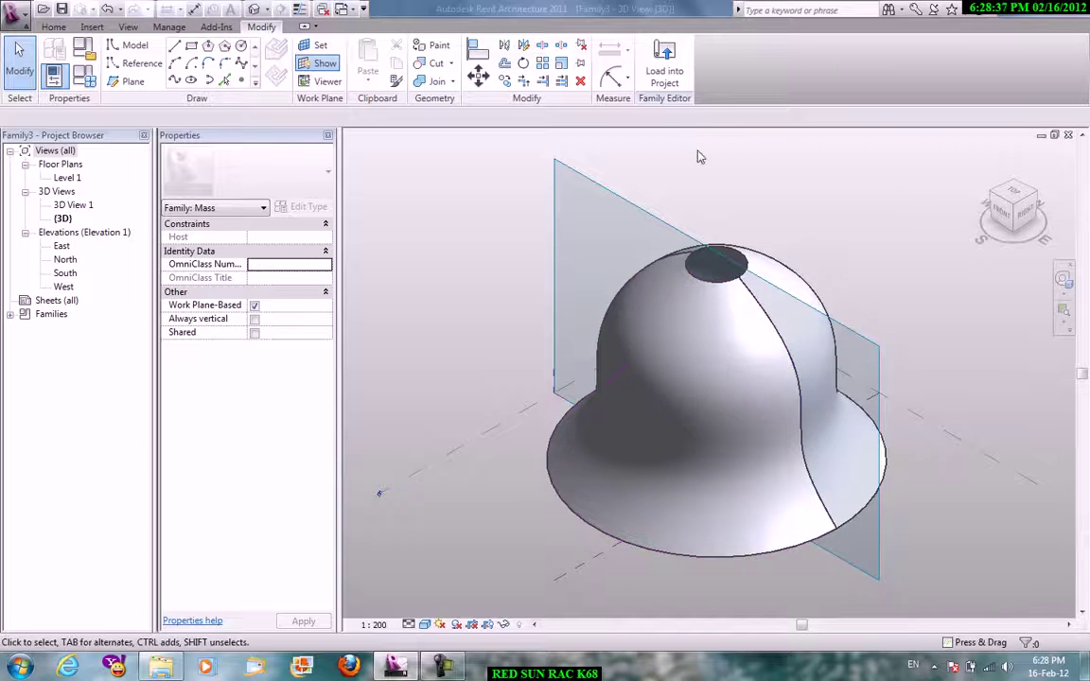
click(664, 61)
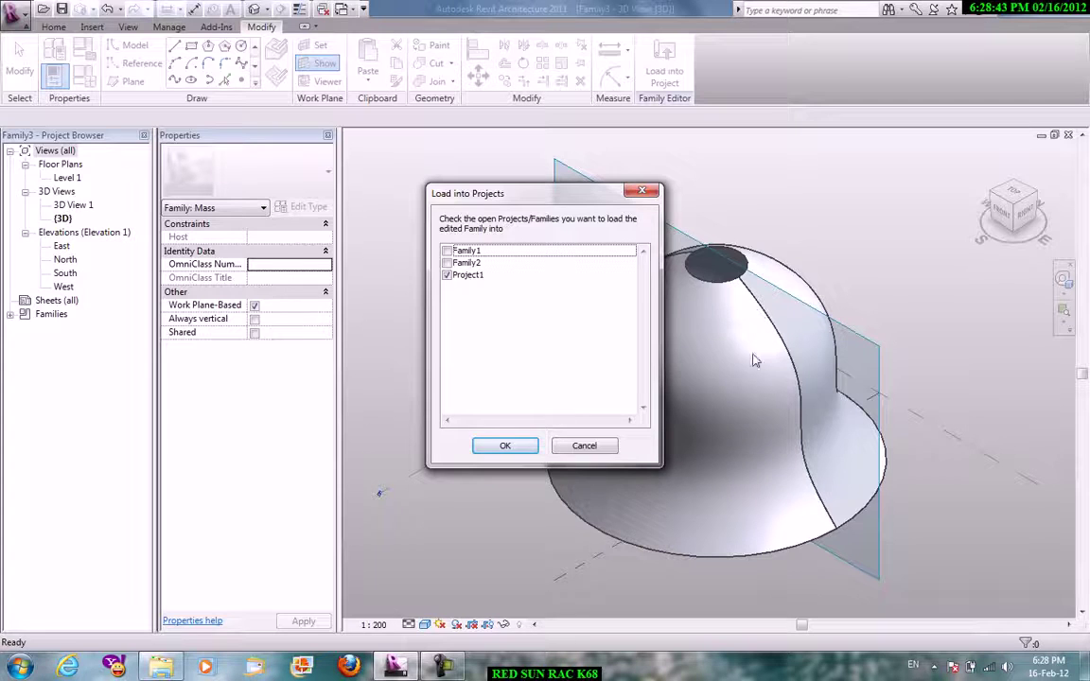
Load the bell into Project1 and place one copy on the Level 1 work plane.
click(502, 442)
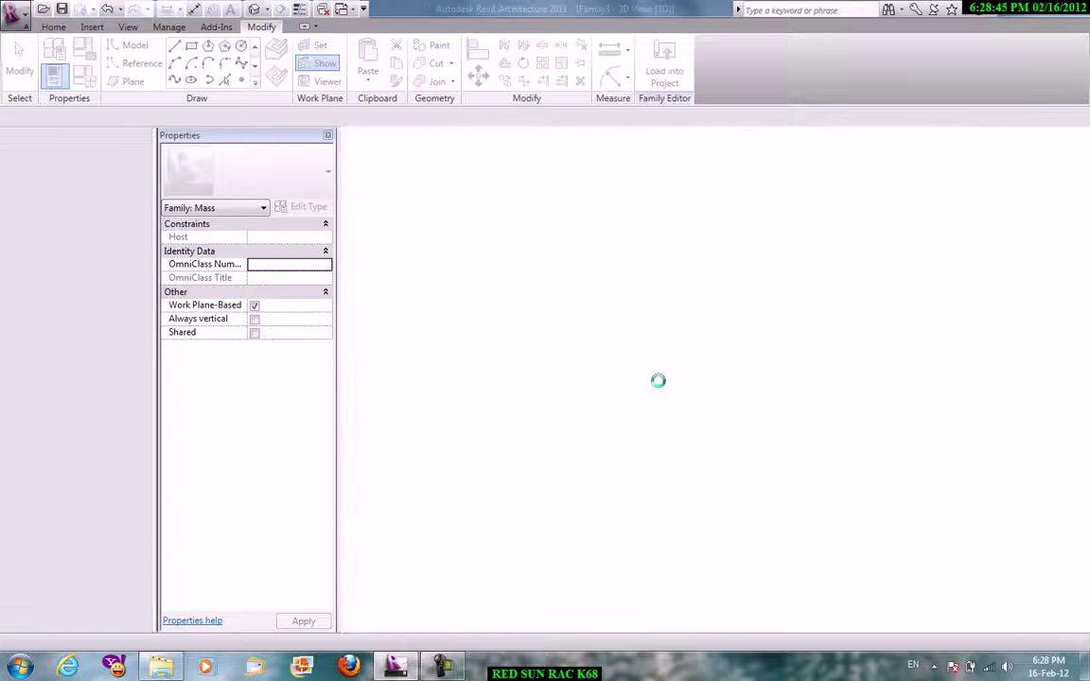
click(724, 64)
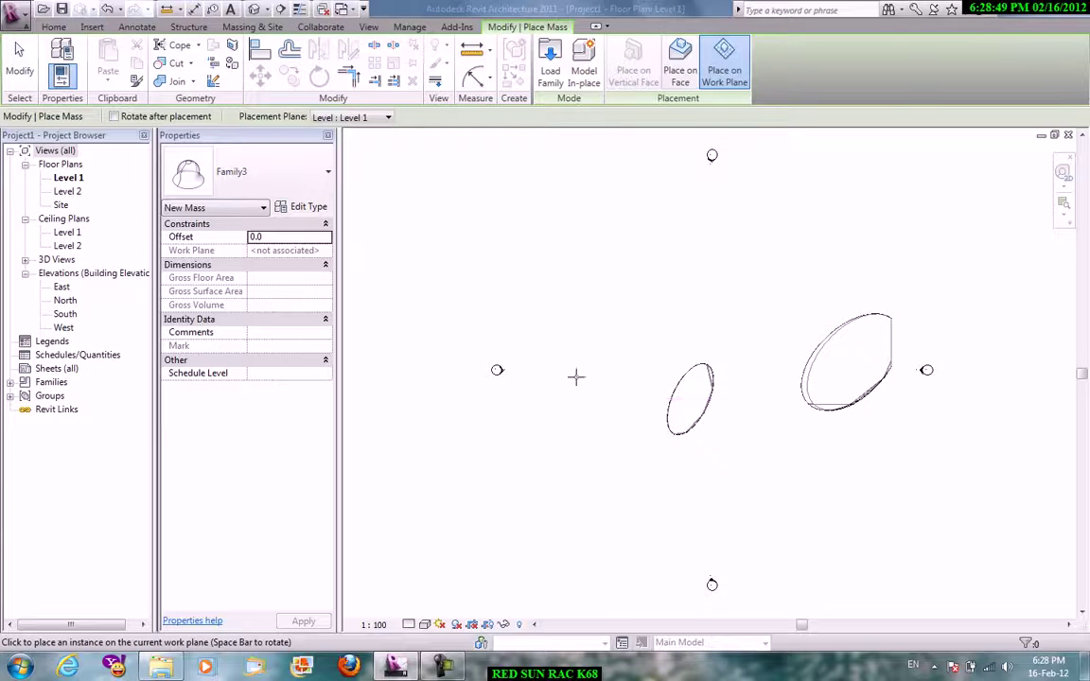
scroll(587, 370, down, 3)
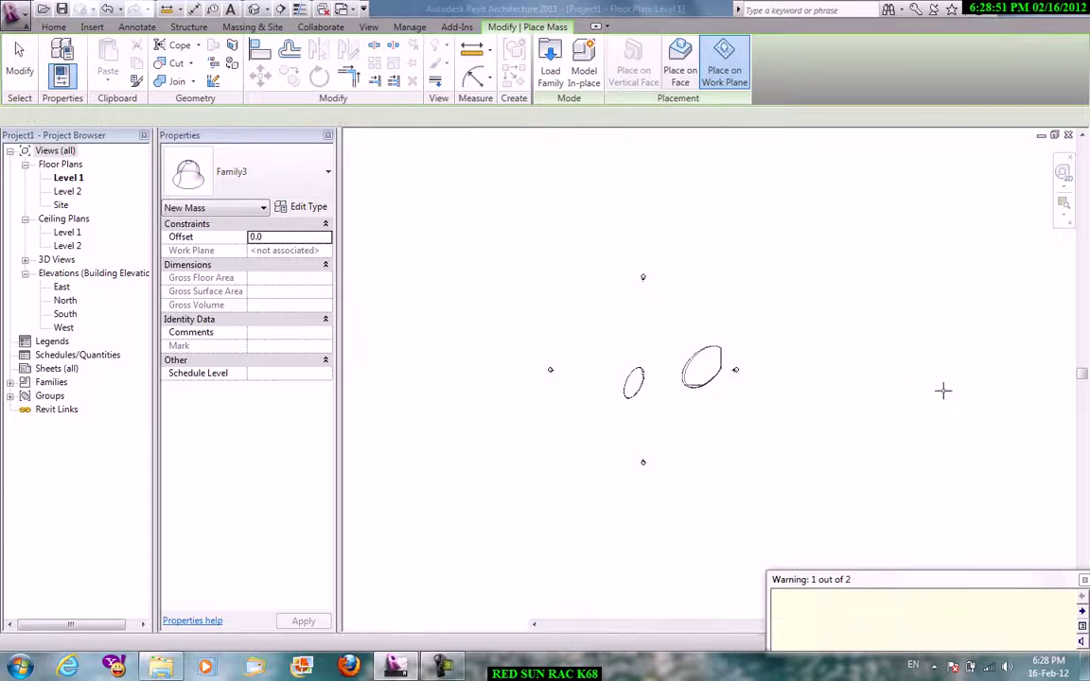
right_click(834, 325)
click(869, 335)
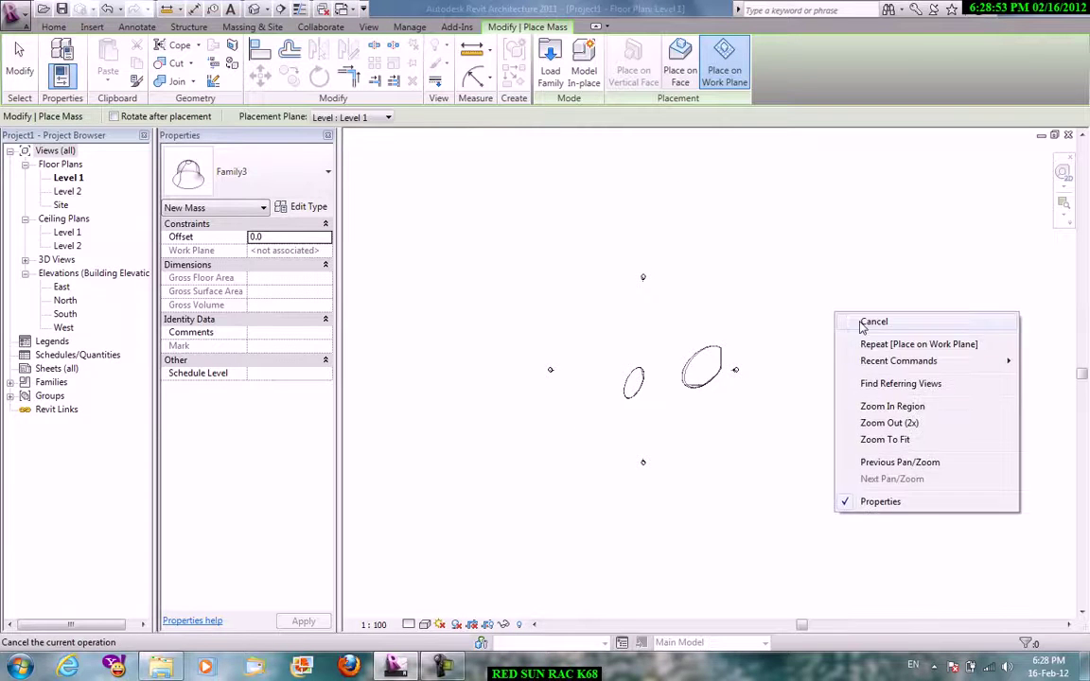
click(863, 318)
Open the default 3D view and frame the bell among the wavy towers.
click(368, 26)
click(366, 80)
click(392, 106)
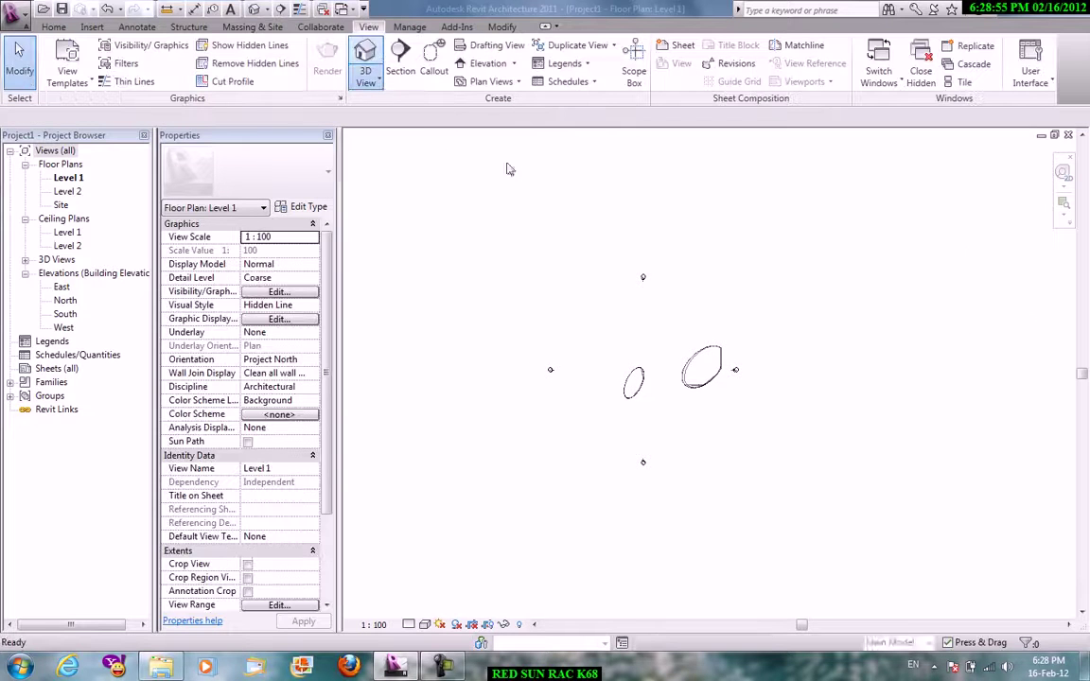
mouse_move(686, 284)
middle_down()
mouse_move(637, 239)
mouse_move(643, 265)
middle_up()
scroll(756, 274, up, 2)
scroll(705, 288, up, 1)
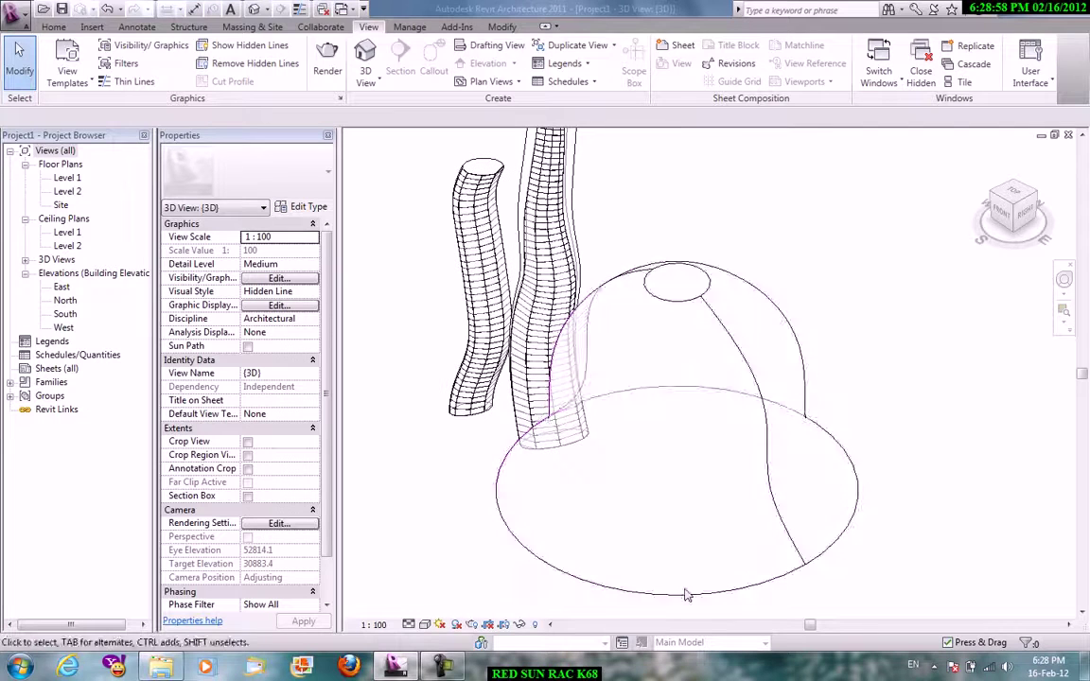
Add a curtain system to the bell mass's curved face, then orbit to view it from the front.
click(252, 26)
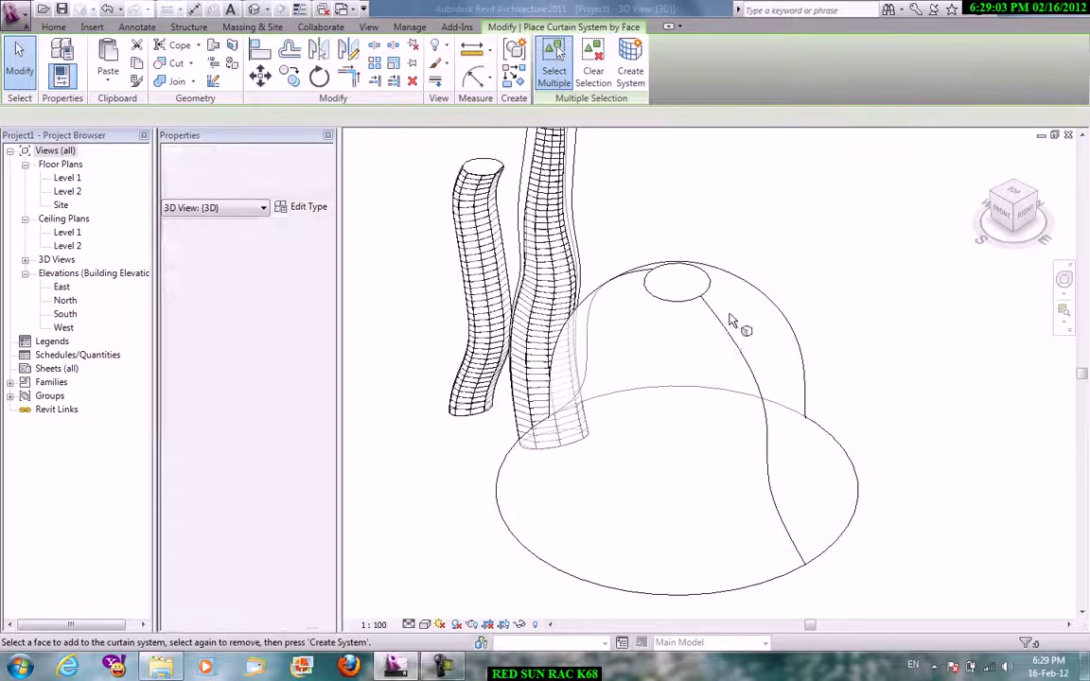
click(674, 225)
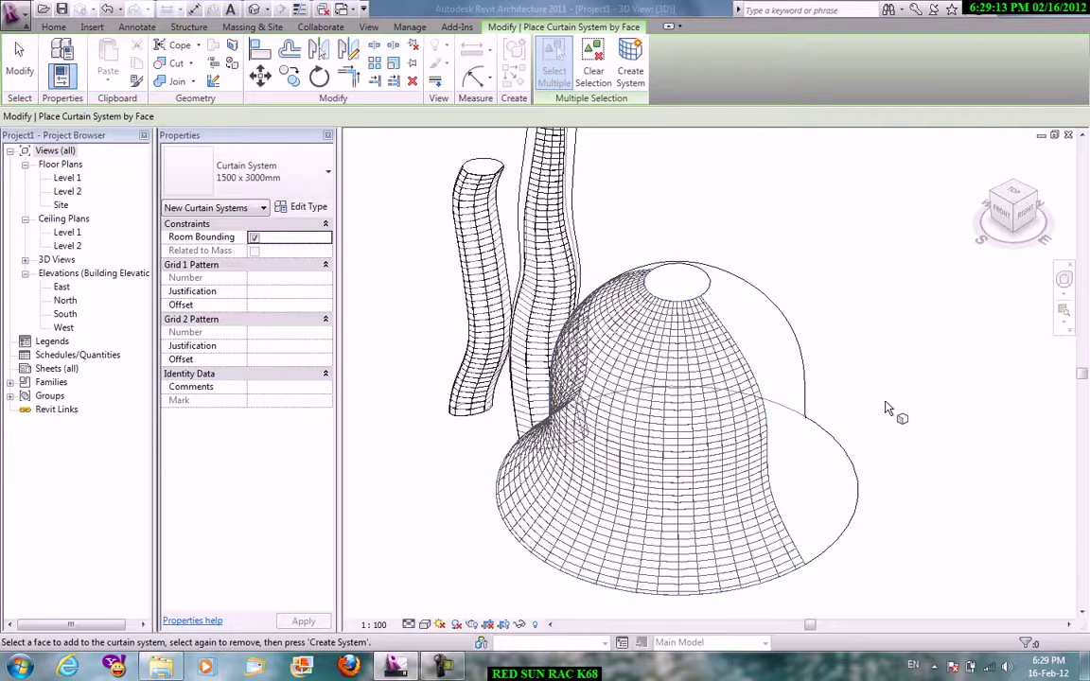
right_click(693, 211)
click(719, 223)
right_click(708, 218)
click(747, 234)
mouse_move(726, 331)
shift+middle_down()
mouse_move(695, 355)
mouse_move(662, 359)
shift+middle_up()
click(53, 27)
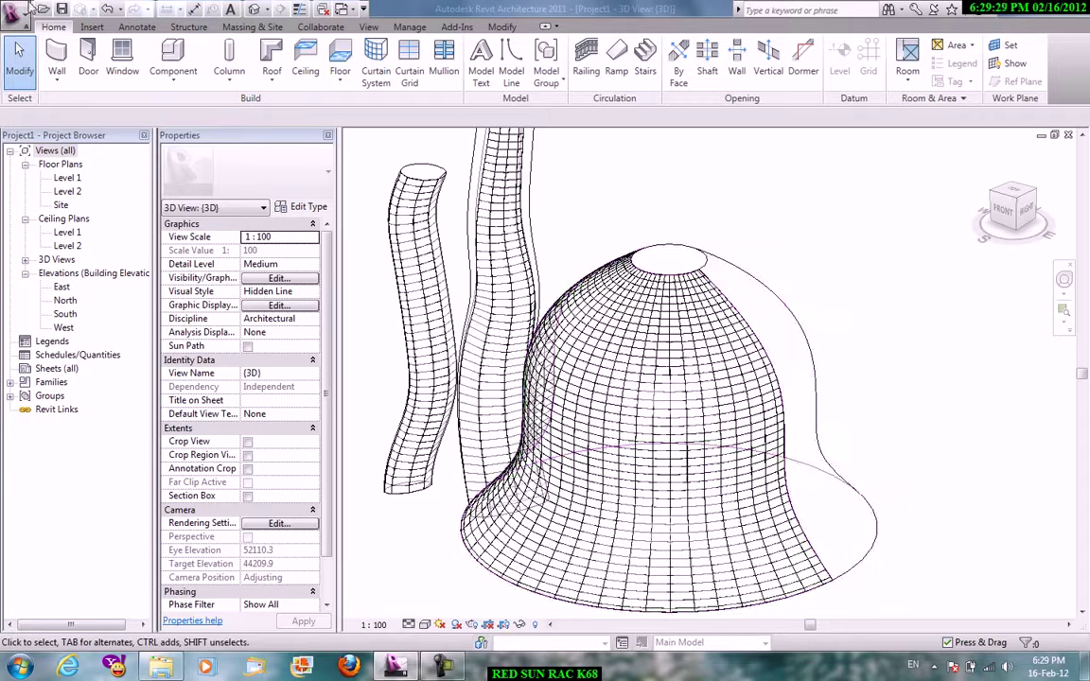
Create a new conceptual mass family from the Metric Mass template.
click(15, 14)
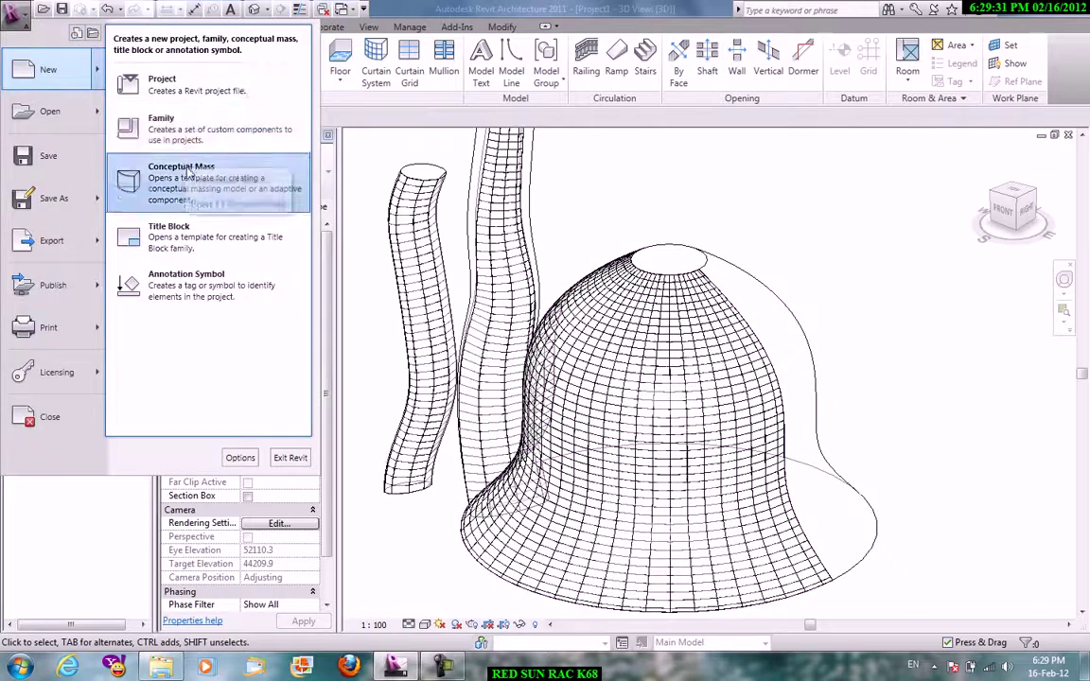
click(662, 350)
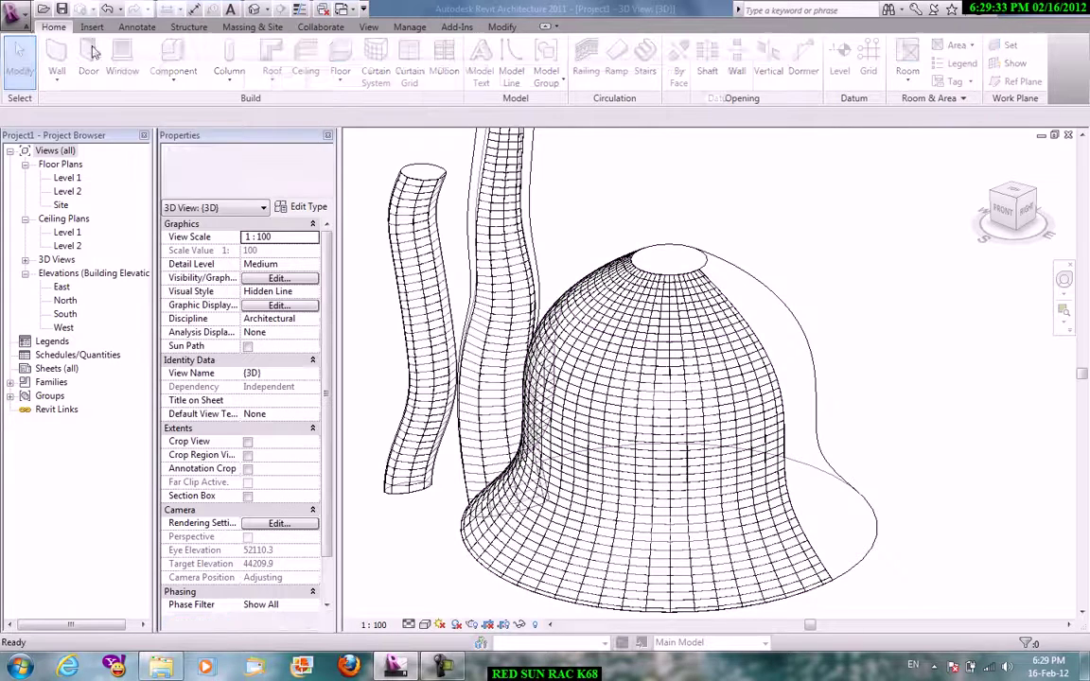
click(274, 154)
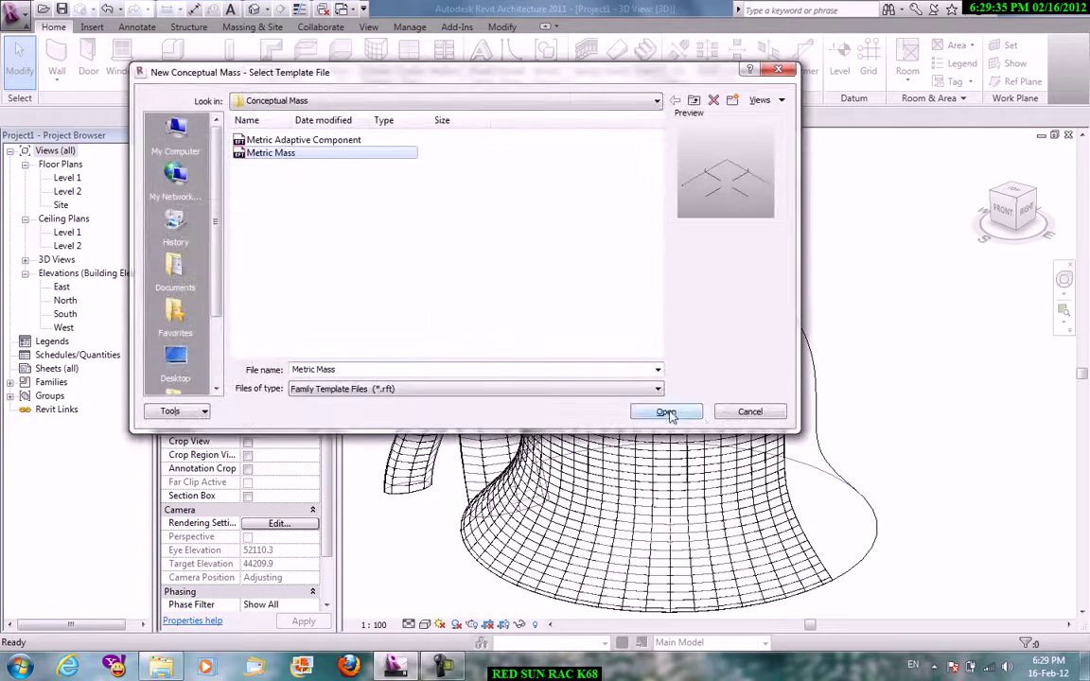
click(667, 413)
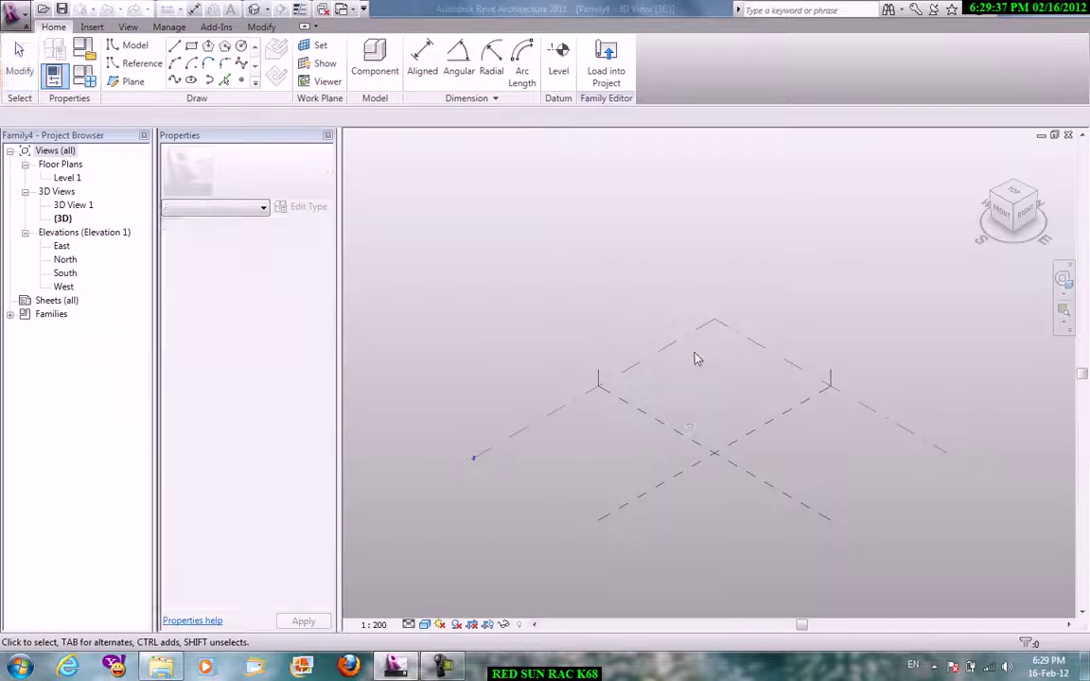
Set and show the vertical reference plane as work plane, viewed face-on from FRONT and zoomed in.
click(312, 54)
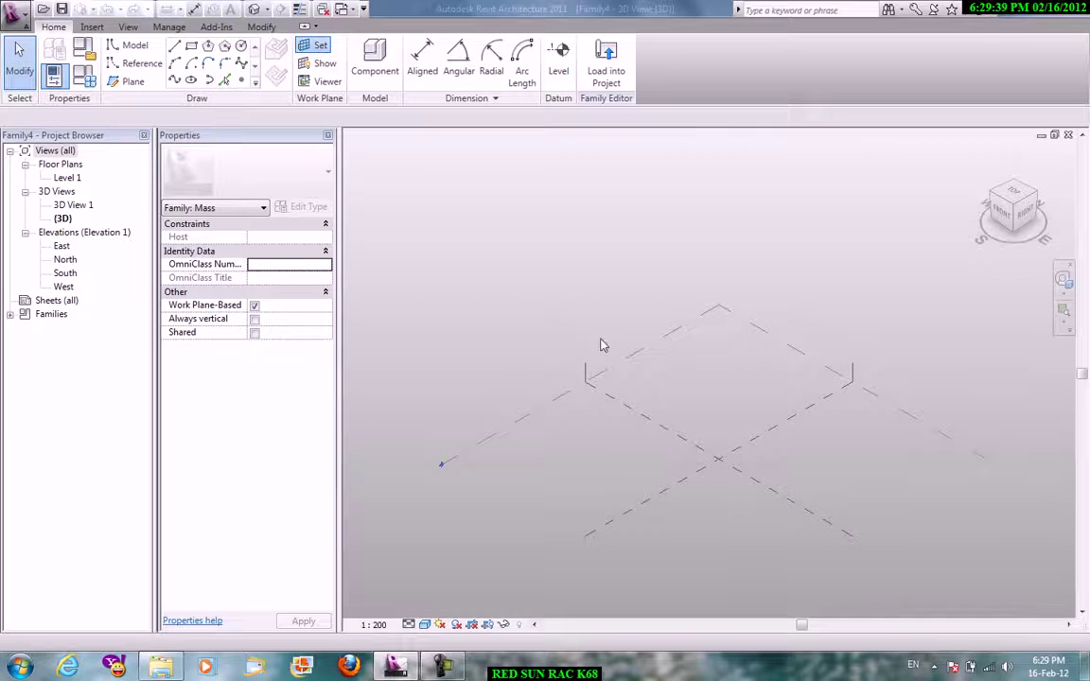
click(613, 403)
click(321, 64)
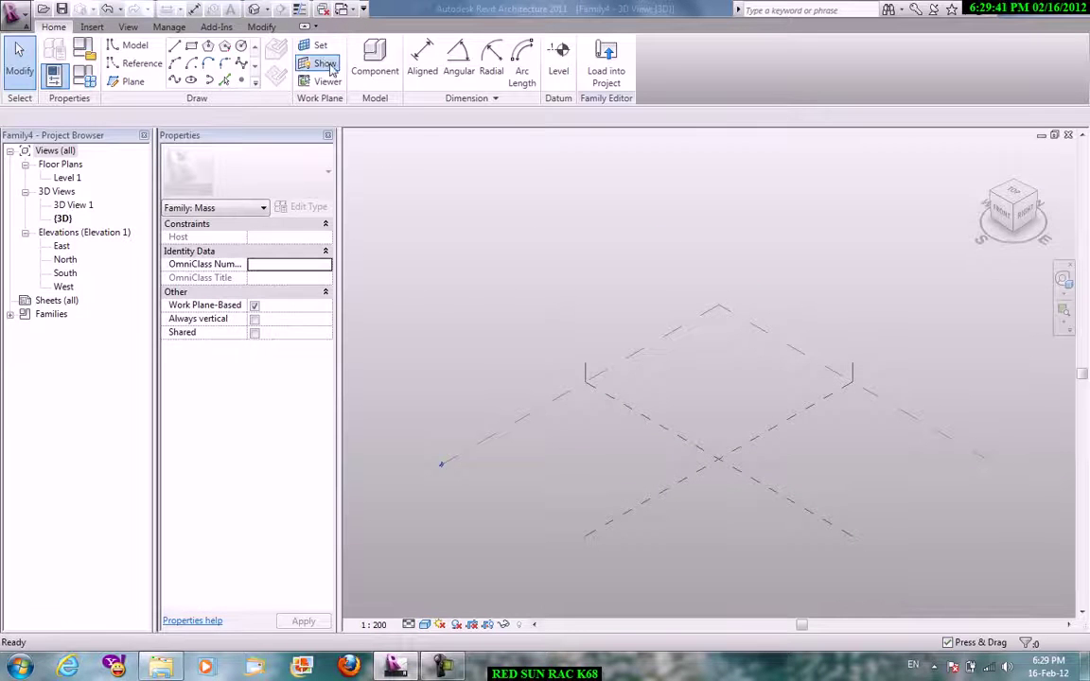
click(1002, 214)
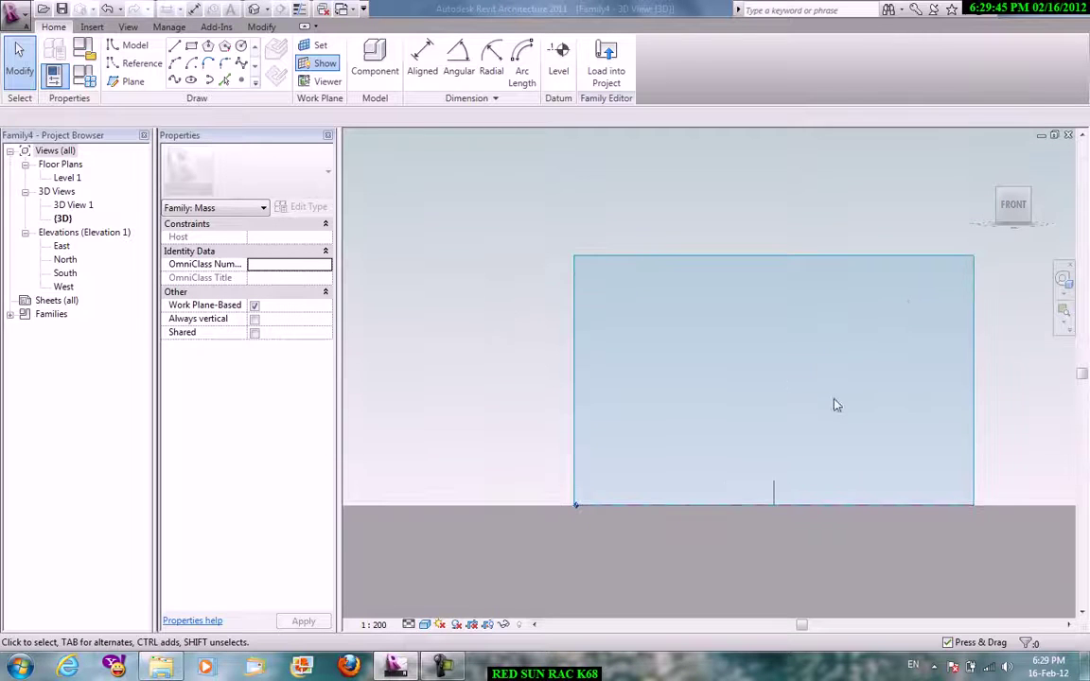
scroll(837, 405, up, 1)
middle_drag(836, 405, 752, 387)
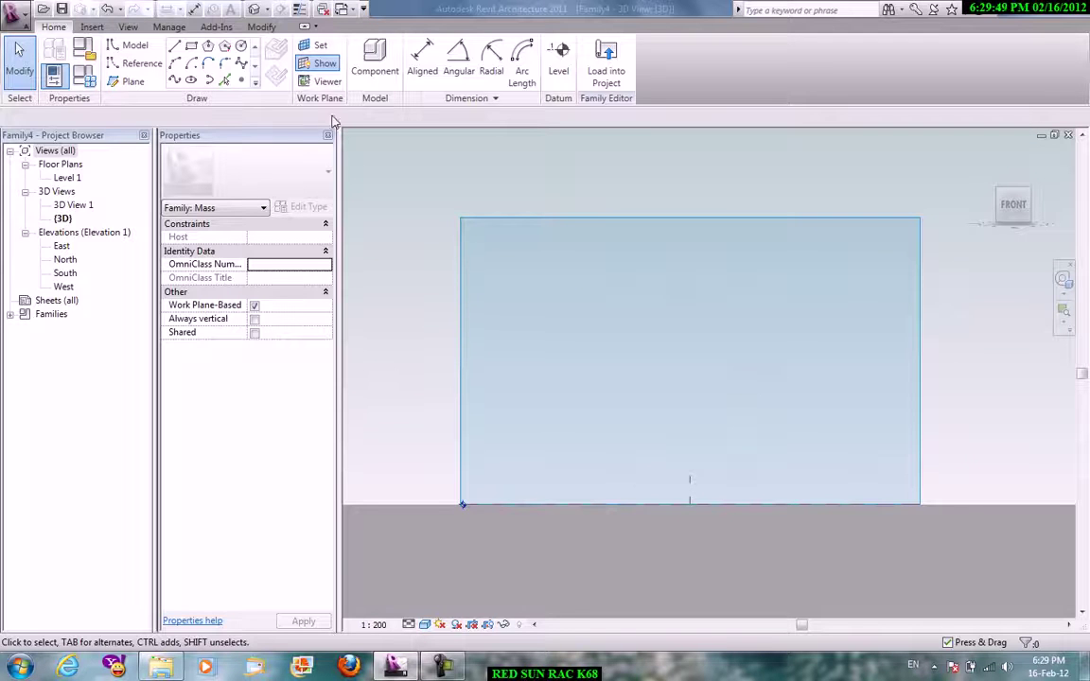
Draw a large Start-End-Radius arc from upper right to lower left.
click(181, 64)
click(673, 258)
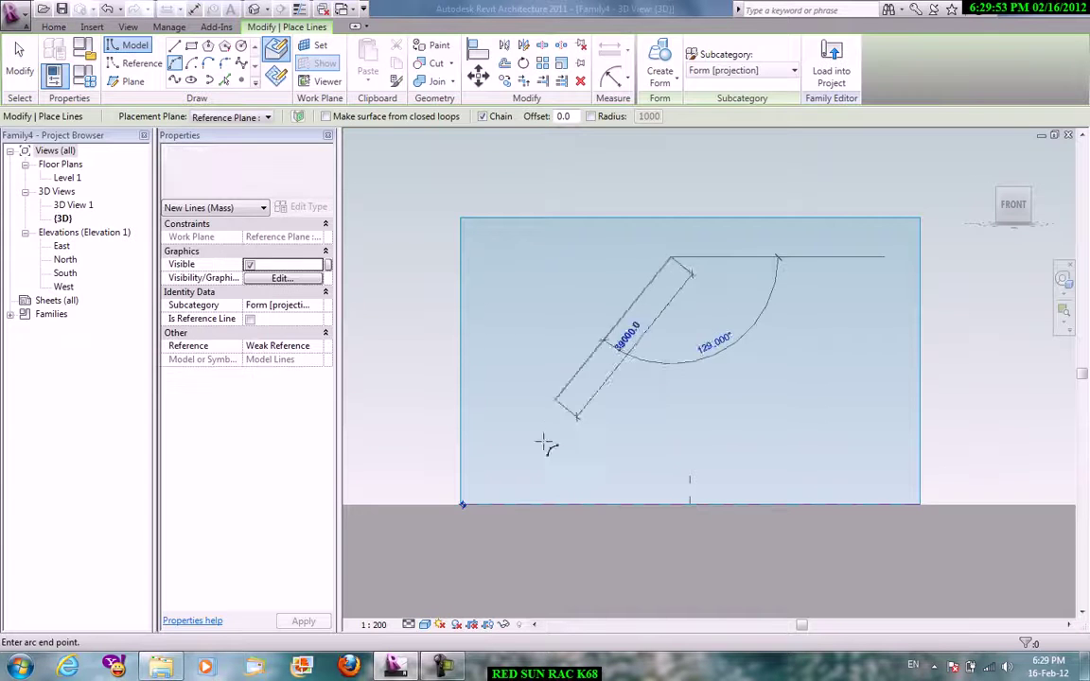
click(539, 460)
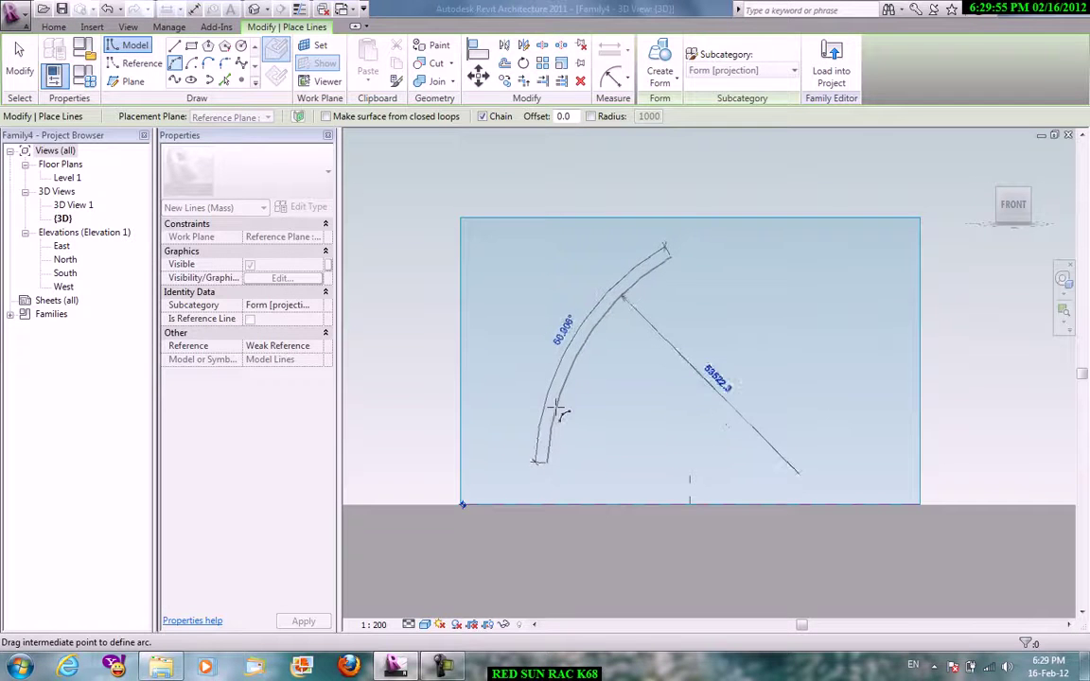
click(527, 369)
right_click(627, 413)
click(636, 422)
right_click(656, 348)
click(693, 352)
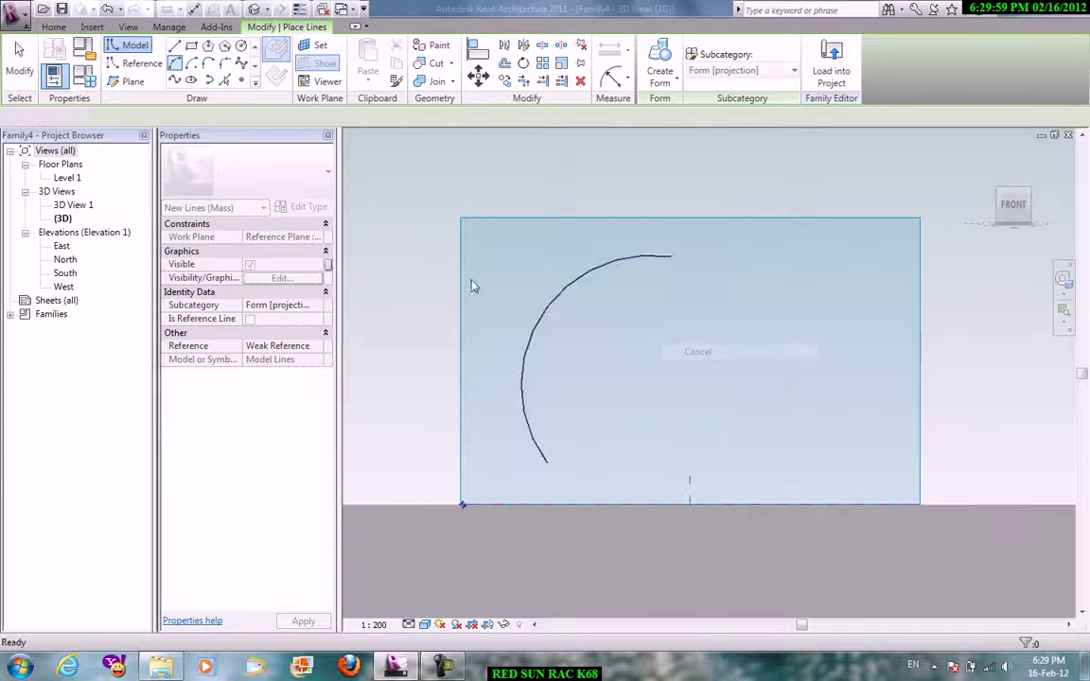
Copy the arc at a 100 offset with Pick Lines and turn on Thin Lines.
click(225, 81)
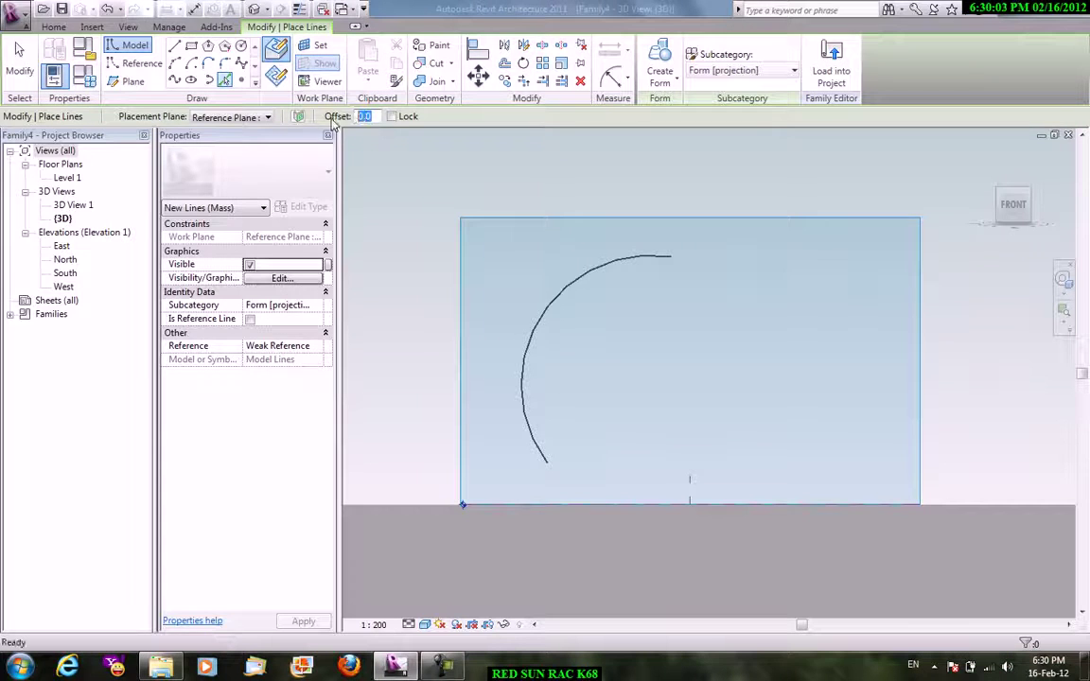
text(0)
click(613, 265)
right_click(654, 240)
click(662, 237)
scroll(664, 235, up, 2)
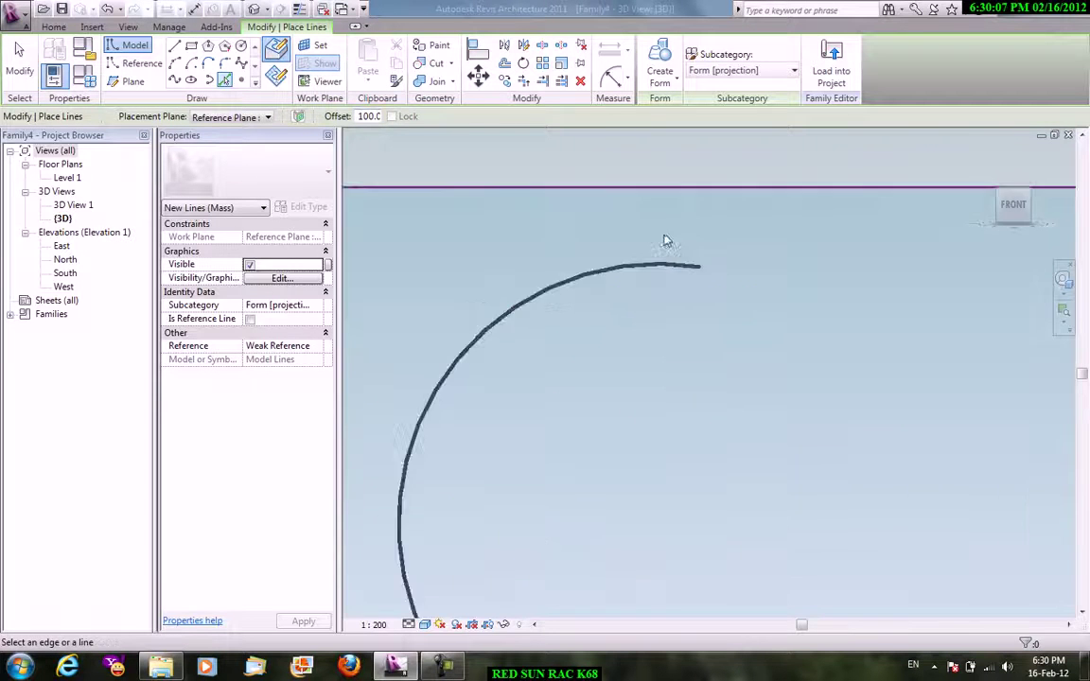
scroll(759, 272, up, 3)
key(t)
key(l)
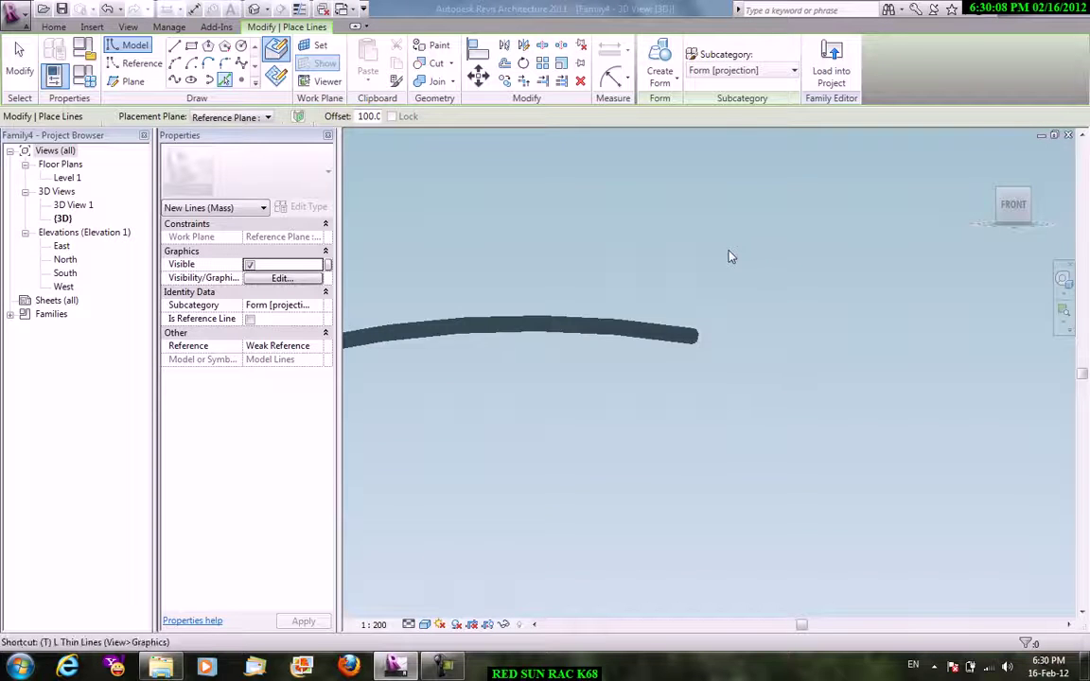
shift+middle_drag(718, 274, 701, 288)
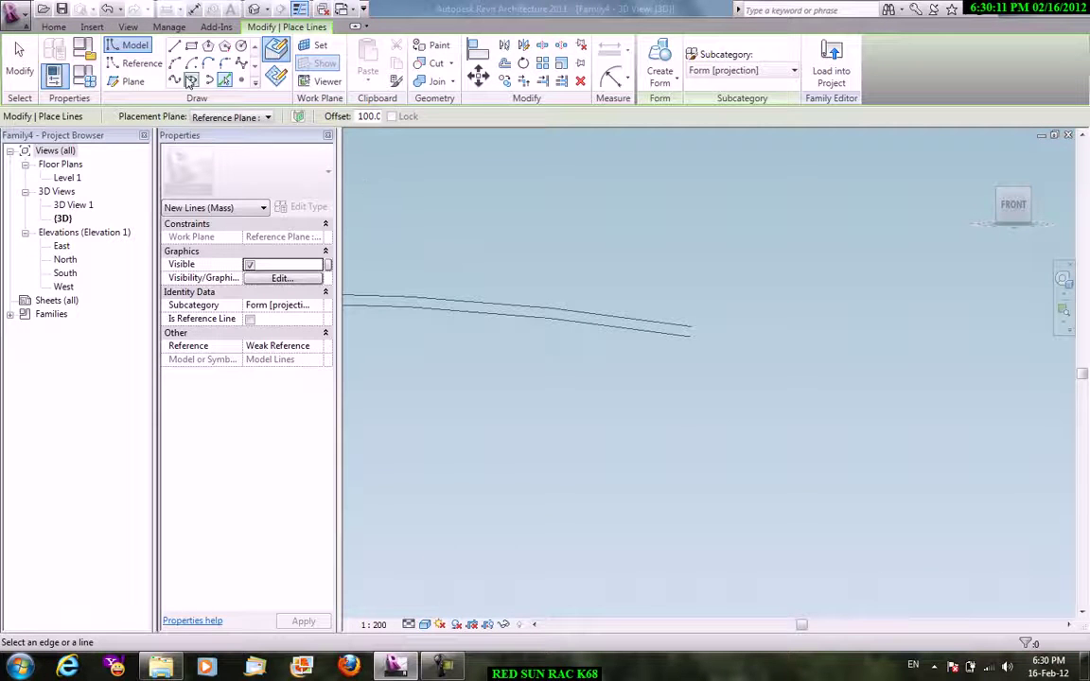
Start a line at the arc's end, then reorient the view to bring both arc ends centre.
click(175, 47)
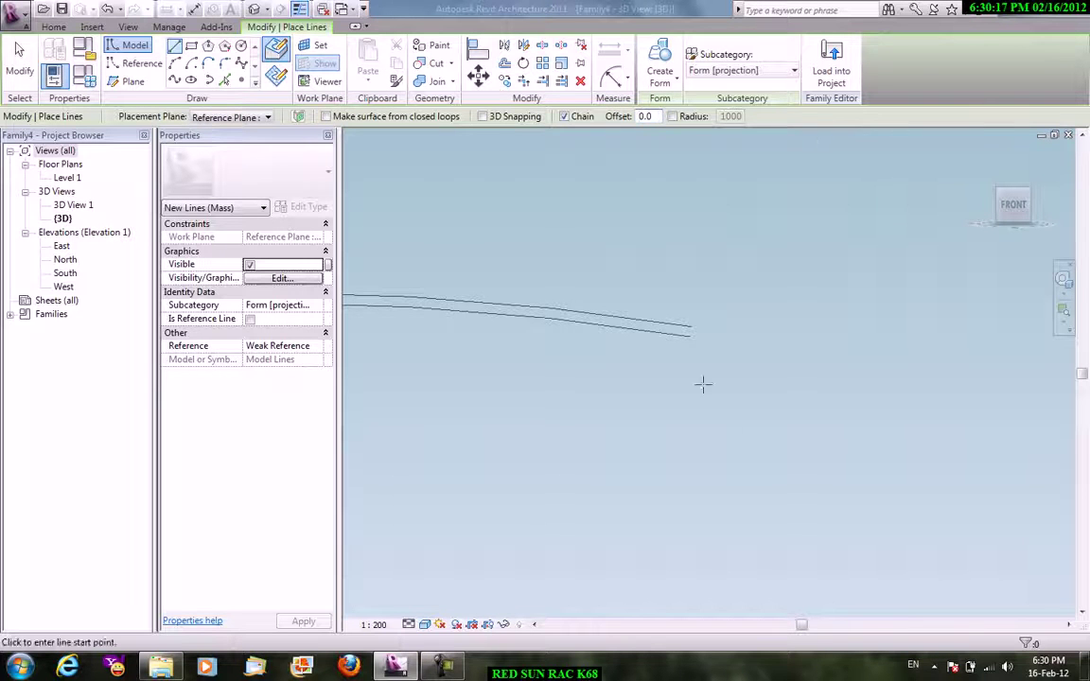
click(690, 331)
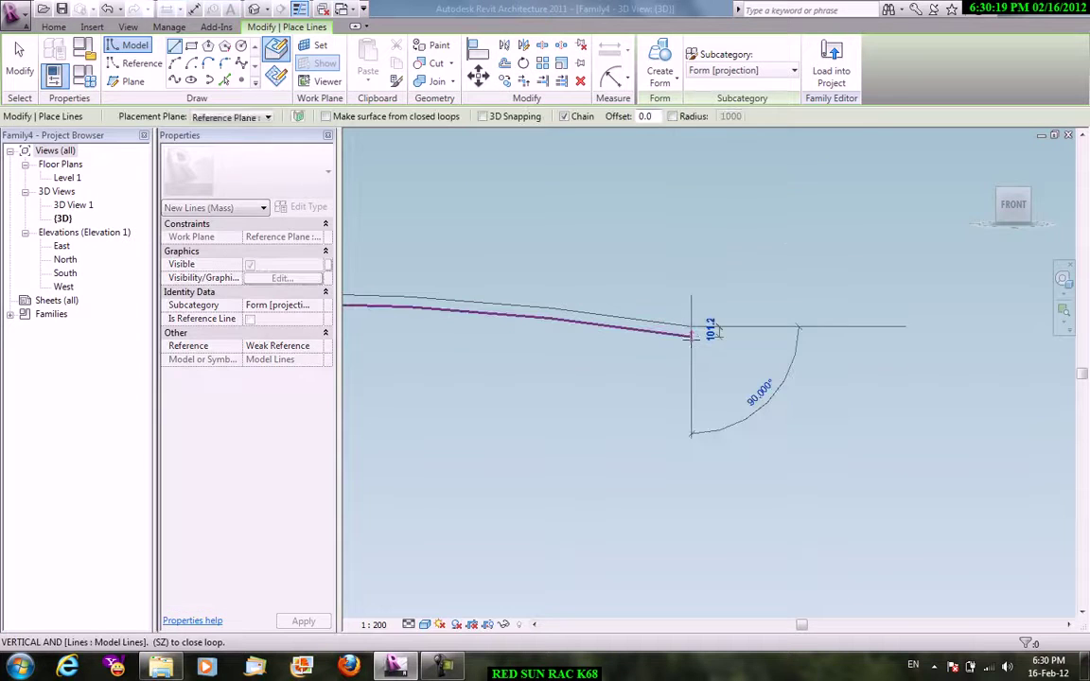
mouse_move(691, 336)
shift+middle_down()
mouse_move(709, 318)
mouse_move(675, 216)
shift+middle_up()
right_click(667, 211)
click(738, 228)
mouse_move(755, 392)
shift+middle_down()
mouse_move(814, 389)
mouse_move(745, 413)
mouse_move(914, 324)
mouse_move(694, 474)
mouse_move(693, 540)
mouse_move(671, 418)
mouse_move(613, 460)
mouse_move(677, 391)
shift+middle_up()
middle_drag(756, 239, 657, 493)
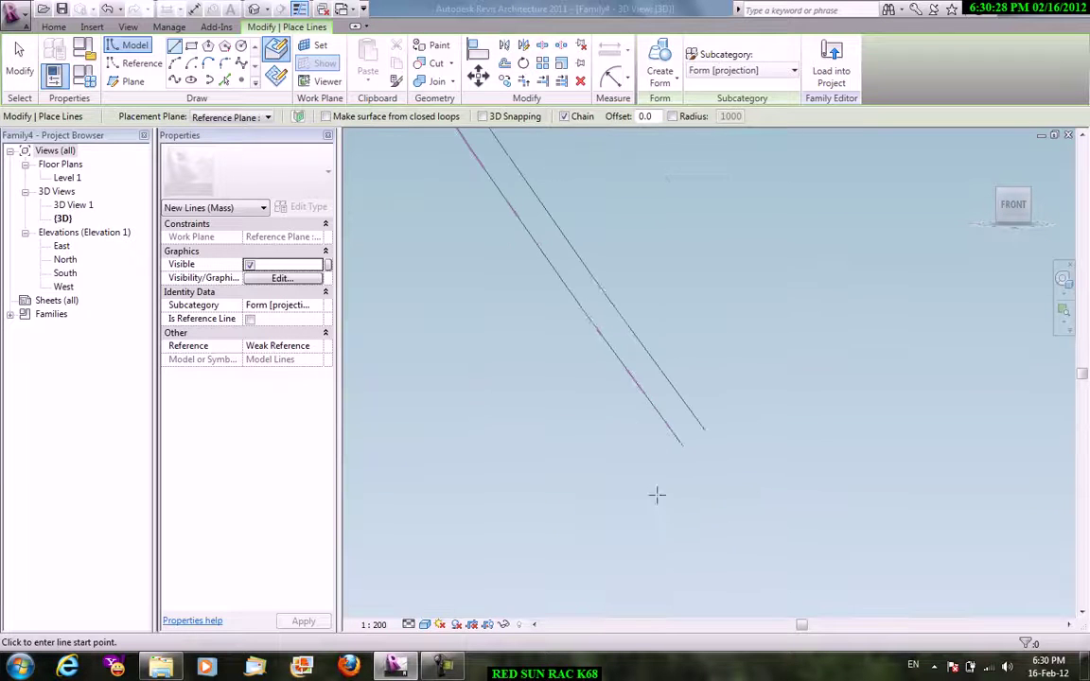
Close the curved profile with a short line joining the two arc ends.
click(683, 446)
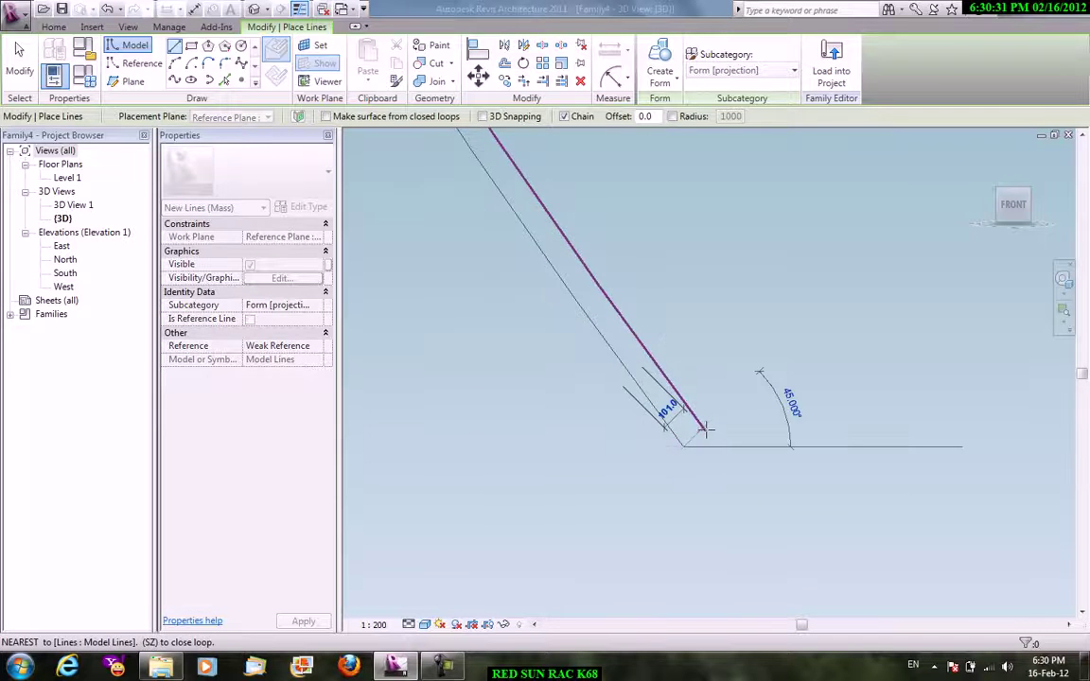
click(705, 430)
right_click(760, 369)
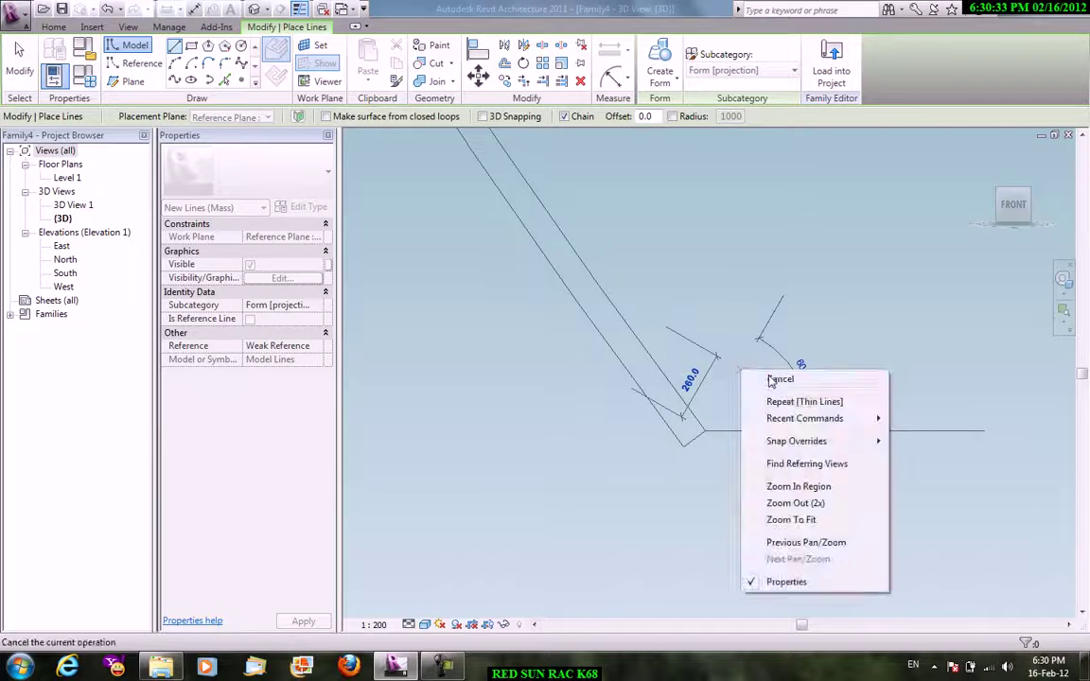
click(774, 378)
right_click(768, 366)
click(783, 369)
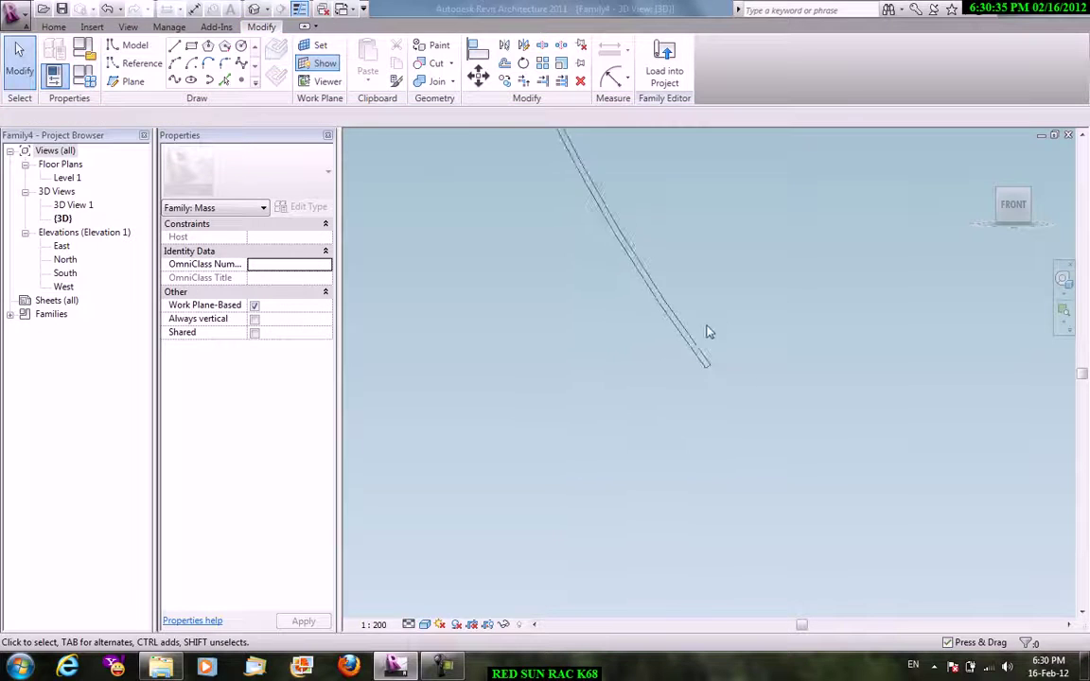
click(174, 46)
shift+middle_drag(764, 396, 673, 551)
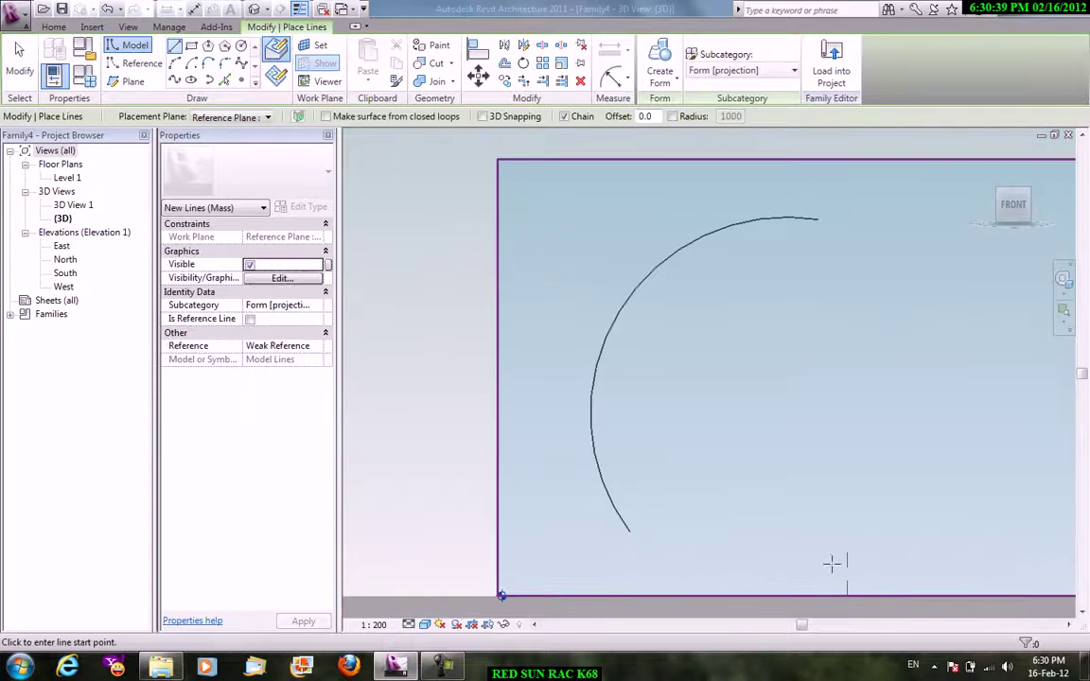
Draw a vertical axis line right of the arc and select it together with the arc profile.
click(847, 580)
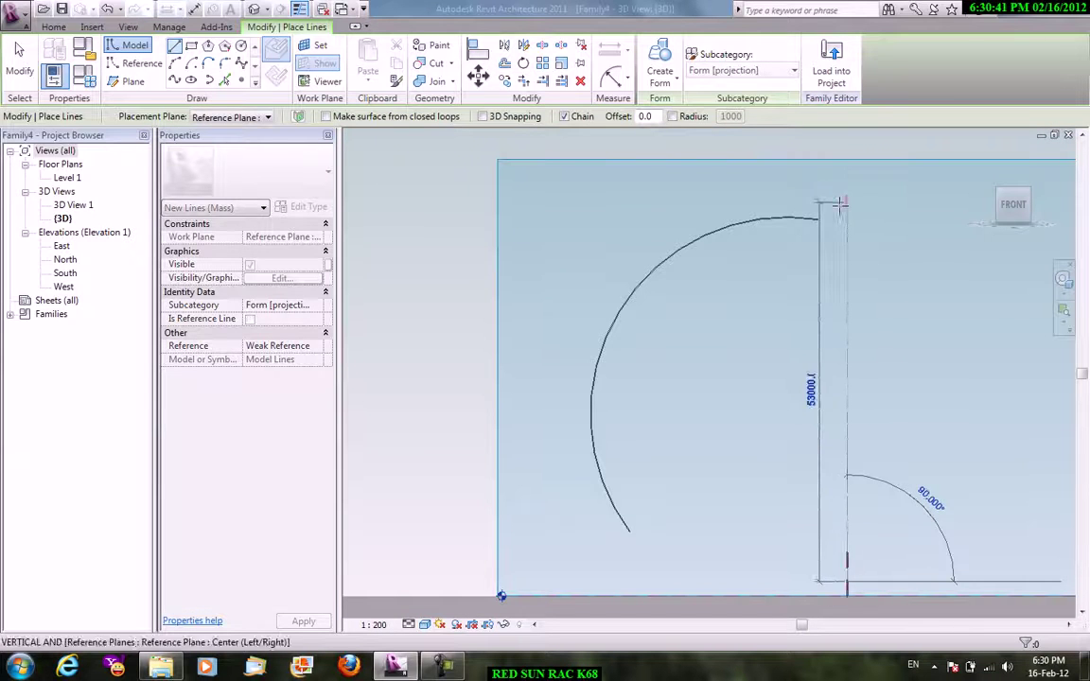
right_click(899, 255)
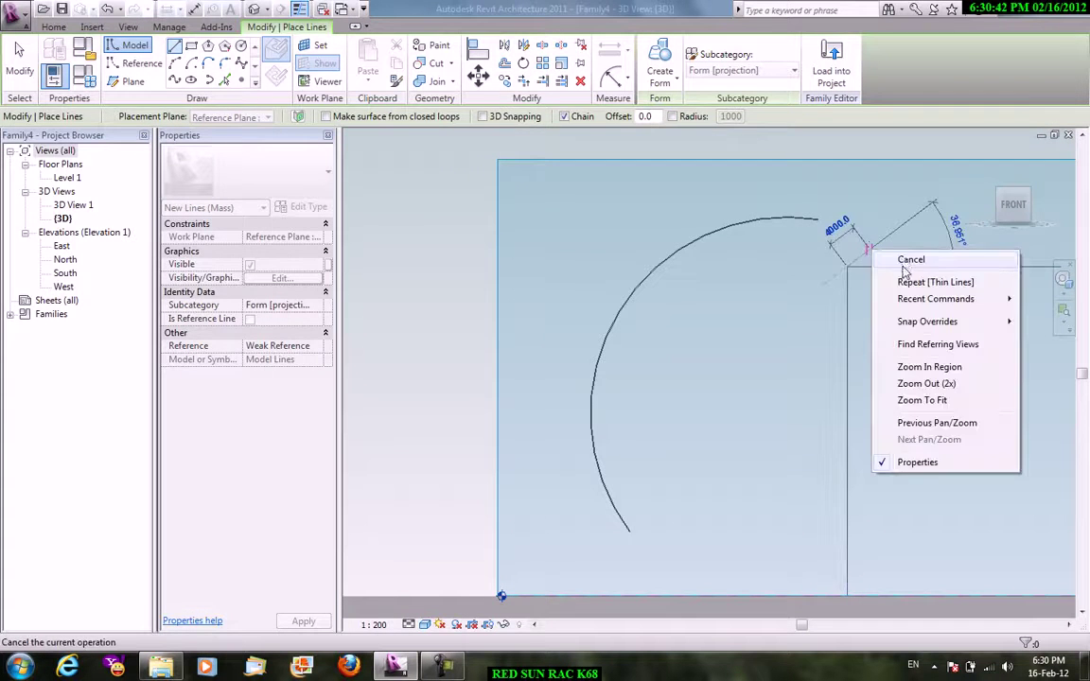
click(922, 267)
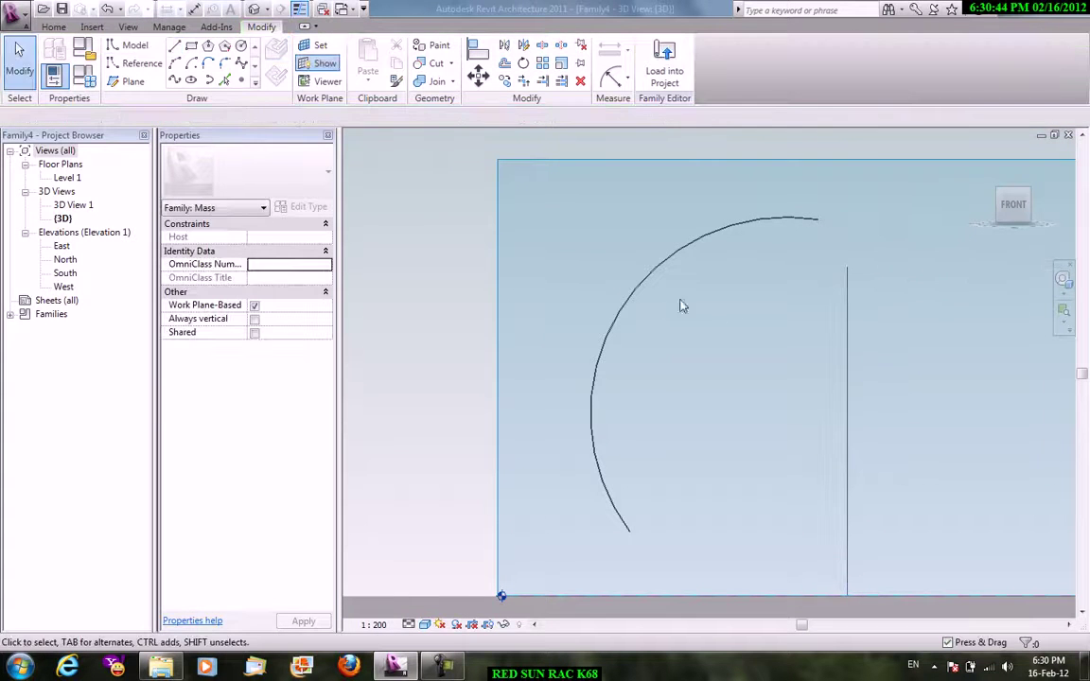
click(651, 282)
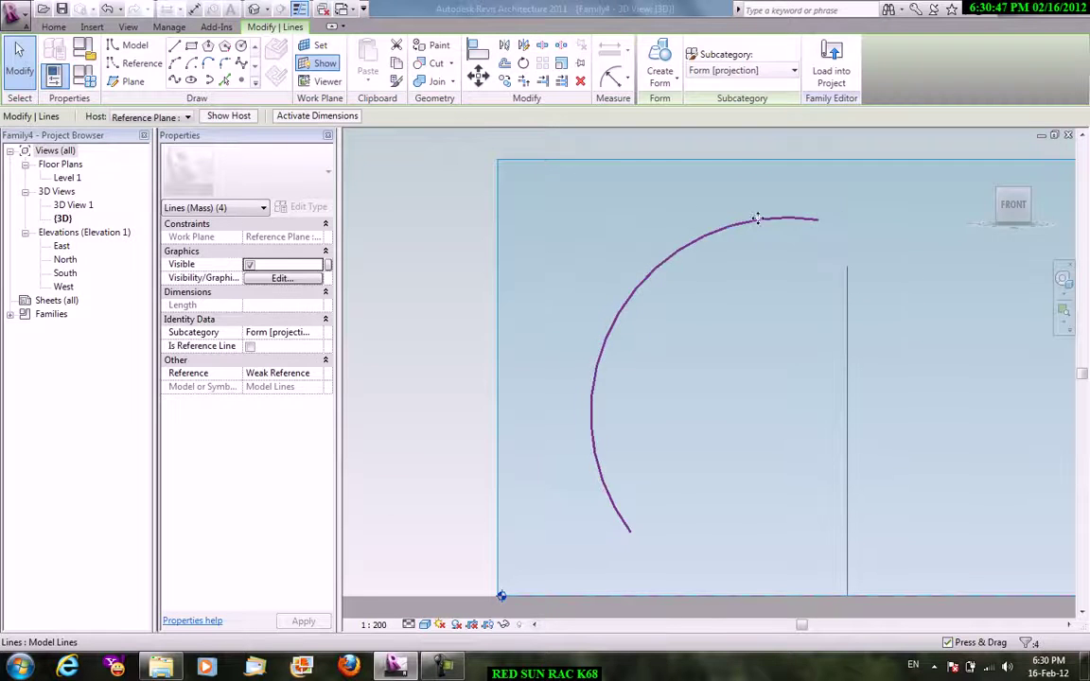
ctrl+click(847, 306)
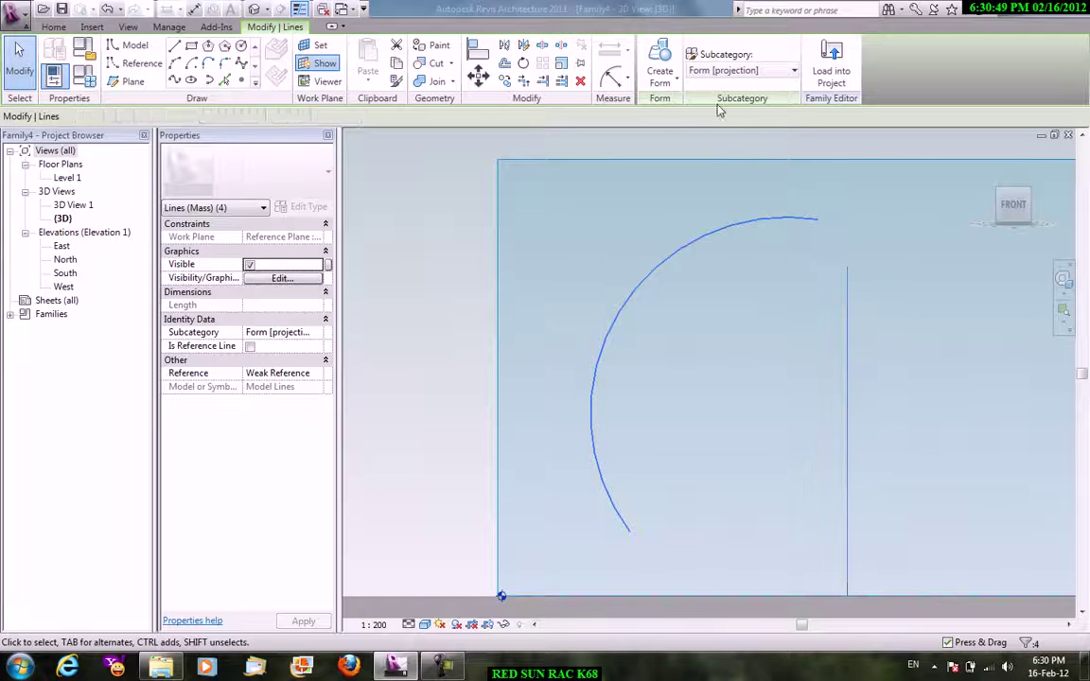
Revolve the profile around the axis into a solid form and view it from the front-right corner.
click(659, 78)
click(674, 107)
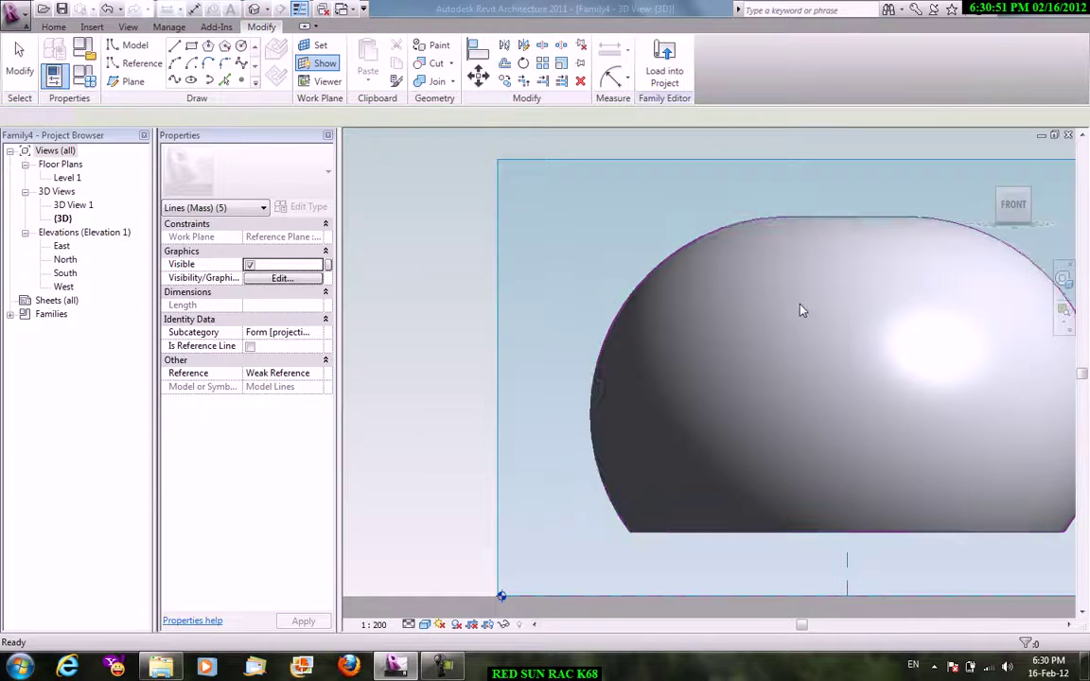
click(127, 26)
mouse_move(1013, 204)
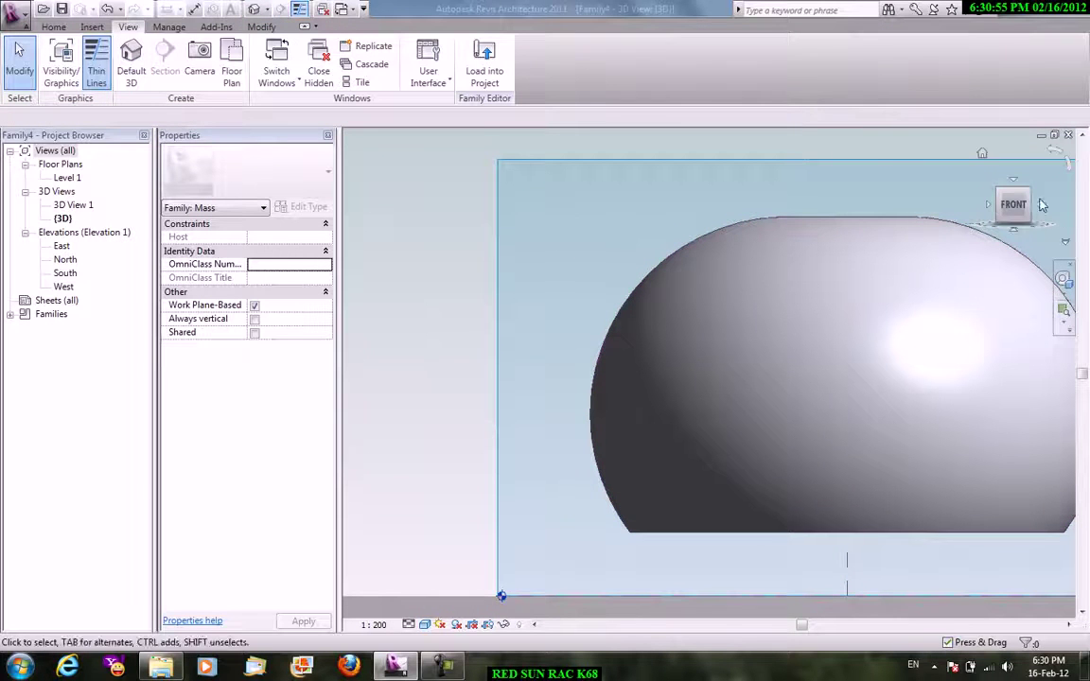
click(1029, 194)
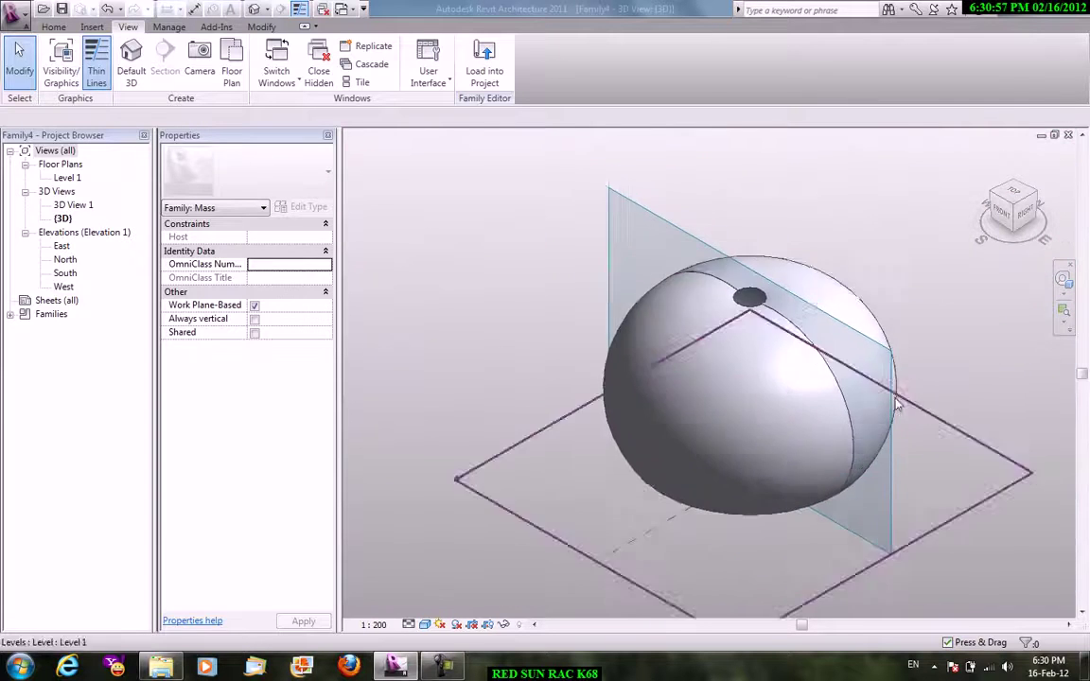
Load the mass into Project1 and place an instance on Level 1.
click(484, 71)
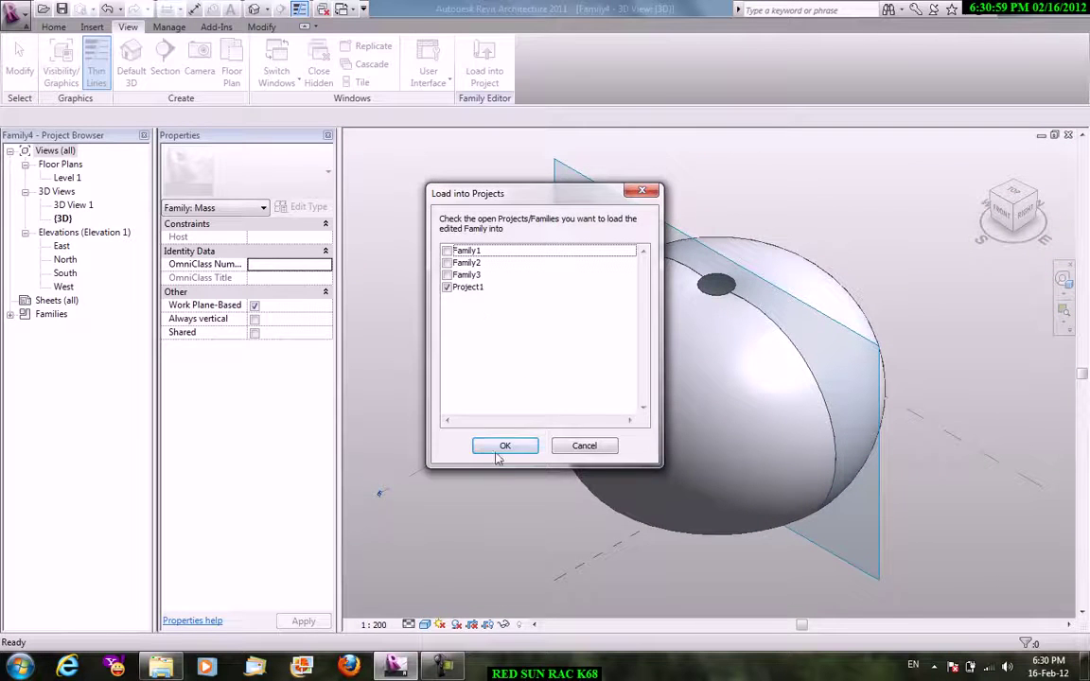
click(496, 452)
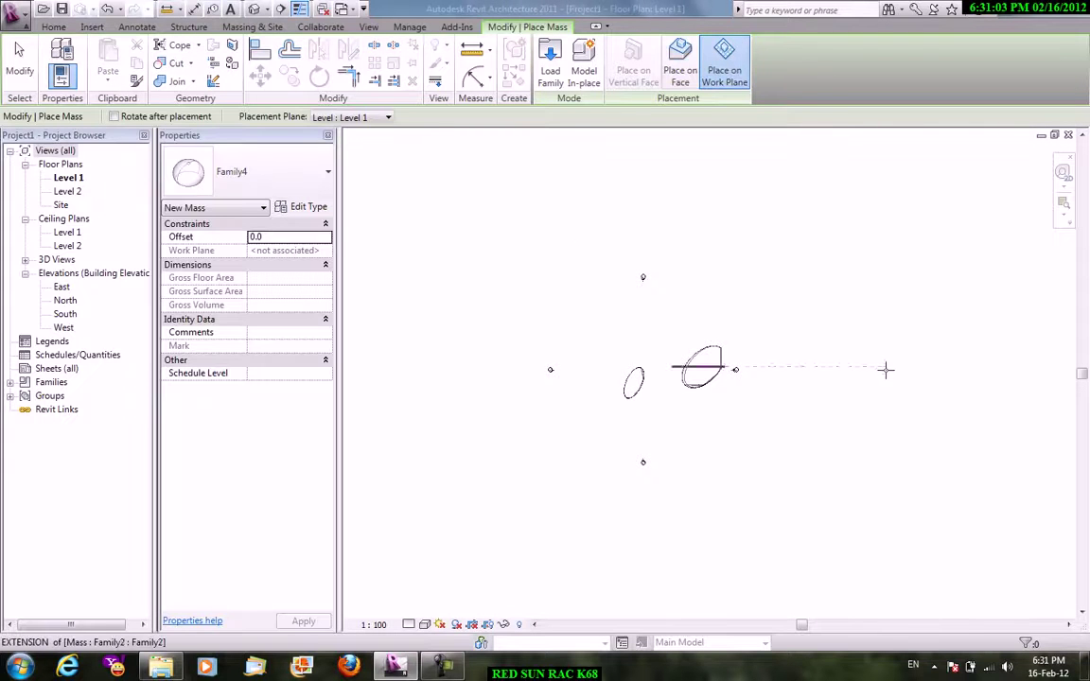
click(856, 407)
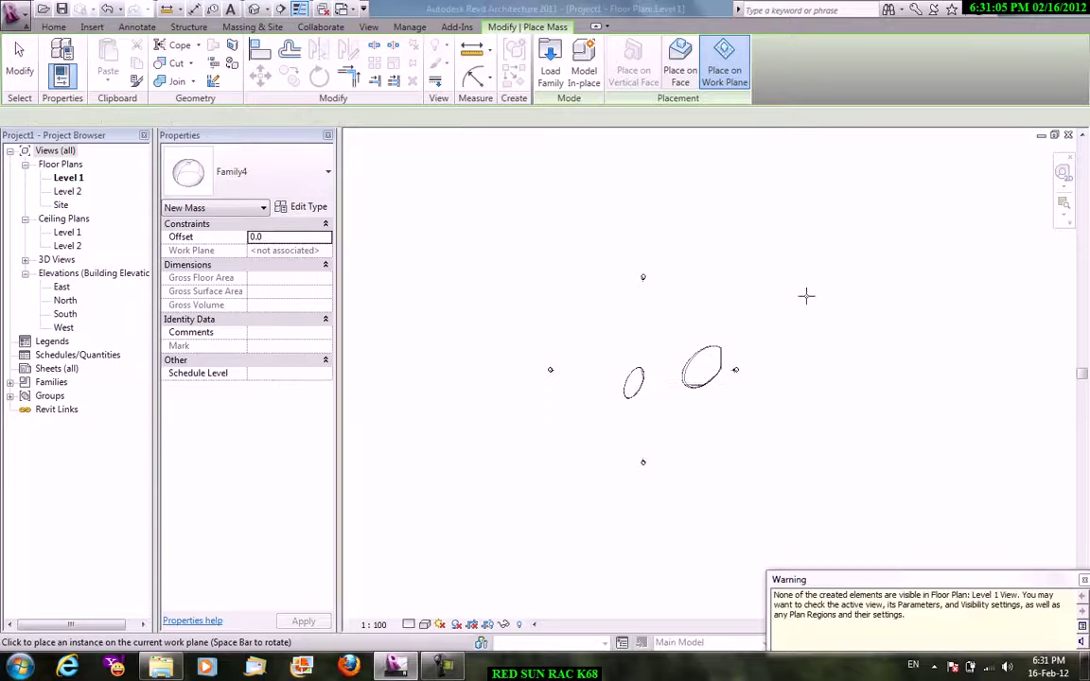
Stop placing masses and switch to the default 3D view of the masses.
right_click(805, 296)
right_click(839, 304)
click(851, 314)
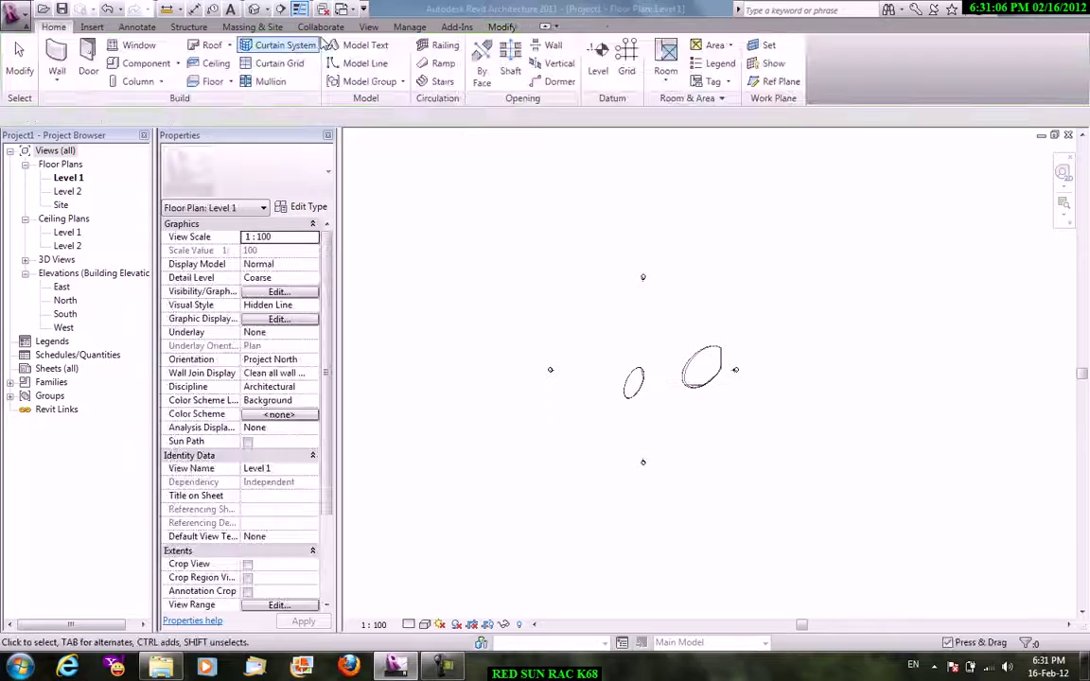
click(369, 26)
click(365, 76)
click(396, 105)
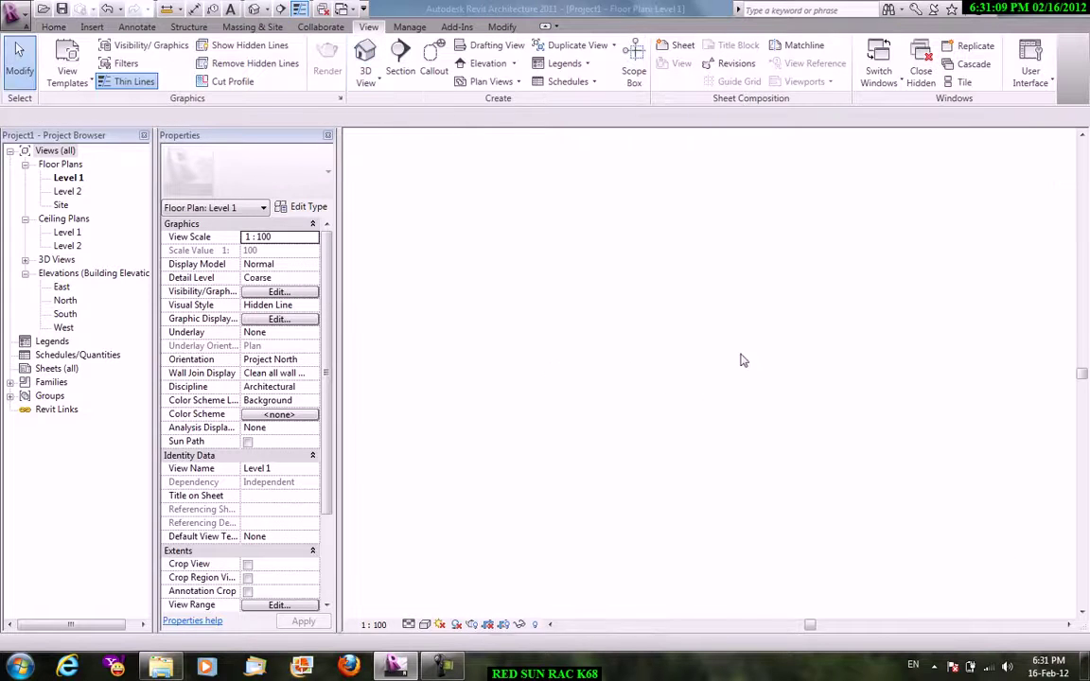
mouse_move(743, 360)
shift+middle_down()
mouse_move(744, 396)
mouse_move(596, 213)
shift+middle_up()
right_click(596, 213)
click(629, 223)
scroll(509, 287, up, 1)
Move the new spherical mass to sit beside the bell-shaped mass.
click(613, 376)
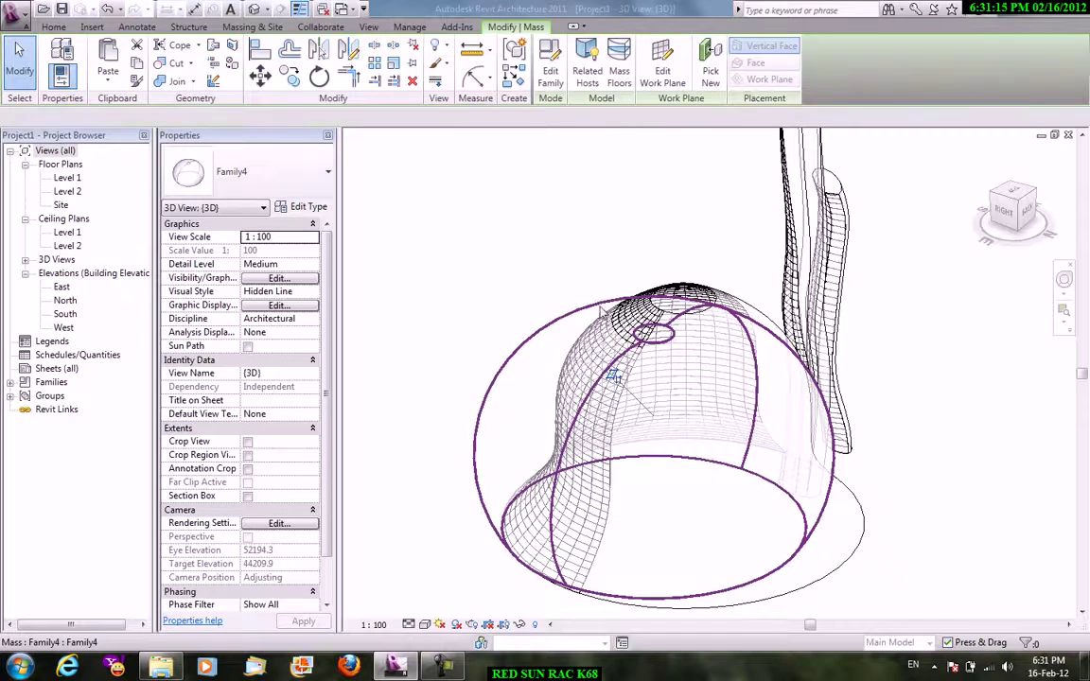
scroll(671, 214, down, 2)
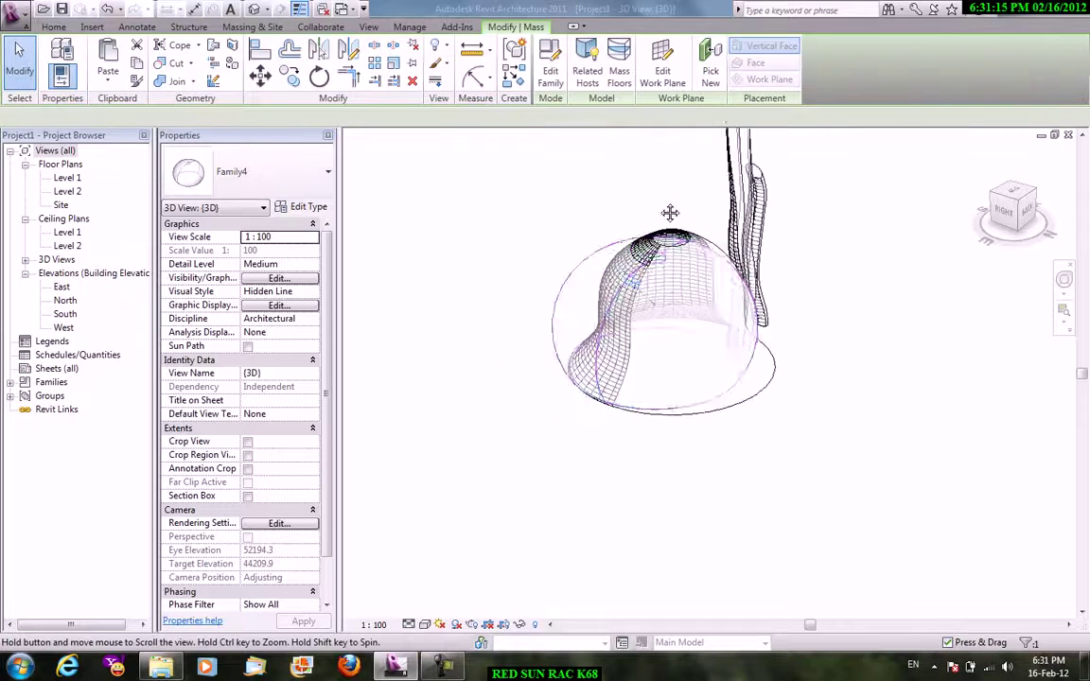
click(261, 77)
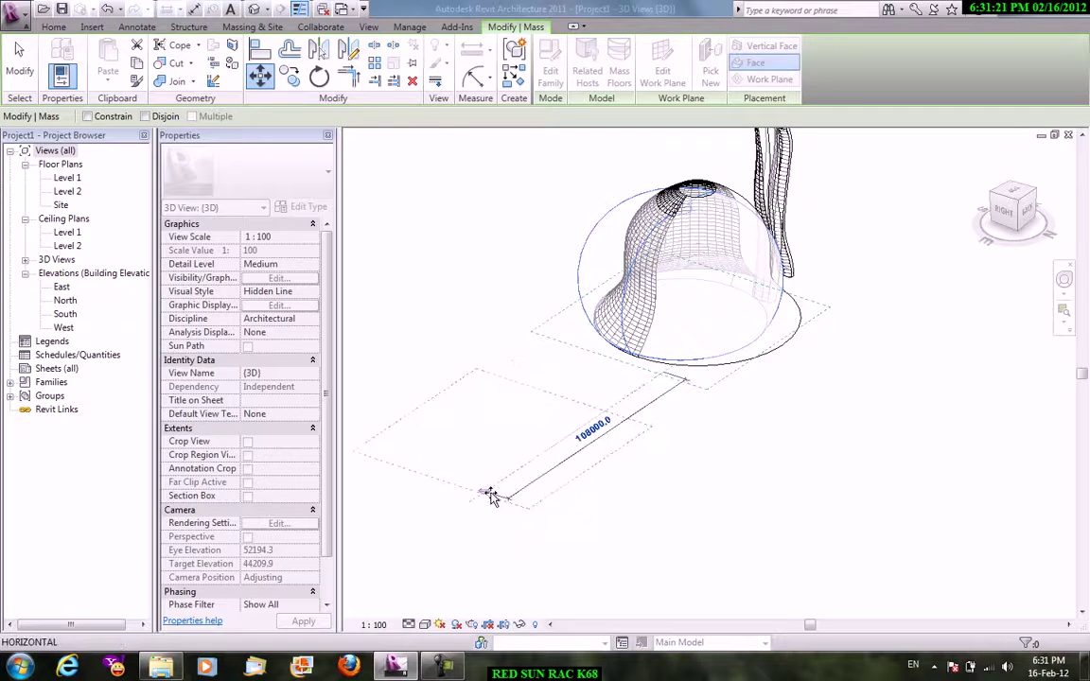
click(489, 494)
right_click(492, 237)
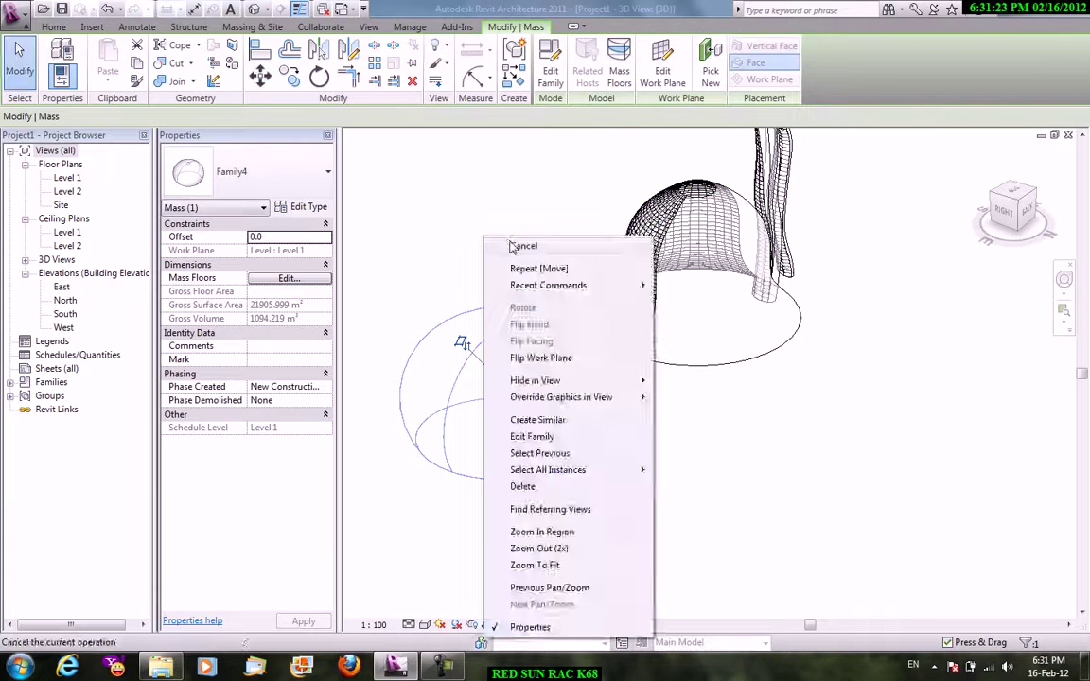
click(503, 240)
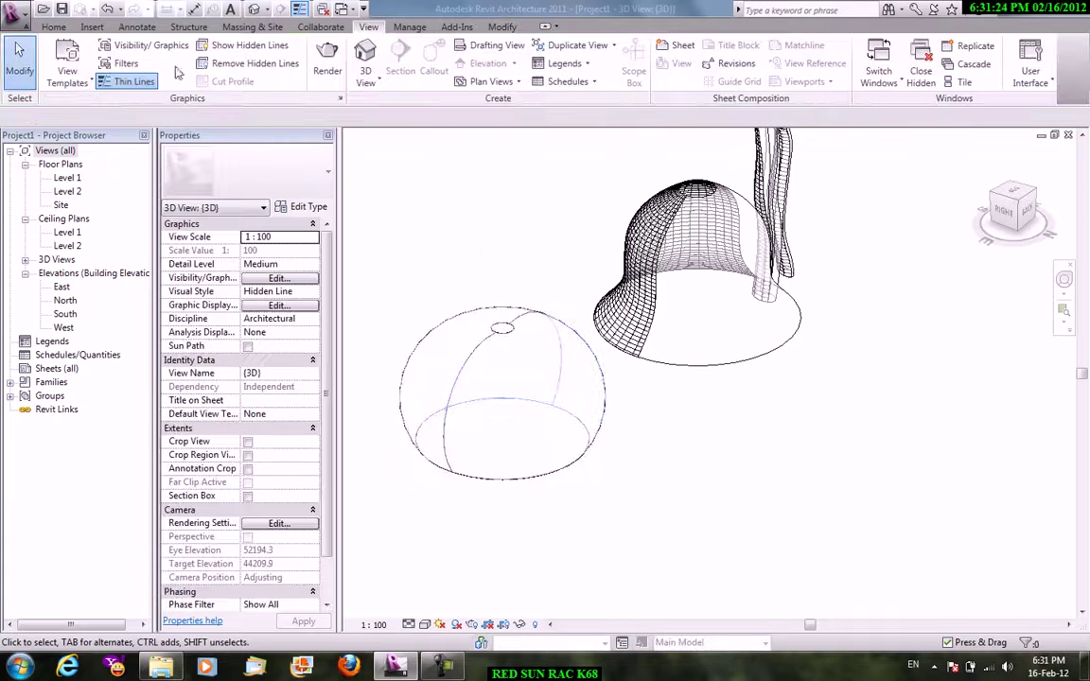
click(270, 27)
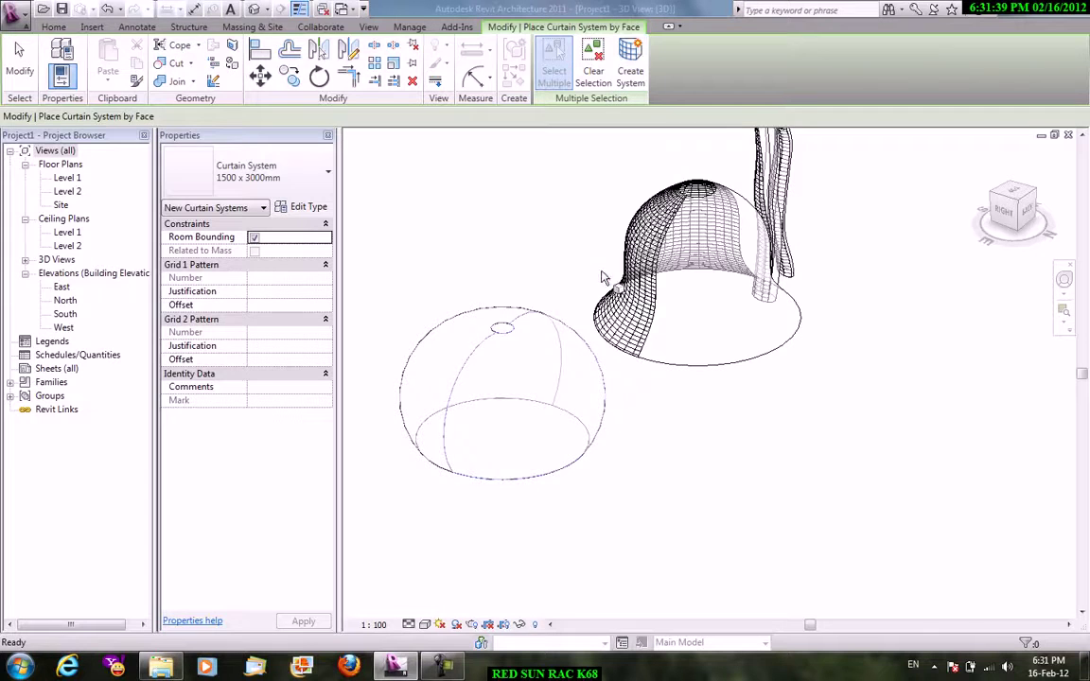
Finish the sphere's curtain system and pan so both masses fill the view.
right_click(514, 244)
click(553, 253)
right_click(563, 241)
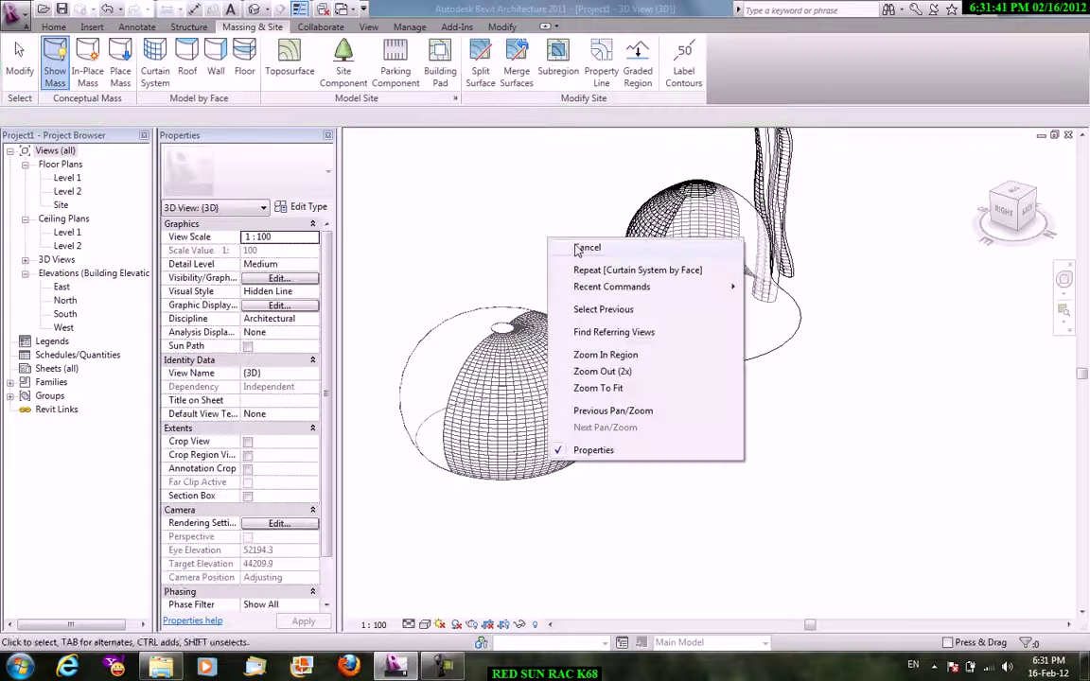
click(574, 246)
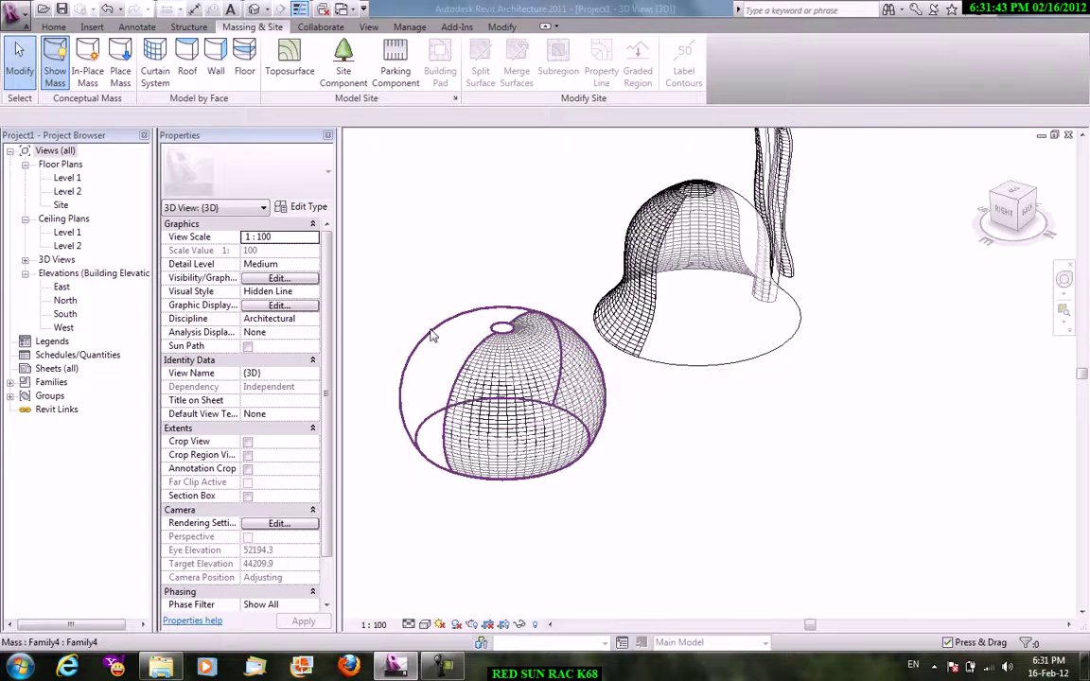
scroll(391, 301, up, 2)
middle_drag(392, 301, 532, 386)
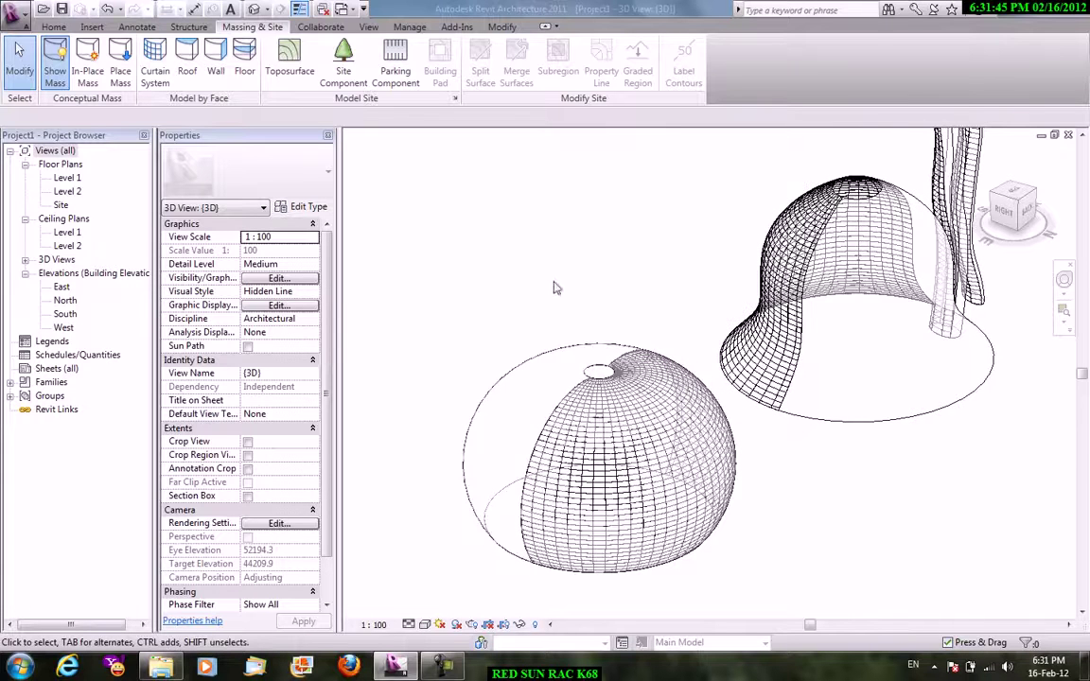
right_click(551, 232)
click(579, 235)
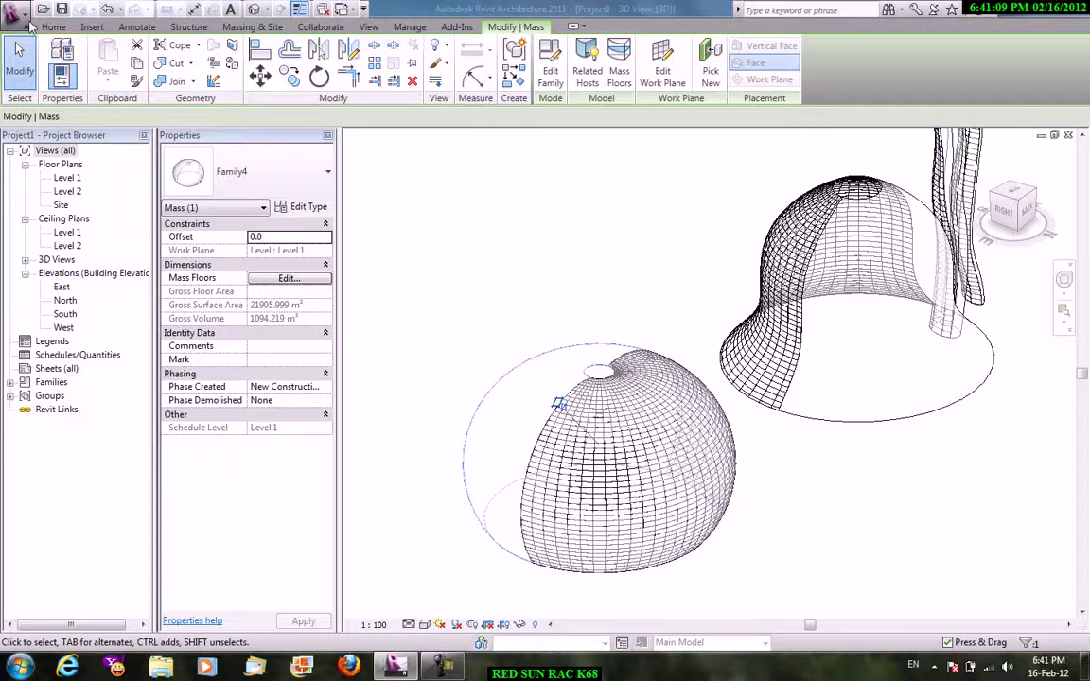
Create Family5 from Metric Mass.rft, skipping the save reminder, and centre the reference planes in view.
click(29, 26)
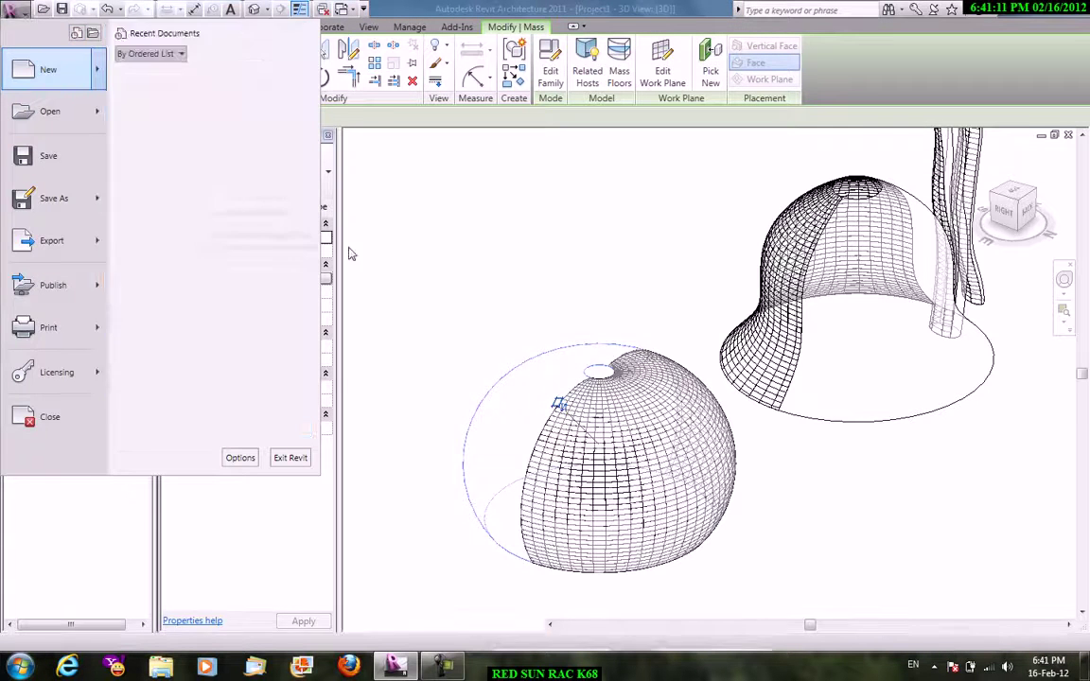
click(348, 253)
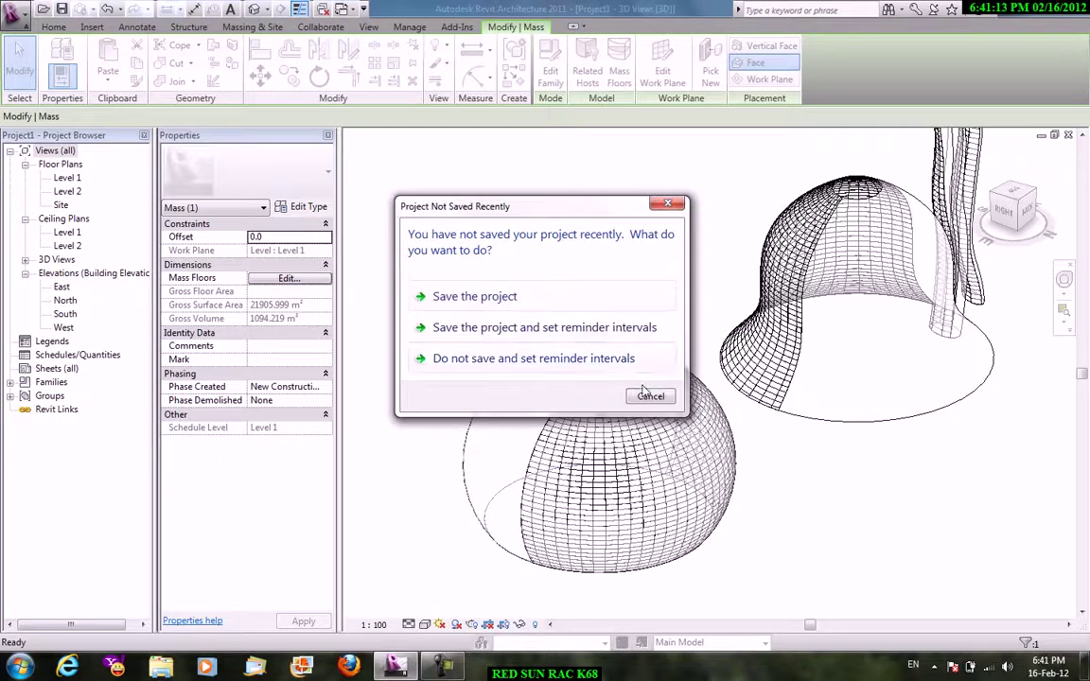
click(650, 395)
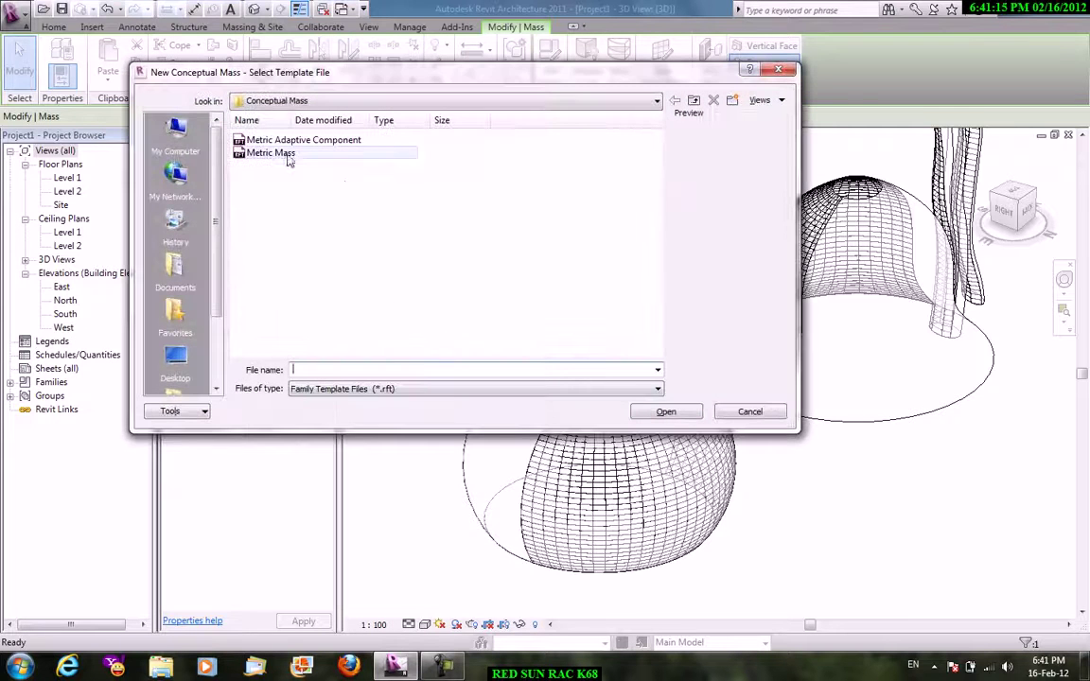
click(274, 153)
click(667, 411)
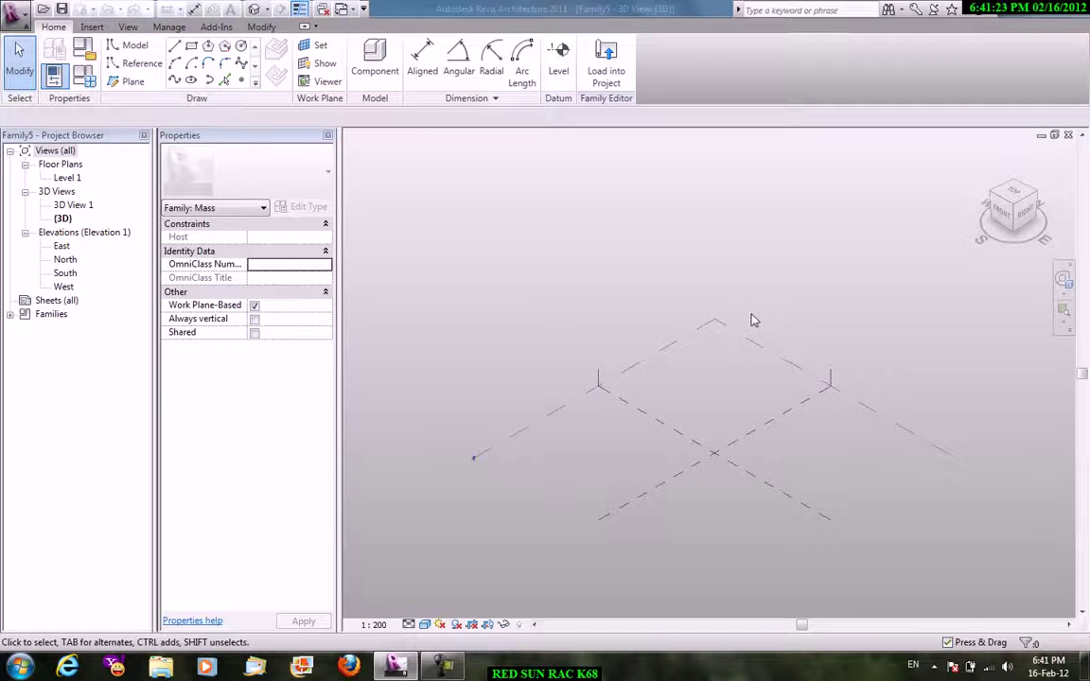
right_click(524, 258)
click(535, 254)
scroll(489, 250, up, 1)
middle_drag(457, 194, 503, 220)
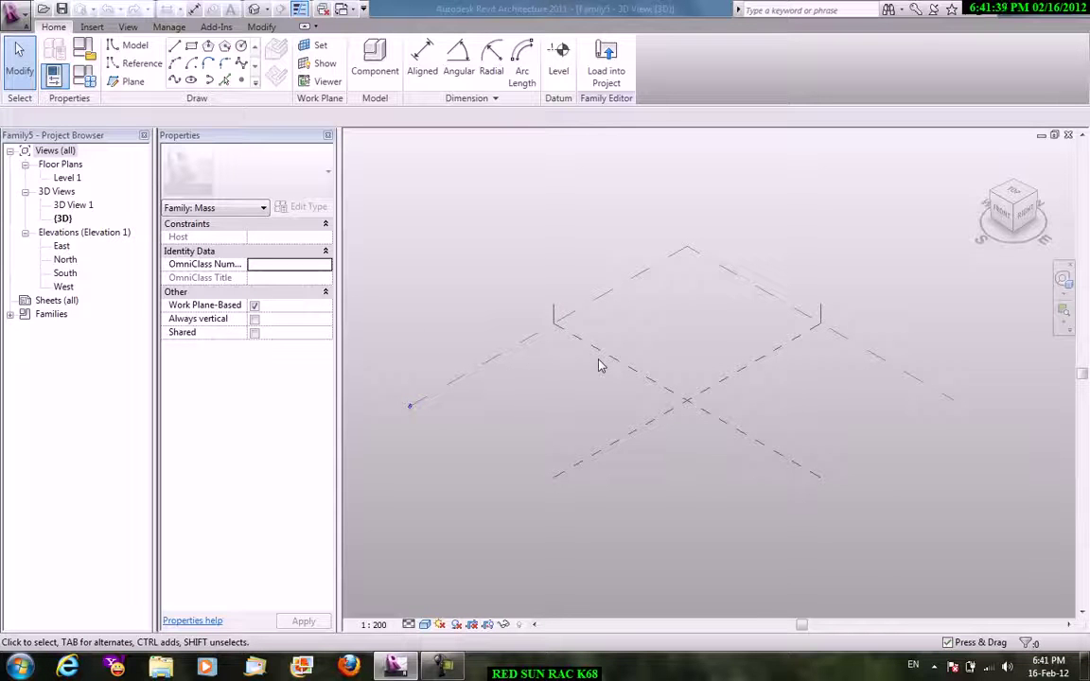
right_click(473, 215)
Set Level 1 as the work plane and display it.
click(489, 223)
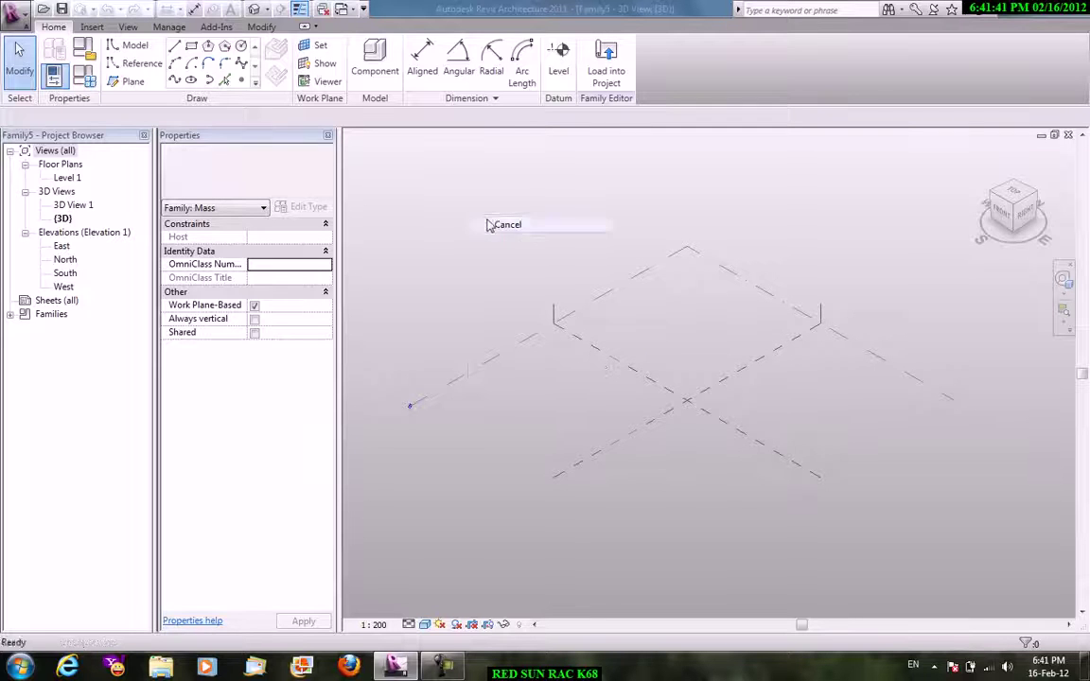
click(318, 47)
click(643, 370)
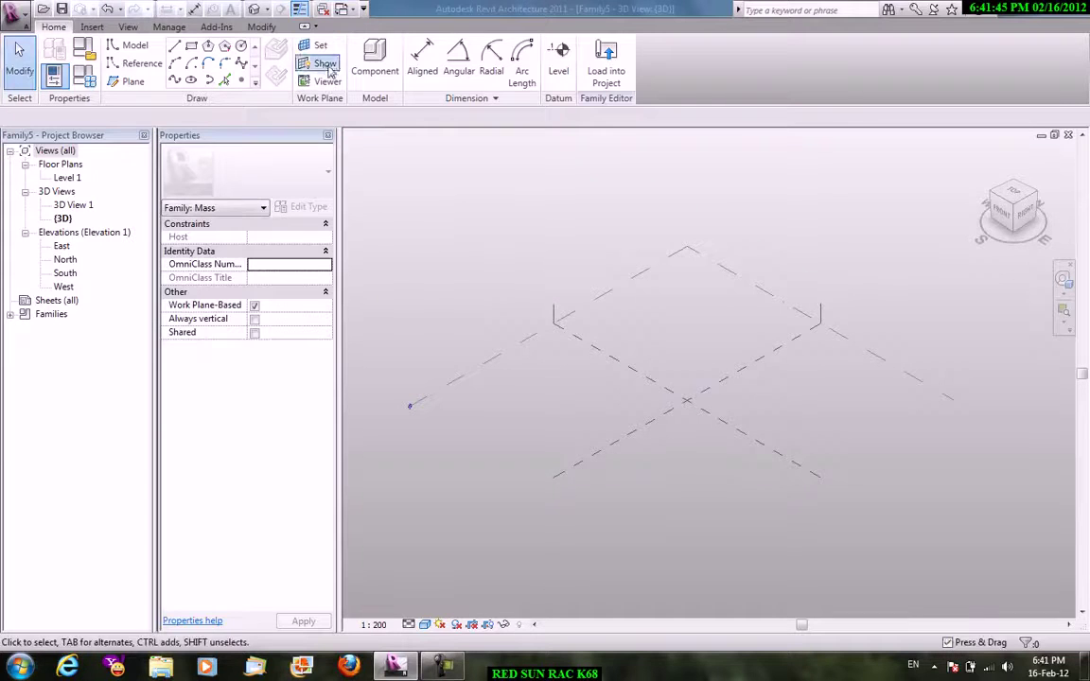
click(327, 66)
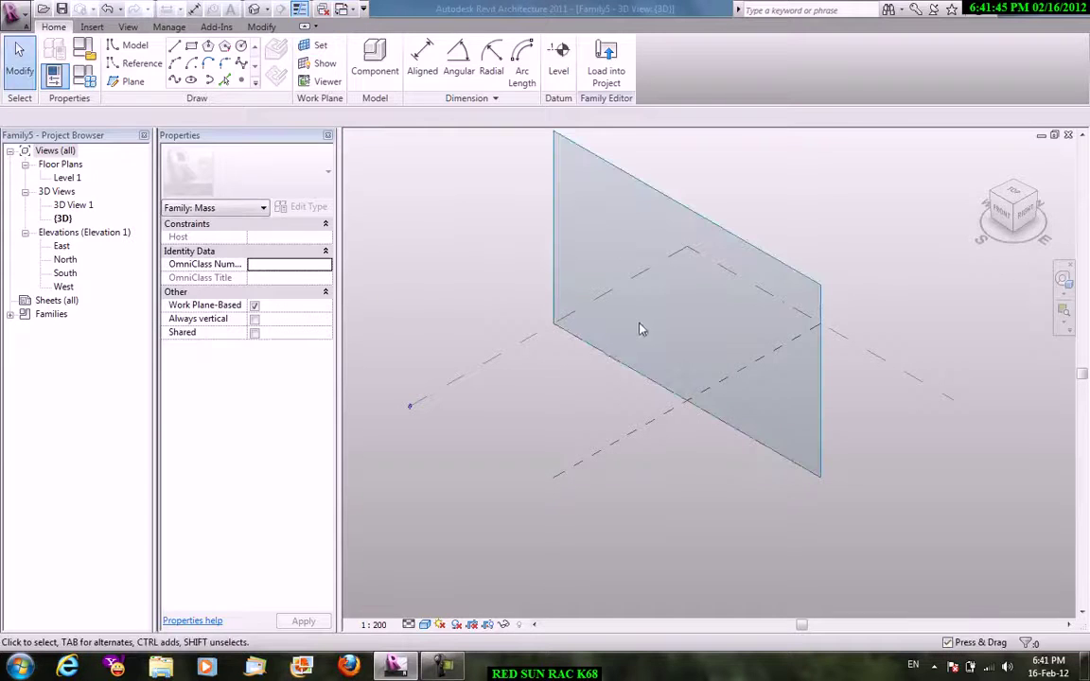
click(319, 48)
click(545, 332)
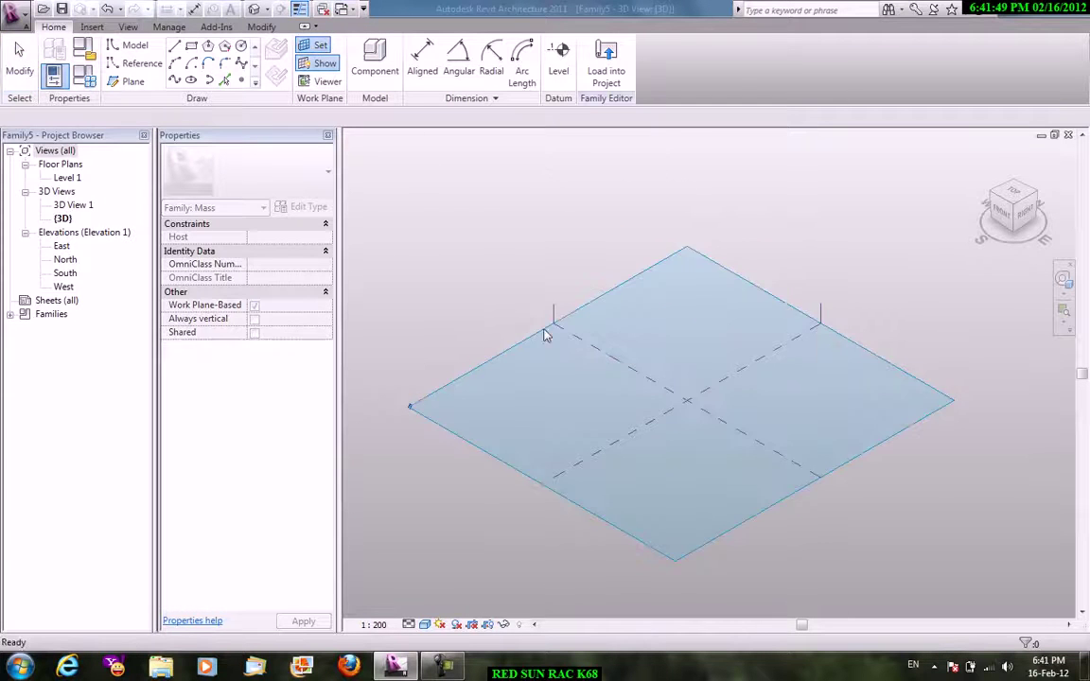
Draw a test rectangle on Level 1, then delete it.
click(192, 47)
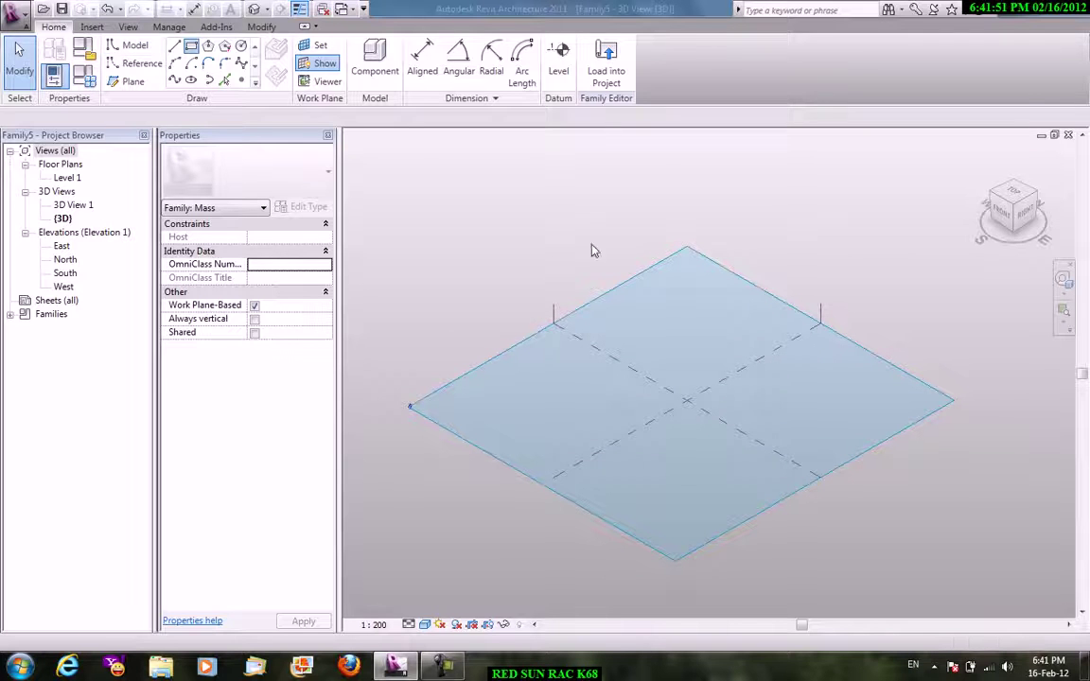
click(660, 339)
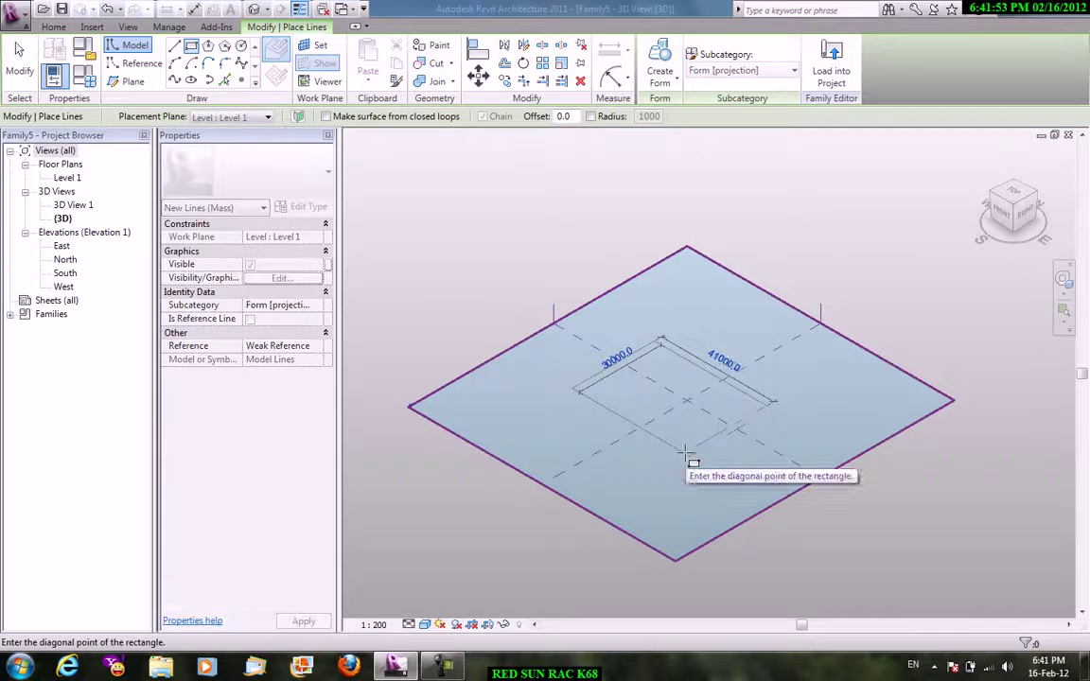
click(690, 460)
right_click(793, 259)
click(820, 266)
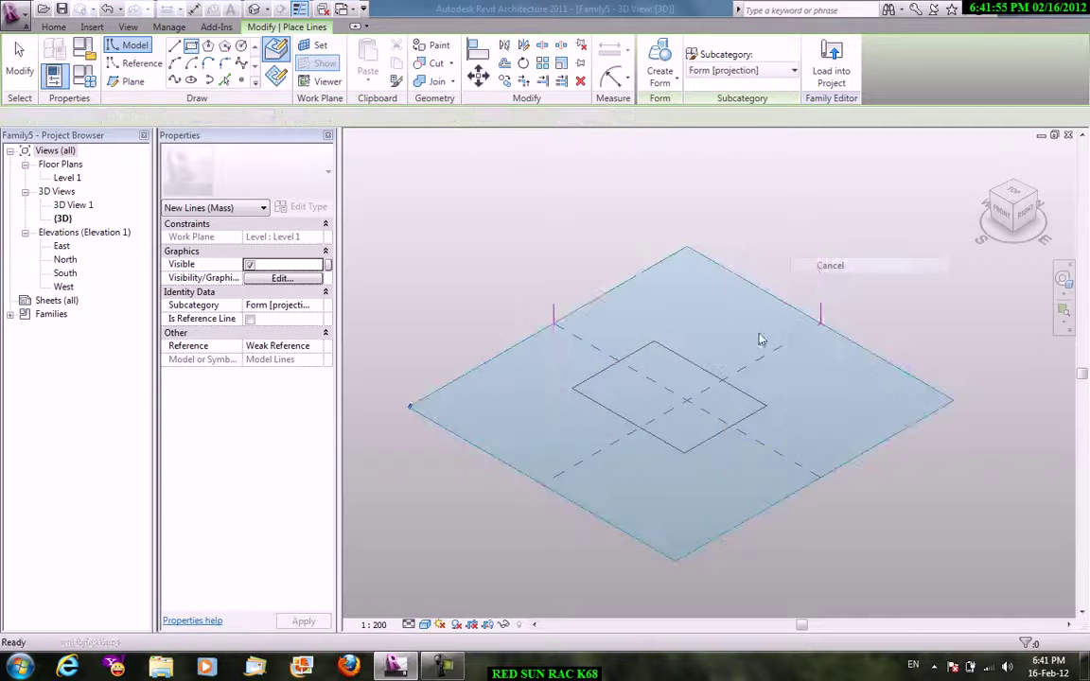
click(678, 360)
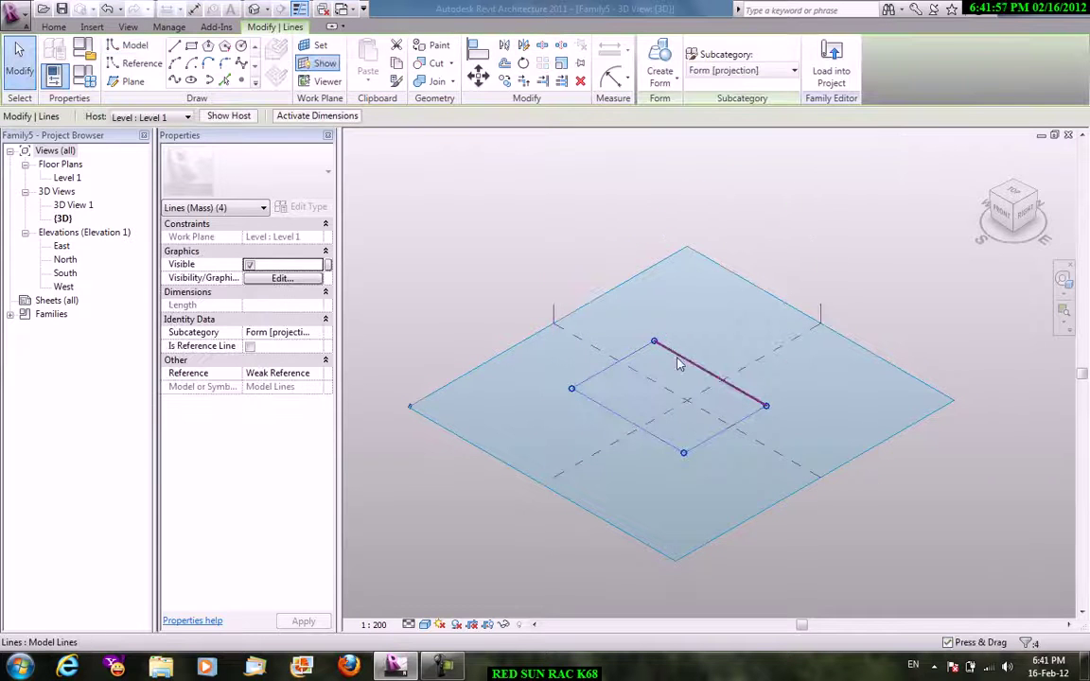
key(Delete)
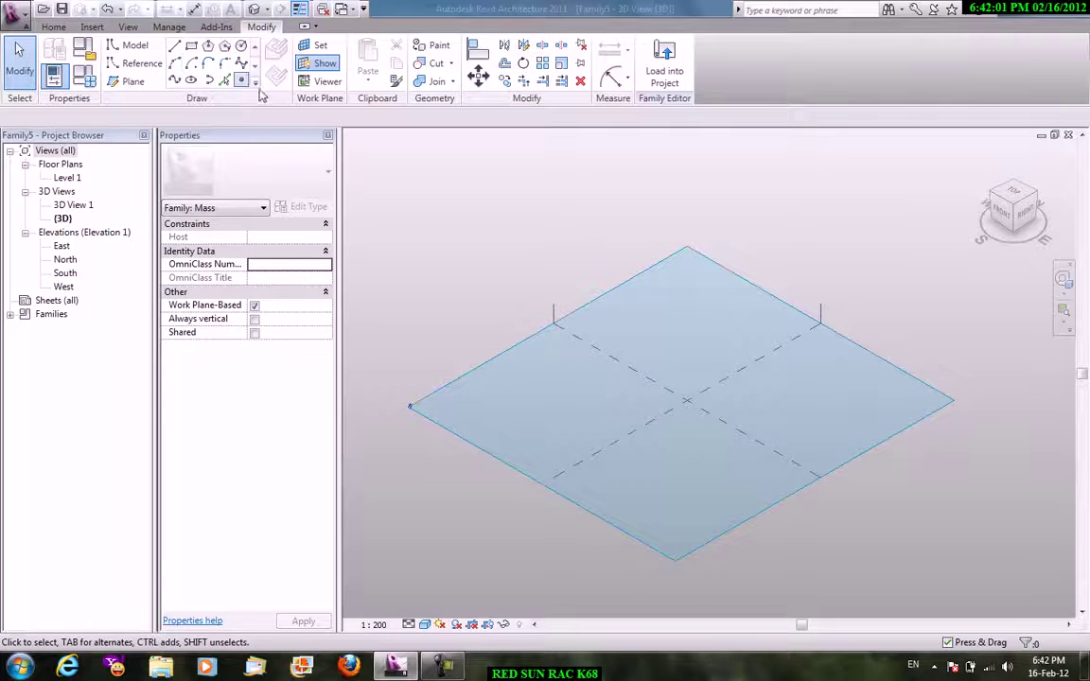
Draw a new reference plane running toward the right edge.
click(133, 82)
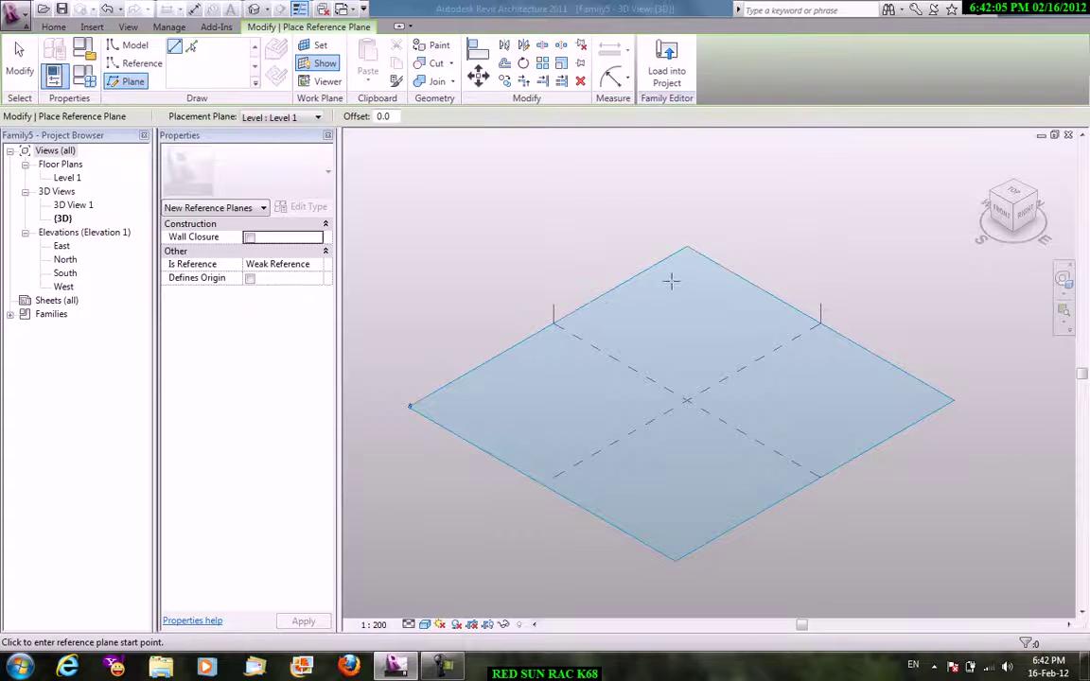
click(635, 280)
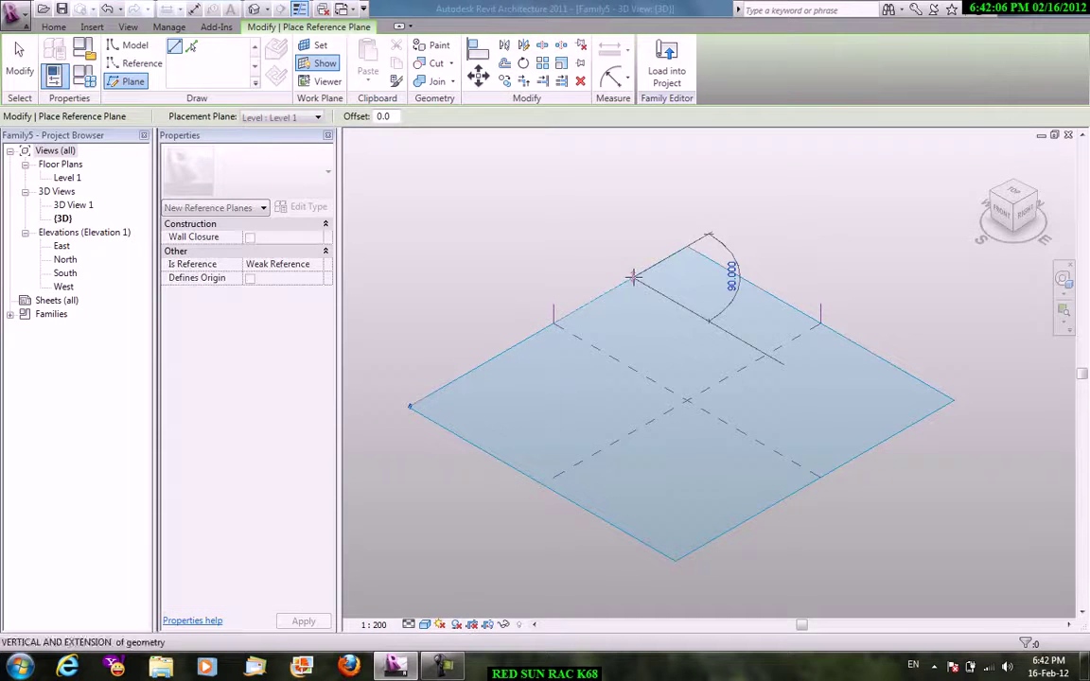
click(898, 432)
right_click(802, 235)
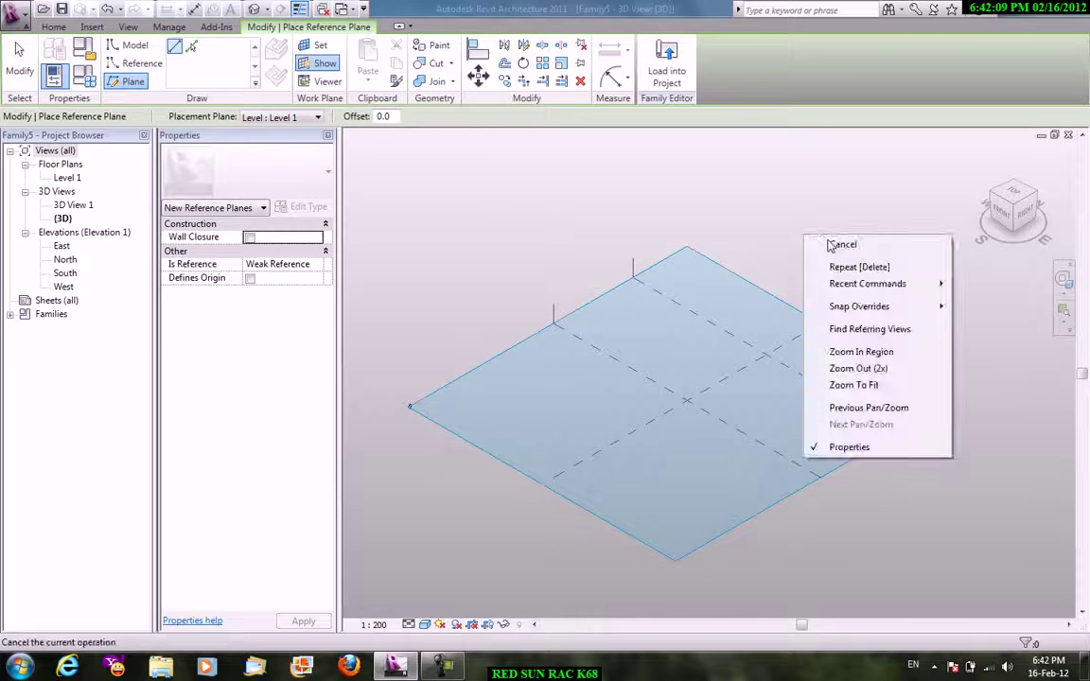
click(814, 242)
right_click(669, 211)
click(673, 215)
right_click(463, 242)
click(491, 251)
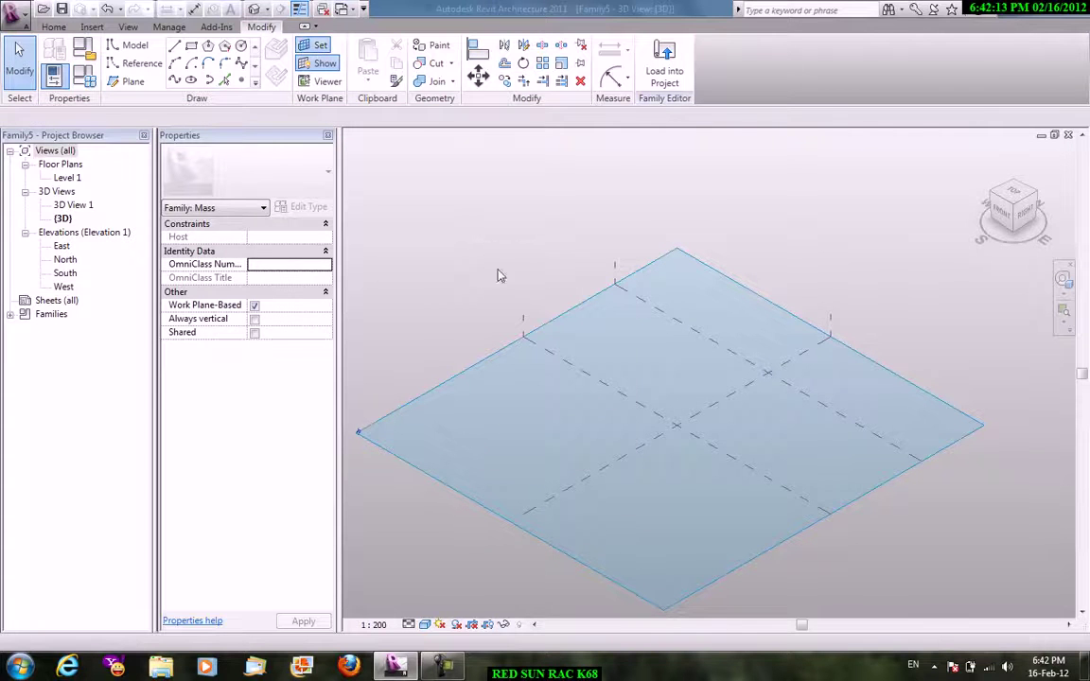
Make the new reference plane the work plane and draw a wavy spline on it.
click(548, 352)
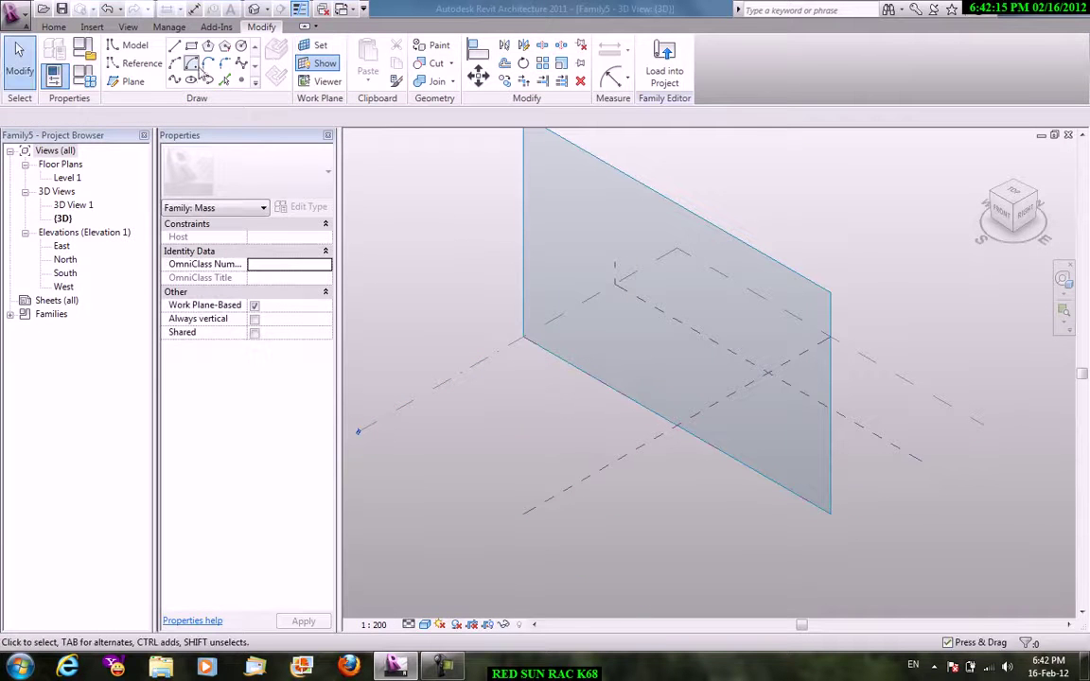
click(242, 63)
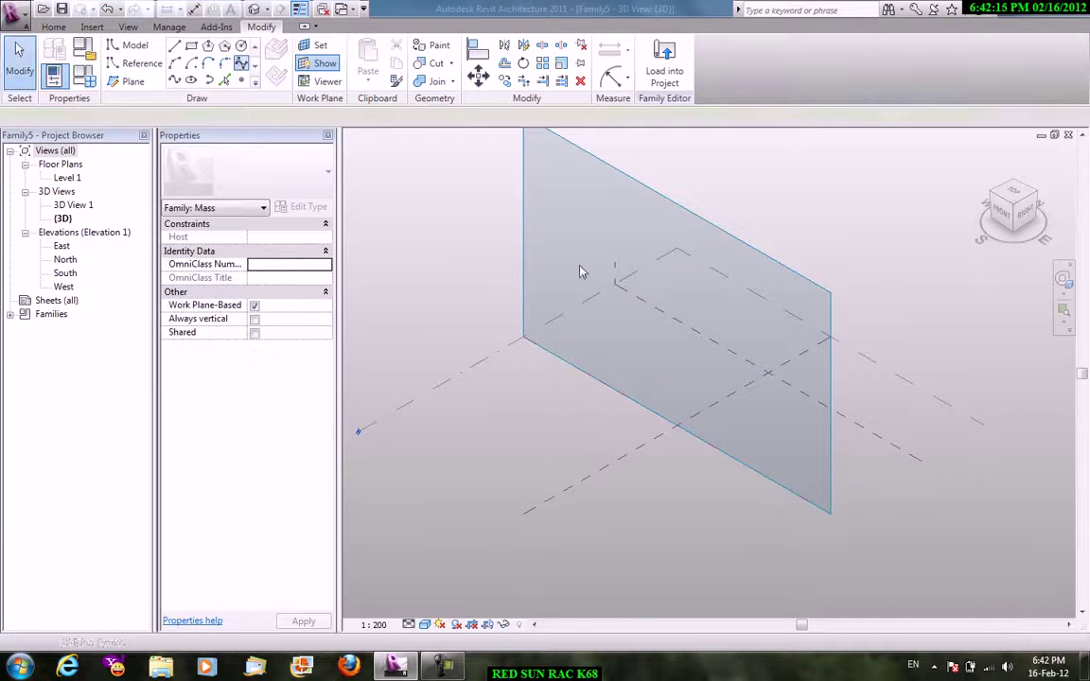
click(525, 225)
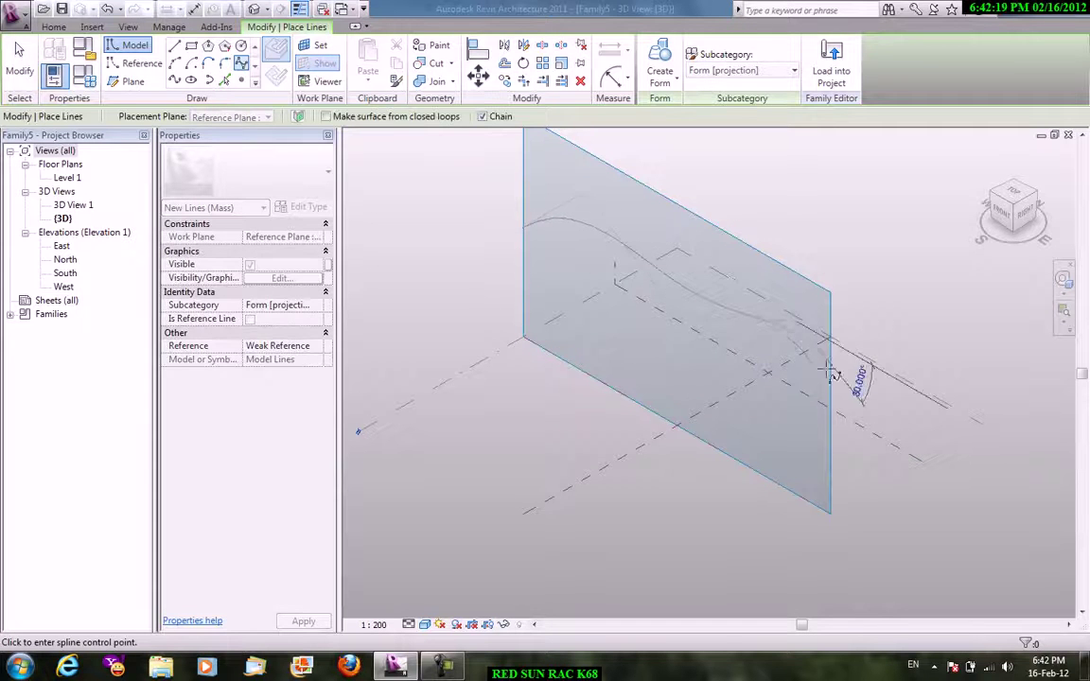
click(825, 424)
right_click(863, 364)
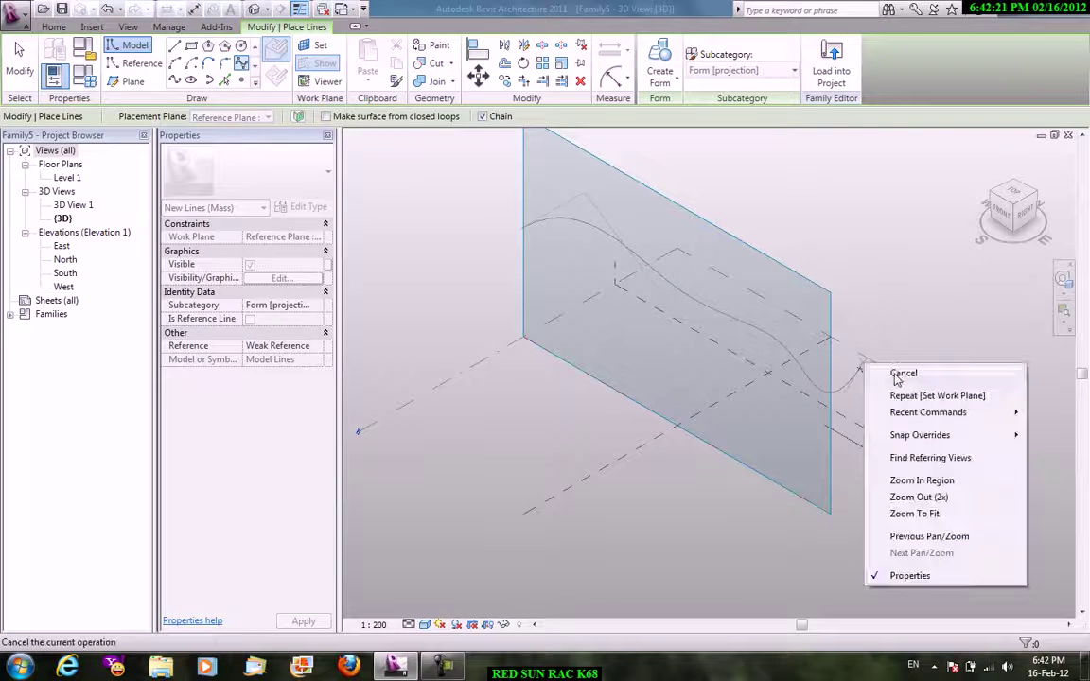
click(899, 371)
right_click(909, 339)
click(980, 350)
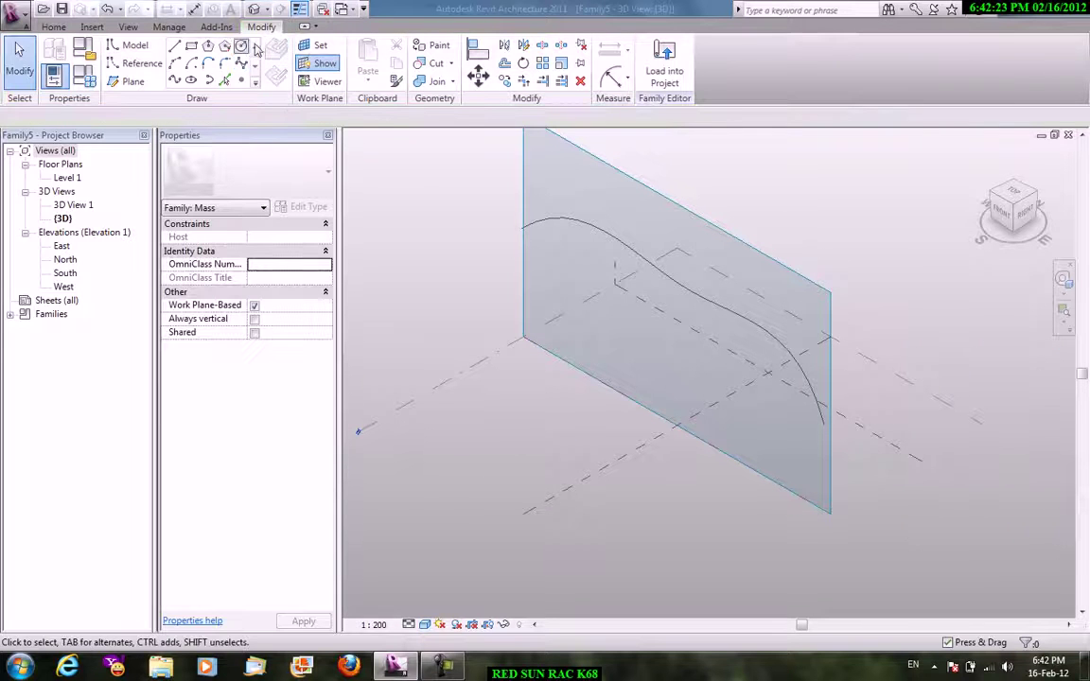
Draw a second wavy spline on the right-hand reference plane, then select the first spline.
click(900, 450)
click(902, 454)
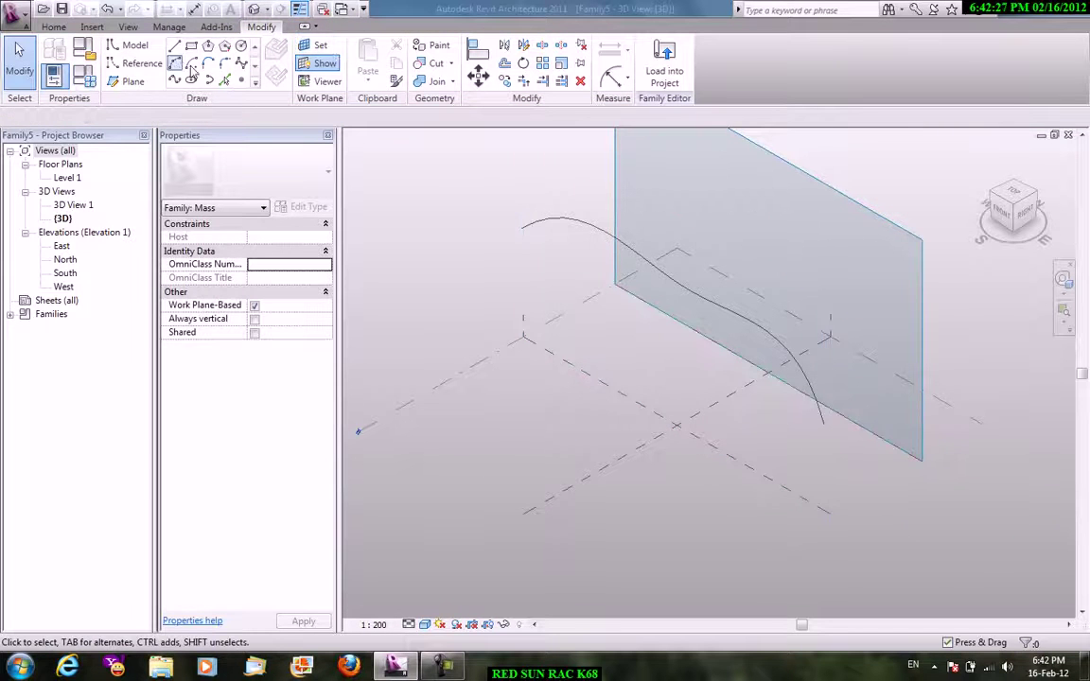
key(l)
key(i)
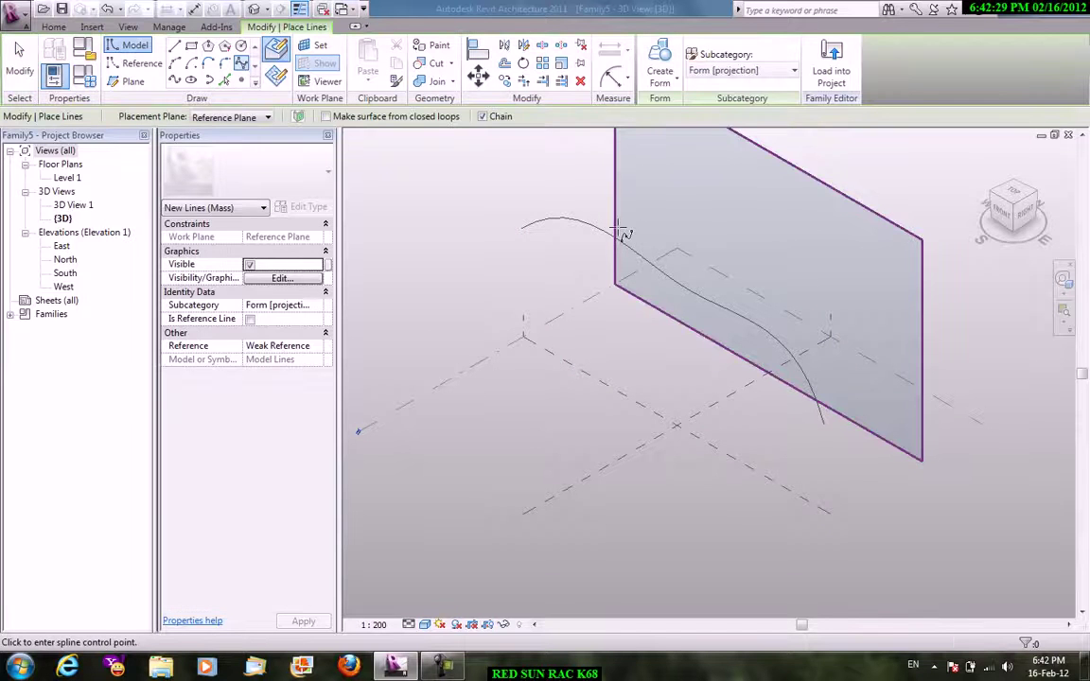
click(667, 192)
click(729, 154)
click(828, 251)
click(904, 239)
right_click(939, 224)
click(962, 227)
right_click(944, 227)
click(965, 230)
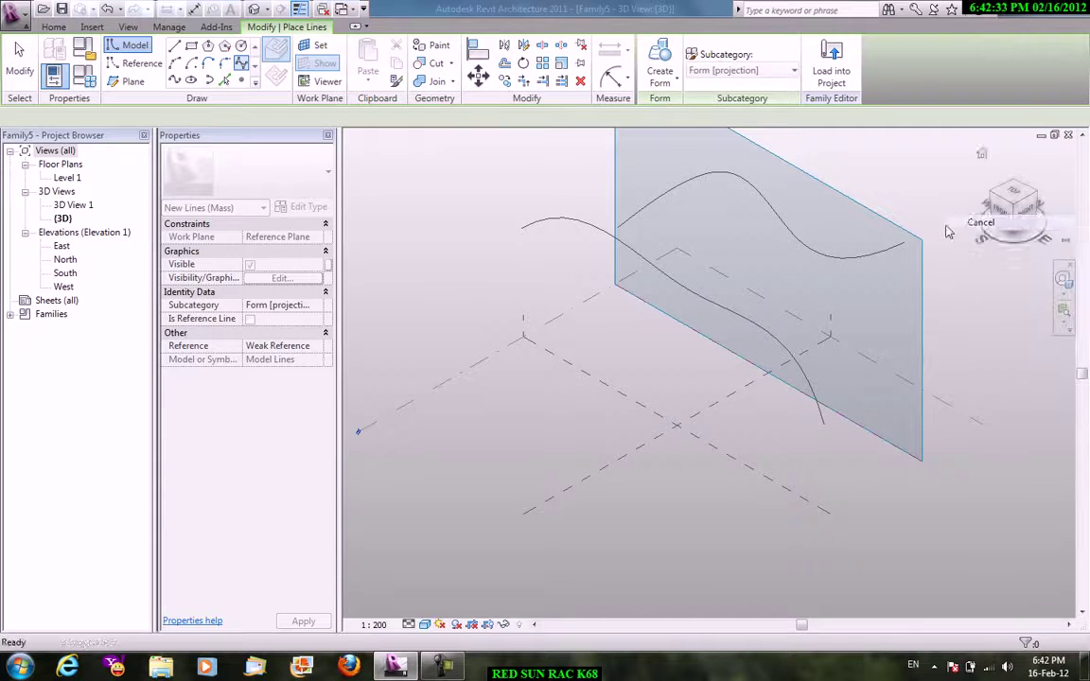
key(Escape)
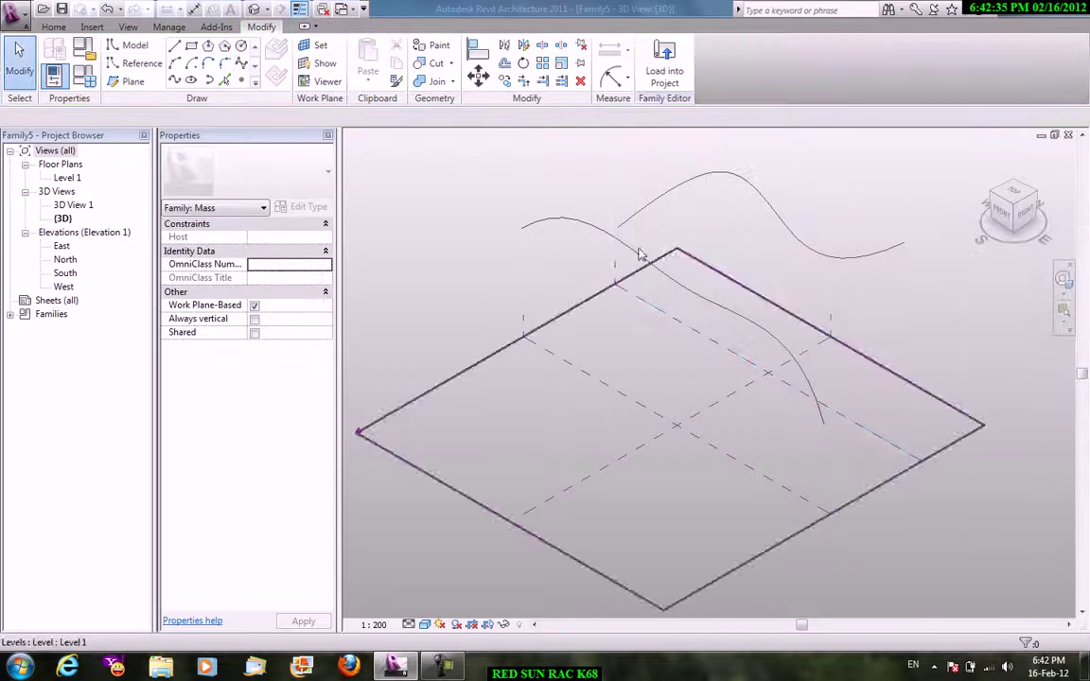
click(705, 201)
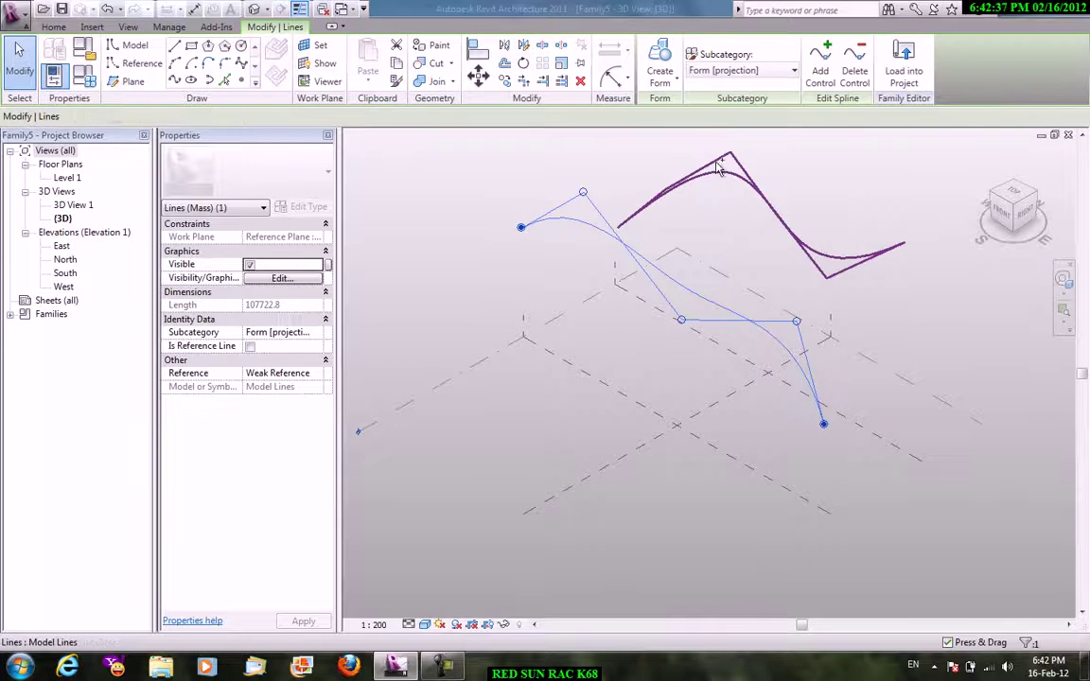
Create a solid surface form from the two splines and select the new curved surface.
ctrl+click(691, 182)
click(666, 84)
click(682, 105)
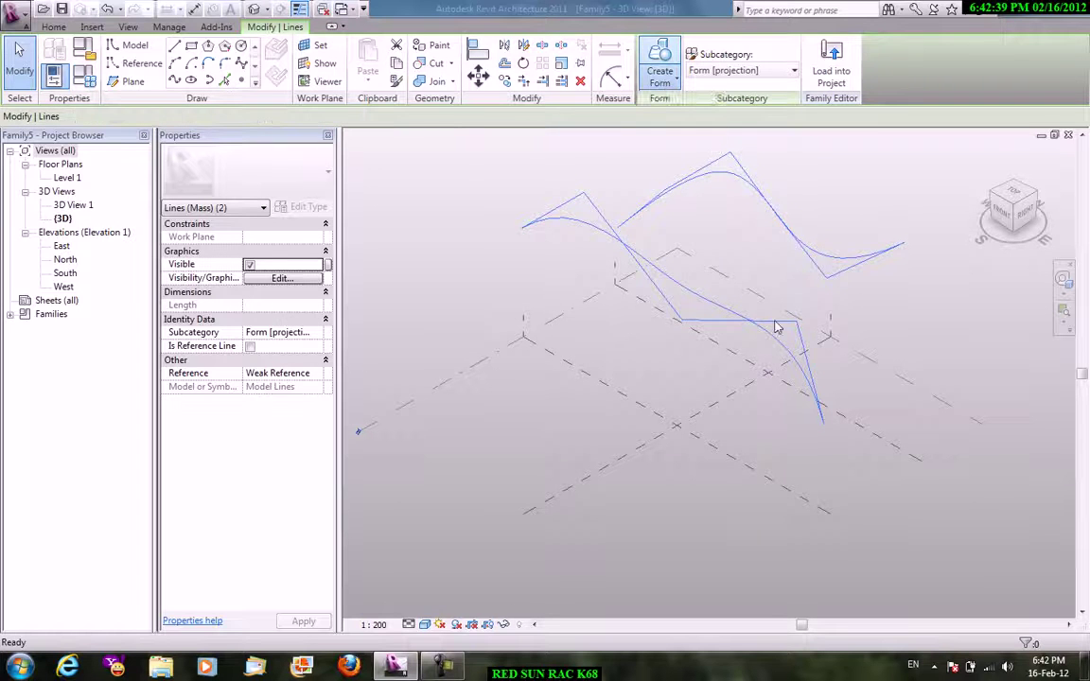
mouse_move(741, 402)
shift+middle_down()
mouse_move(774, 316)
mouse_move(640, 316)
mouse_move(622, 213)
mouse_move(825, 235)
mouse_move(774, 311)
mouse_move(796, 189)
mouse_move(761, 234)
mouse_move(764, 268)
mouse_move(716, 273)
shift+middle_up()
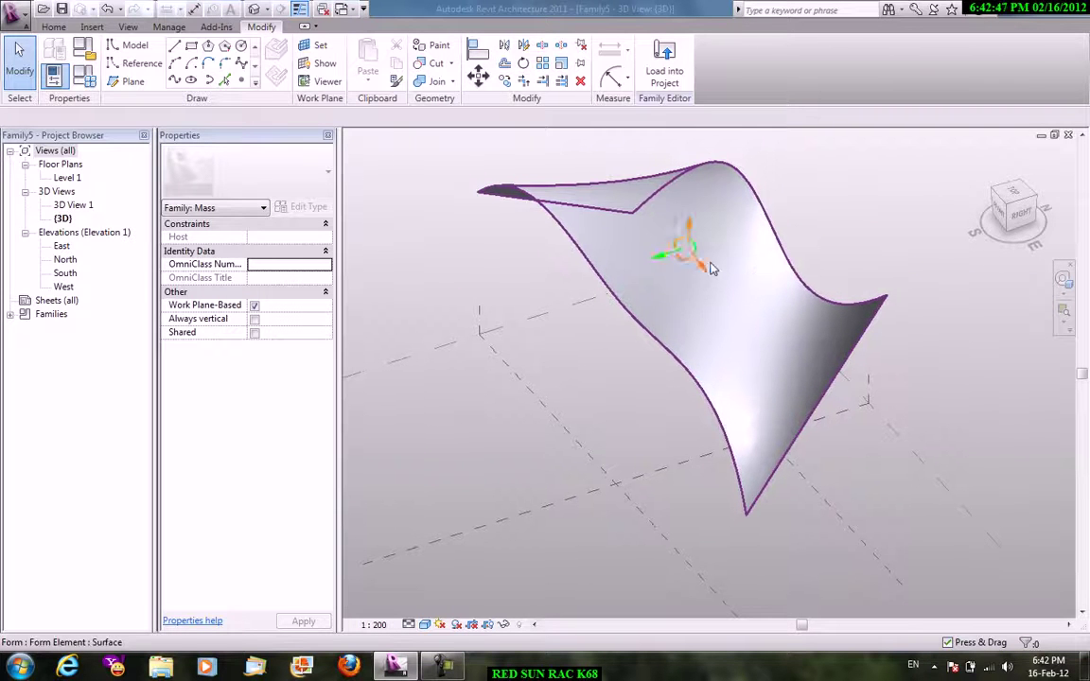
click(712, 269)
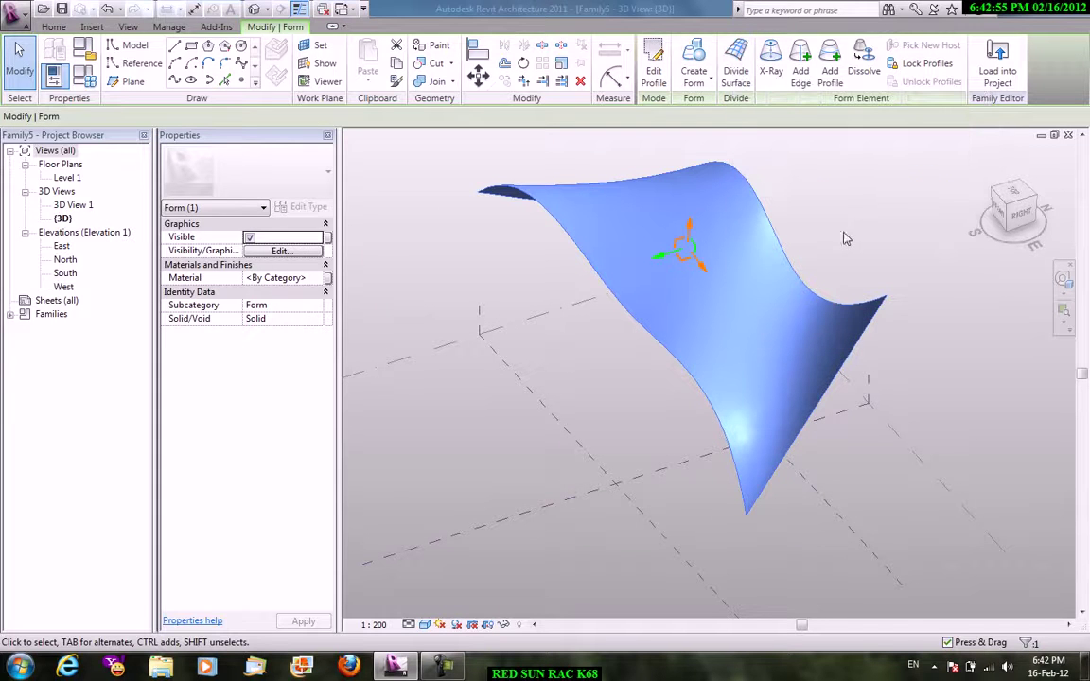
Turn on X-Ray and add five cross edges across the curved surface.
click(771, 59)
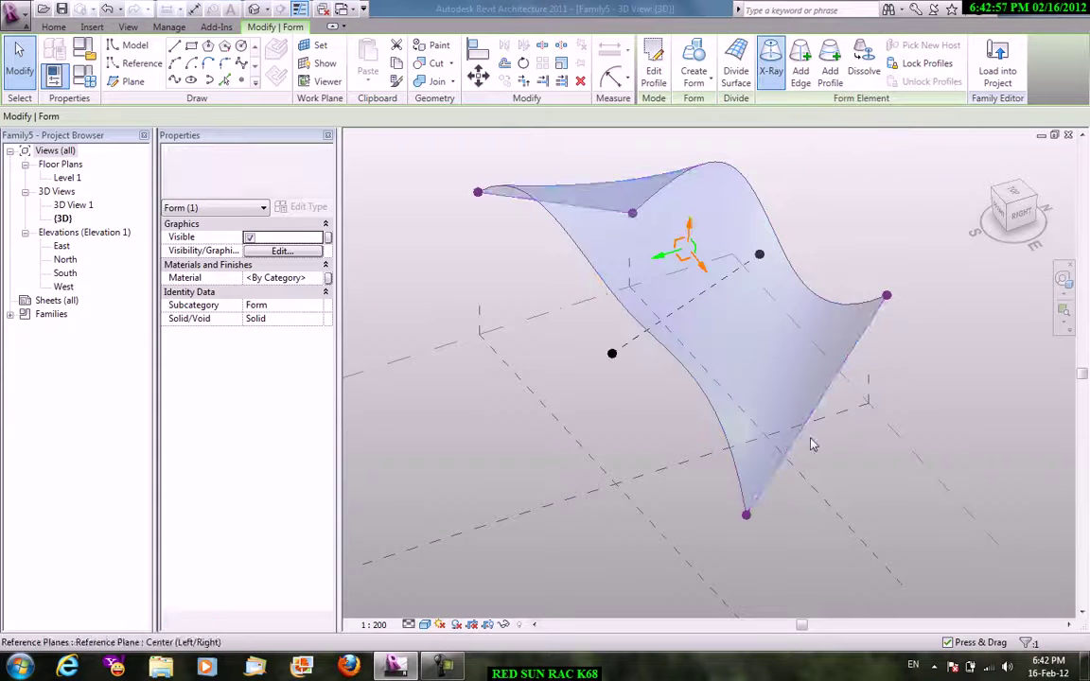
click(791, 355)
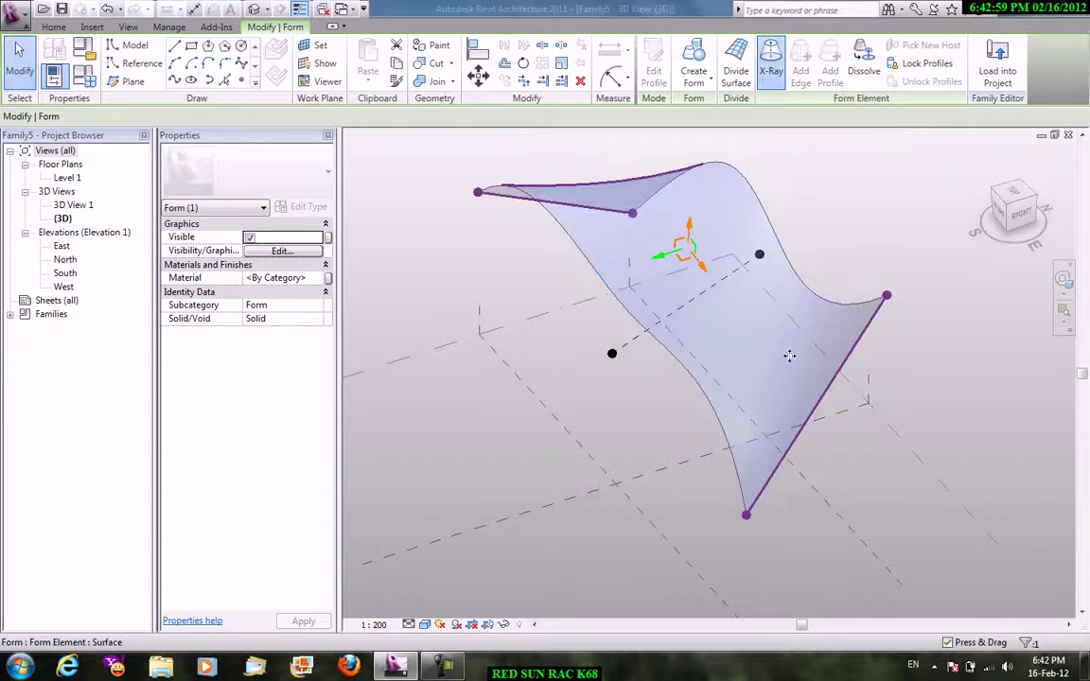
click(797, 75)
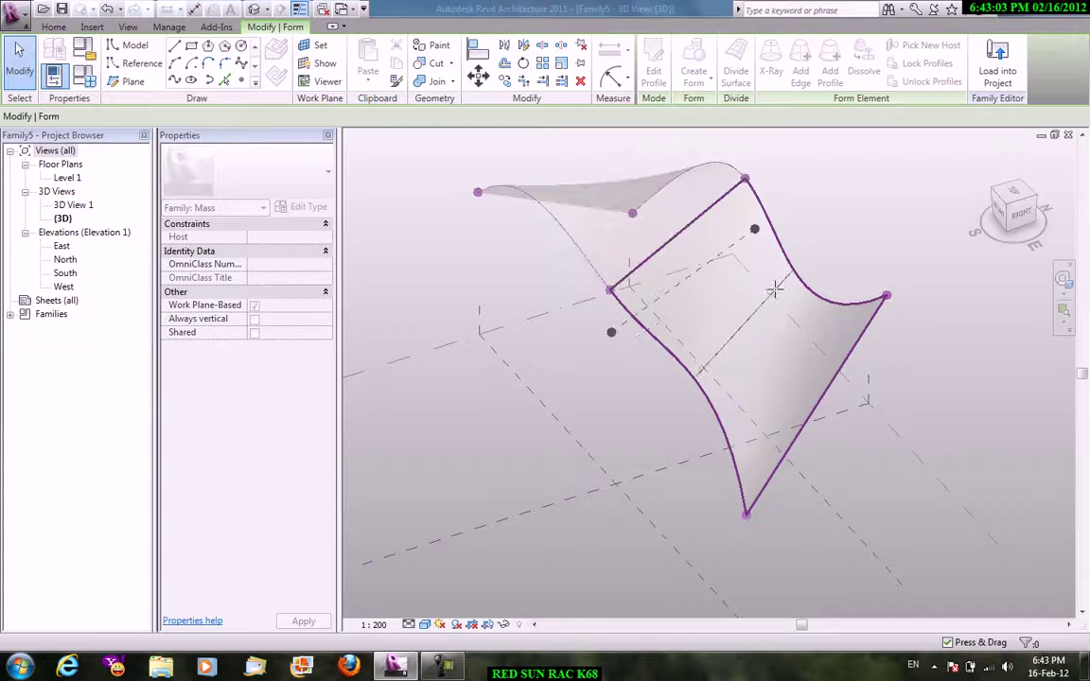
click(774, 284)
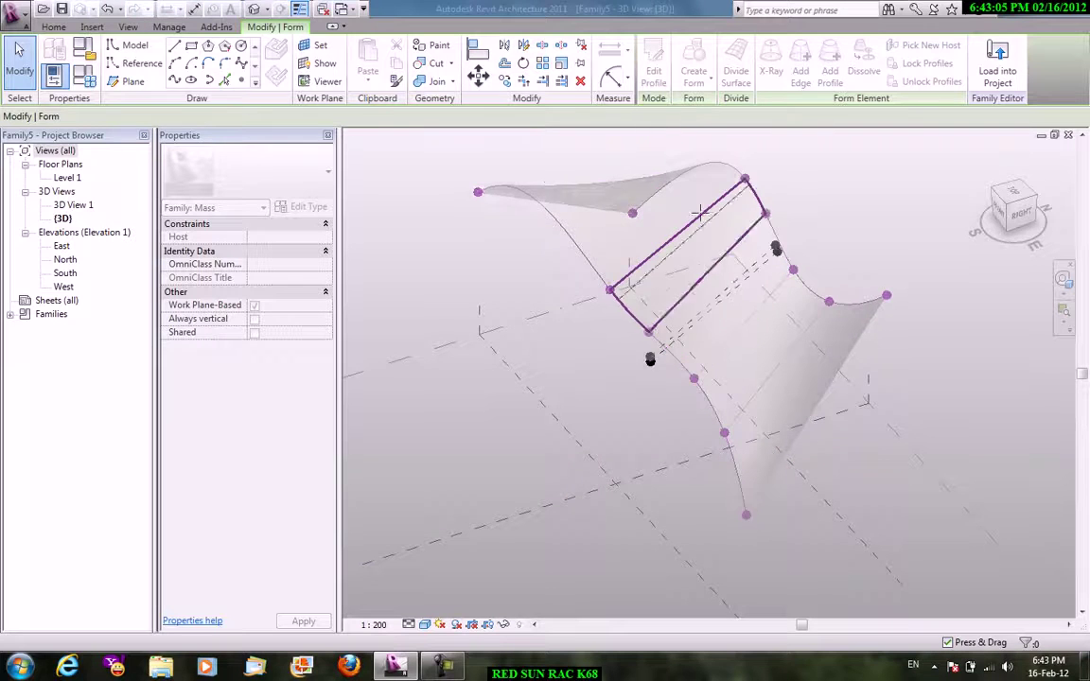
click(662, 193)
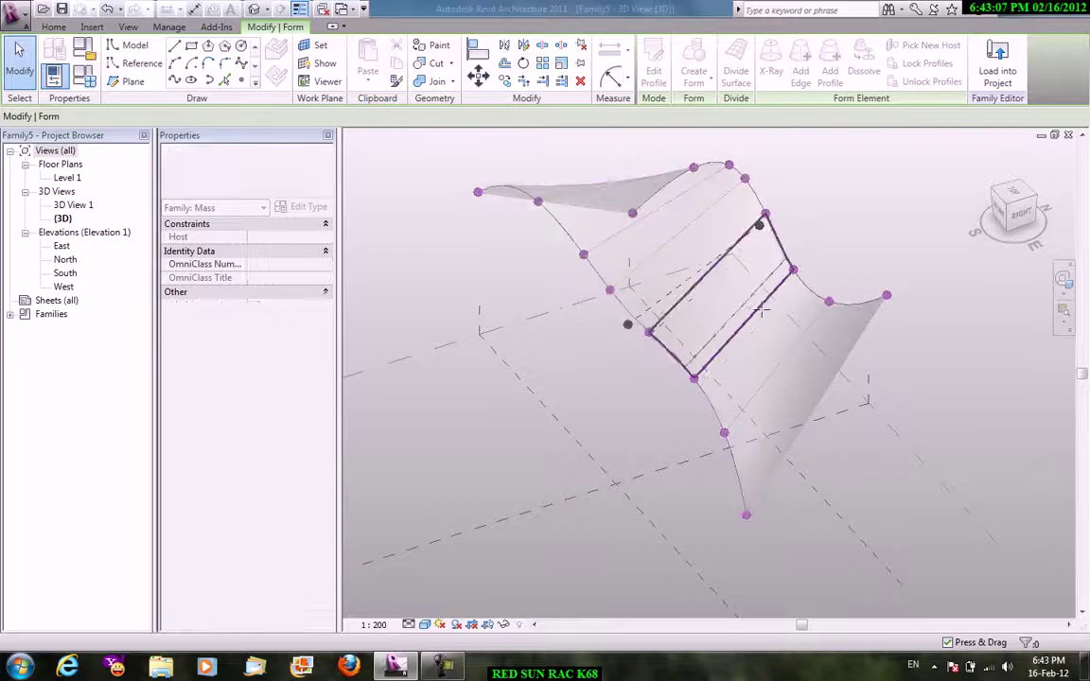
click(792, 312)
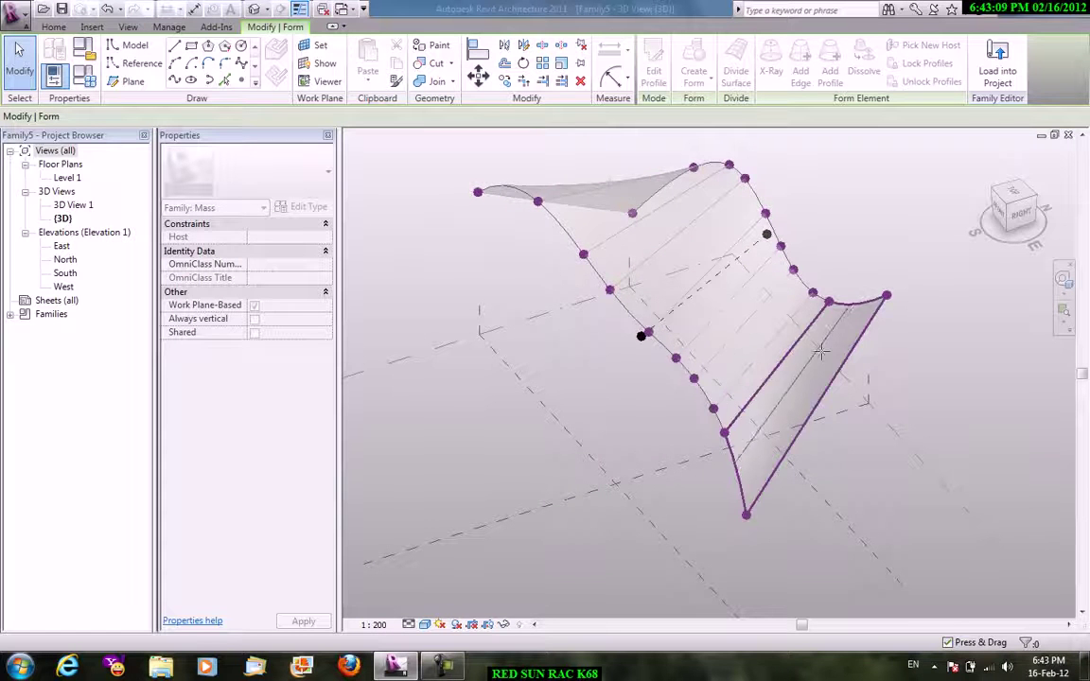
click(821, 350)
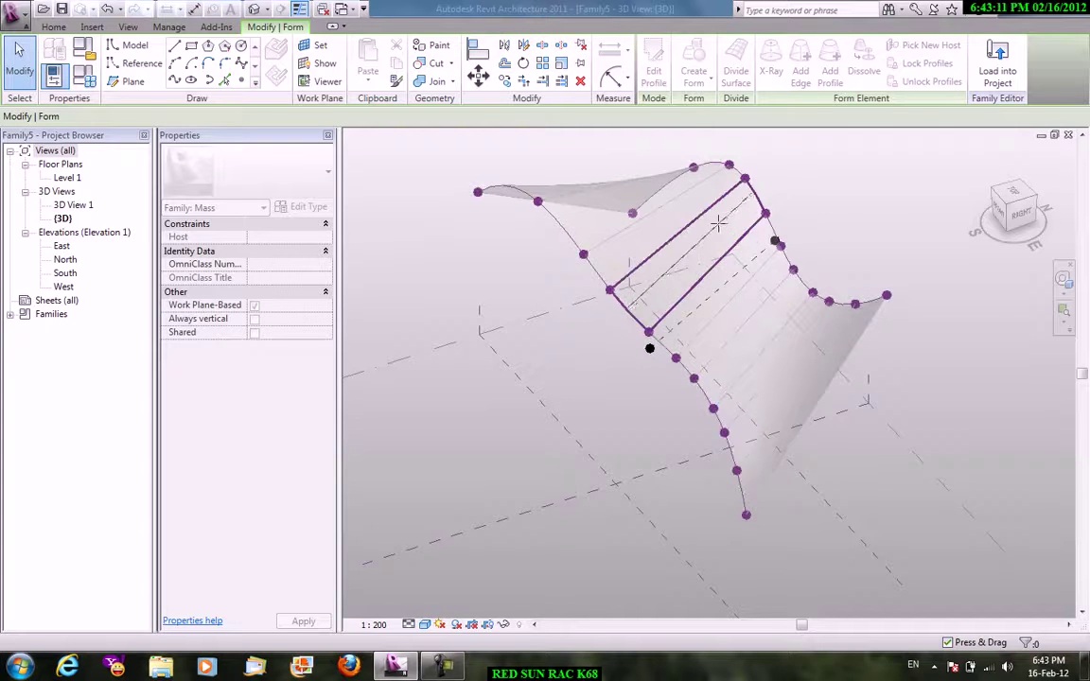
click(719, 224)
right_click(818, 151)
click(834, 161)
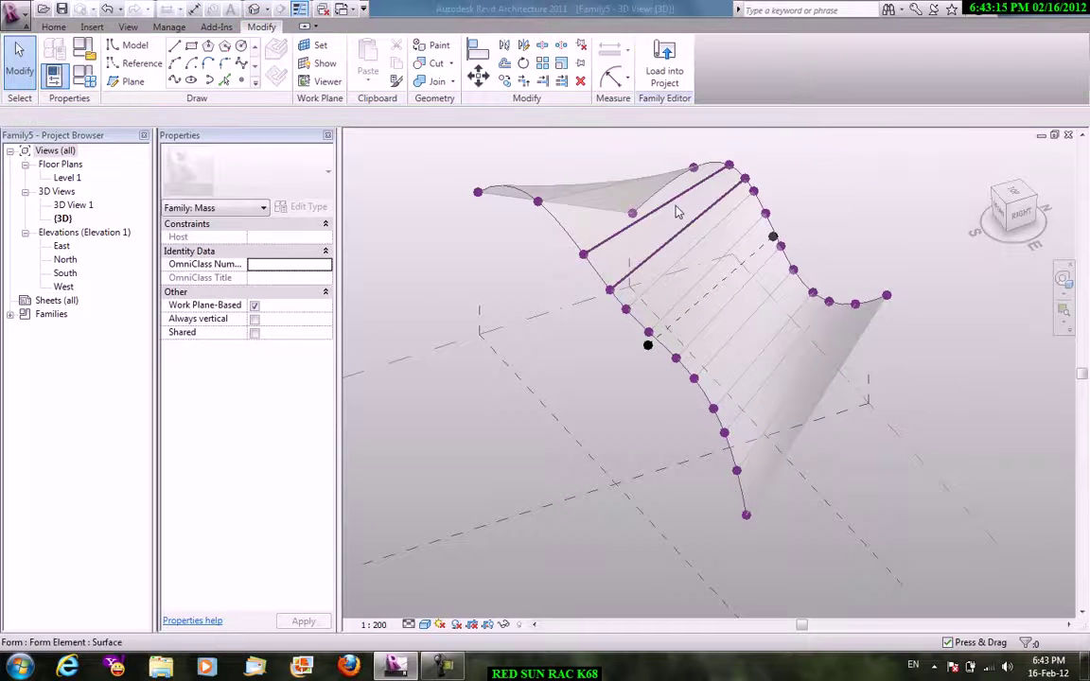
Add three profiles across the curved surface.
click(841, 180)
click(830, 66)
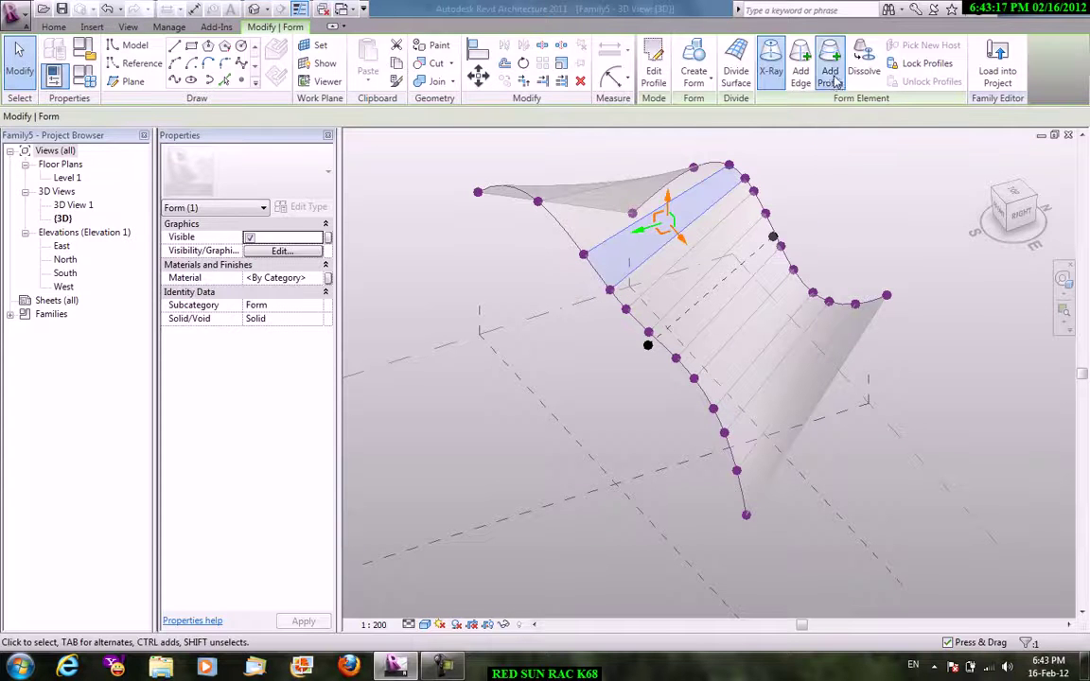
click(702, 192)
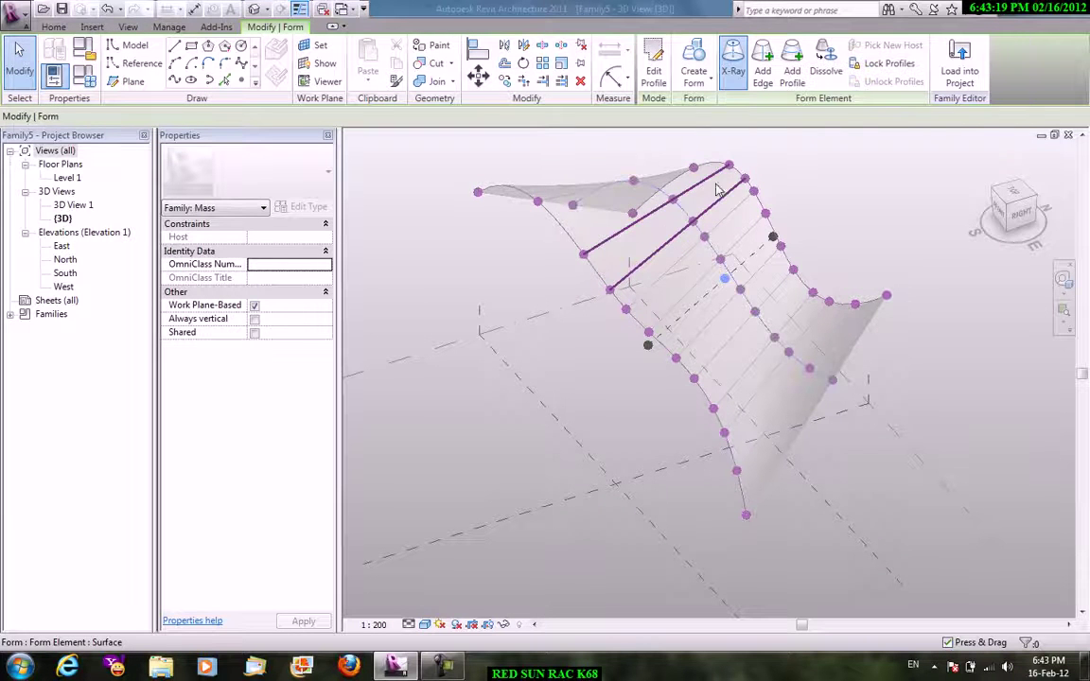
click(799, 78)
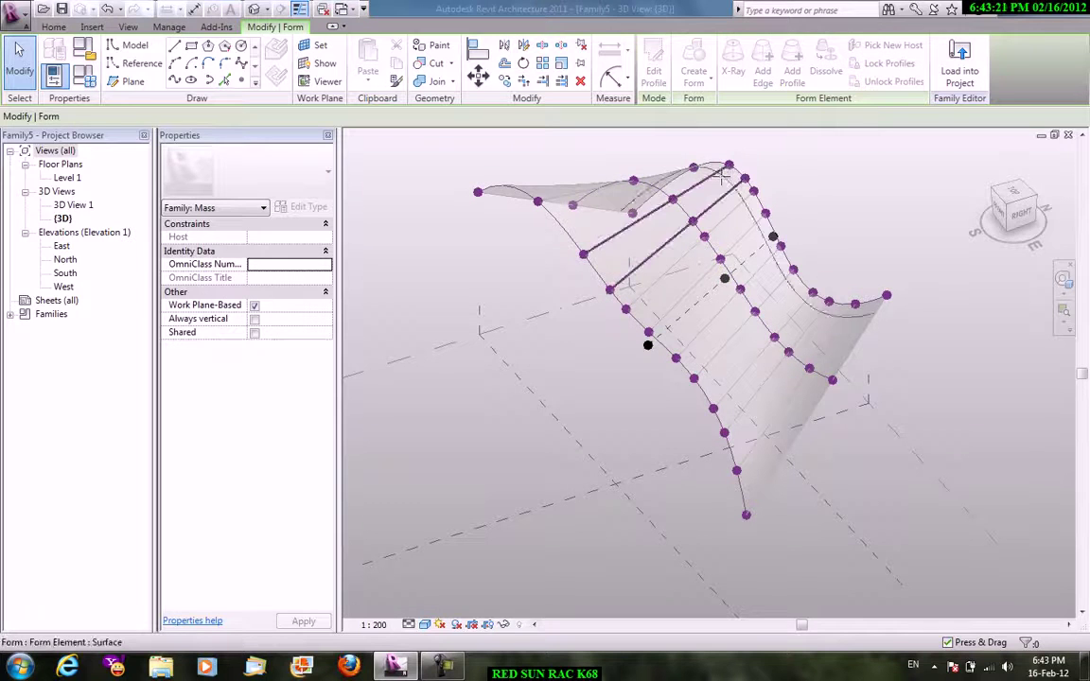
click(751, 227)
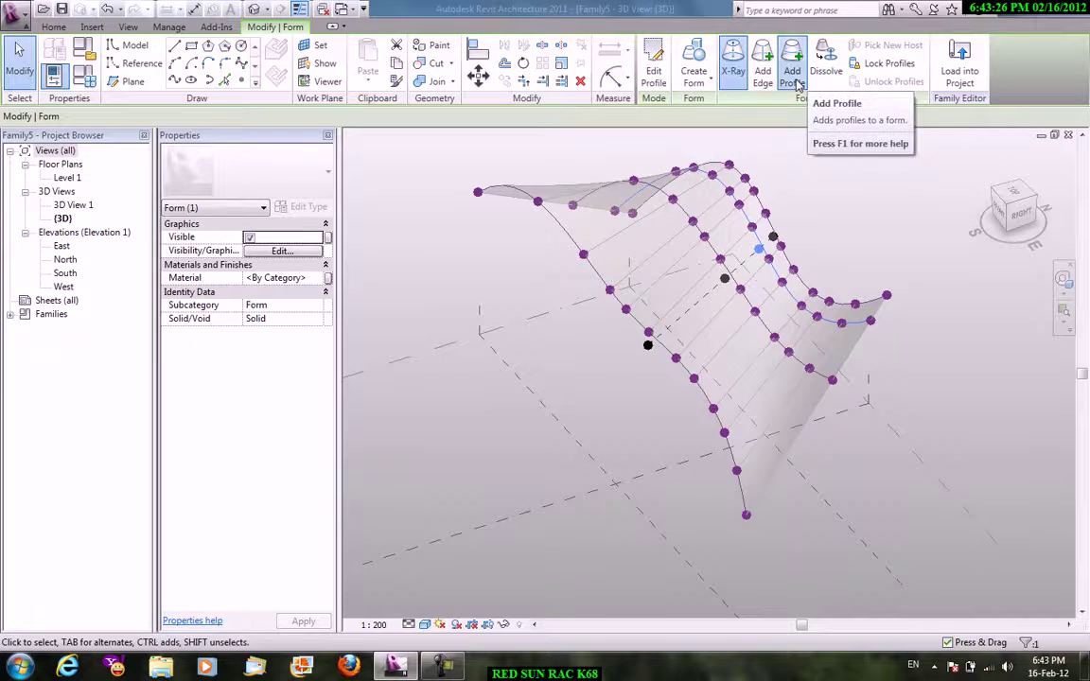
click(797, 83)
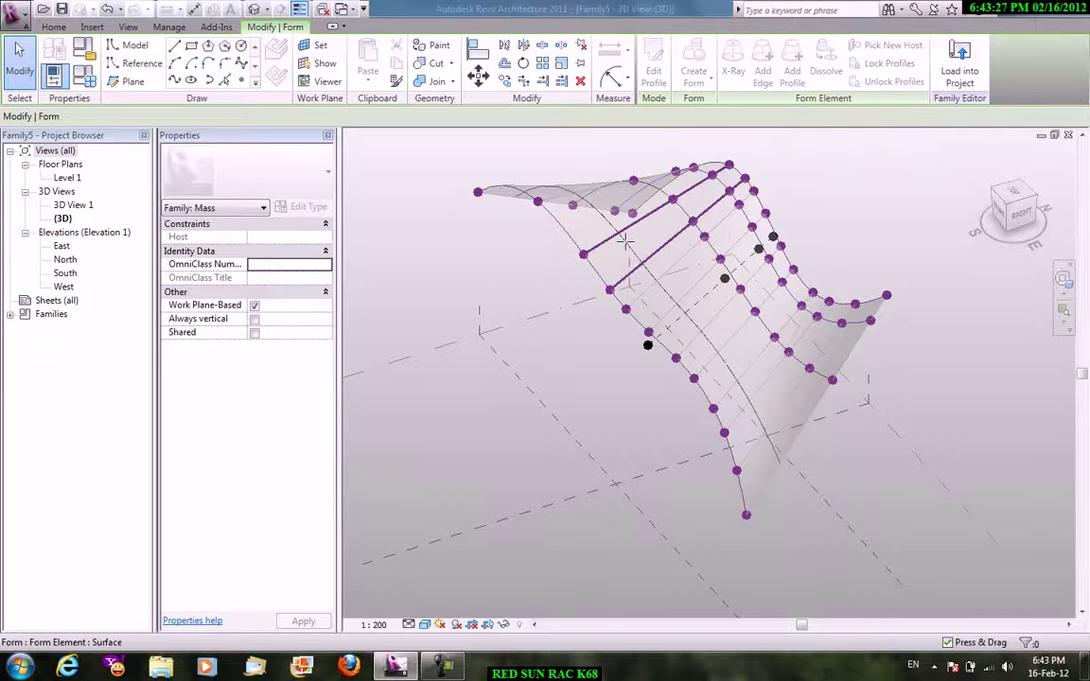
click(867, 198)
right_click(865, 198)
click(884, 202)
right_click(870, 199)
click(899, 207)
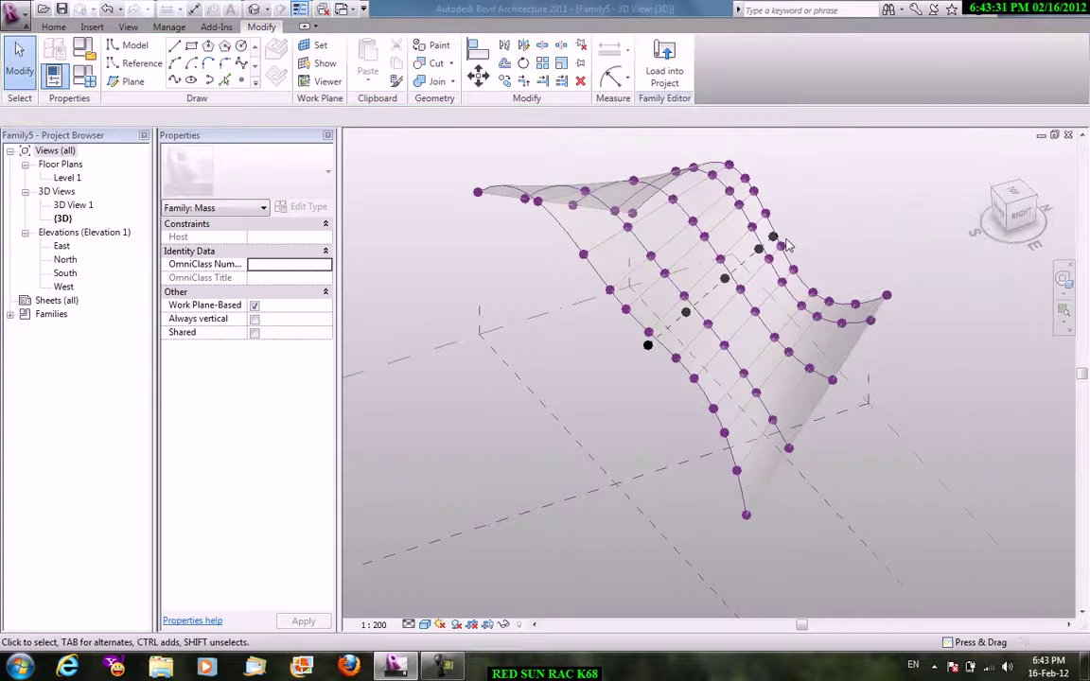
right_click(811, 199)
click(838, 203)
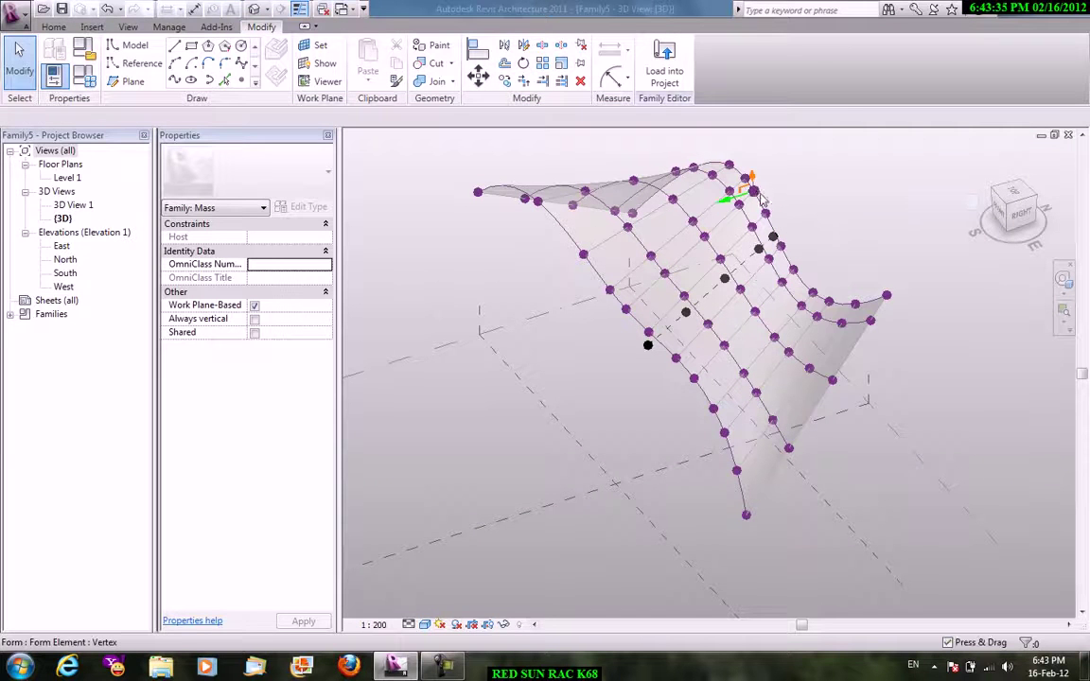
Tilt the view onto the surface and turn X-Ray display off.
click(763, 197)
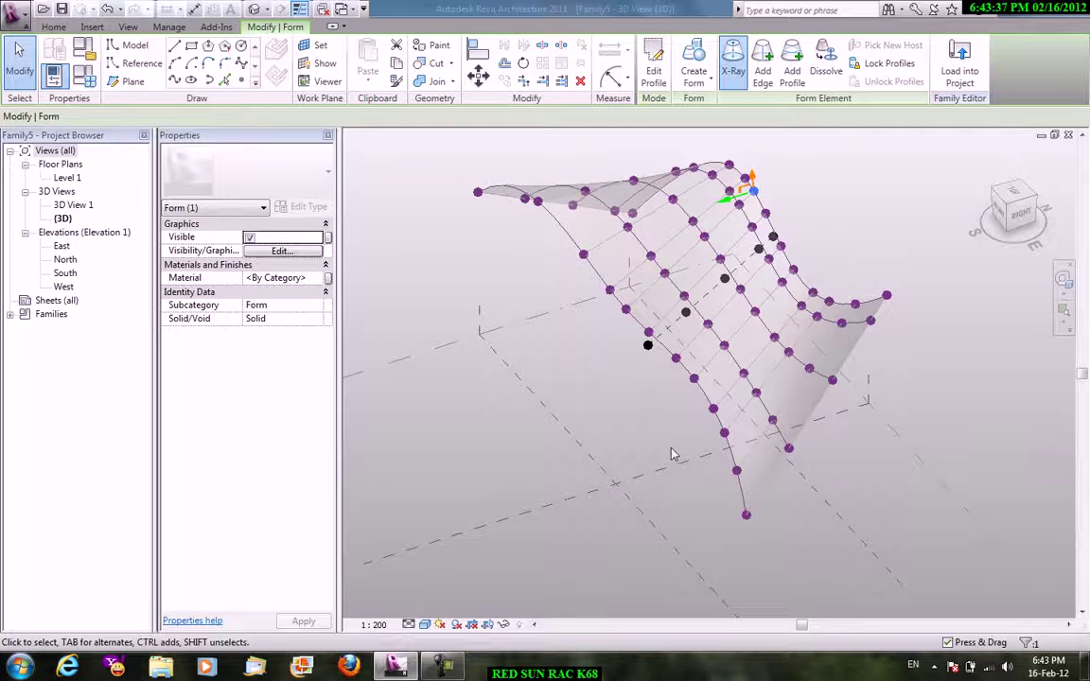
click(514, 236)
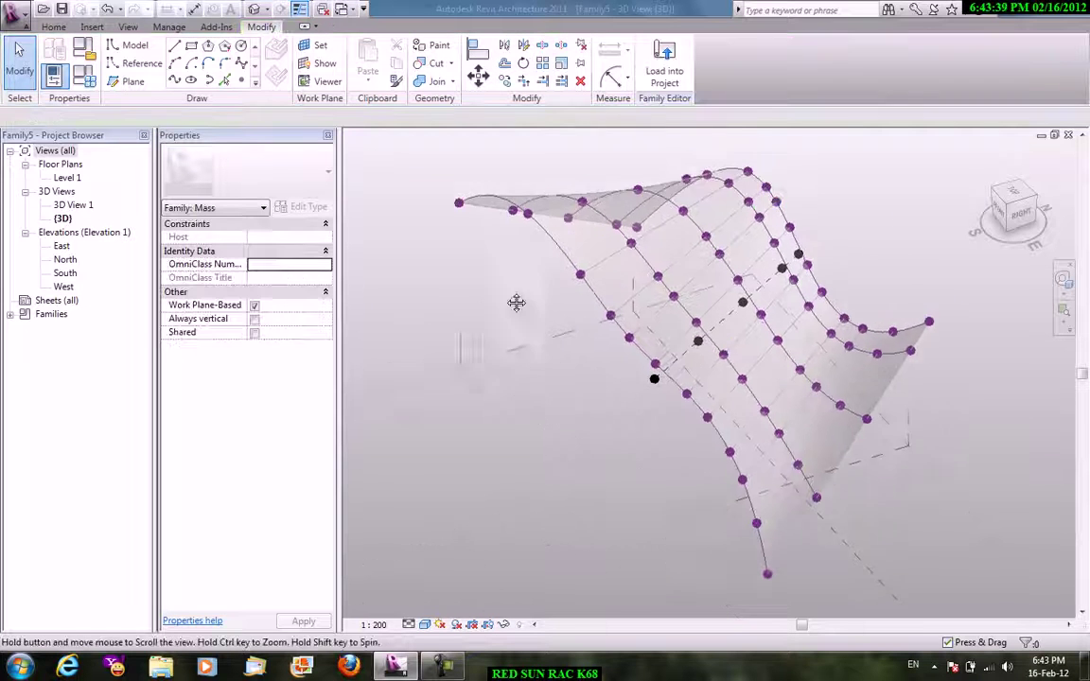
shift+middle_drag(515, 302, 856, 173)
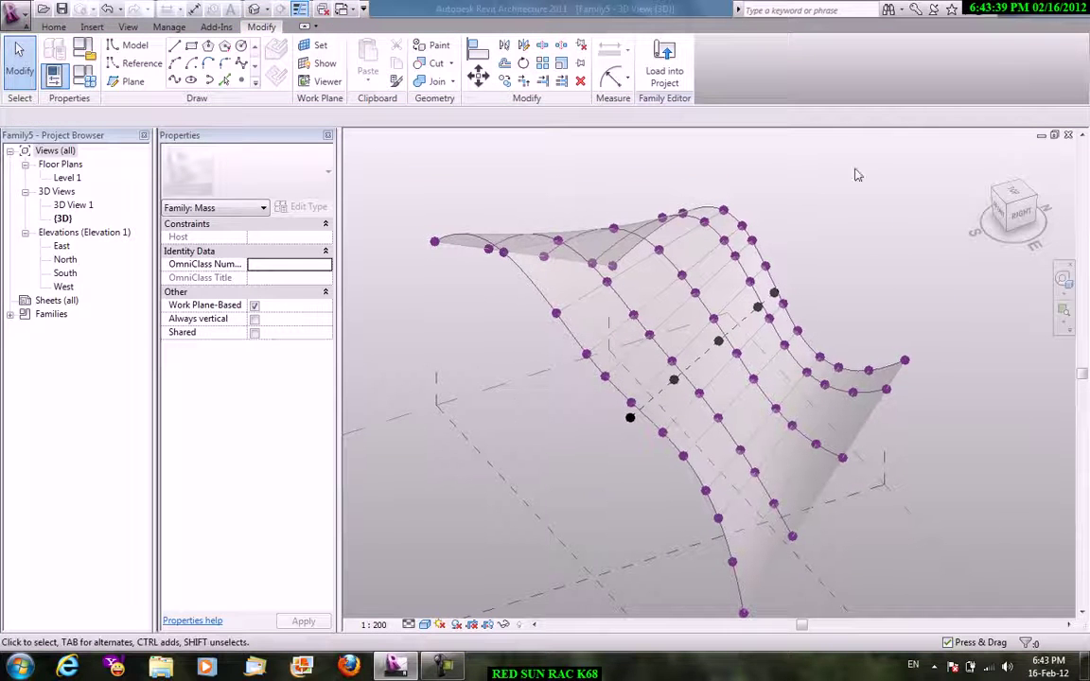
click(588, 251)
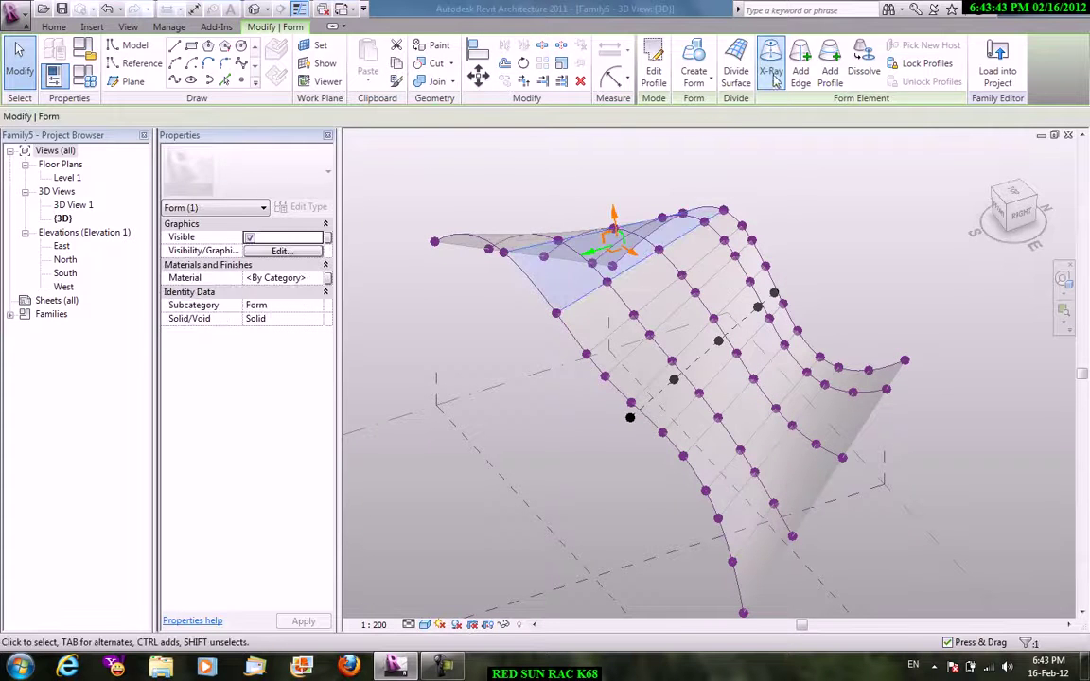
click(774, 74)
click(814, 245)
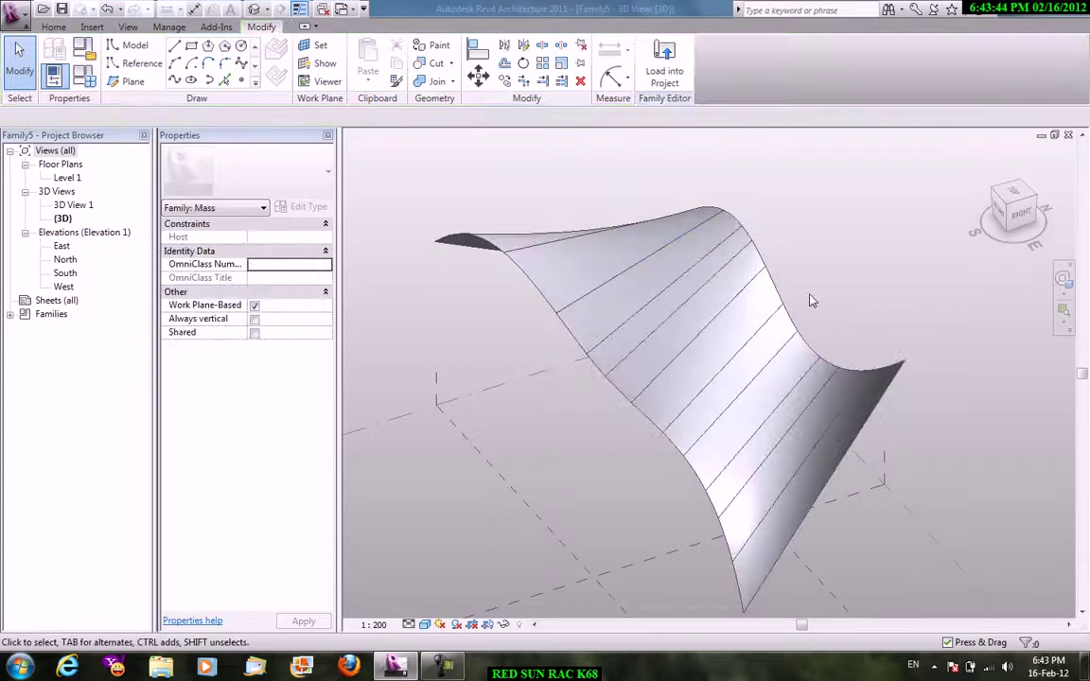
Divide the top strip of the surface into a grid with the Rhomboid Checkerboard pattern.
click(651, 237)
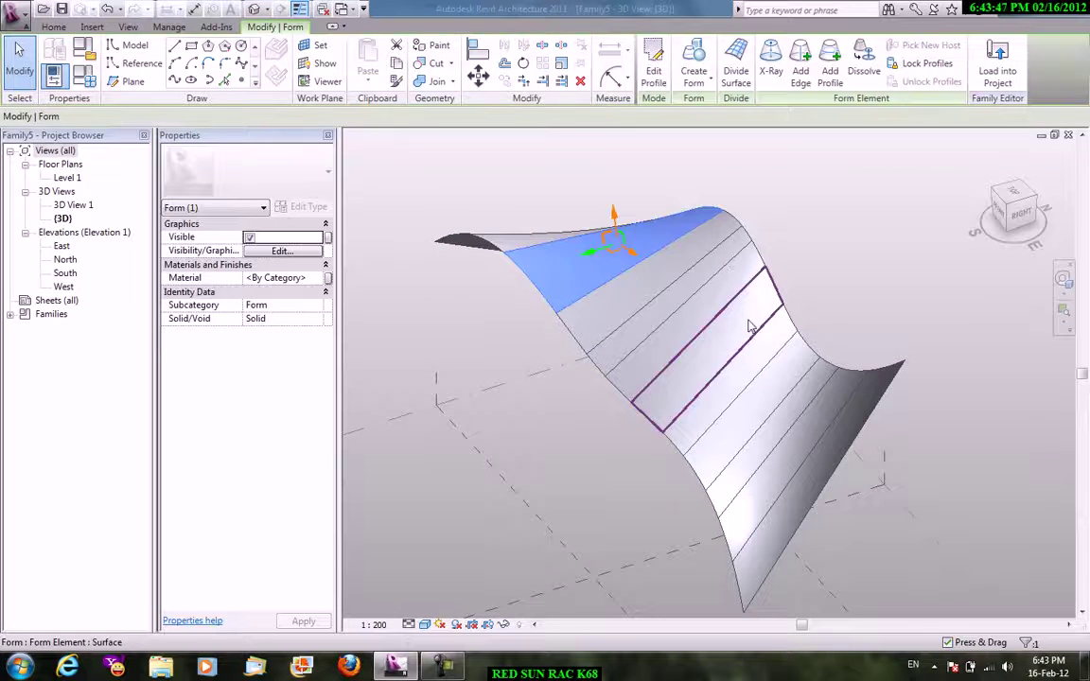
click(736, 68)
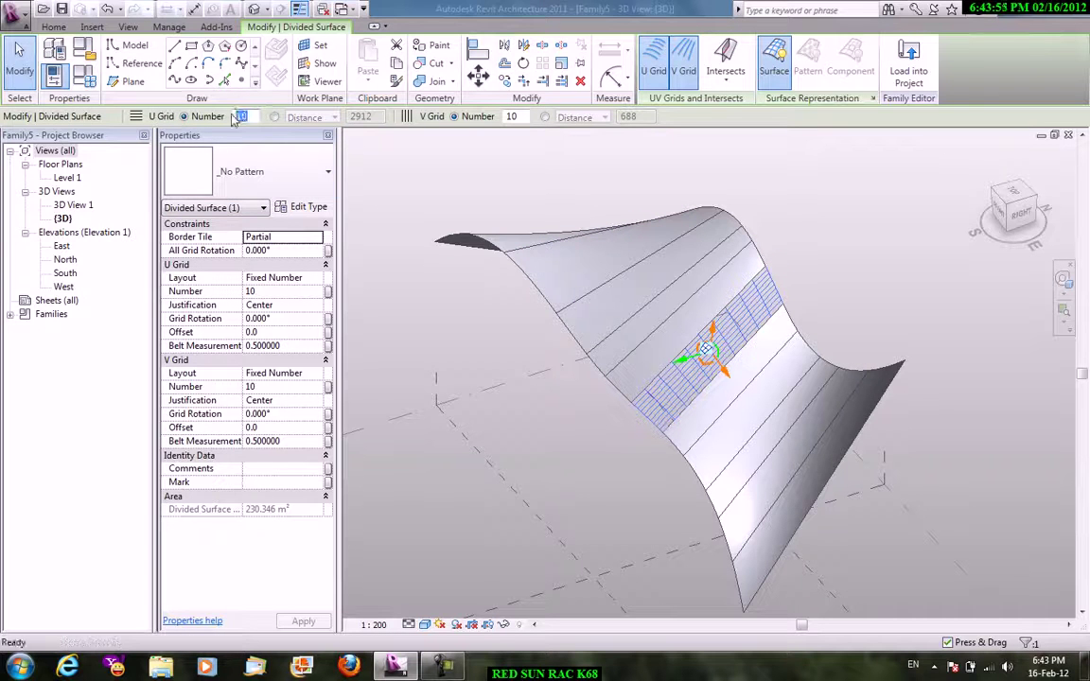
click(298, 180)
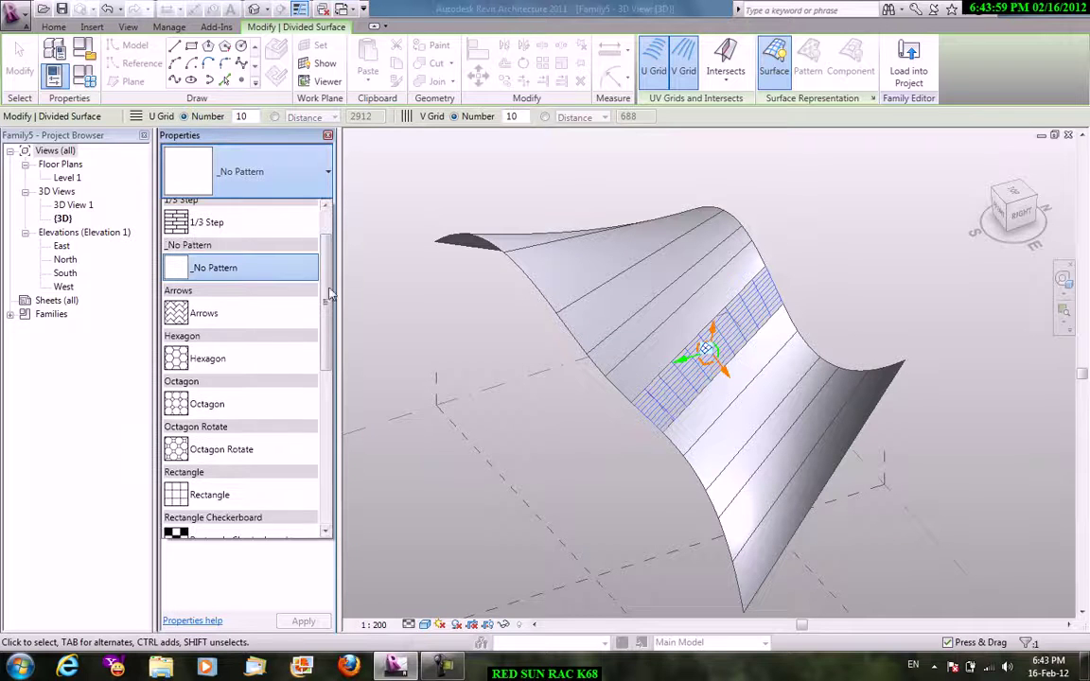
drag(329, 296, 346, 415)
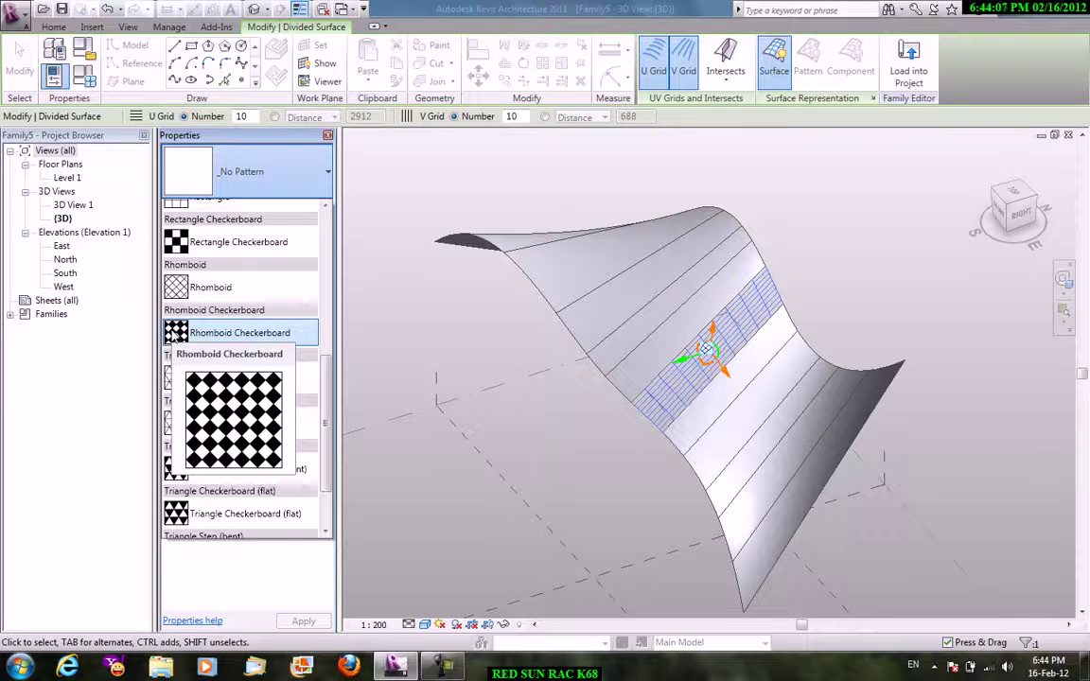
click(237, 333)
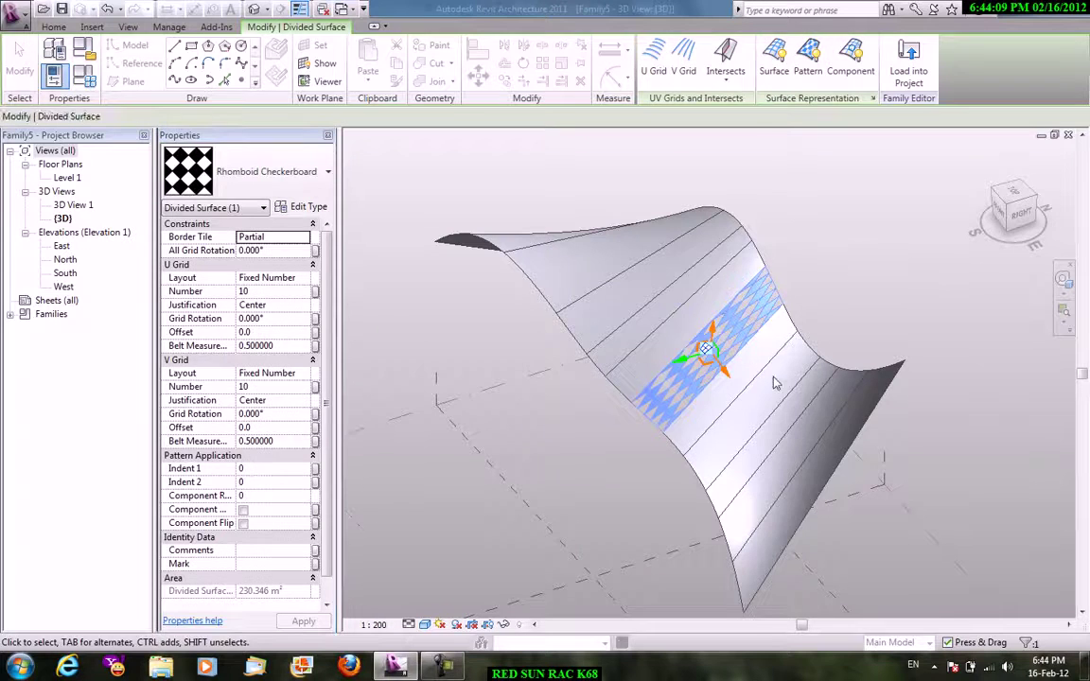
key(Escape)
scroll(774, 382, up, 3)
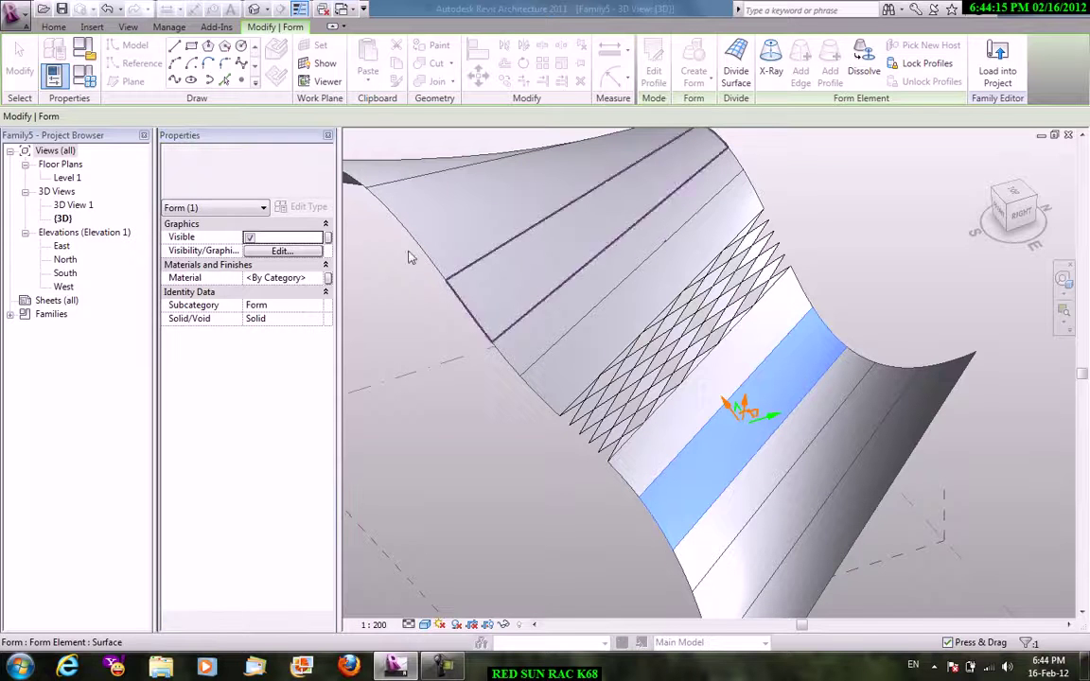
Divide the next strip into a grid with the Octagon Rotate pattern.
click(736, 66)
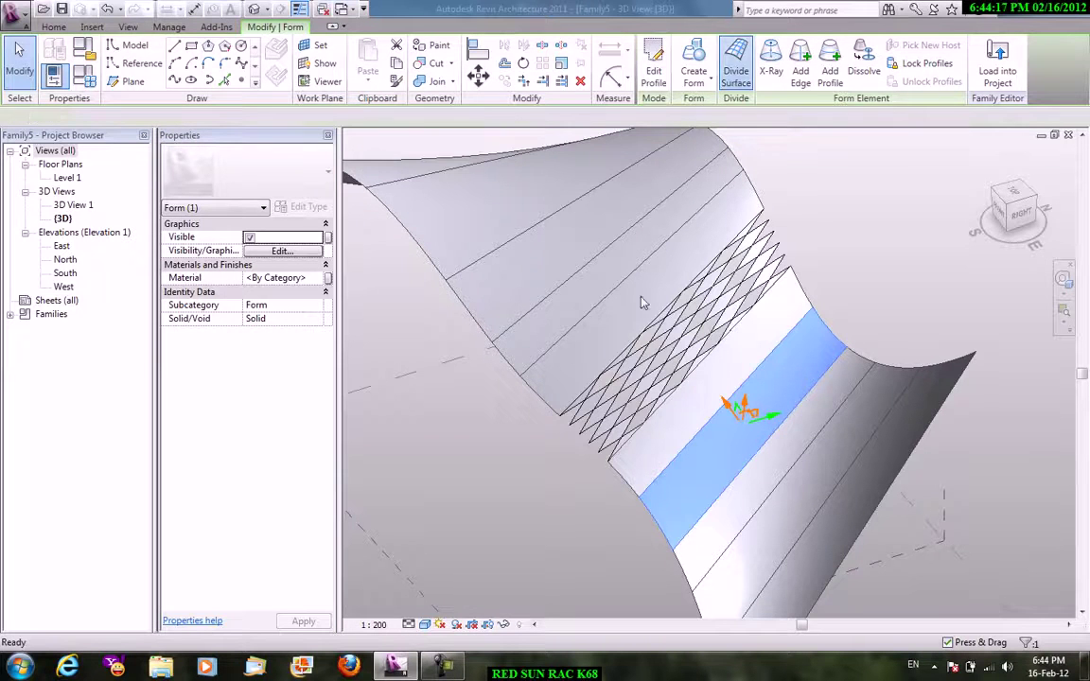
click(312, 172)
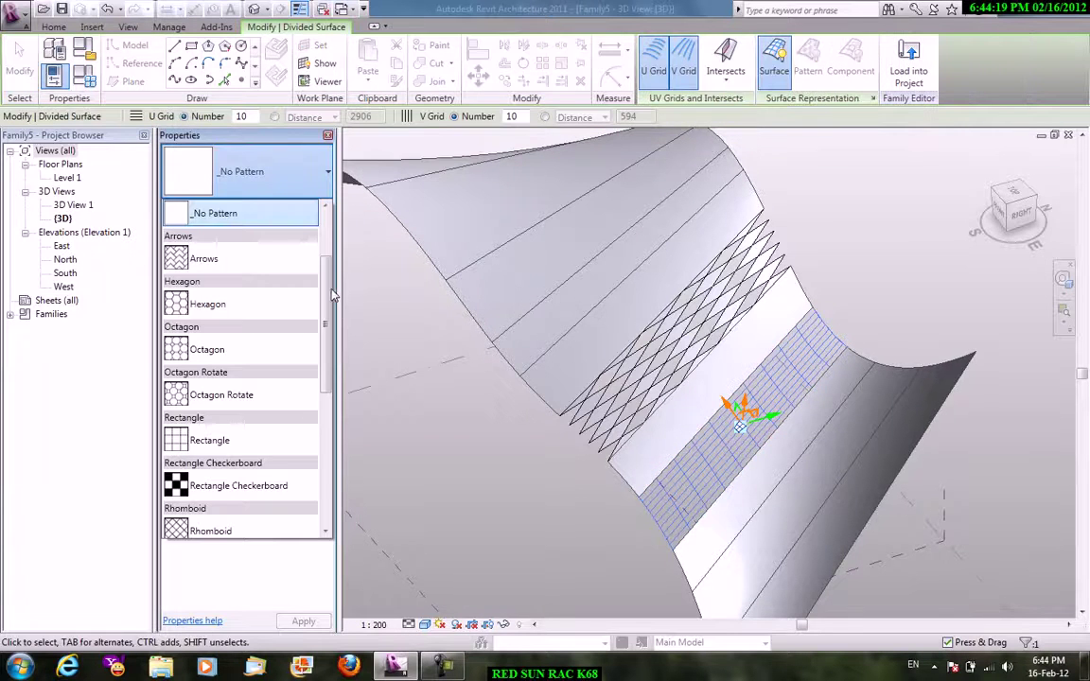
scroll(333, 295, down, 1)
click(227, 365)
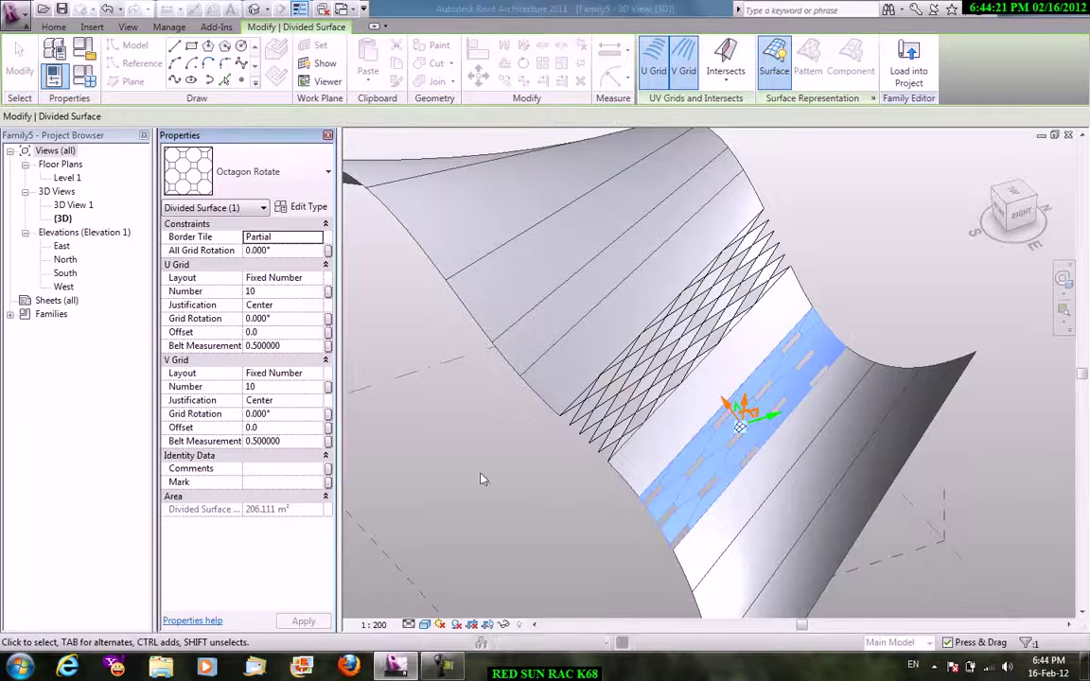
key(Escape)
Review the patterned mass, cancel the leftover command, and open the application menu.
mouse_move(711, 302)
shift+middle_down()
mouse_move(812, 269)
mouse_move(719, 314)
shift+middle_up()
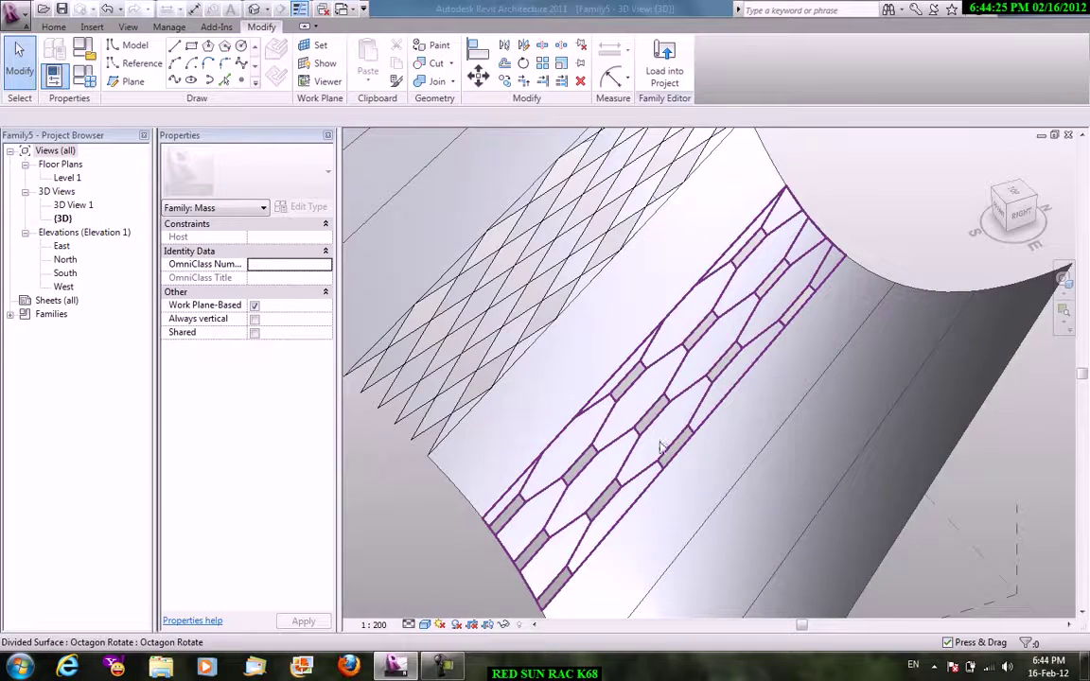
scroll(660, 448, up, 1)
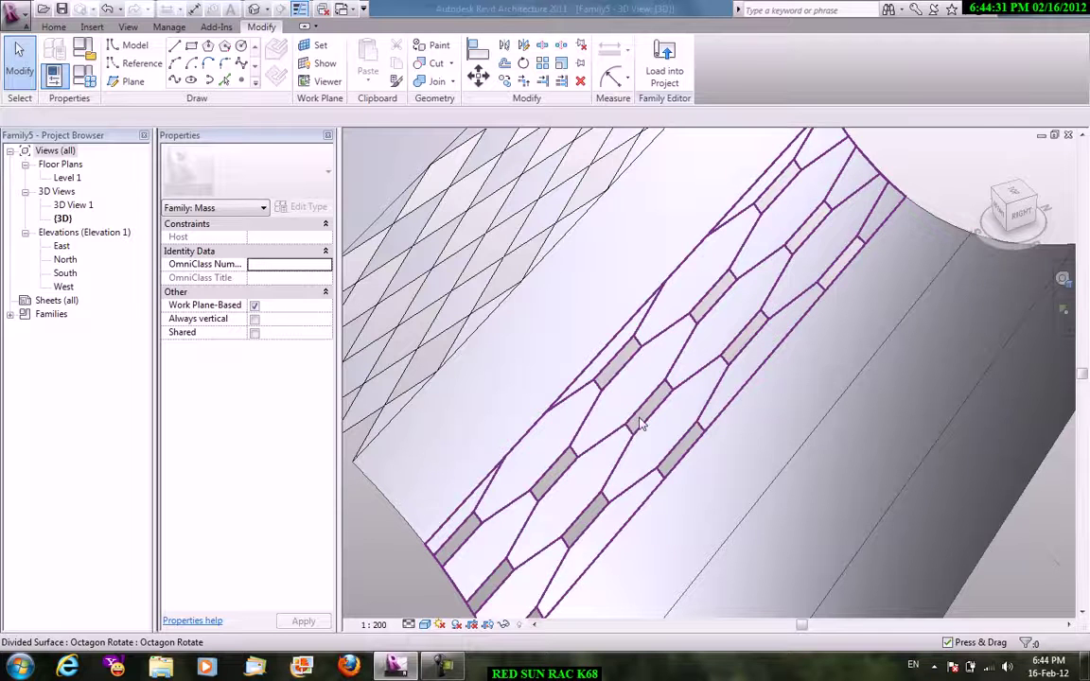
scroll(640, 425, down, 2)
scroll(754, 372, down, 3)
scroll(796, 303, down, 1)
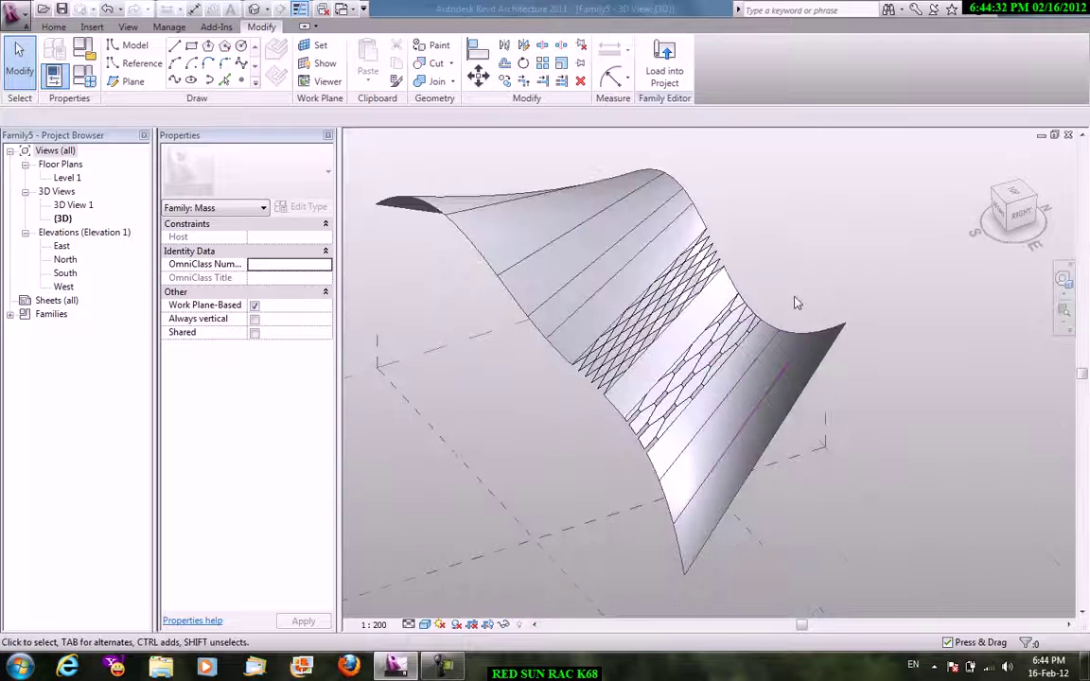
right_click(790, 242)
click(818, 247)
click(17, 15)
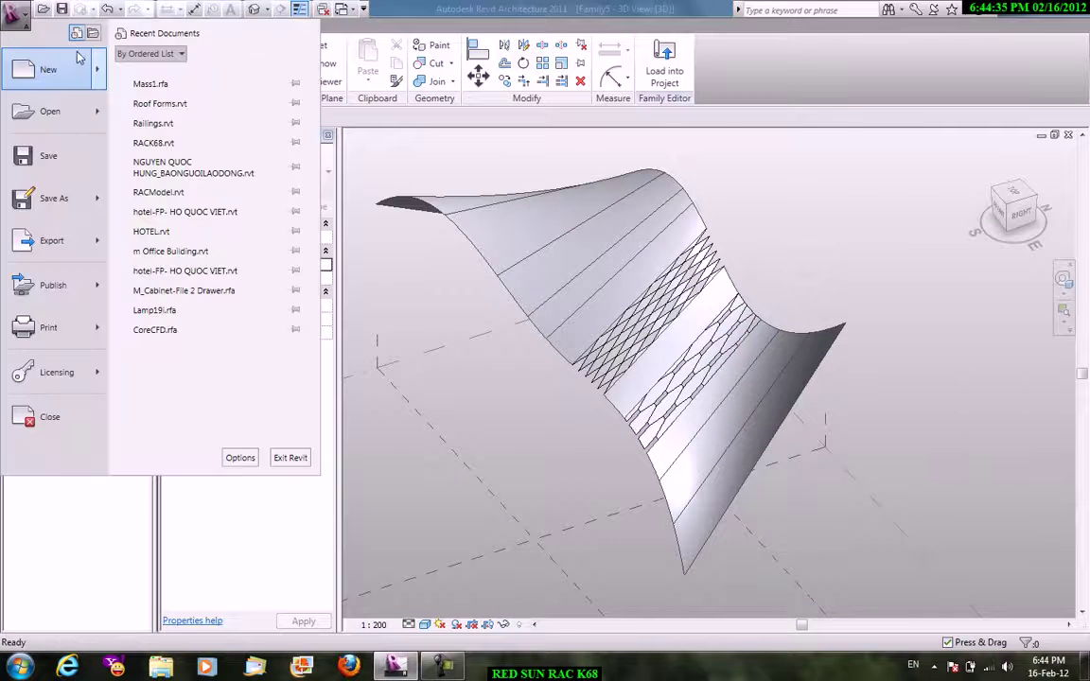
Create a new conceptual mass family using the Metric Mass template file.
mouse_move(48, 69)
click(170, 182)
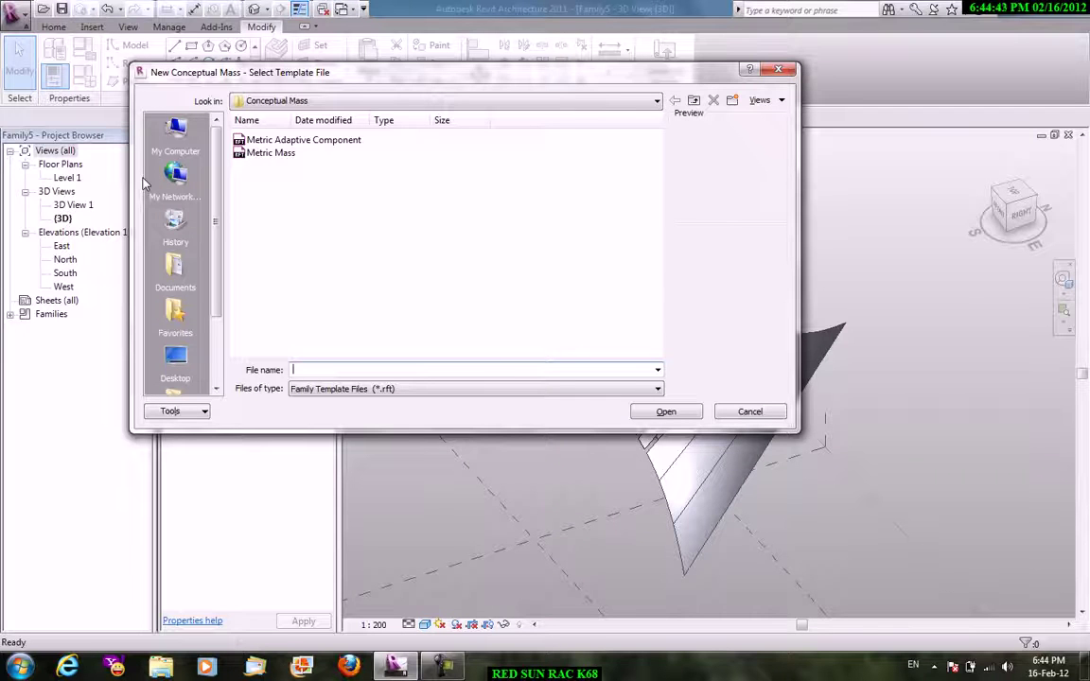
click(270, 153)
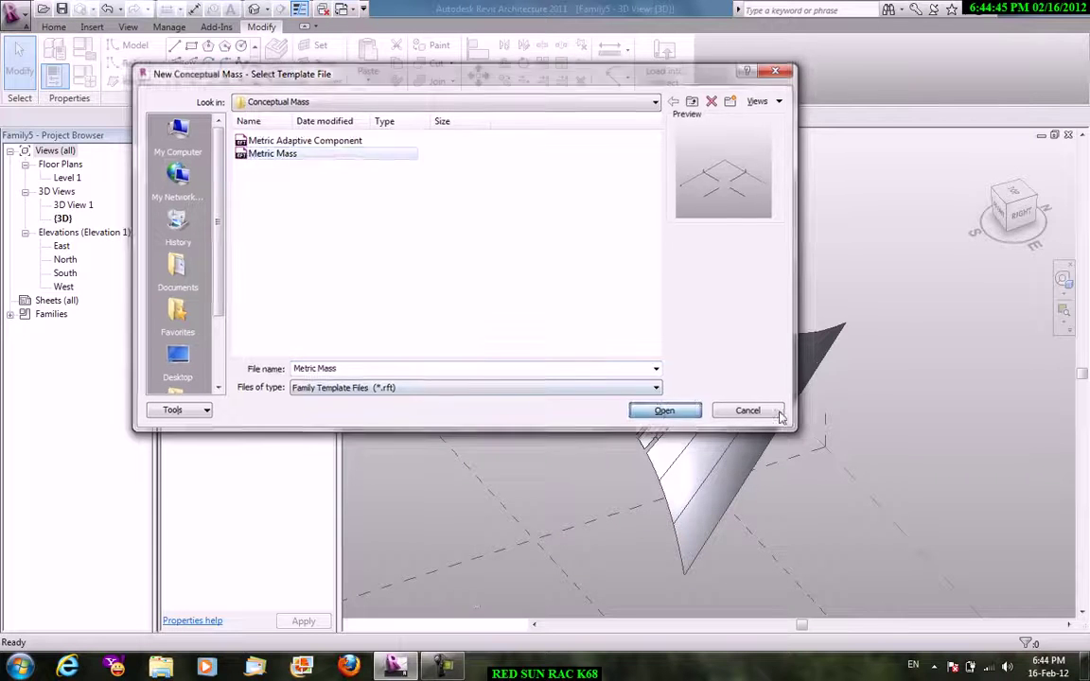
click(662, 410)
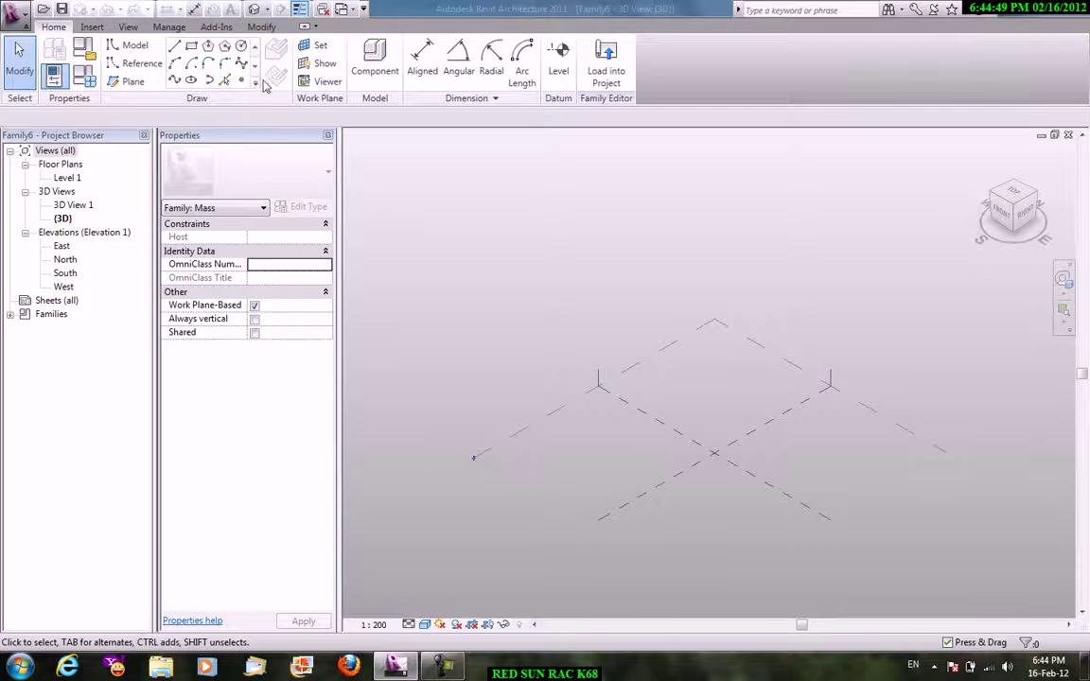
Draw a rectangle and extrude it into a tall solid box mass.
click(717, 392)
right_click(779, 277)
click(818, 284)
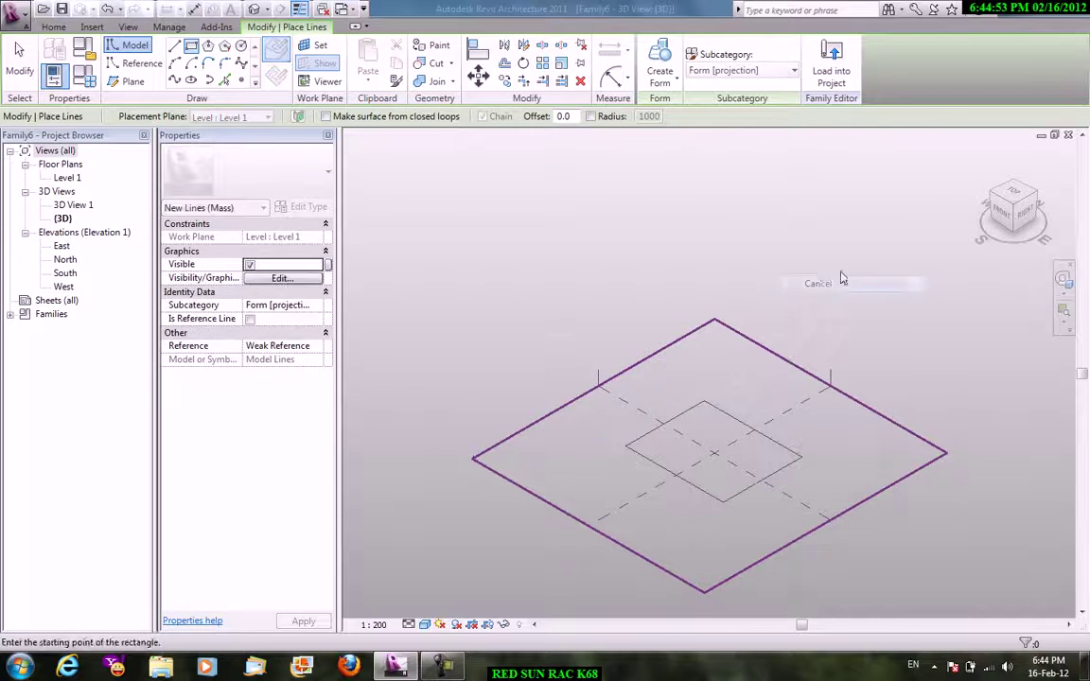
click(671, 90)
click(689, 110)
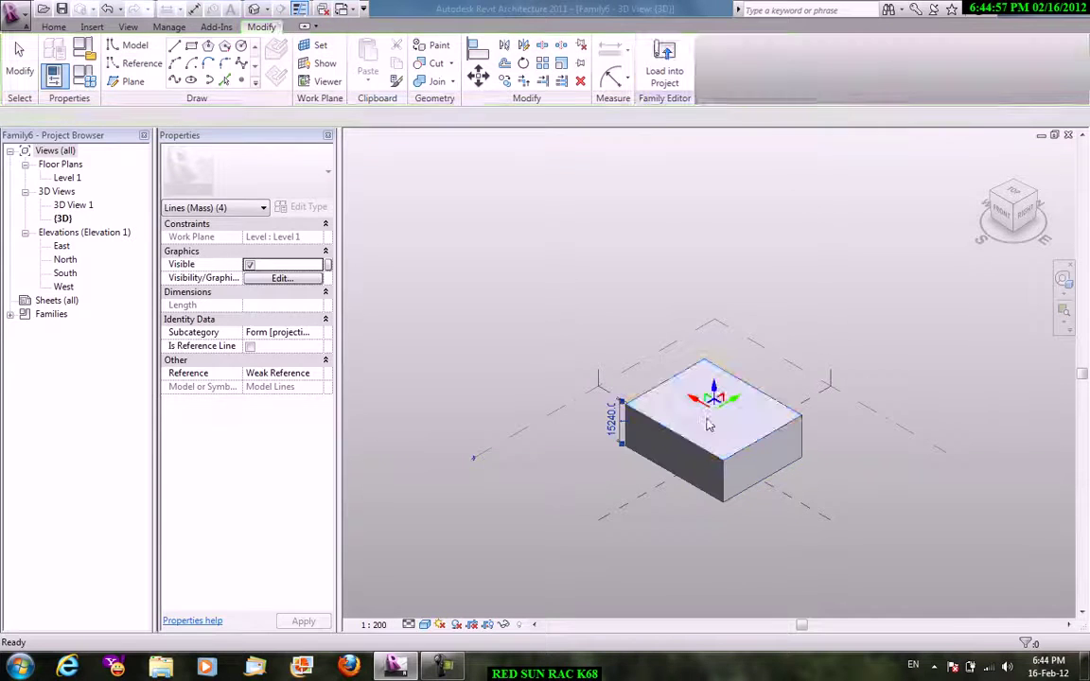
drag(716, 391, 705, 188)
click(887, 263)
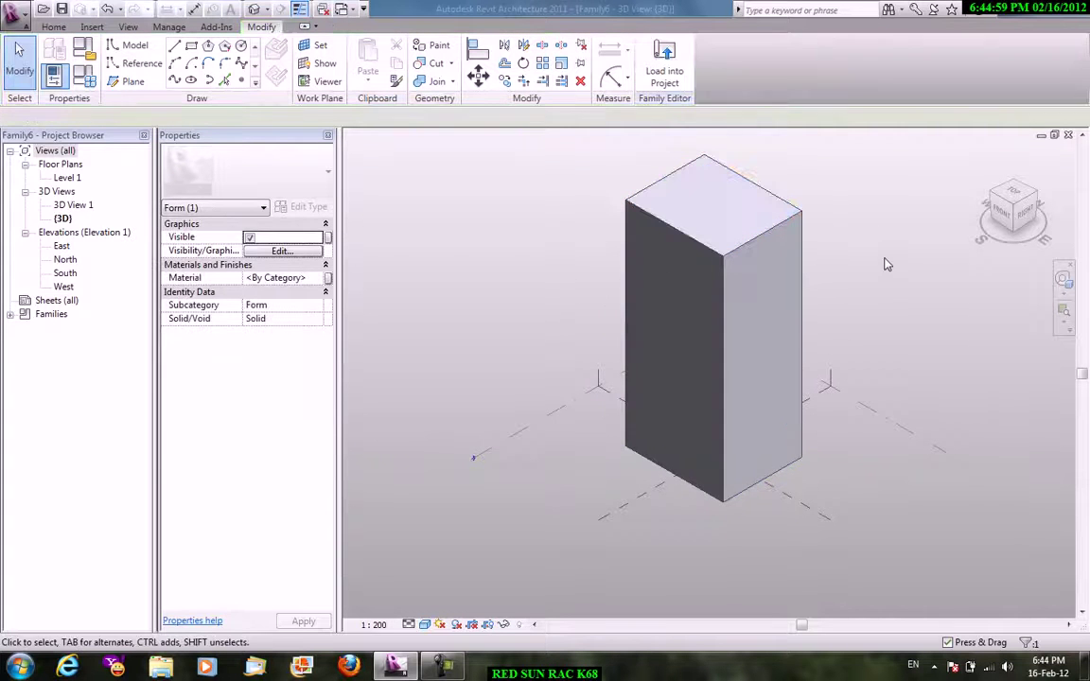
Divide the box's right side face into a grid.
click(738, 202)
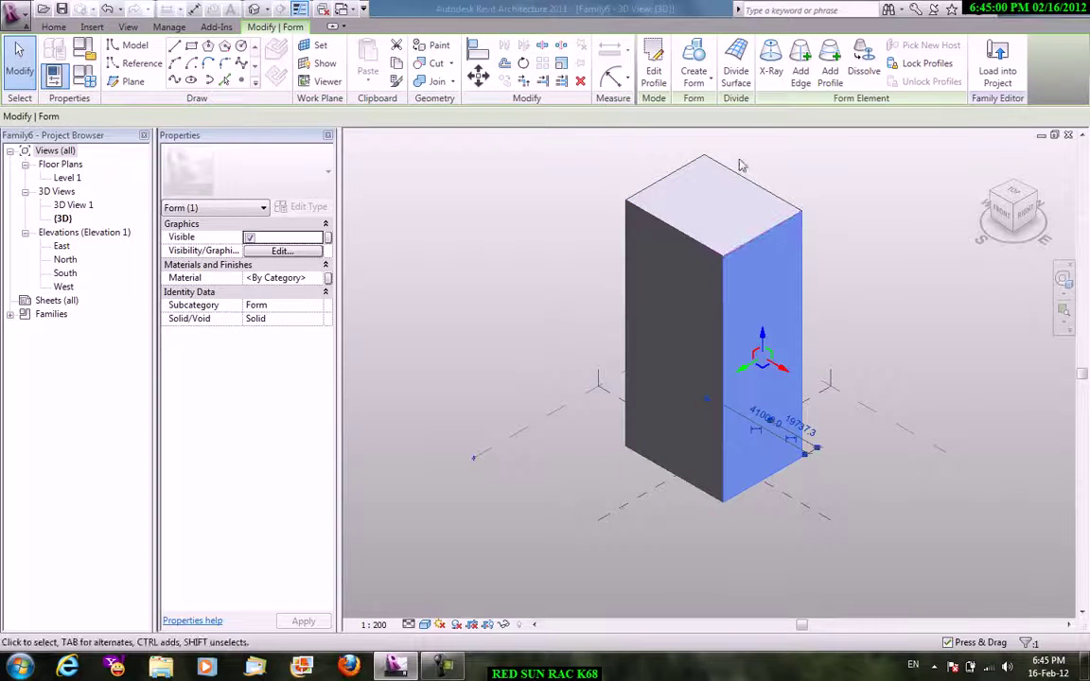
click(937, 238)
click(778, 288)
click(737, 74)
scroll(841, 360, up, 2)
click(841, 361)
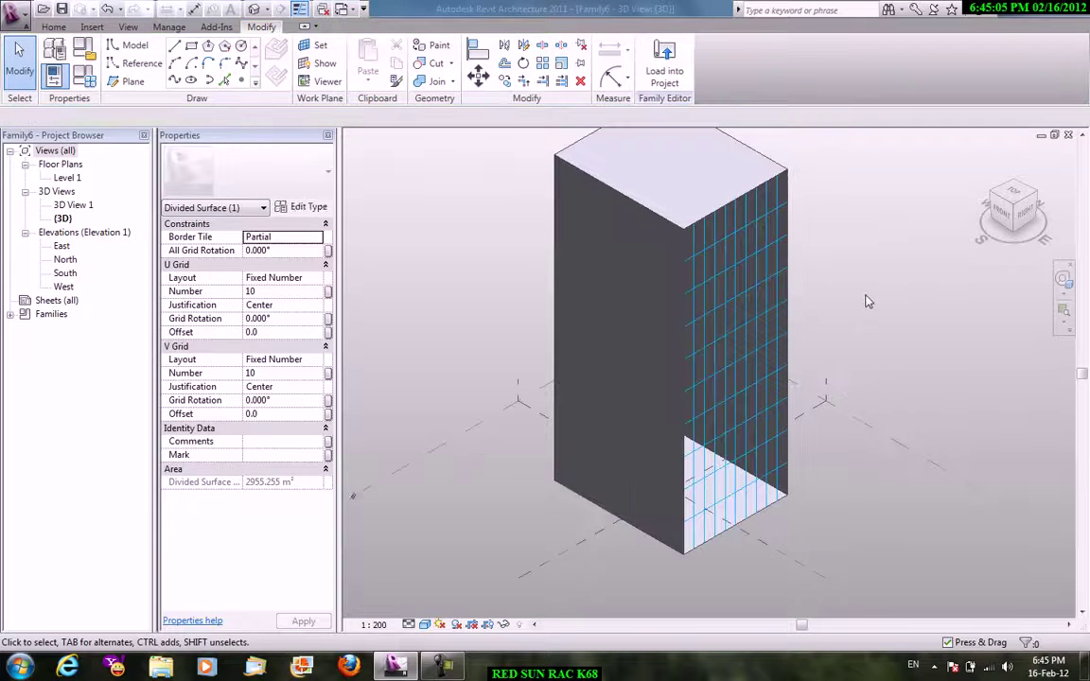
mouse_move(841, 360)
shift+middle_down()
mouse_move(825, 243)
mouse_move(924, 268)
shift+middle_up()
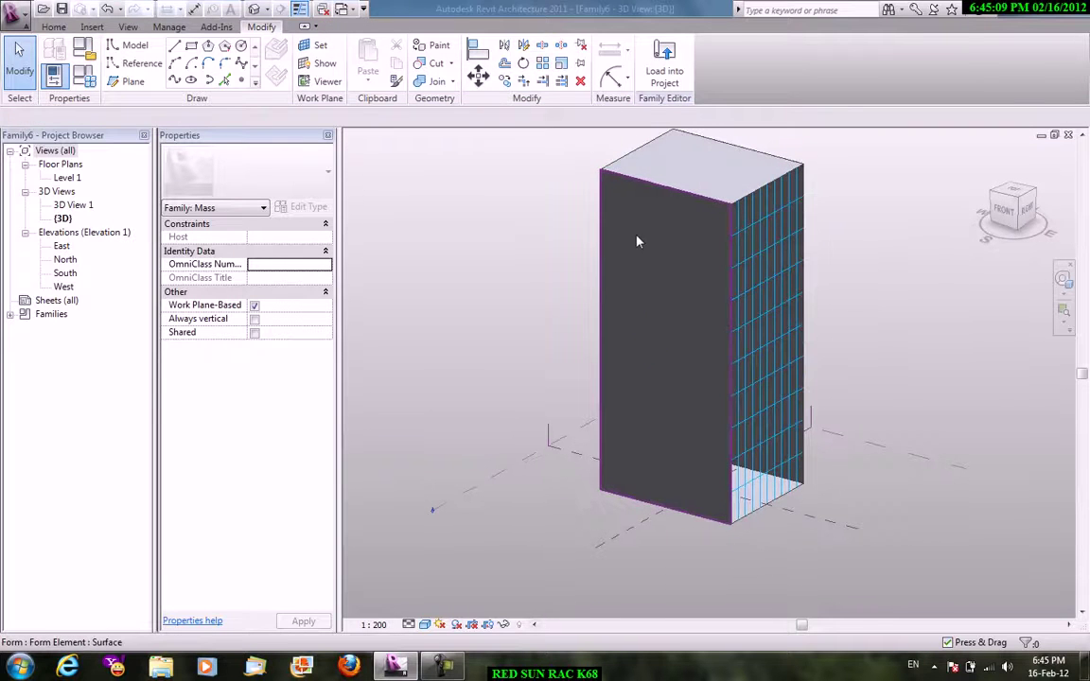
Divide another face of the box and give it the Rhomboid Checkerboard pattern.
click(637, 236)
click(729, 76)
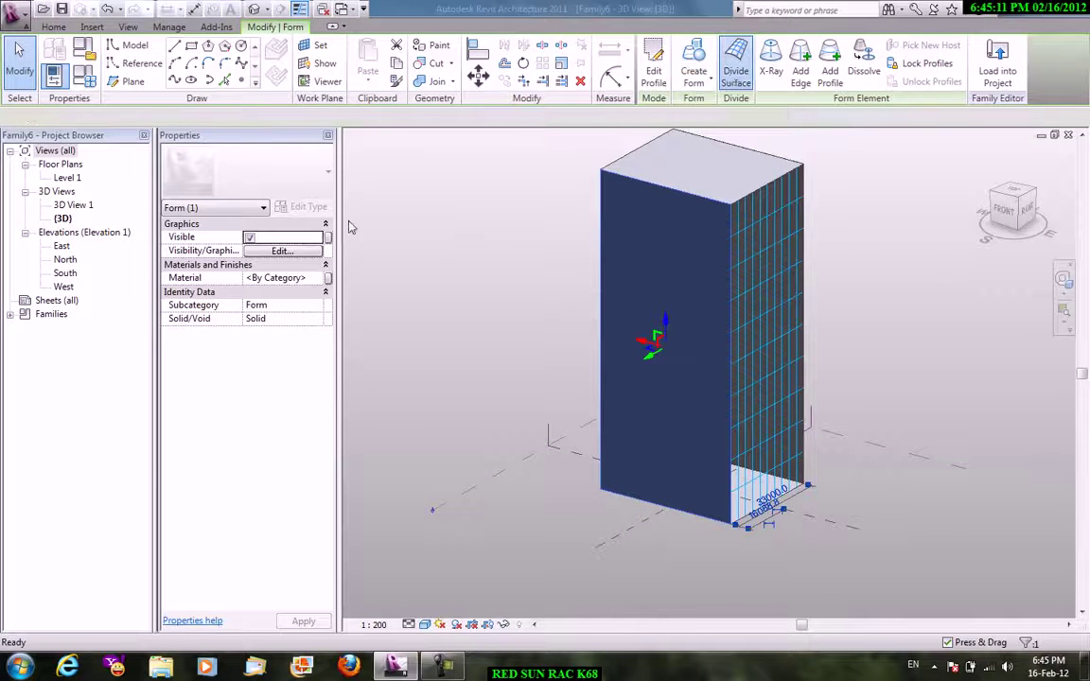
click(283, 171)
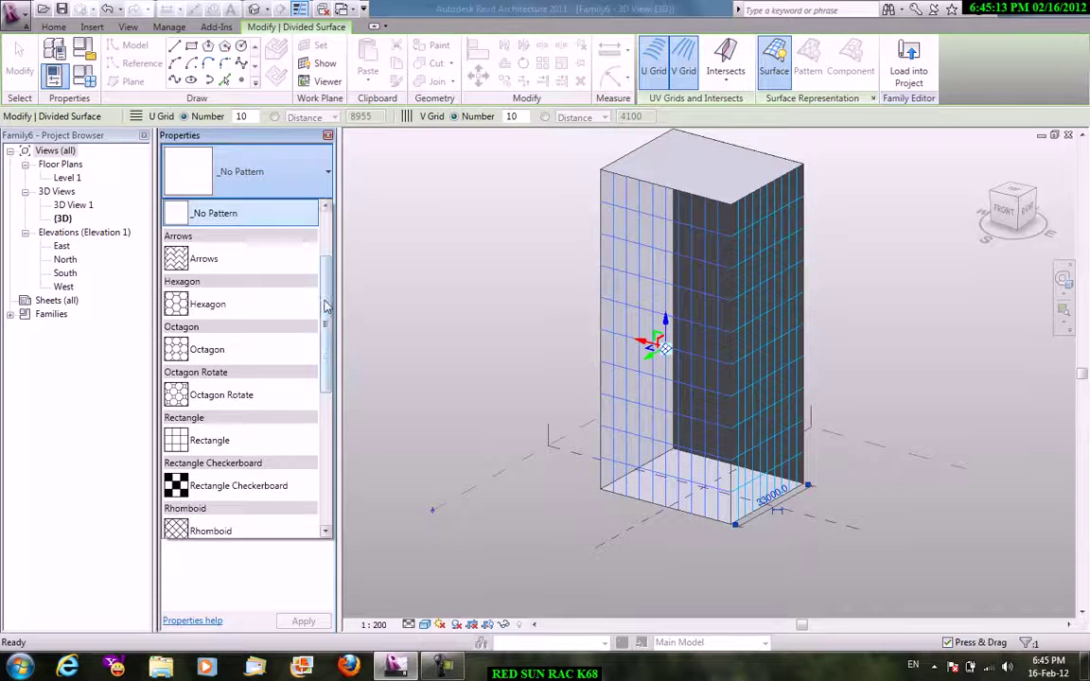
drag(325, 305, 338, 362)
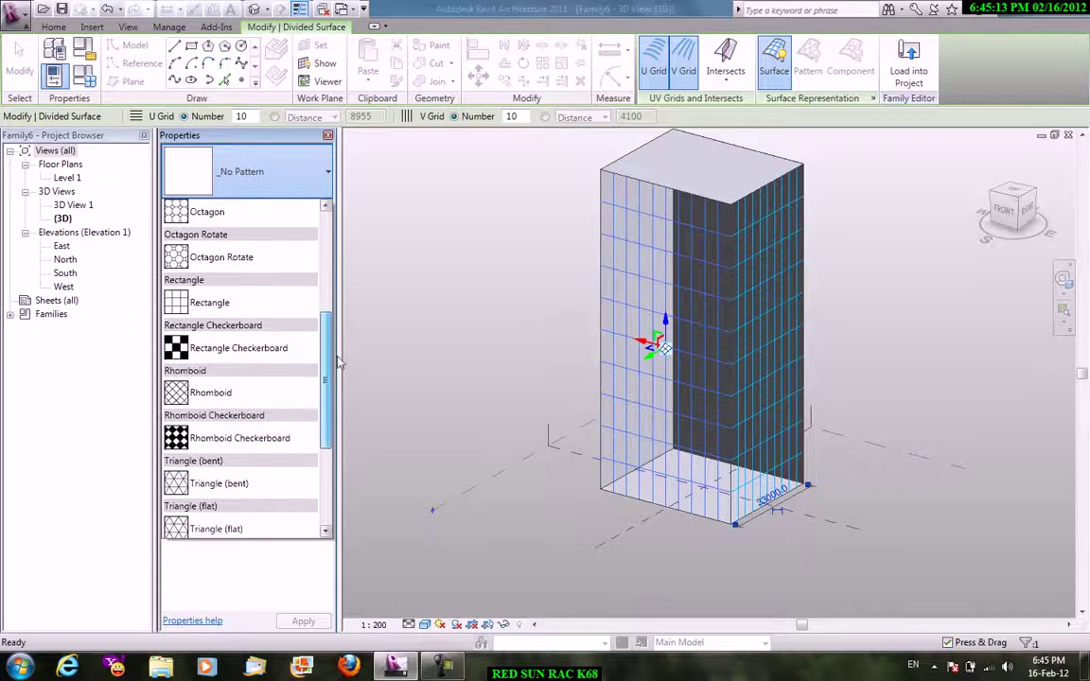
click(199, 445)
click(435, 347)
mouse_move(435, 347)
shift+middle_down()
mouse_move(692, 336)
mouse_move(479, 370)
mouse_move(540, 518)
mouse_move(714, 314)
mouse_move(622, 310)
shift+middle_up()
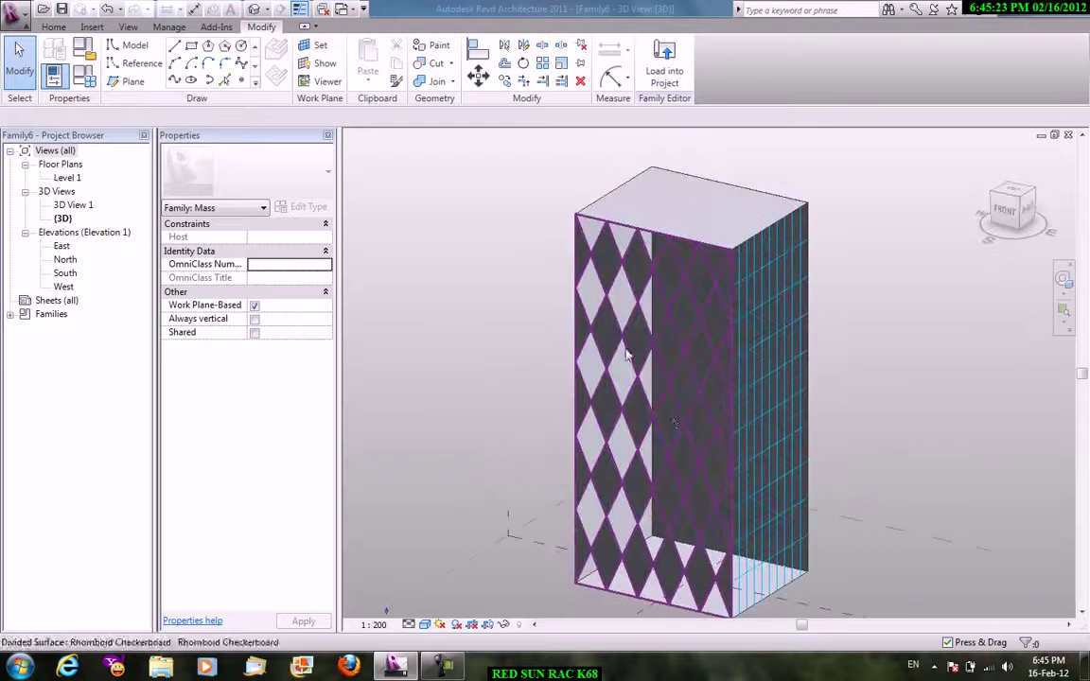
right_click(487, 238)
click(499, 244)
click(31, 18)
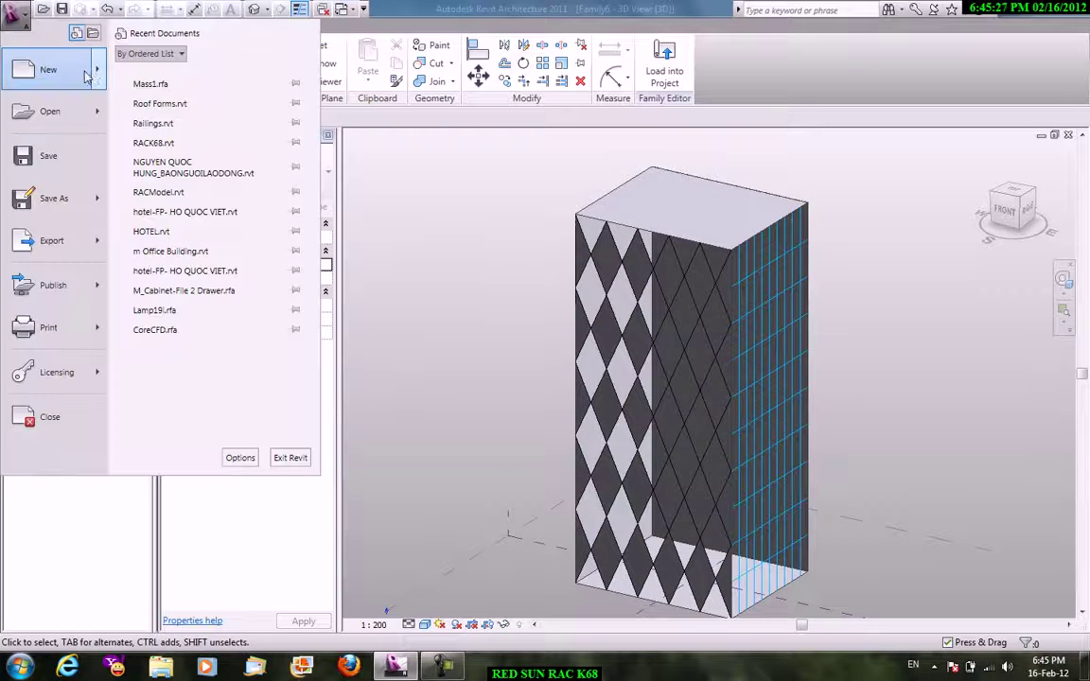
mouse_move(48, 69)
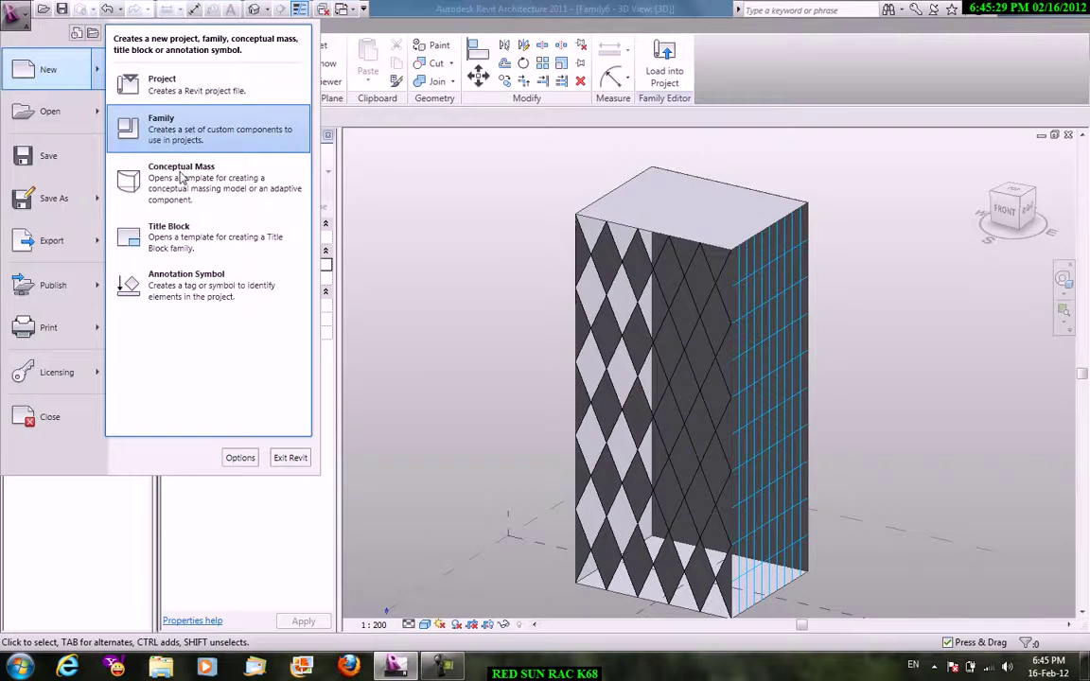
Create a family from Metric Curtain Panel Pattern Based and select its tile pattern grid.
click(161, 129)
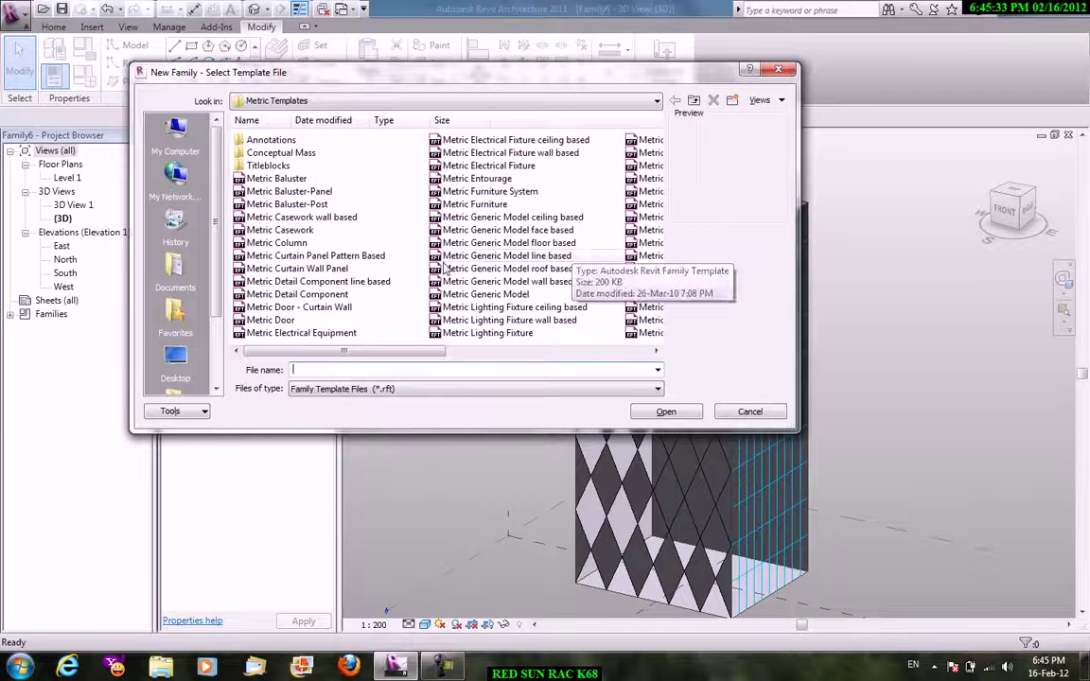
click(307, 259)
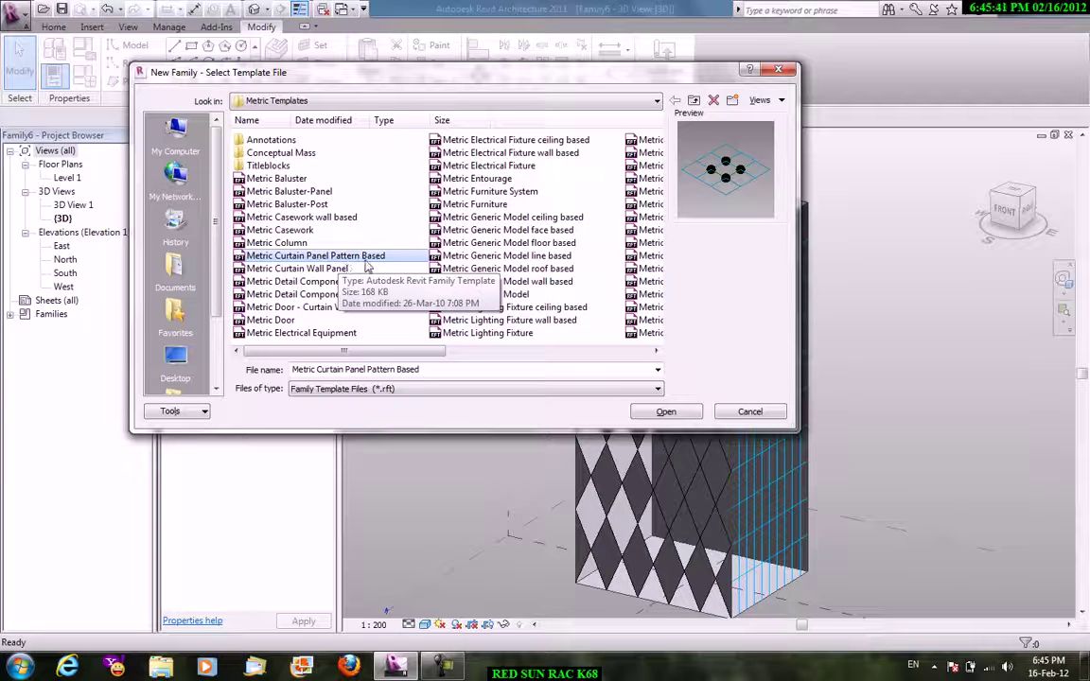
click(646, 412)
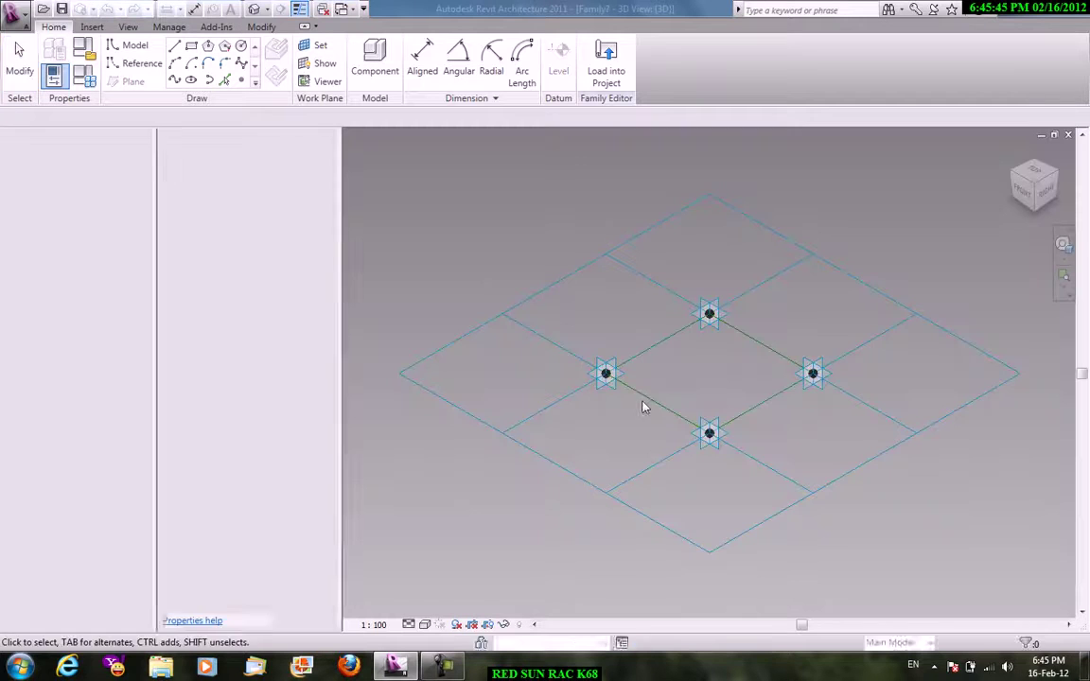
scroll(685, 383, up, 1)
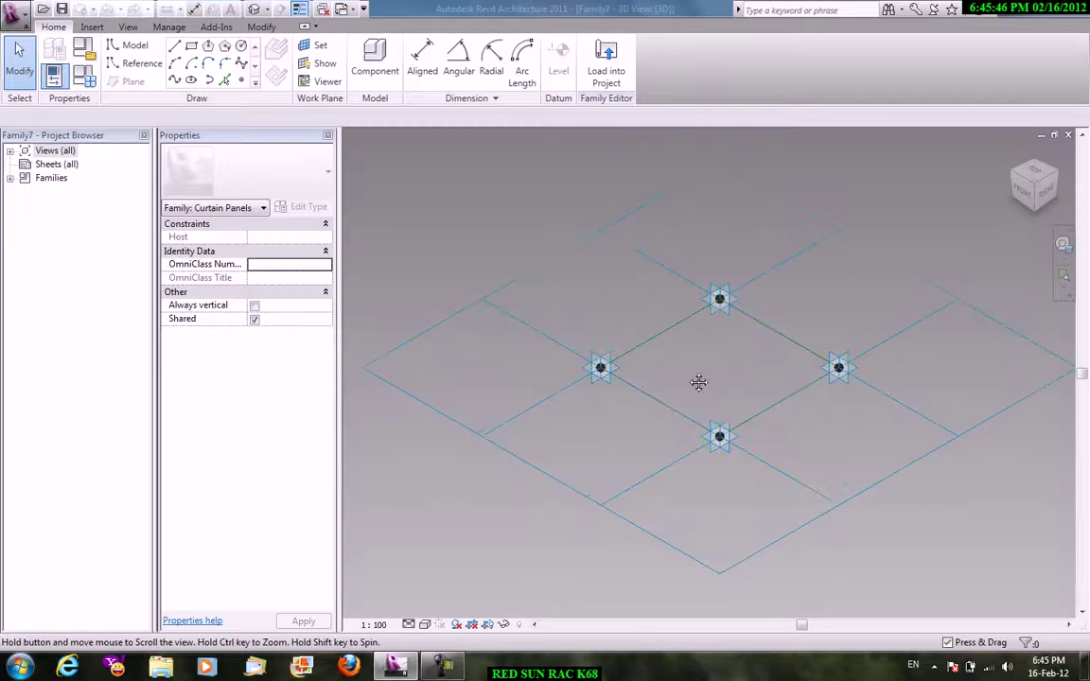
click(793, 210)
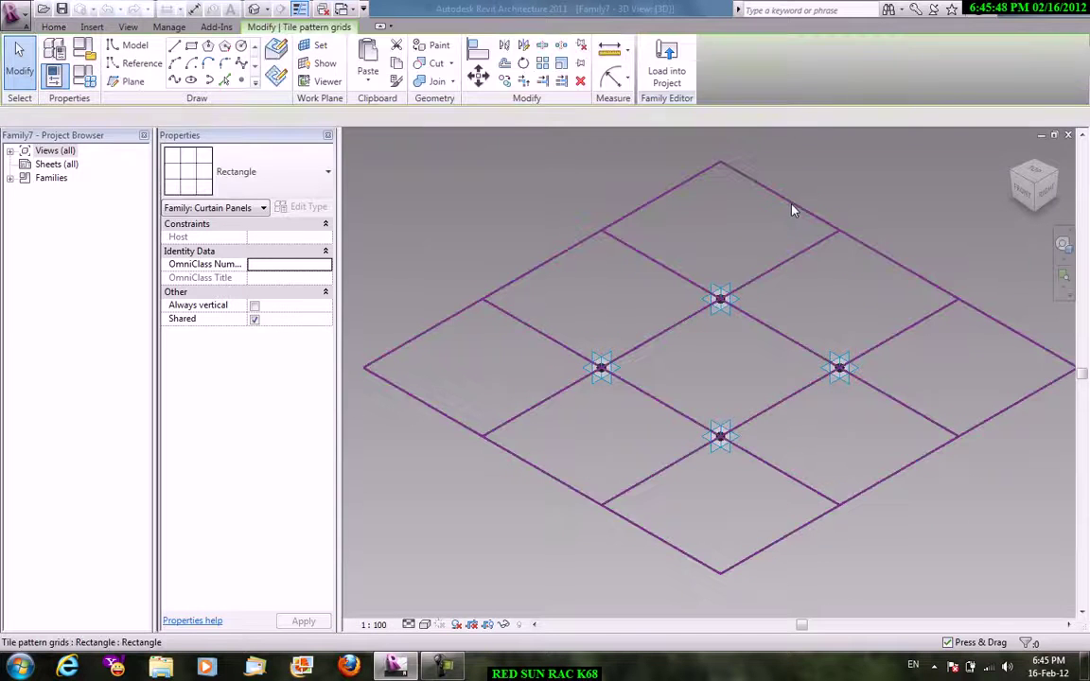
click(296, 182)
scroll(284, 303, down, 3)
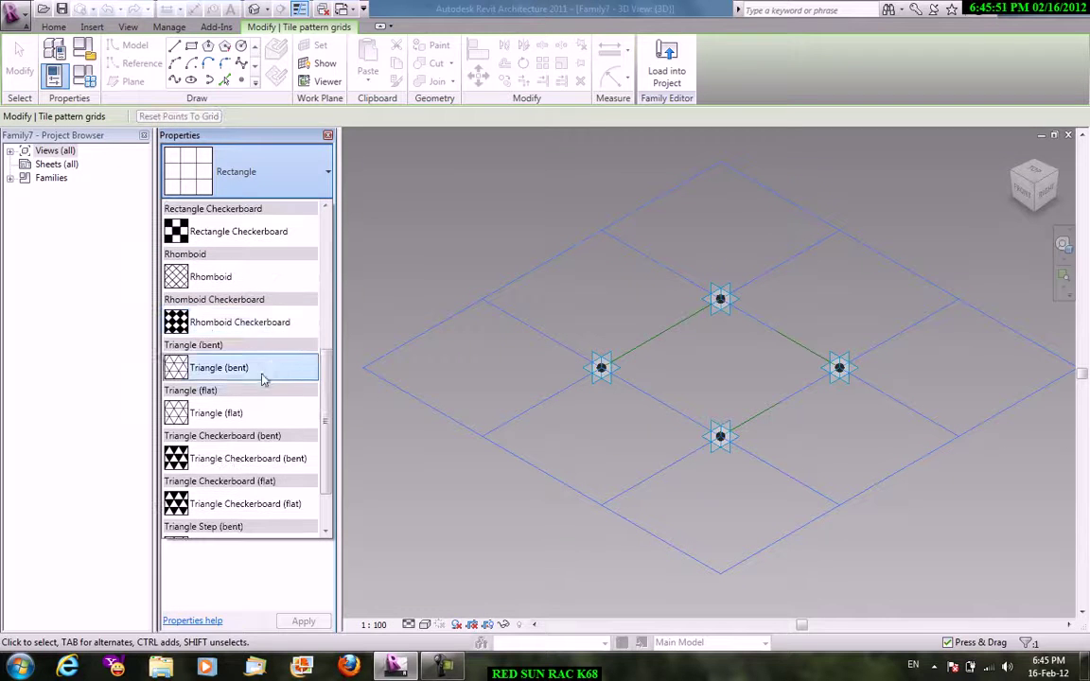
mouse_move(270, 322)
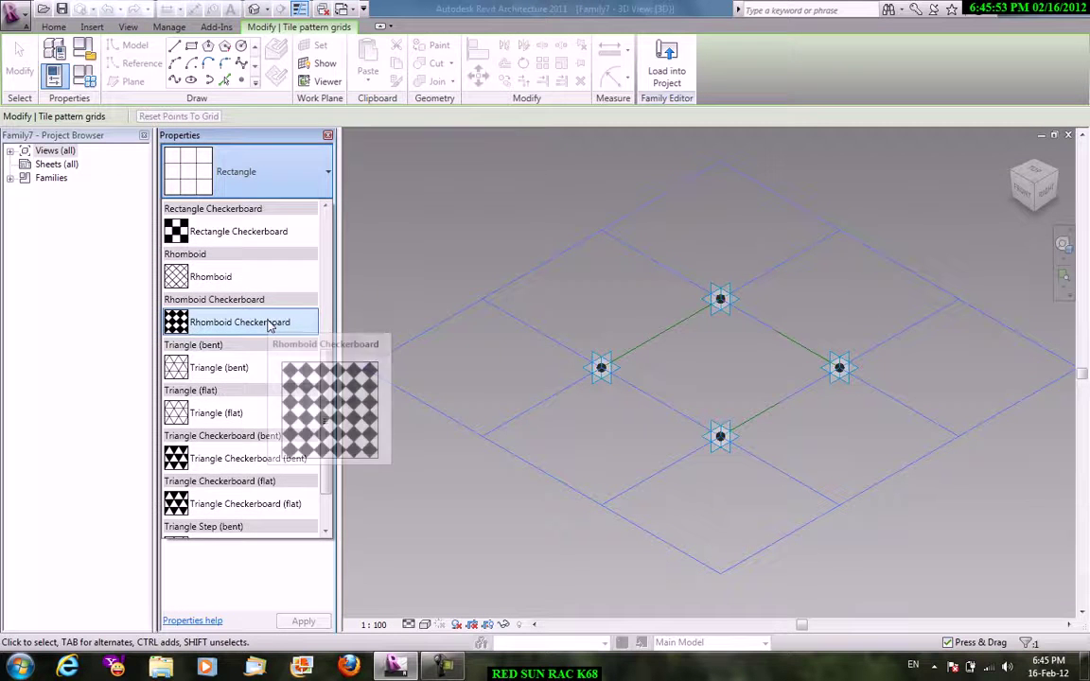
Apply Rhomboid Checkerboard to the tile grid, then start setting a work plane at the lower-left point.
click(234, 327)
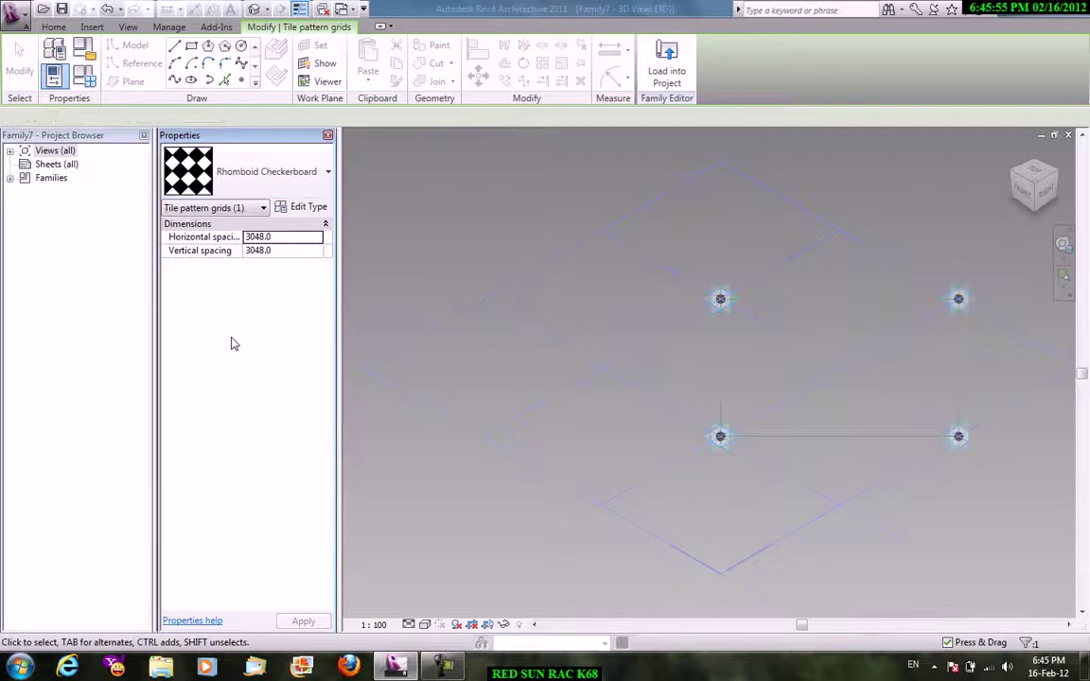
click(531, 228)
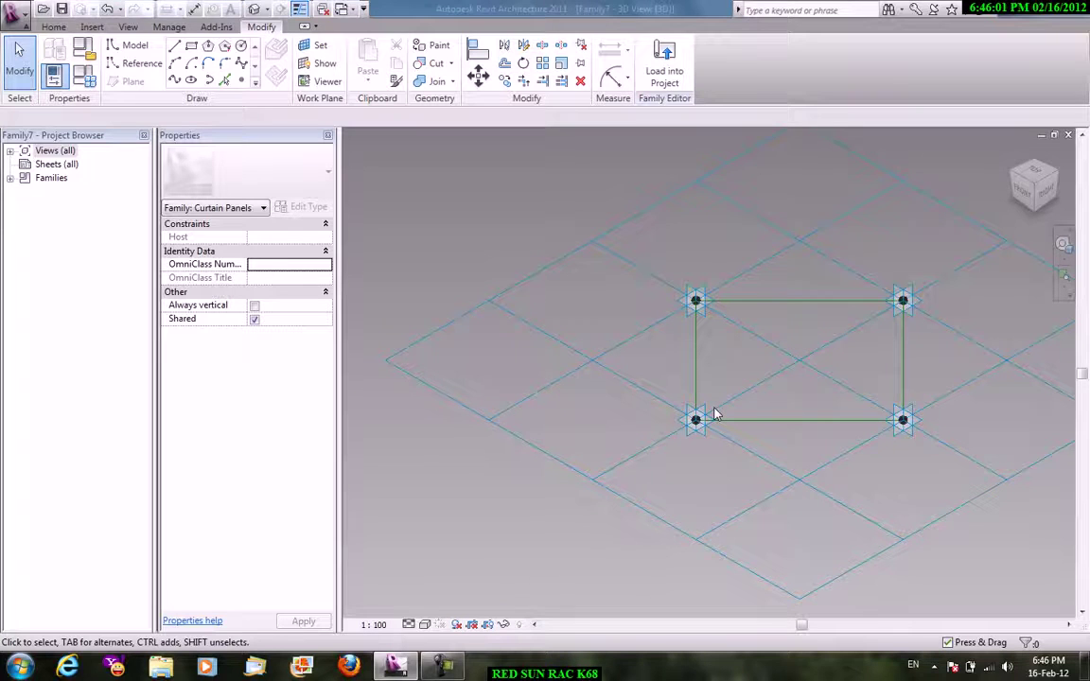
middle_drag(552, 212, 445, 183)
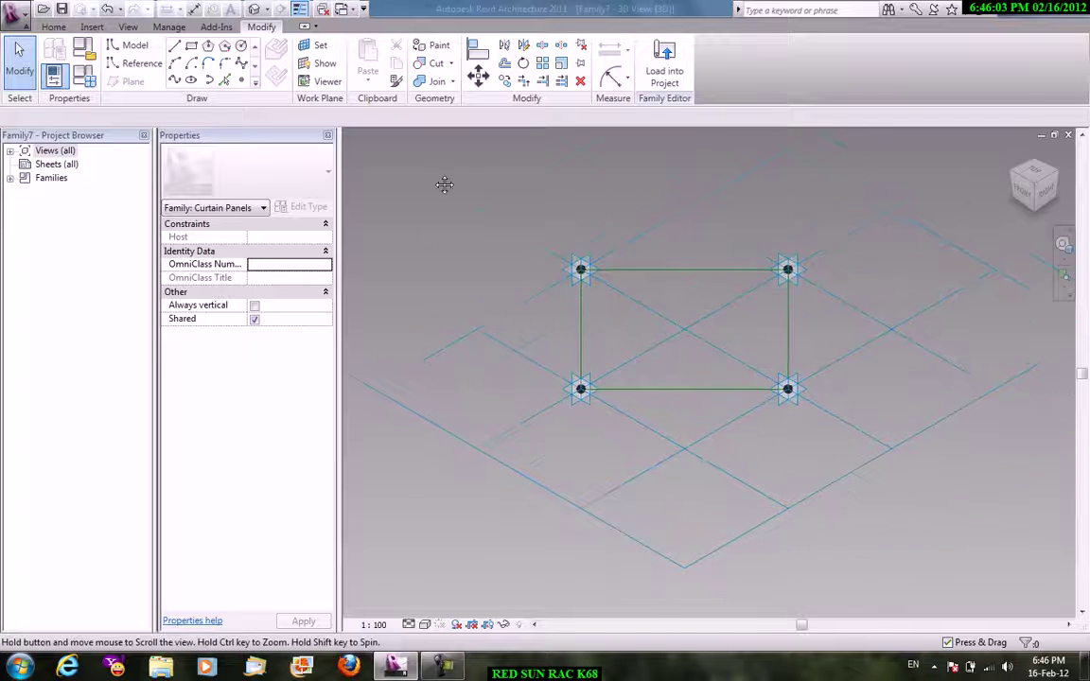
click(317, 49)
scroll(586, 417, up, 2)
scroll(579, 397, up, 2)
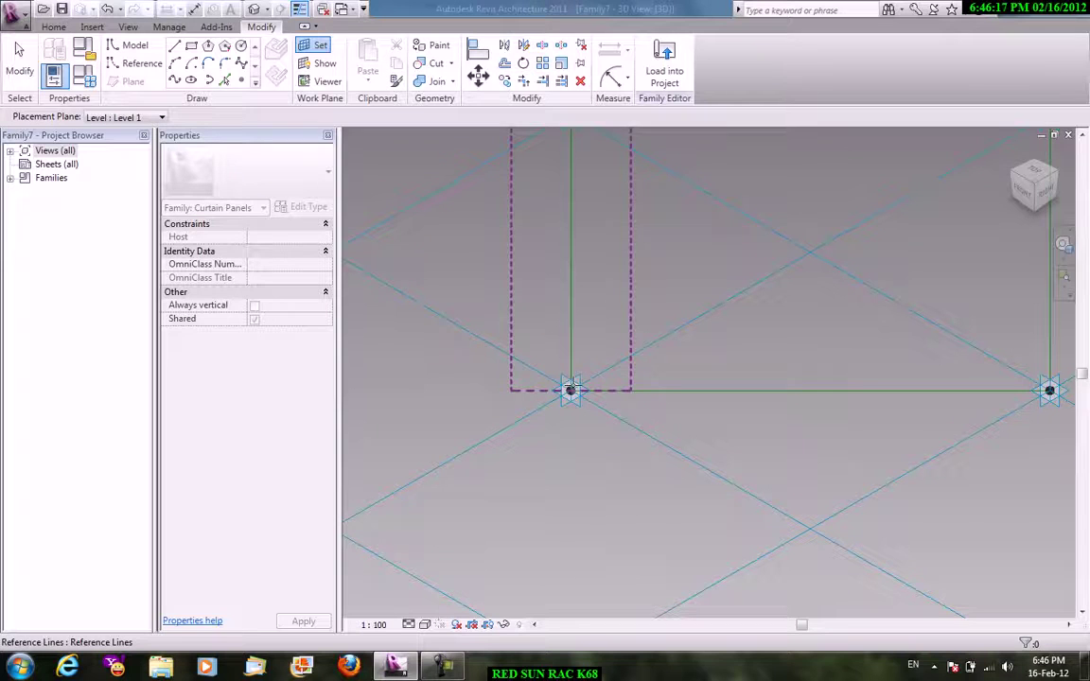
Set the plane at the panel's corner point as the work plane.
click(579, 383)
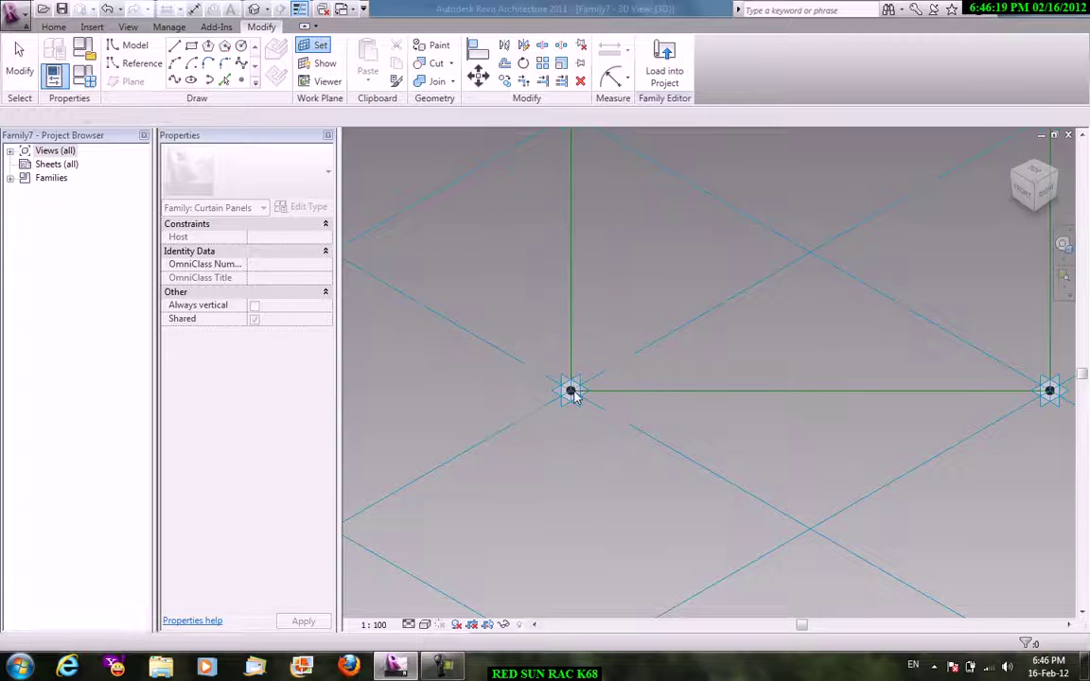
scroll(579, 336, down, 2)
mouse_move(600, 370)
shift+middle_down()
mouse_move(703, 309)
mouse_move(750, 261)
mouse_move(639, 310)
mouse_move(561, 228)
shift+middle_up()
shift+middle_drag(491, 275, 698, 331)
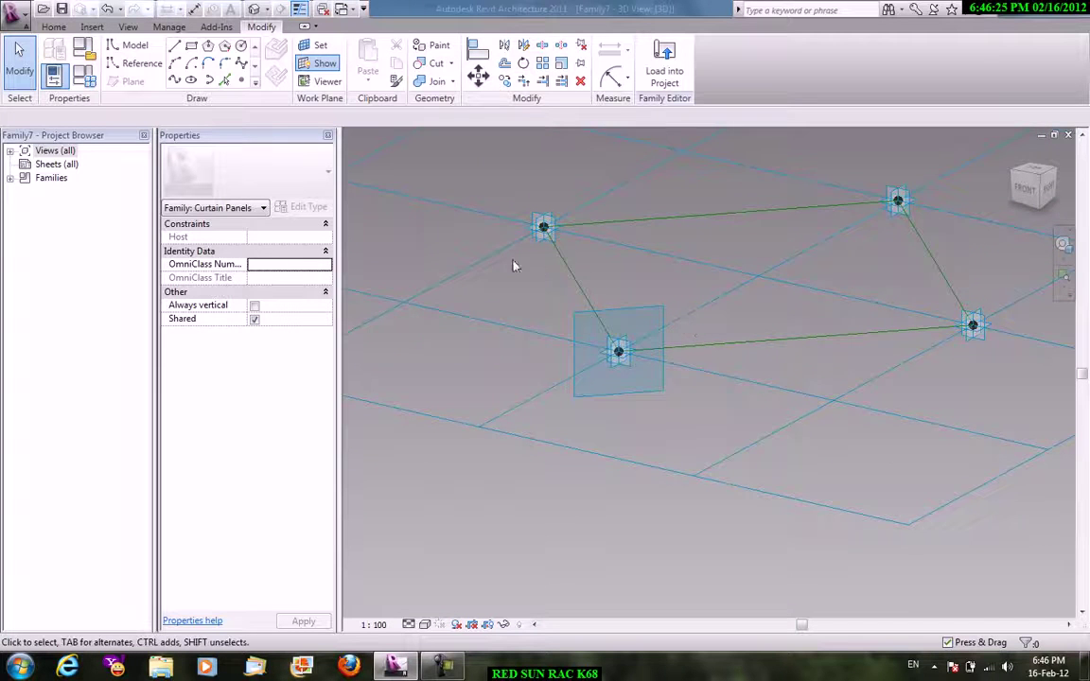
scroll(511, 250, up, 1)
right_click(488, 154)
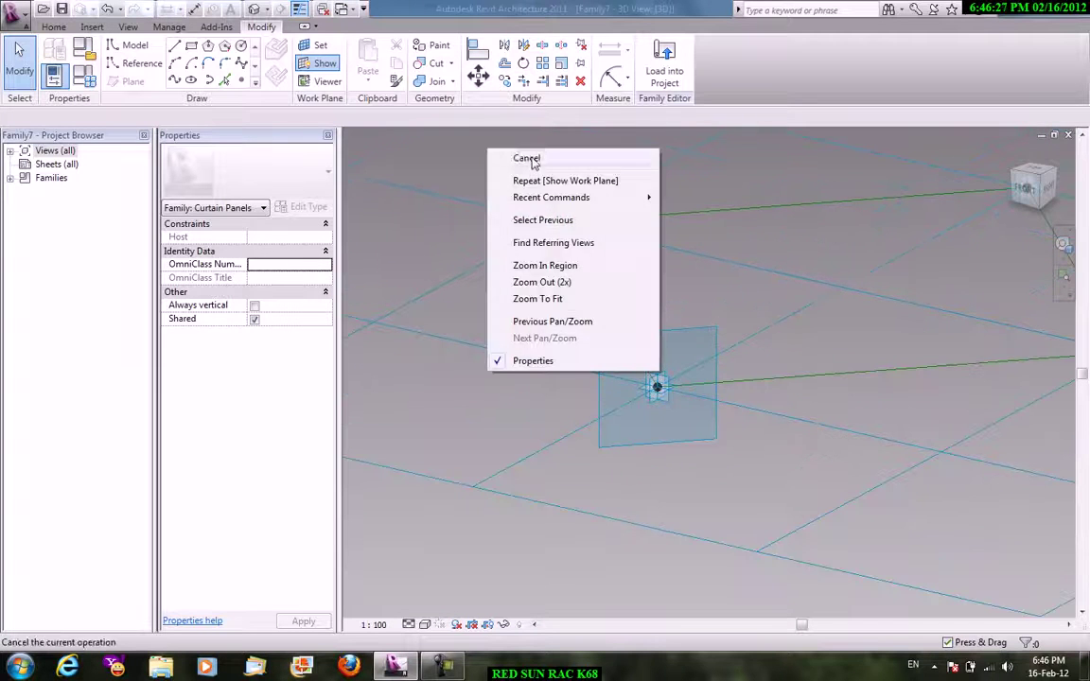
click(501, 162)
Draw a six-sided polygon centred on the corner point and select the whole hexagon.
scroll(682, 347, up, 2)
key(l)
key(i)
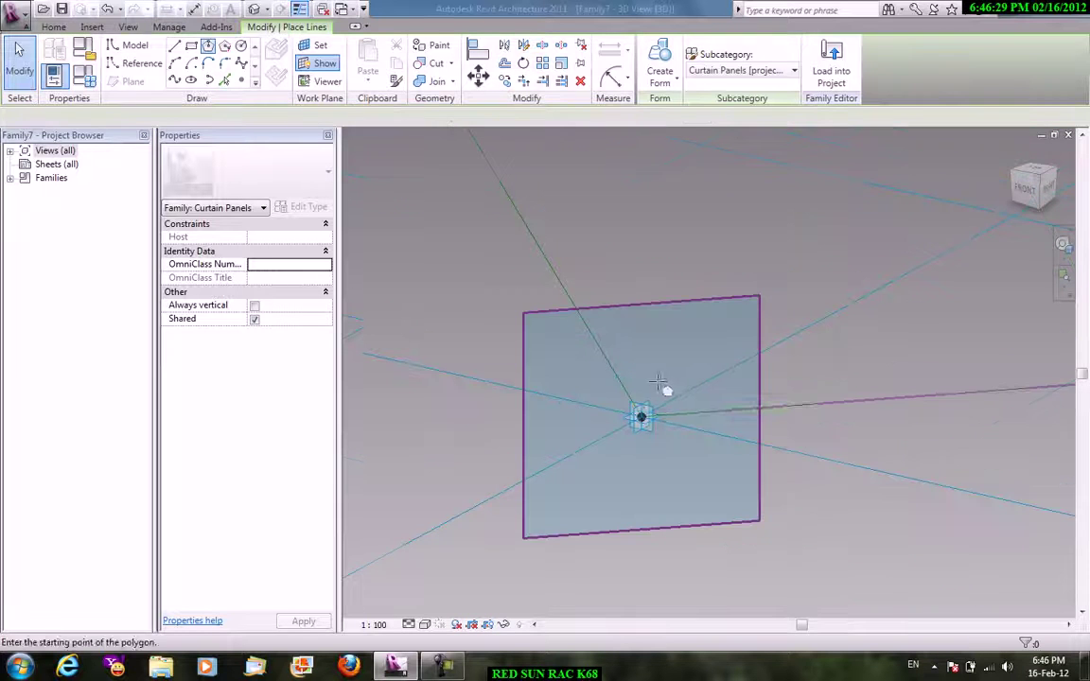
click(640, 417)
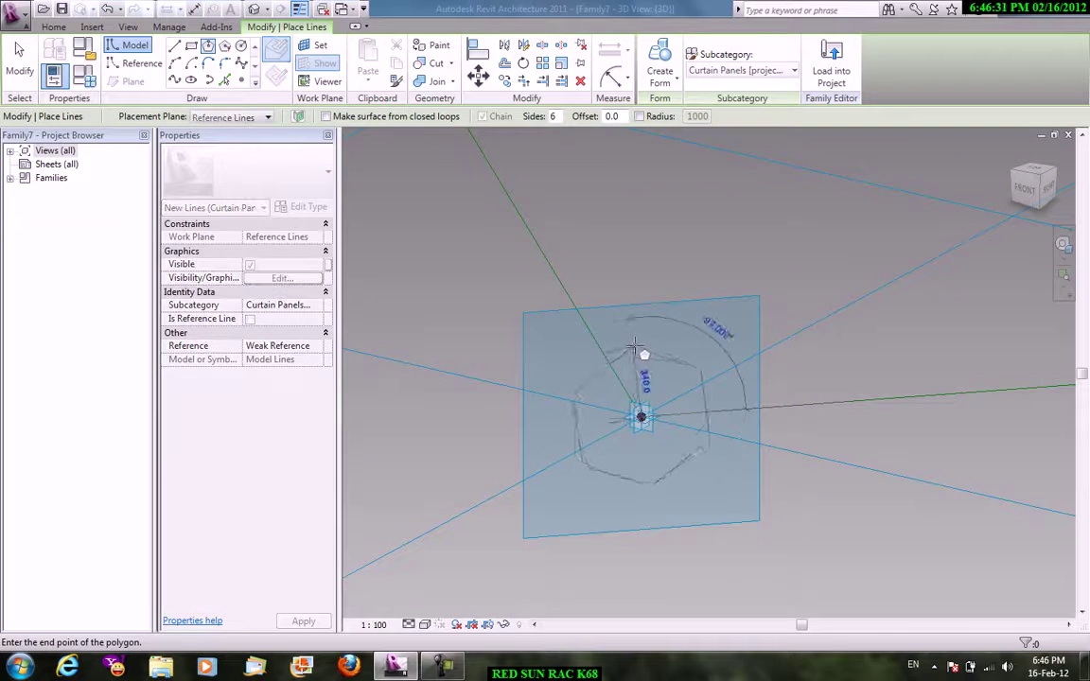
click(646, 350)
right_click(698, 277)
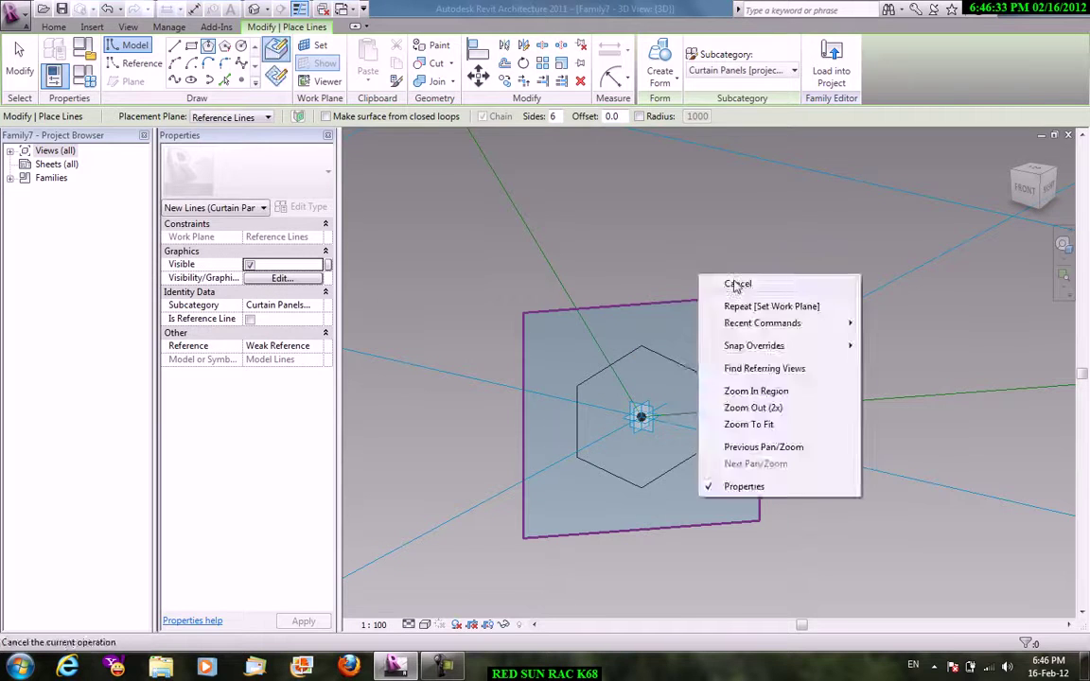
click(735, 285)
key(Escape)
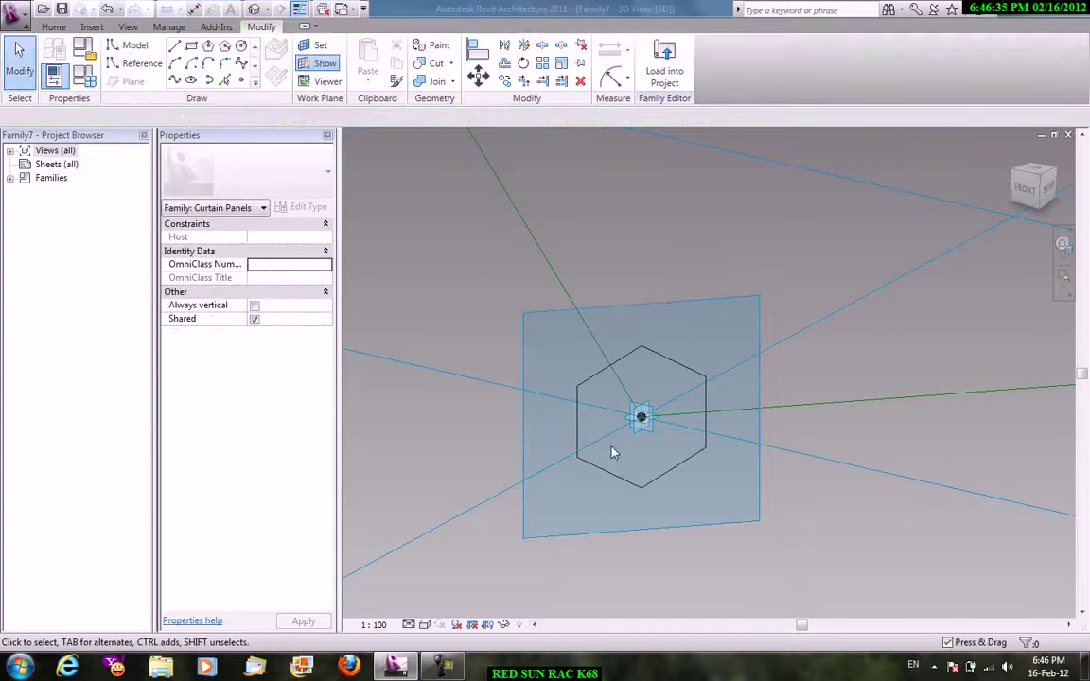
shift+middle_drag(611, 455, 712, 370)
key(Tab)
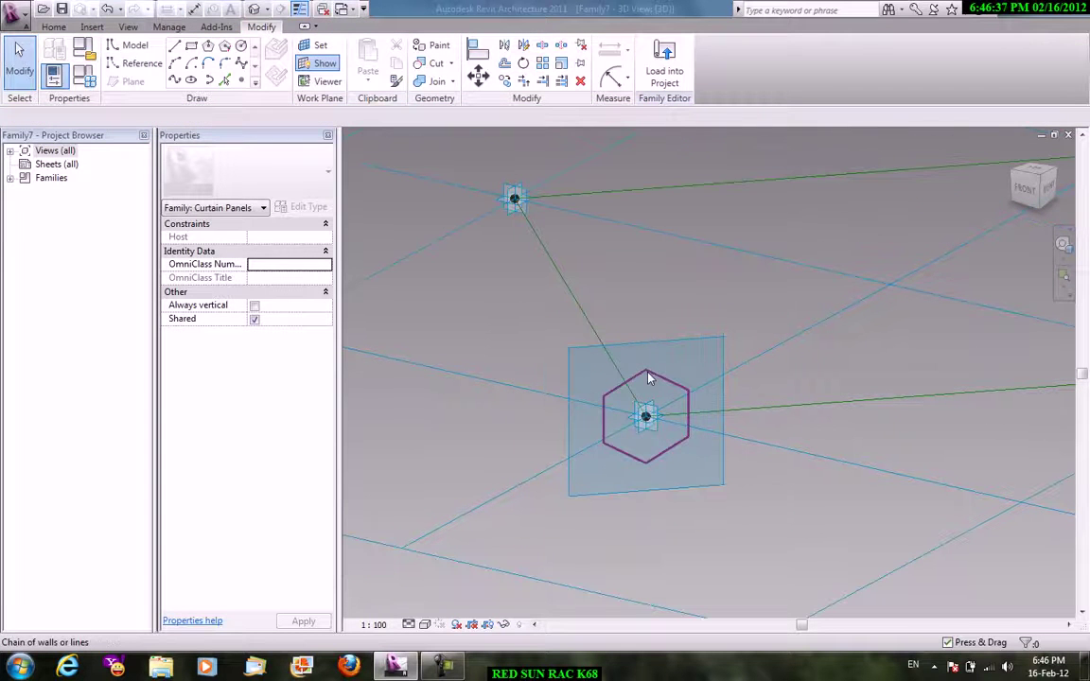
click(649, 378)
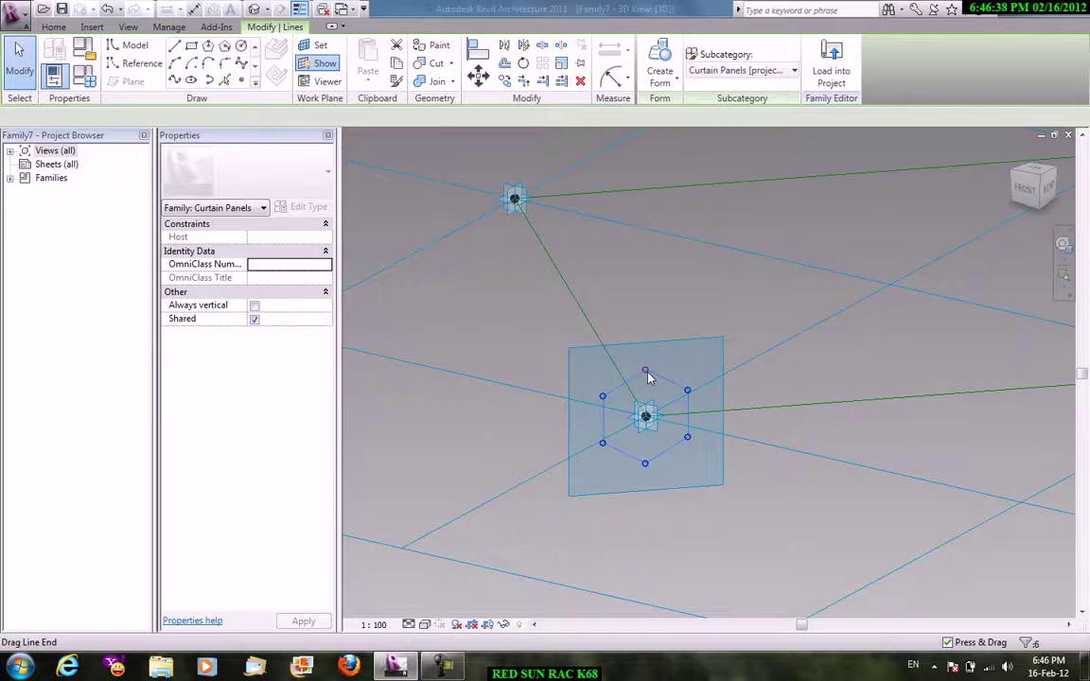
Sweep the hexagon along the panel edge path into a solid frame and start loading it.
ctrl+click(587, 322)
click(677, 85)
click(683, 106)
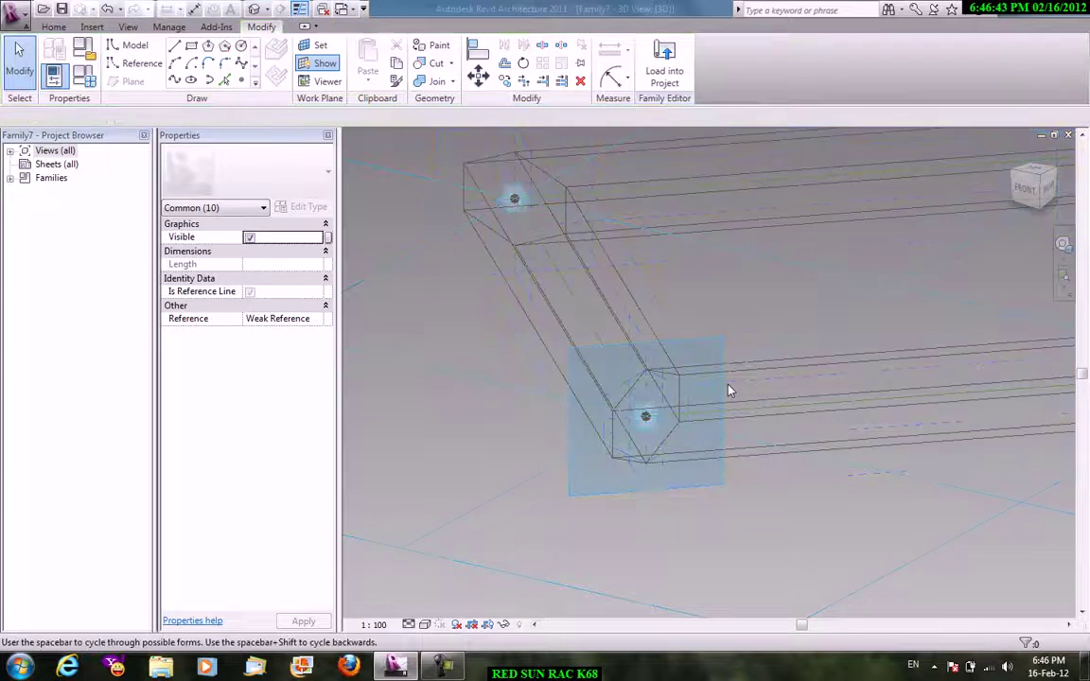
key(Escape)
scroll(523, 391, down, 3)
shift+middle_drag(499, 463, 652, 513)
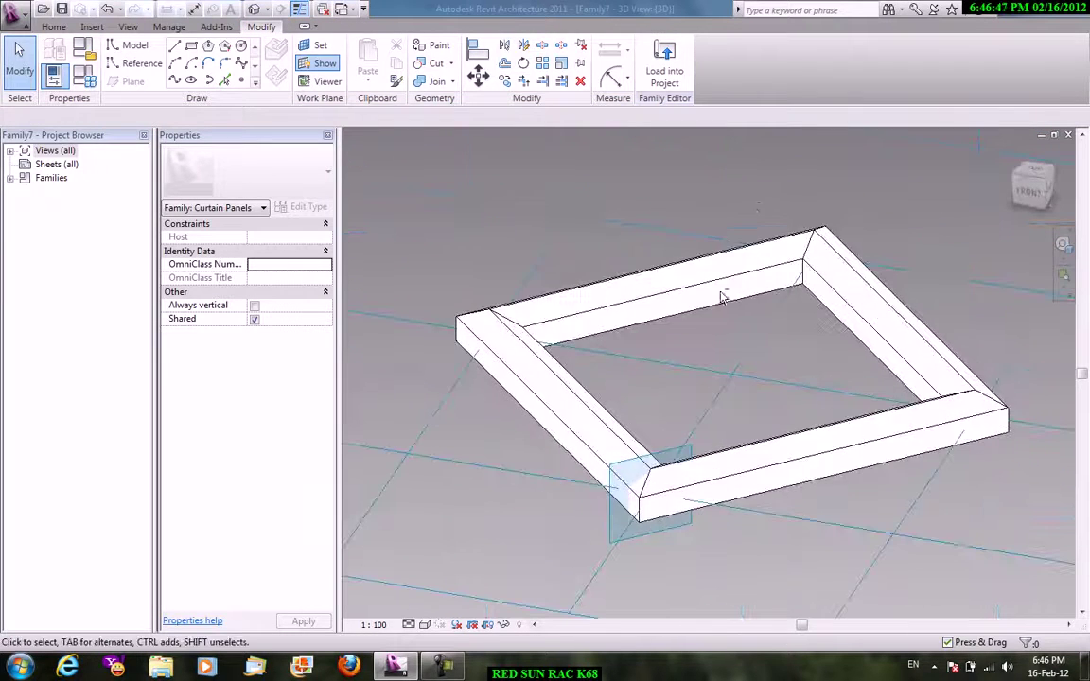
click(664, 62)
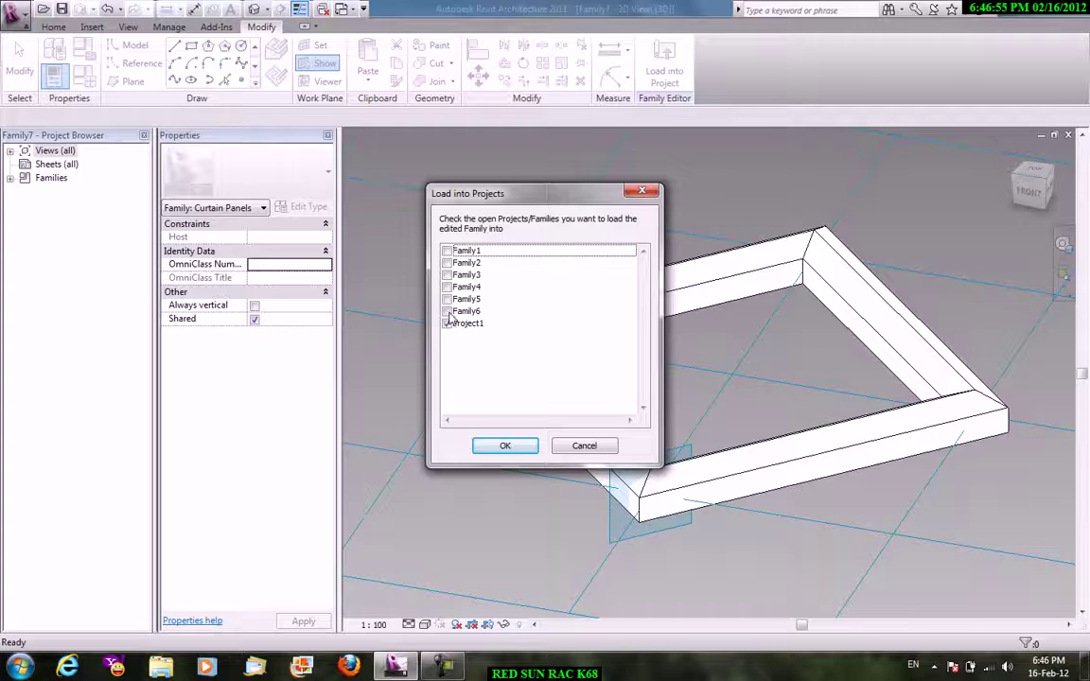
Load the panel family into Family5.
click(447, 312)
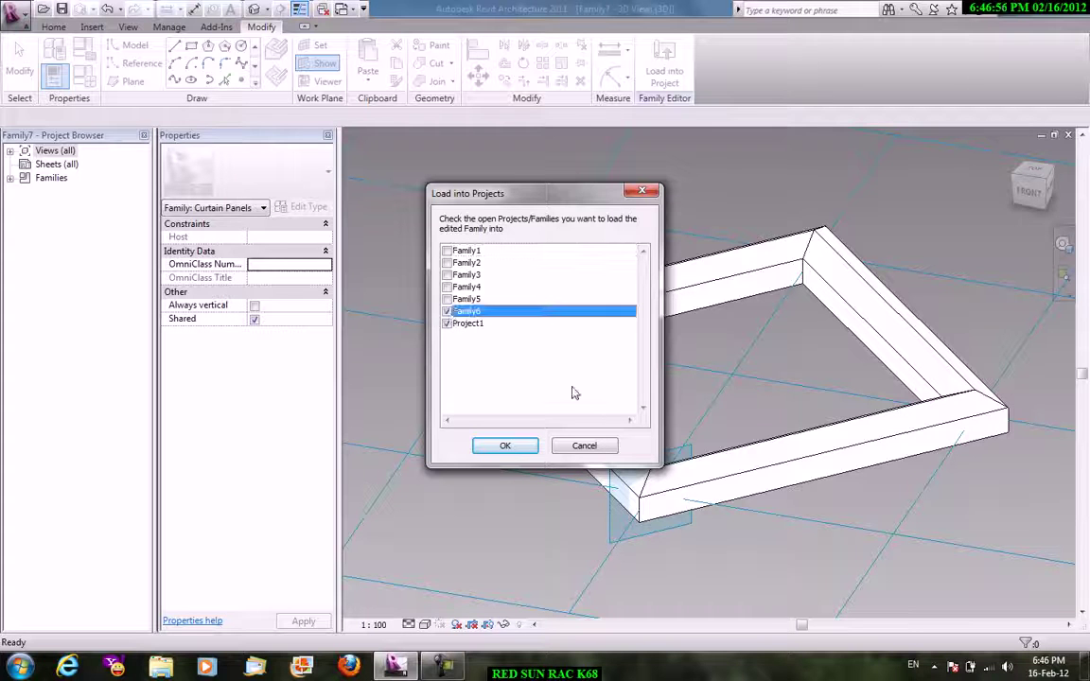
click(447, 299)
click(507, 446)
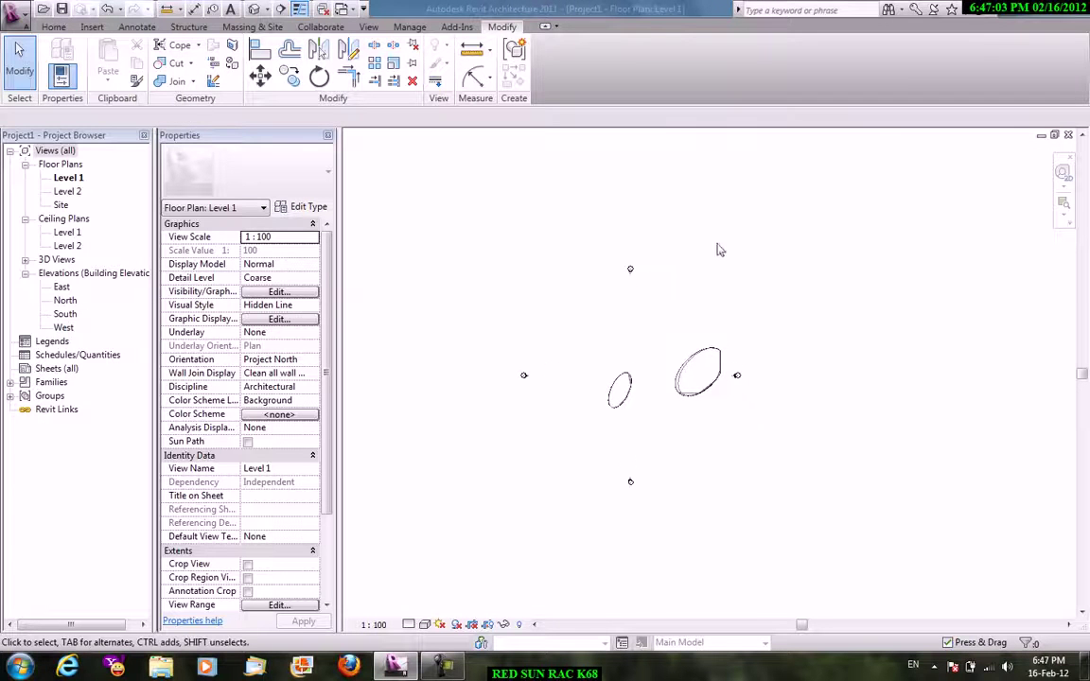
Close Project1 without saving and return to Family5.
click(31, 11)
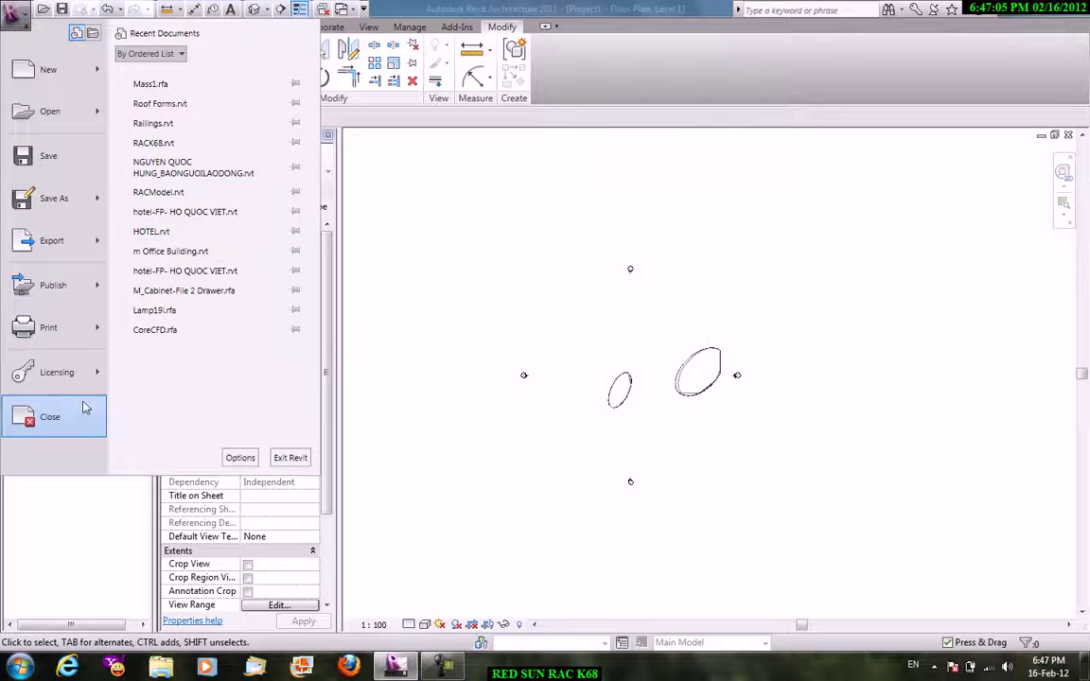
click(52, 416)
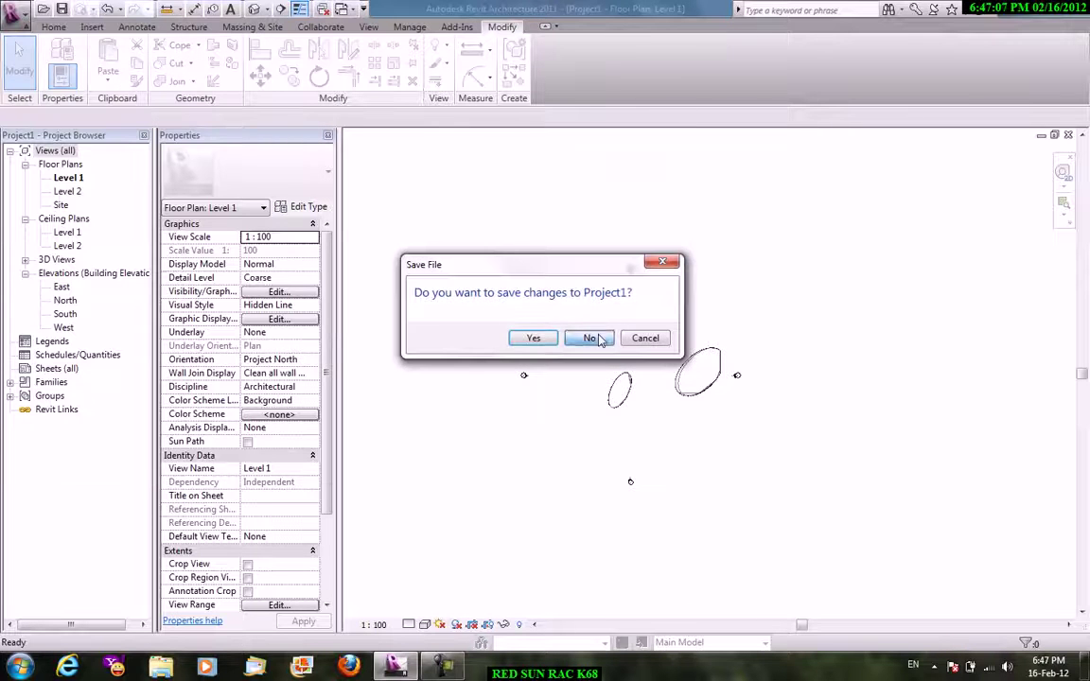
click(599, 339)
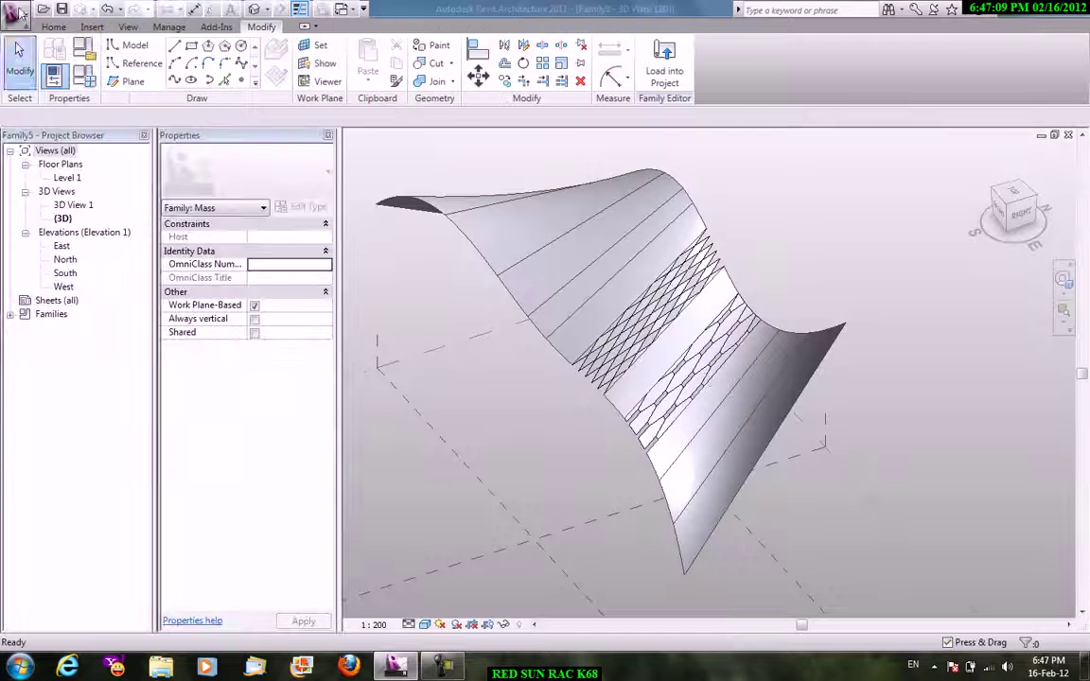
click(20, 12)
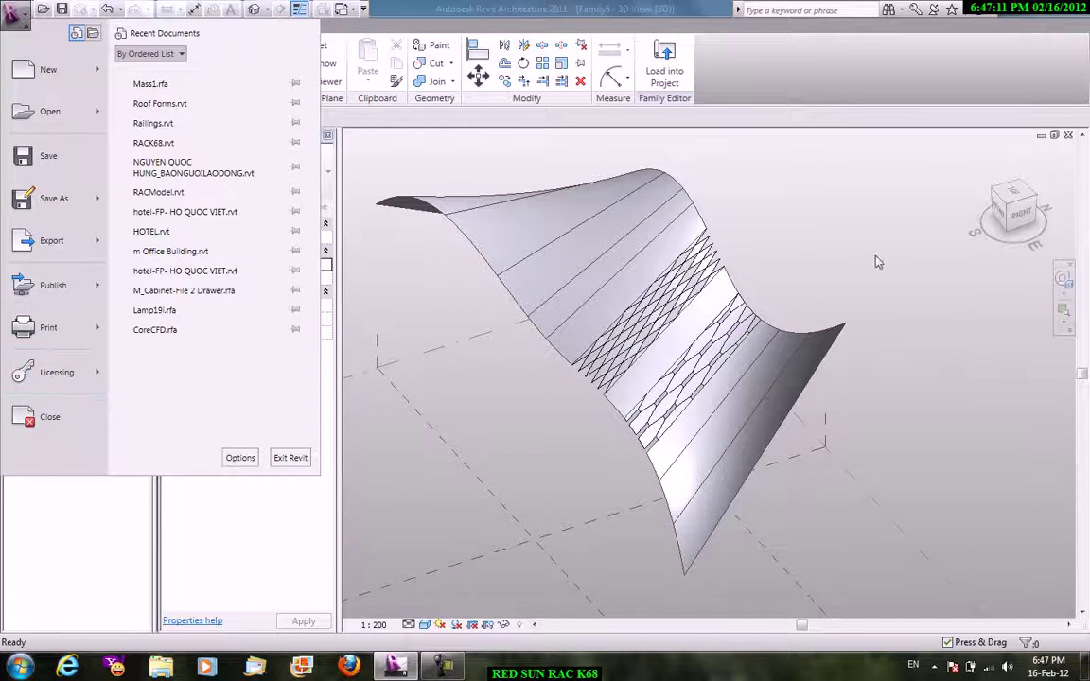
click(876, 262)
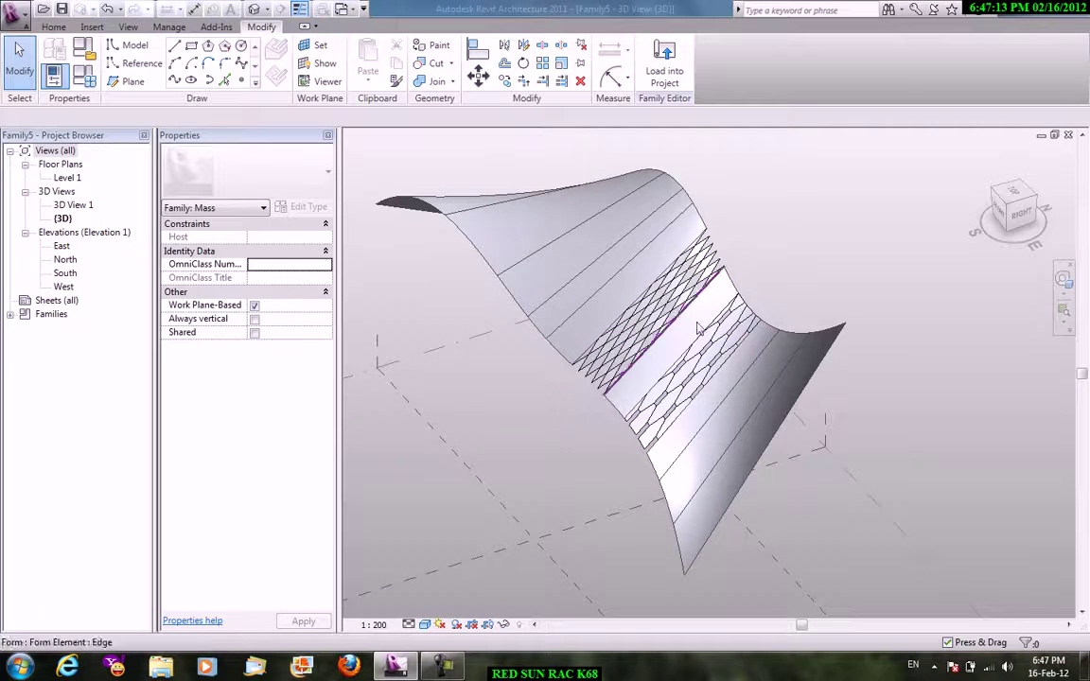
Apply Rhomboid Checkerboard, then the Family7 frame panel, to Family5's divided surface band.
click(710, 348)
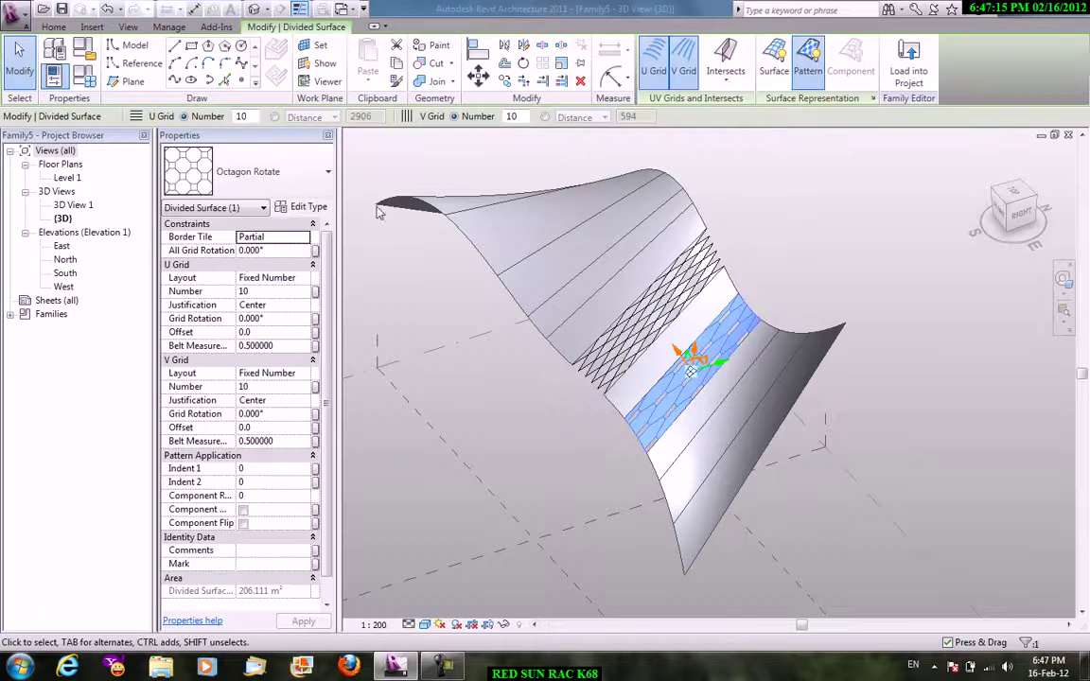
click(296, 184)
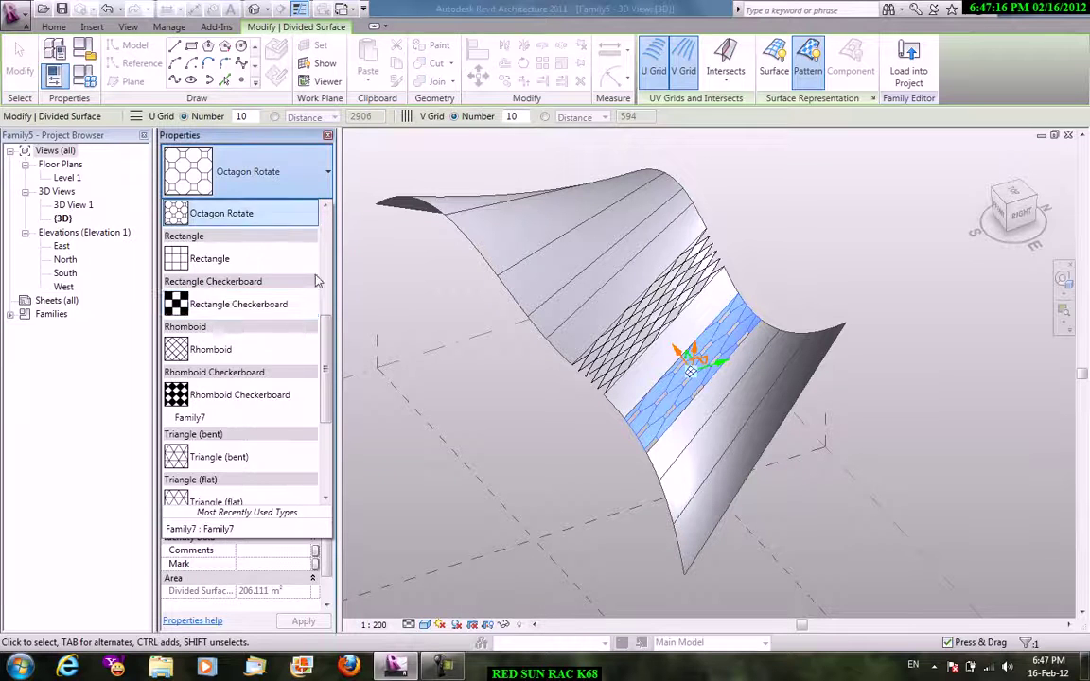
click(268, 394)
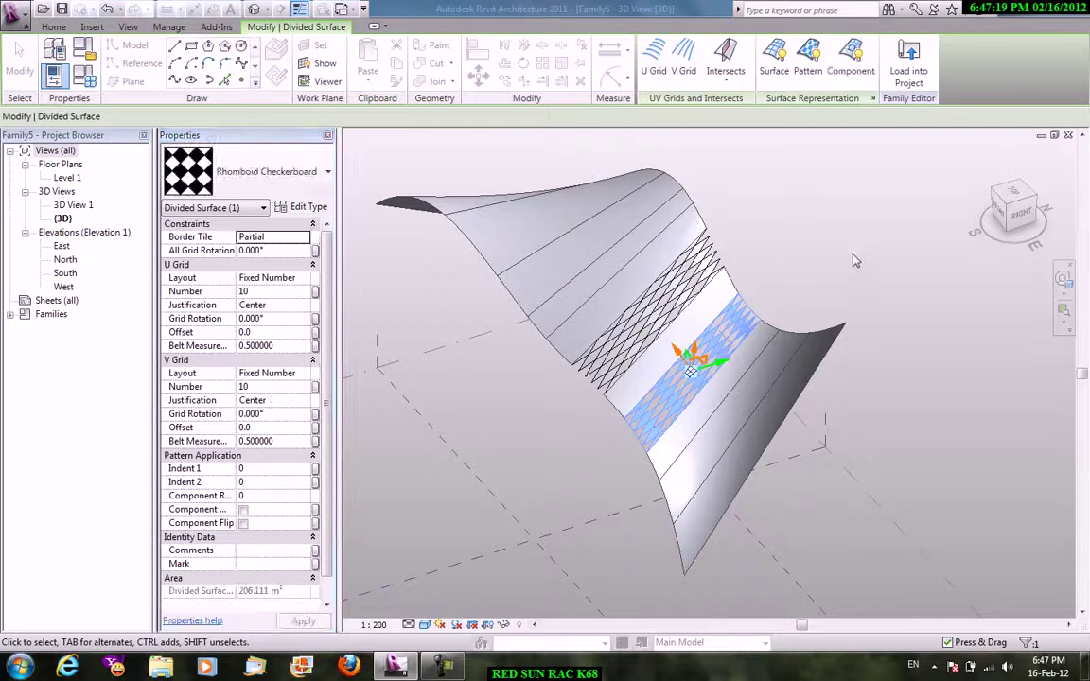
click(767, 228)
click(690, 350)
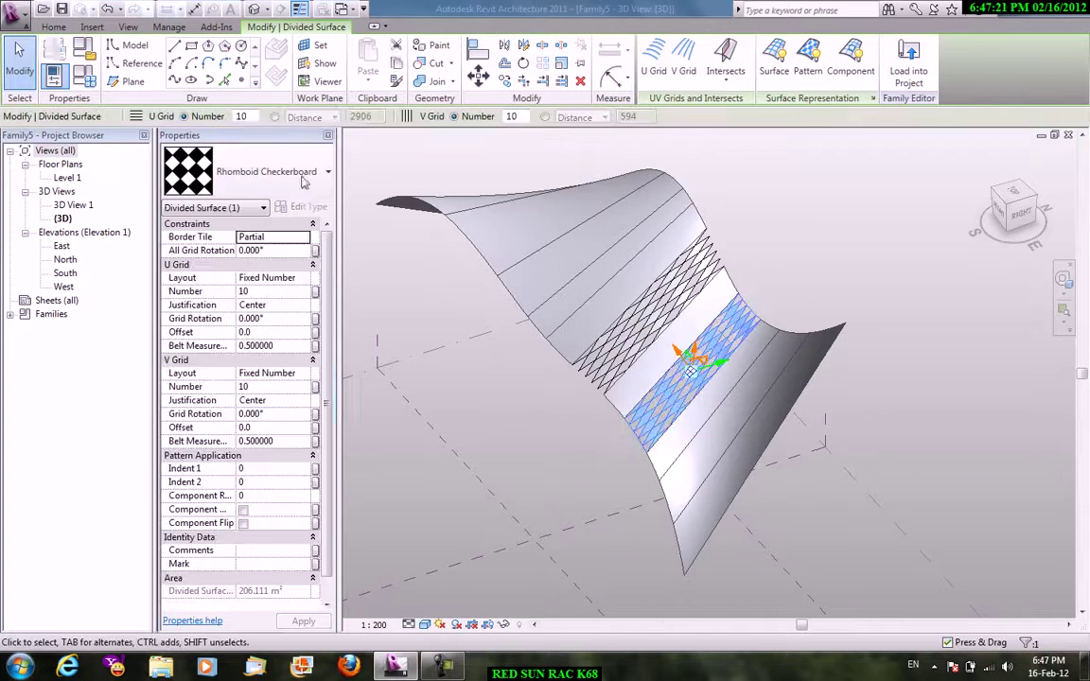
click(283, 175)
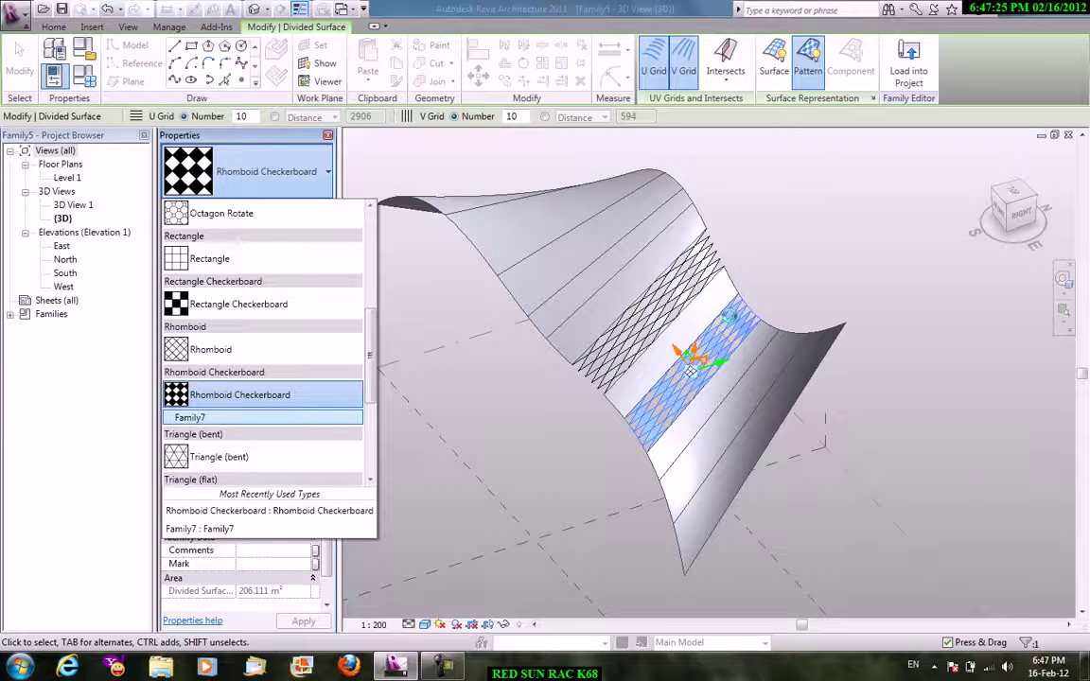
click(217, 417)
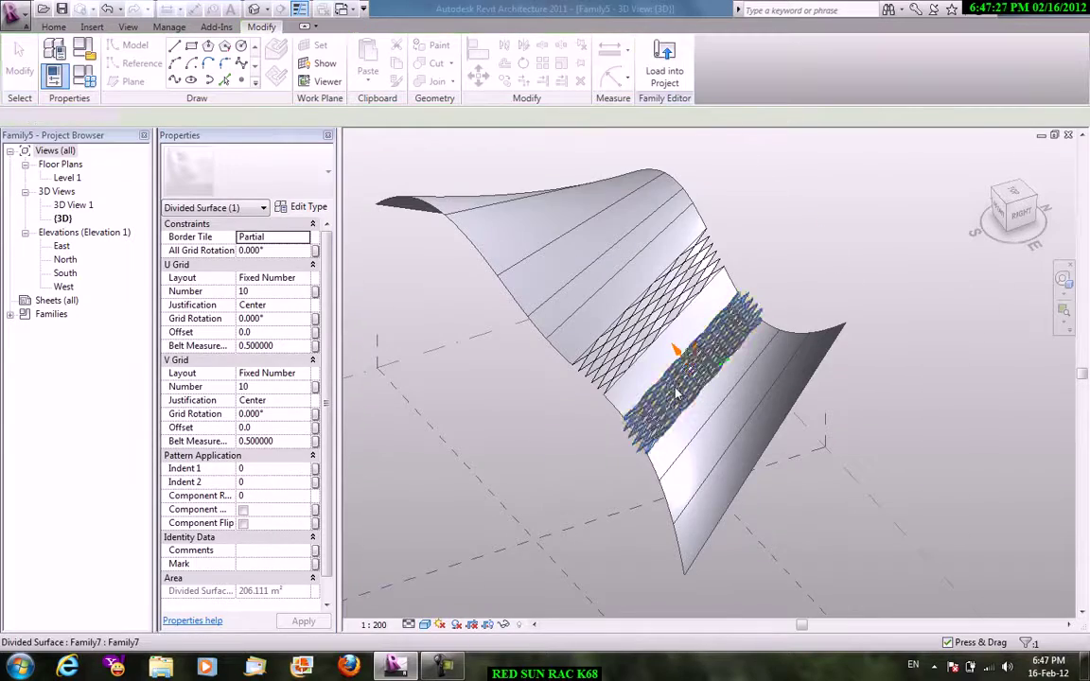
scroll(678, 394, up, 5)
key(Escape)
Inspect the new diamond frame panels, then close Family5 without saving.
shift+middle_drag(625, 337, 696, 348)
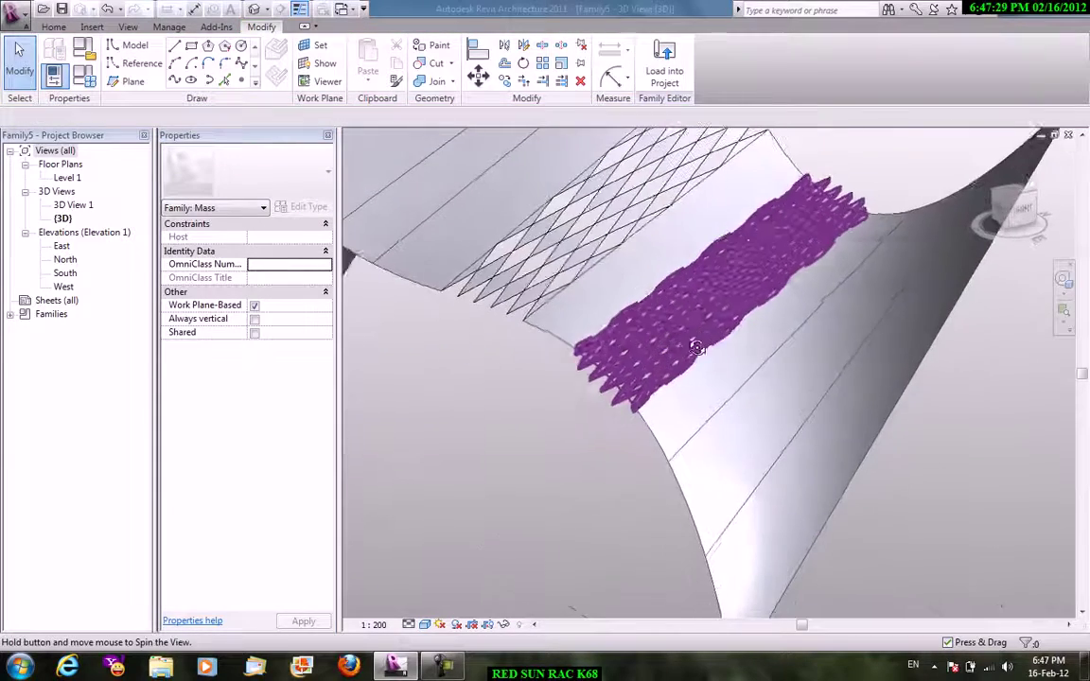
scroll(523, 348, up, 2)
scroll(484, 374, up, 2)
middle_drag(484, 374, 522, 444)
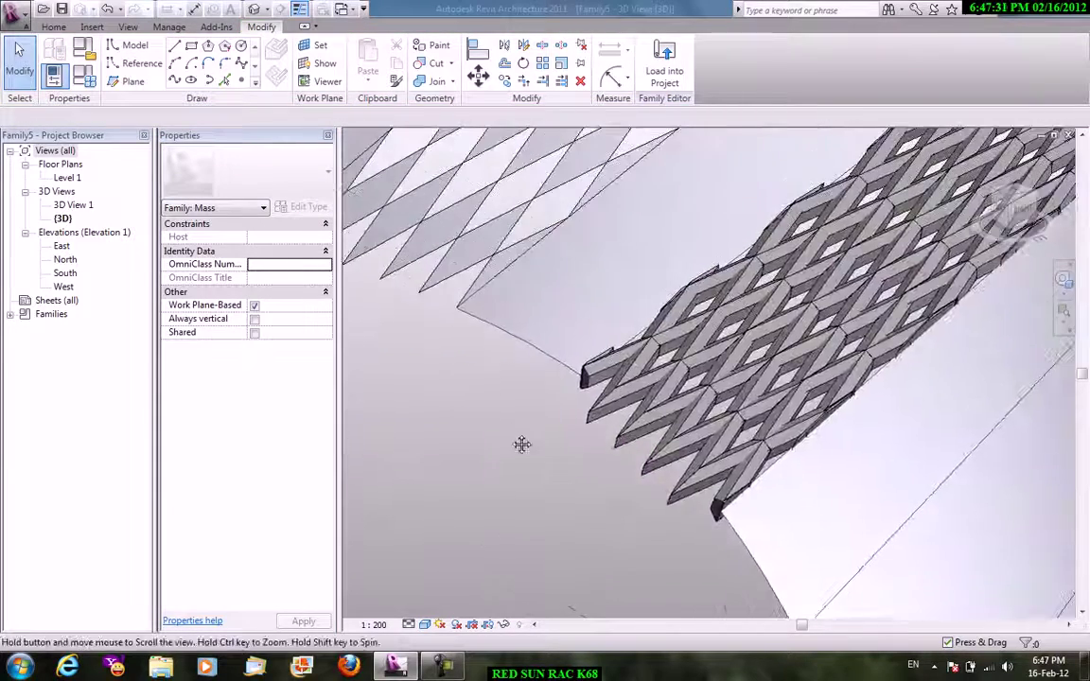
scroll(524, 442, down, 2)
scroll(524, 442, down, 1)
scroll(523, 441, down, 2)
scroll(523, 442, down, 3)
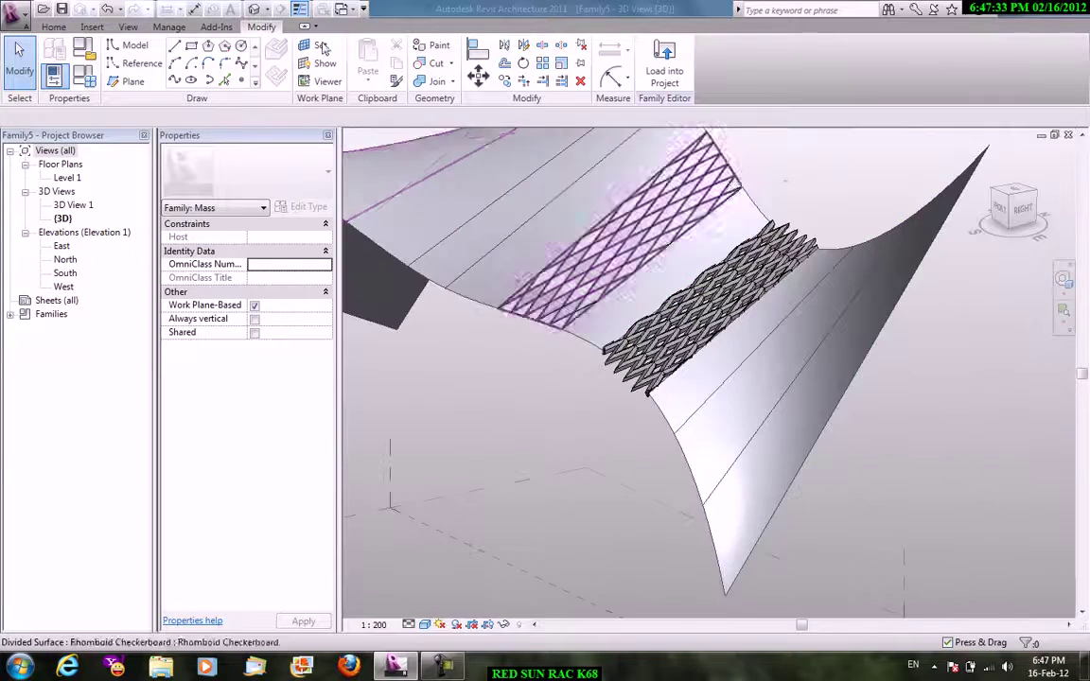
click(19, 17)
click(745, 458)
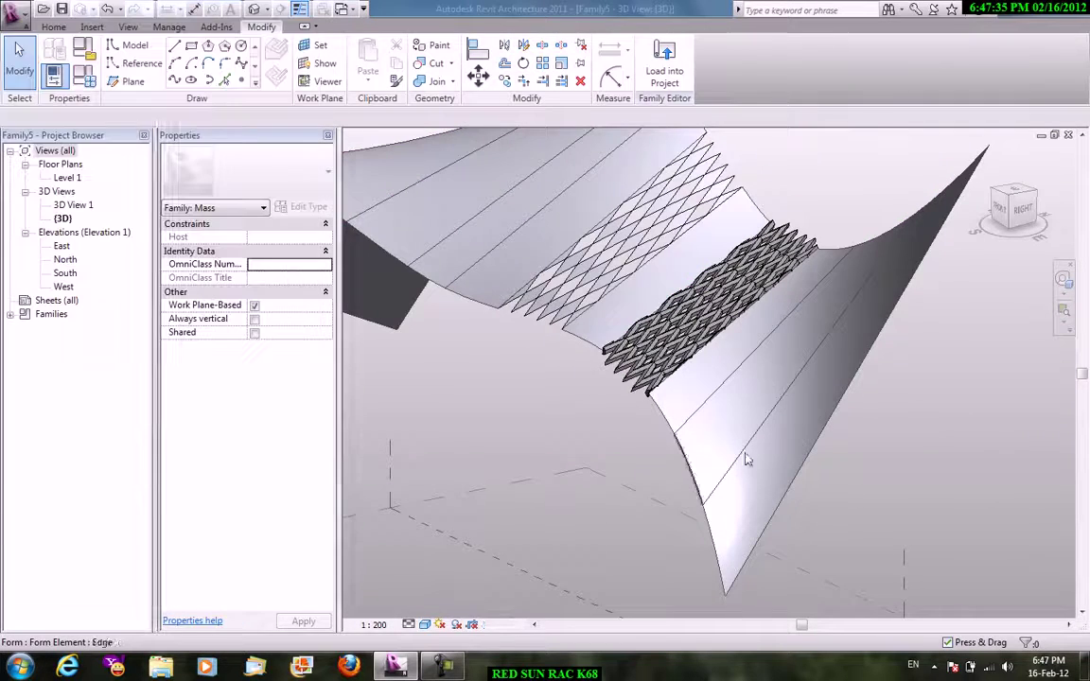
click(590, 337)
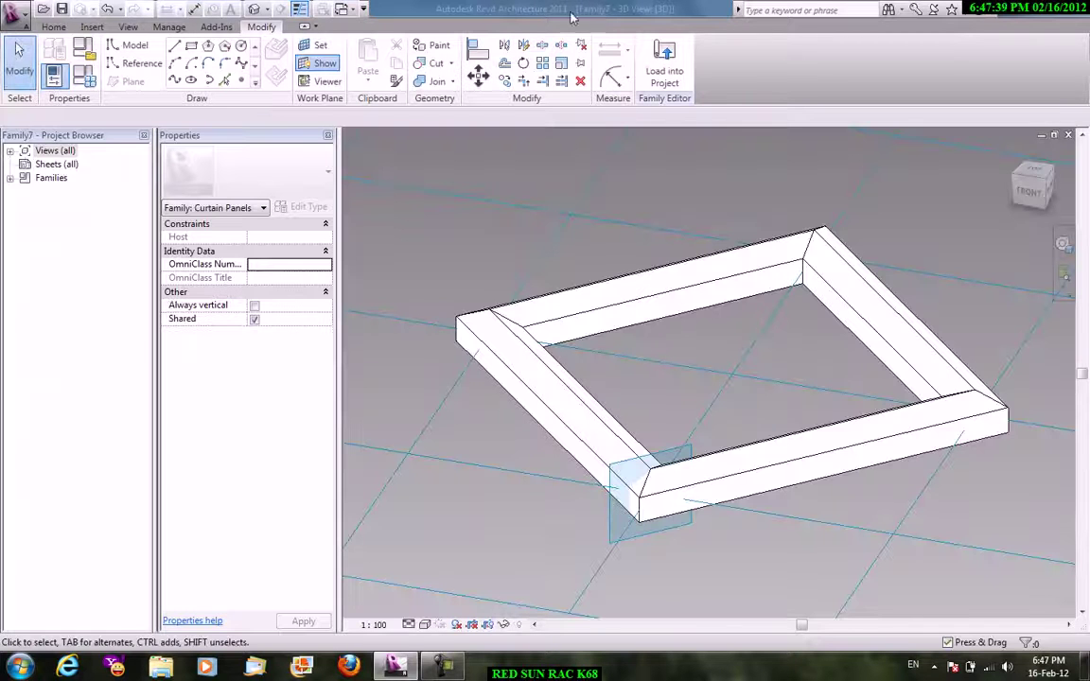
Load the Family7 frame panel family into the Family6 mass.
click(664, 62)
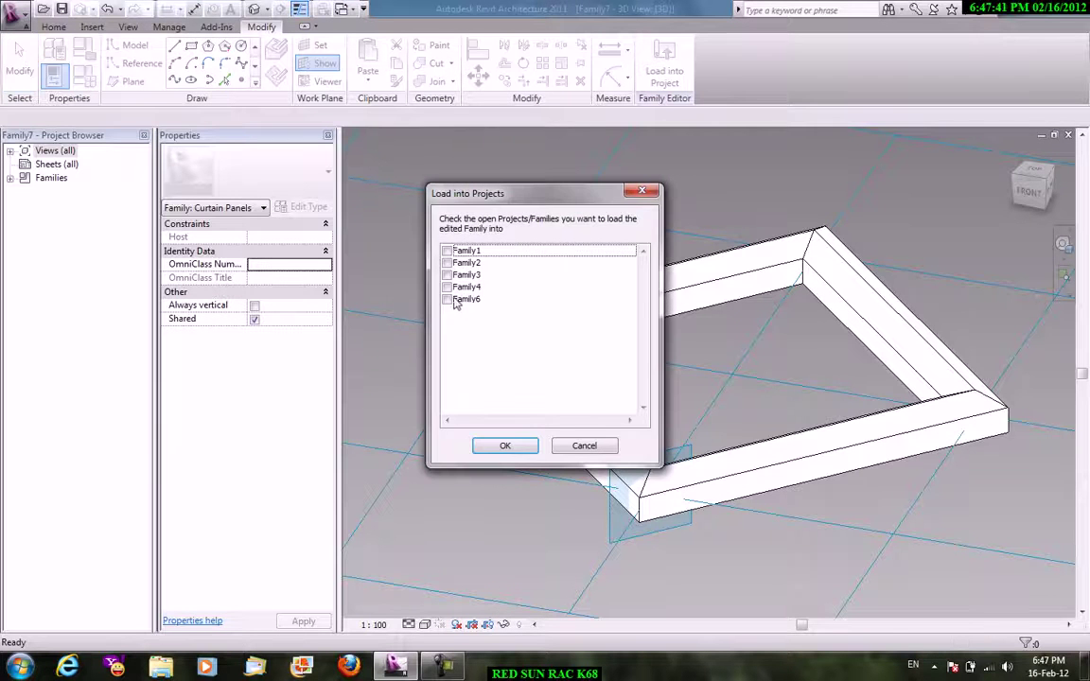
click(455, 300)
click(507, 445)
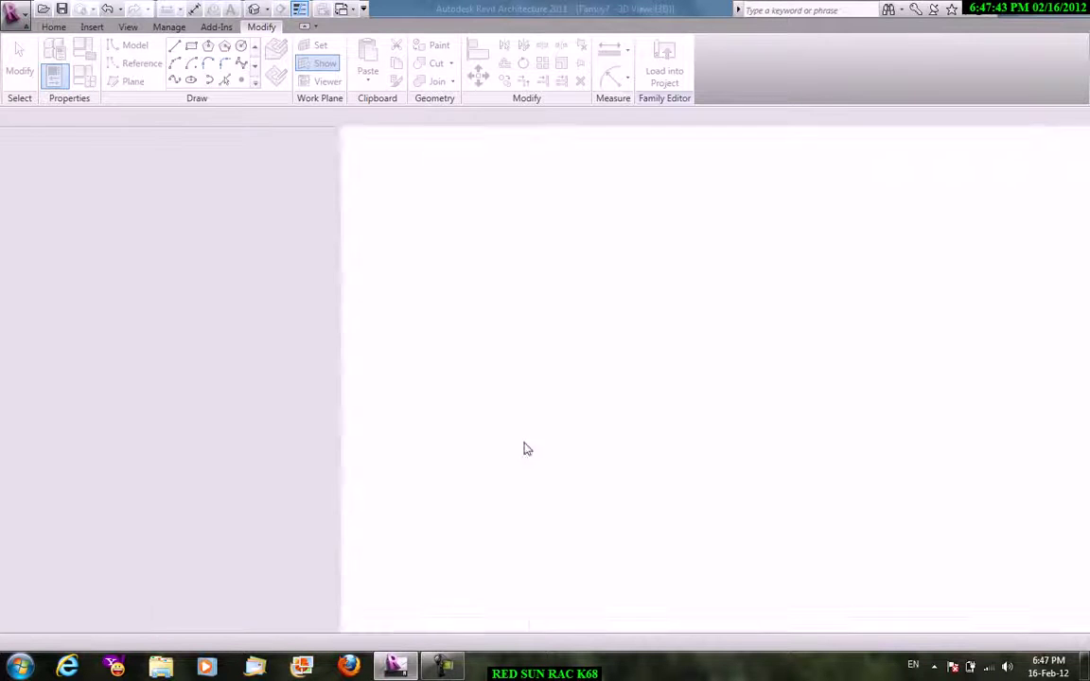
Set Family6's rhomboid divided surface to use Family7 panels, then view the facade close up.
shift+middle_drag(693, 358, 592, 343)
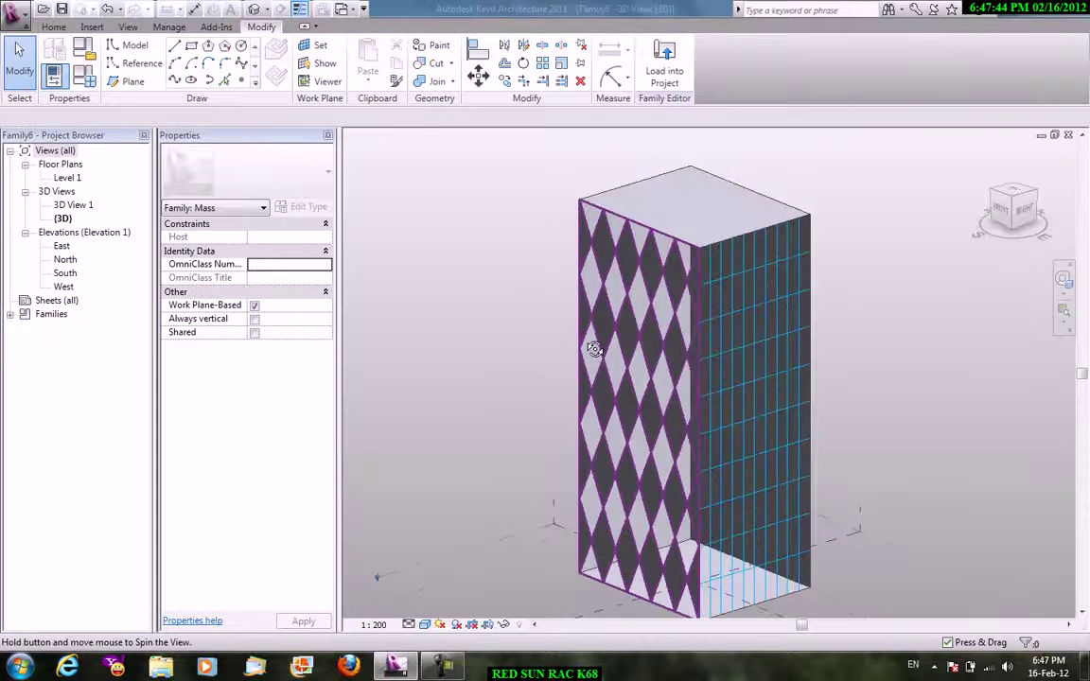
click(610, 277)
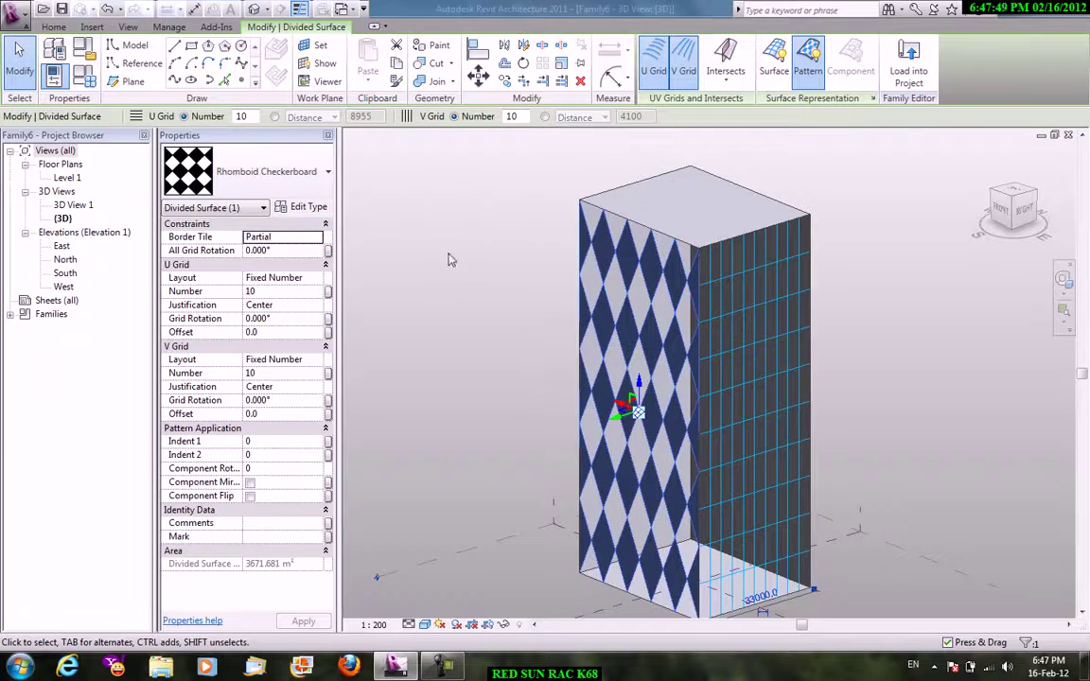
click(255, 173)
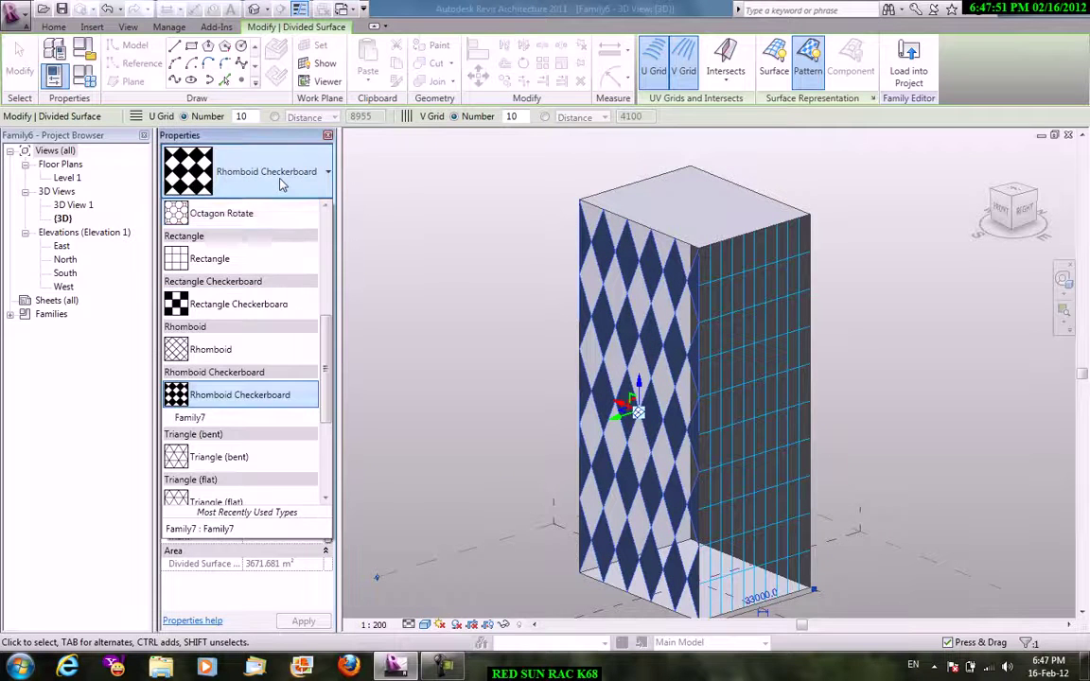
click(189, 417)
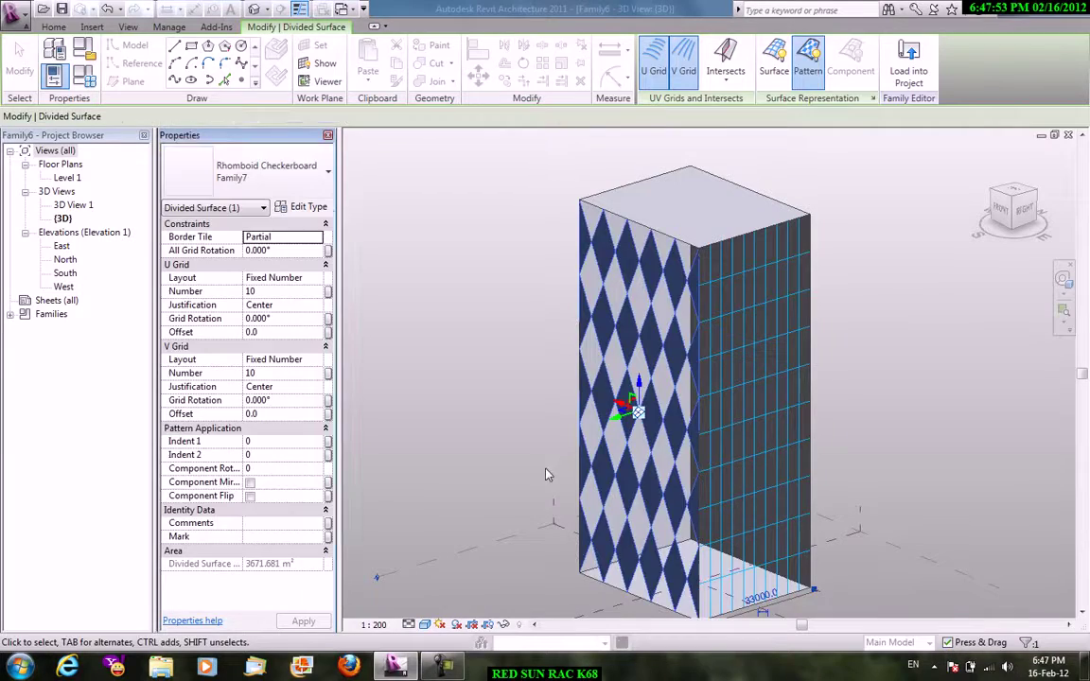
click(462, 432)
mouse_move(463, 432)
shift+middle_down()
mouse_move(730, 378)
mouse_move(663, 298)
shift+middle_up()
scroll(662, 298, up, 3)
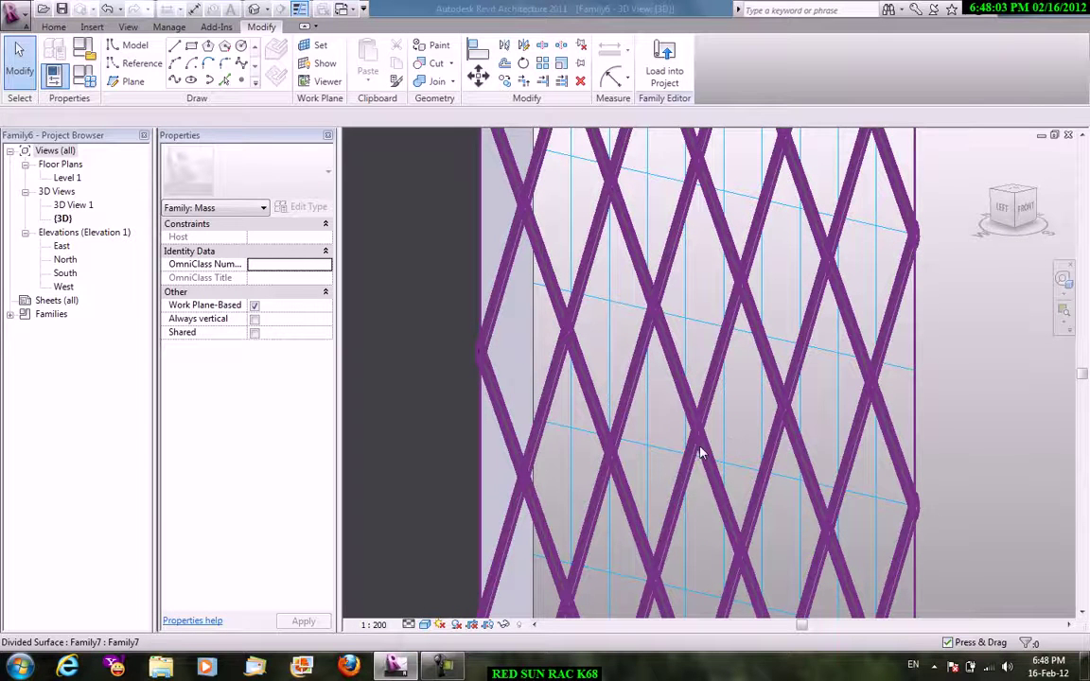
Switch the second face's divided surface to Octagon Rotate with U and V Grid Number 20.
mouse_move(701, 446)
shift+middle_down()
mouse_move(759, 381)
mouse_move(630, 226)
mouse_move(501, 219)
mouse_move(764, 338)
shift+middle_up()
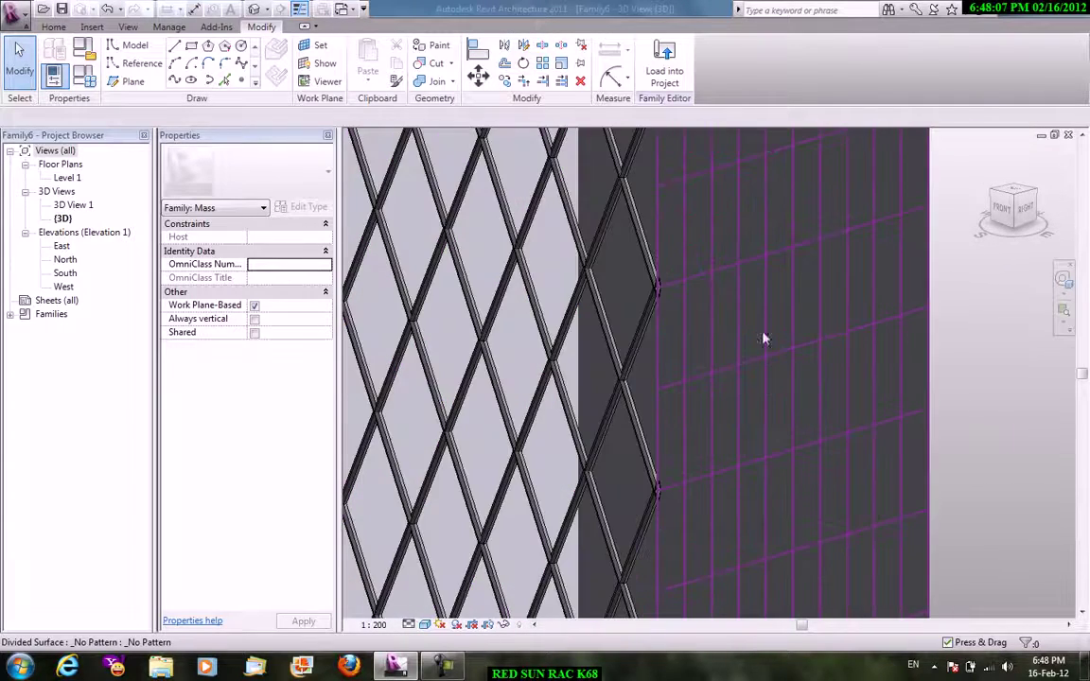
click(810, 286)
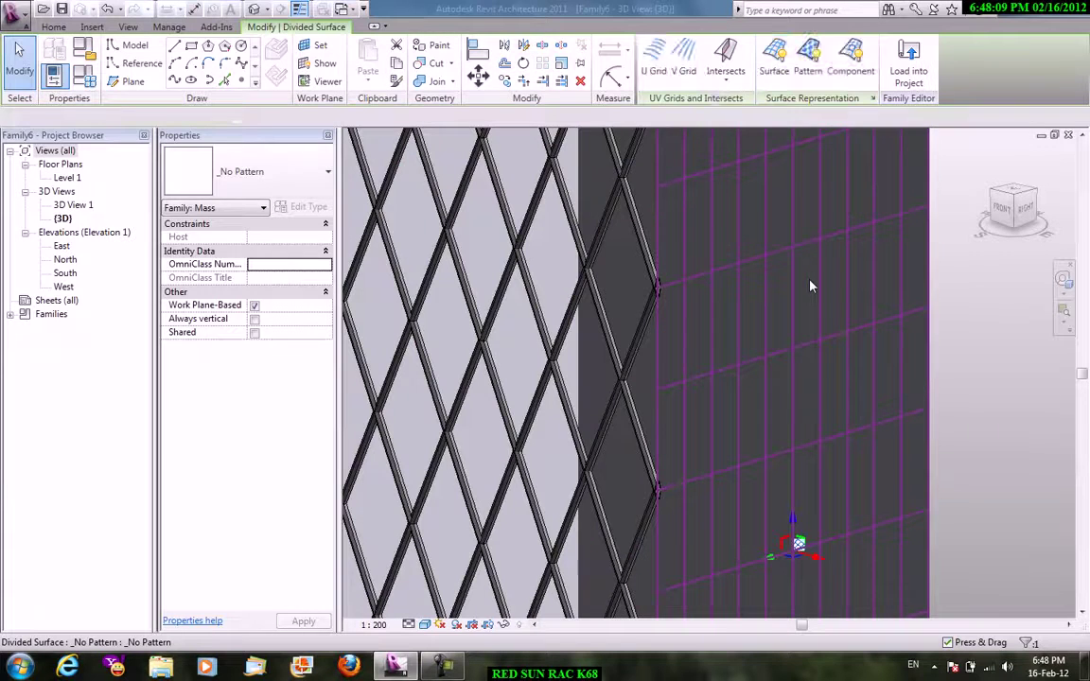
click(298, 171)
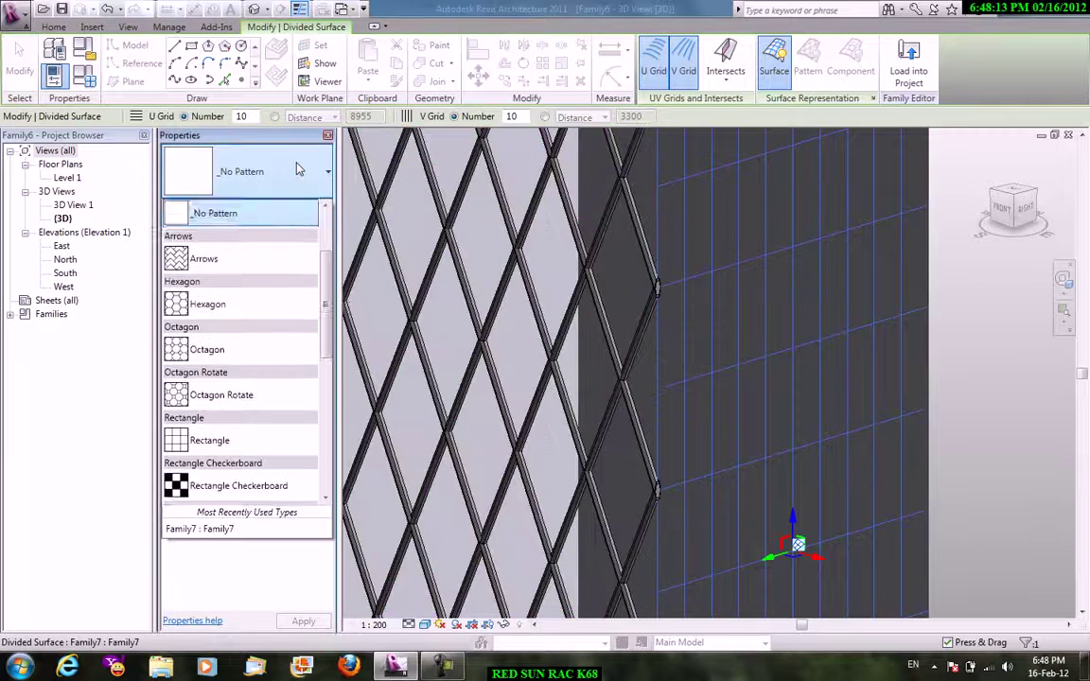
scroll(348, 307, down, 1)
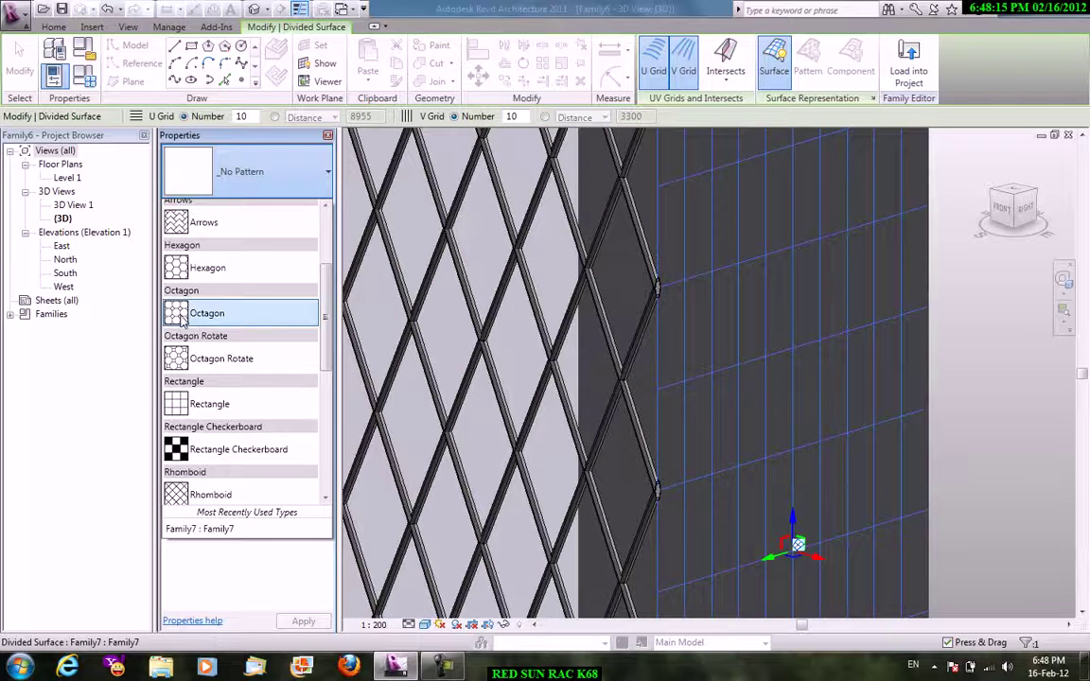
click(217, 313)
click(846, 353)
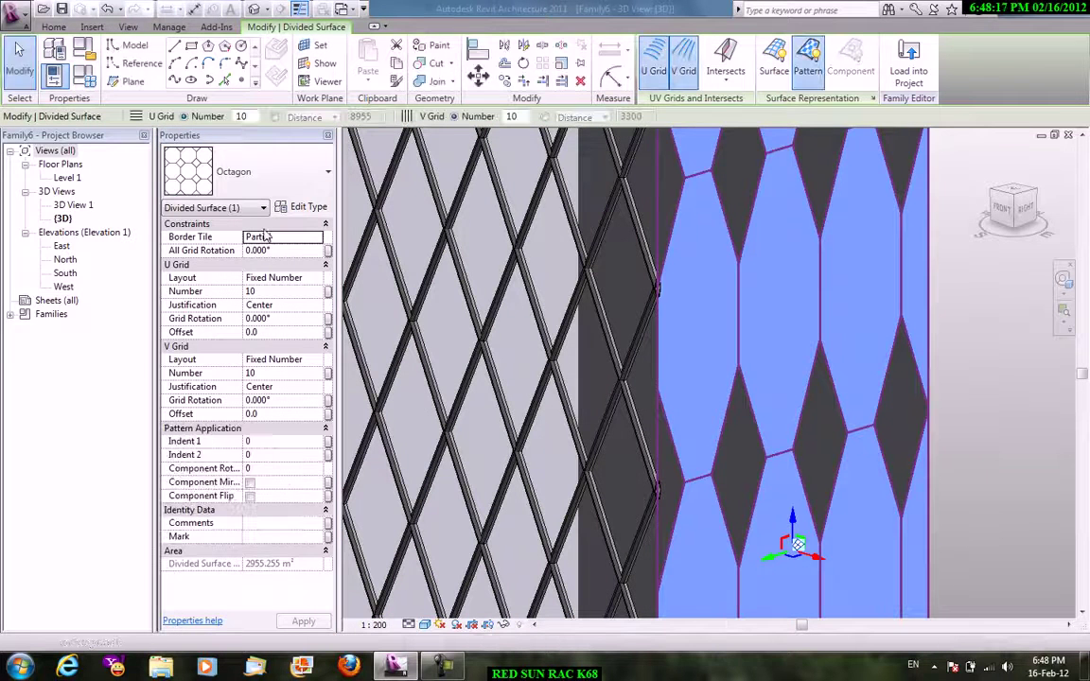
click(268, 180)
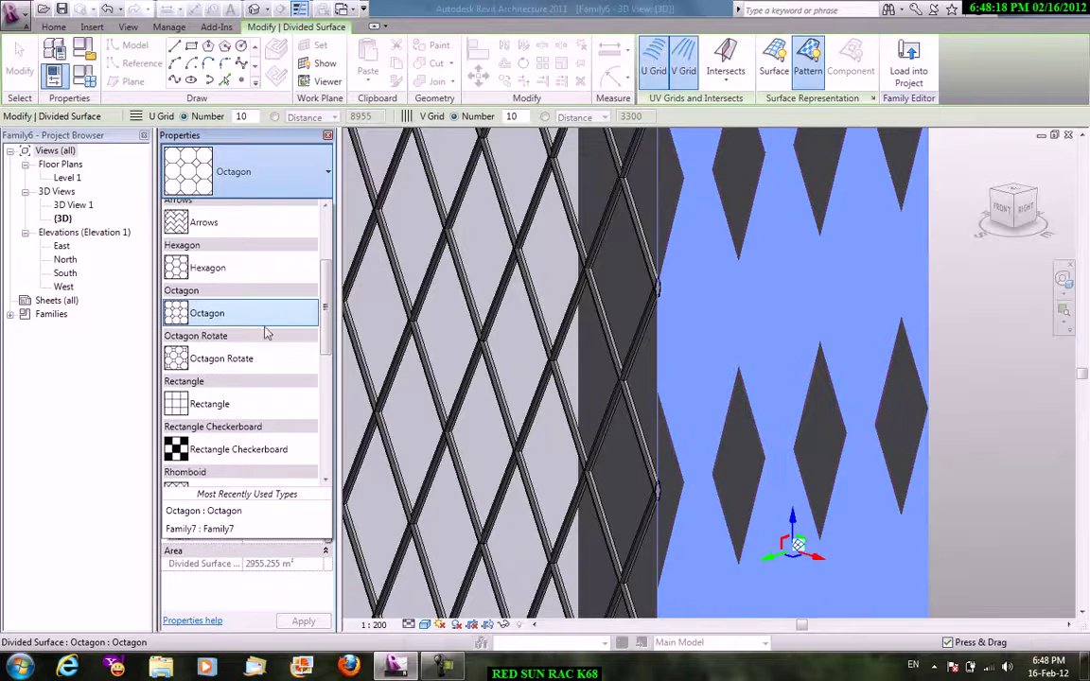
click(178, 360)
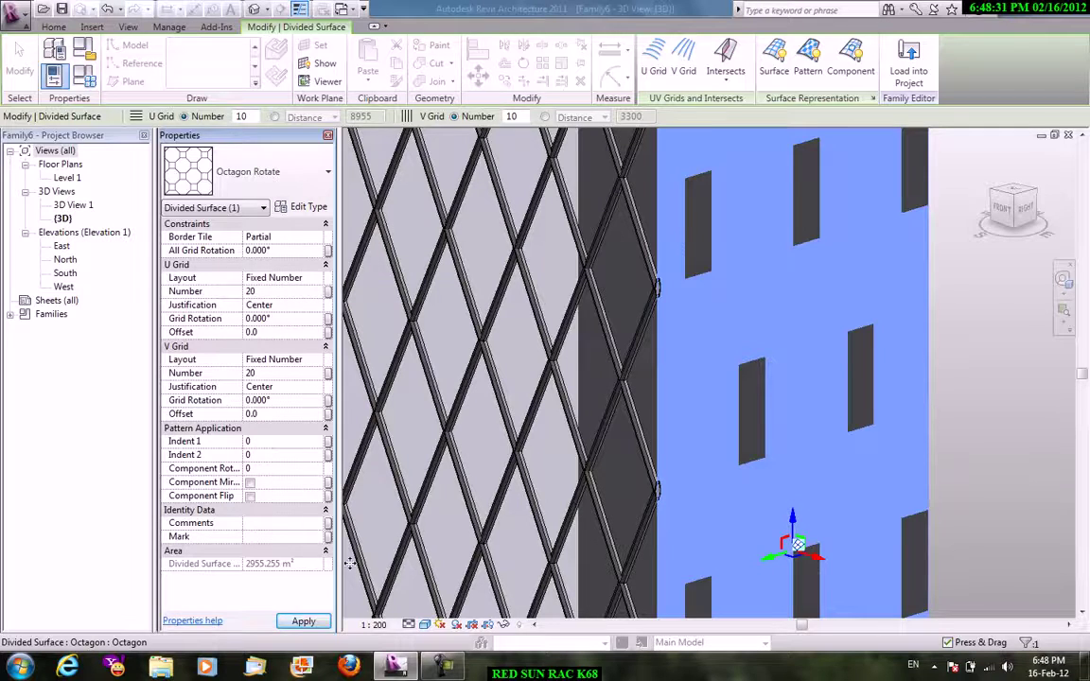
click(304, 620)
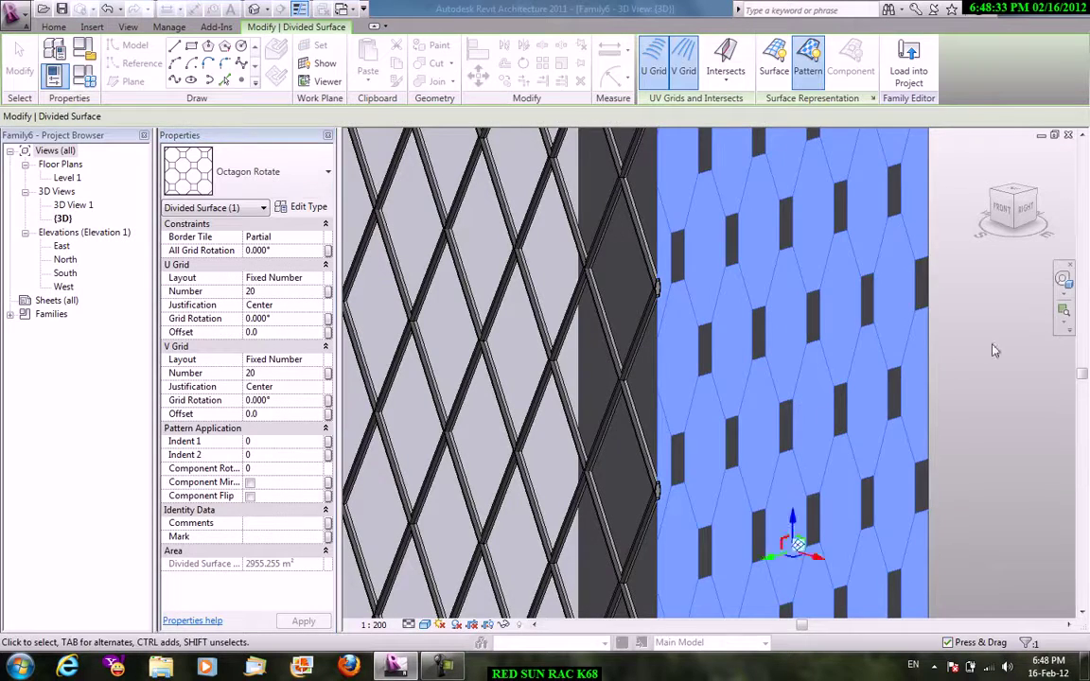
click(993, 350)
scroll(772, 364, down, 4)
mouse_move(772, 364)
shift+middle_down()
mouse_move(785, 375)
mouse_move(919, 340)
mouse_move(843, 377)
shift+middle_up()
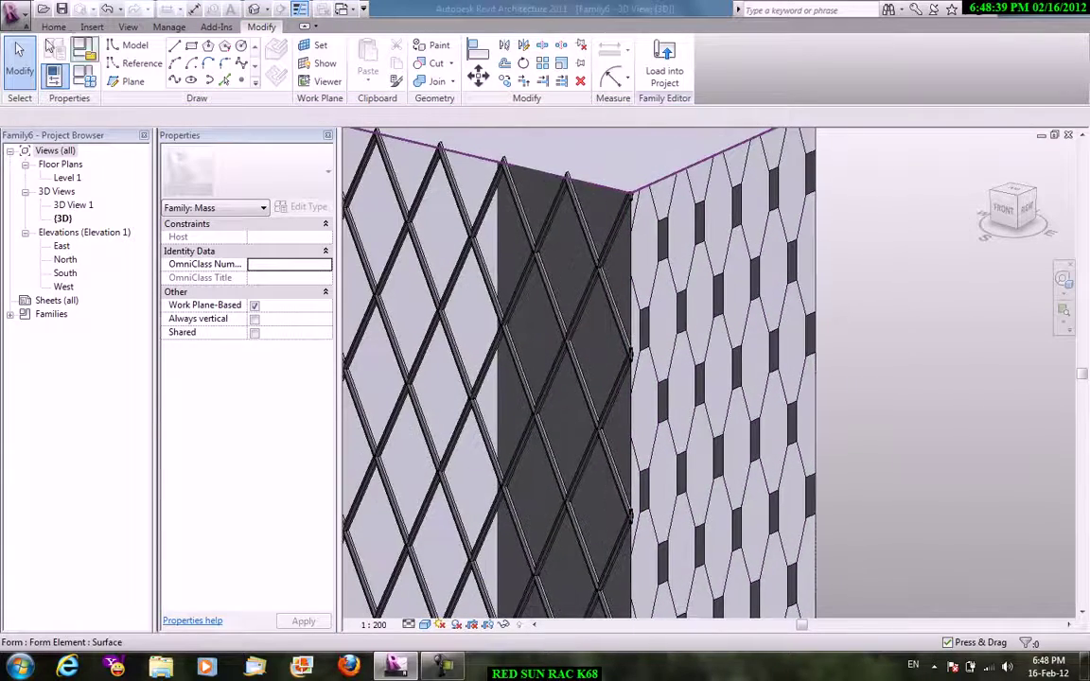
Create a new family from the Metric Curtain Panel Pattern Based.rft template.
click(23, 21)
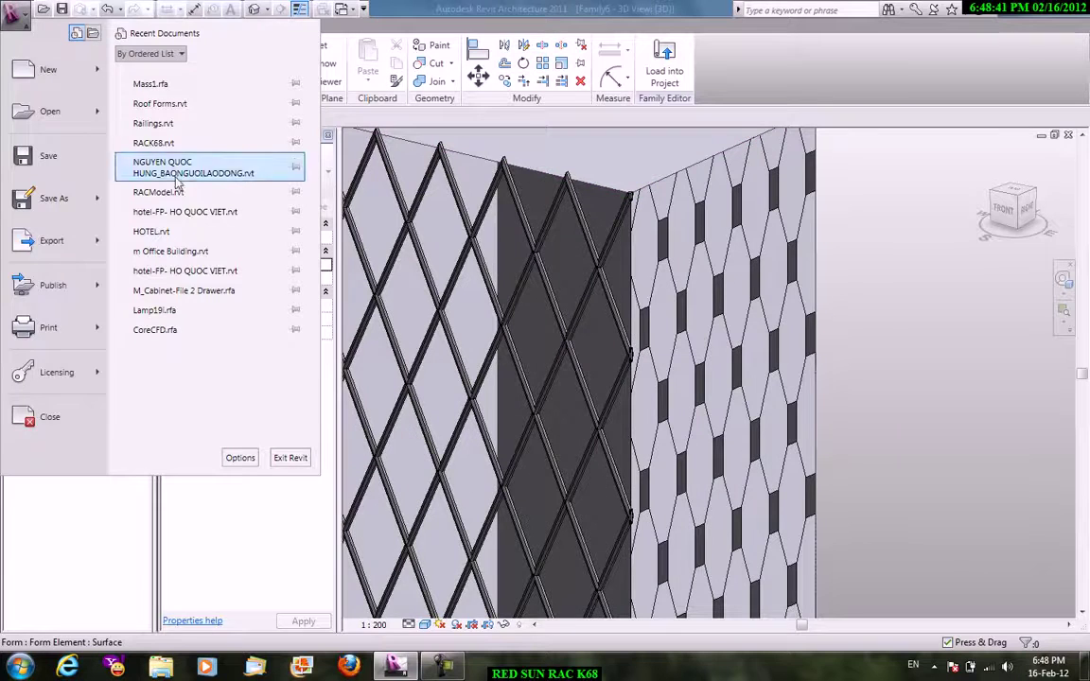
click(85, 70)
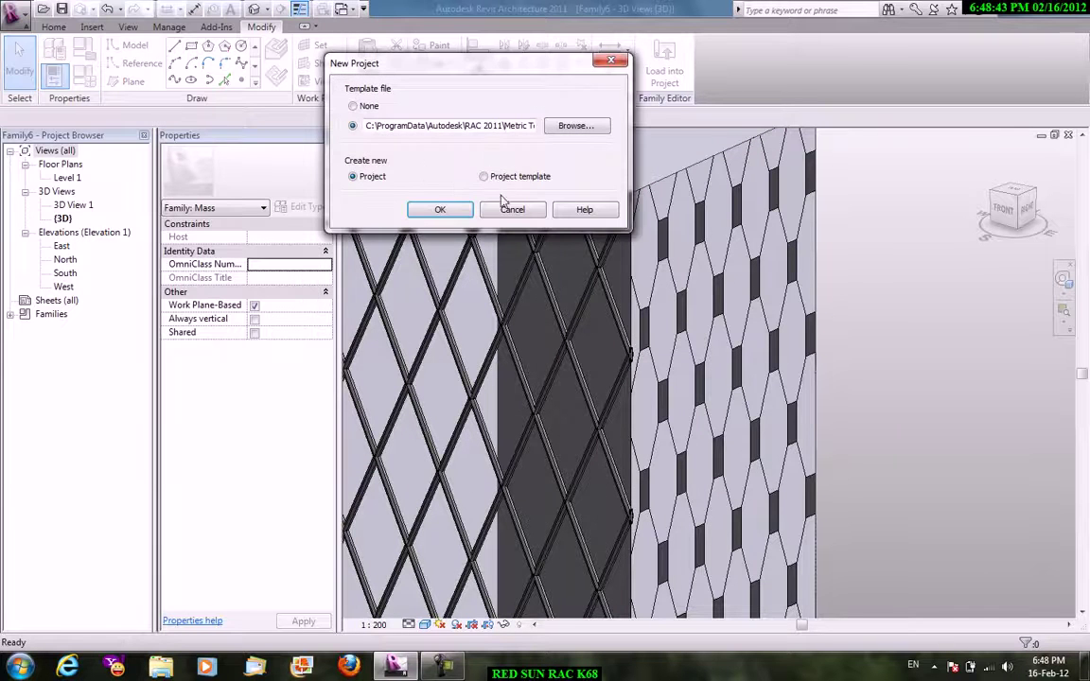
click(507, 207)
click(18, 19)
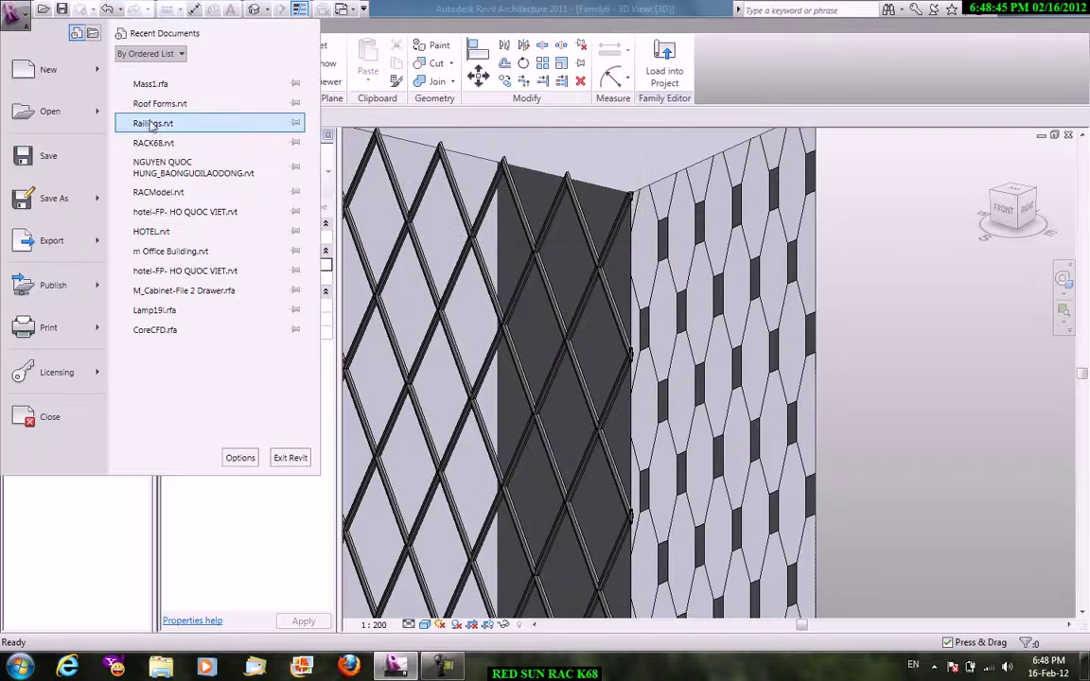
mouse_move(48, 69)
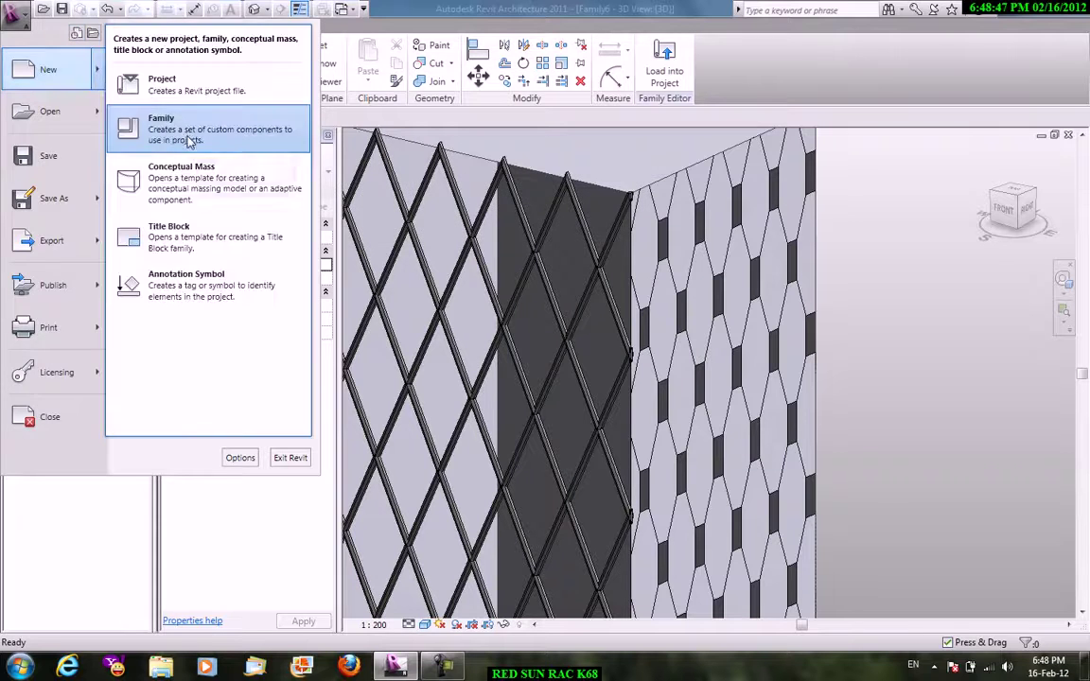
click(189, 140)
click(337, 257)
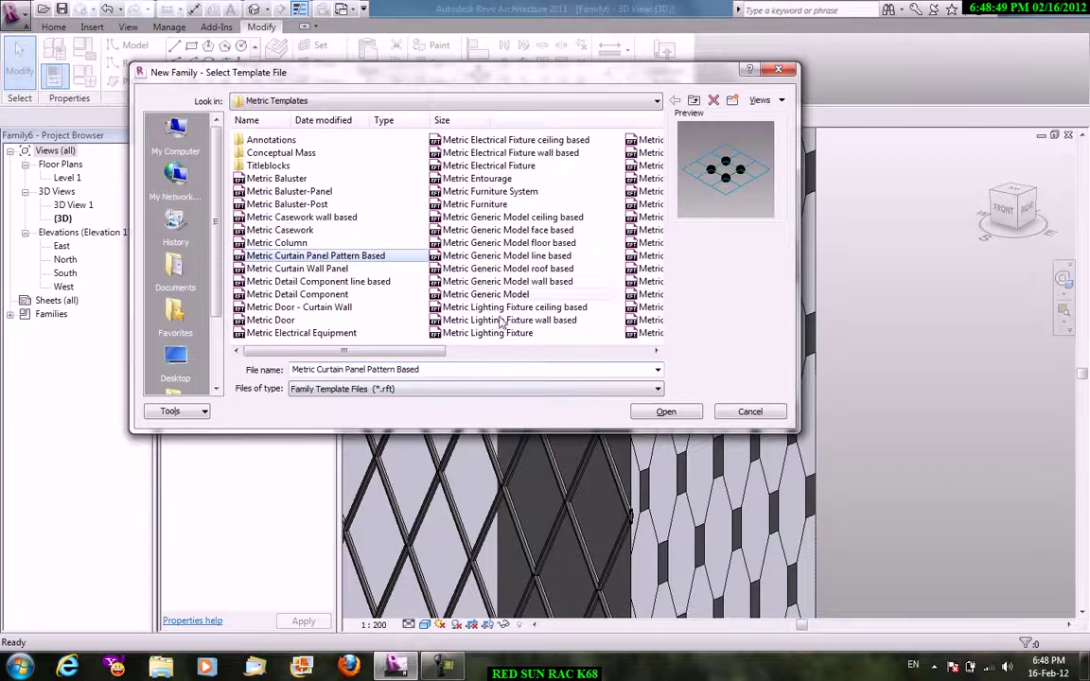
click(666, 412)
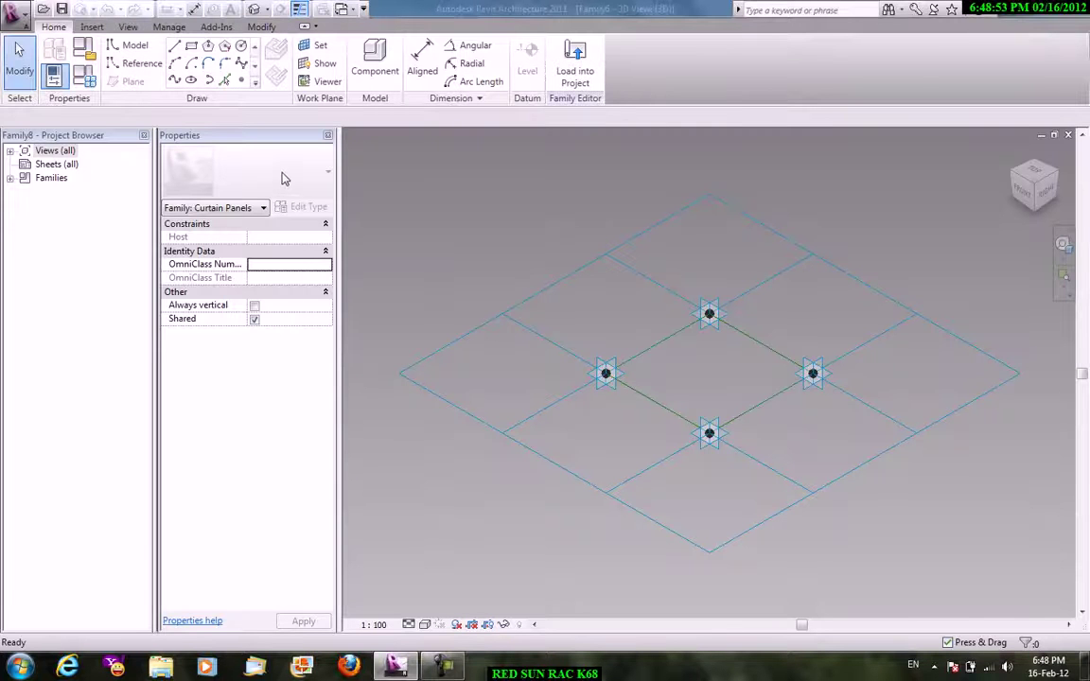
Switch Family8's tile pattern grid to Octagon Rotate and zoom in on its eight adaptive points.
click(479, 268)
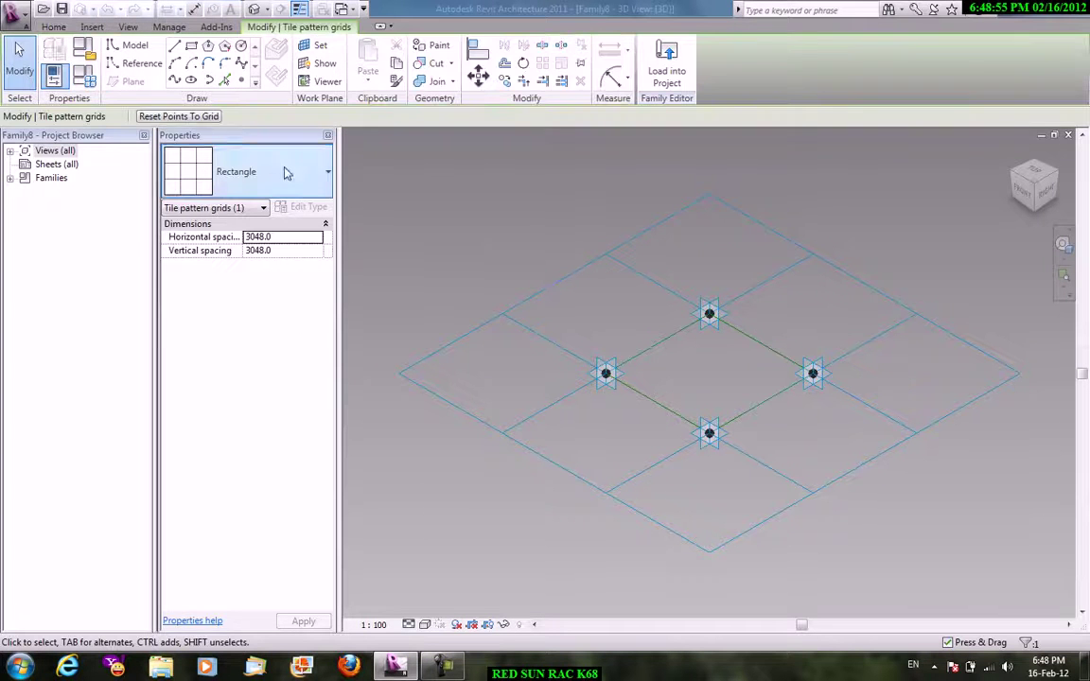
click(287, 173)
scroll(287, 403, down, 1)
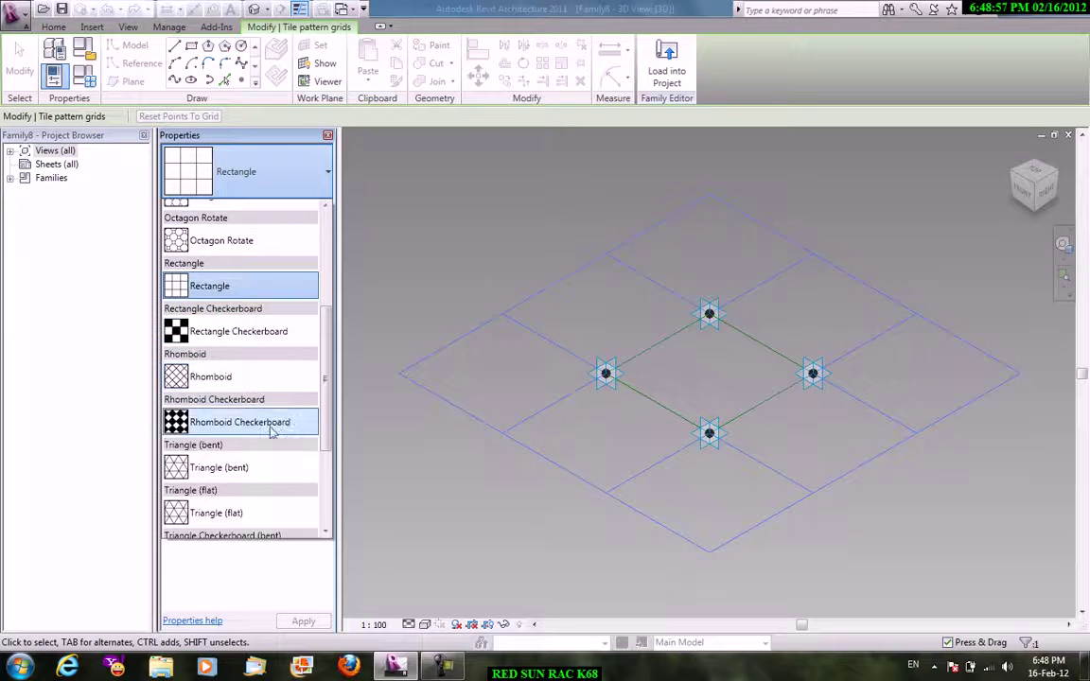
scroll(272, 436, down, 1)
scroll(284, 435, up, 2)
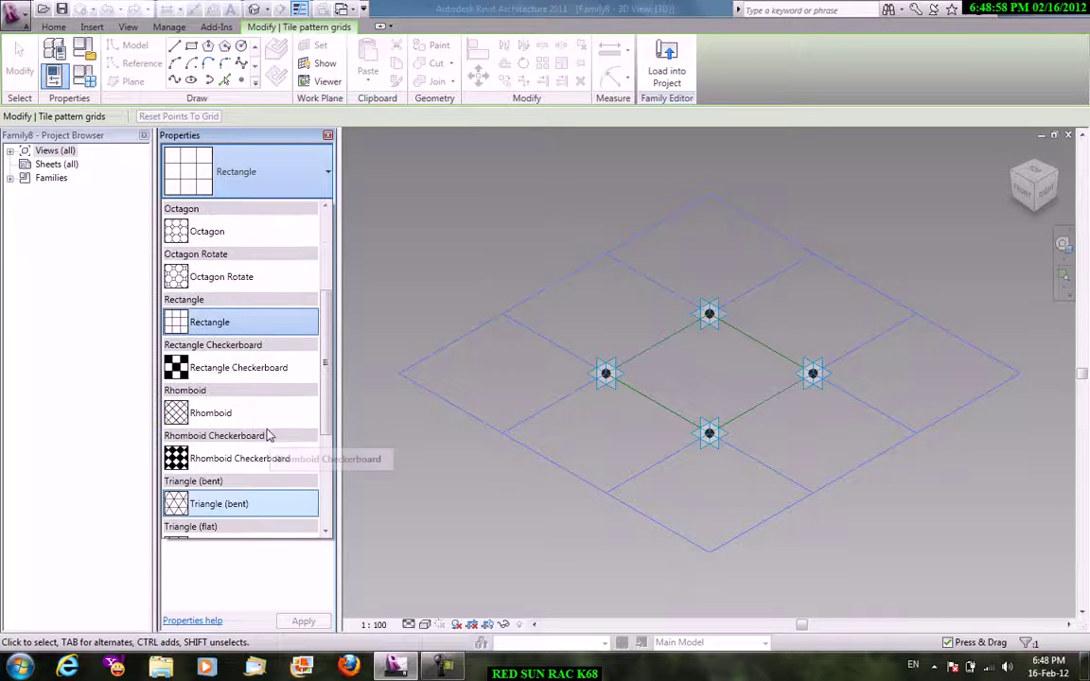
click(198, 284)
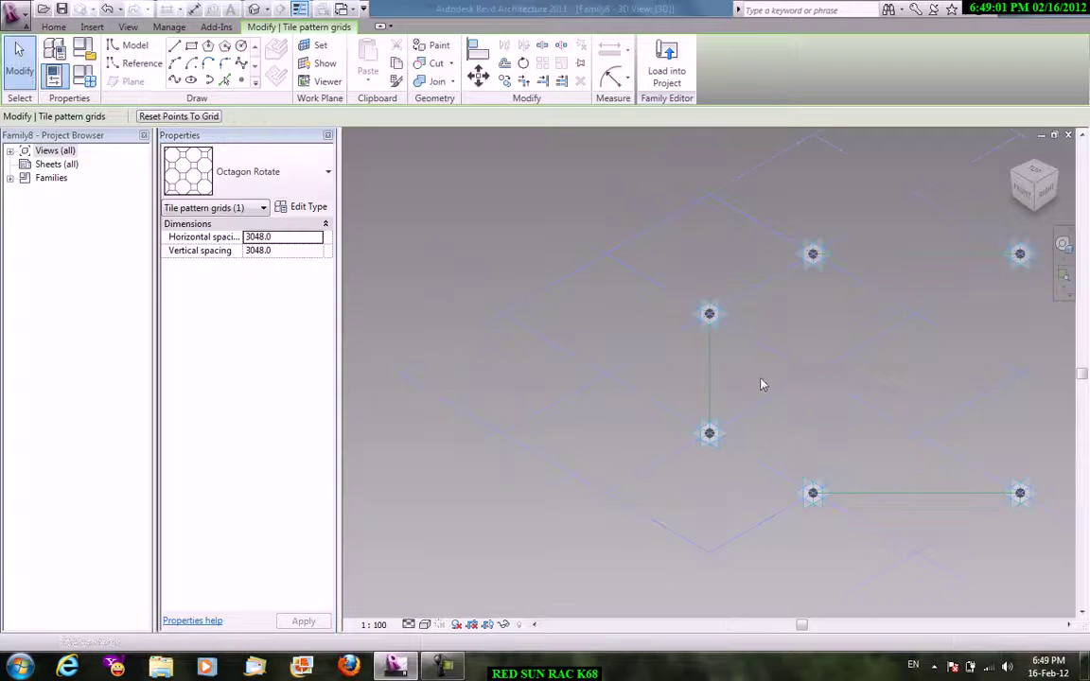
click(482, 212)
scroll(620, 284, up, 2)
scroll(647, 389, up, 2)
scroll(625, 511, up, 2)
scroll(587, 421, up, 3)
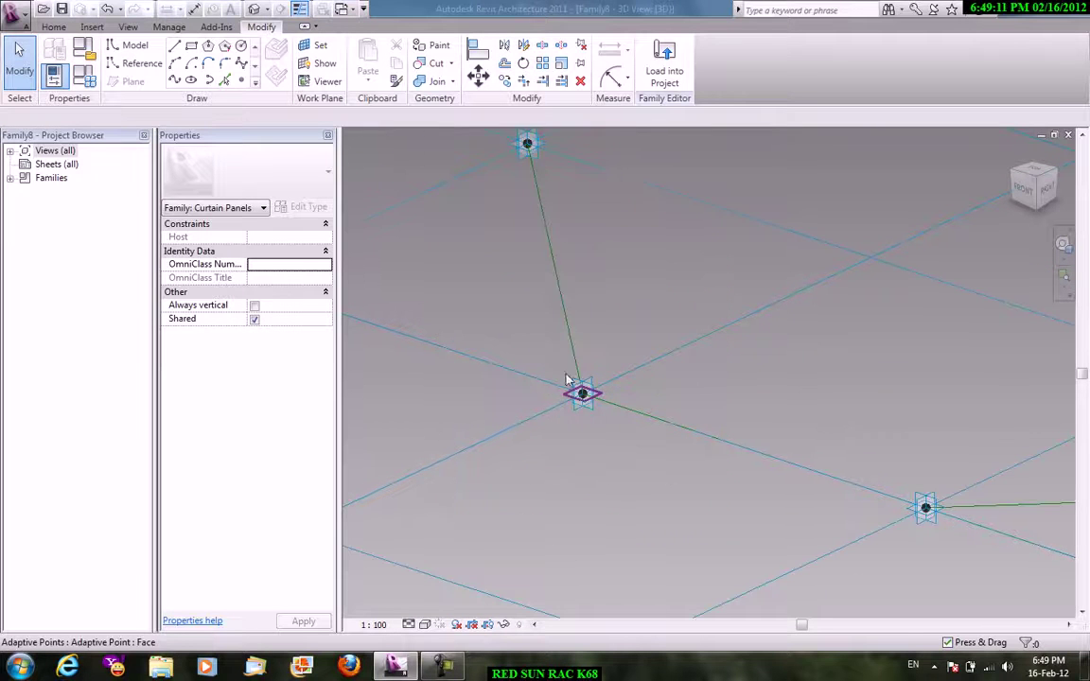
Draw a 6-sided polygon profile centred on an adaptive point of the octagon path.
click(582, 393)
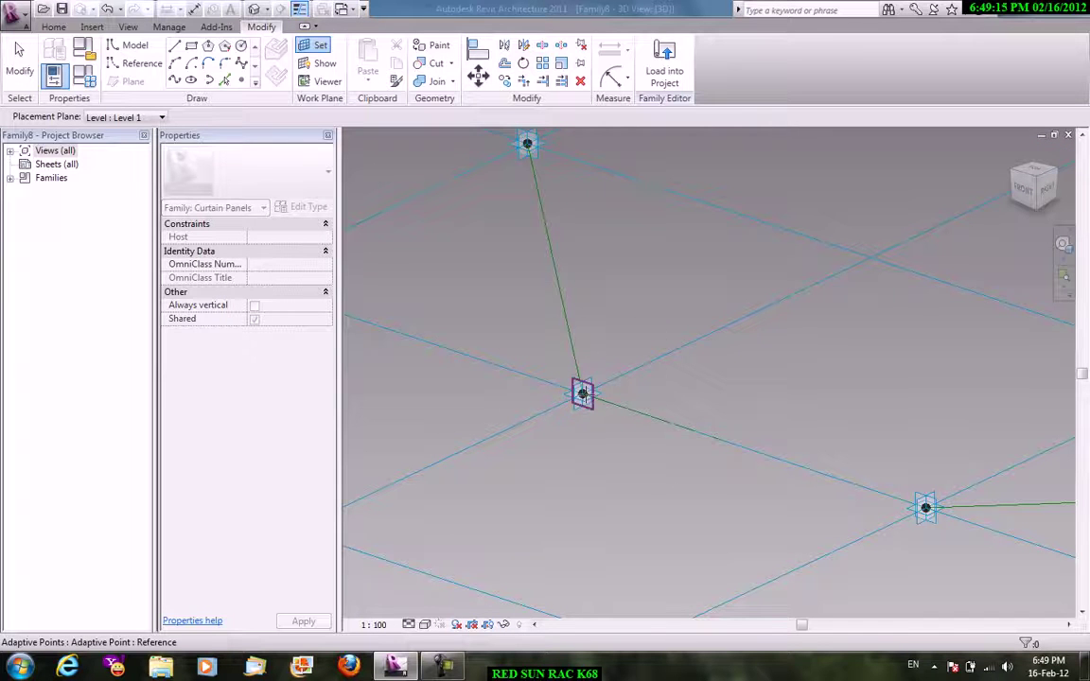
click(608, 290)
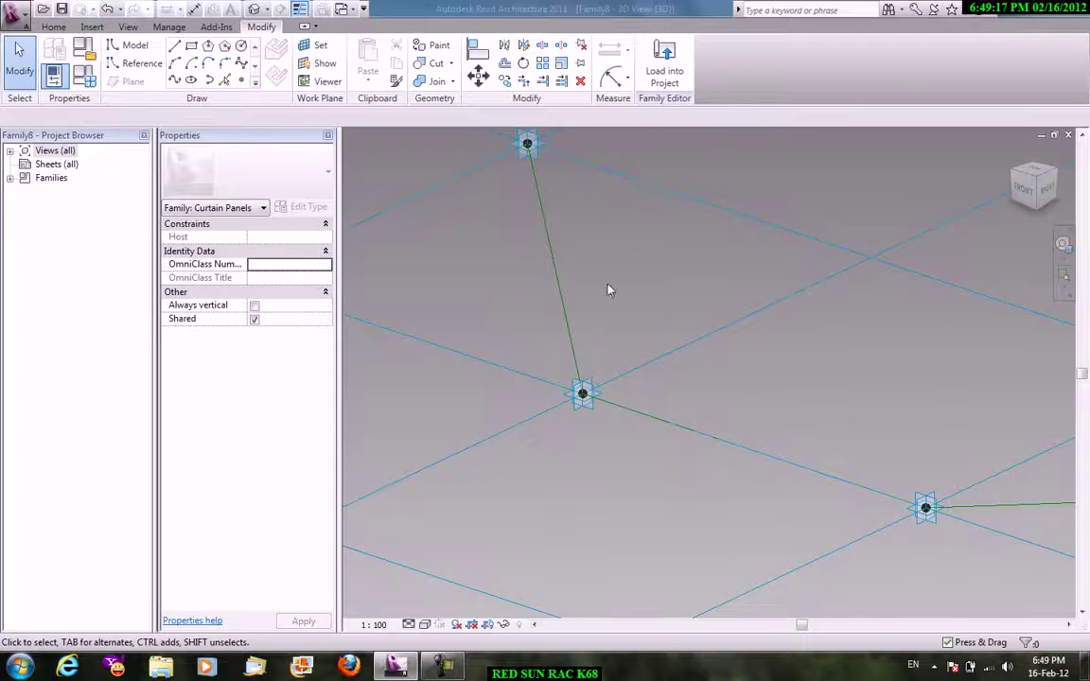
click(323, 64)
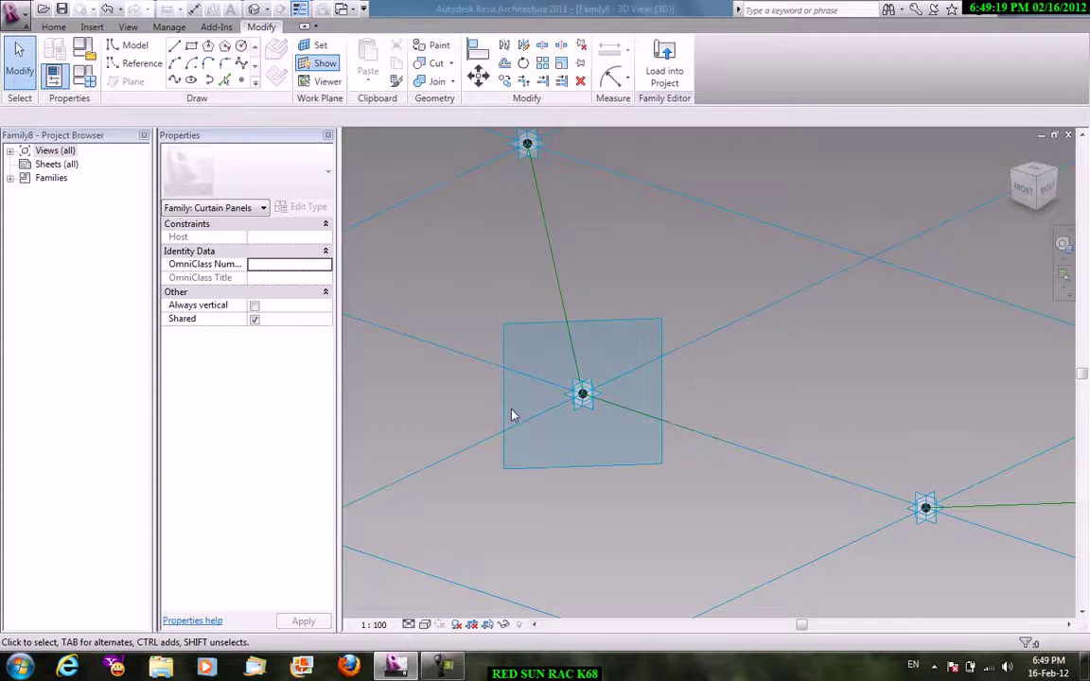
click(212, 52)
click(584, 394)
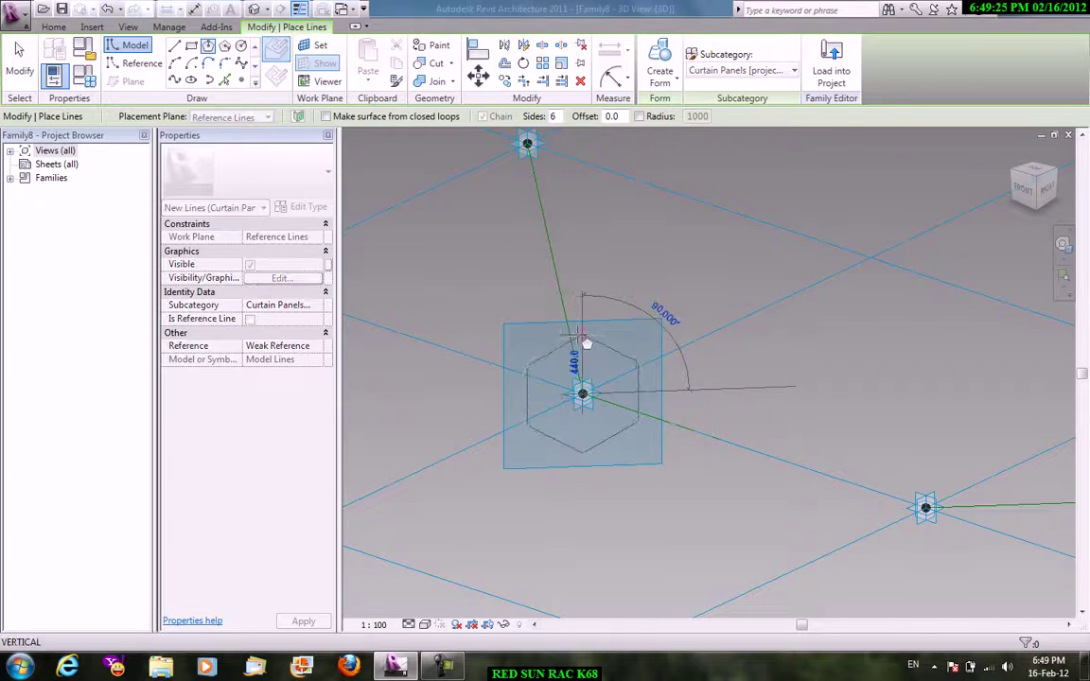
click(584, 339)
right_click(592, 269)
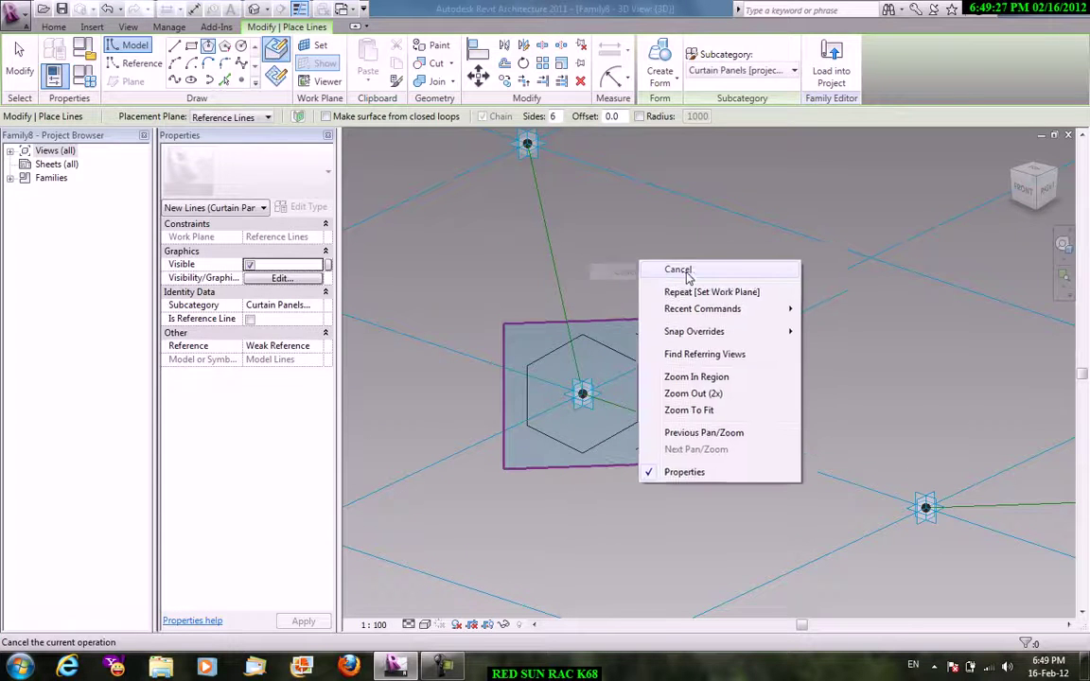
click(653, 269)
Select the hexagon profile and octagonal path and create a solid form from them.
click(567, 345)
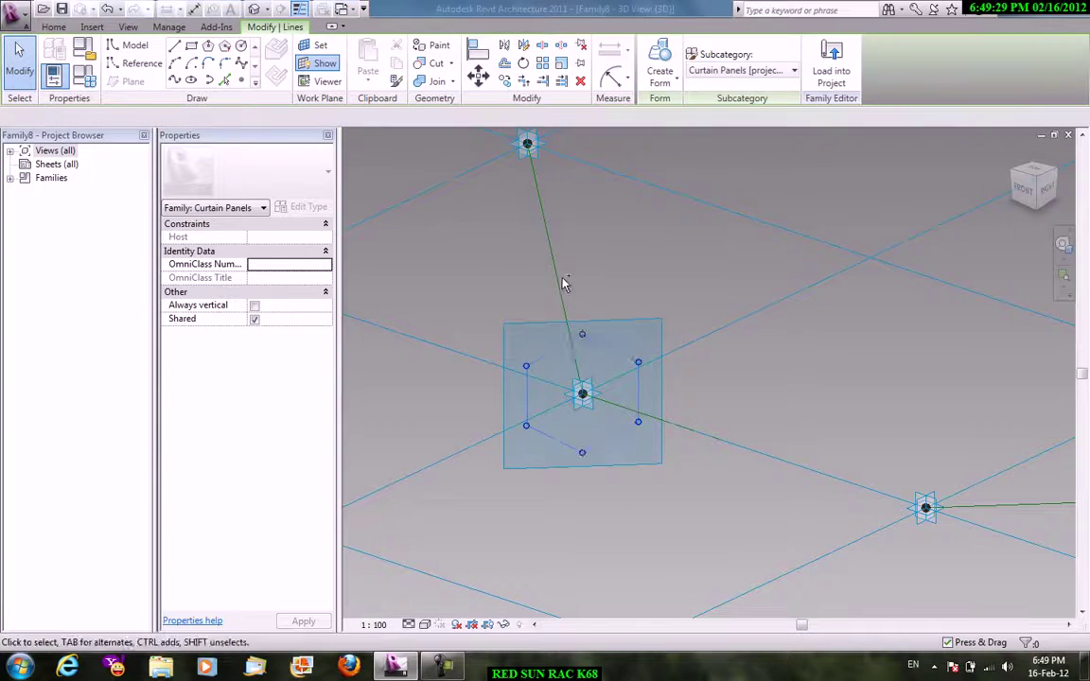
drag(560, 281, 823, 478)
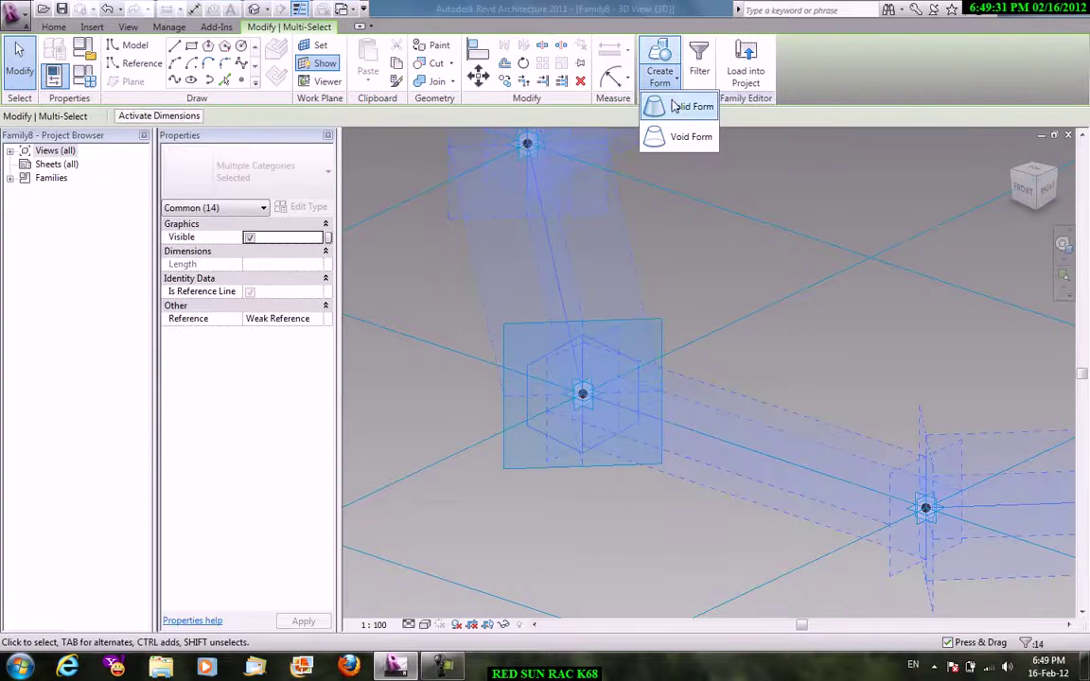
key(c)
key(f)
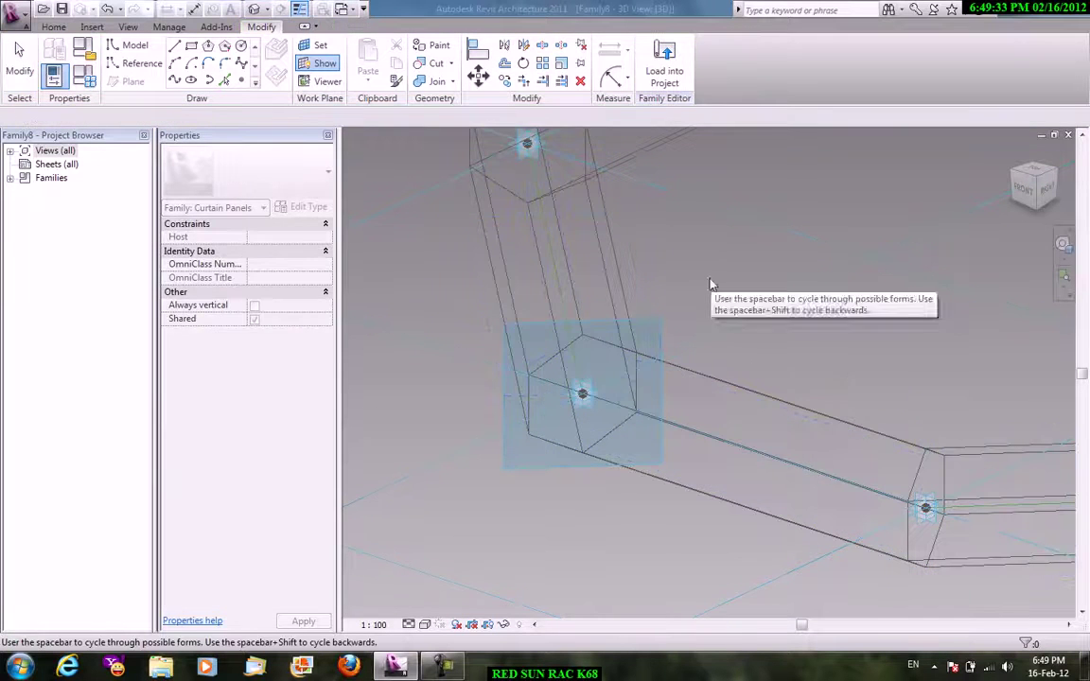
scroll(731, 289, down, 3)
shift+middle_drag(662, 382, 681, 398)
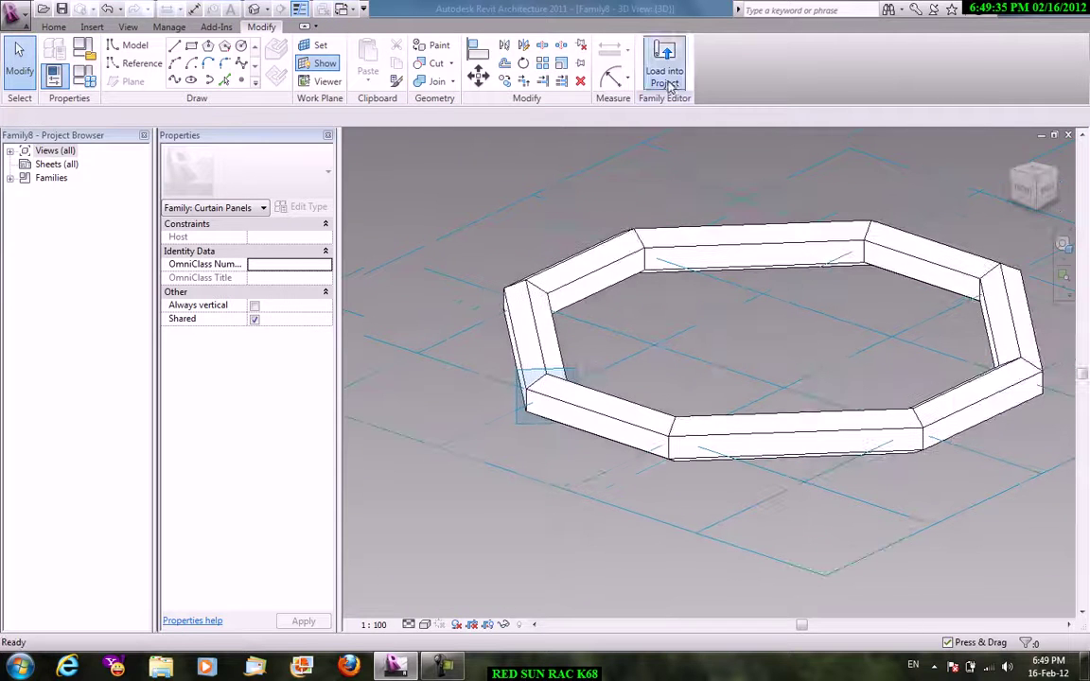
Load Family8 into Family6 and assign it as the hexagon-divided surface's panel type.
click(664, 71)
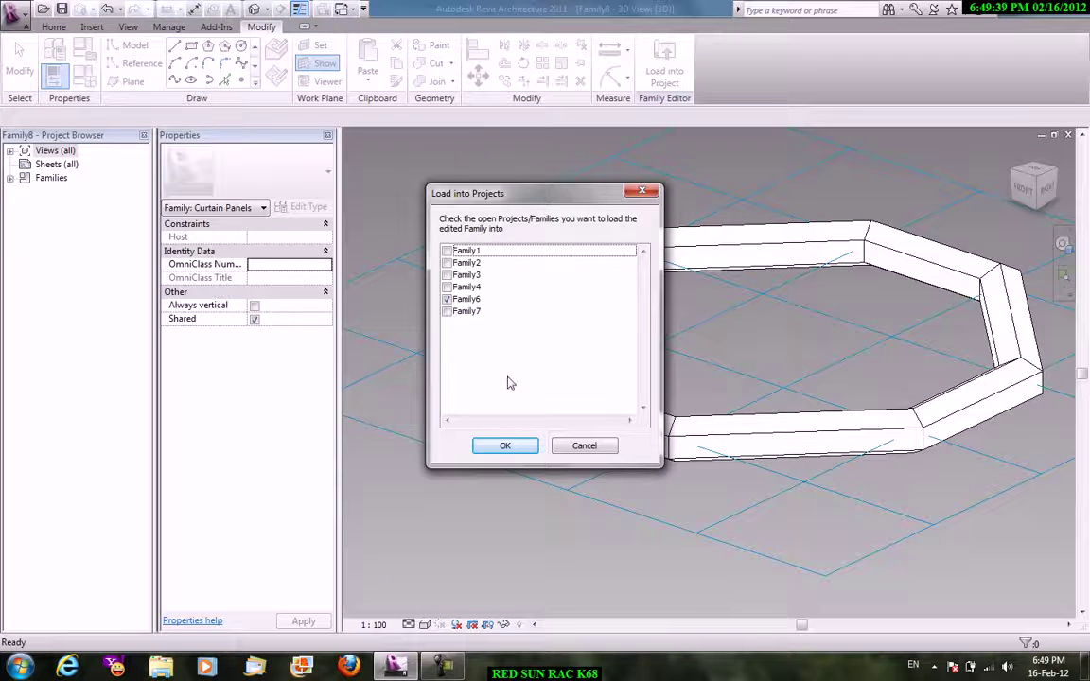
click(506, 446)
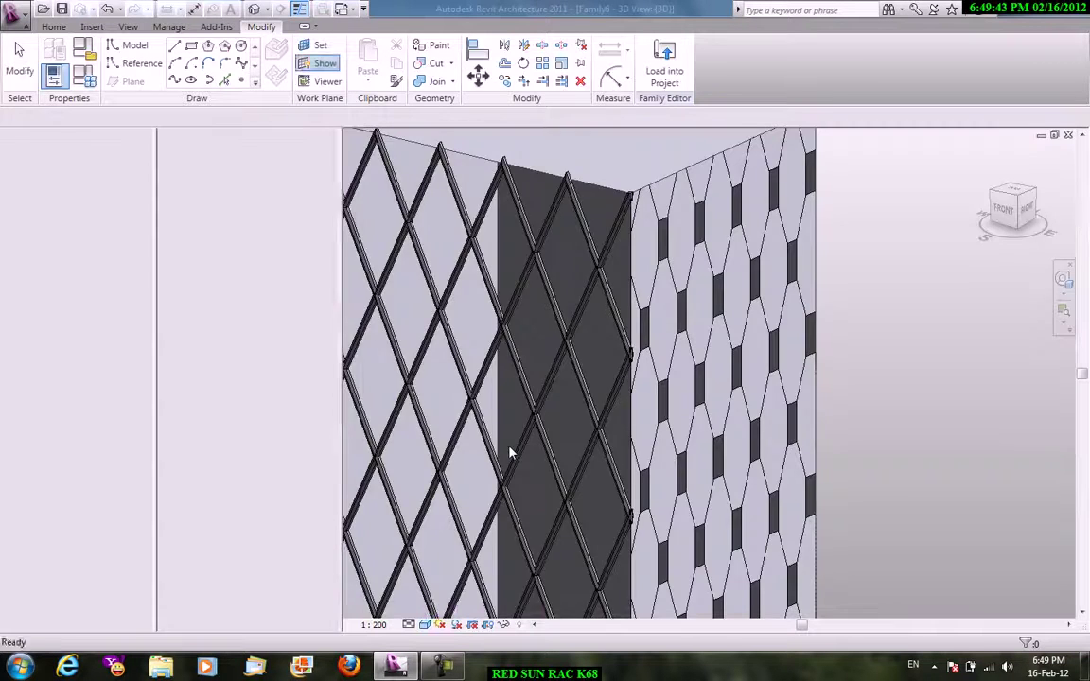
click(719, 268)
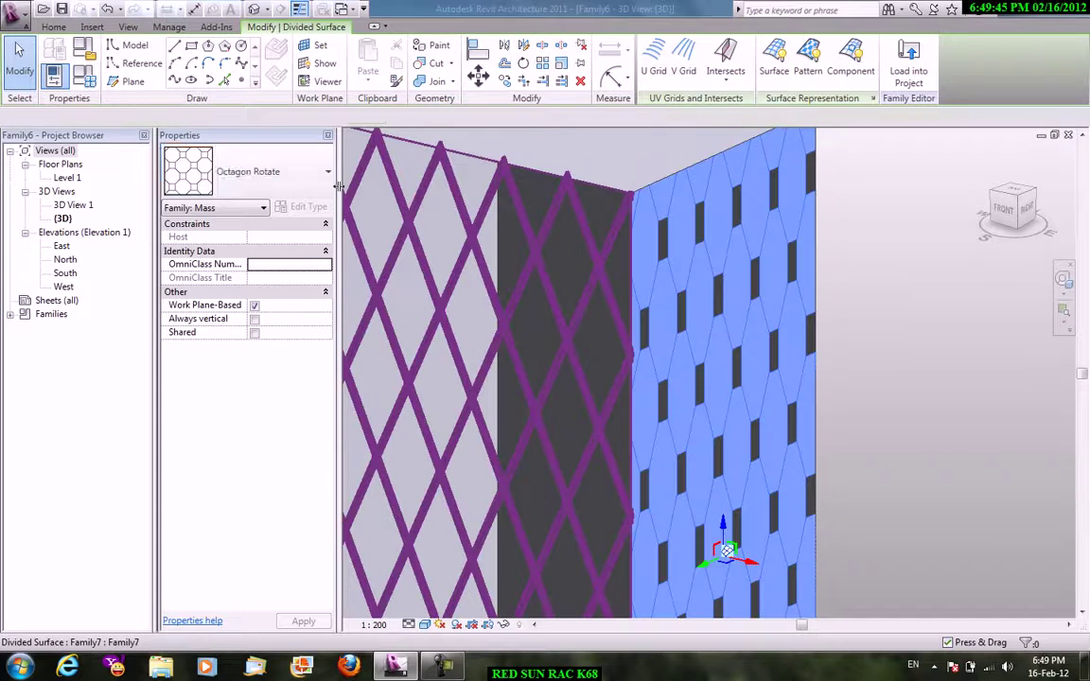
click(303, 181)
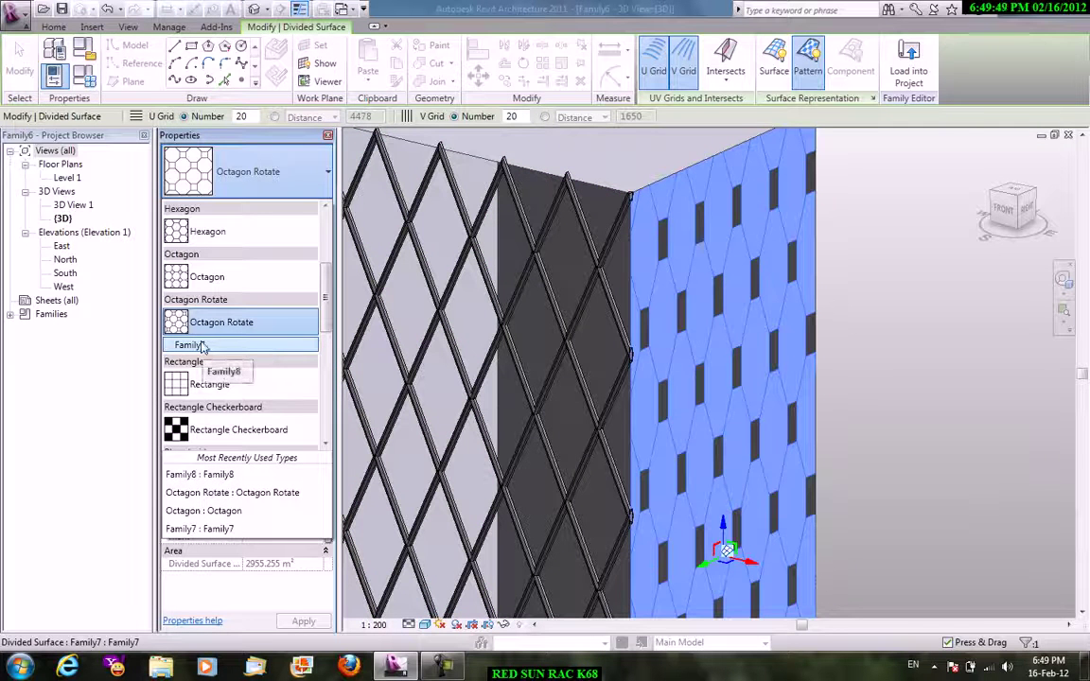
key(Return)
click(813, 304)
Orbit around the tower to review the octagonal frame panels beside the diamond lattice.
mouse_move(787, 308)
shift+middle_down()
mouse_move(820, 376)
mouse_move(729, 359)
mouse_move(932, 350)
mouse_move(843, 258)
mouse_move(805, 301)
mouse_move(879, 413)
mouse_move(858, 372)
shift+middle_up()
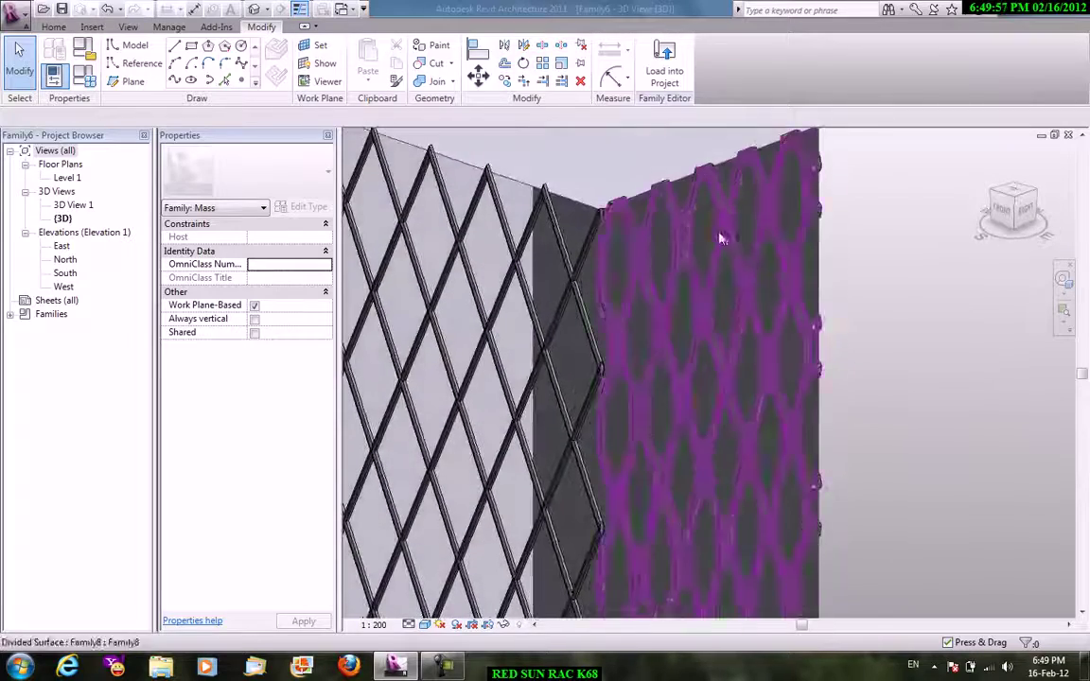
scroll(711, 235, up, 2)
scroll(829, 396, down, 3)
mouse_move(829, 395)
shift+middle_down()
mouse_move(963, 405)
mouse_move(876, 388)
mouse_move(803, 340)
mouse_move(886, 336)
mouse_move(822, 304)
shift+middle_up()
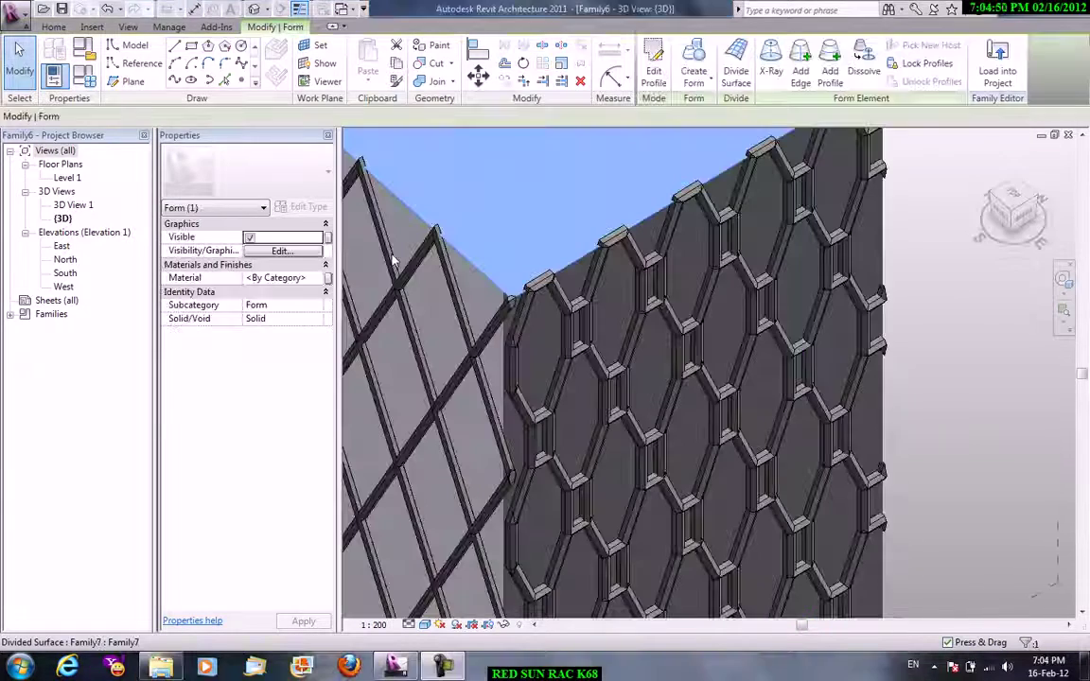
scroll(662, 379, down, 2)
mouse_move(662, 379)
shift+middle_down()
mouse_move(851, 360)
mouse_move(627, 347)
shift+middle_up()
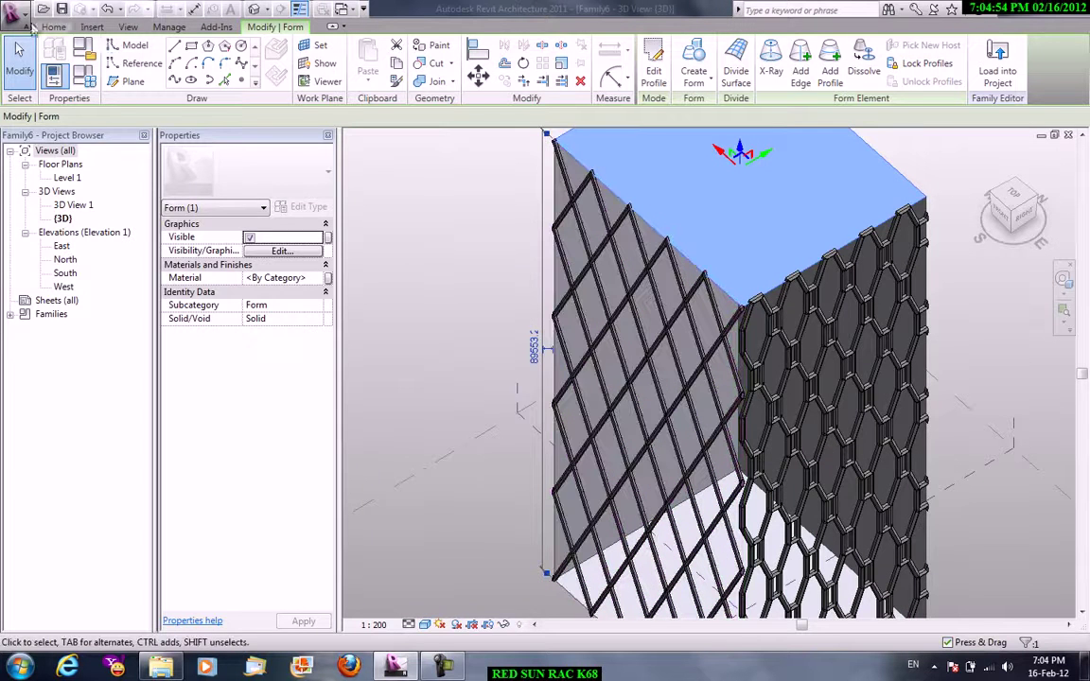
click(28, 21)
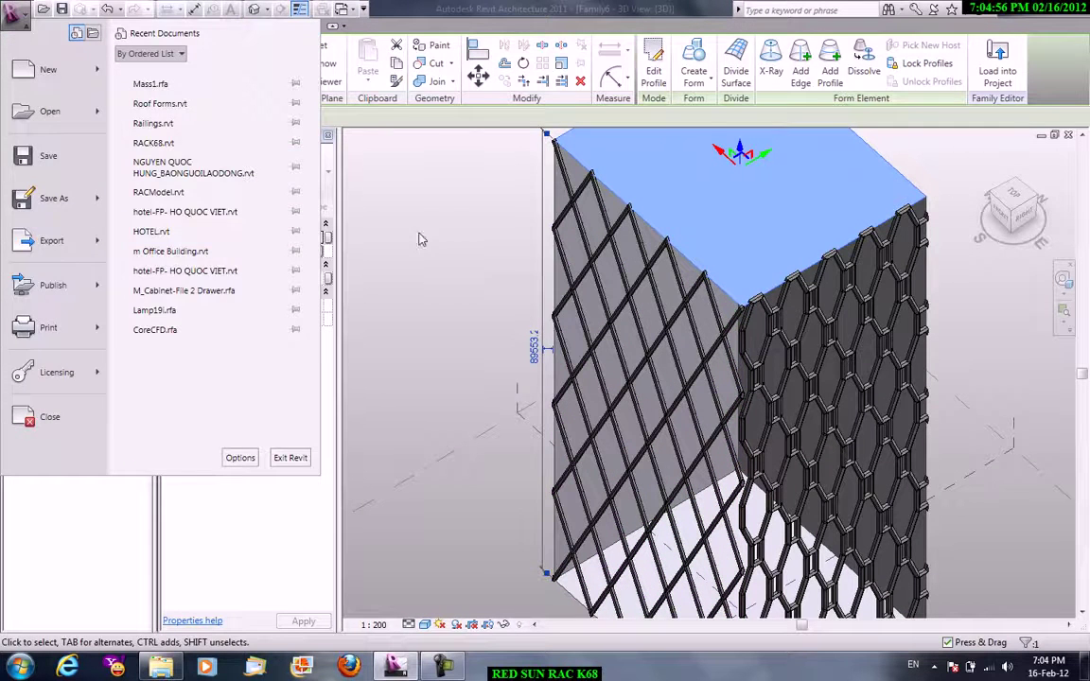
Close Family6, Family8, Family7 and Family4 without saving changes.
click(421, 239)
click(14, 17)
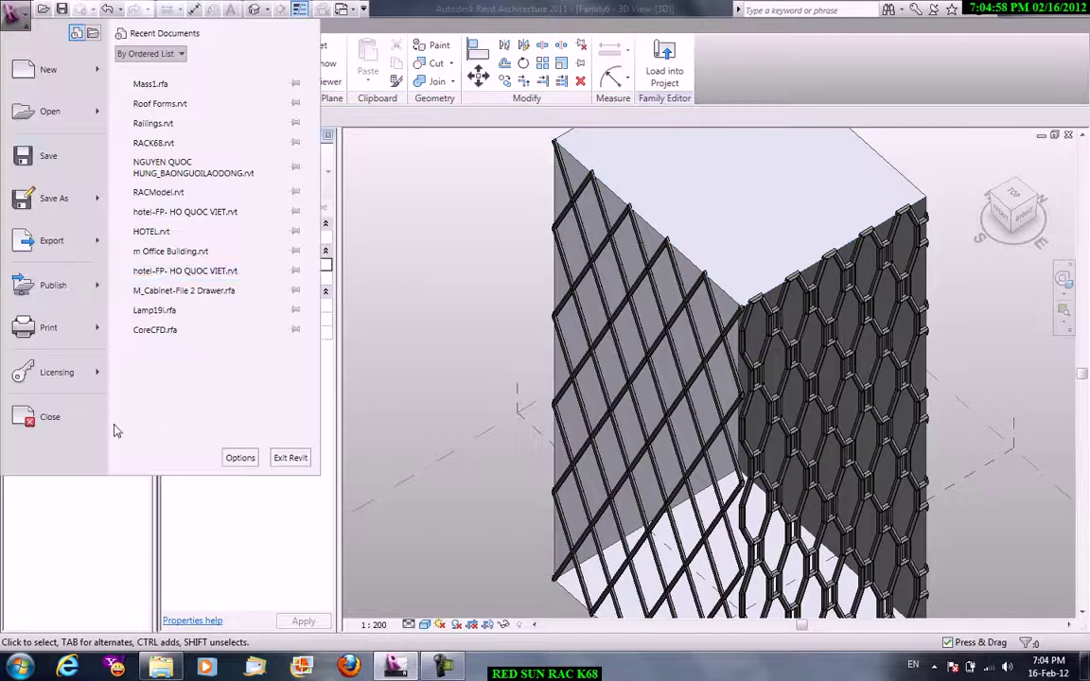
click(78, 416)
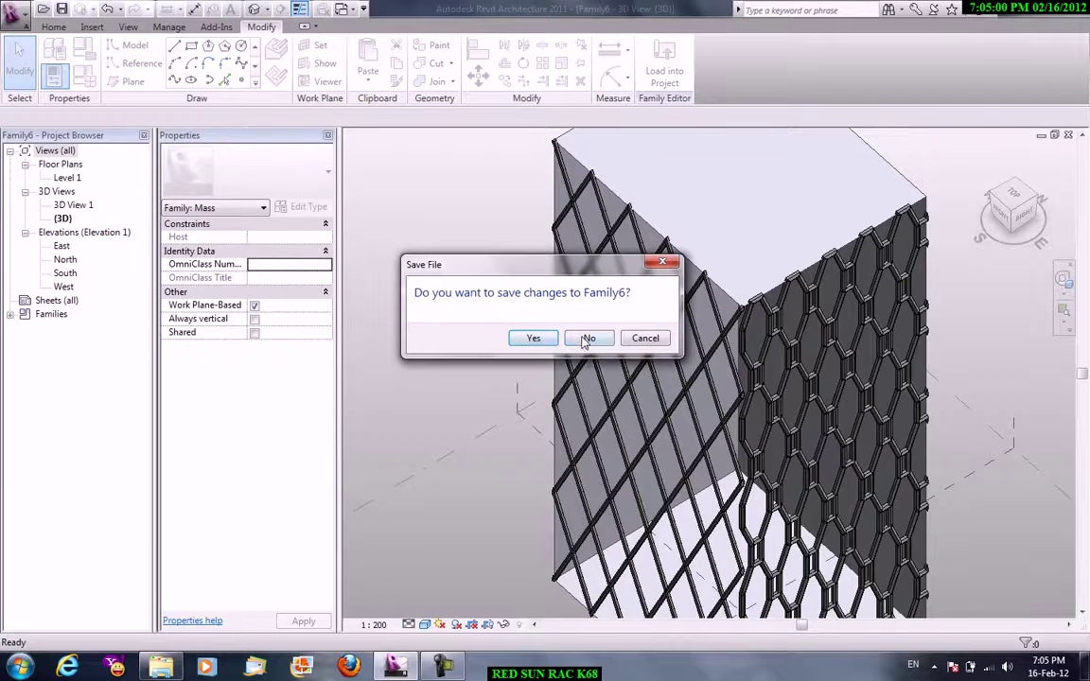
click(586, 337)
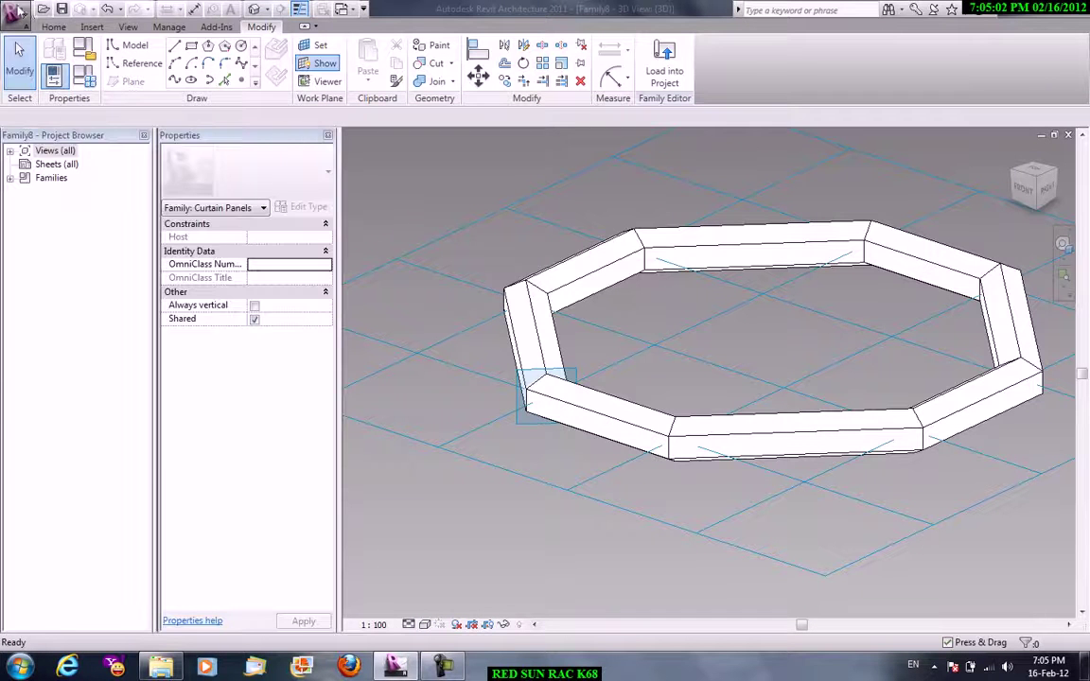
click(18, 10)
click(75, 424)
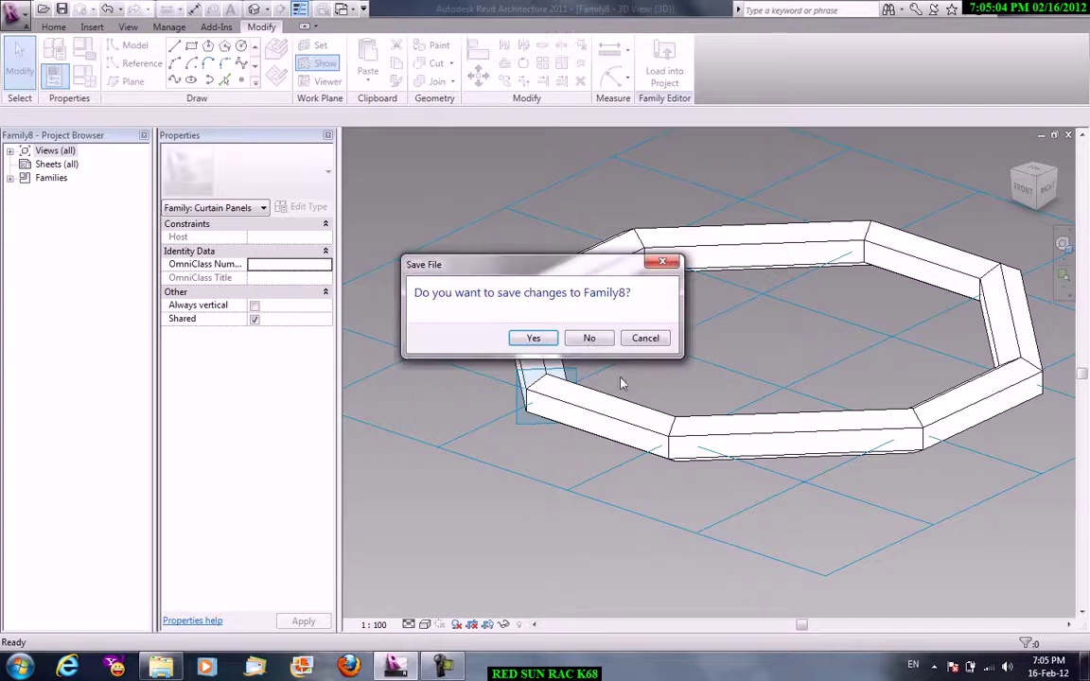
click(587, 337)
click(18, 10)
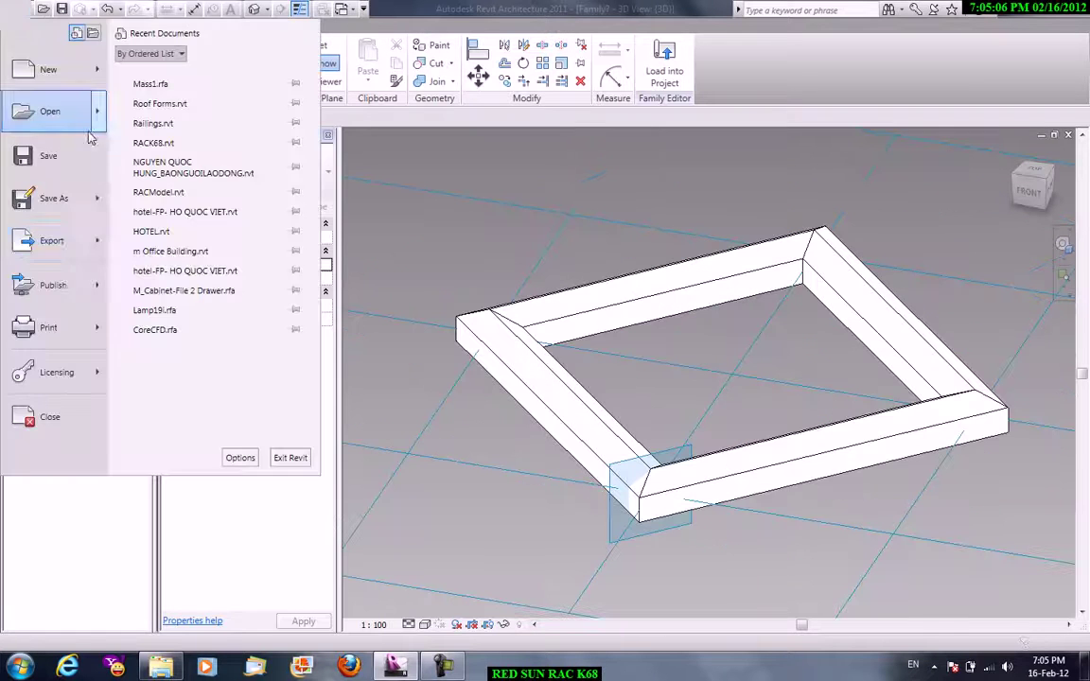
click(49, 416)
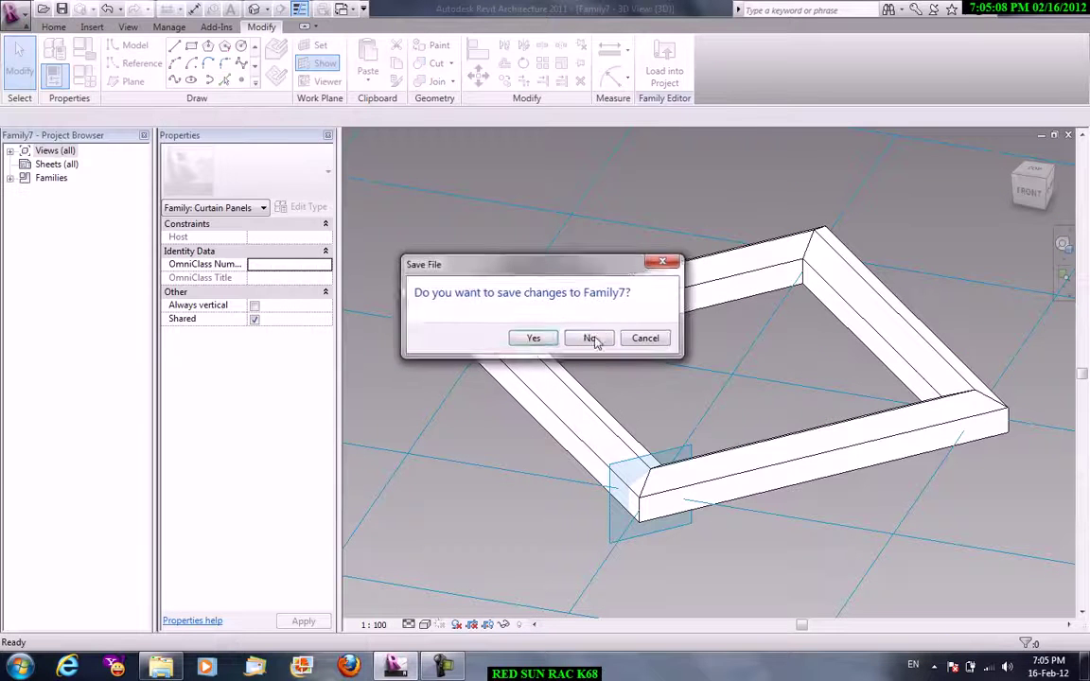
click(587, 338)
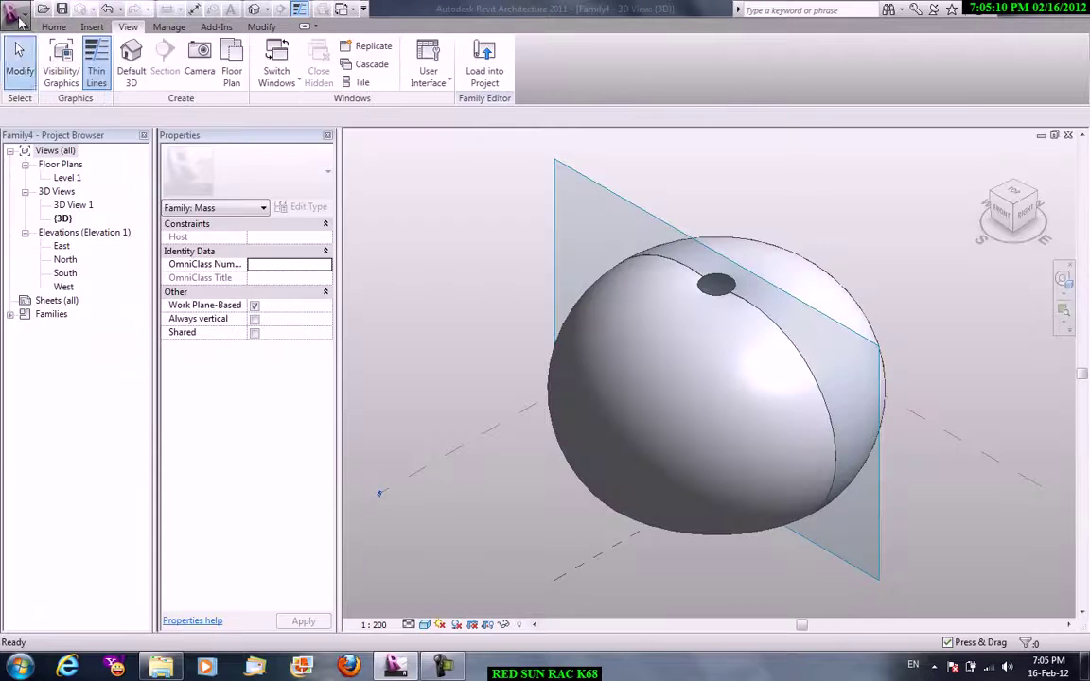
click(18, 10)
click(83, 426)
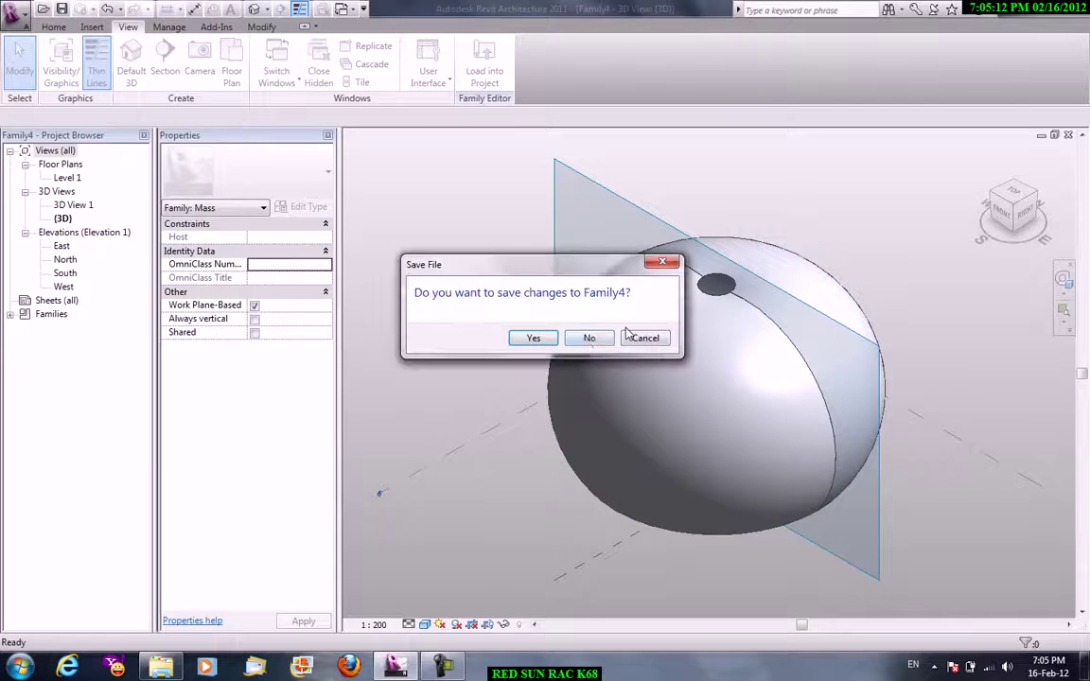
click(587, 338)
Close Family3, Family2 and Family1 without saving, then open RACModel.rvt from Recent Documents.
click(18, 10)
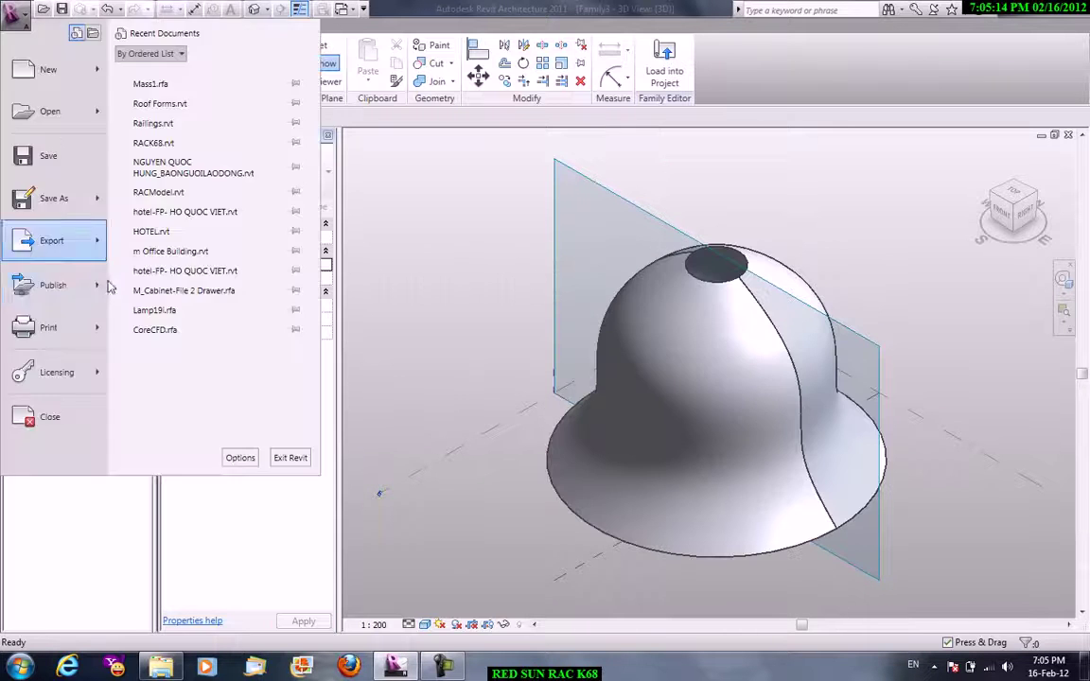
click(49, 416)
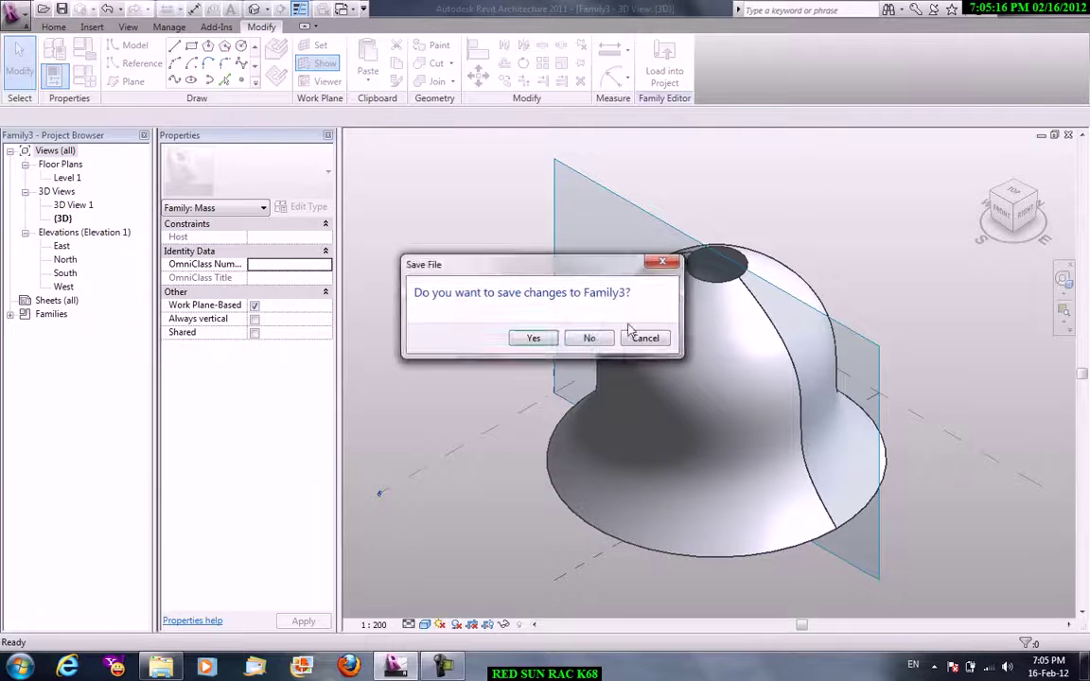
click(588, 337)
click(18, 11)
click(88, 414)
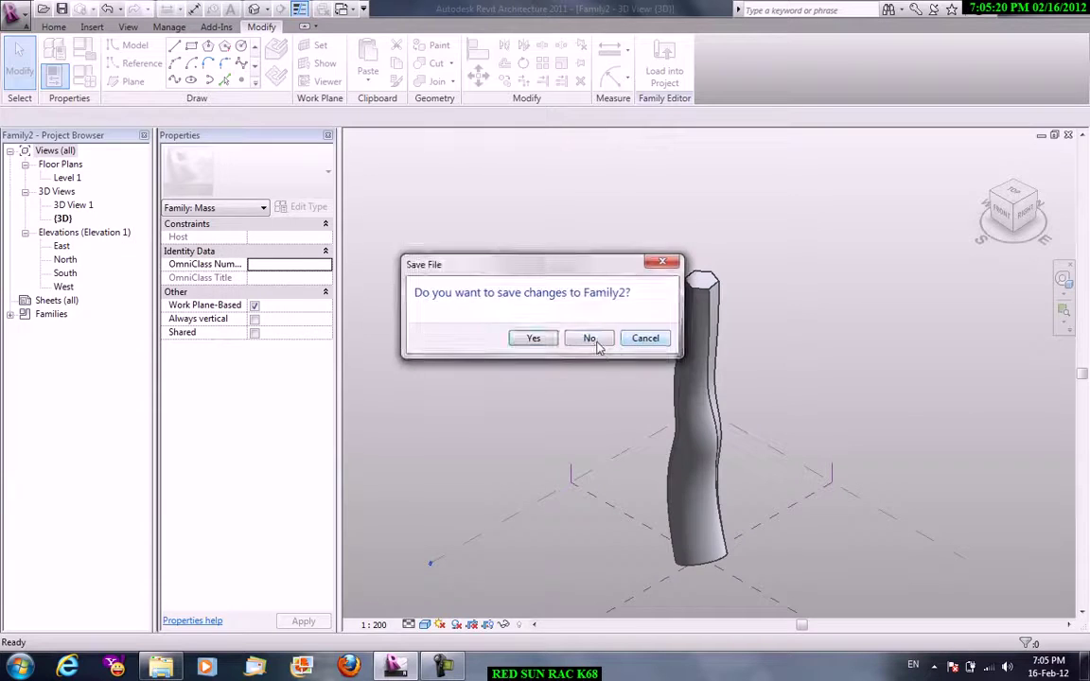
click(588, 337)
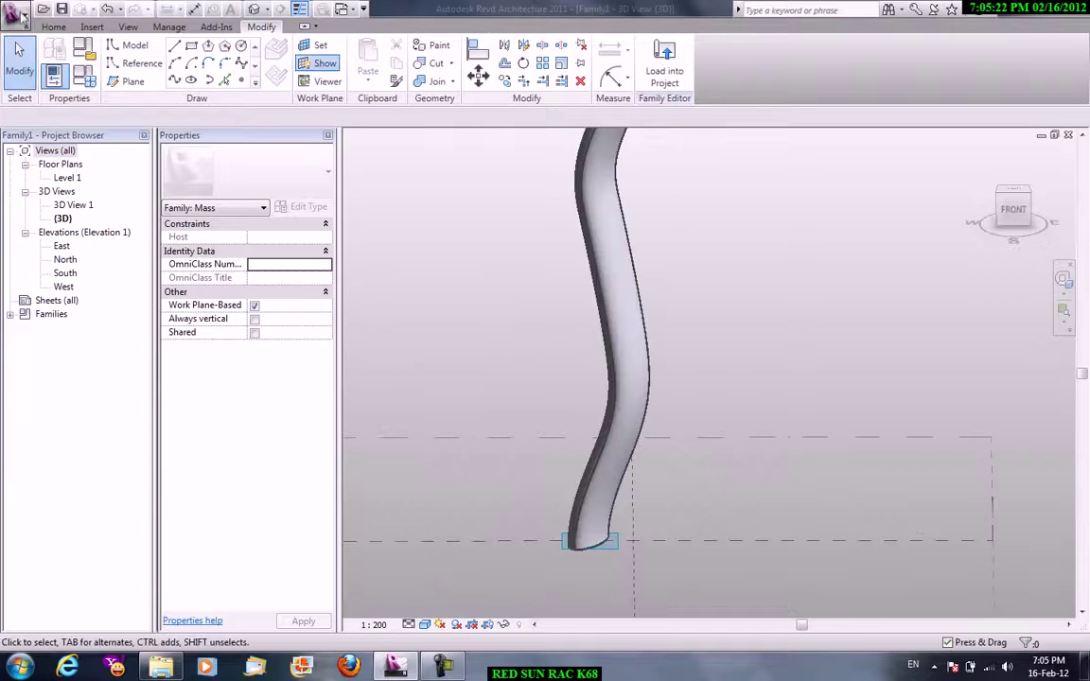
click(18, 10)
click(66, 422)
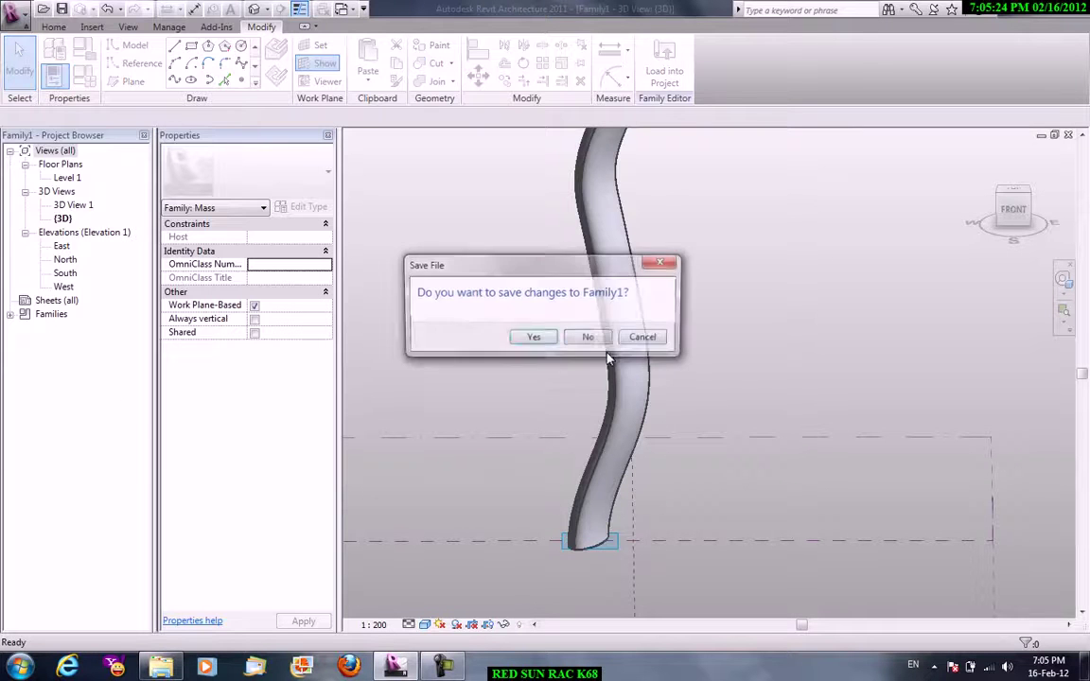
click(589, 338)
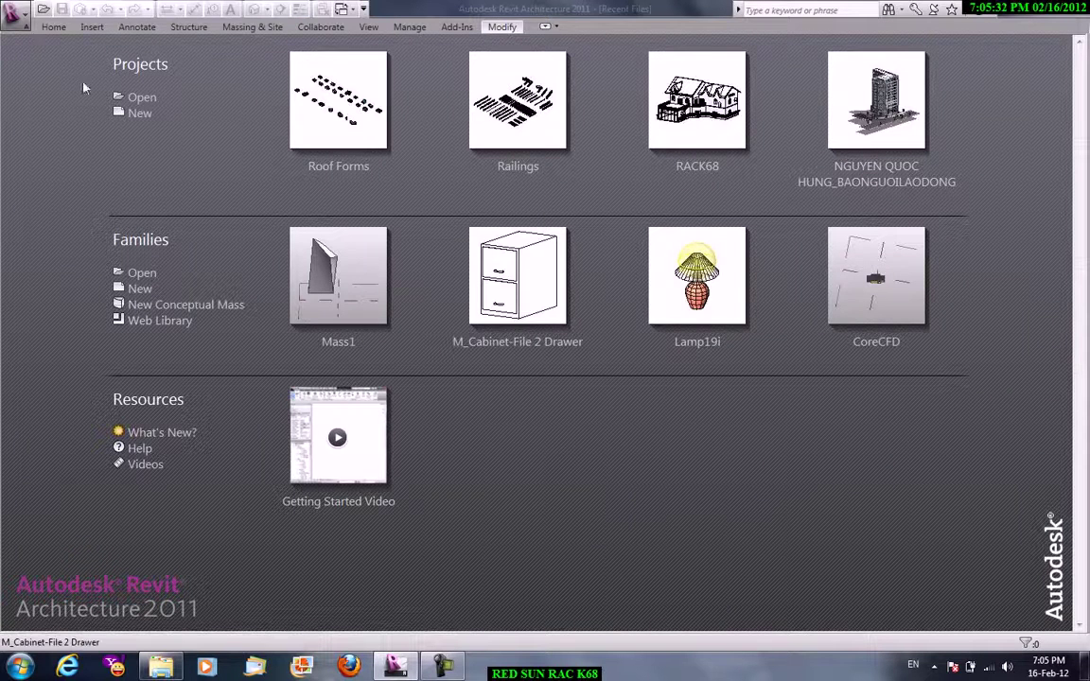
click(14, 11)
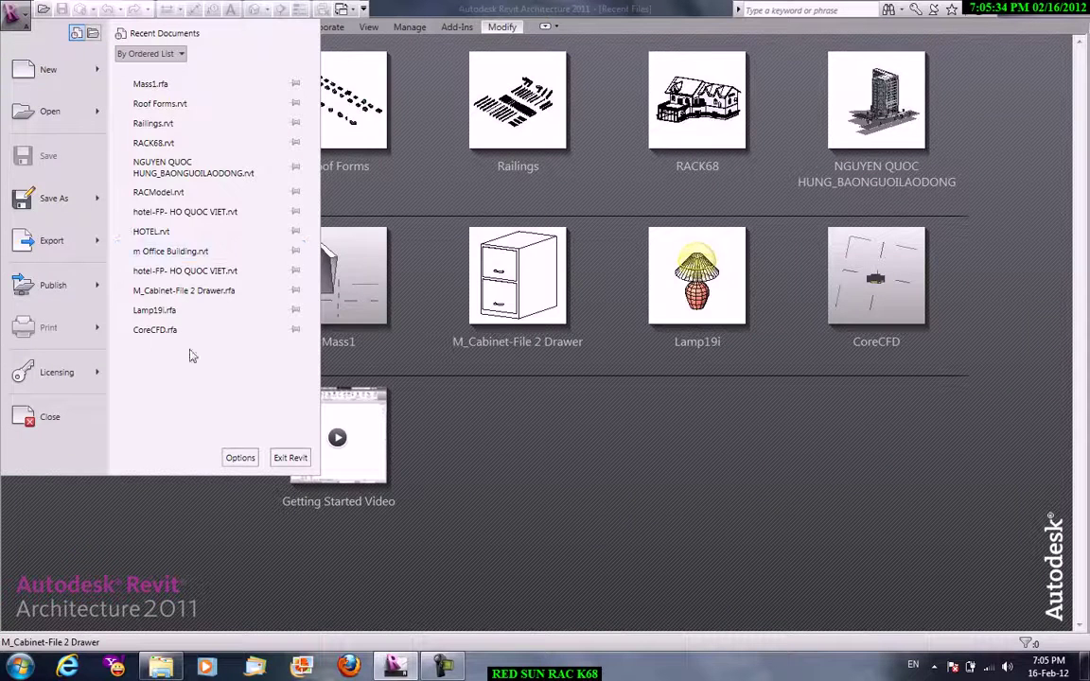
click(244, 193)
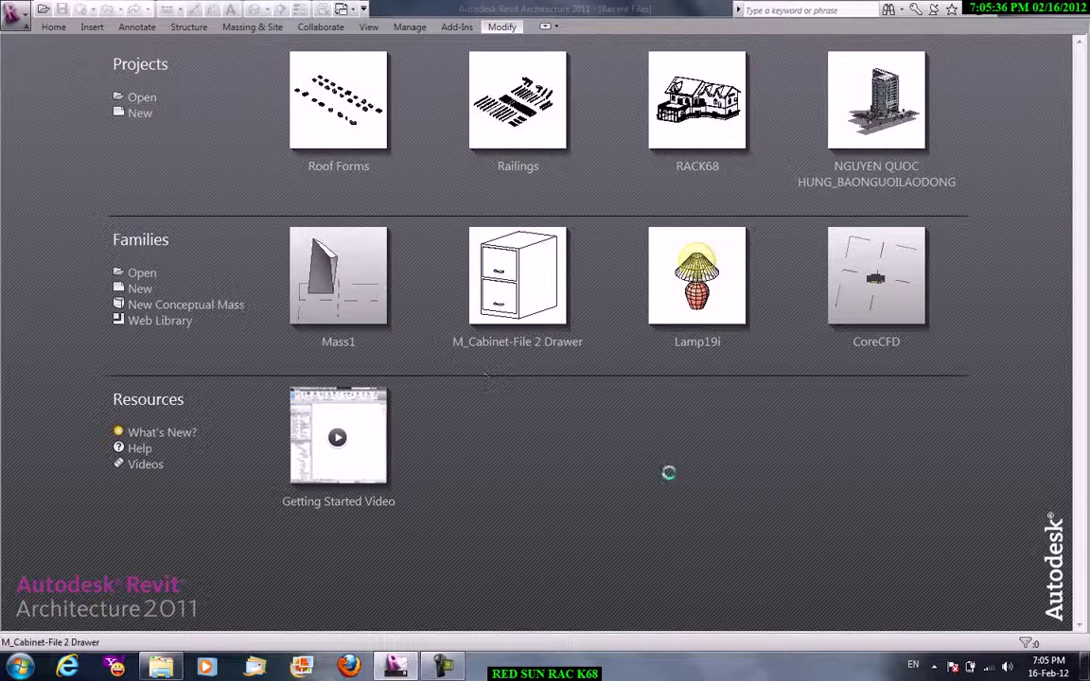
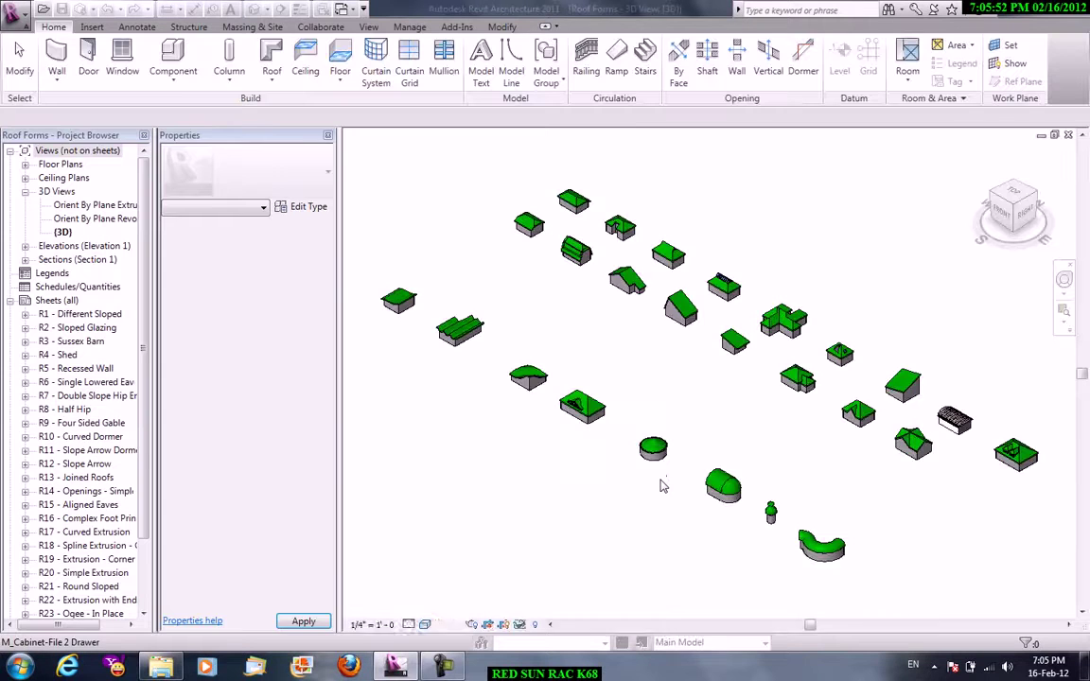
Zoom in on the small wavy roof and open its curved extrusion profile without changing it.
scroll(506, 285, down, 2)
scroll(568, 178, up, 1)
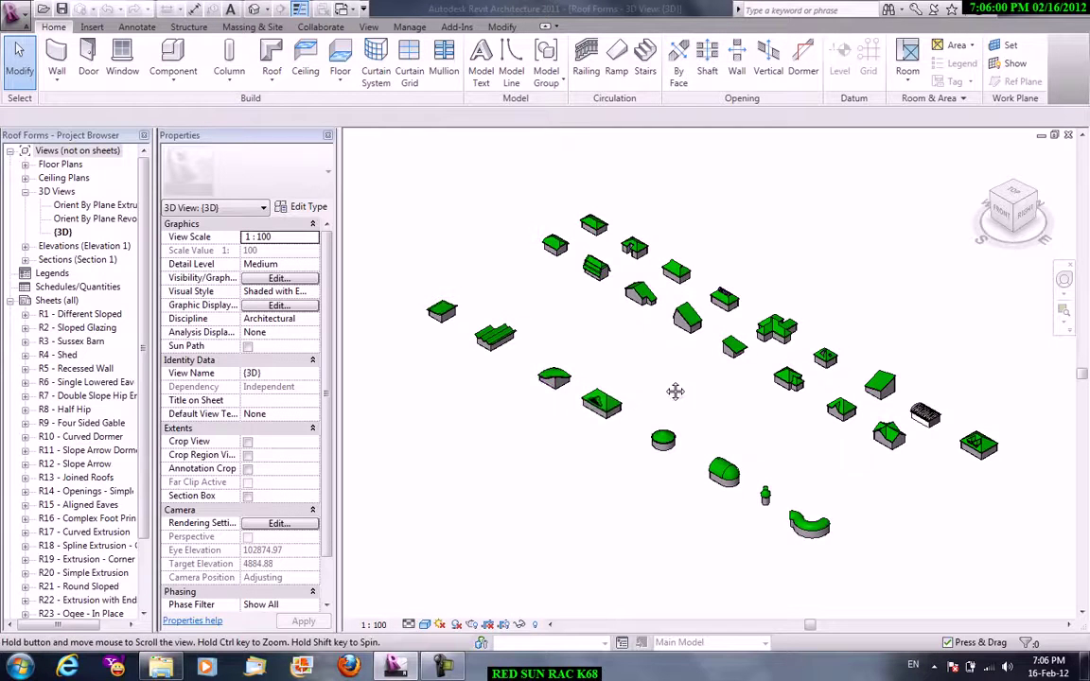
scroll(567, 452, up, 3)
scroll(545, 328, up, 3)
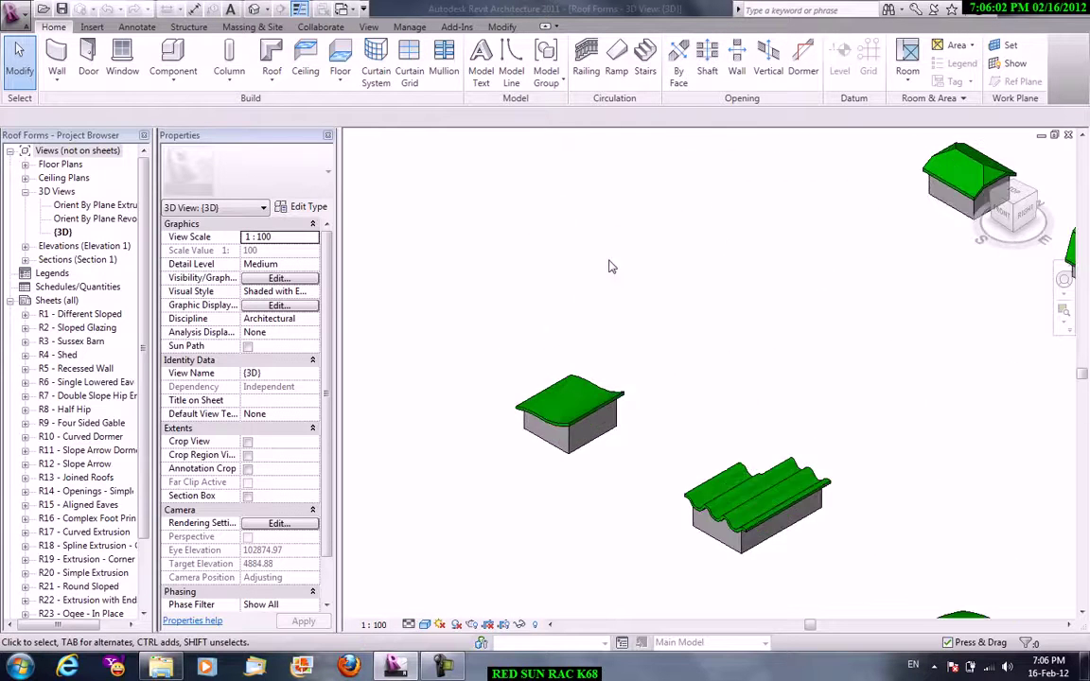
scroll(609, 268, up, 2)
scroll(728, 274, up, 2)
scroll(664, 325, up, 2)
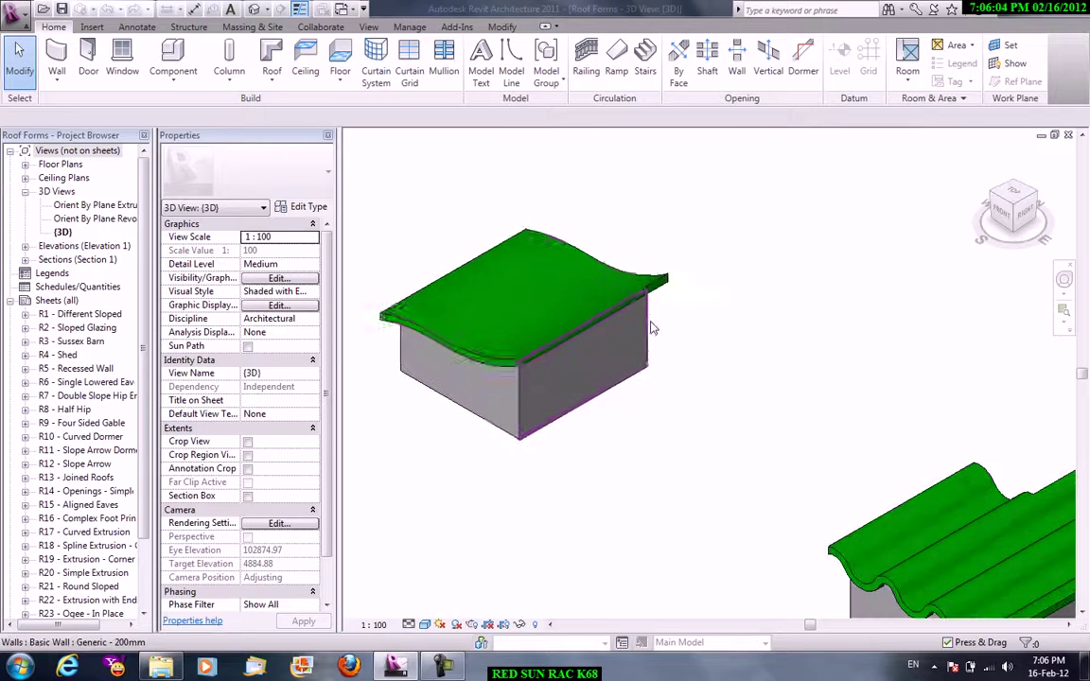
click(662, 282)
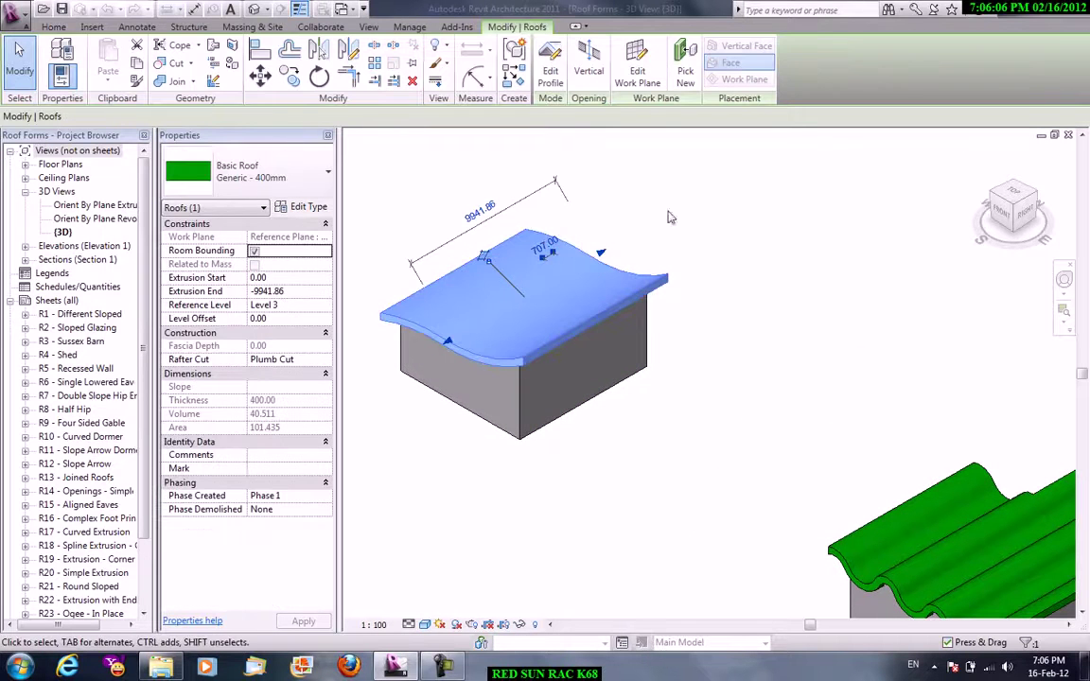
click(551, 86)
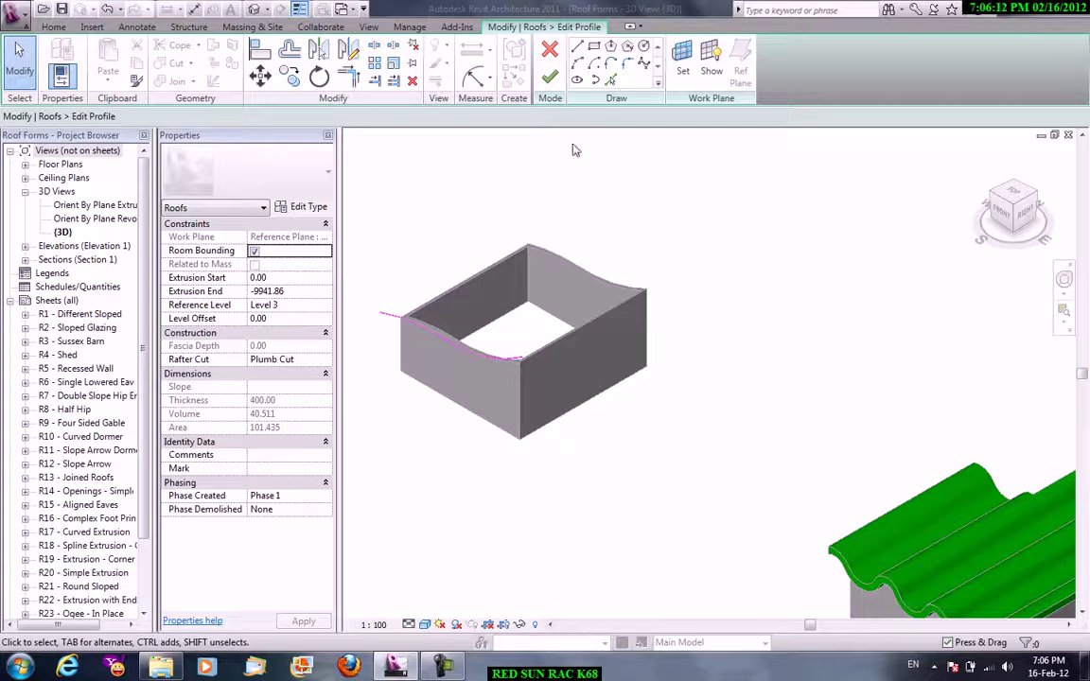
click(550, 86)
click(779, 309)
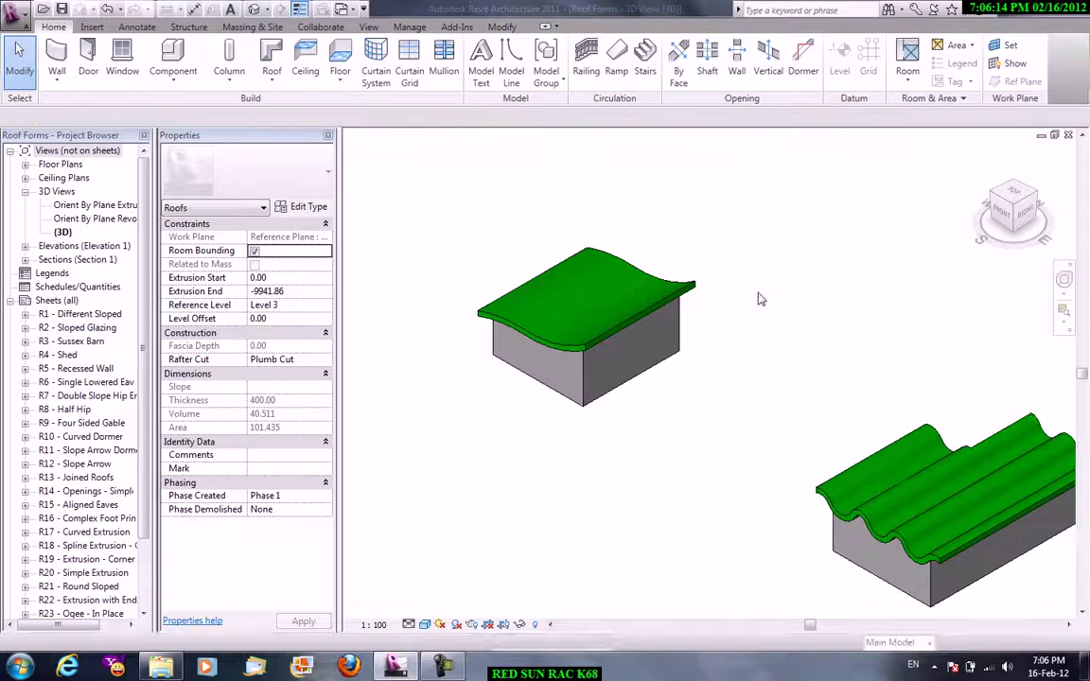
middle_drag(761, 296, 655, 207)
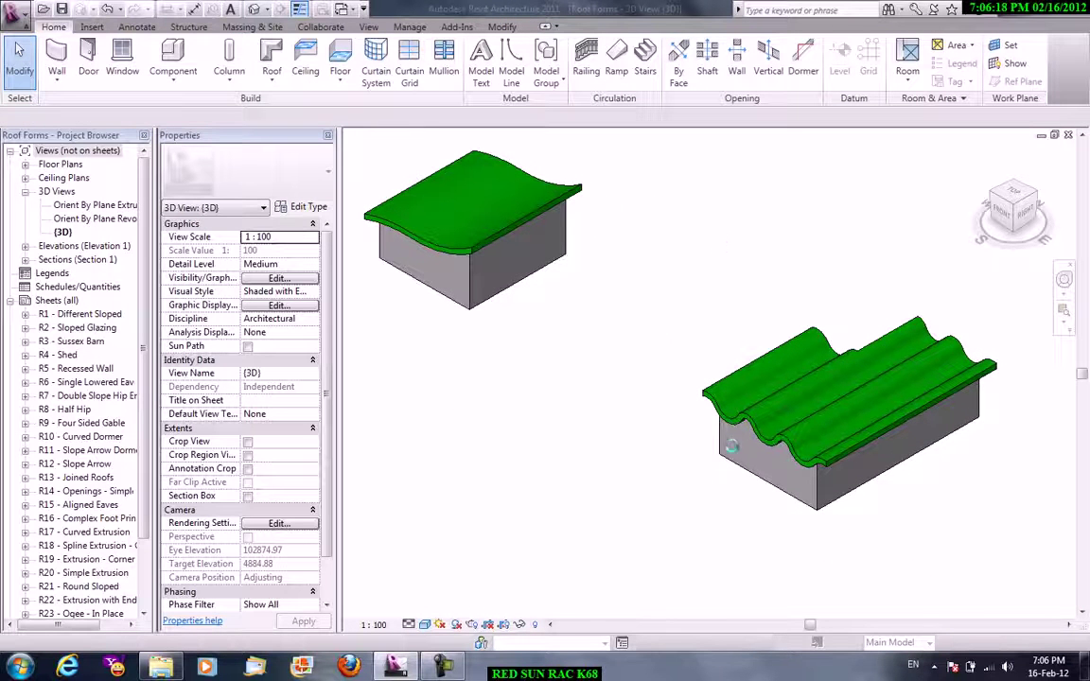
On Project2's Level 1, draw a 14000 x 12000 rectangle of walls rising to Level 2.
key(ctrl+Tab)
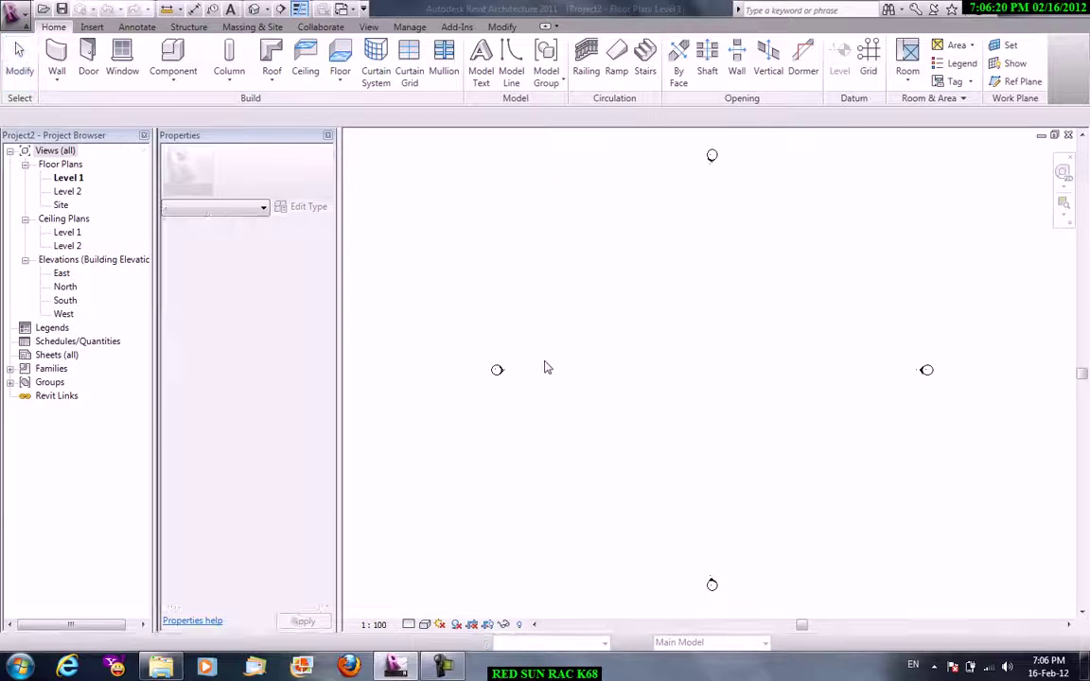
key(a)
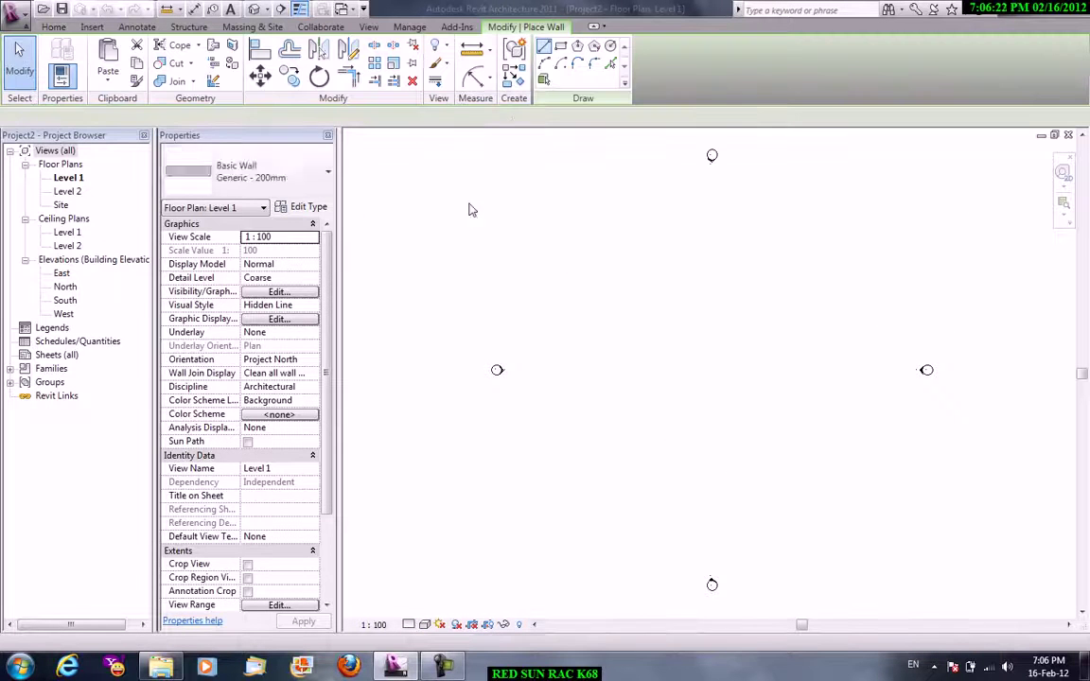
click(181, 118)
click(156, 144)
click(562, 47)
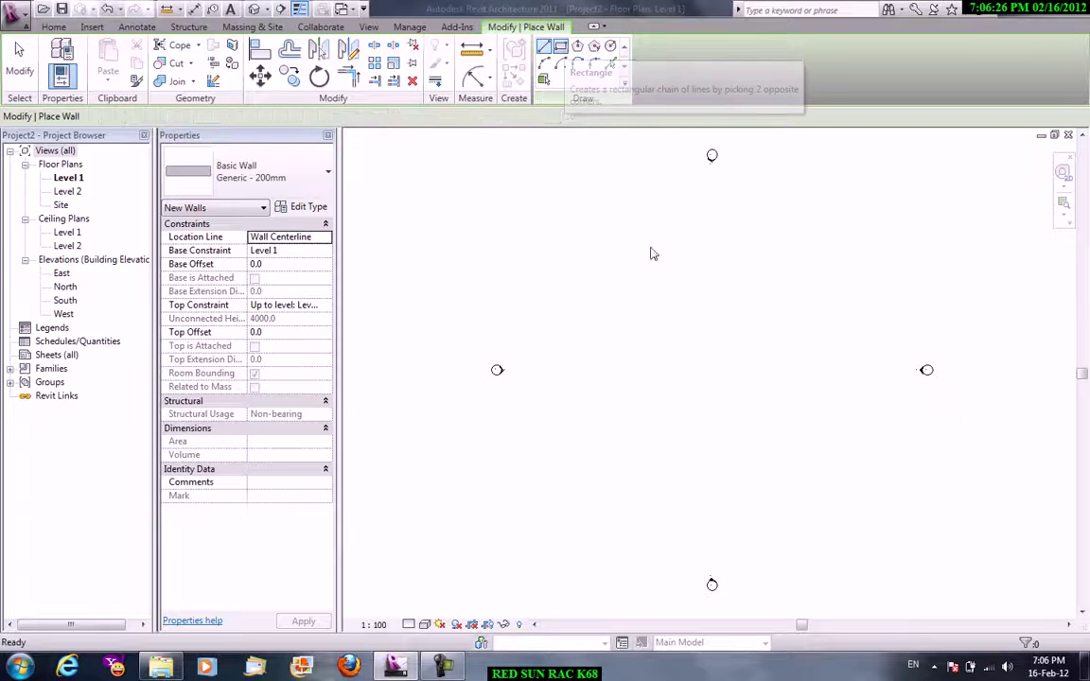
click(650, 278)
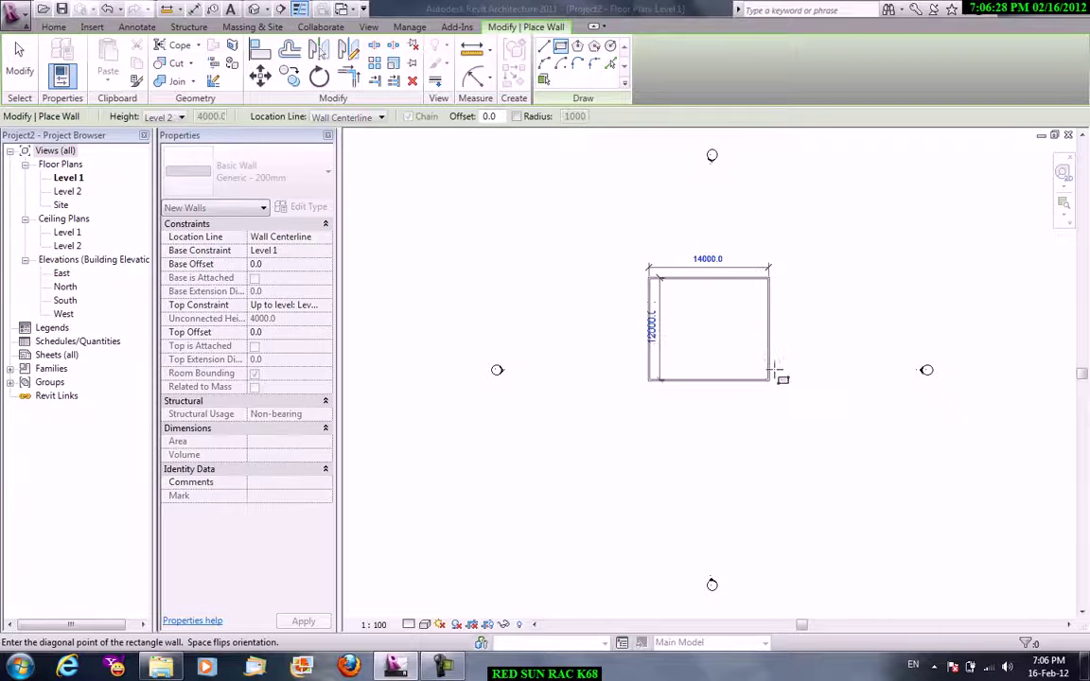
click(762, 358)
right_click(625, 232)
click(643, 236)
right_click(624, 232)
click(643, 236)
click(949, 182)
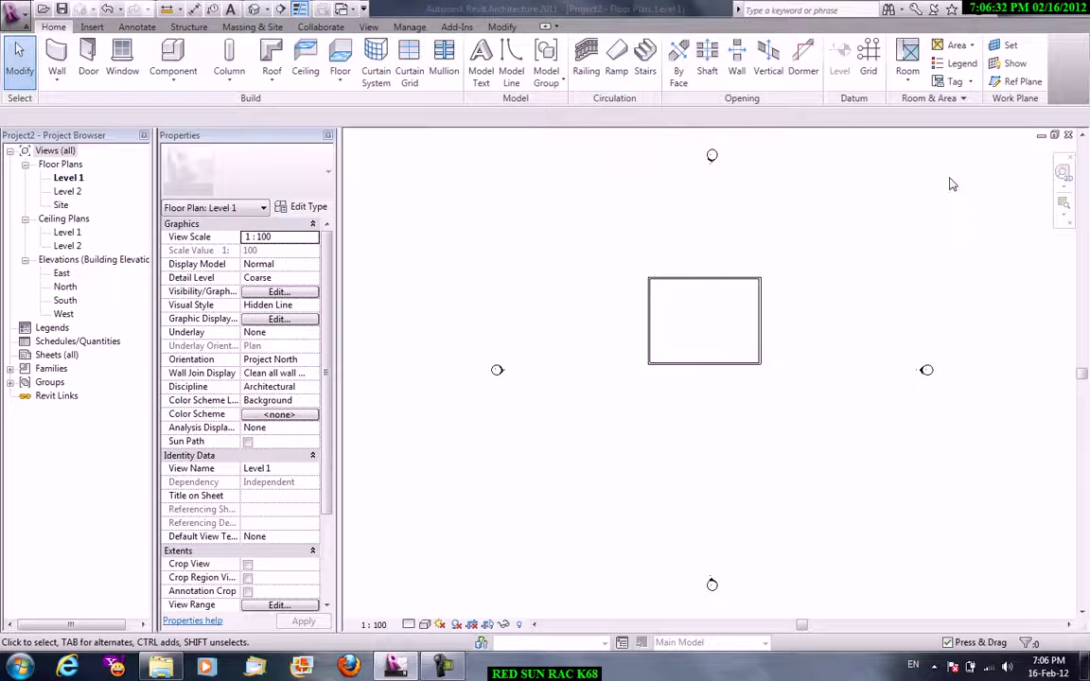
Draw a vertical reference plane just left of the walls.
click(1024, 88)
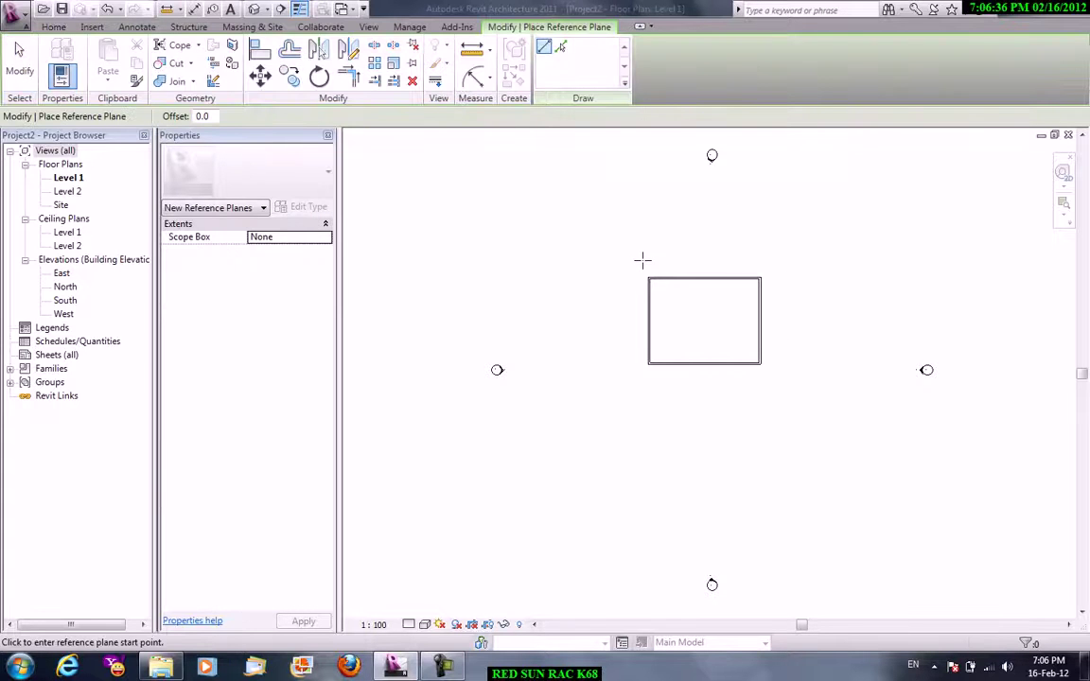
click(643, 260)
right_click(728, 236)
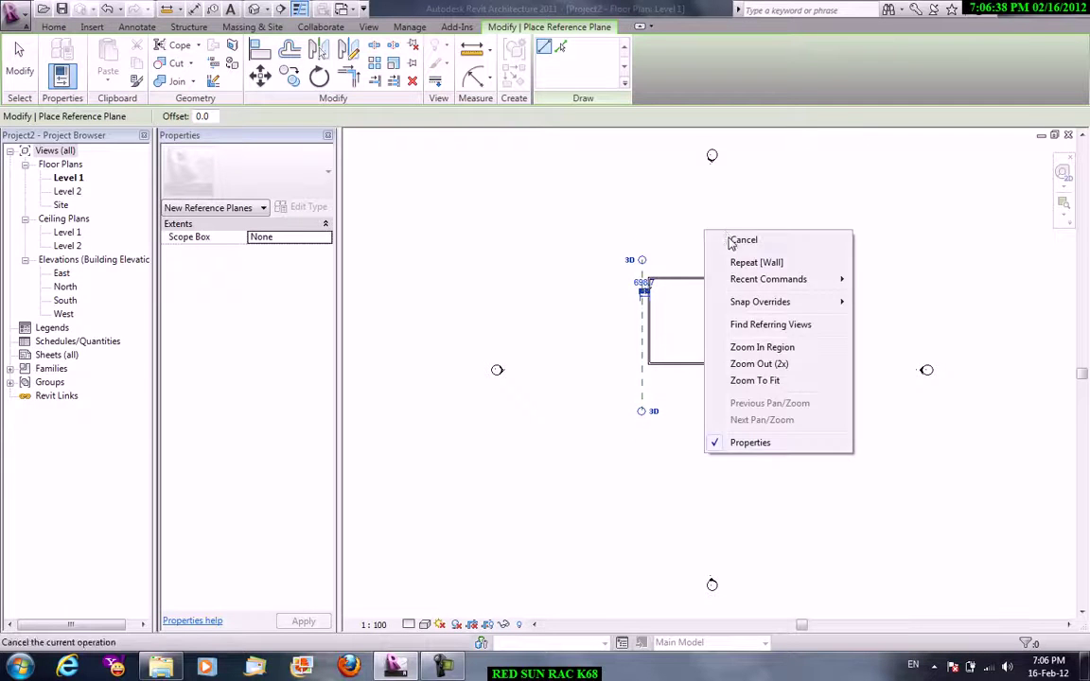
click(767, 245)
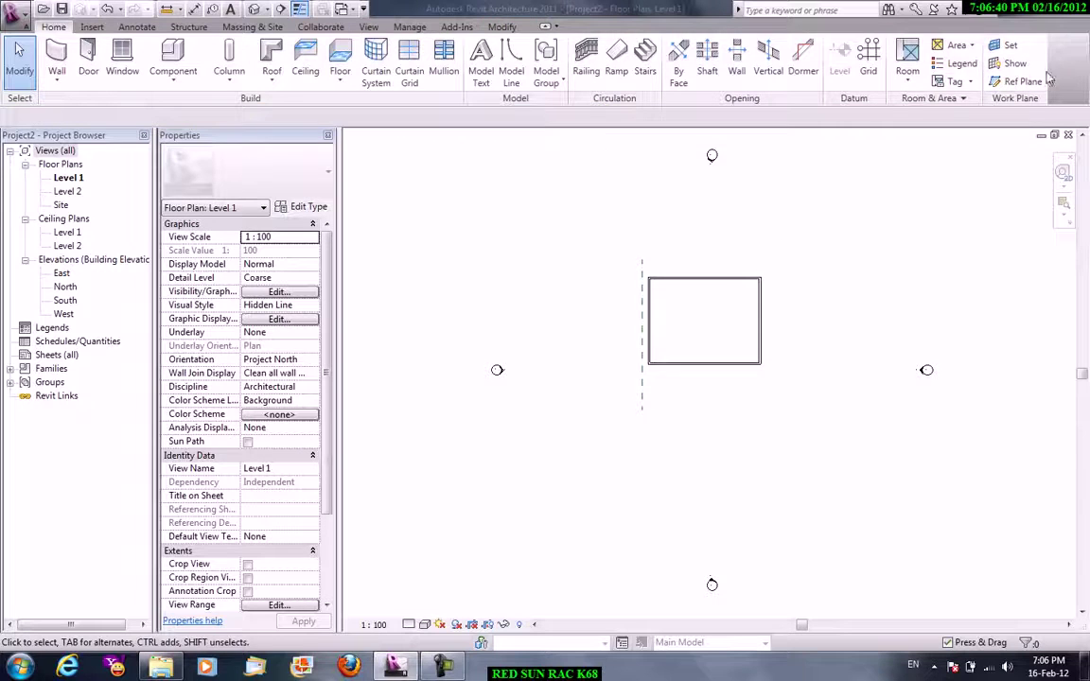
Make the reference plane the work plane and open the West elevation.
click(1005, 44)
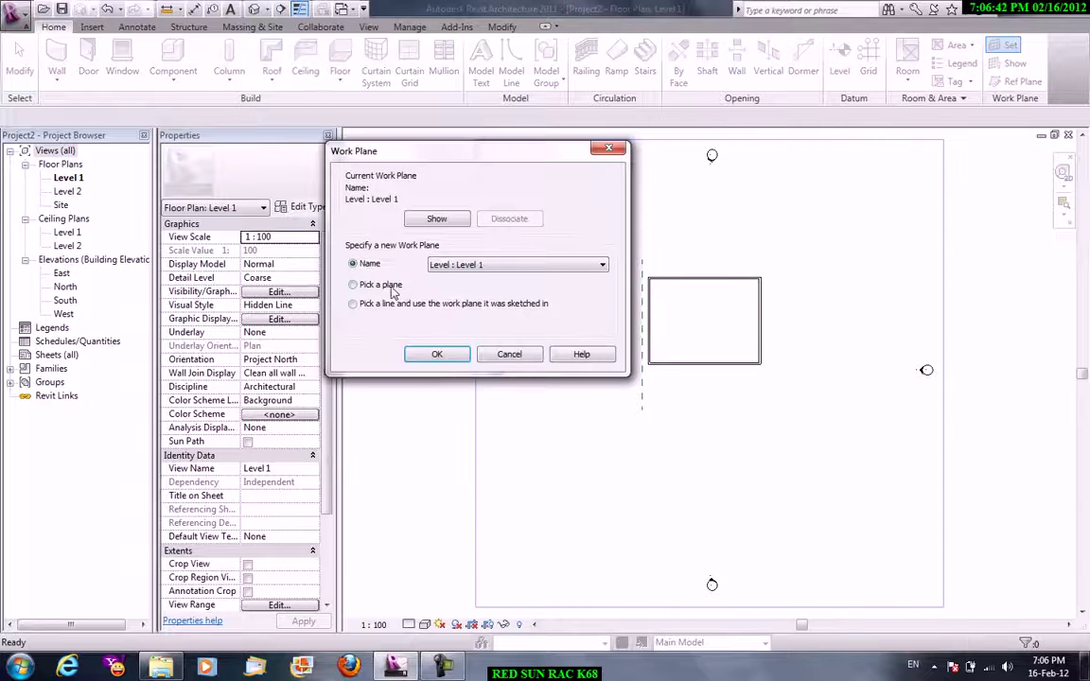
click(433, 354)
click(643, 268)
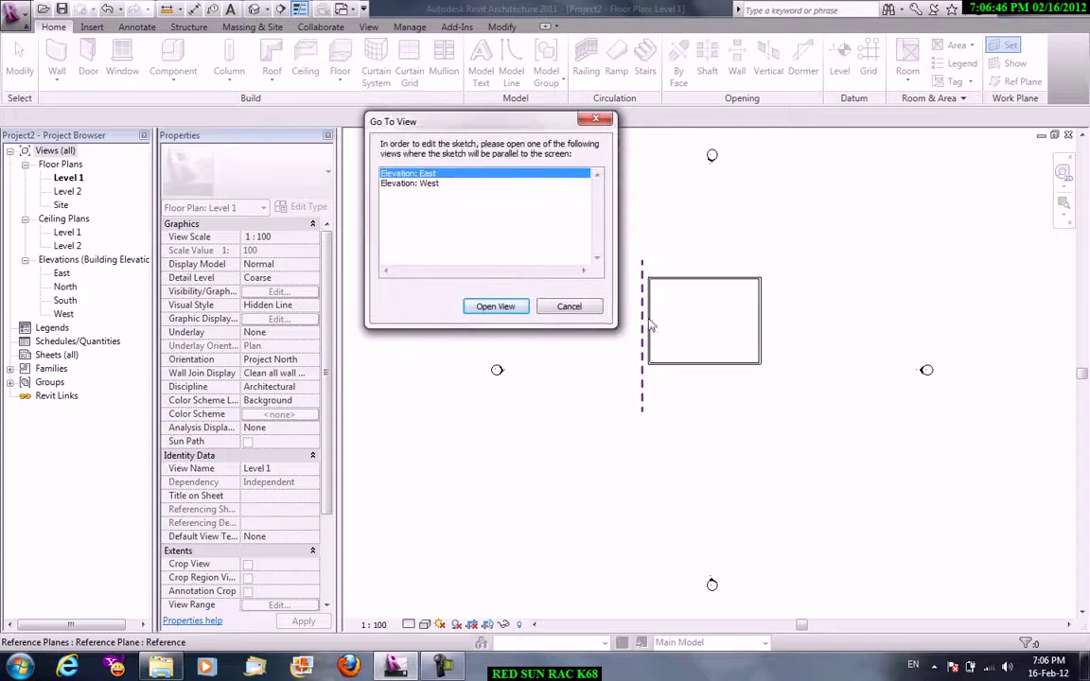
click(416, 182)
click(497, 307)
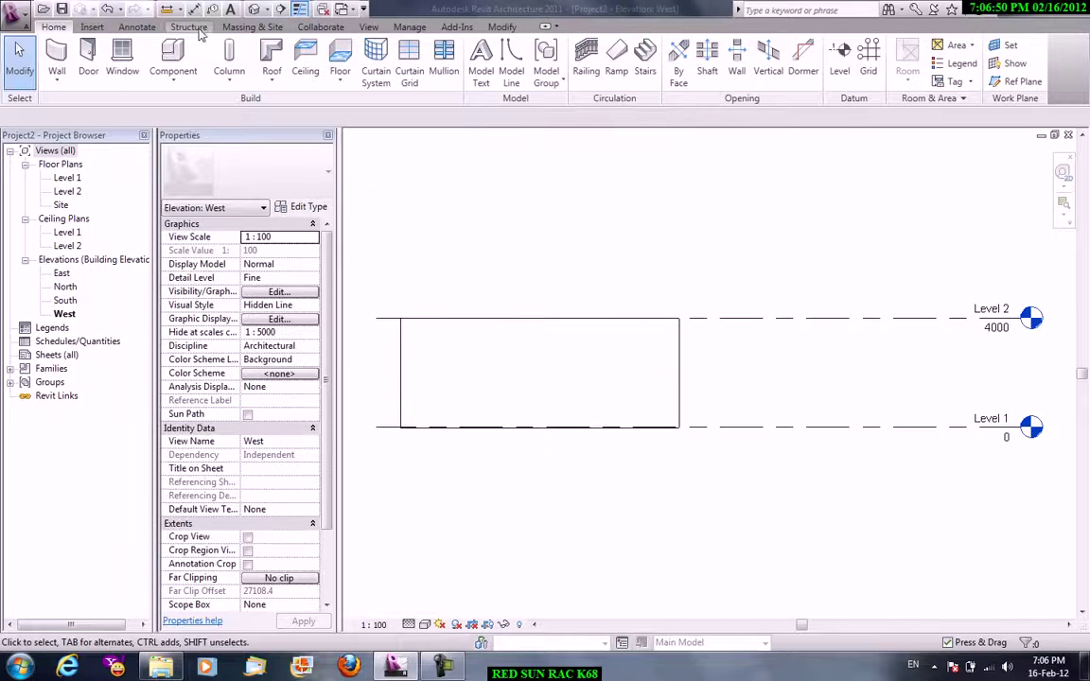
Start a roof by extrusion on Level 2.
click(269, 83)
click(319, 139)
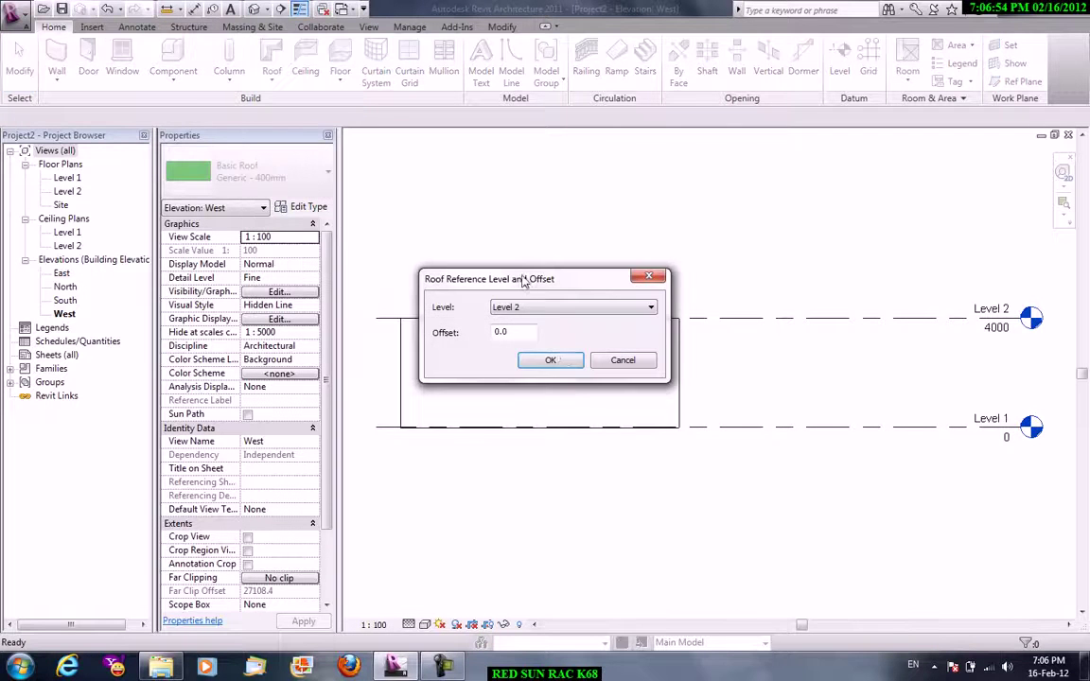
click(551, 362)
middle_drag(579, 253, 689, 246)
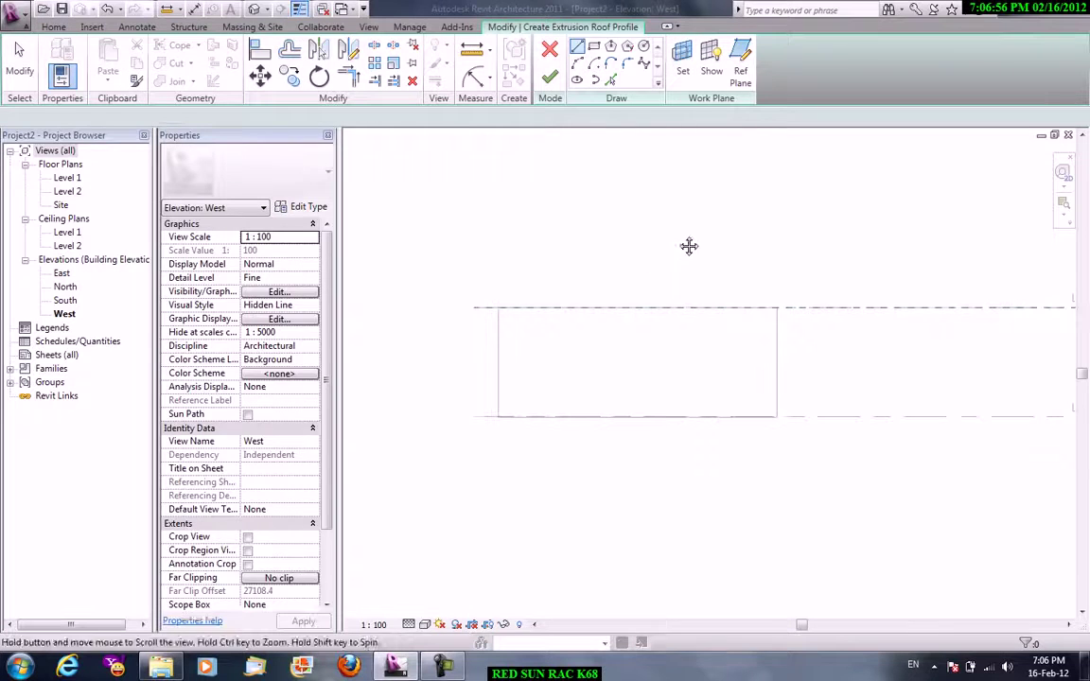
Sketch a wavy spline profile across the wall tops and finish the extrusion roof.
click(478, 331)
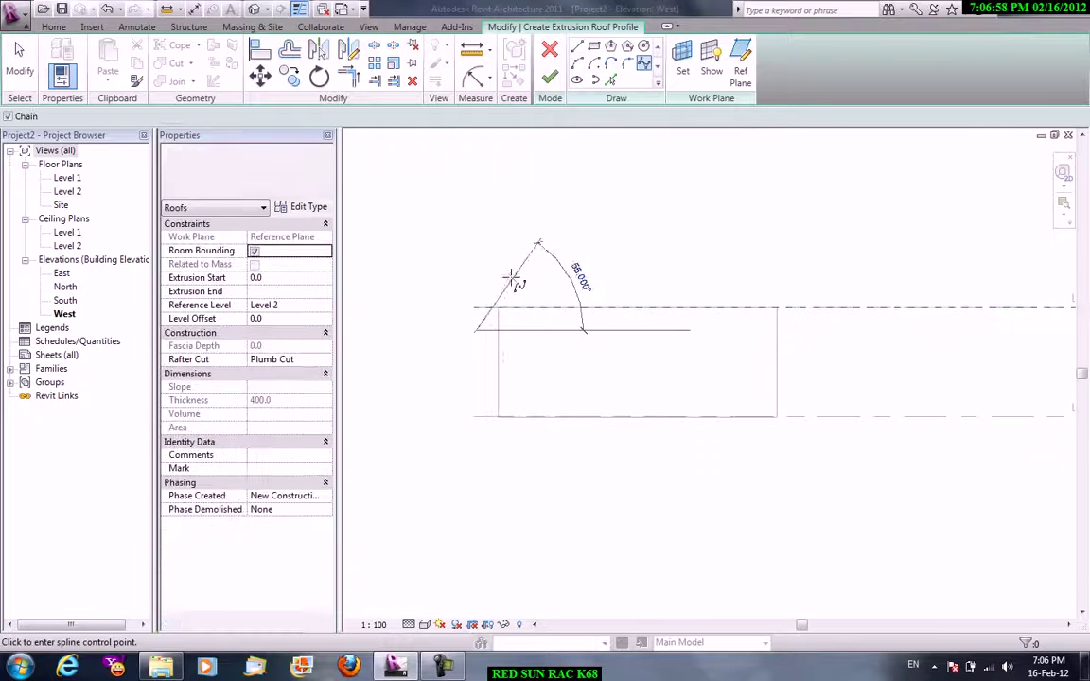
click(523, 287)
click(608, 331)
click(652, 268)
click(688, 333)
click(752, 274)
click(799, 303)
right_click(800, 236)
click(831, 245)
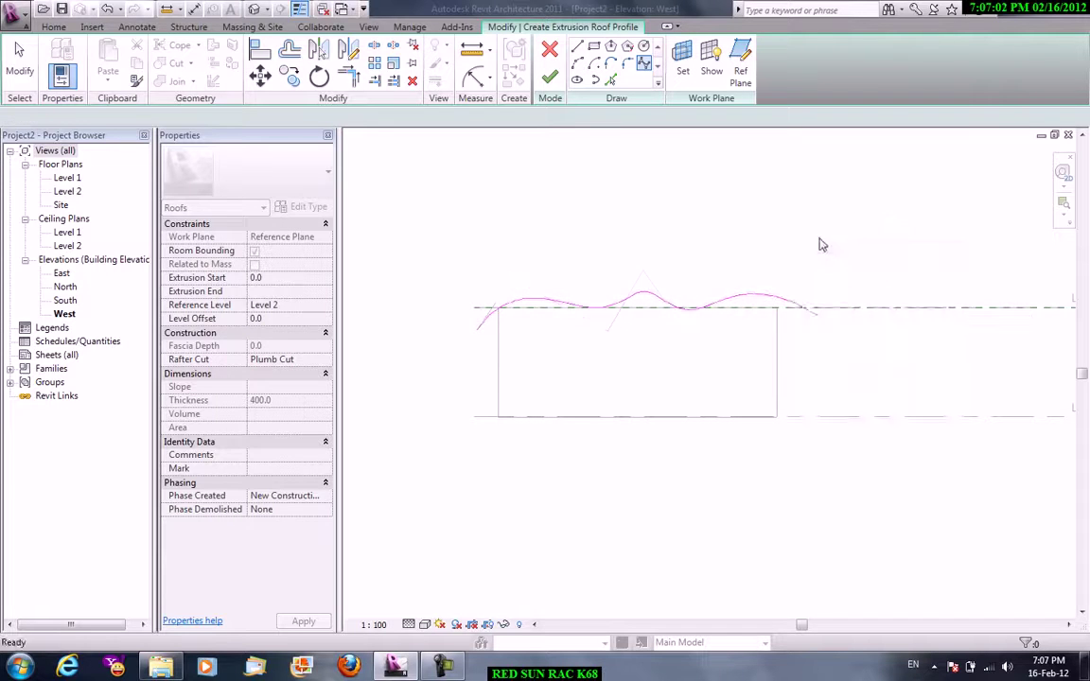
right_click(796, 226)
click(815, 245)
click(549, 76)
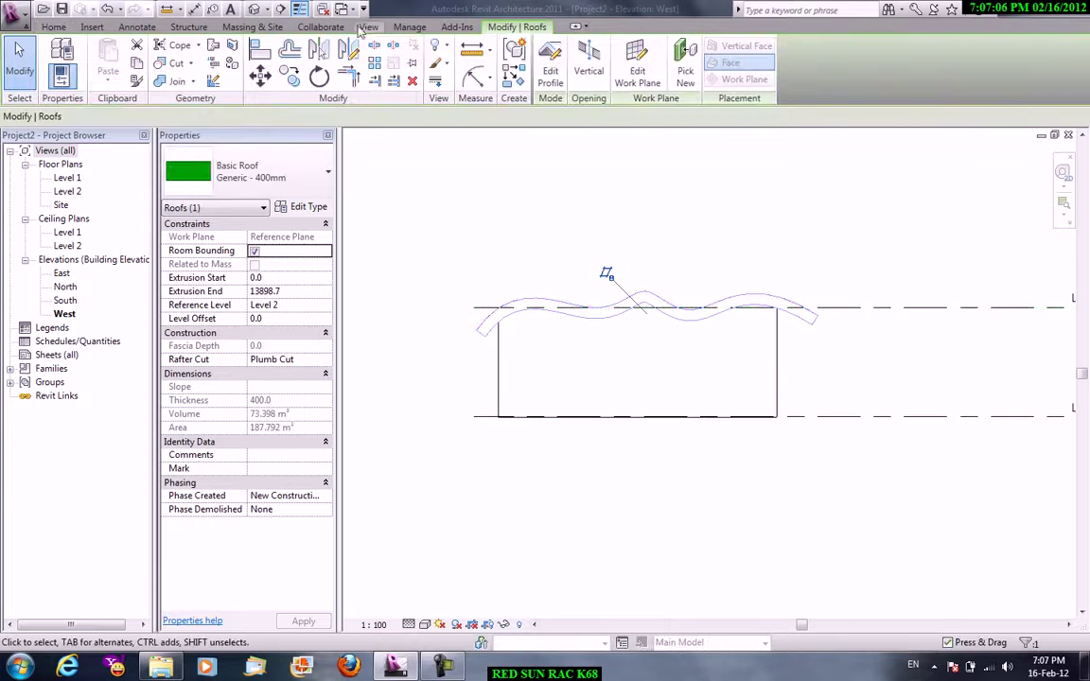
In the Level 2 plan, drag the roof's extrusion end to 18000 so it overhangs the walls.
double_click(78, 192)
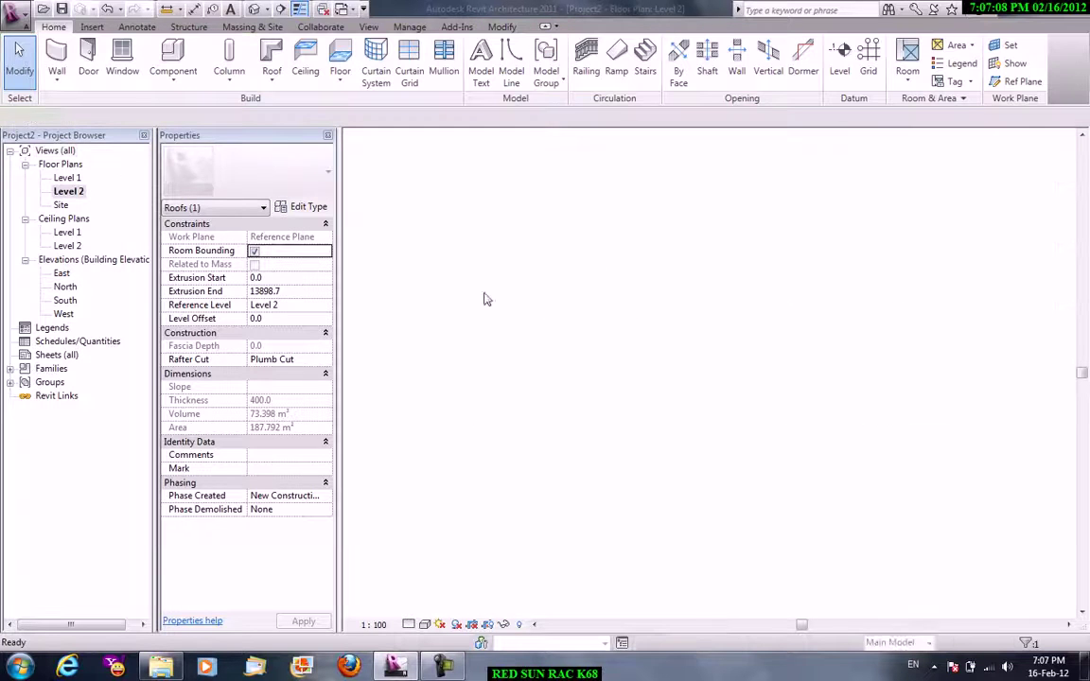
drag(785, 339, 784, 325)
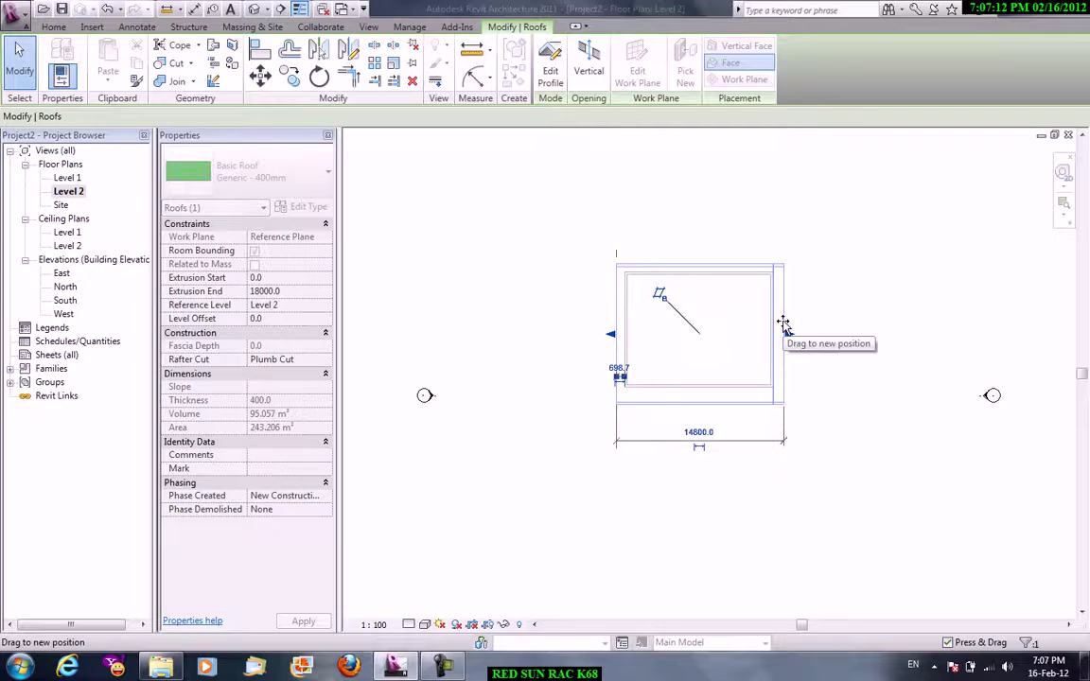
click(769, 299)
scroll(769, 299, up, 2)
scroll(542, 416, up, 1)
scroll(541, 416, down, 1)
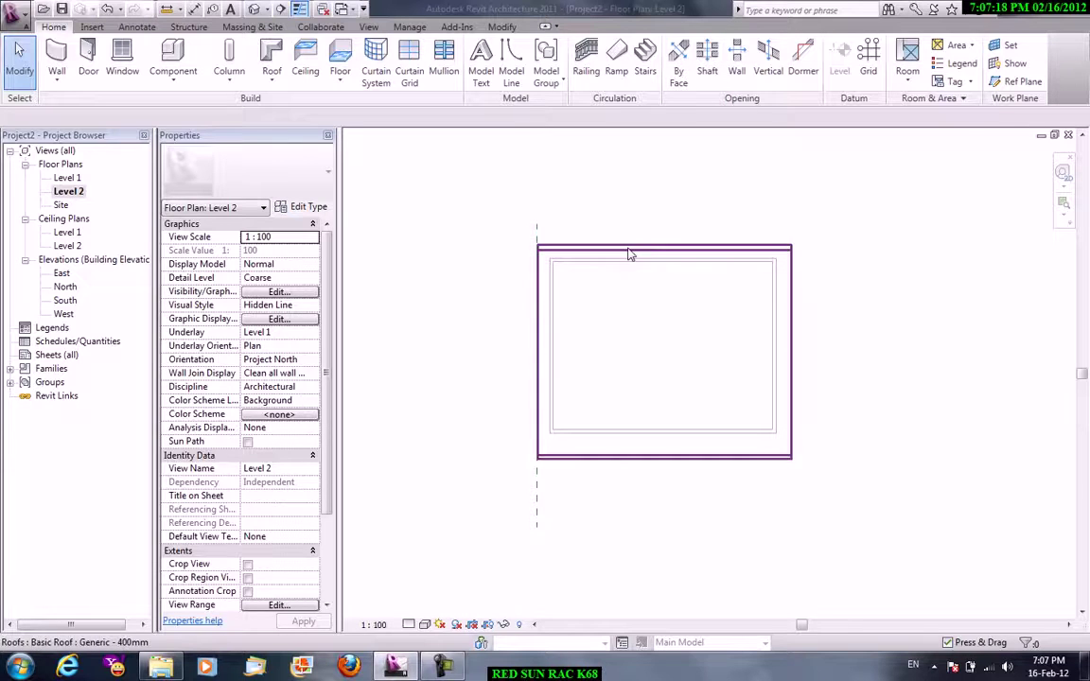
scroll(630, 254, up, 1)
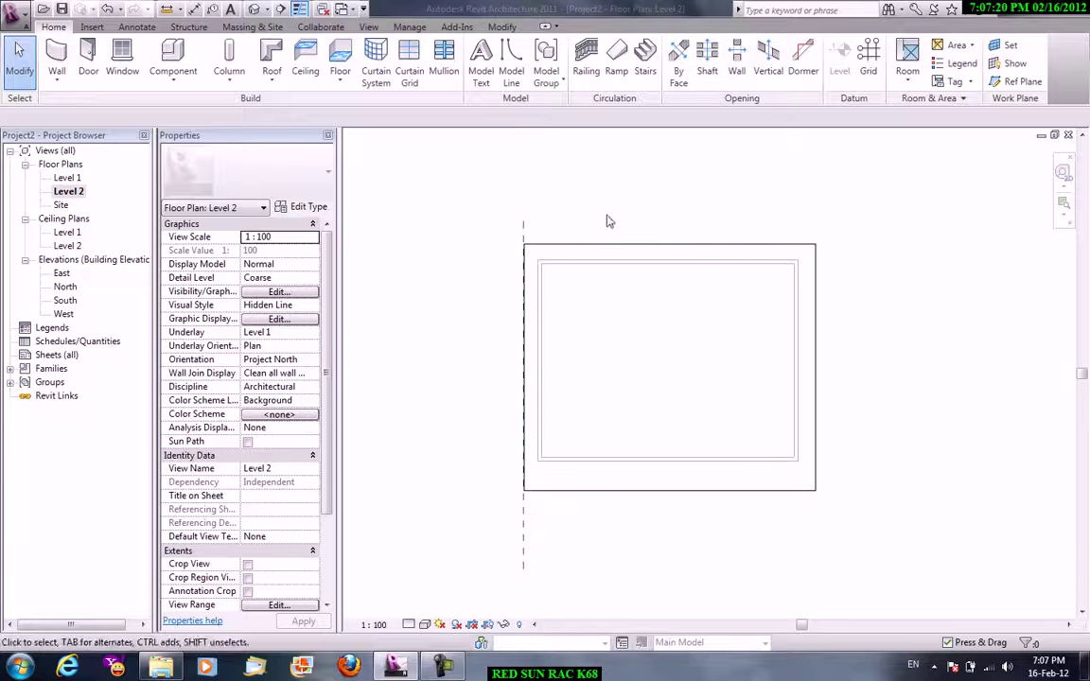
scroll(749, 248, down, 3)
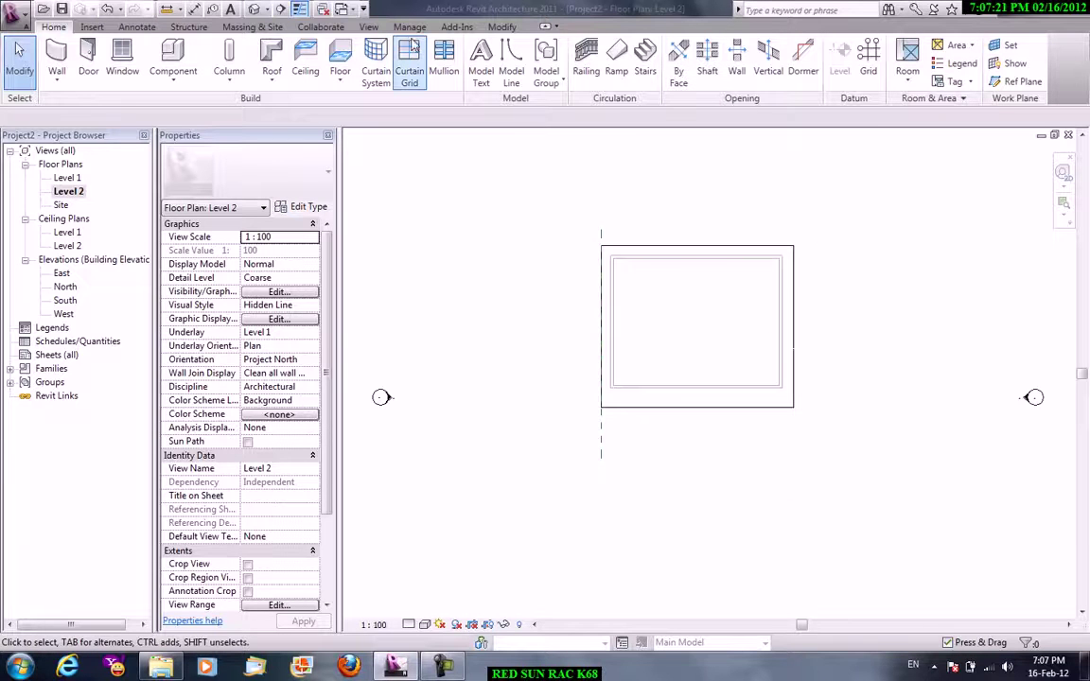
Edit the roof's profile and pick sketch lines along the top and left walls at 500 offset.
click(654, 243)
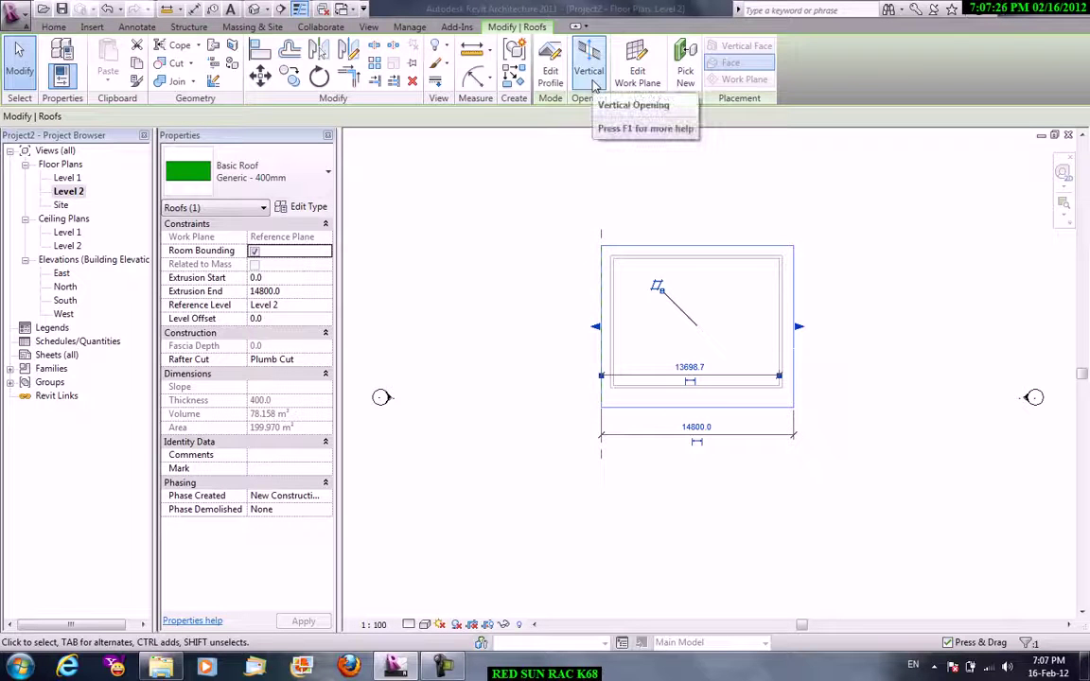
click(549, 71)
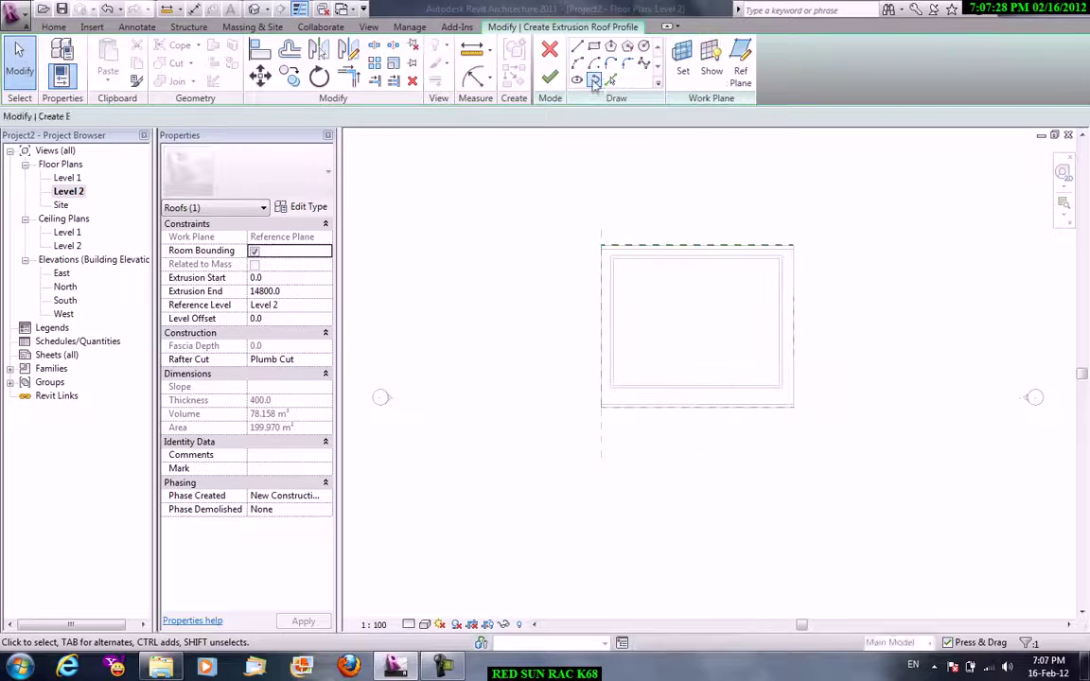
click(611, 81)
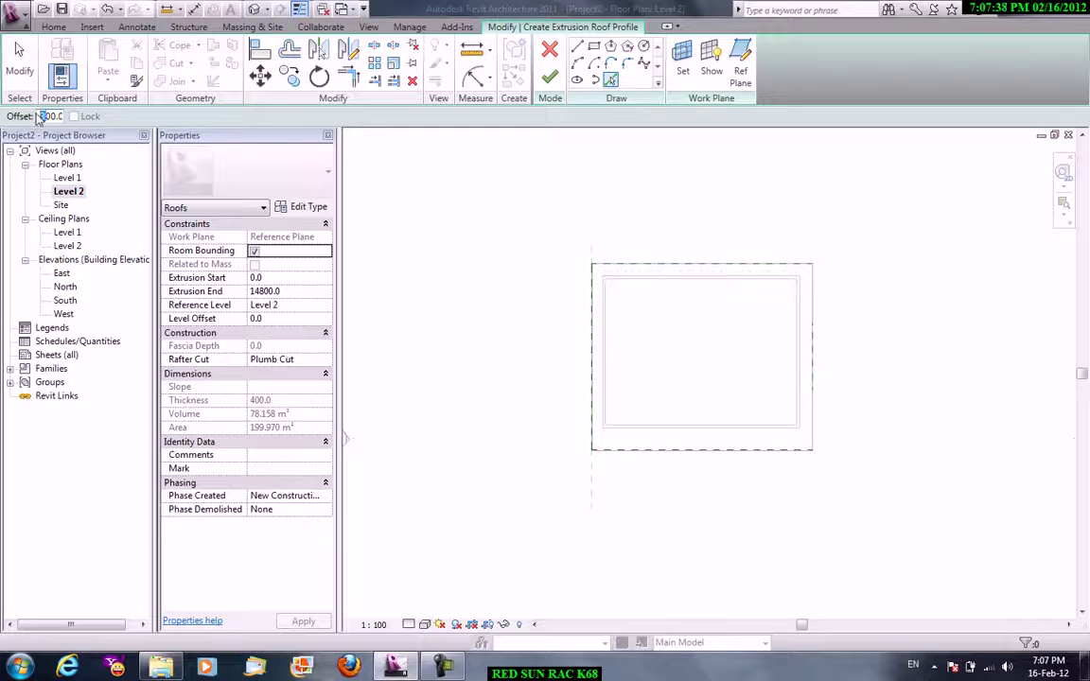
click(646, 280)
click(609, 316)
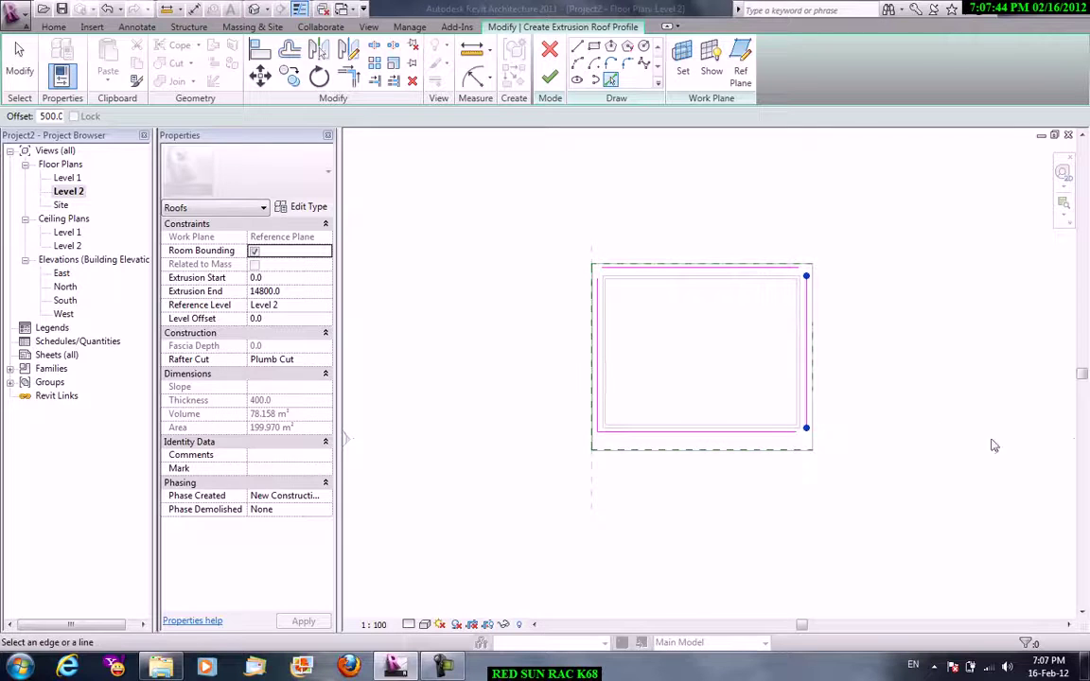
right_click(628, 218)
click(653, 230)
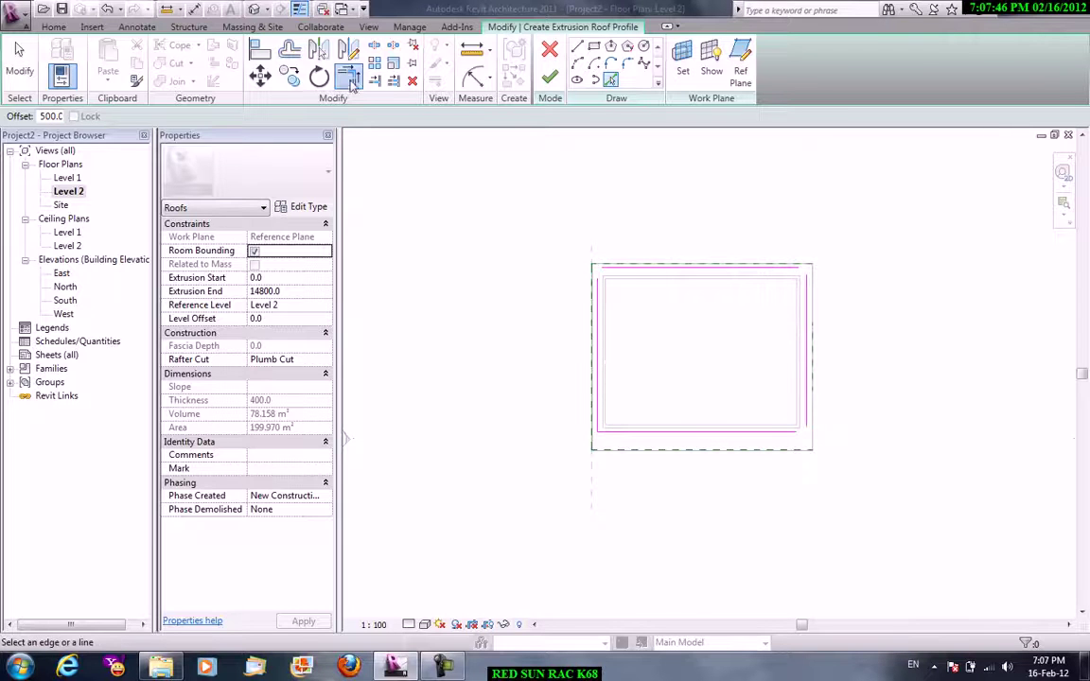
Trim the top and bottom sketch lines to meet the right line at the corners.
click(349, 79)
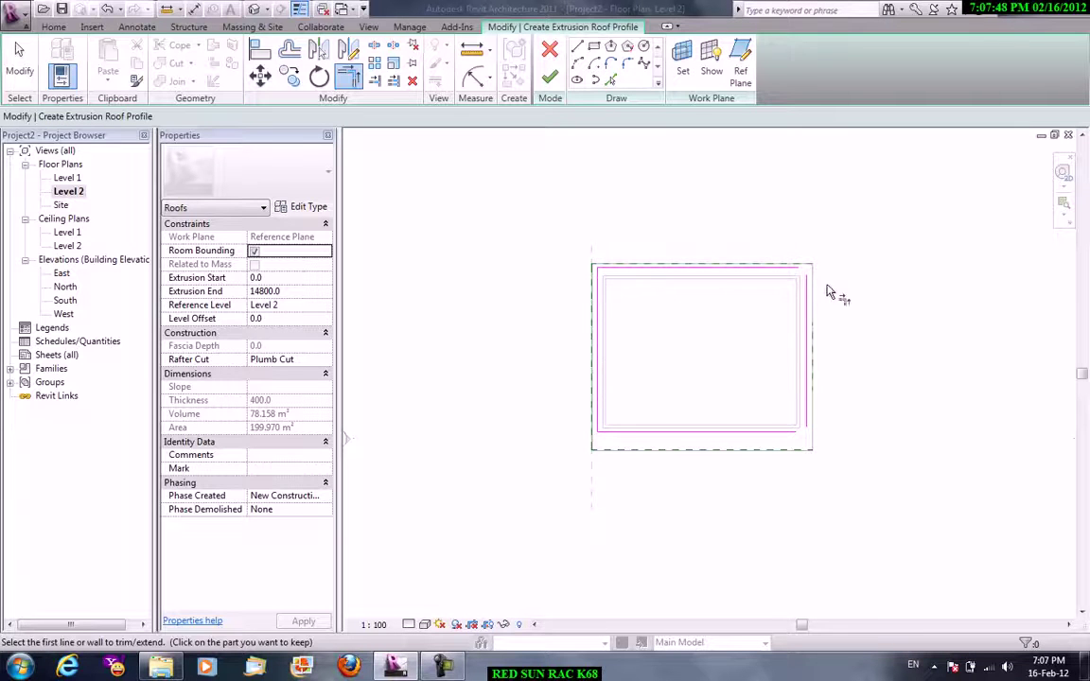
click(798, 274)
click(806, 293)
click(785, 431)
click(806, 426)
key(Escape)
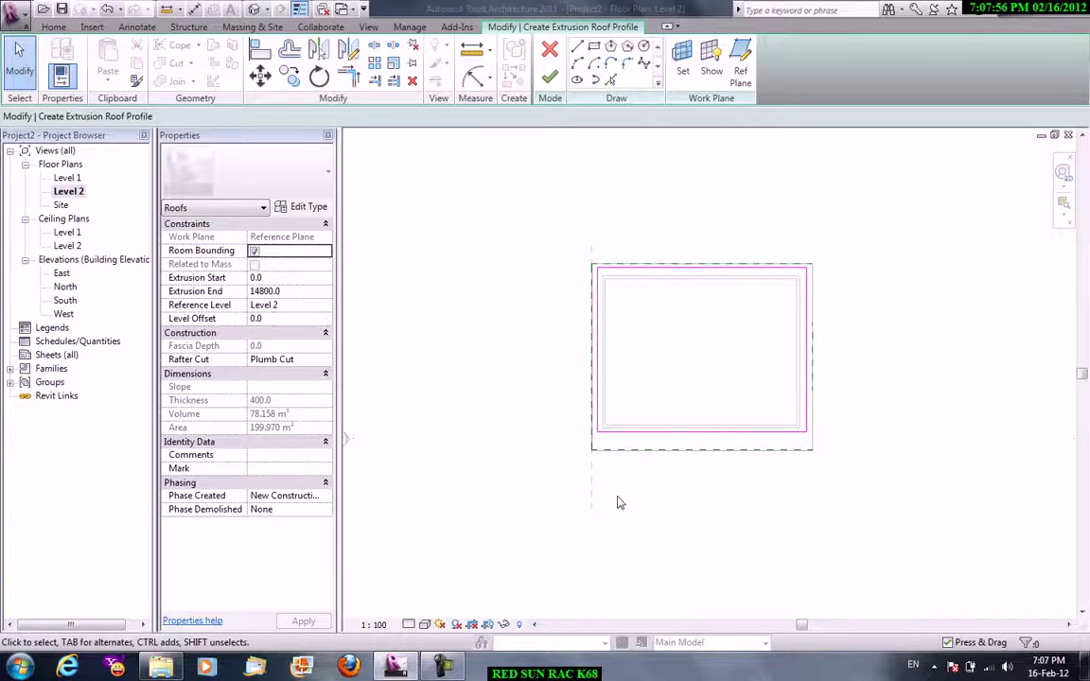
Sketch a large rectangle around the walls and finish the roof profile edit.
click(594, 49)
click(493, 192)
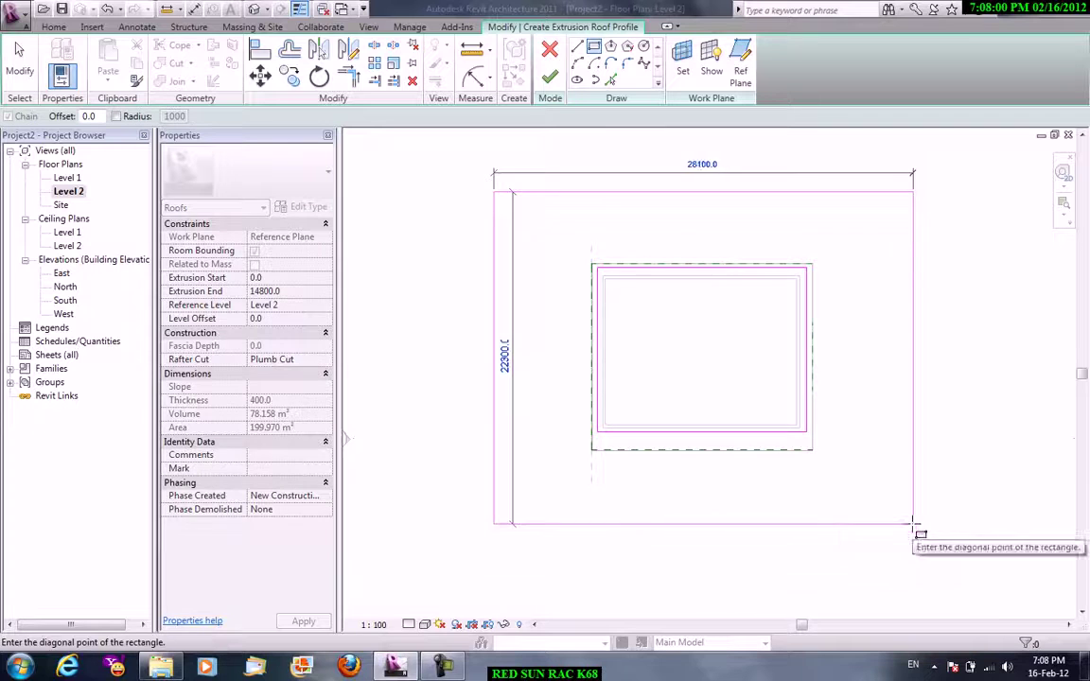
click(913, 522)
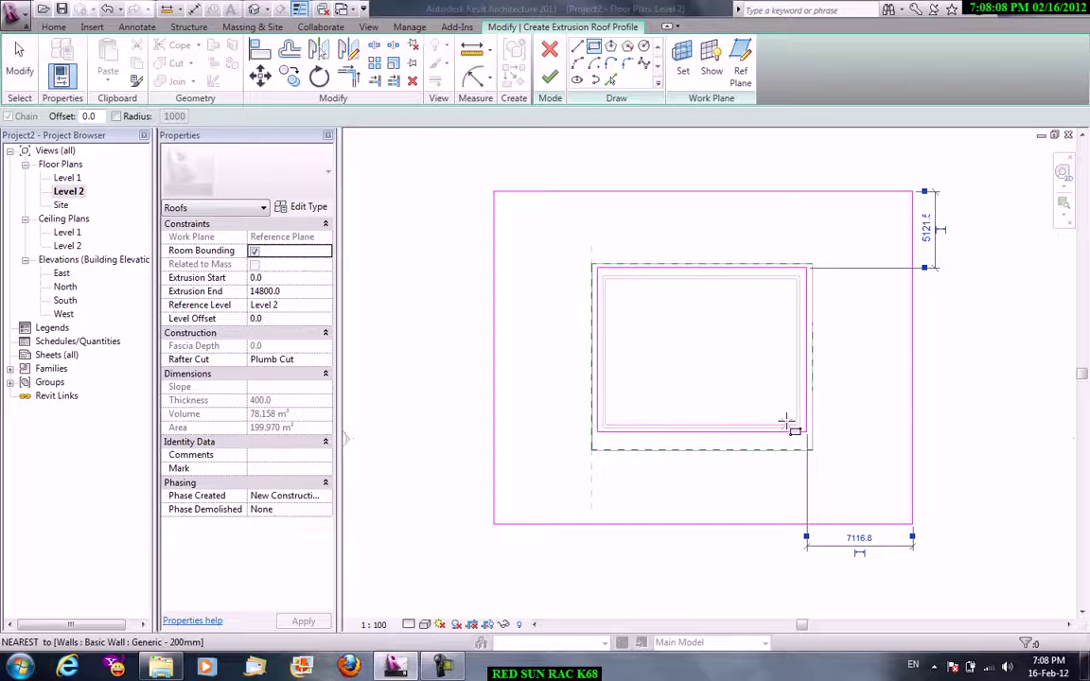
click(549, 77)
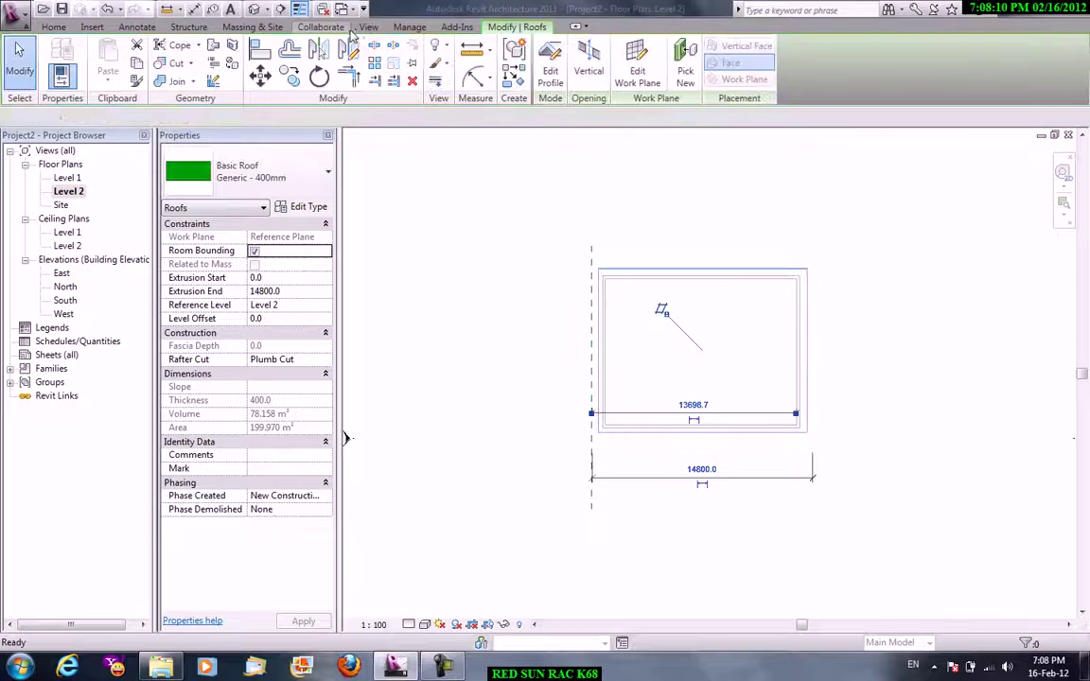
In the default 3D view, select all walls and attach their tops to the wavy roof.
scroll(340, 93, up, 3)
click(369, 92)
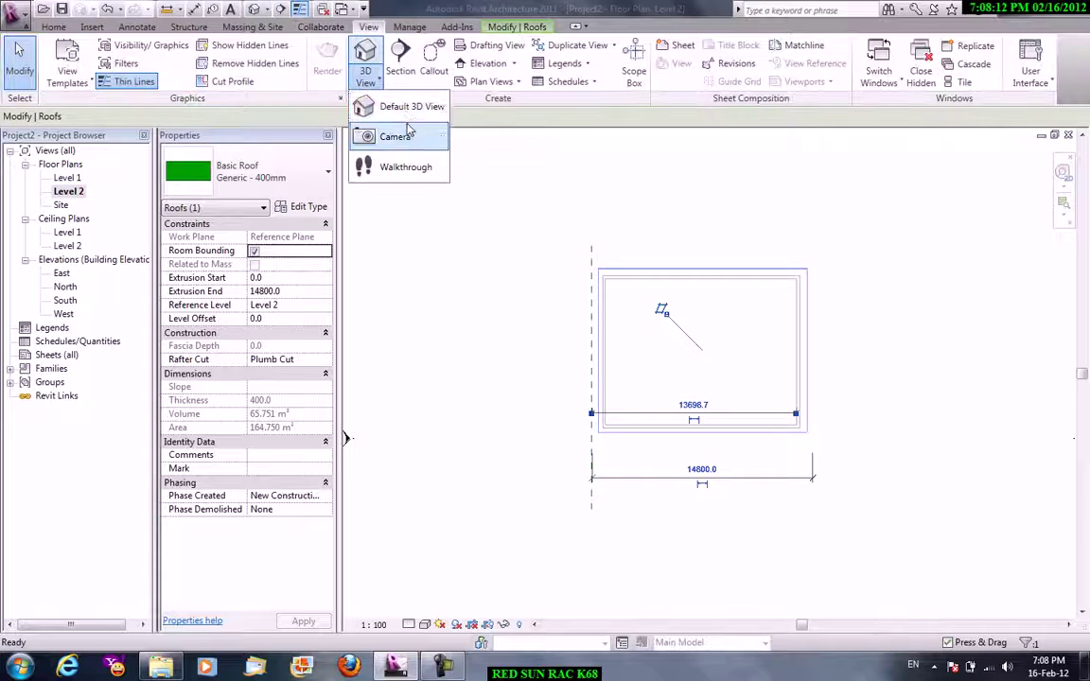
click(402, 108)
click(593, 511)
right_click(593, 508)
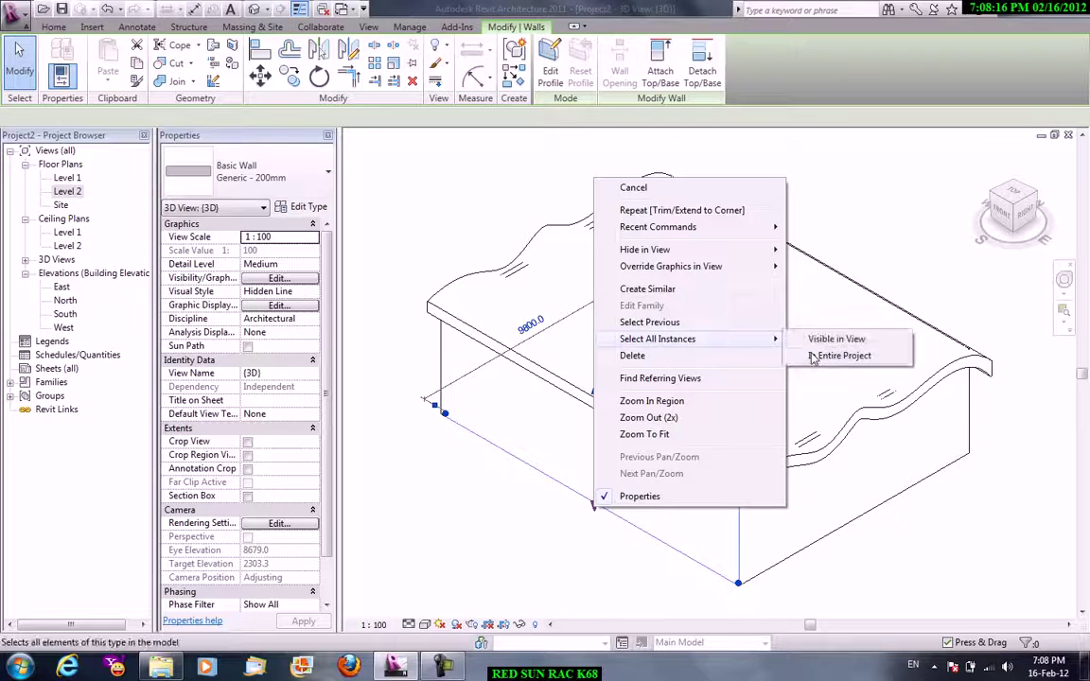
click(823, 355)
click(660, 71)
click(673, 176)
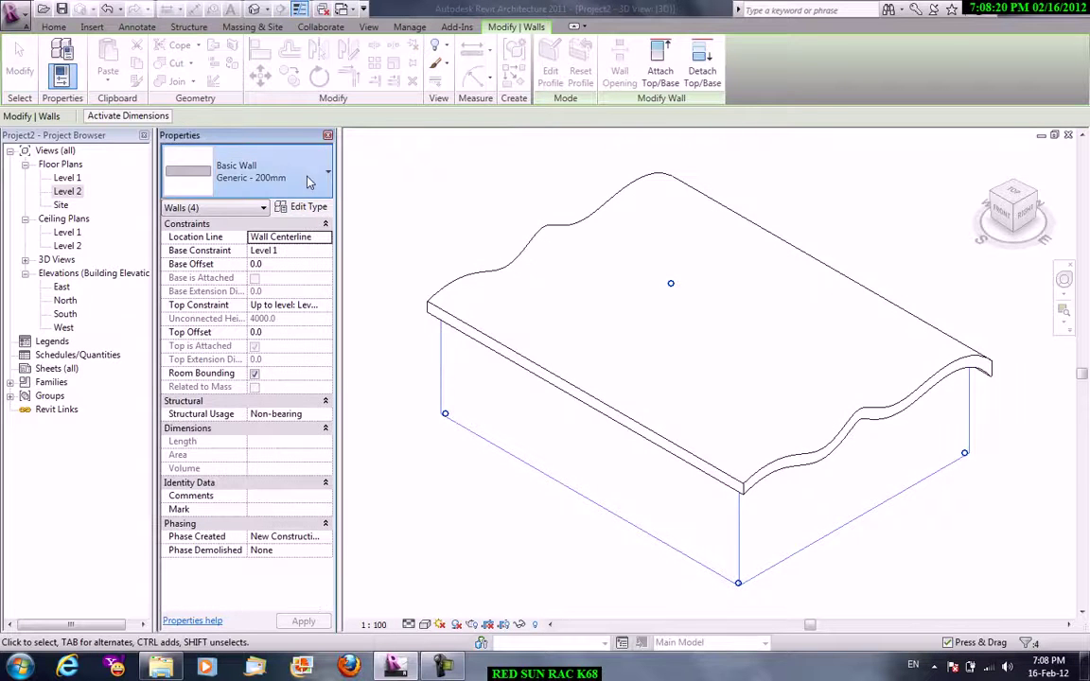
click(307, 181)
right_click(511, 200)
click(519, 200)
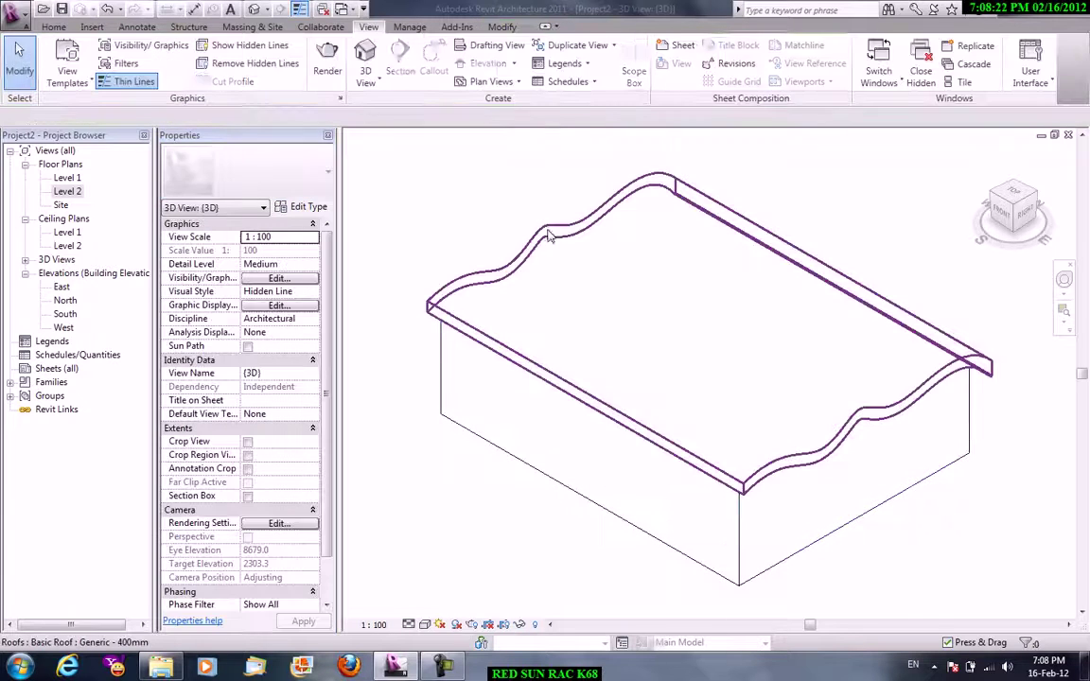
Change the roof type to Generic - 125mm.
click(537, 214)
click(265, 175)
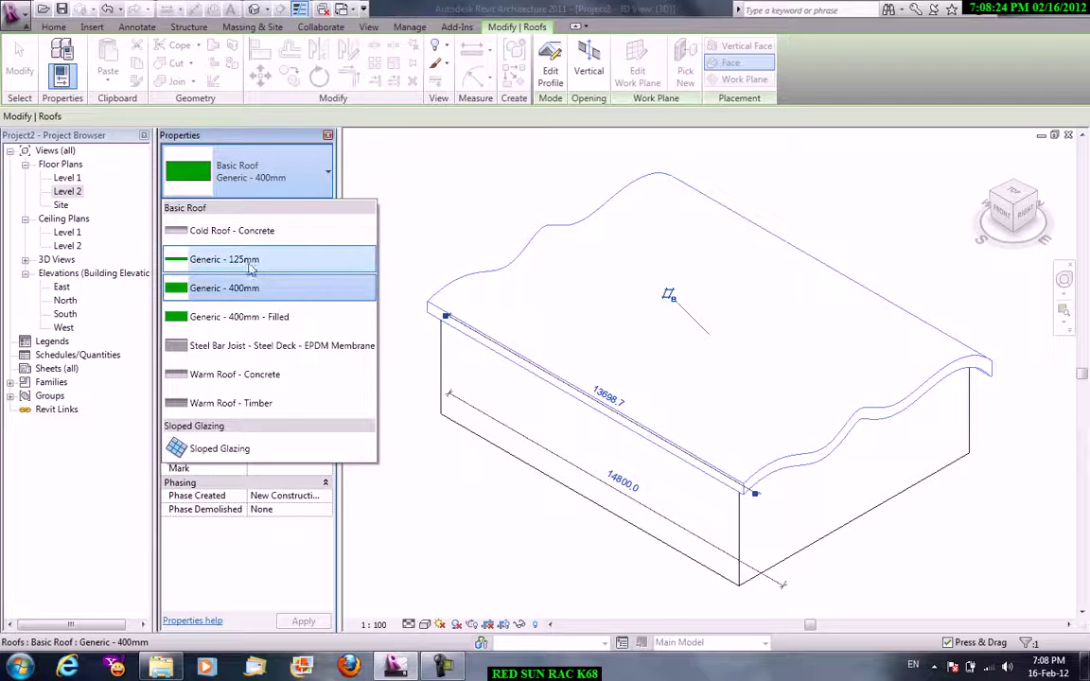
click(250, 263)
click(433, 589)
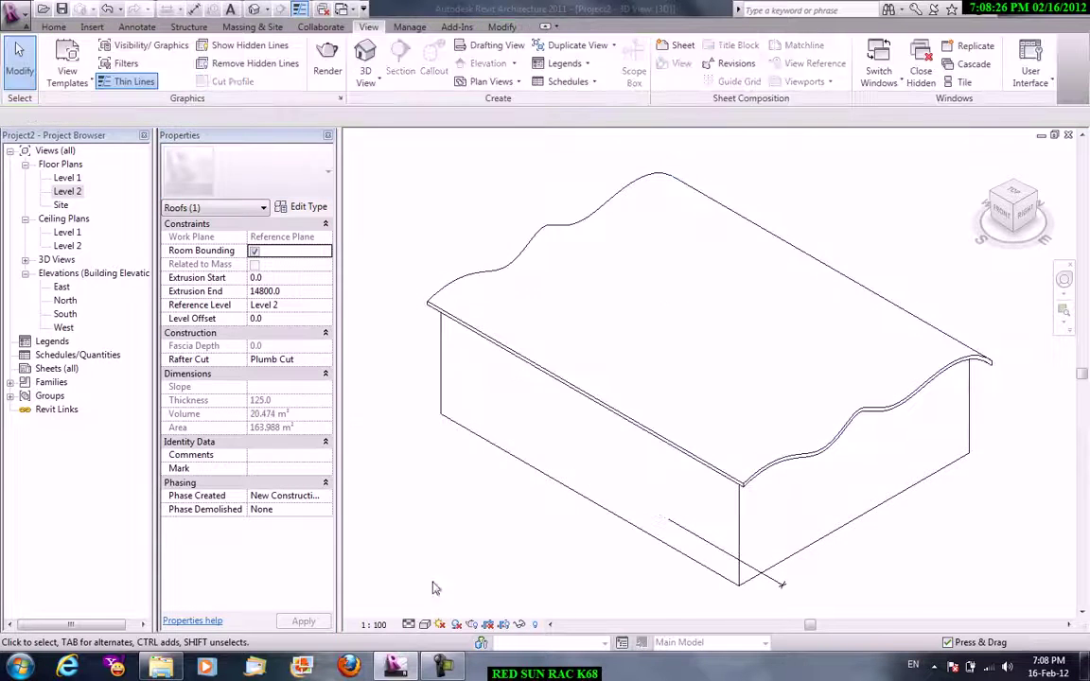
Display the model Shaded with Edges and orbit to a near-front angle.
click(423, 624)
click(463, 576)
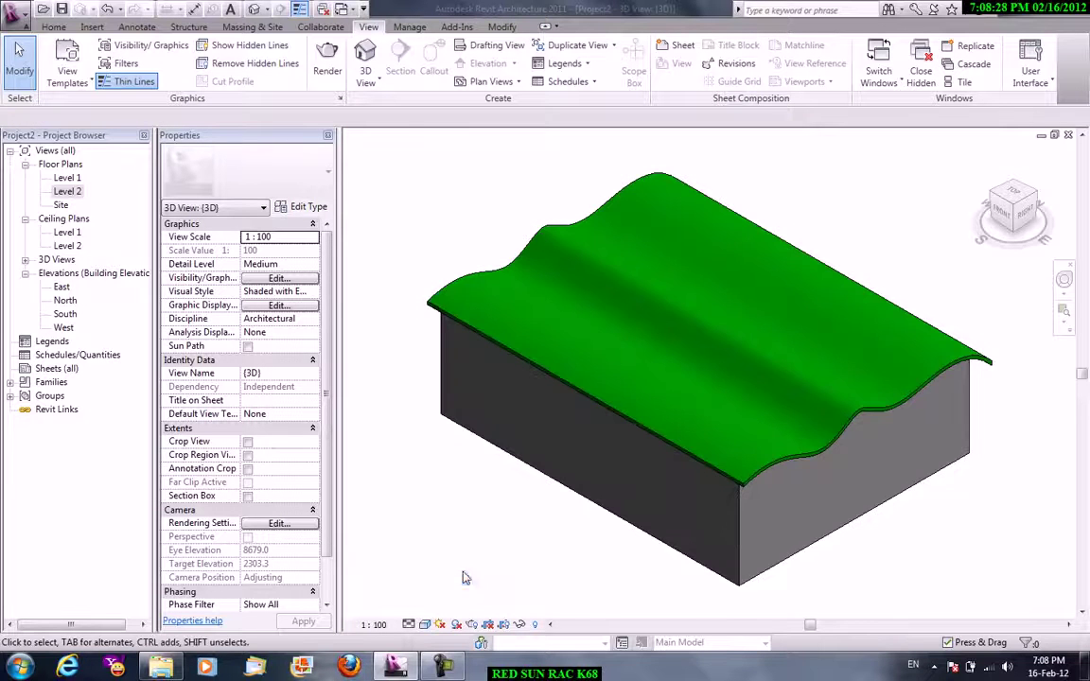
scroll(464, 578, down, 2)
mouse_move(474, 531)
shift+middle_down()
mouse_move(868, 425)
mouse_move(669, 432)
shift+middle_up()
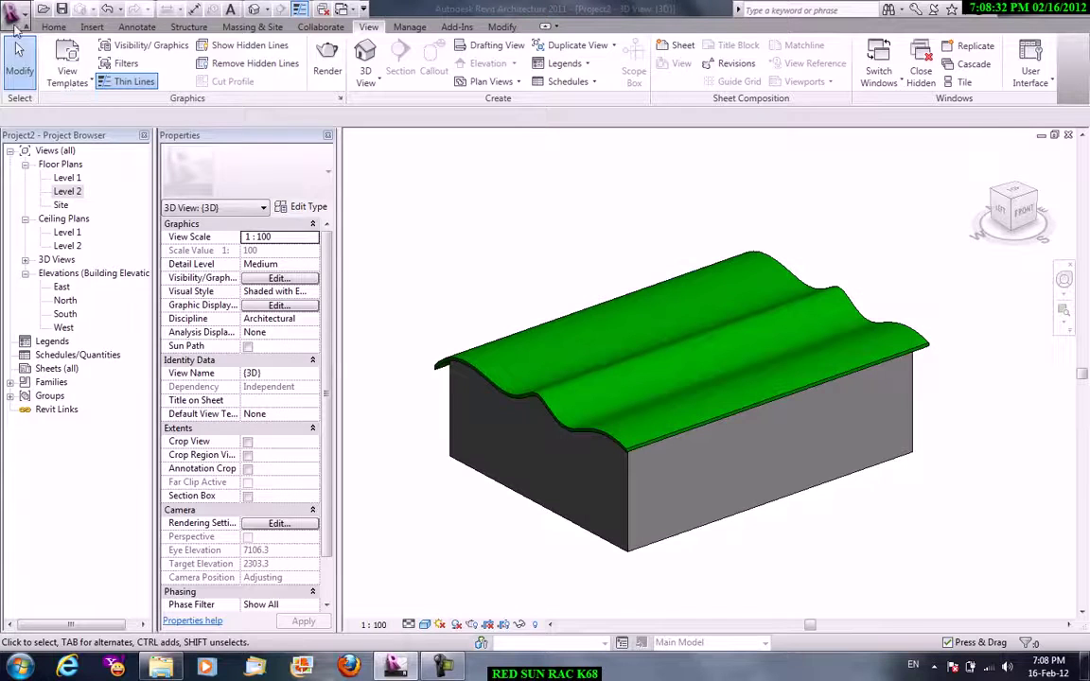
click(14, 14)
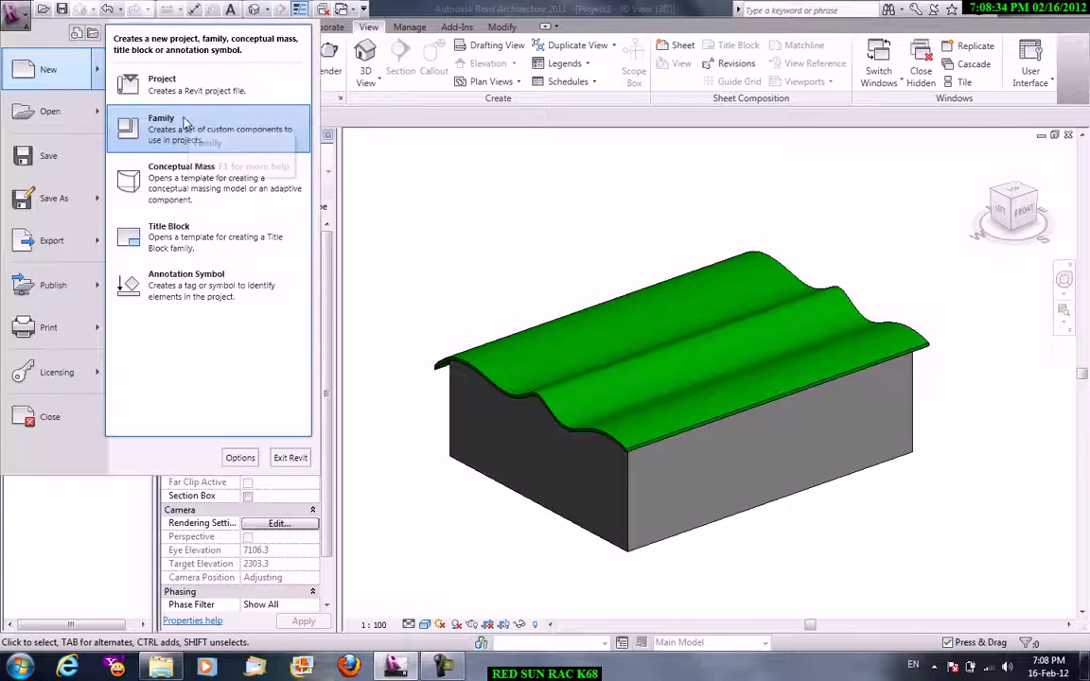
Create a new project with the default settings.
click(598, 442)
key(ctrl+n)
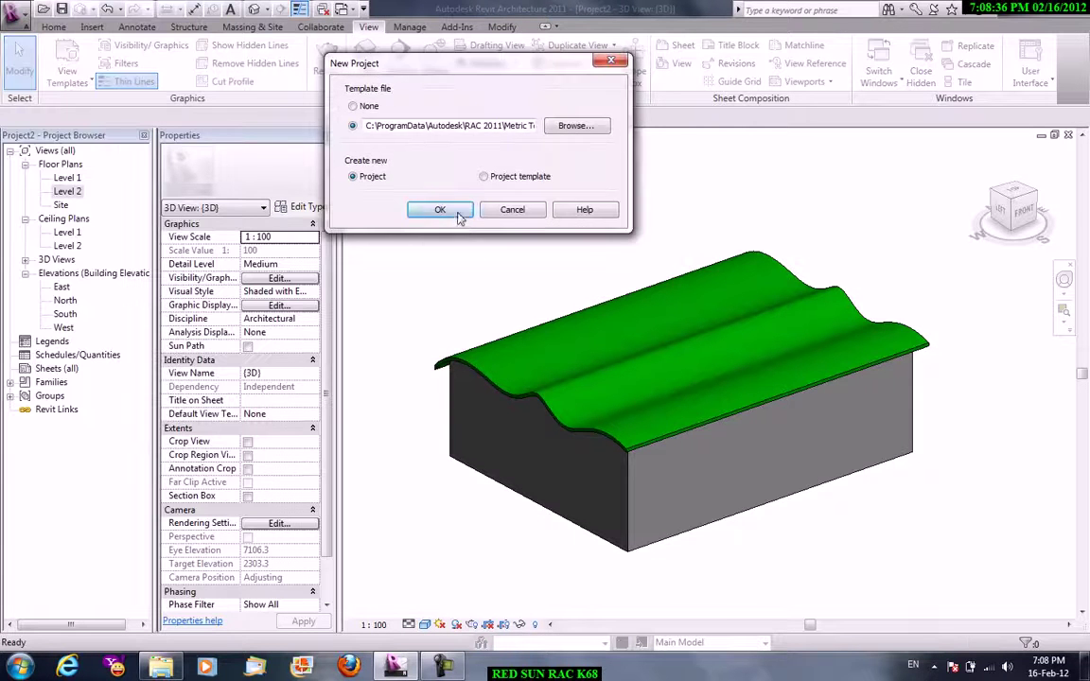
click(458, 215)
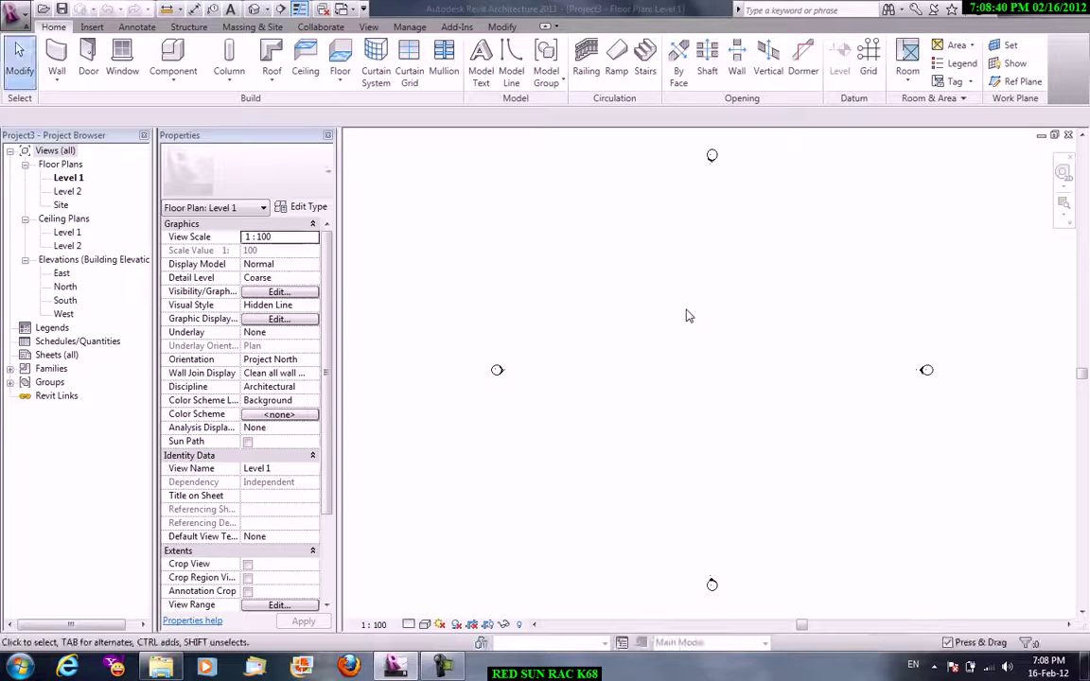
Start walls rising to Level 2 and draw the first segments of the irregular outline.
key(w)
key(a)
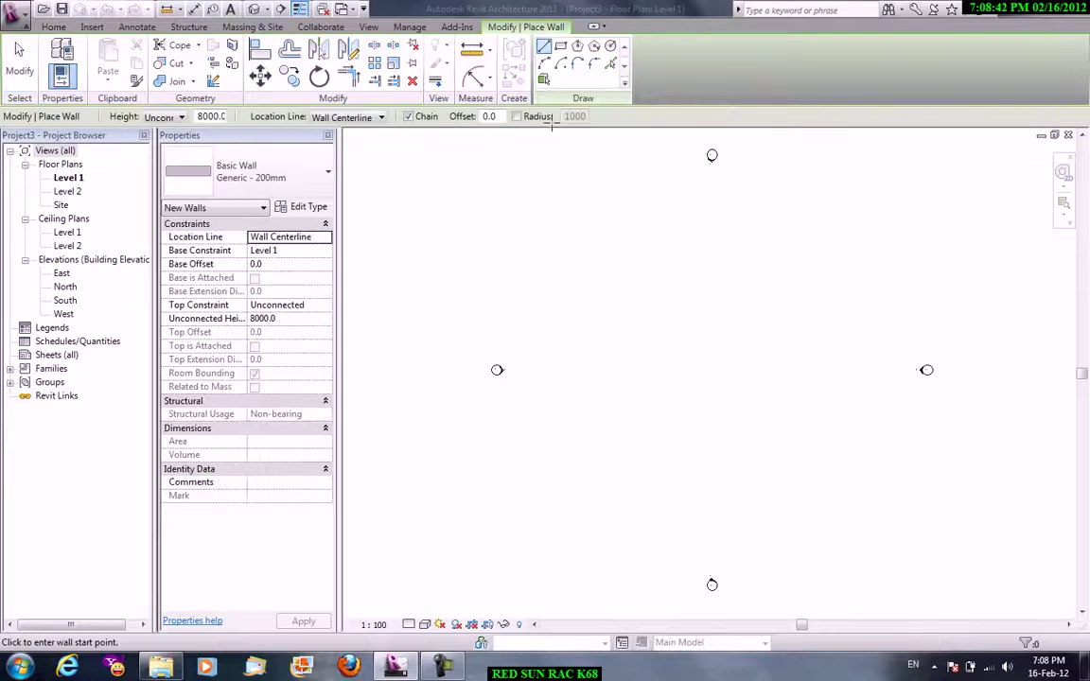
click(178, 117)
click(161, 143)
click(616, 261)
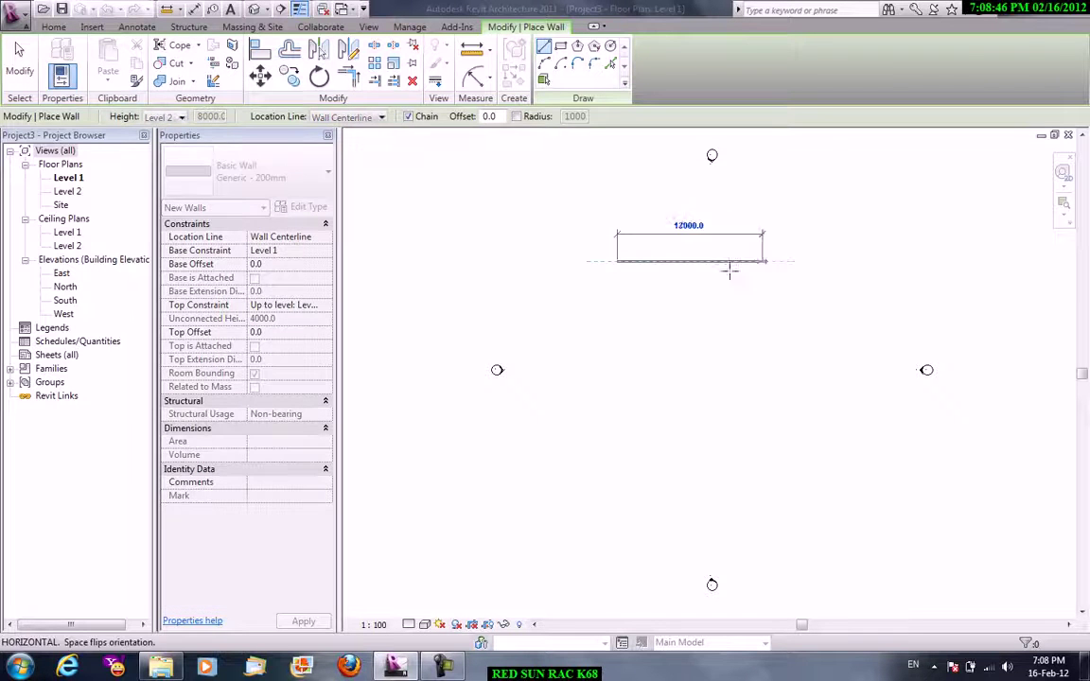
click(729, 261)
click(733, 322)
click(803, 354)
Complete the irregular closed wall loop, including the curved wall.
click(797, 413)
click(688, 459)
click(634, 414)
click(634, 358)
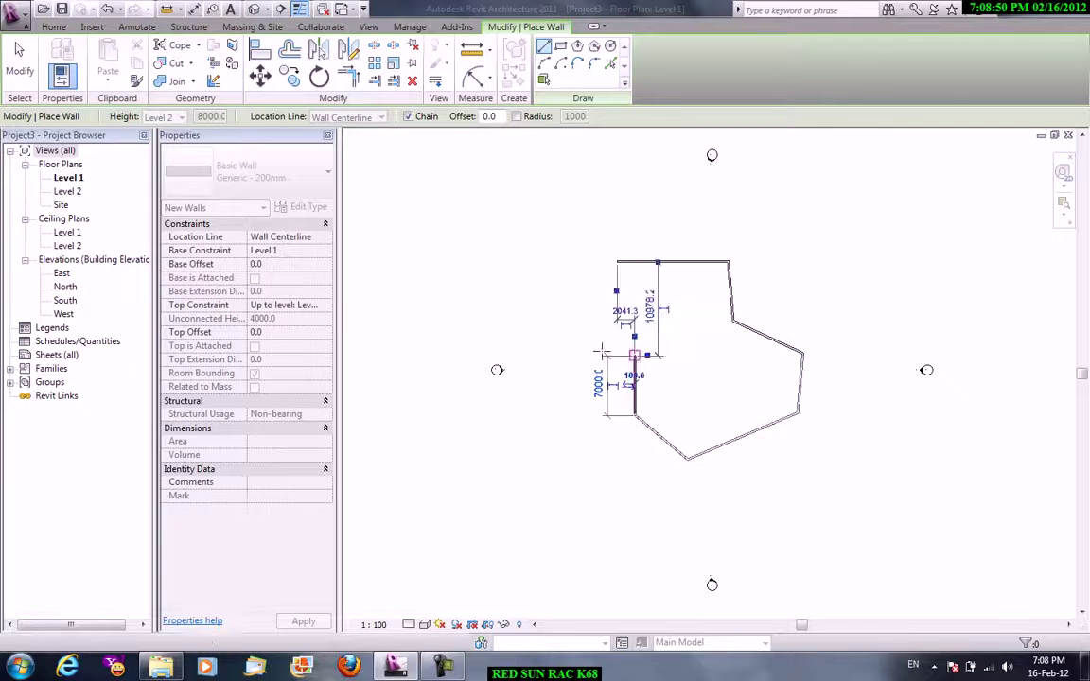
click(572, 357)
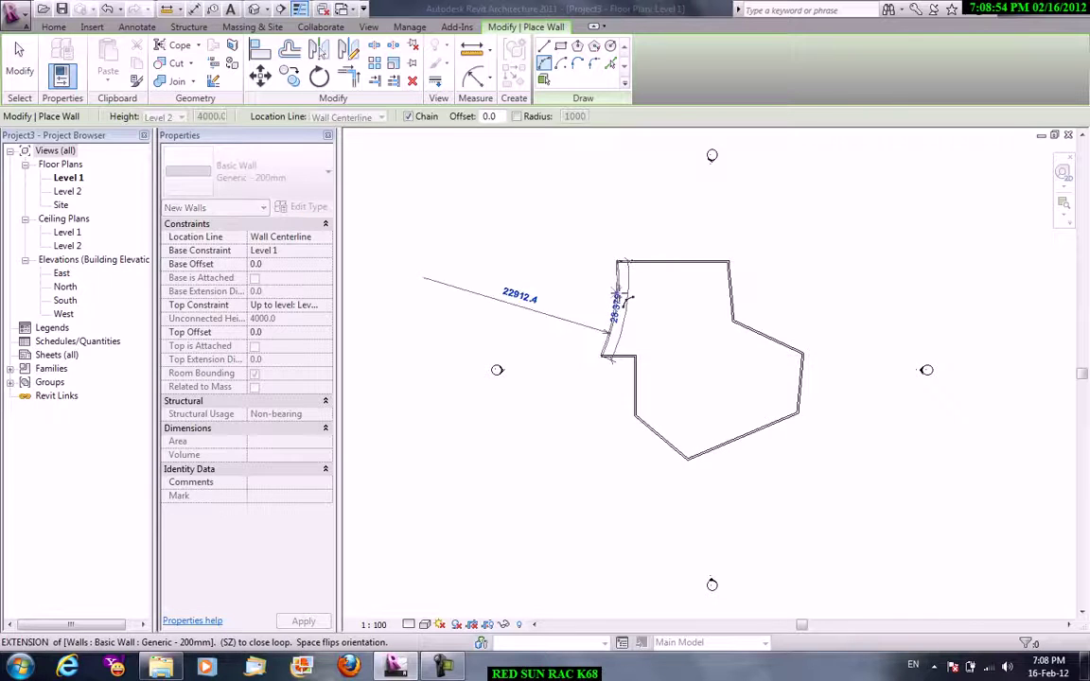
right_click(673, 225)
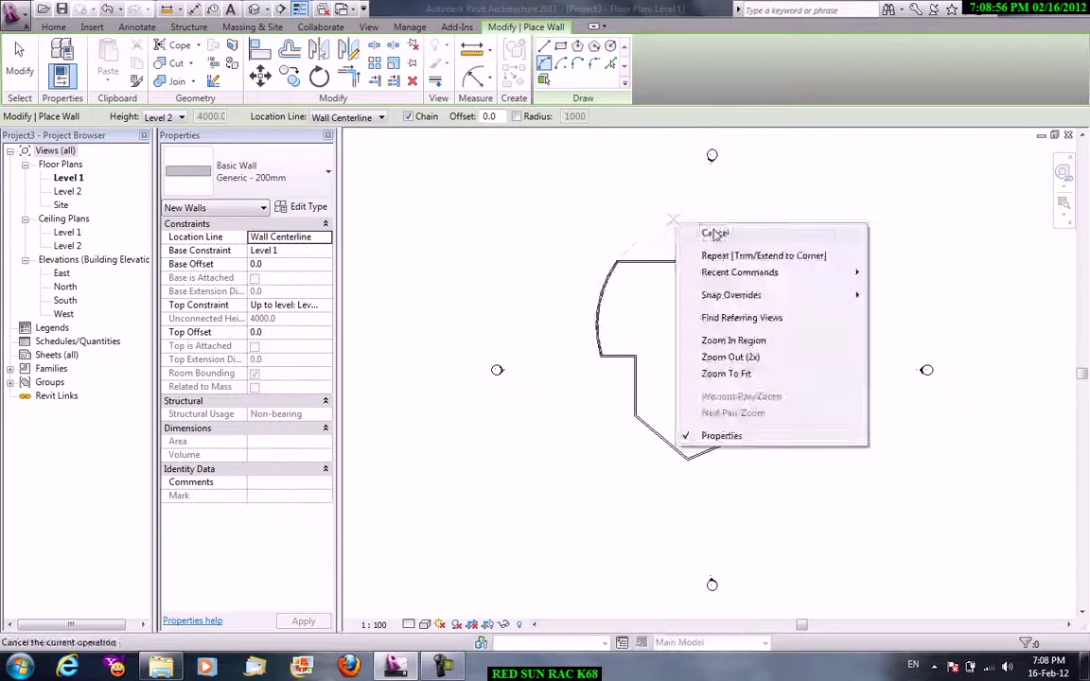
click(715, 234)
right_click(695, 238)
click(726, 244)
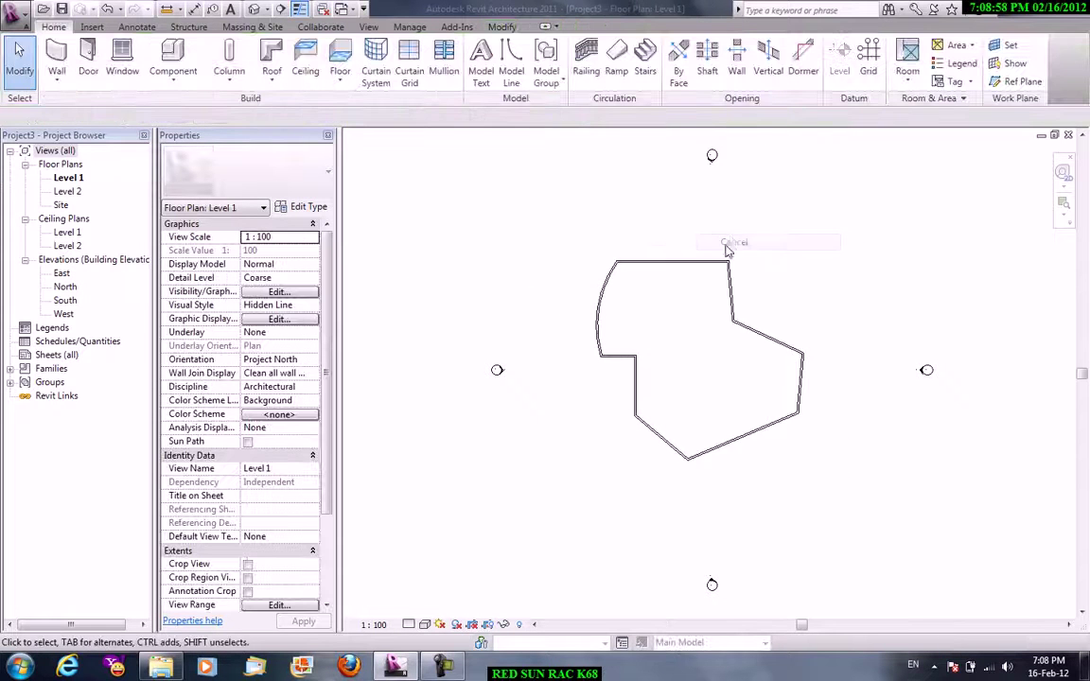
click(1020, 83)
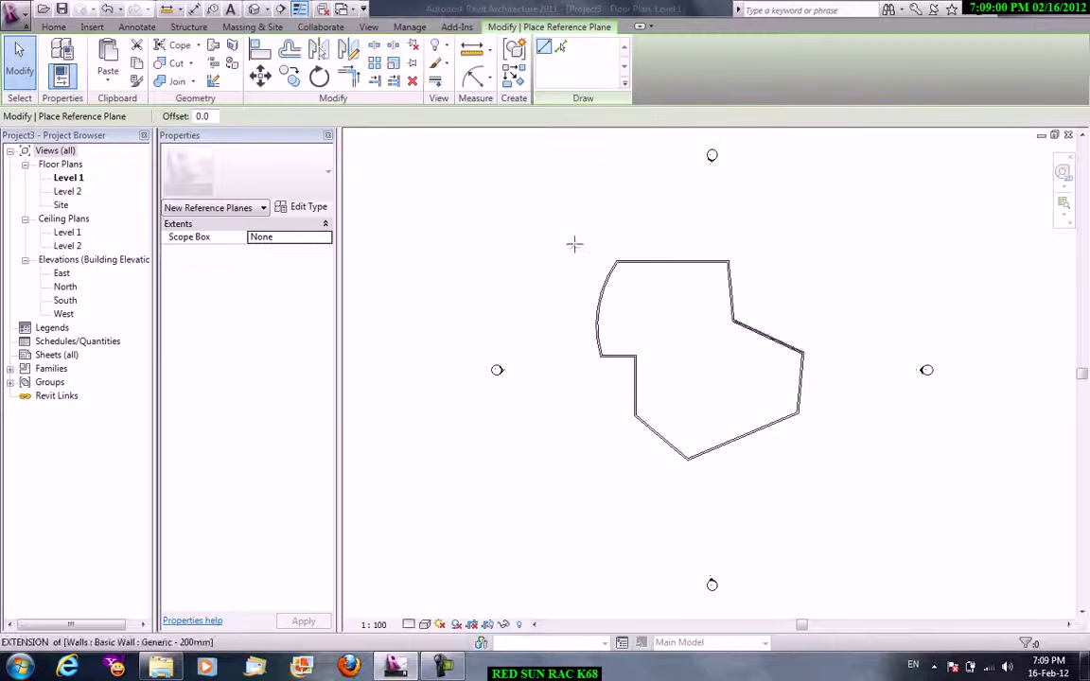
Draw a vertical reference plane just left of the building.
click(572, 235)
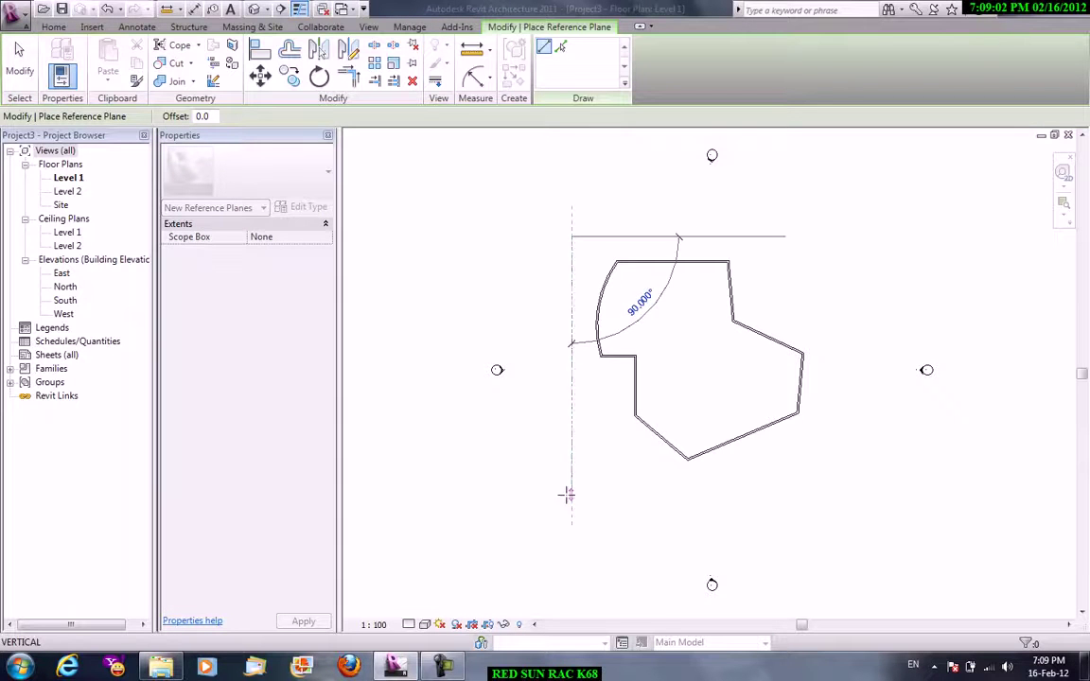
click(568, 495)
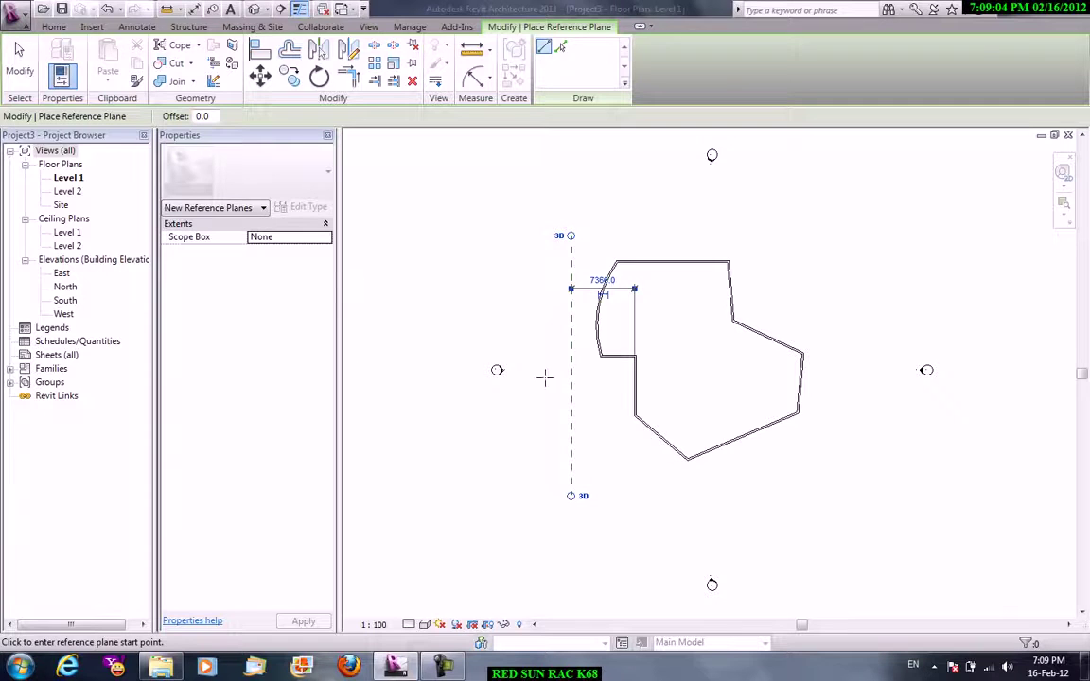
right_click(624, 241)
click(635, 254)
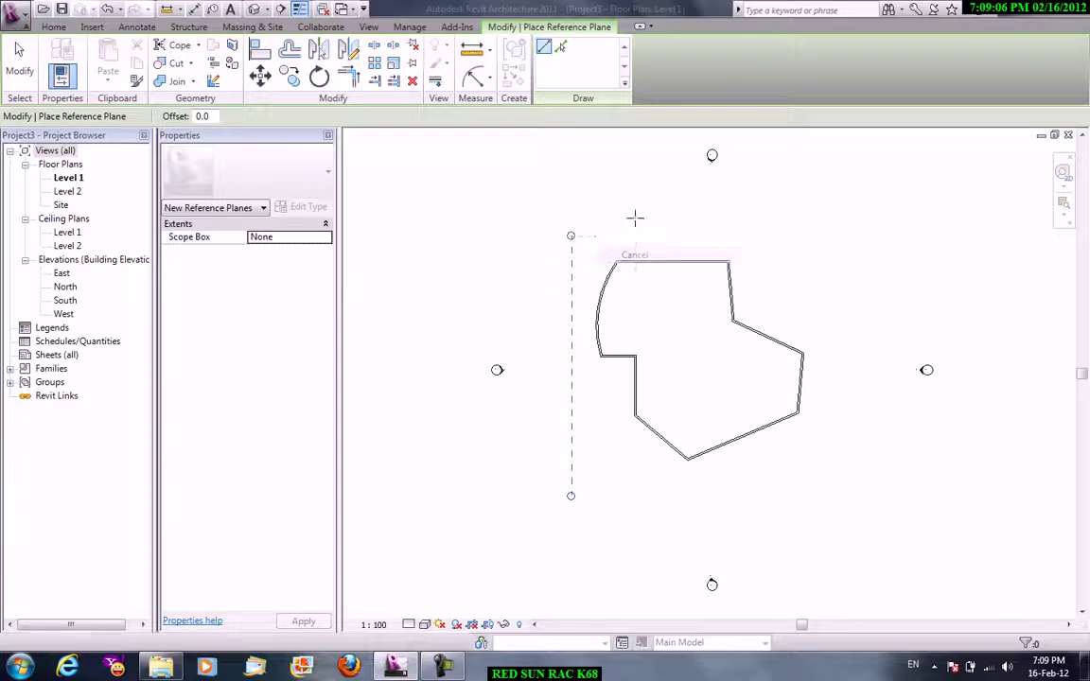
Set the new reference plane as the work plane and open the West elevation.
click(54, 33)
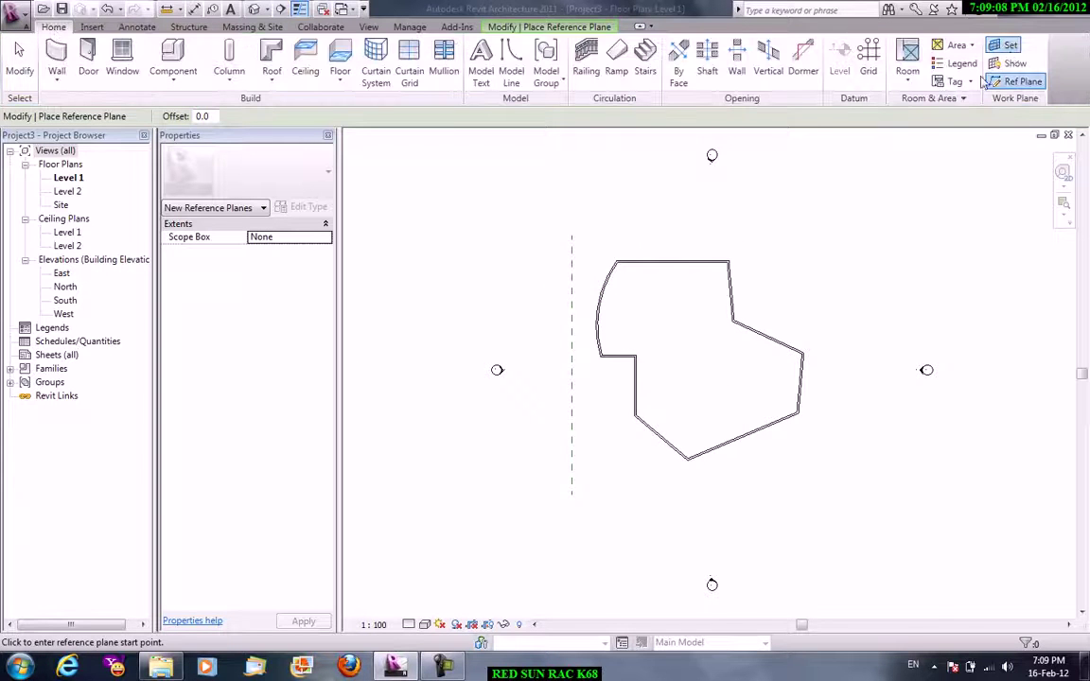
click(1004, 45)
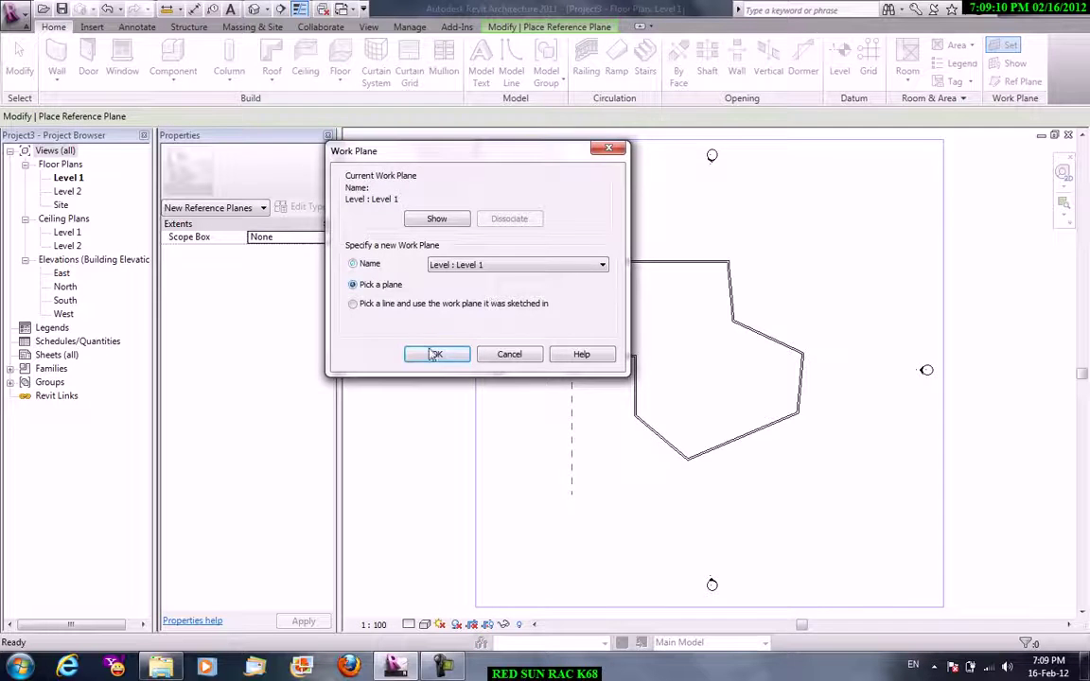
click(432, 354)
click(572, 279)
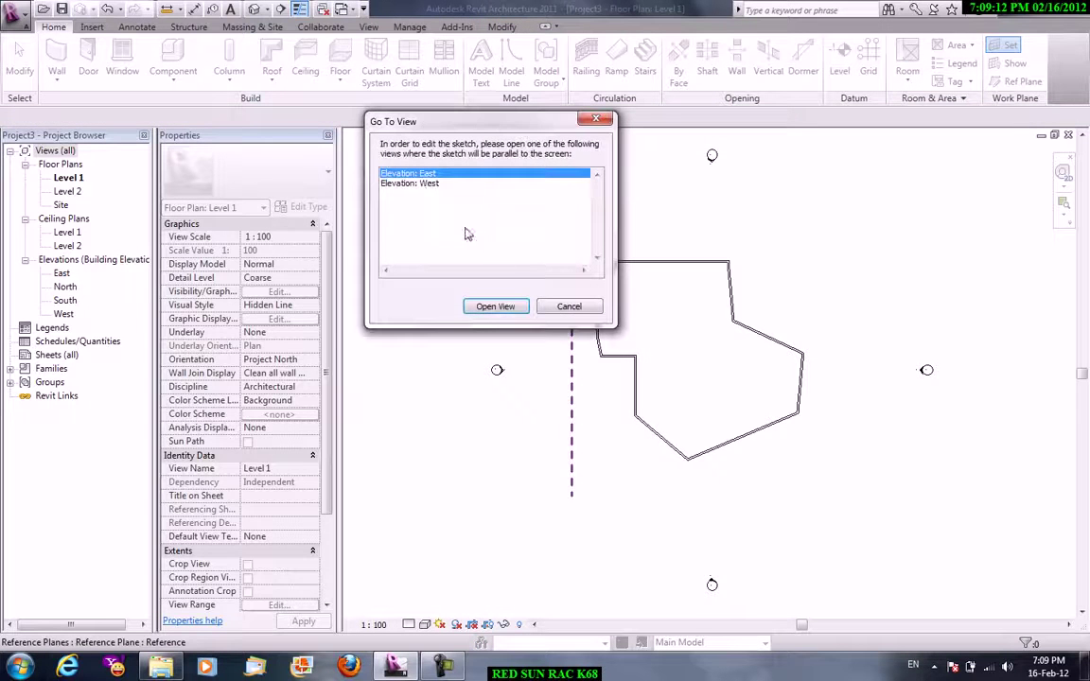
click(431, 184)
click(496, 306)
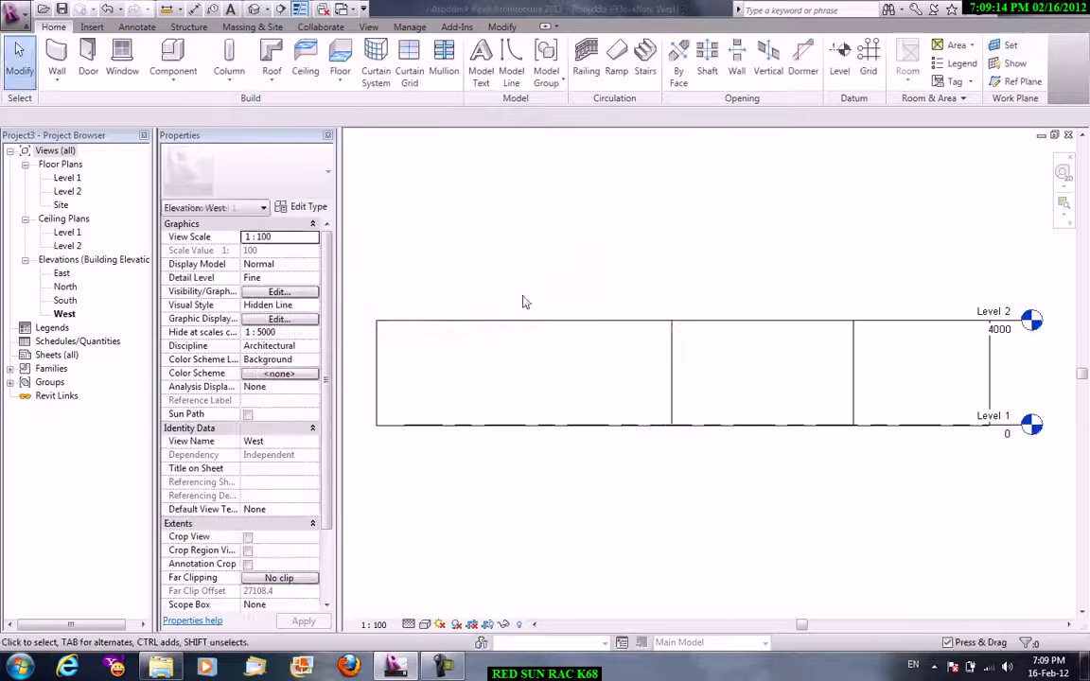
Start a Roof by Extrusion at Level 2 with no offset.
click(272, 66)
click(304, 138)
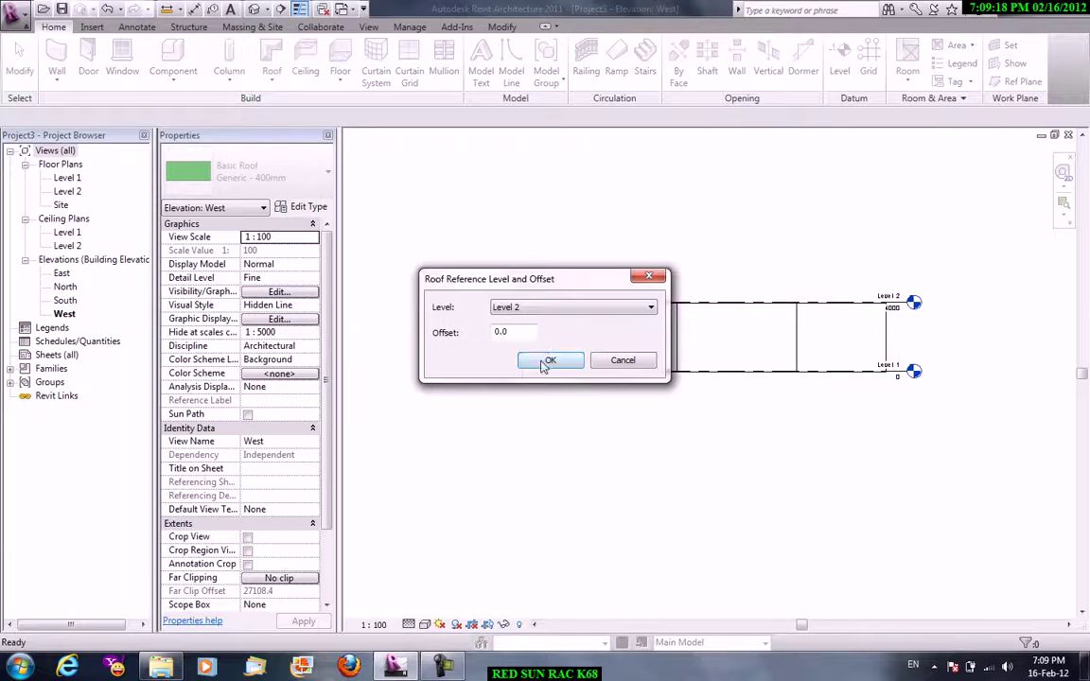
click(547, 361)
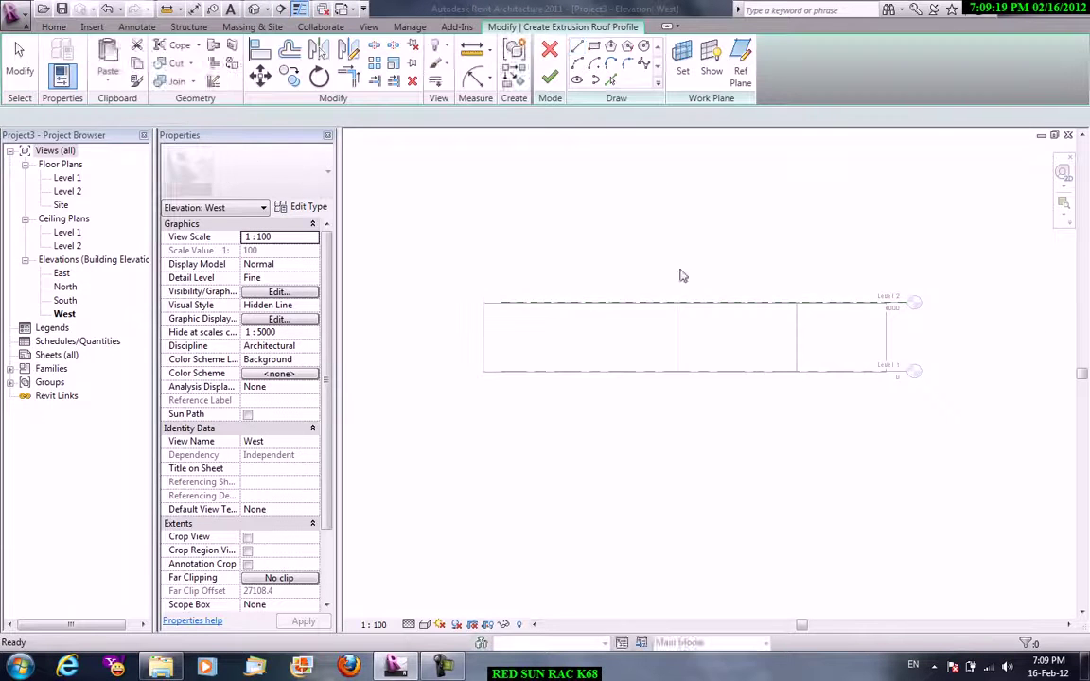
Sketch a wavy spline roof profile spanning above the walls and finish the roof.
click(643, 63)
click(440, 310)
click(557, 216)
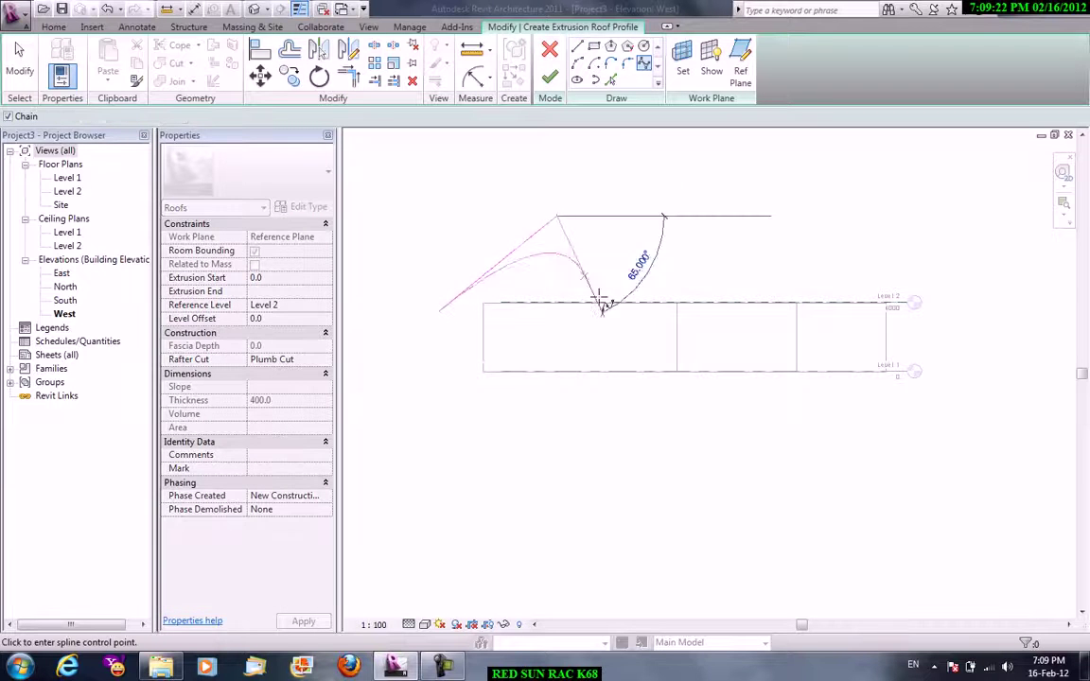
click(601, 316)
click(685, 248)
click(747, 315)
click(808, 241)
click(856, 326)
click(982, 310)
right_click(797, 221)
click(837, 229)
right_click(836, 229)
click(856, 233)
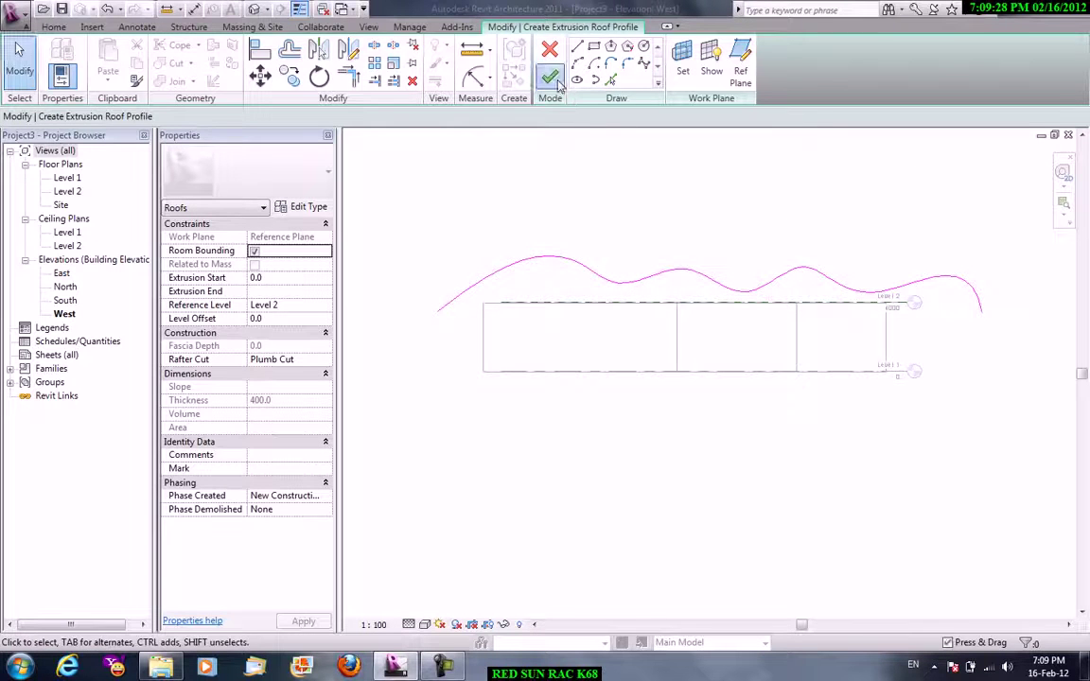
click(553, 80)
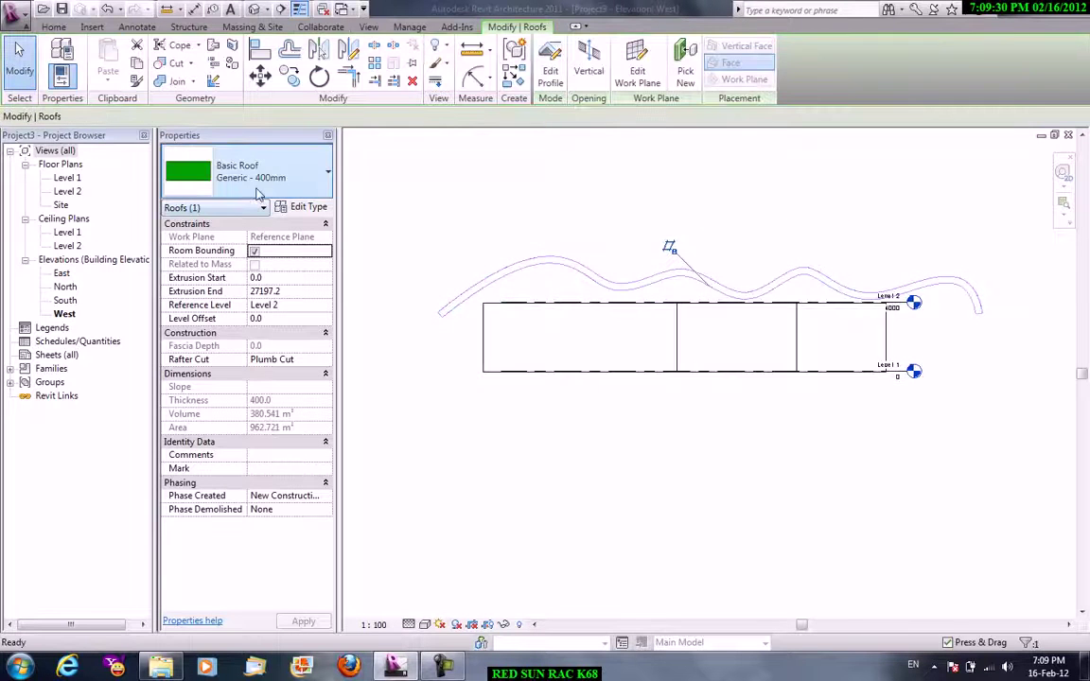
In the Level 2 plan, drag the roof's far end out to lengthen it to 33000.
scroll(319, 47, up, 3)
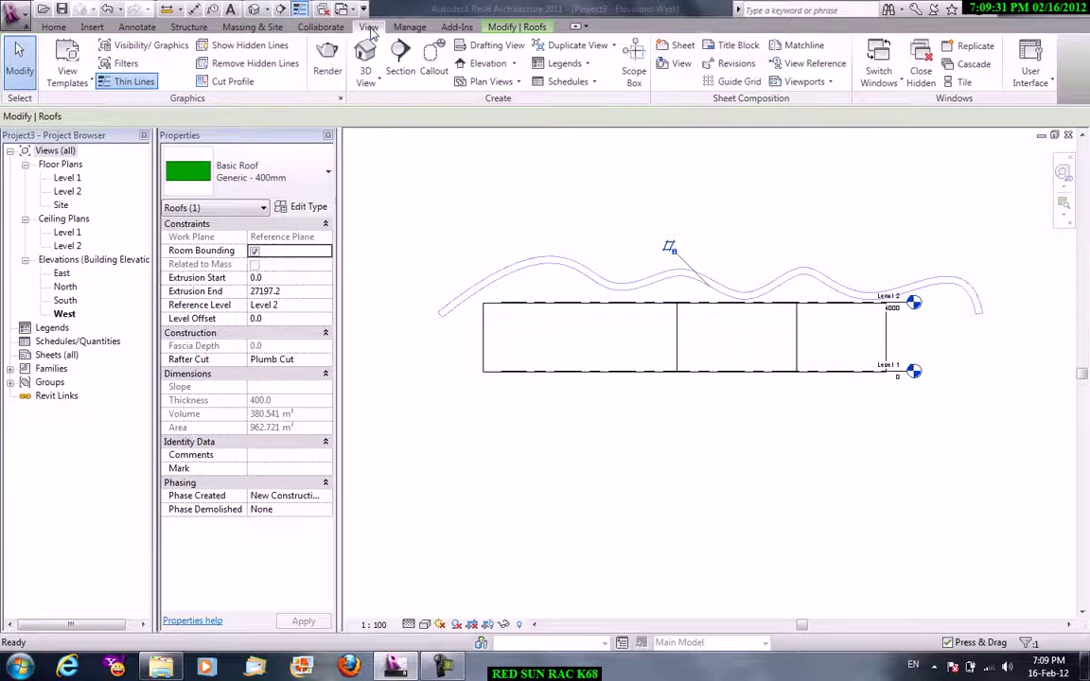
double_click(75, 193)
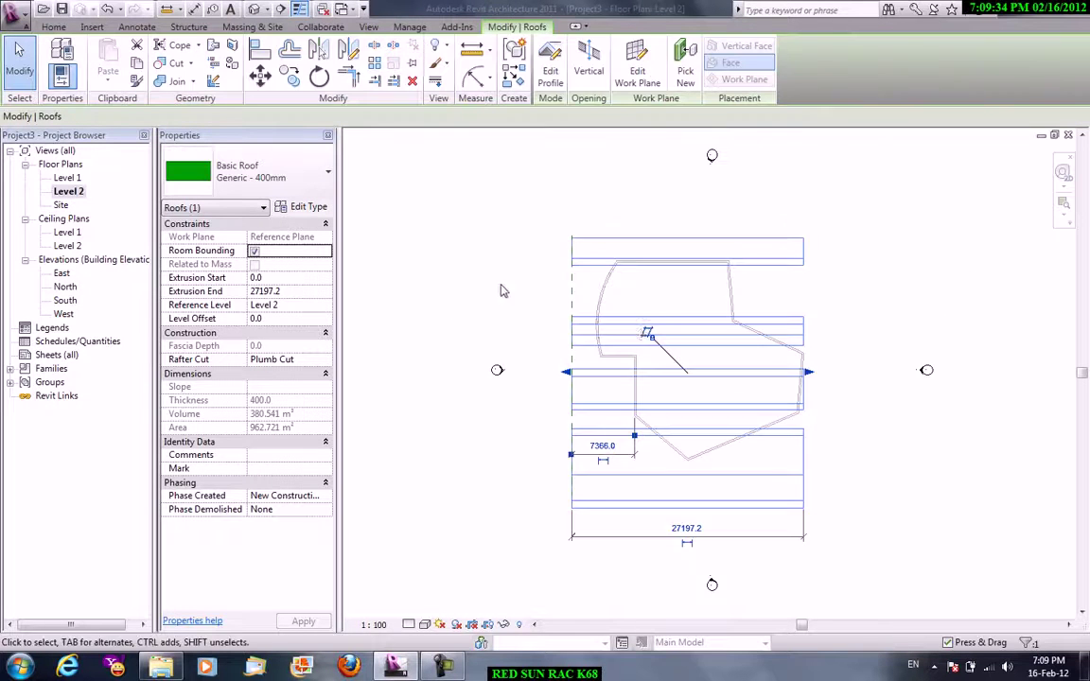
click(503, 290)
click(810, 371)
drag(811, 372, 853, 372)
click(678, 224)
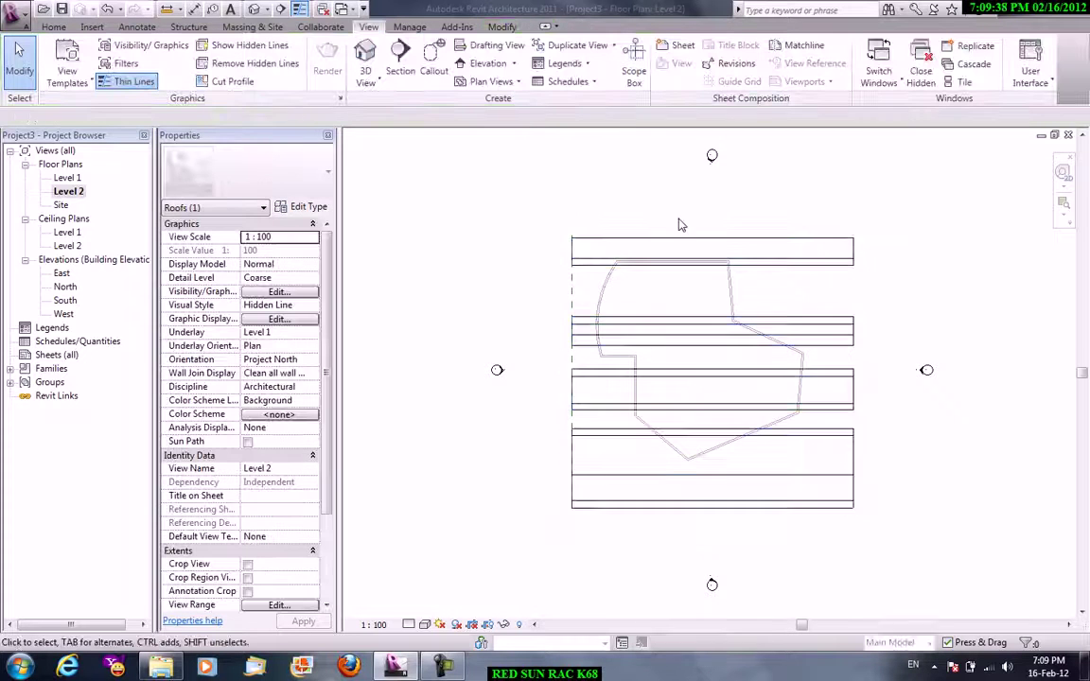
Trim the roof outline to the walls with a 500 mm offset plus an enclosing rectangle.
scroll(678, 224, up, 1)
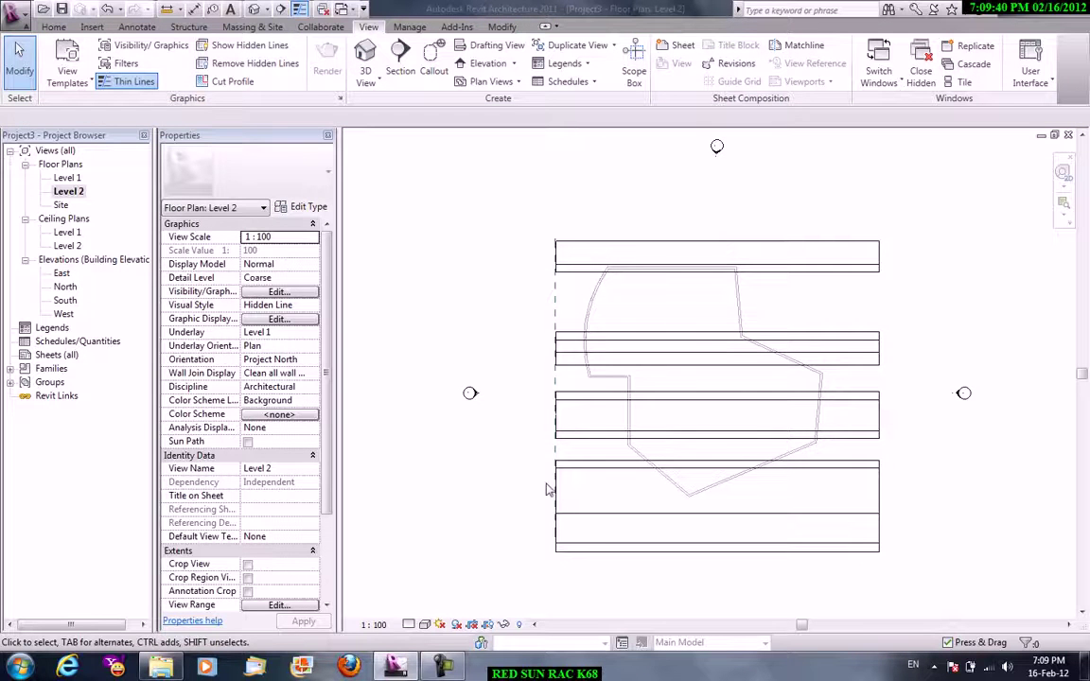
click(603, 249)
double_click(587, 357)
text(500)
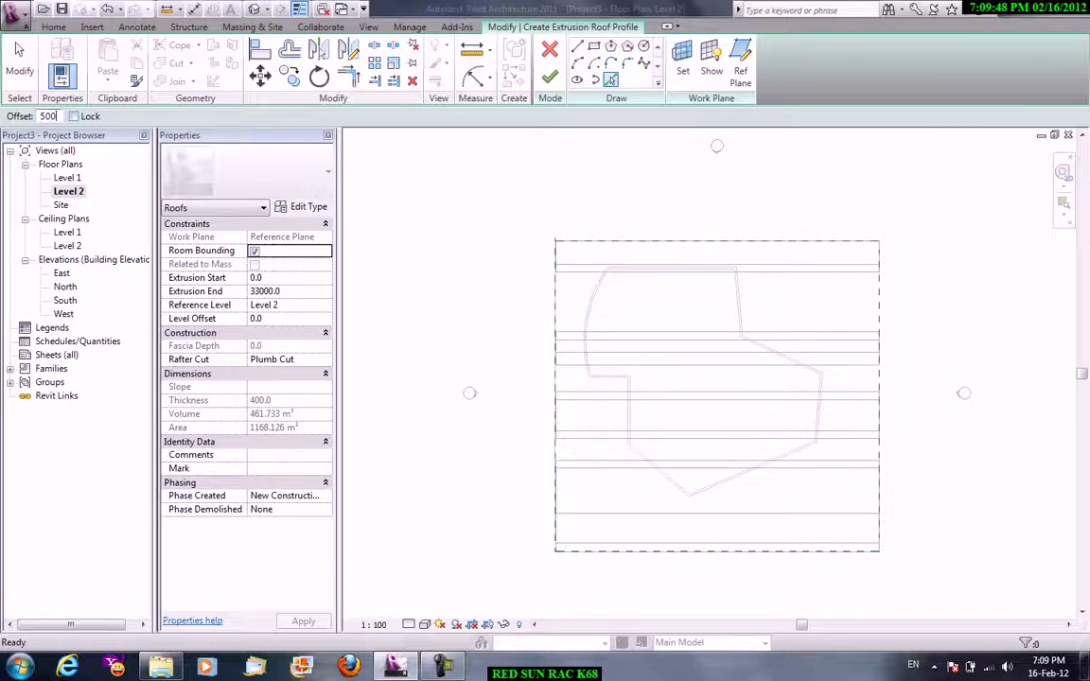
click(589, 297)
click(643, 268)
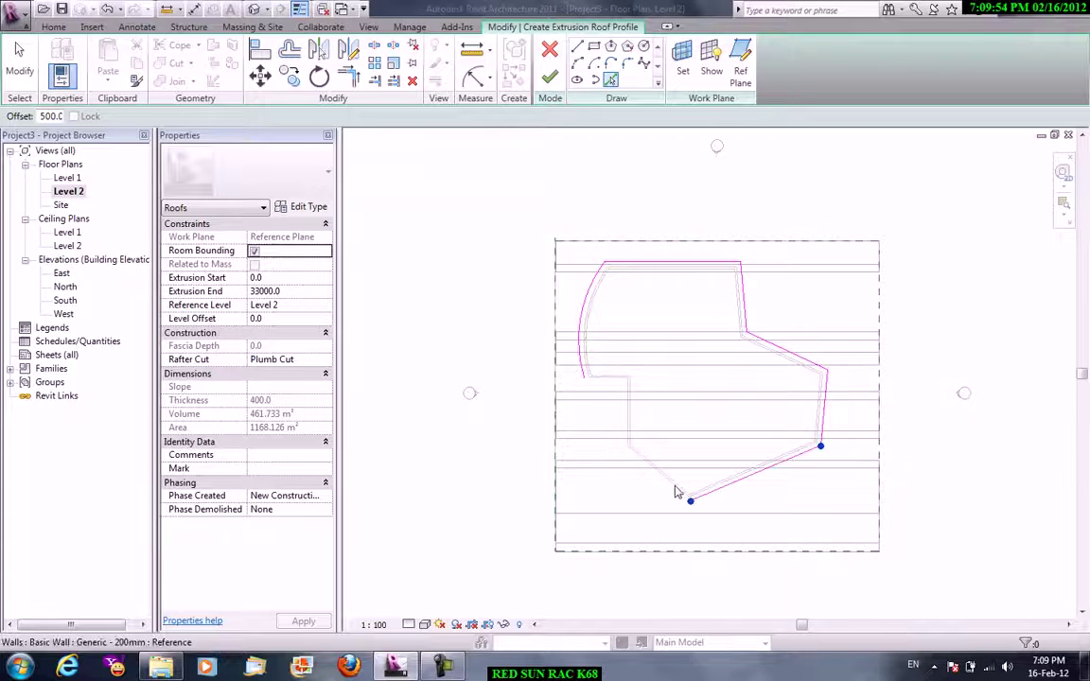
click(626, 409)
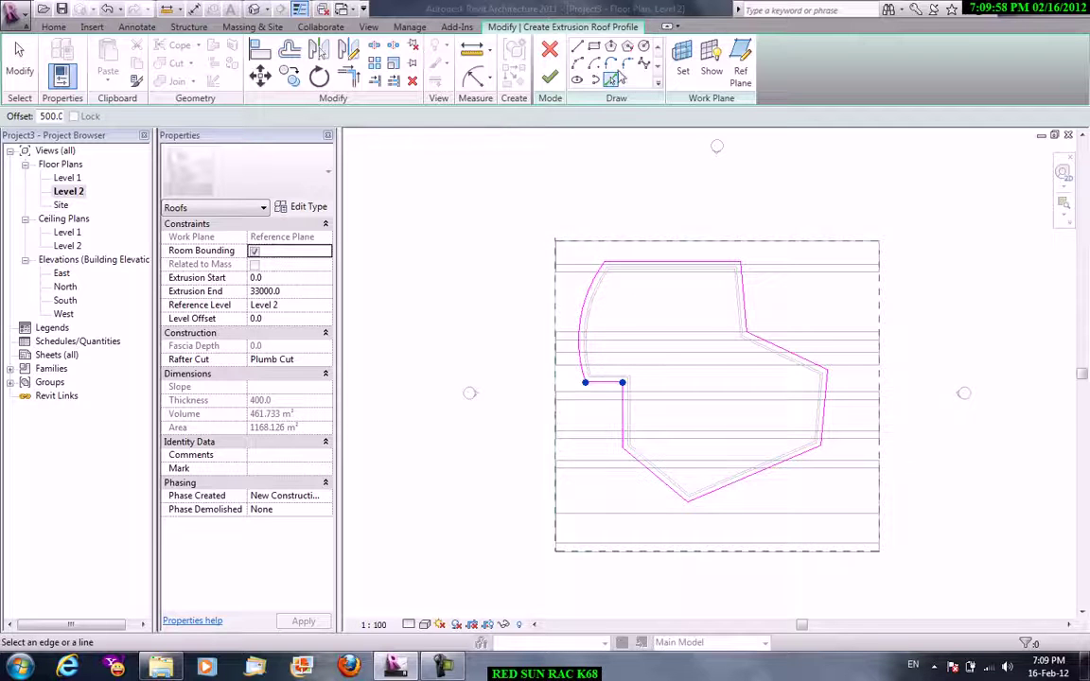
click(420, 178)
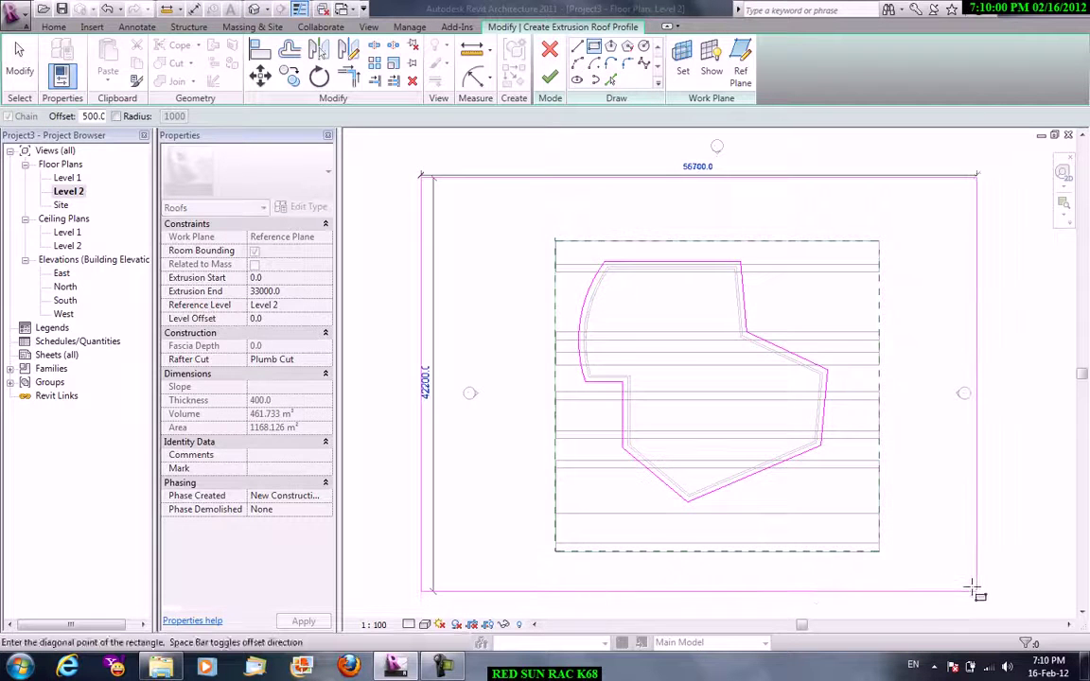
click(976, 591)
click(551, 82)
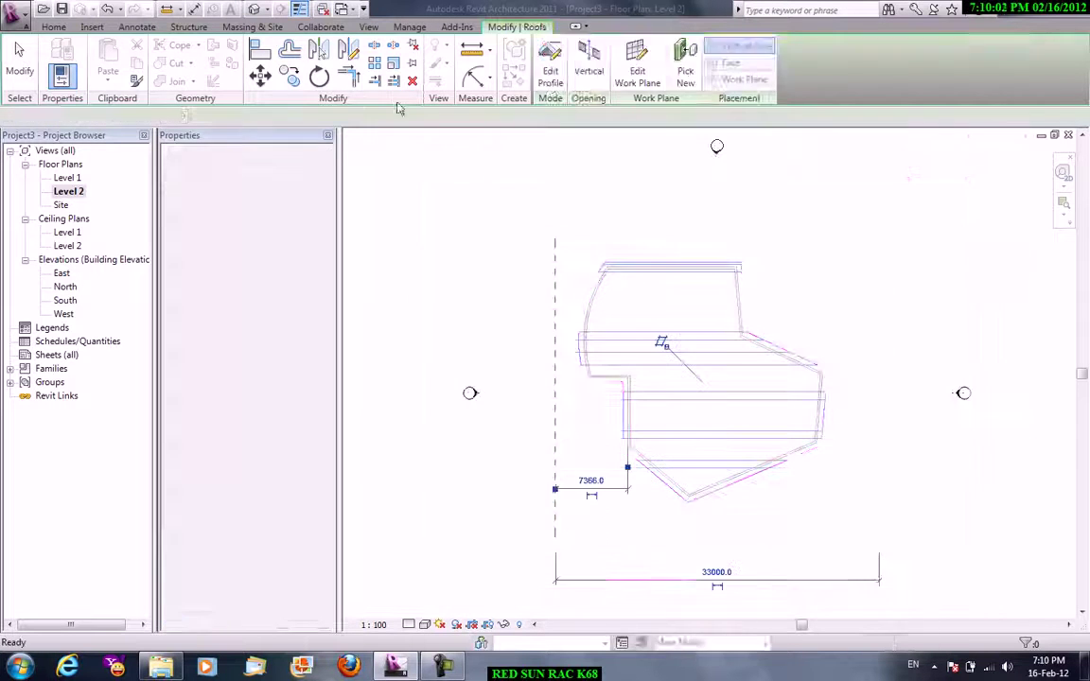
click(370, 26)
click(365, 80)
In the default 3D view, select all wall instances and attach their tops to the roof.
click(397, 105)
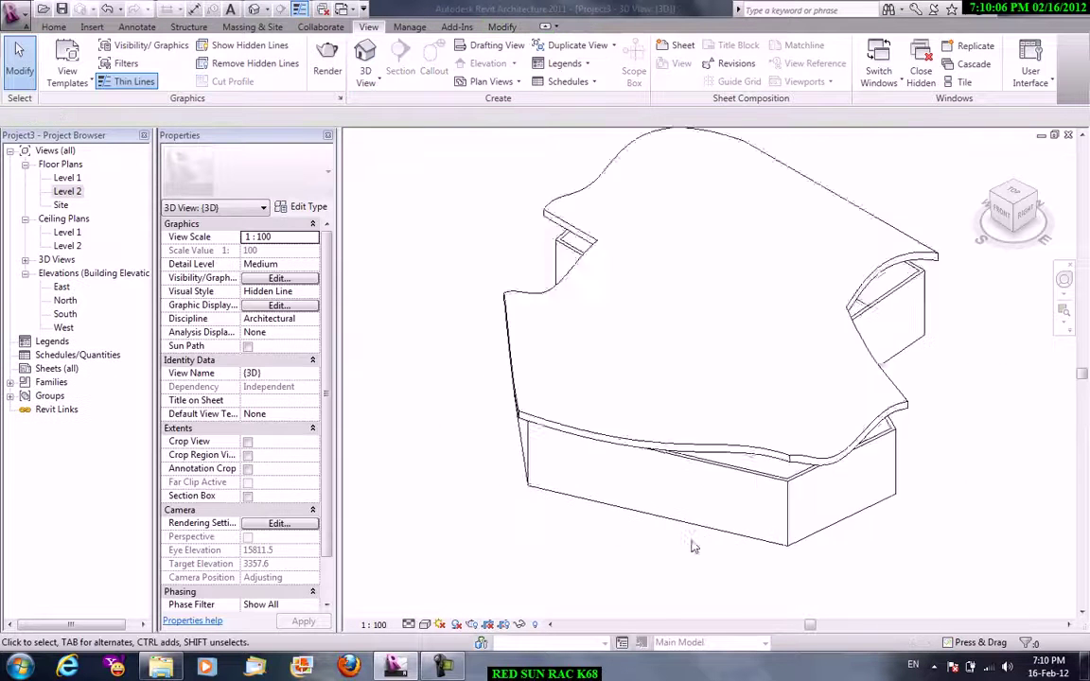
click(742, 462)
right_click(900, 455)
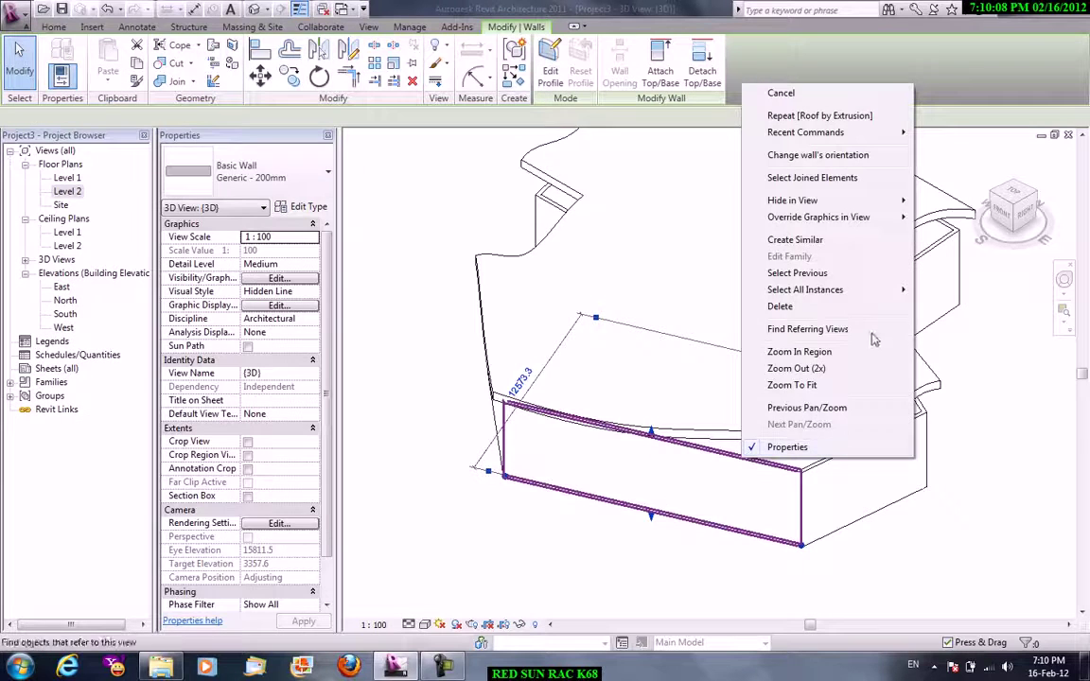
mouse_move(805, 289)
click(945, 305)
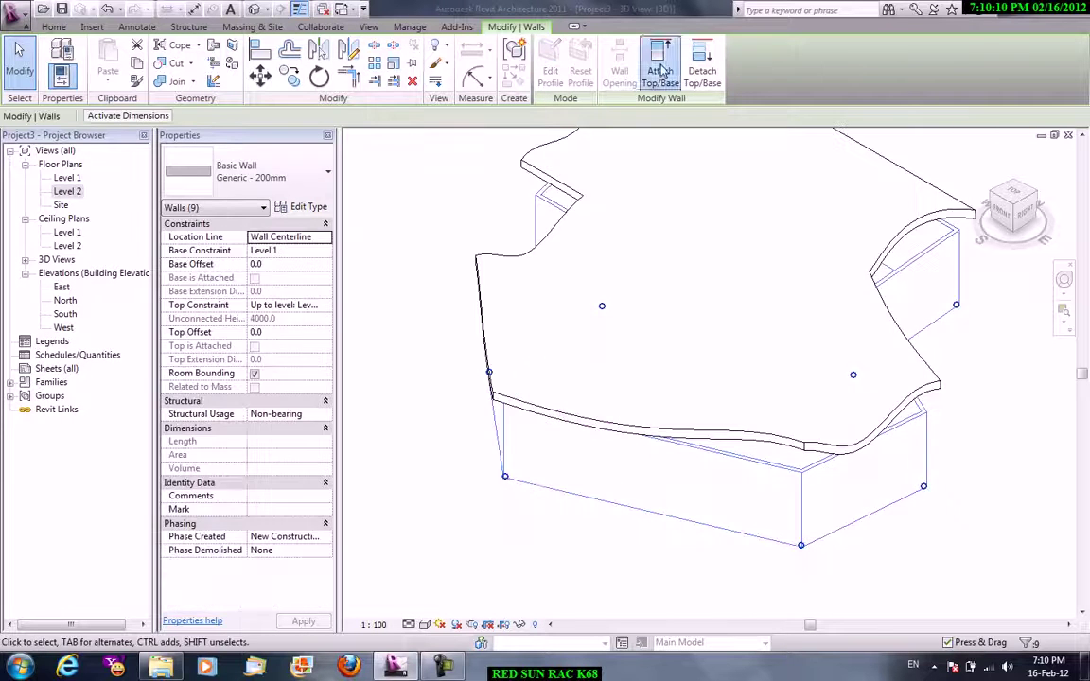
click(660, 72)
click(560, 236)
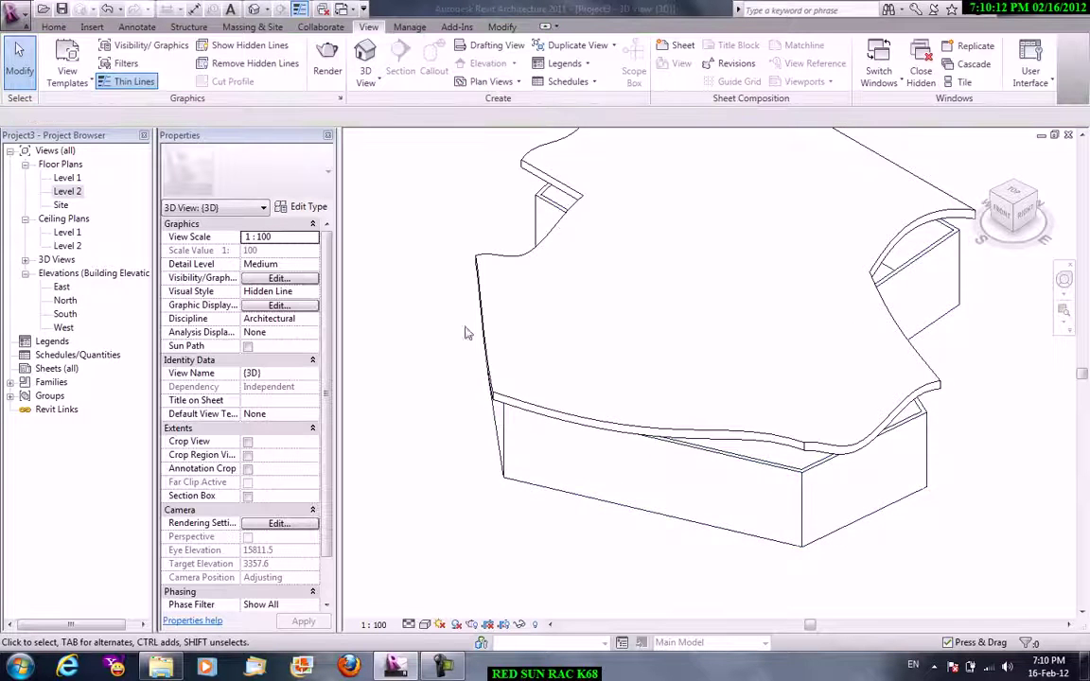
click(493, 462)
right_click(509, 450)
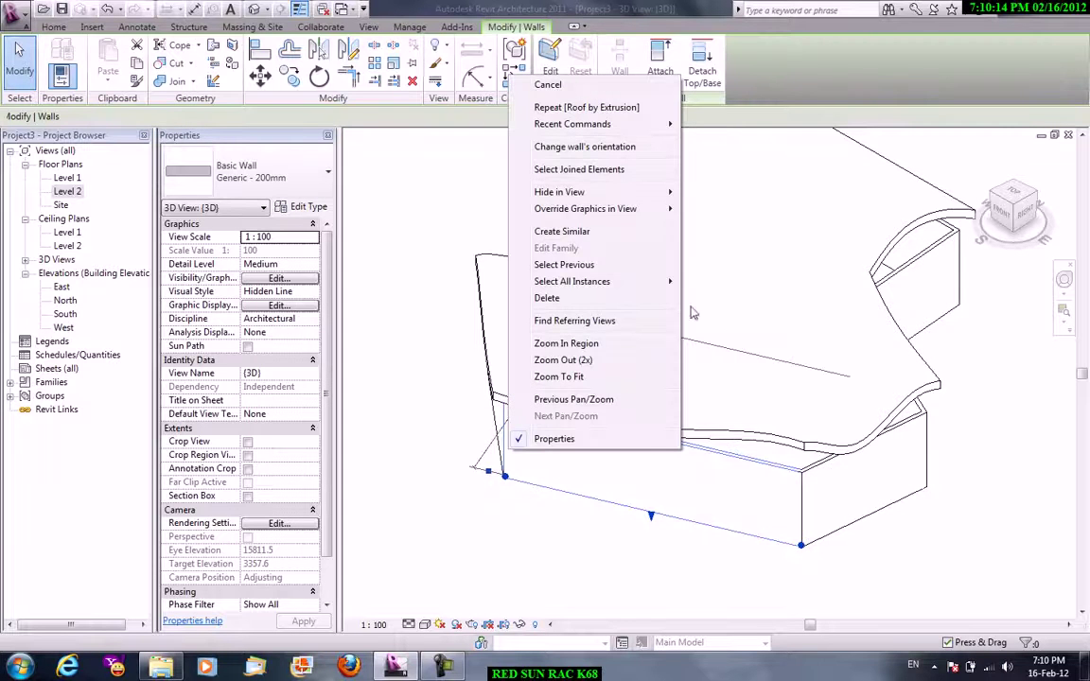
click(734, 298)
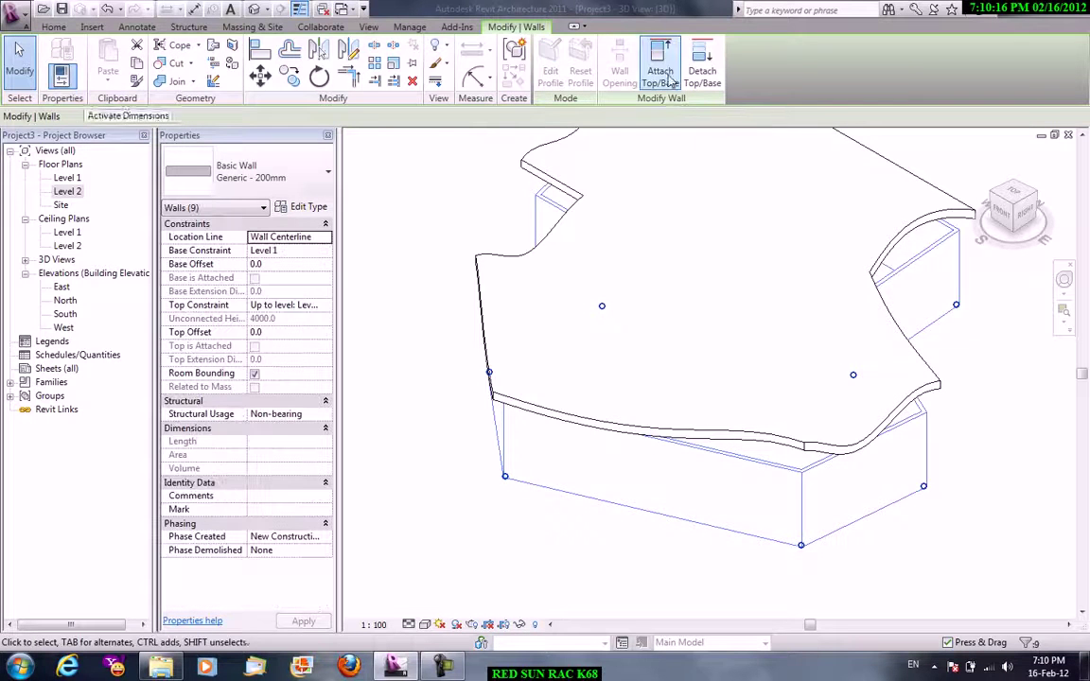
click(660, 72)
click(583, 207)
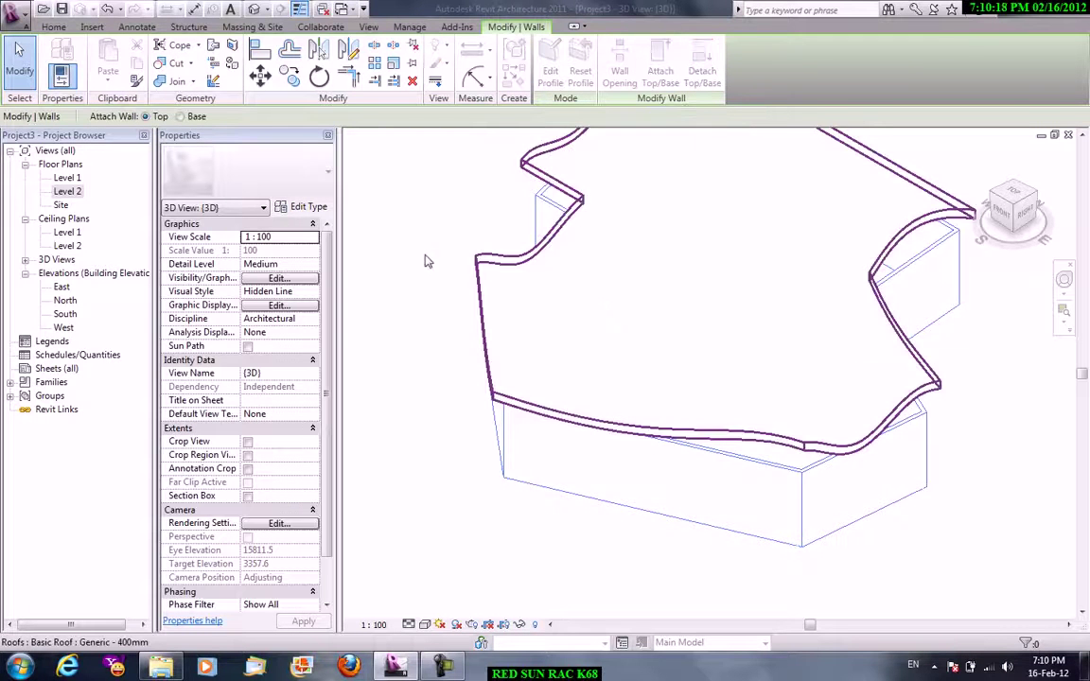
Switch the 3D view to Shaded with Edges and orbit to view from above.
click(433, 595)
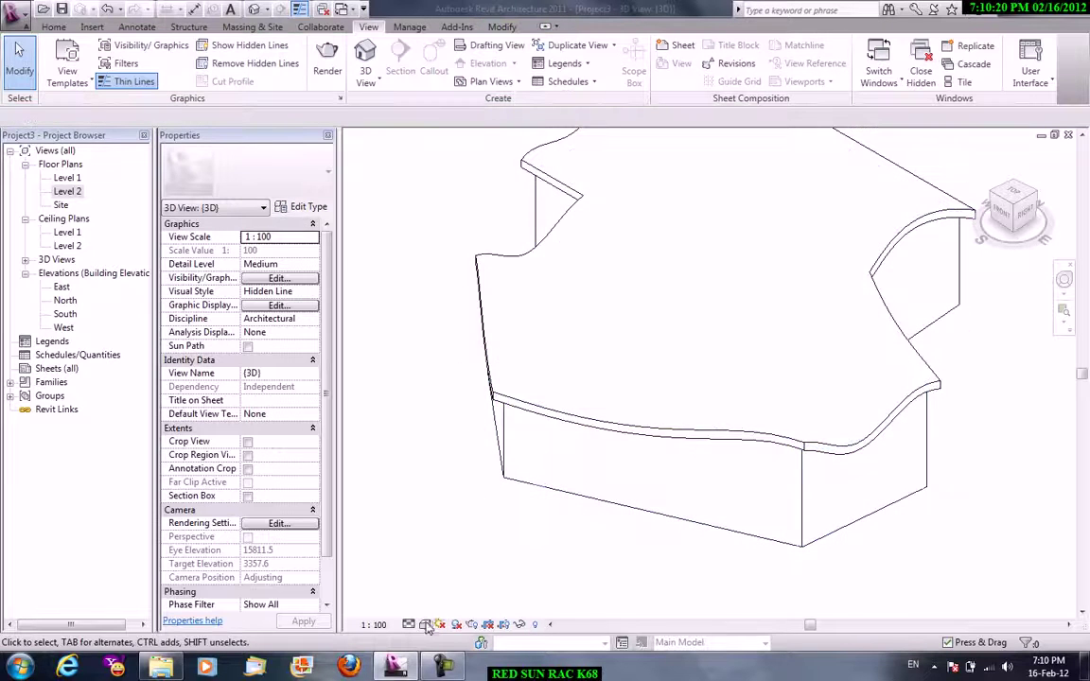
click(425, 625)
click(445, 579)
mouse_move(503, 450)
shift+middle_down()
mouse_move(652, 506)
mouse_move(955, 378)
mouse_move(875, 329)
mouse_move(790, 353)
mouse_move(741, 262)
mouse_move(618, 171)
mouse_move(409, 401)
mouse_move(407, 559)
mouse_move(661, 567)
shift+middle_up()
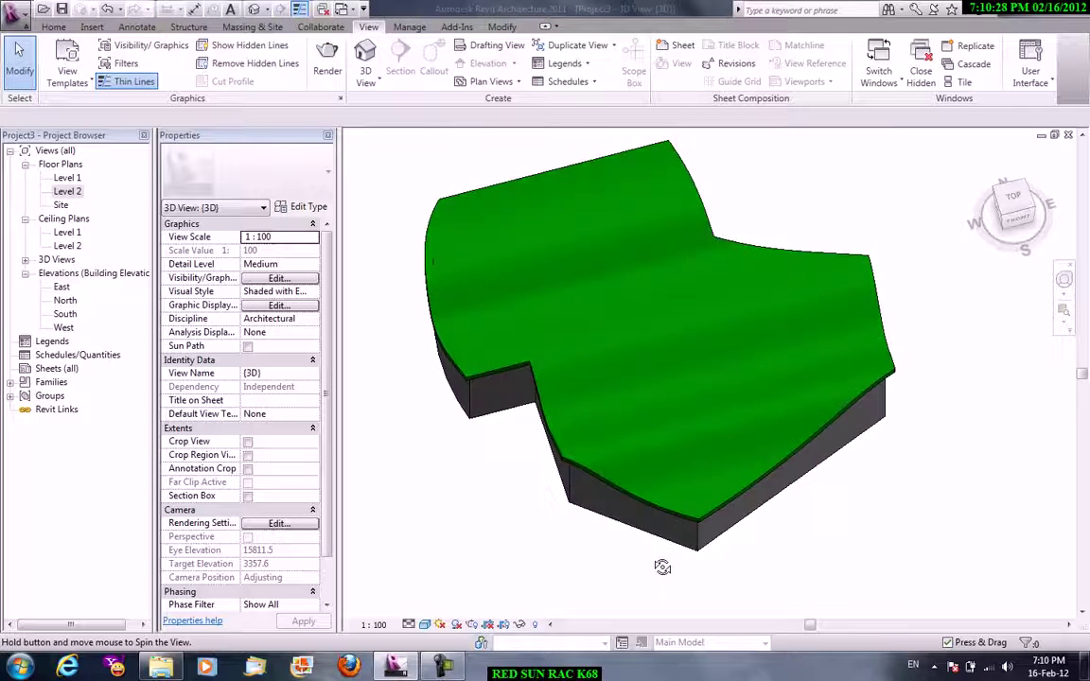